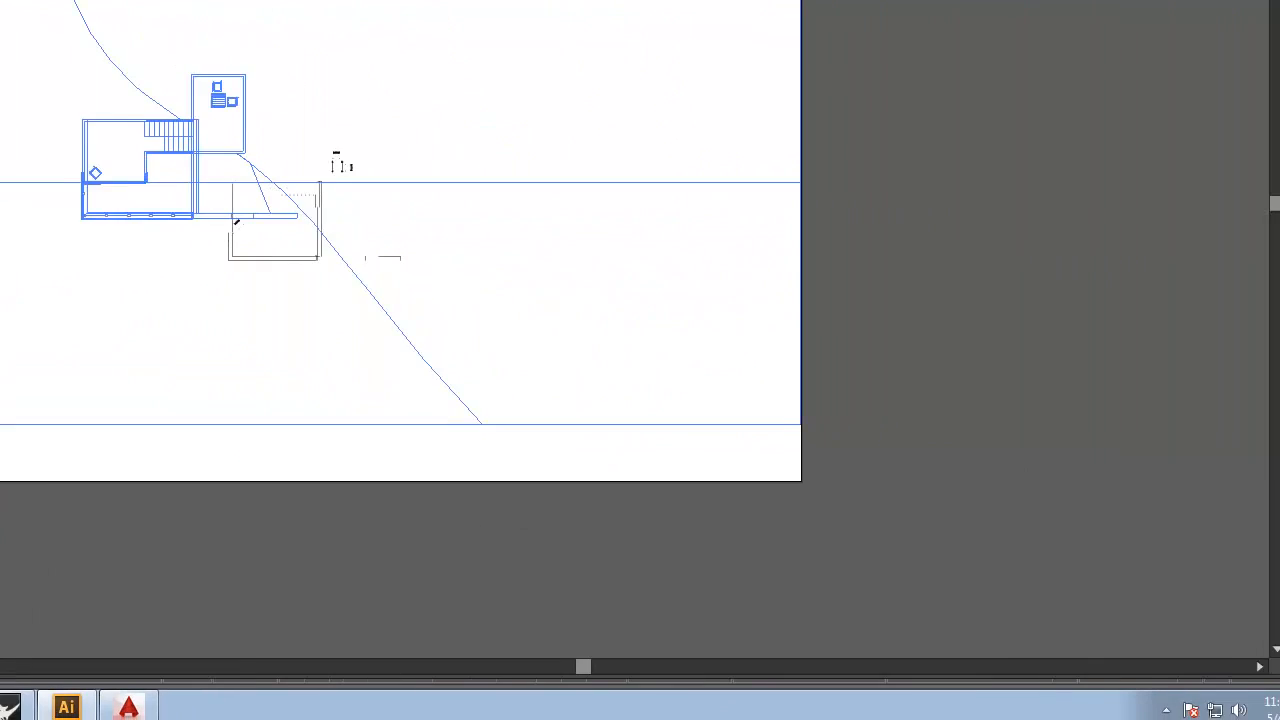
Scale the imported CAD linework down with Free Transform and move it onto the artboard.
drag(407, 203, 1198, 541)
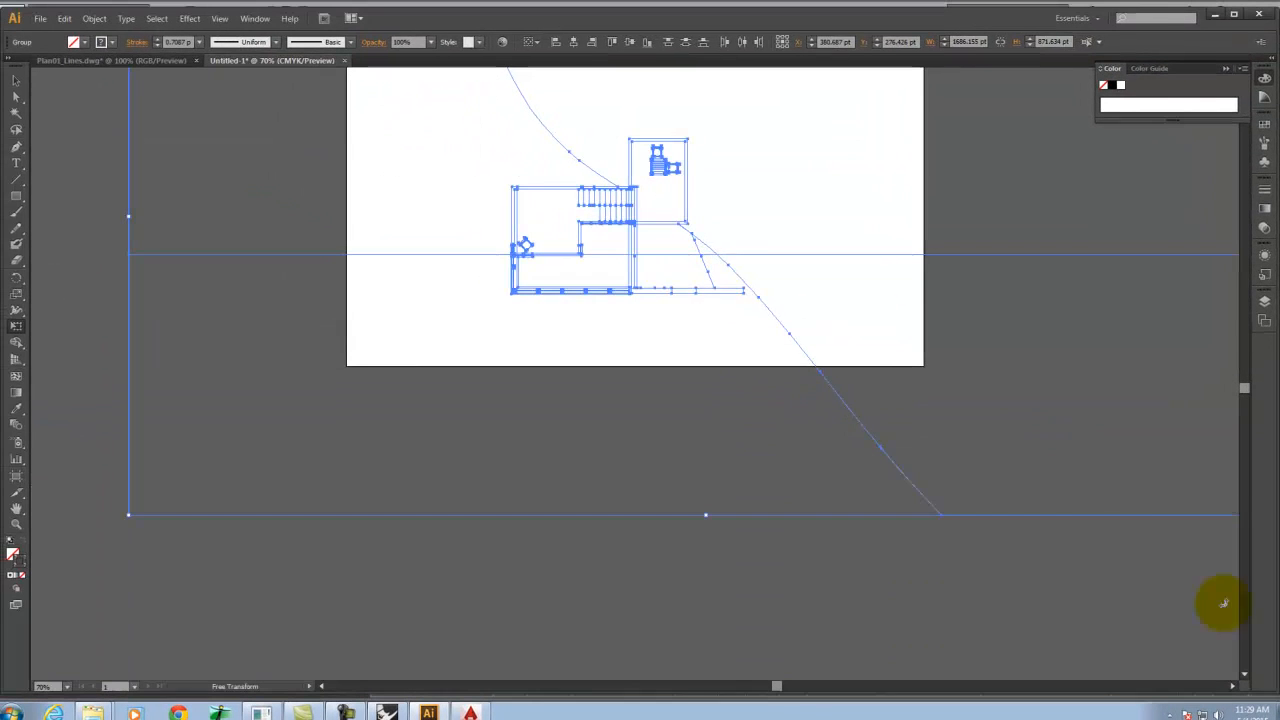
scroll(923, 343, up, 3)
drag(995, 380, 991, 340)
key(Escape)
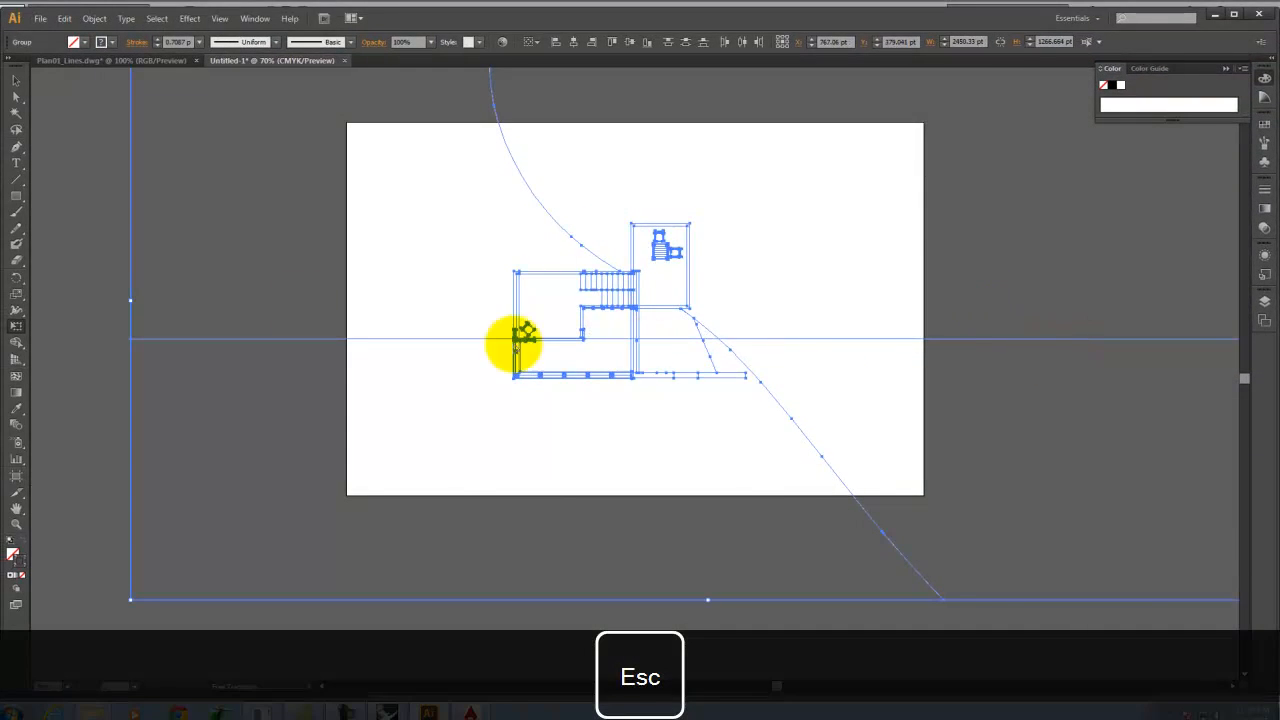
Deselect everything, zoom in on the plan, and open the Layers panel with Layer 1 expanded.
click(94, 145)
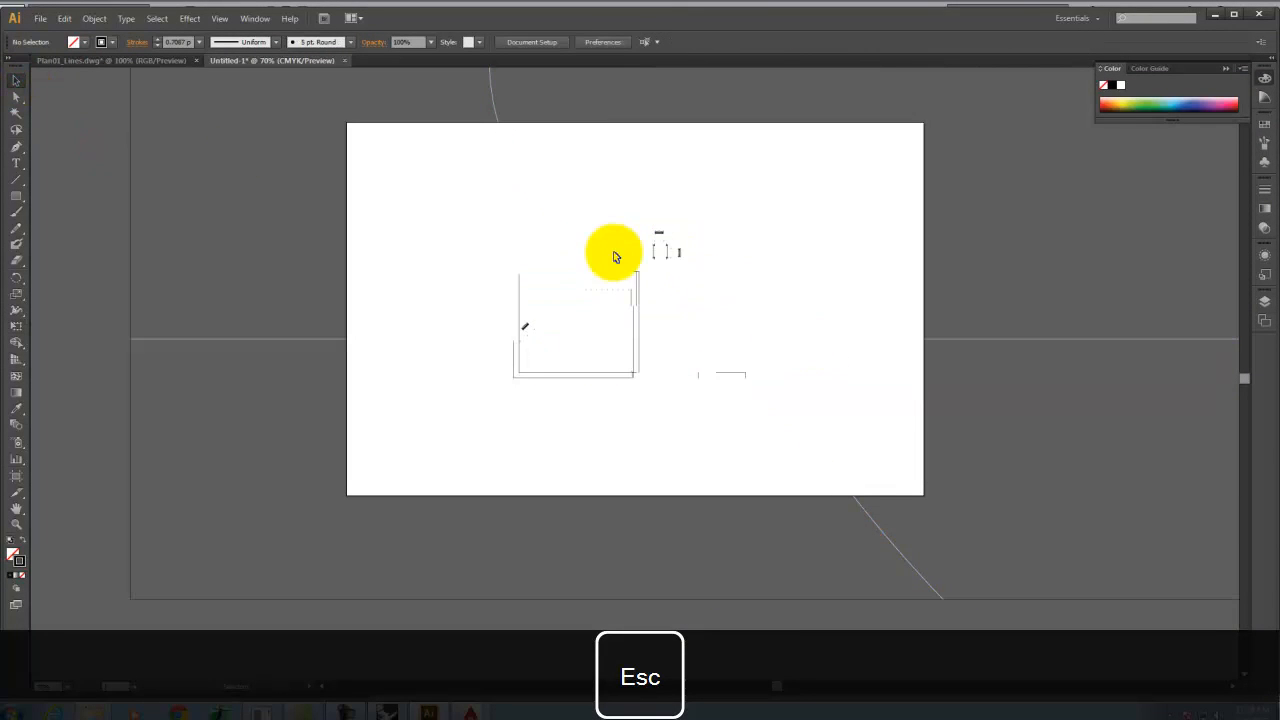
key(ctrl+equal)
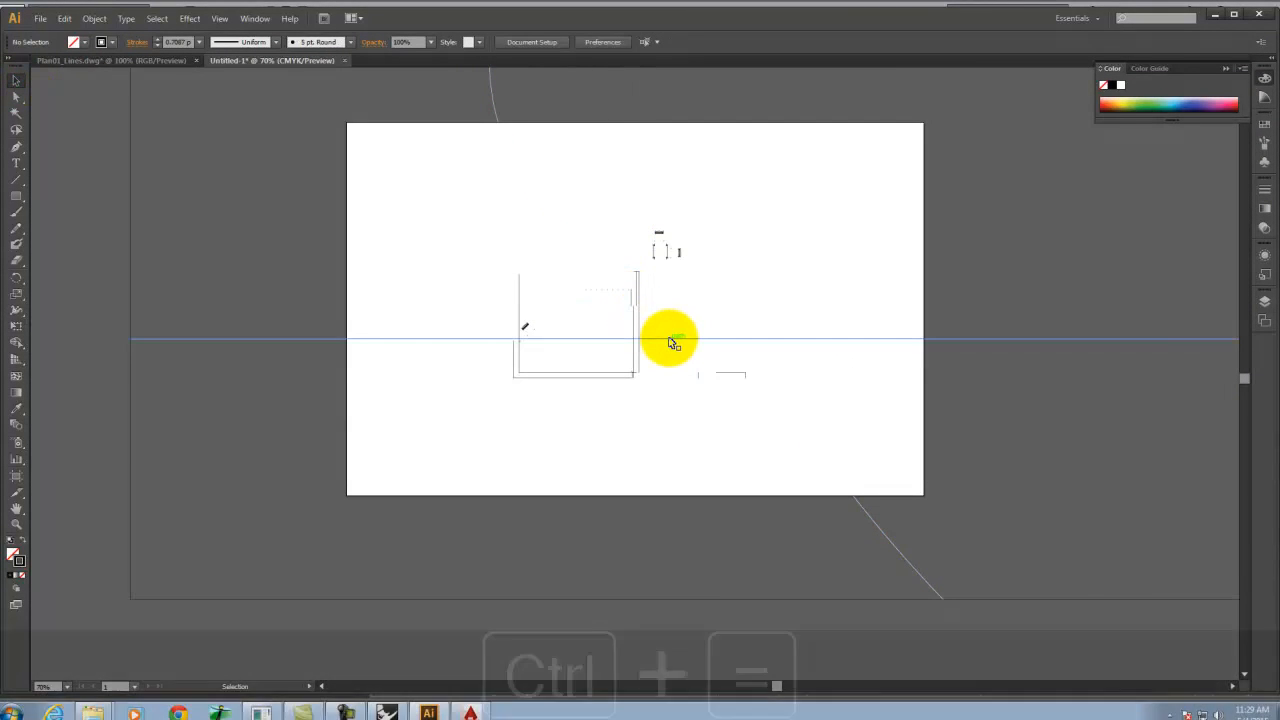
key(ctrl+equal)
key(ctrl+equal)
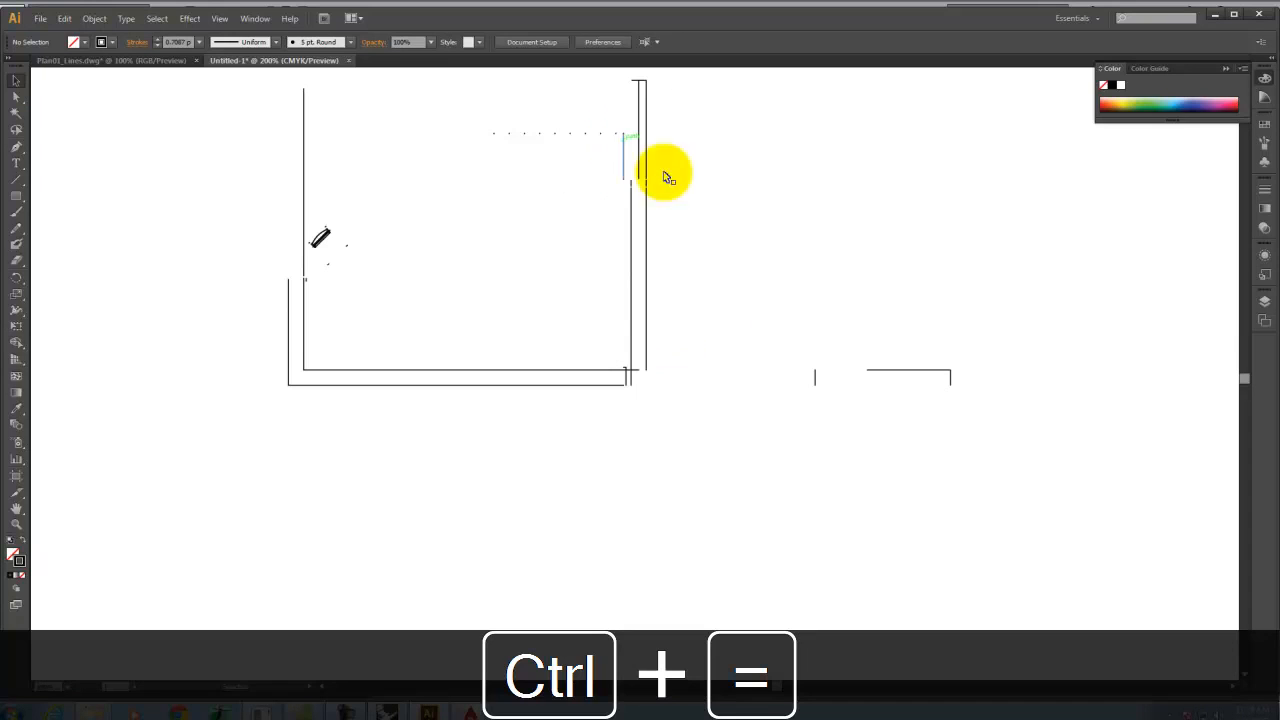
click(1266, 302)
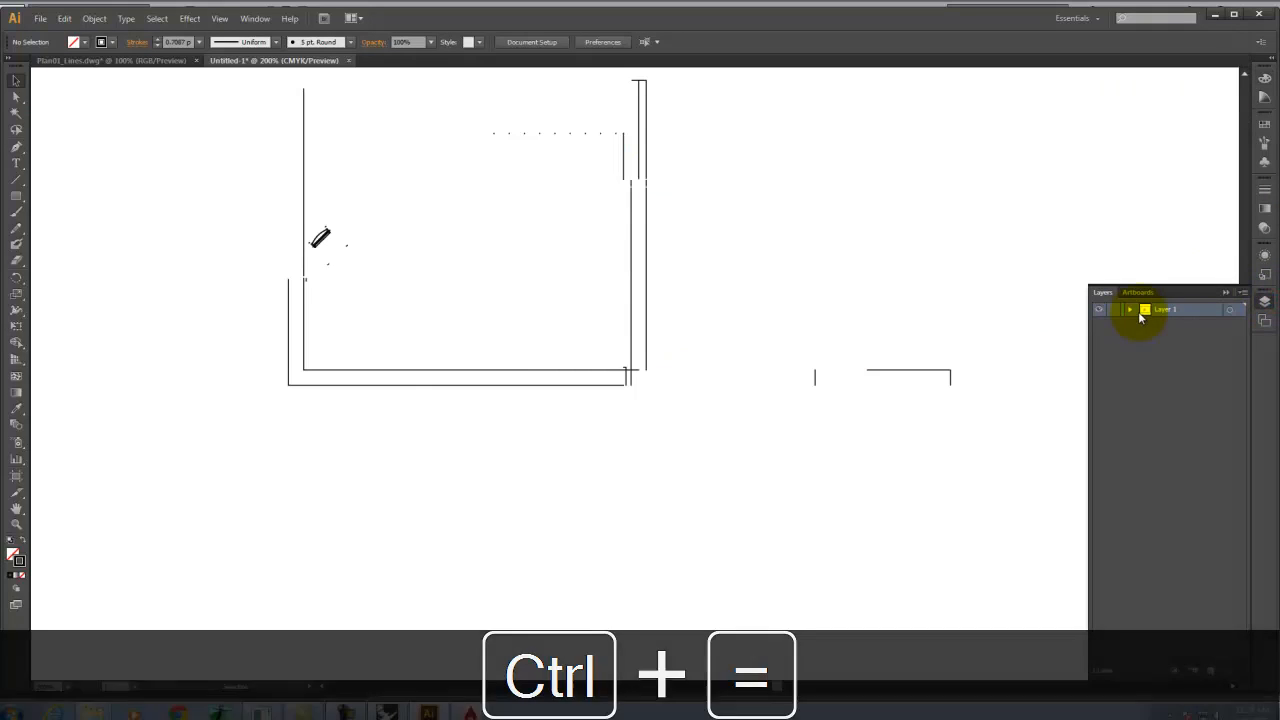
click(1131, 309)
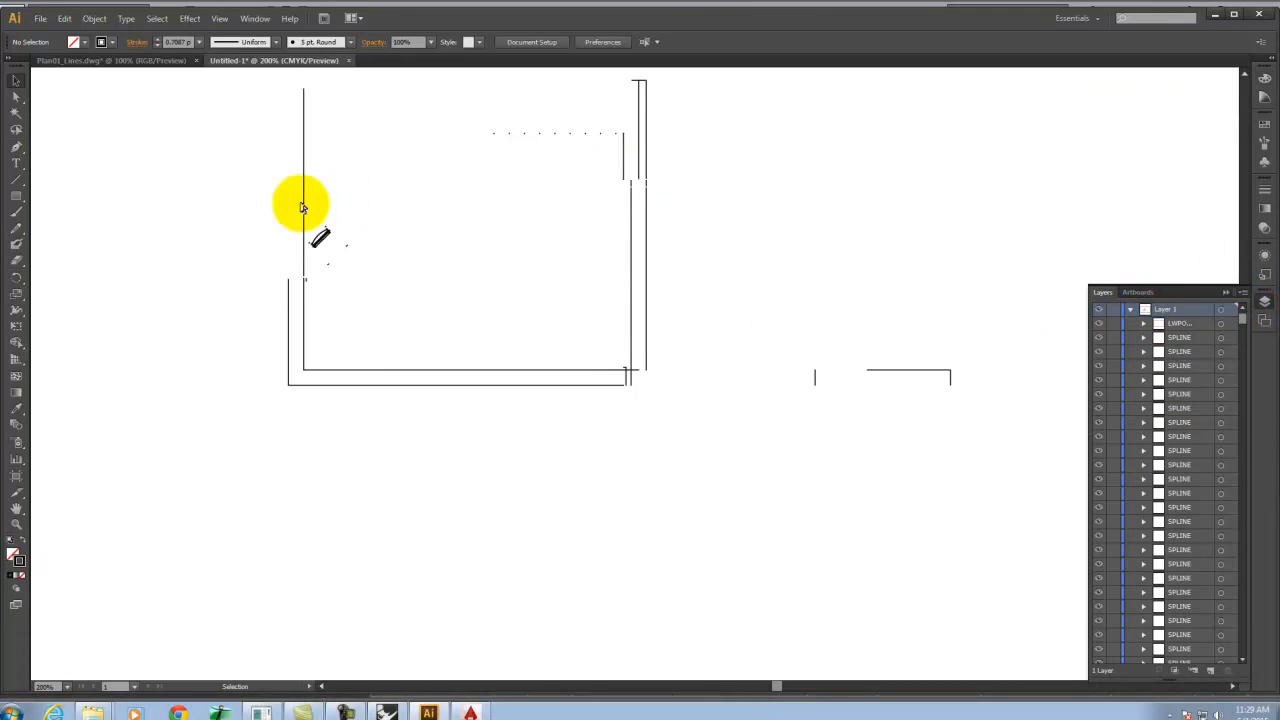
Select all the linework and set its stroke color to black in the Color Picker.
key(ctrl+a)
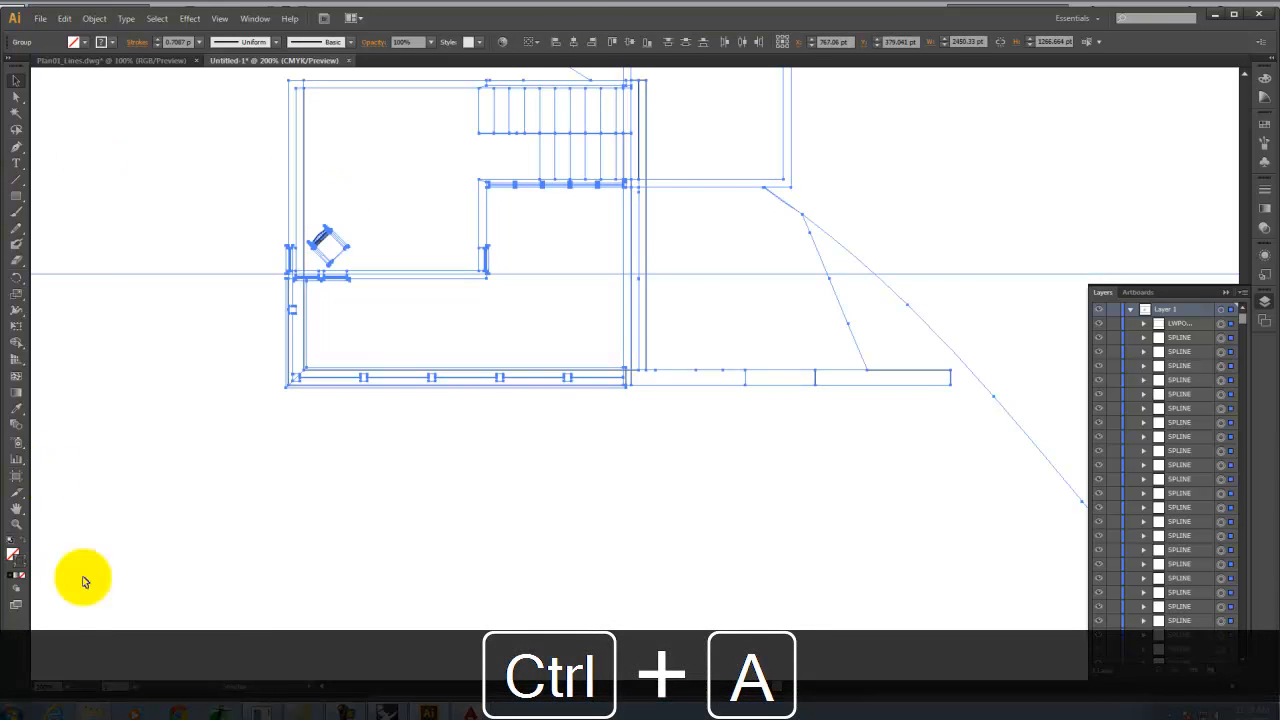
double_click(24, 562)
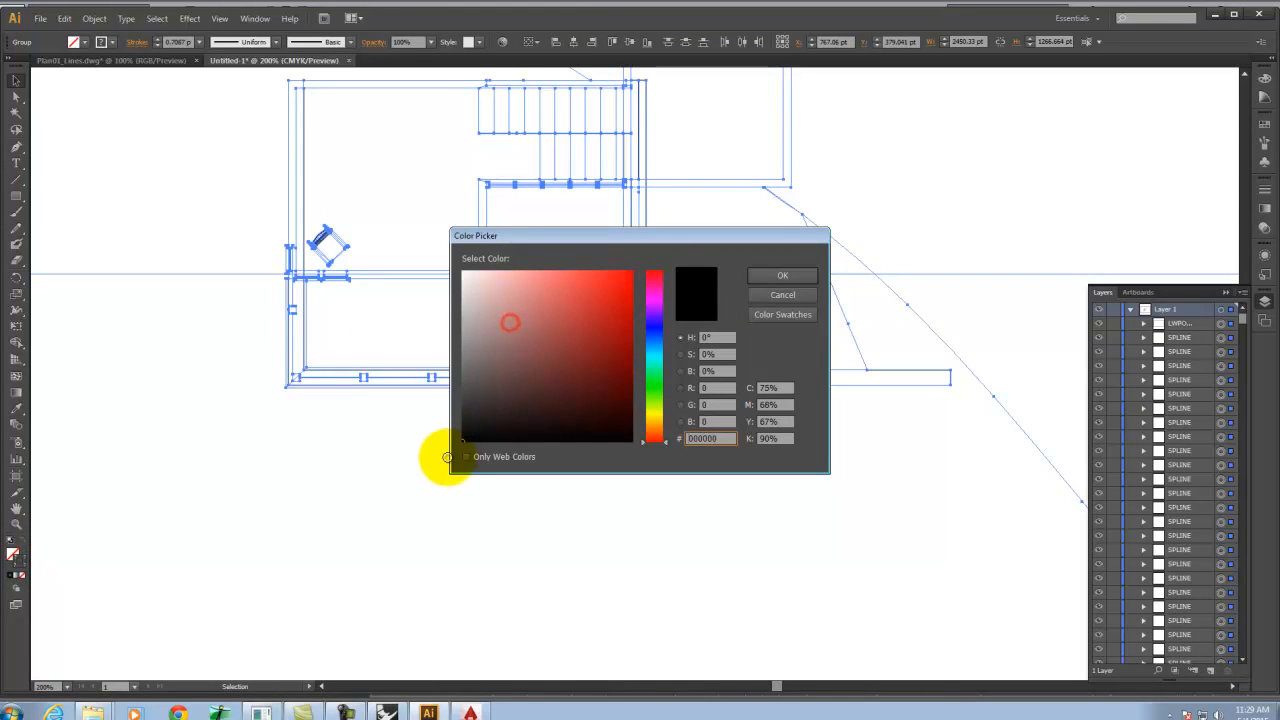
click(786, 272)
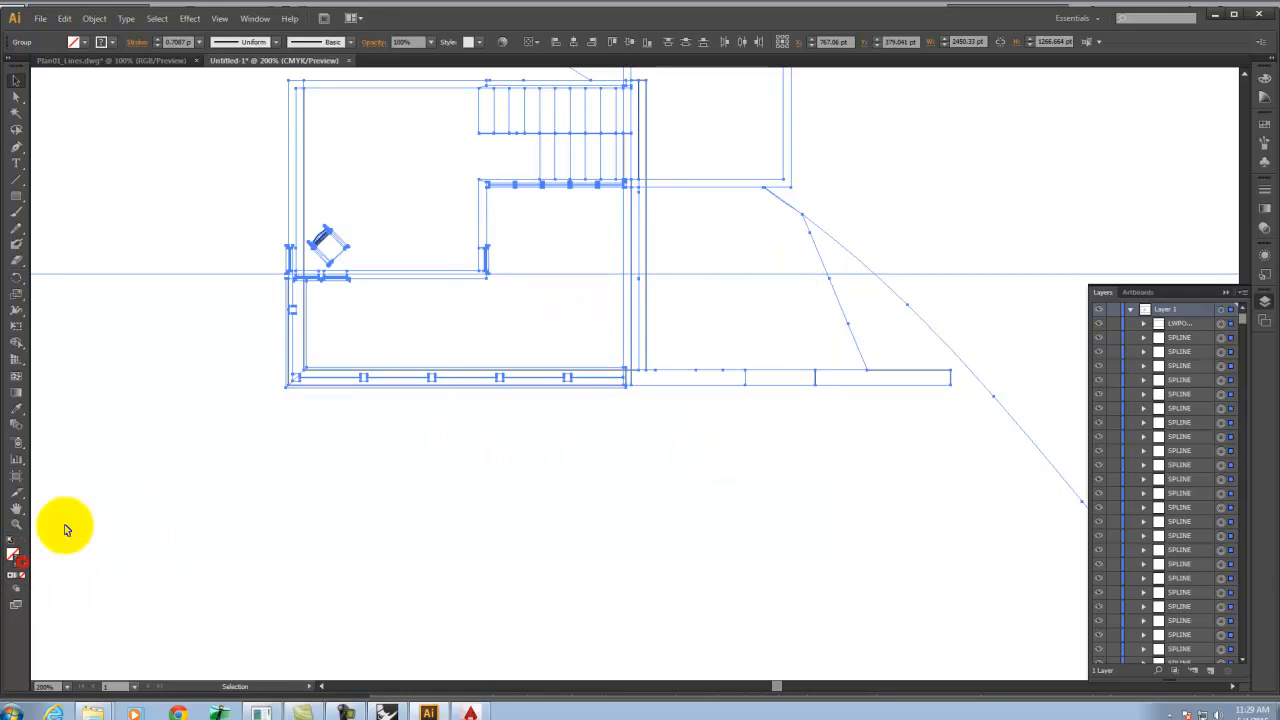
click(12, 578)
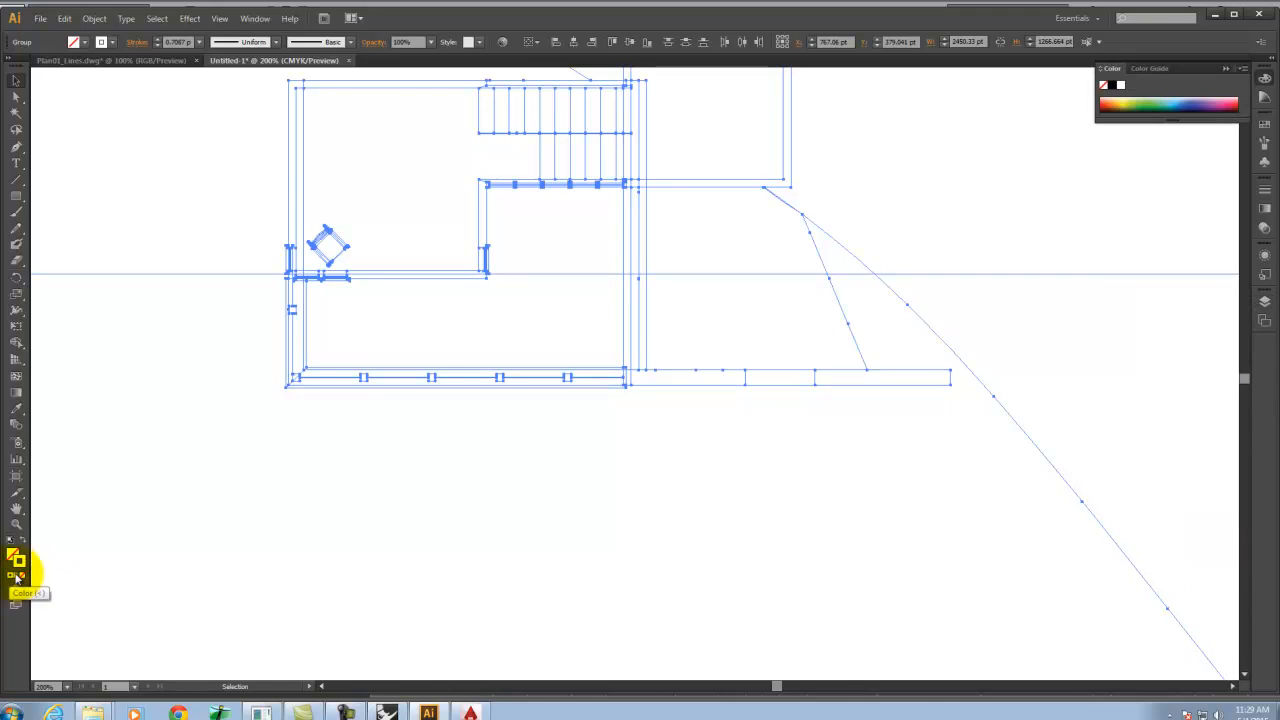
double_click(20, 562)
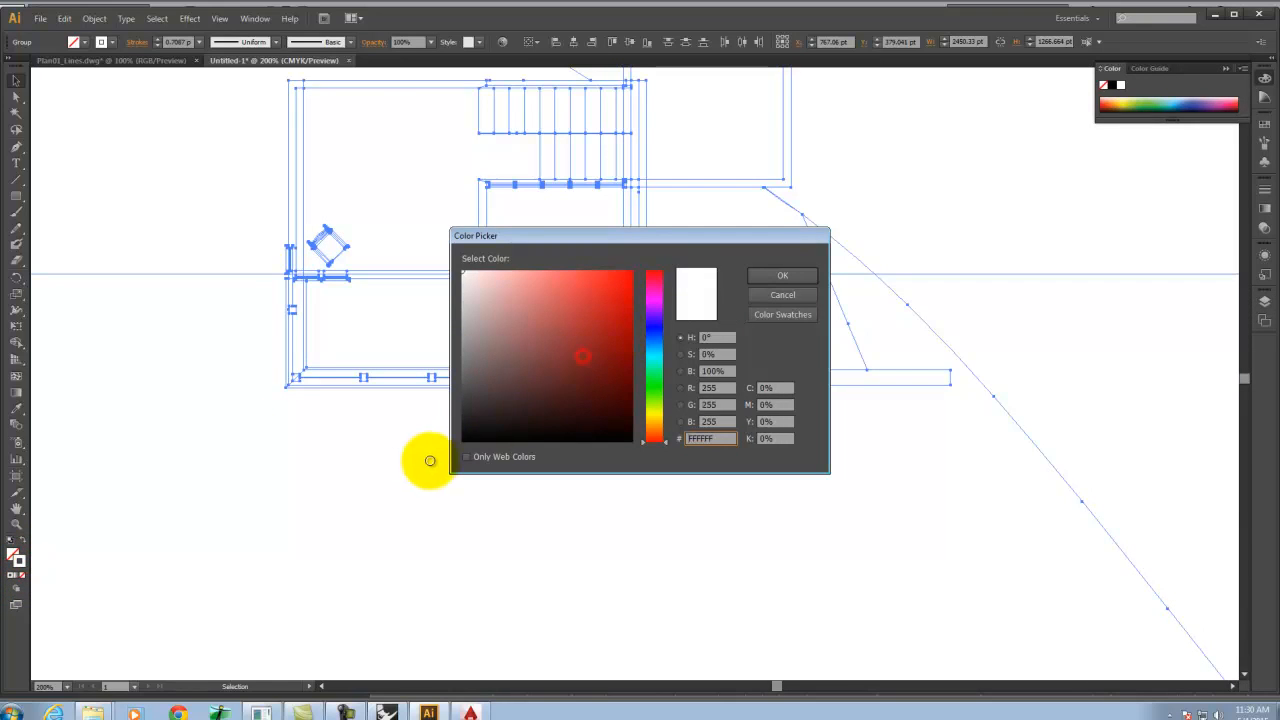
drag(514, 418, 463, 451)
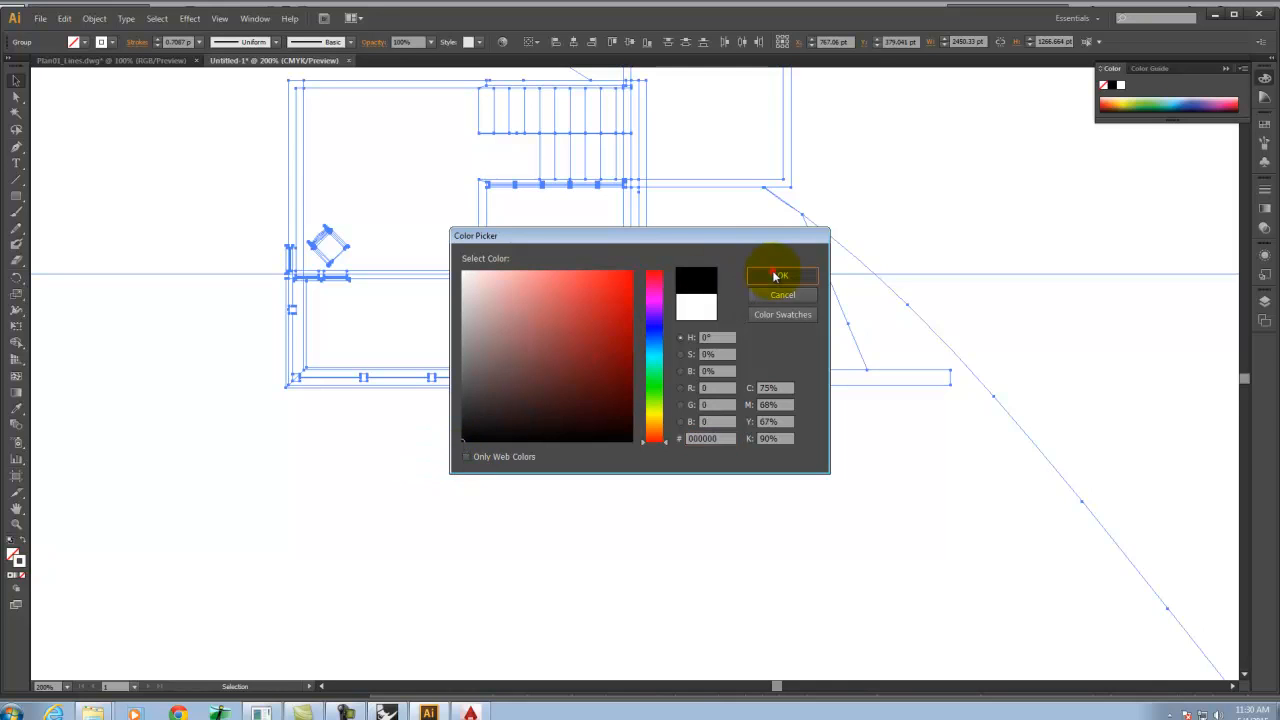
click(774, 275)
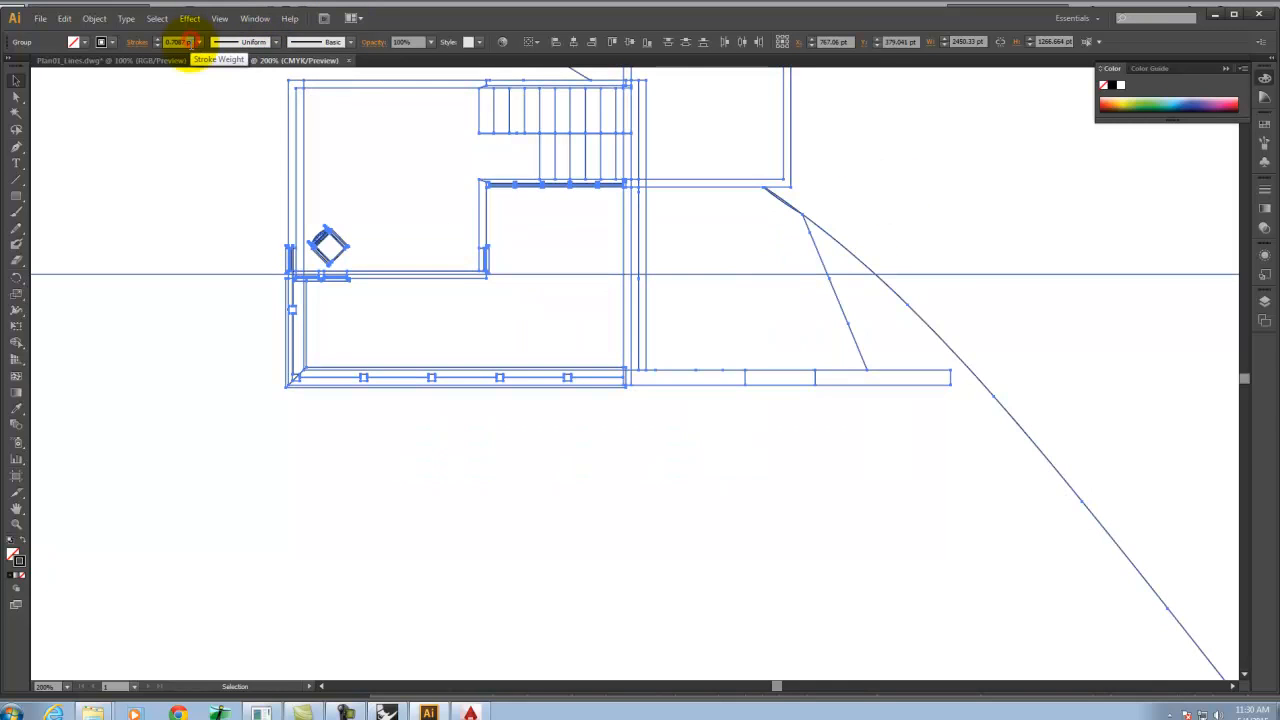
Set the stroke weight of the selected linework to 0.2 pt and deselect.
drag(190, 42, 105, 41)
text(0.)
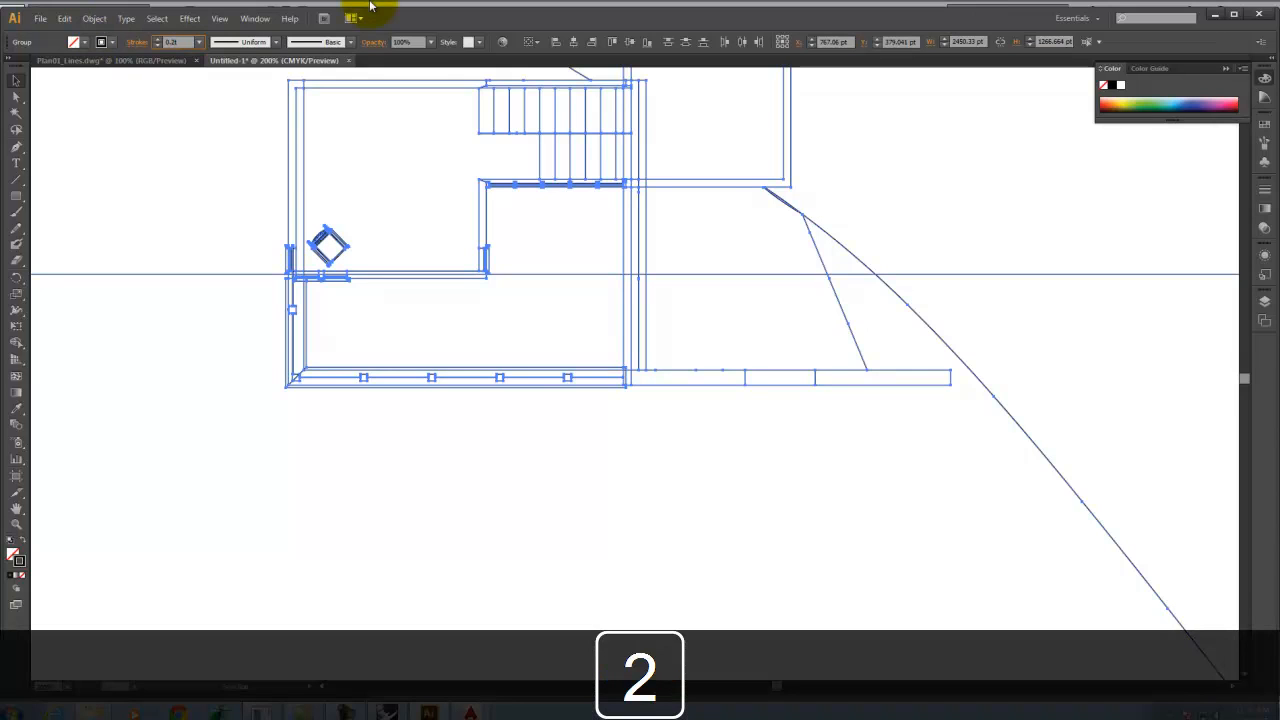
text(2)
key(Tab)
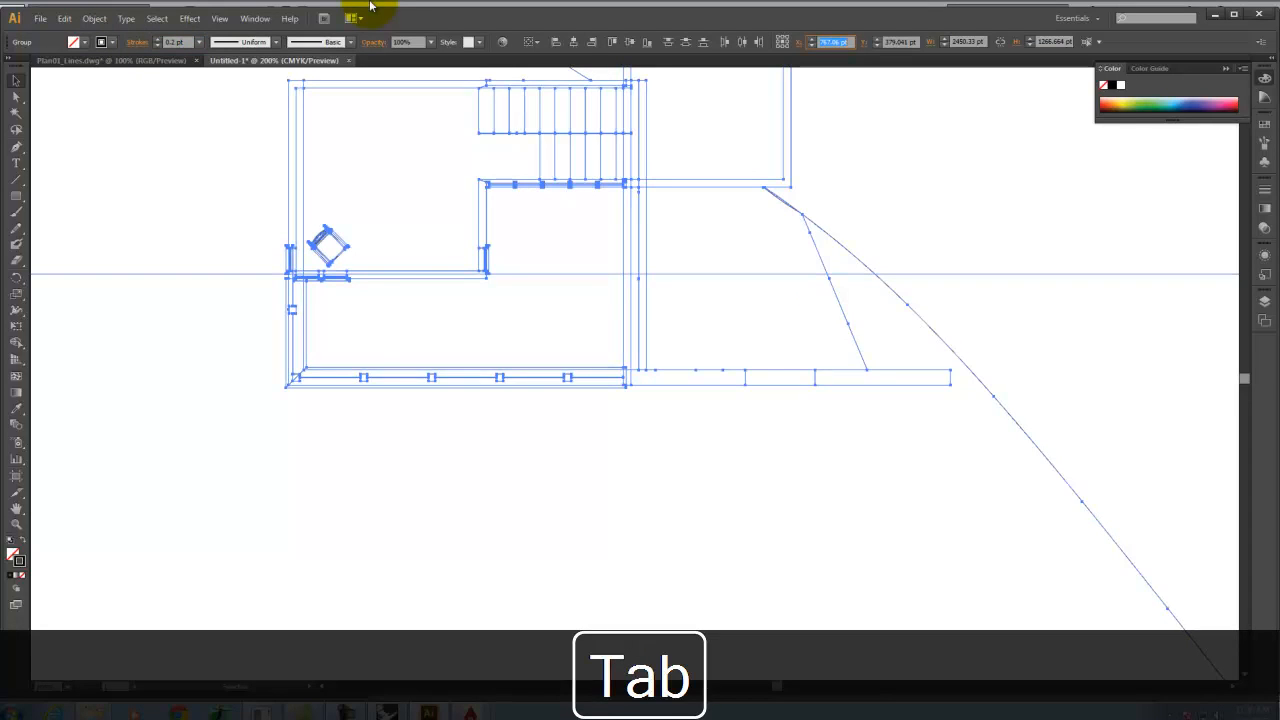
click(133, 110)
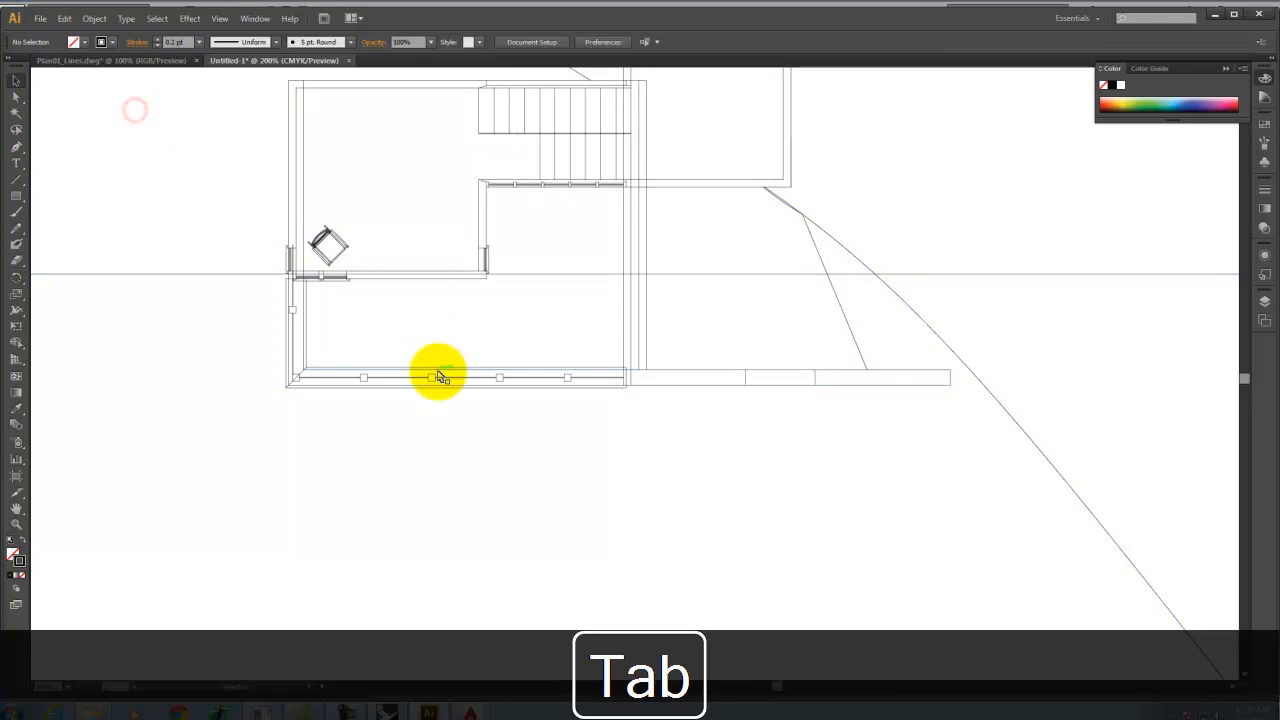
Place the image Plan01_Background.jpg into the document.
scroll(436, 552, down, 2)
scroll(436, 552, up, 5)
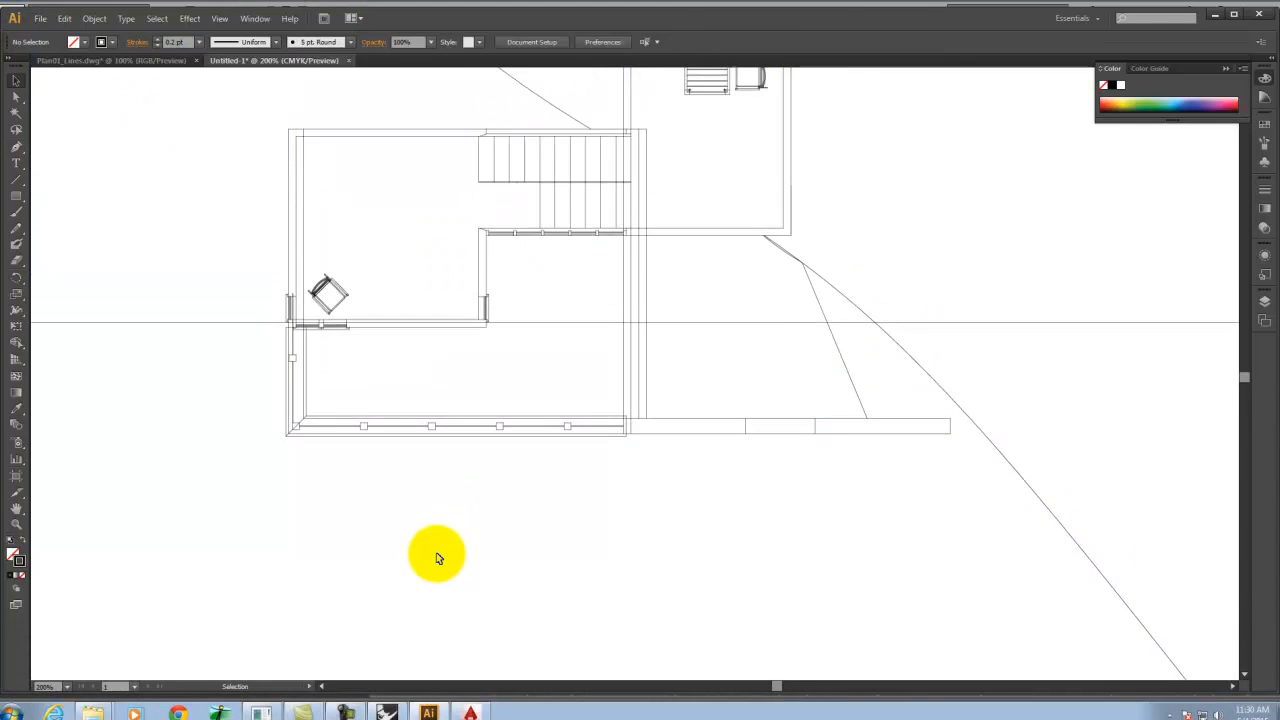
scroll(436, 552, up, 1)
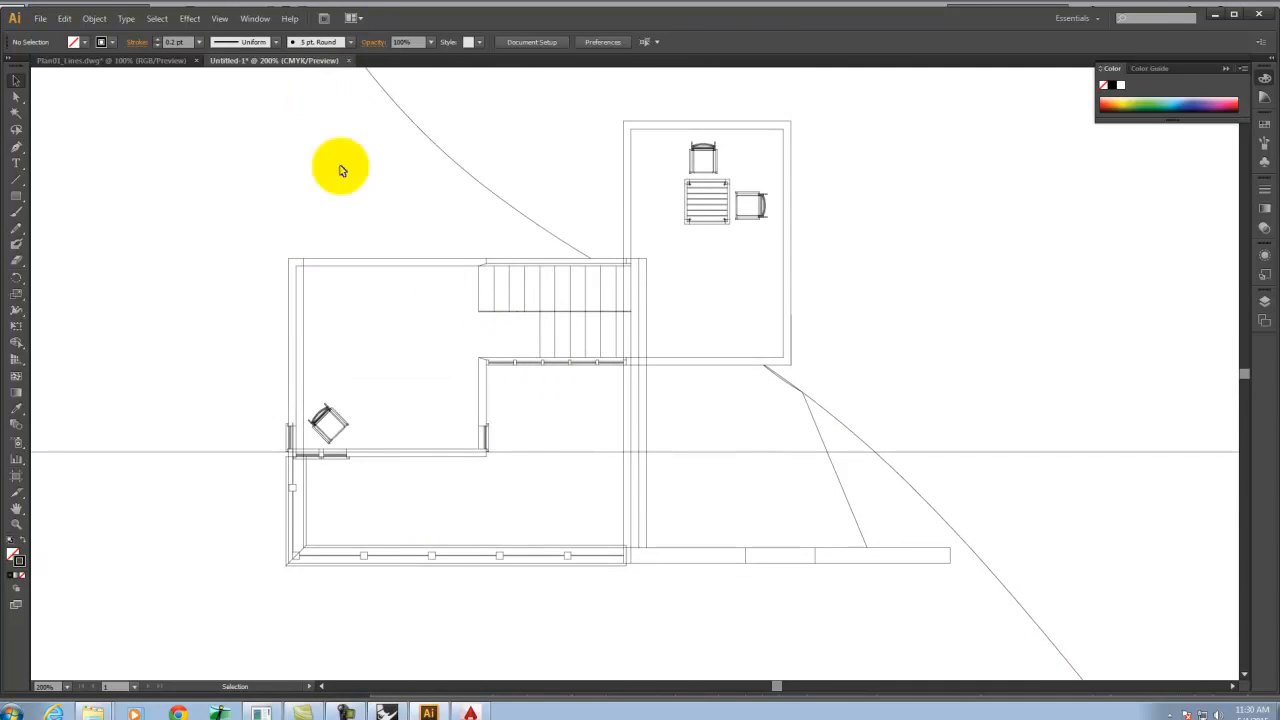
click(40, 18)
click(30, 240)
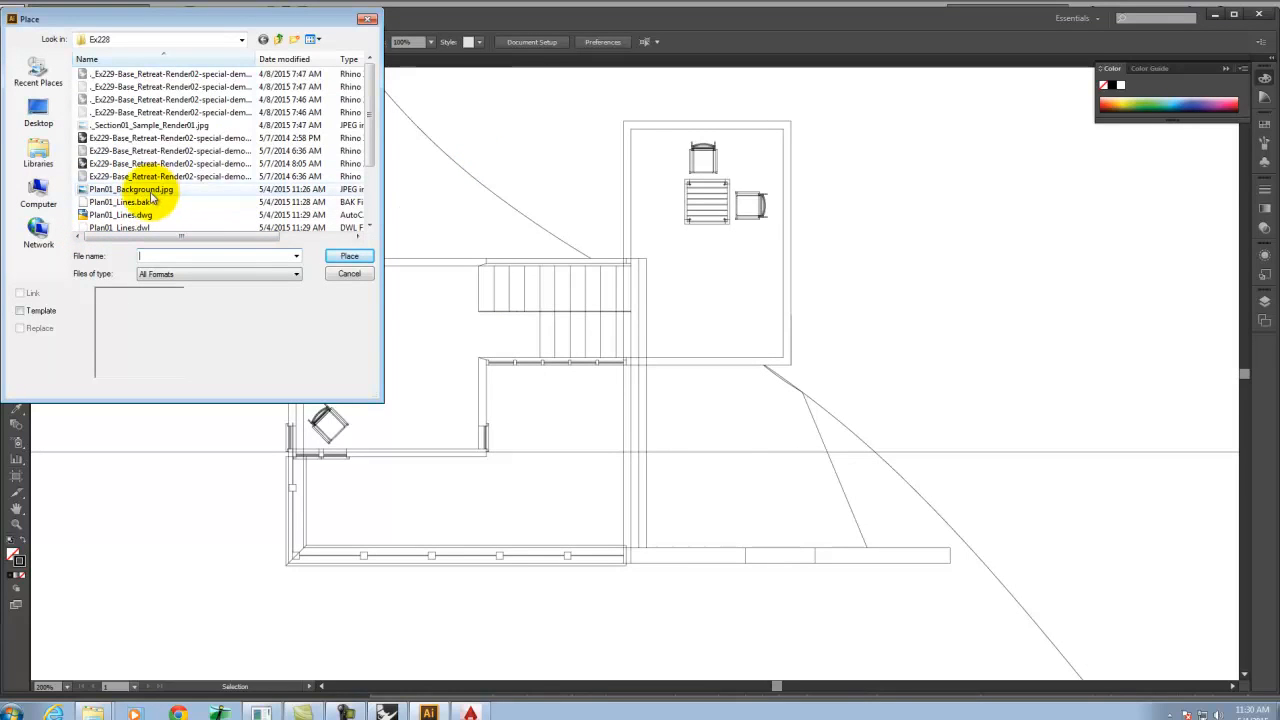
click(147, 189)
click(346, 258)
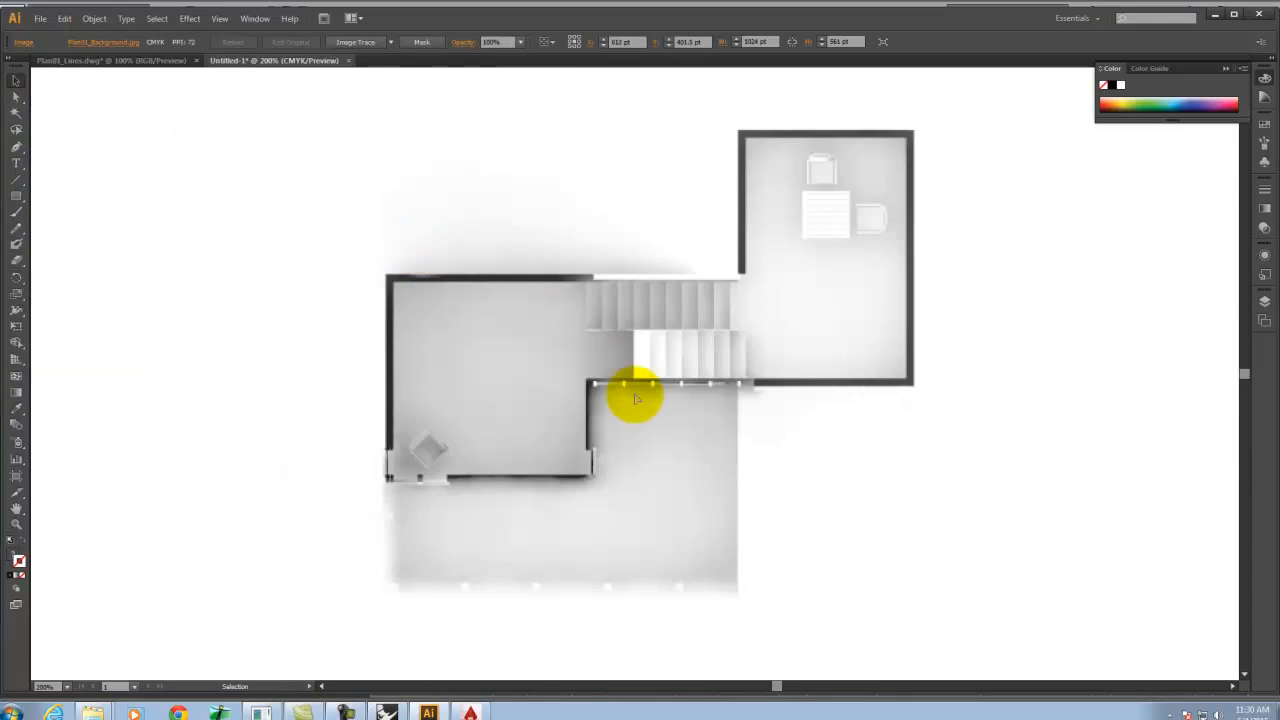
Create a new layer and move the placed background image onto it.
key(ctrl+minus)
key(ctrl+minus)
key(ctrl+minus)
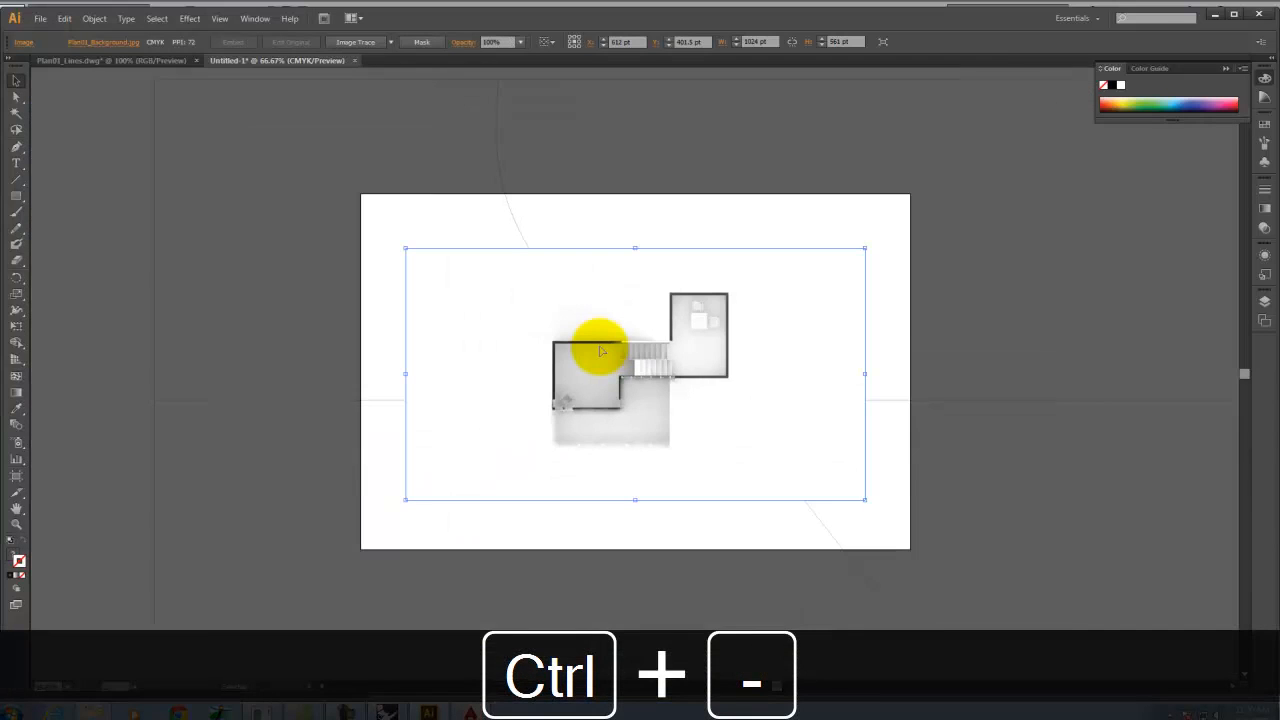
click(1264, 303)
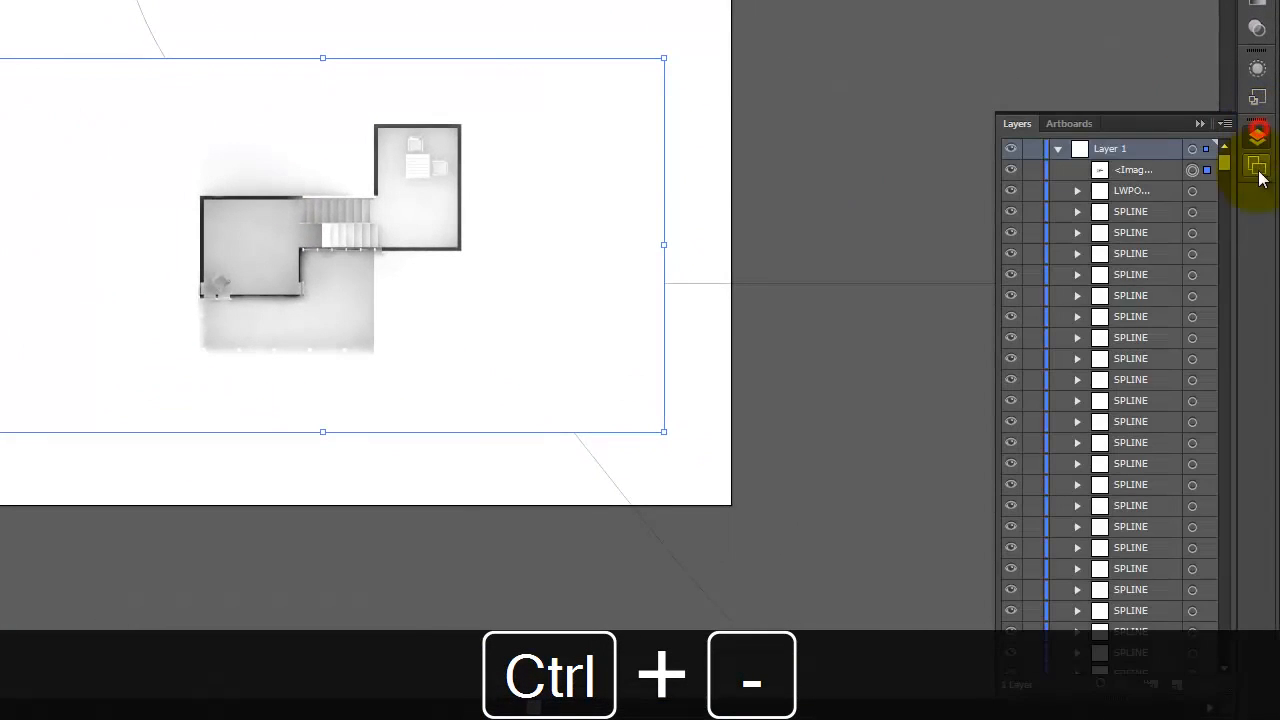
click(1057, 148)
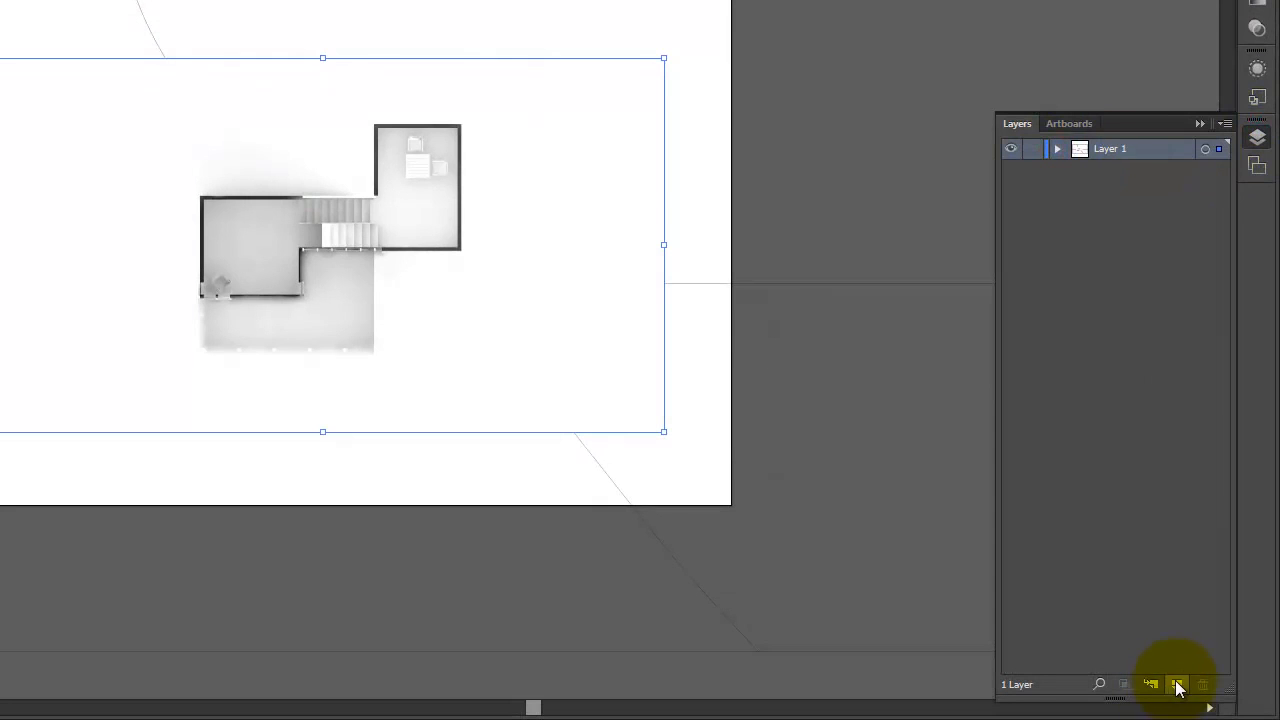
click(1176, 684)
drag(1218, 170, 1155, 192)
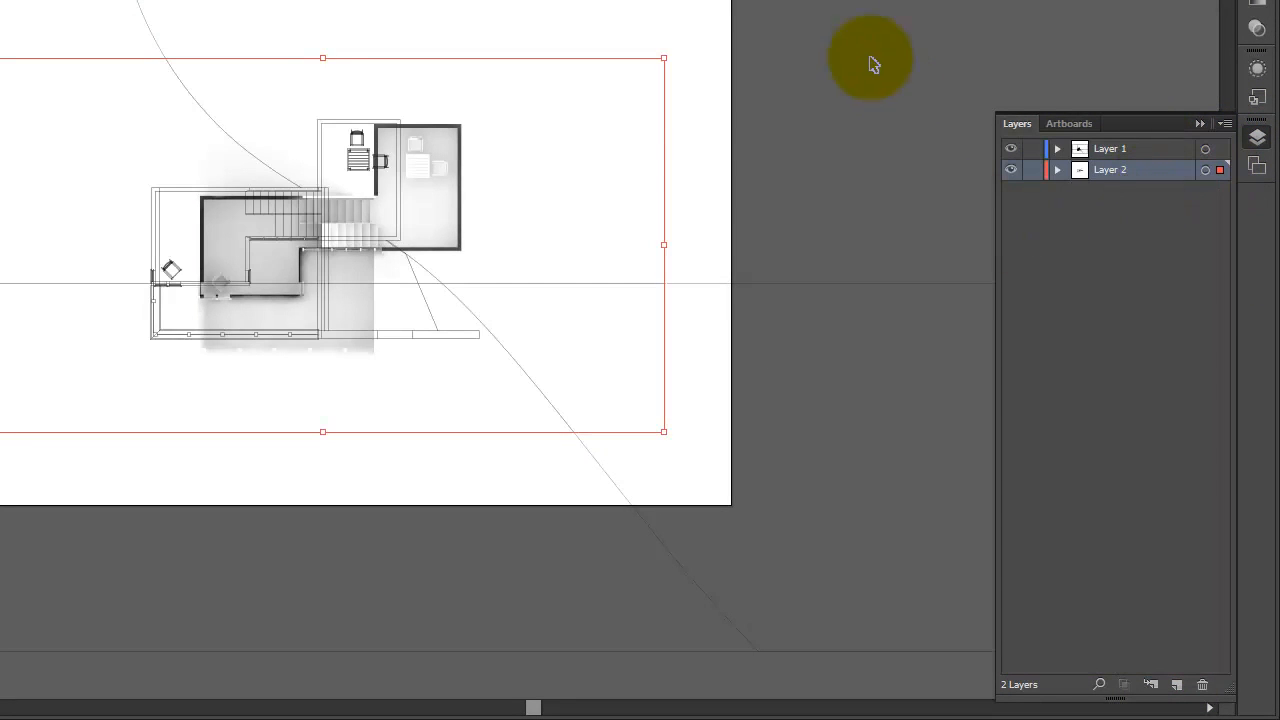
Shift the background image left so it lines up with the plan linework.
drag(566, 144, 536, 131)
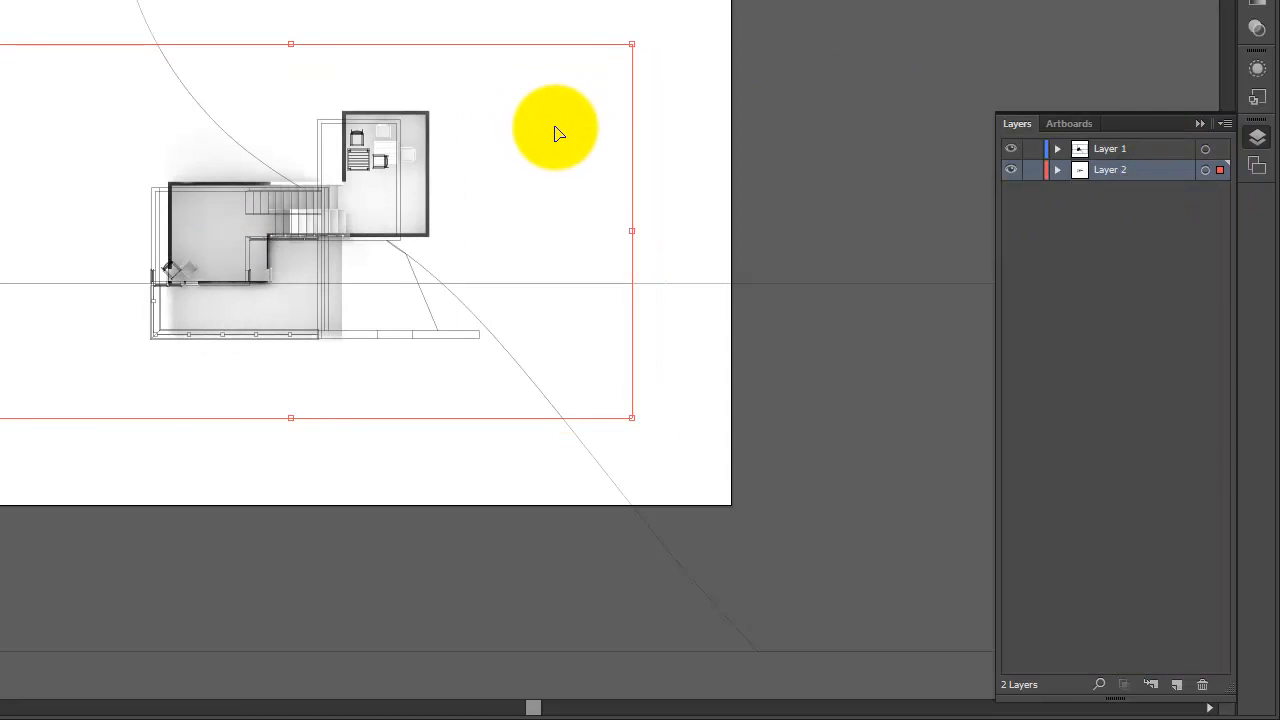
key(Left)
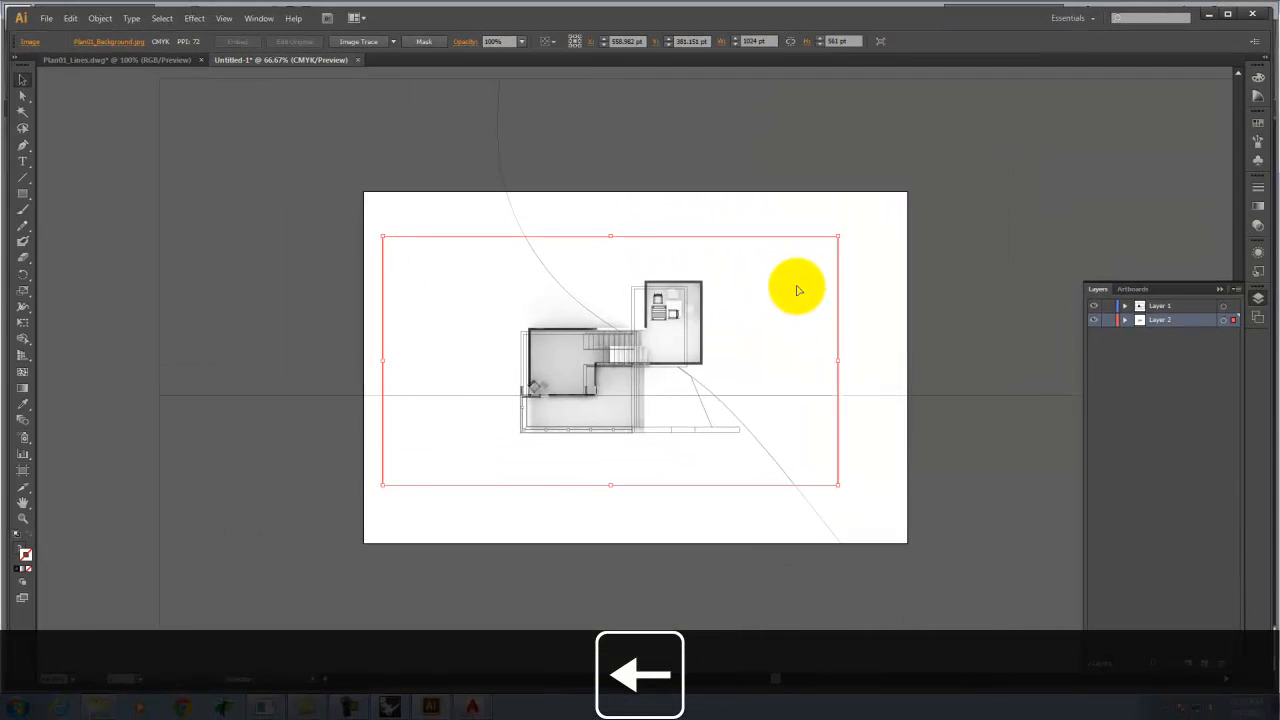
key(Left)
key(Left)
key(Left)
key(Left)
key(Left)
key(Left)
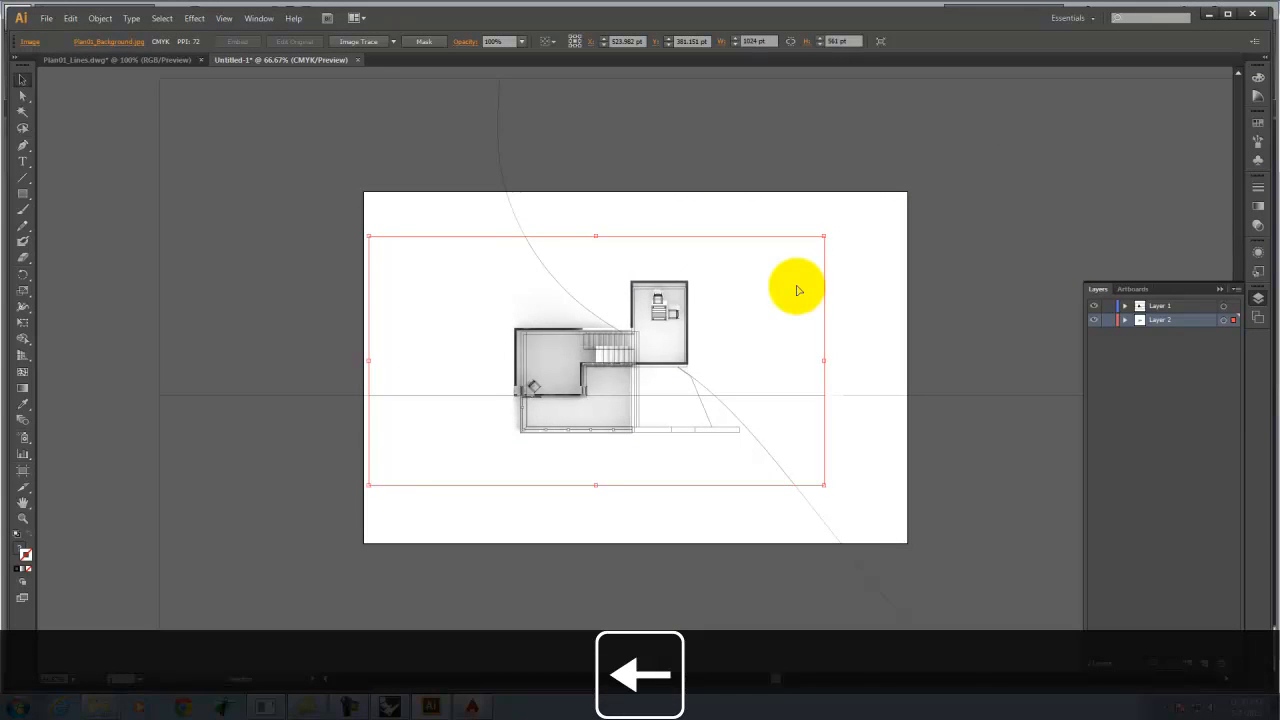
key(Left)
Resize and nudge the background image with Free Transform until its walls match the linework, then deselect.
click(23, 321)
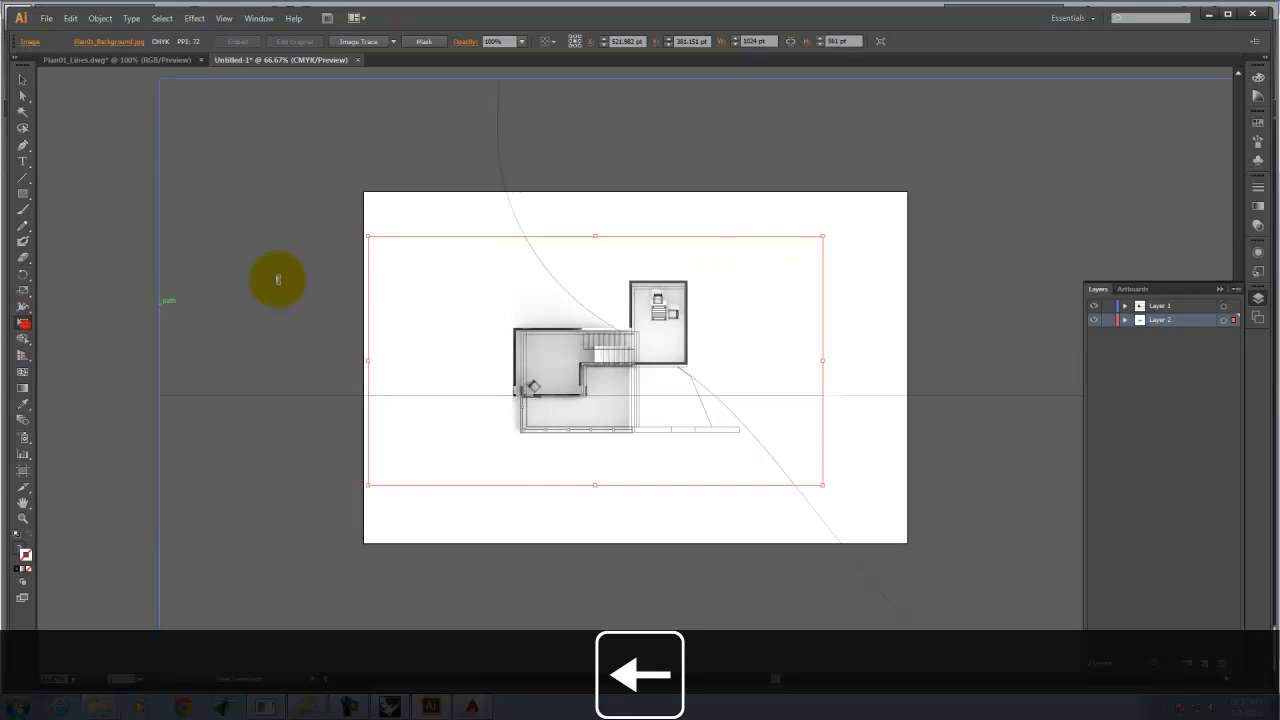
drag(370, 235, 381, 245)
mouse_move(670, 333)
mouse_down()
mouse_move(660, 322)
mouse_move(671, 342)
mouse_up()
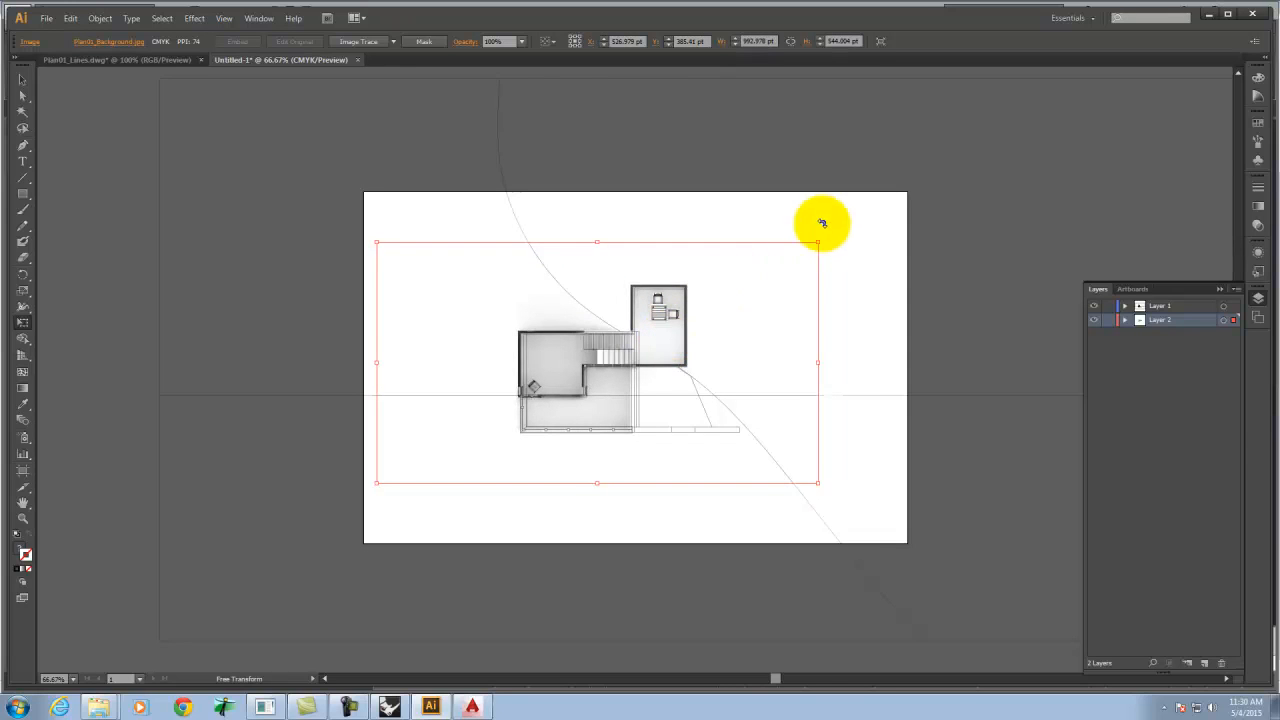
drag(821, 243, 816, 246)
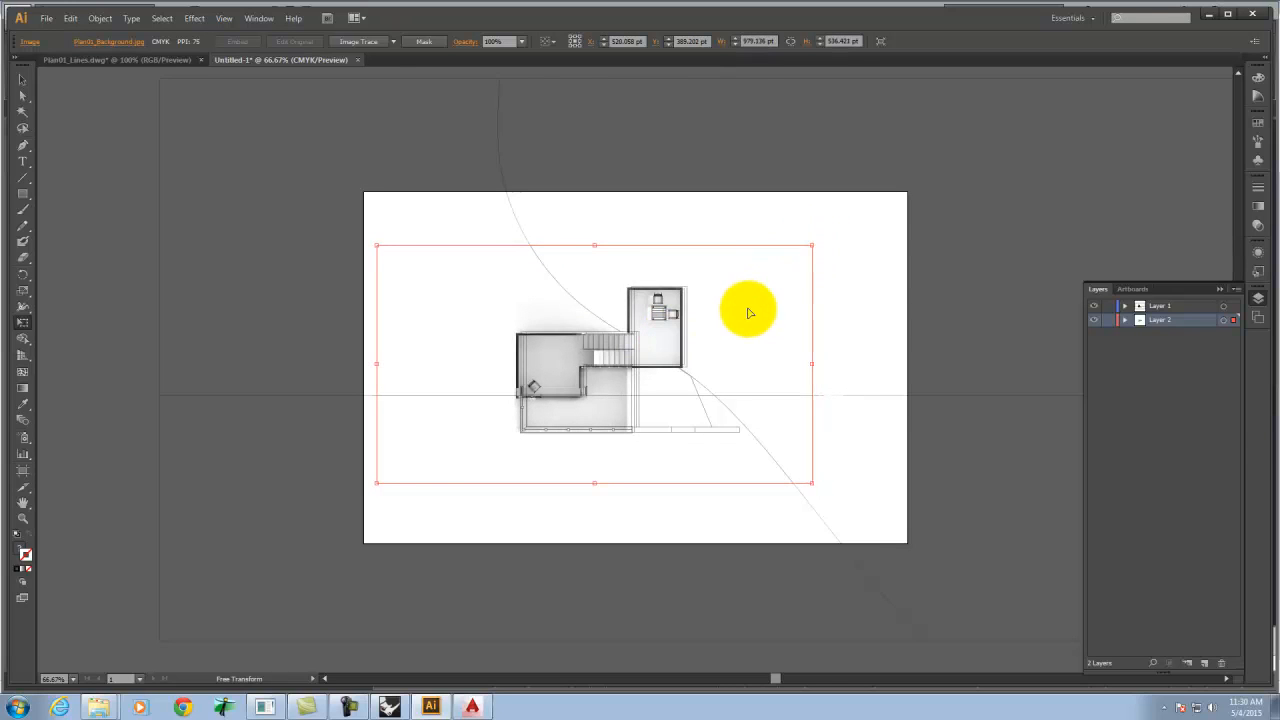
drag(658, 342, 660, 338)
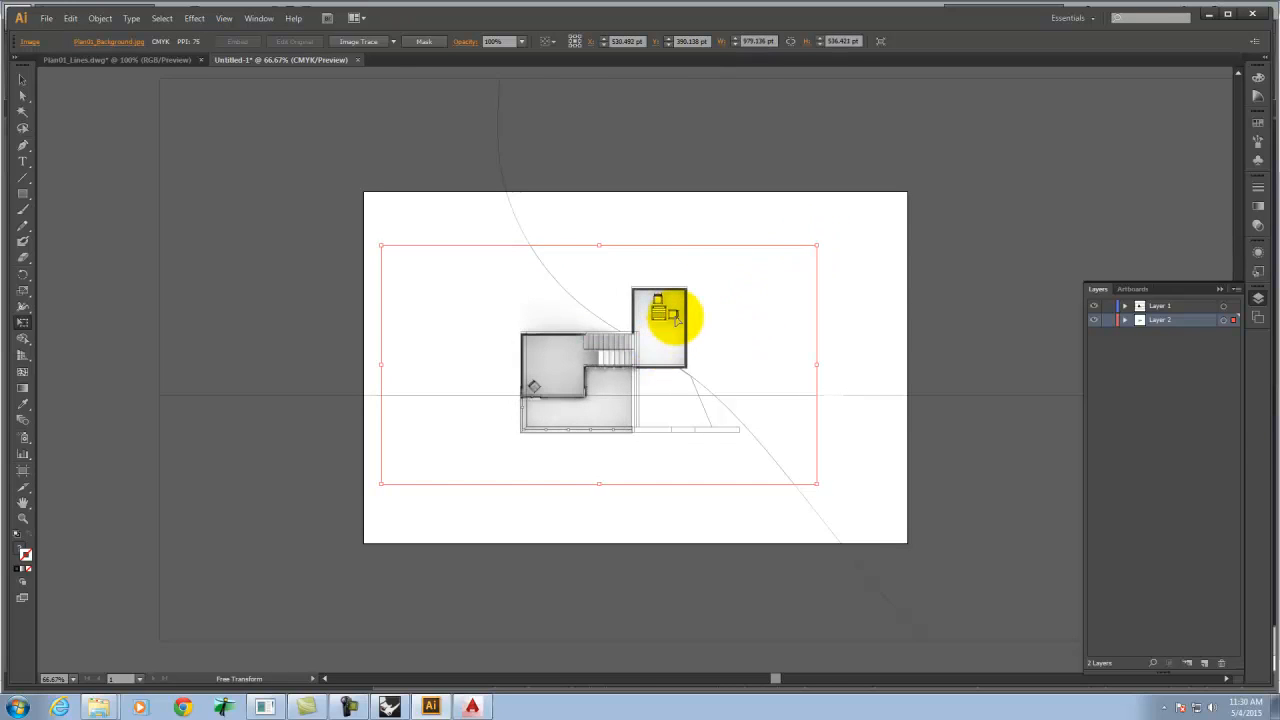
key(Up)
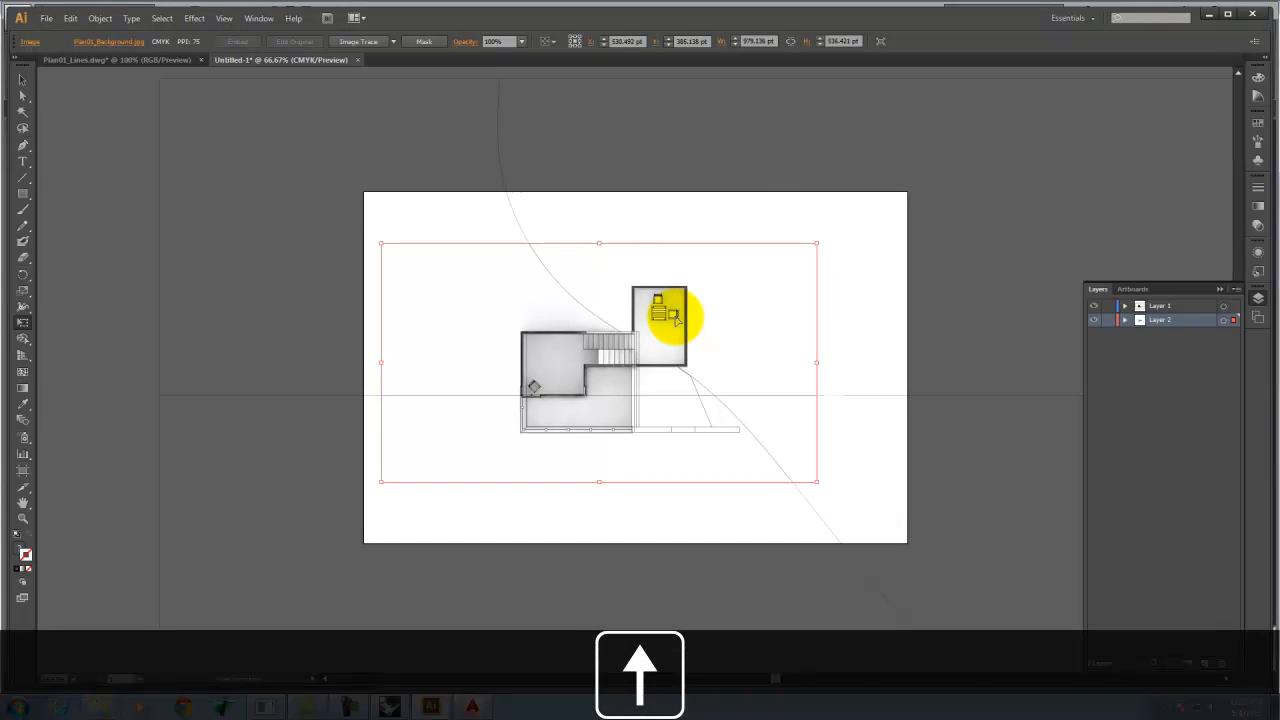
click(893, 229)
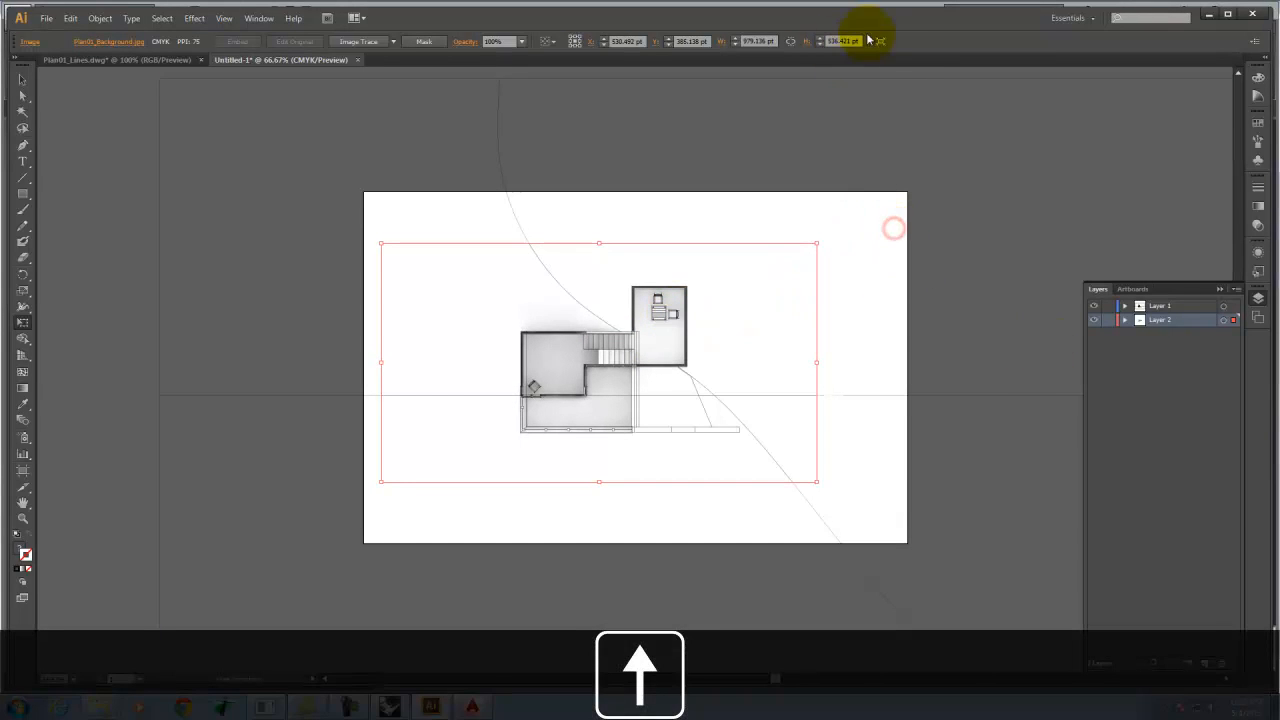
click(23, 80)
click(322, 256)
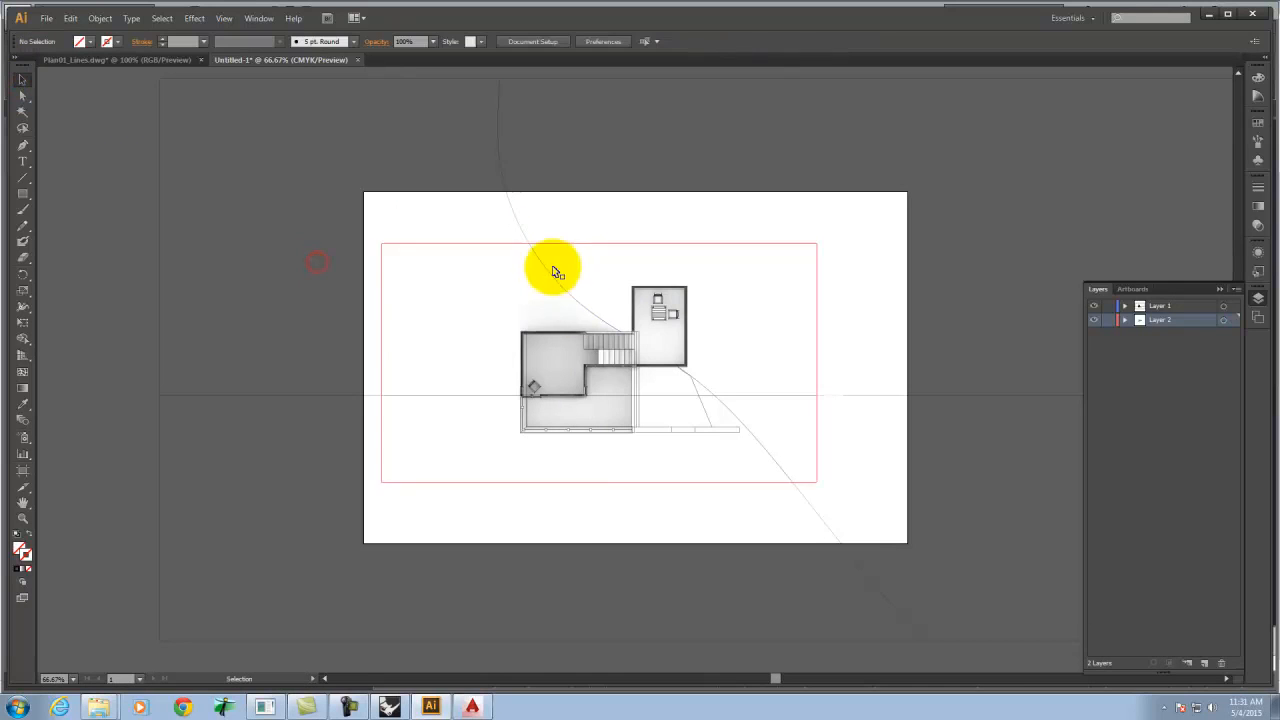
key(ctrl+equal)
key(ctrl+equal)
key(ctrl+equal)
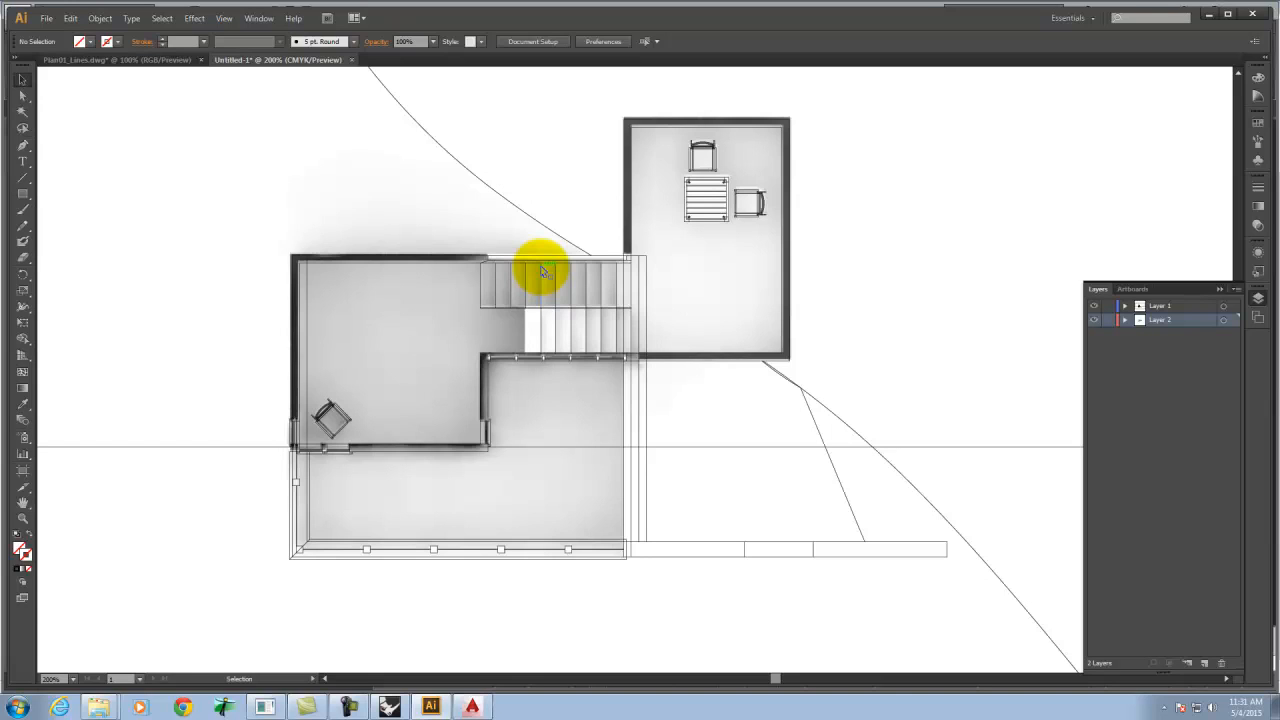
Switch from Illustrator to the Rhino model and restore the four-viewport layout.
click(1207, 16)
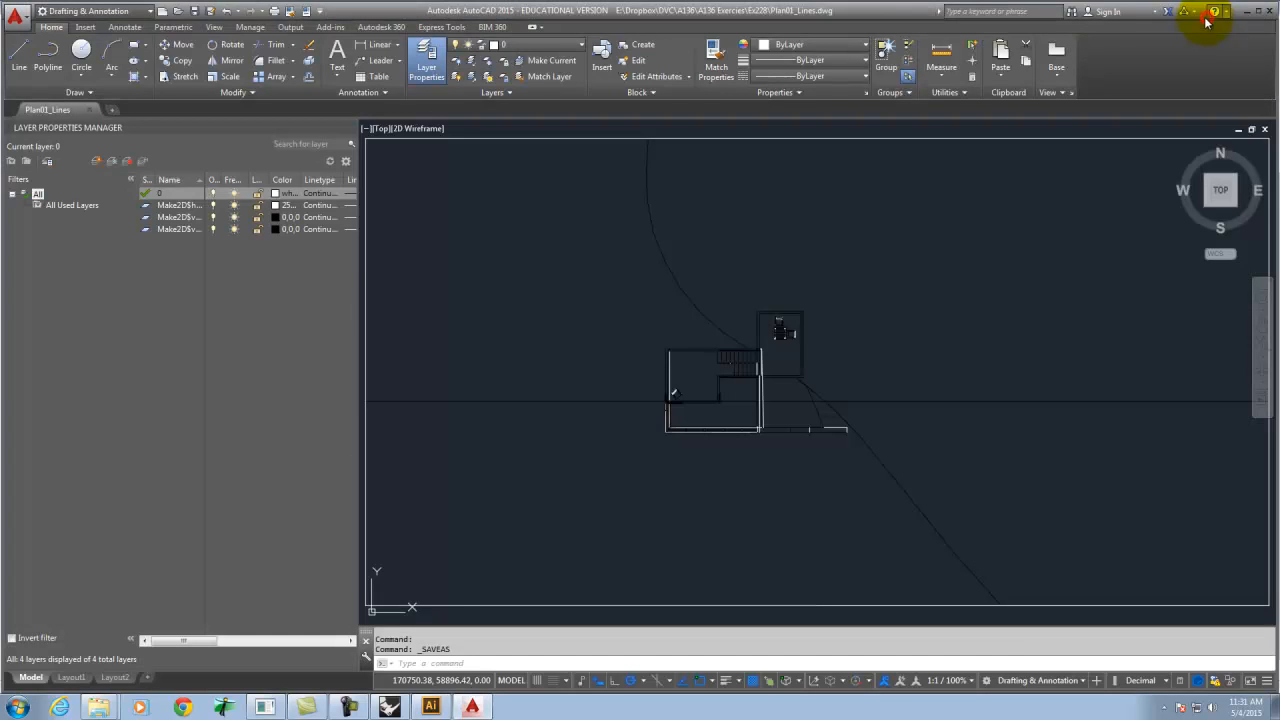
click(472, 707)
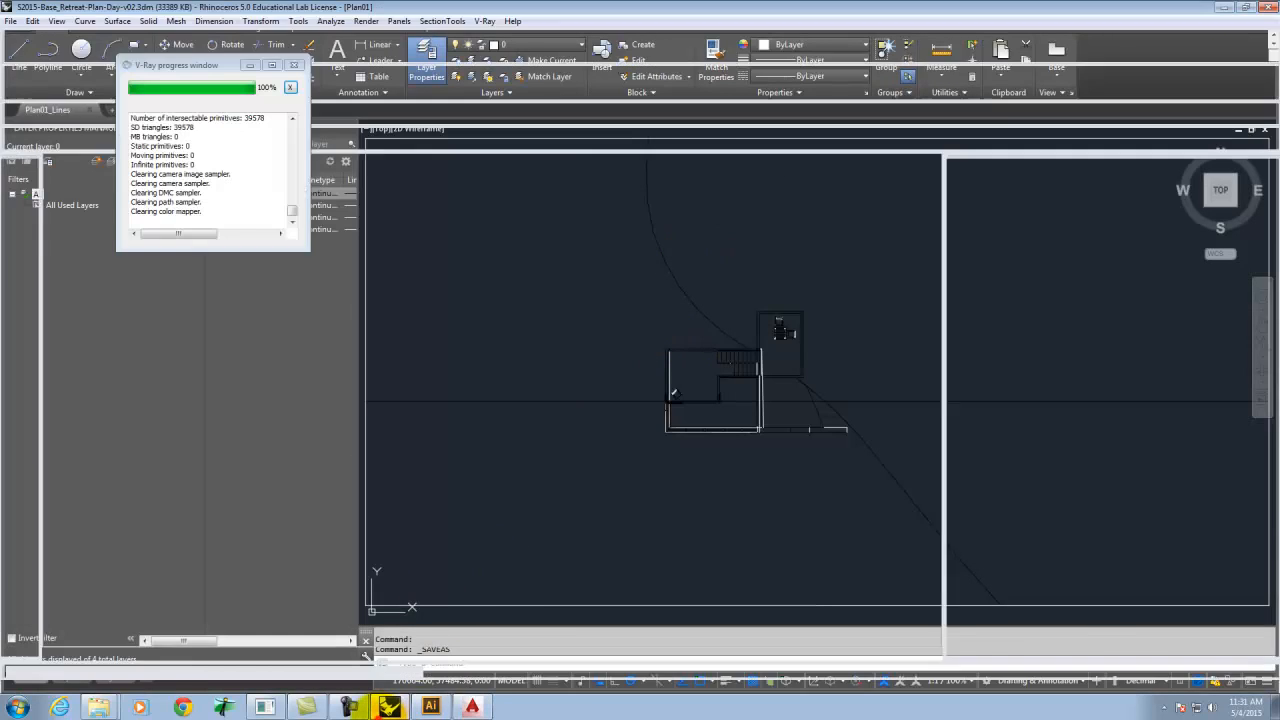
click(250, 65)
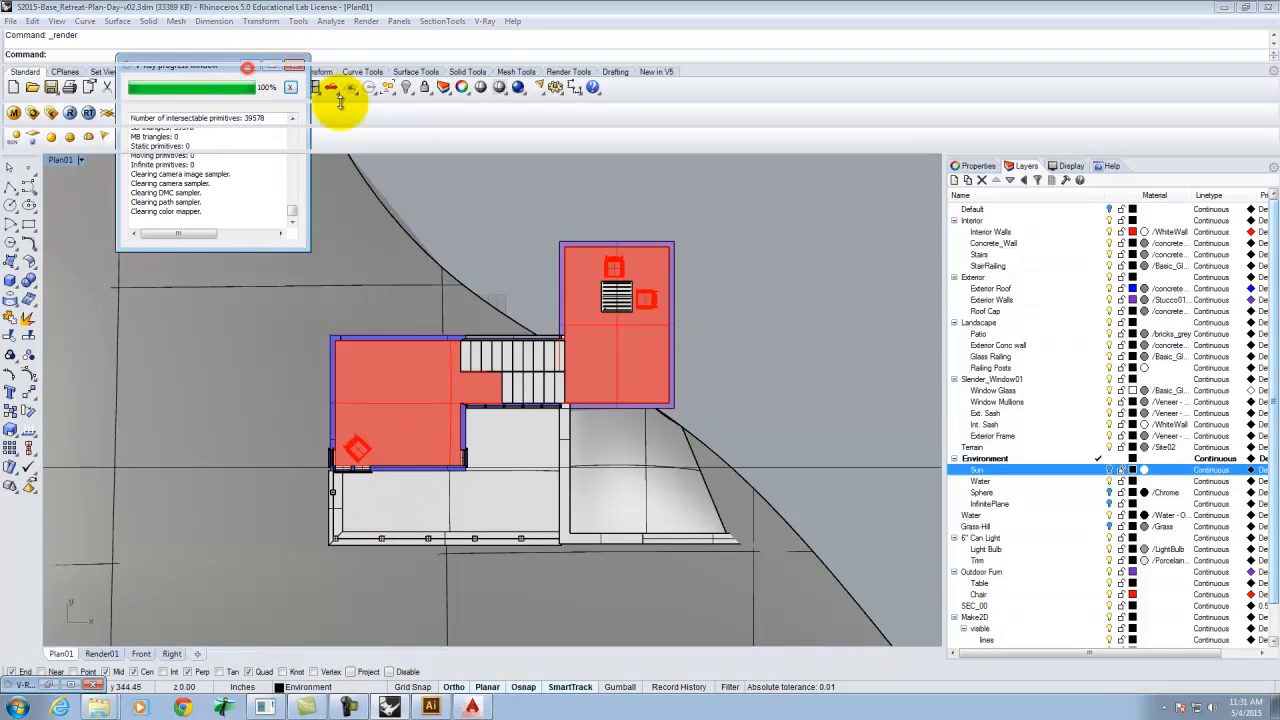
double_click(60, 160)
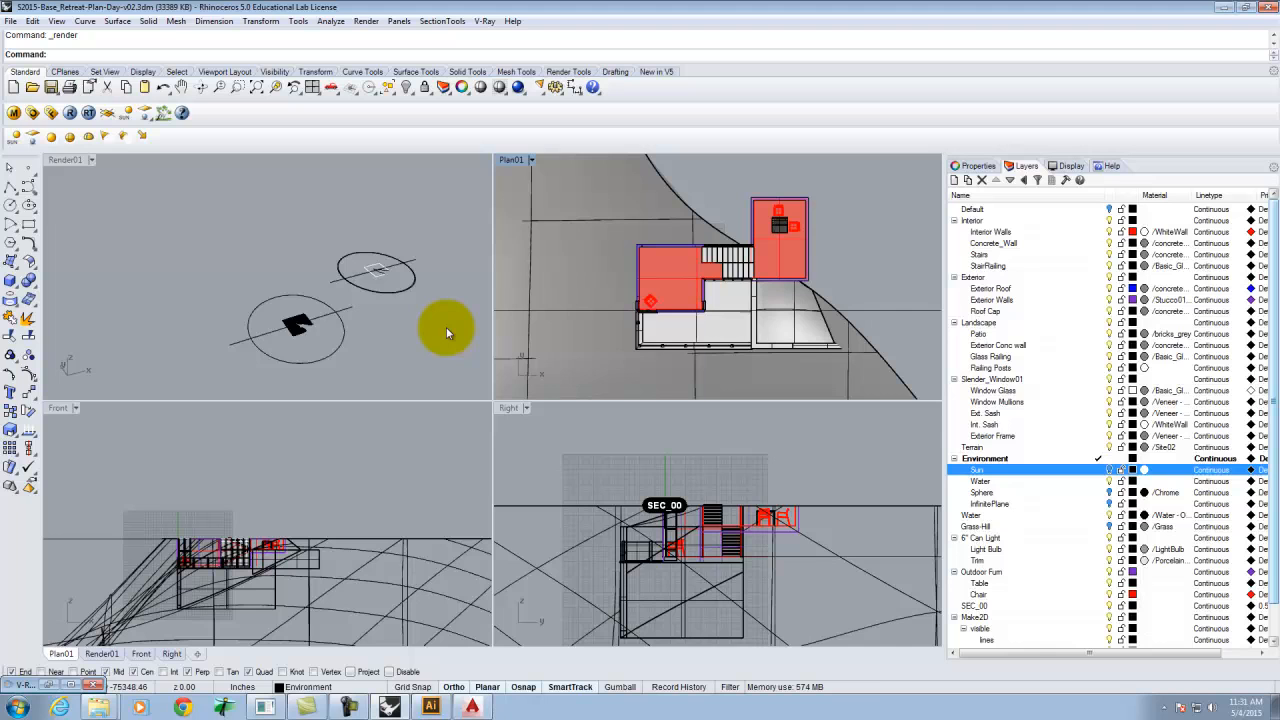
Show all hidden objects and window-select the building geometry in the Front view, removing one surface from the selection.
text(show)
key(Return)
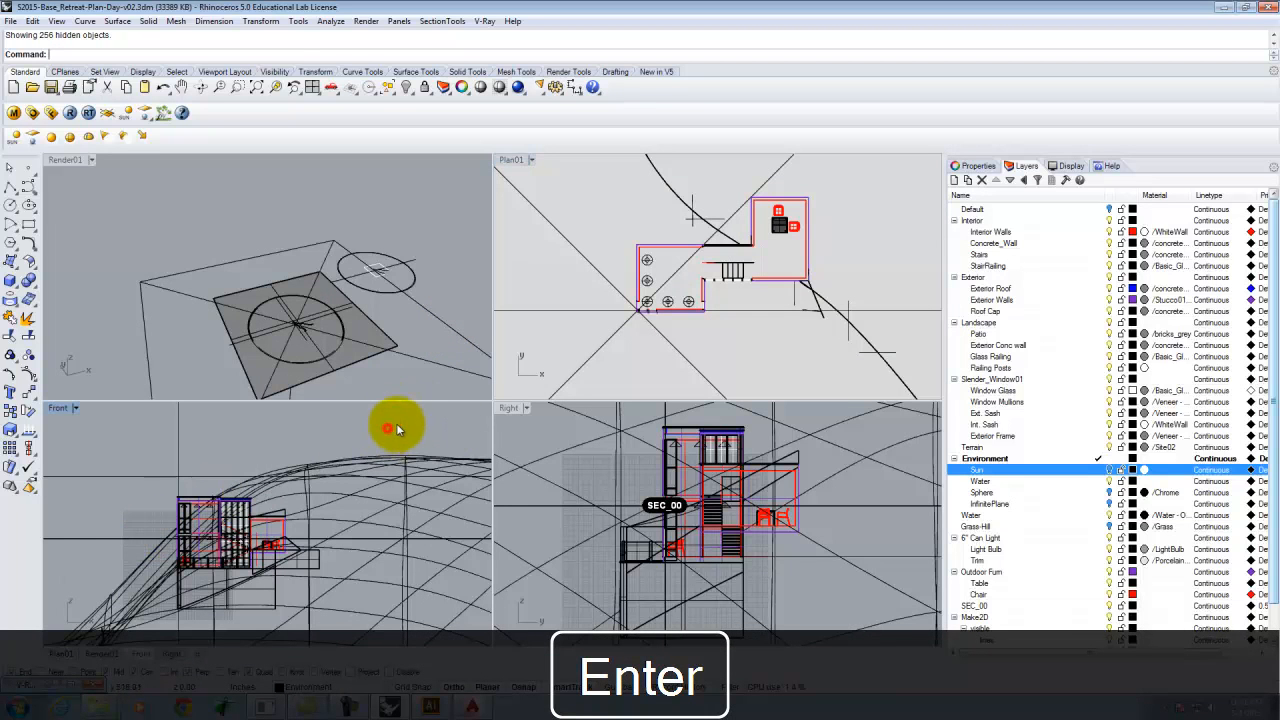
drag(396, 429, 114, 535)
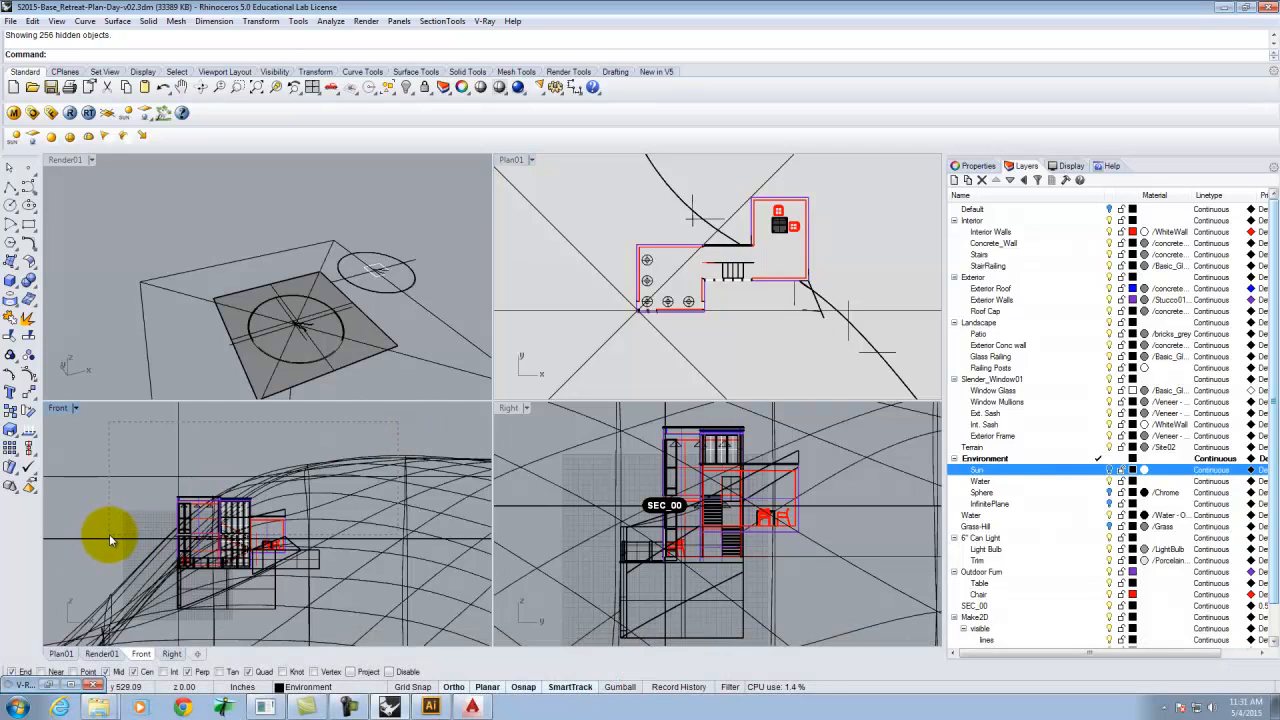
drag(113, 536, 112, 536)
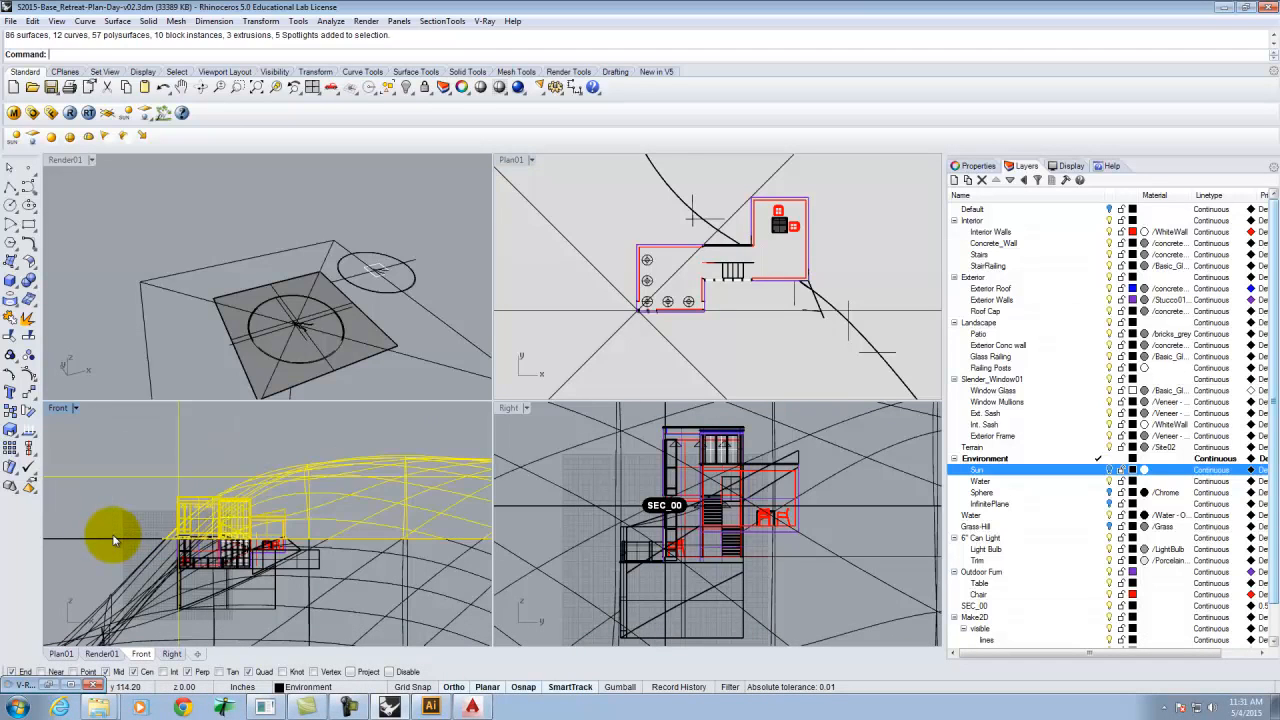
scroll(240, 517, up, 5)
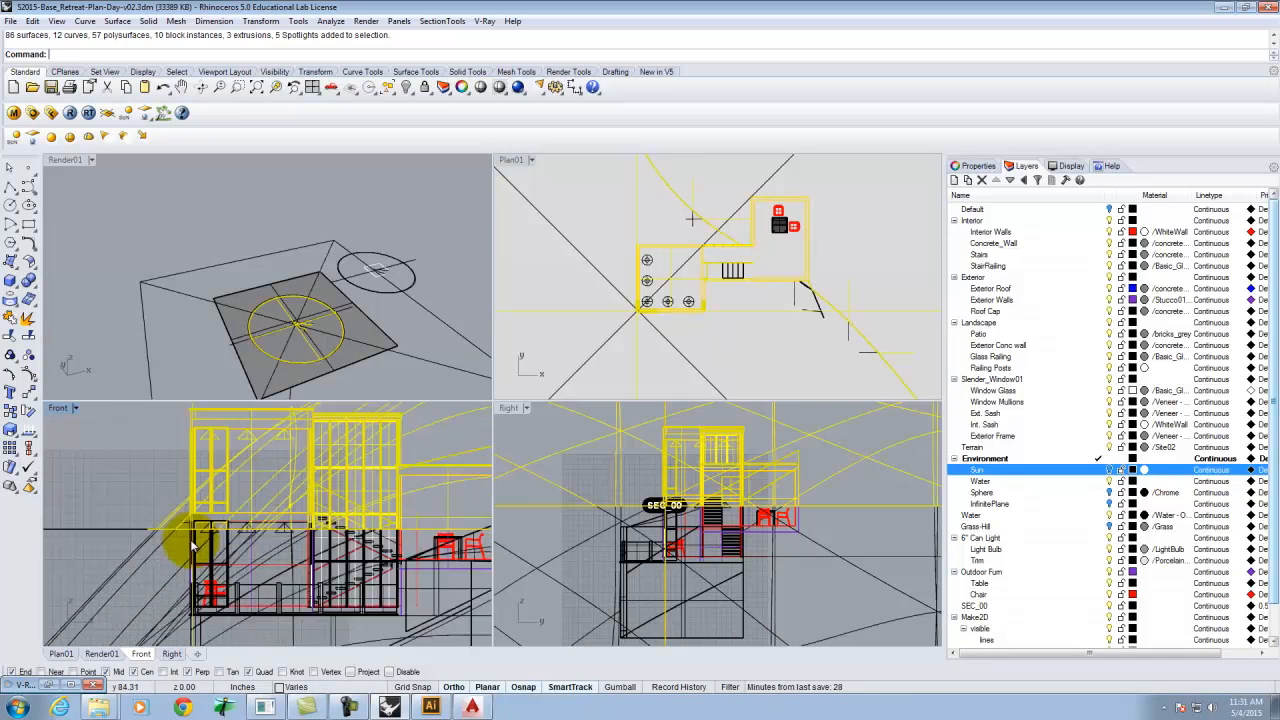
scroll(120, 551, down, 5)
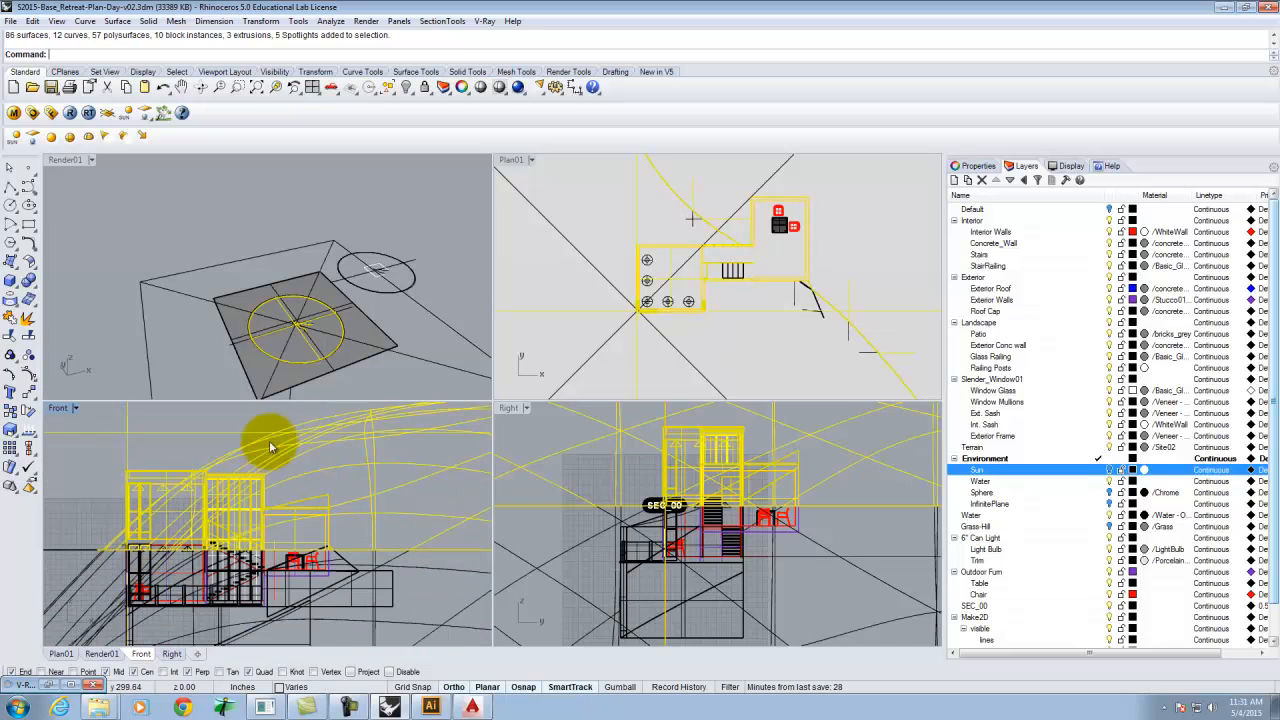
click(274, 416)
scroll(399, 534, down, 2)
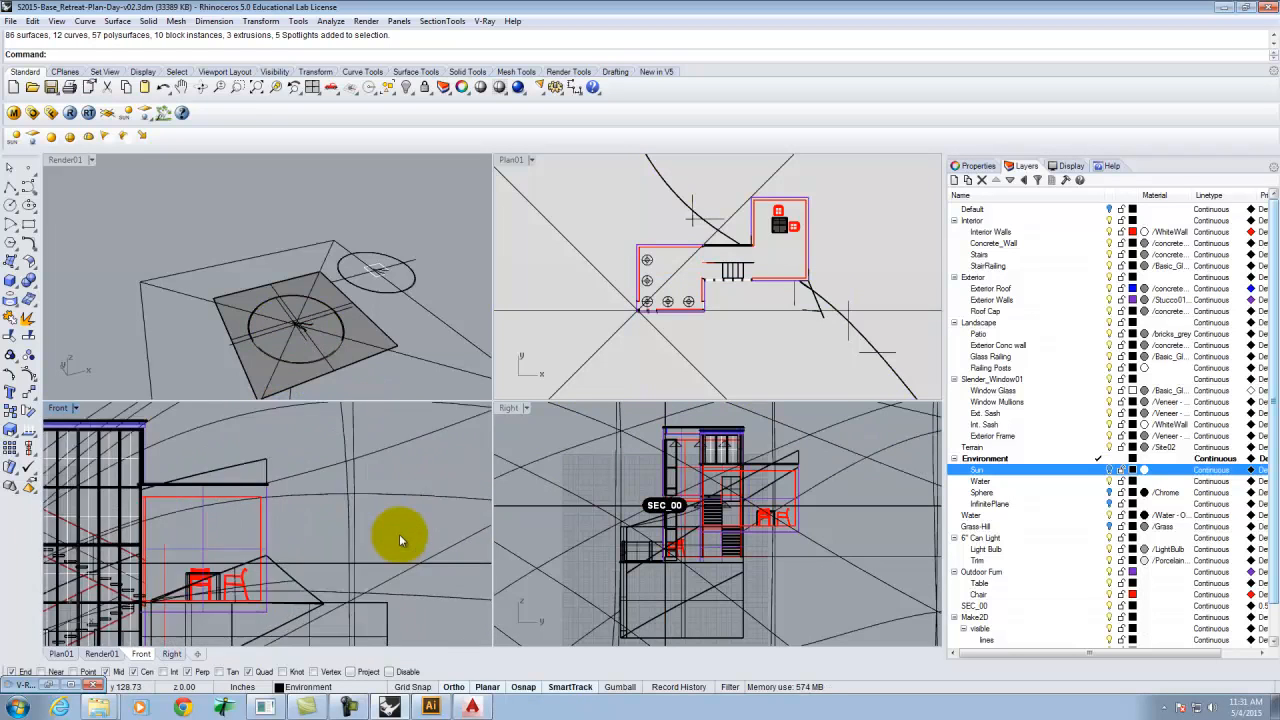
drag(395, 426, 130, 549)
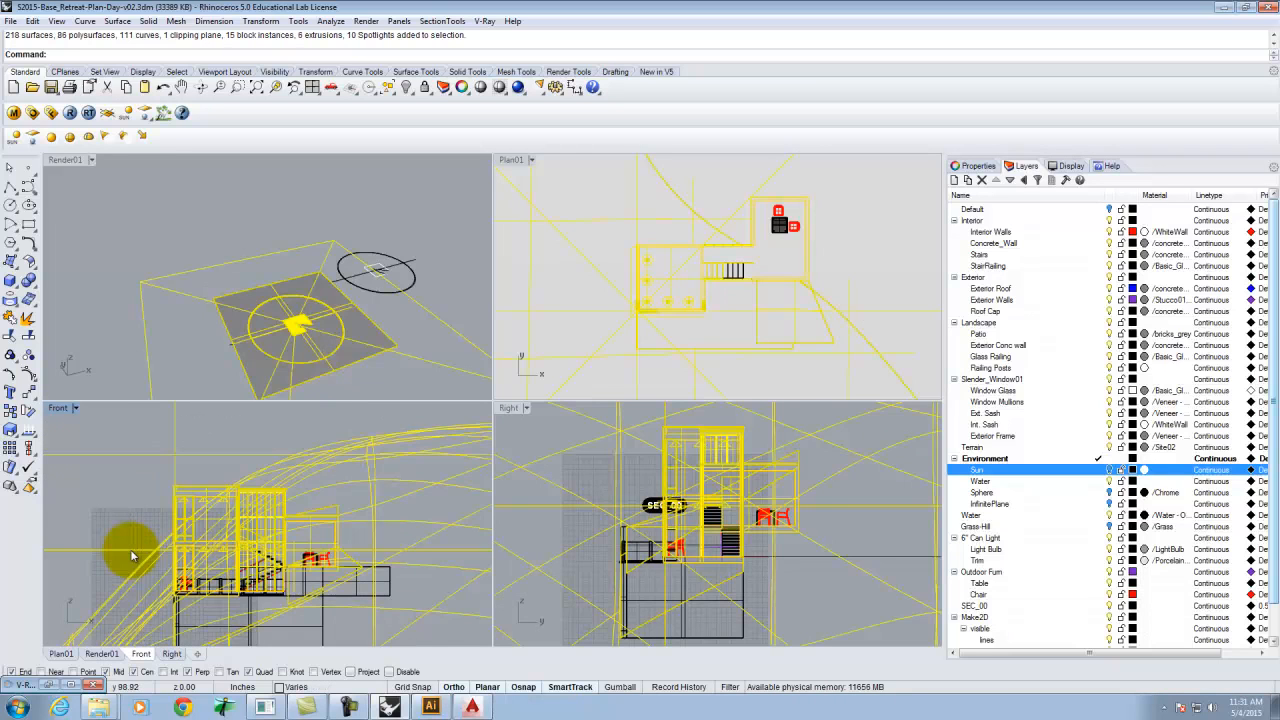
scroll(137, 521, up, 3)
scroll(200, 550, down, 3)
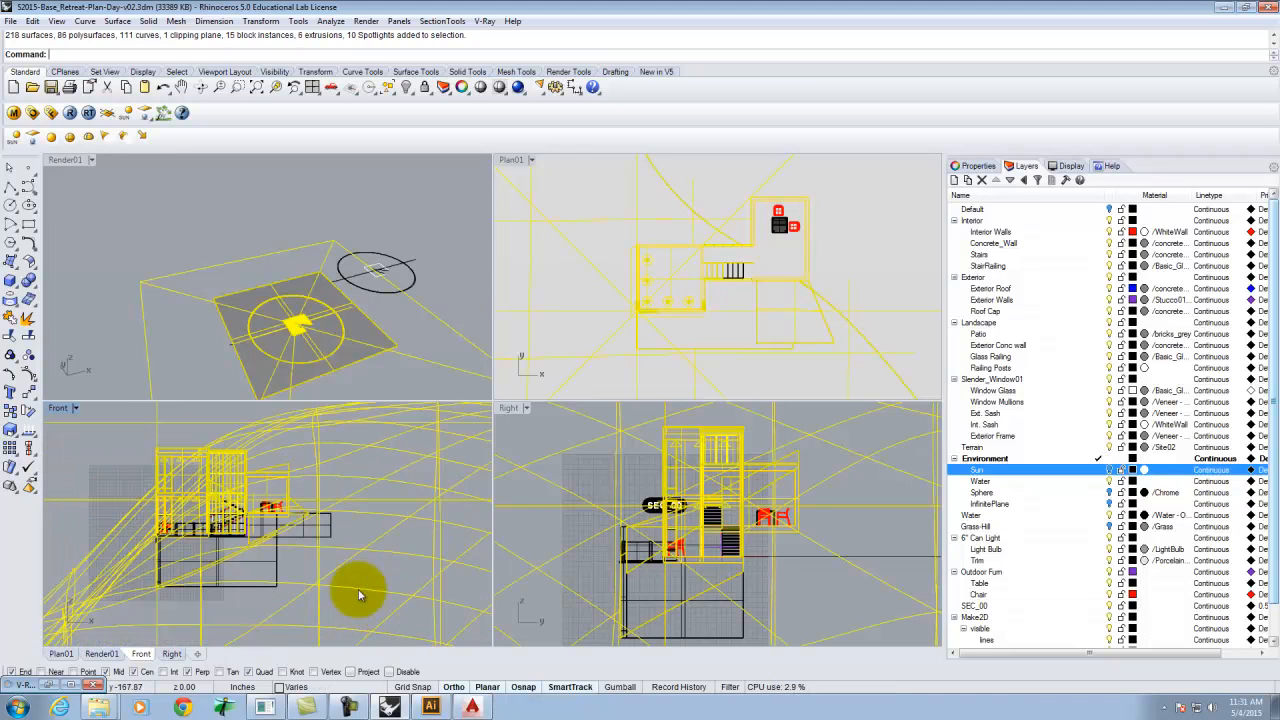
ctrl+click(130, 520)
scroll(170, 520, up, 5)
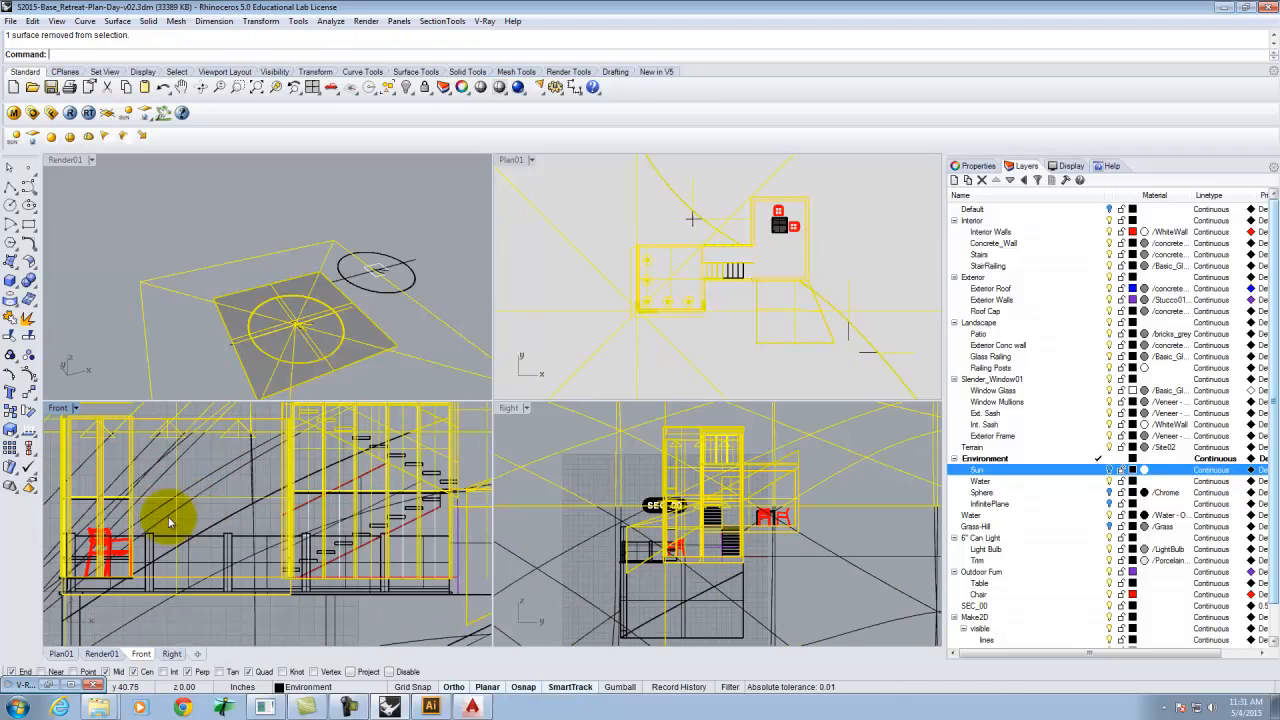
scroll(255, 508, down, 2)
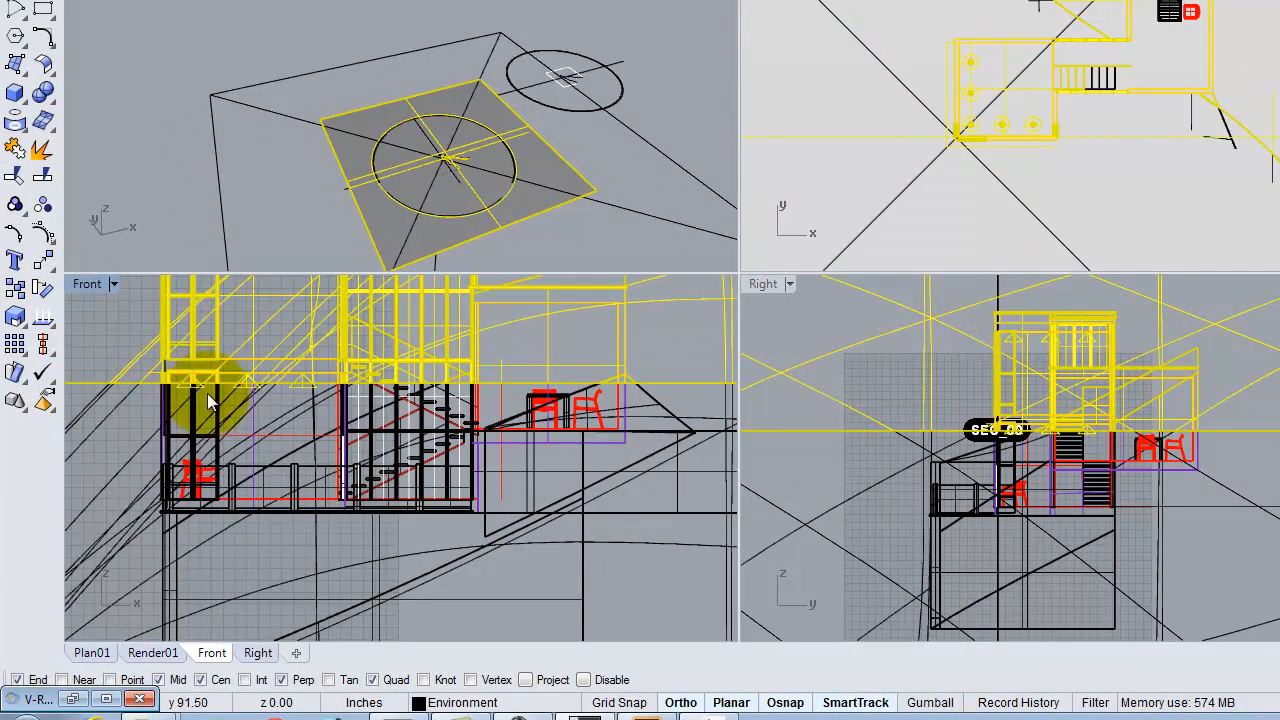
scroll(695, 515, down, 3)
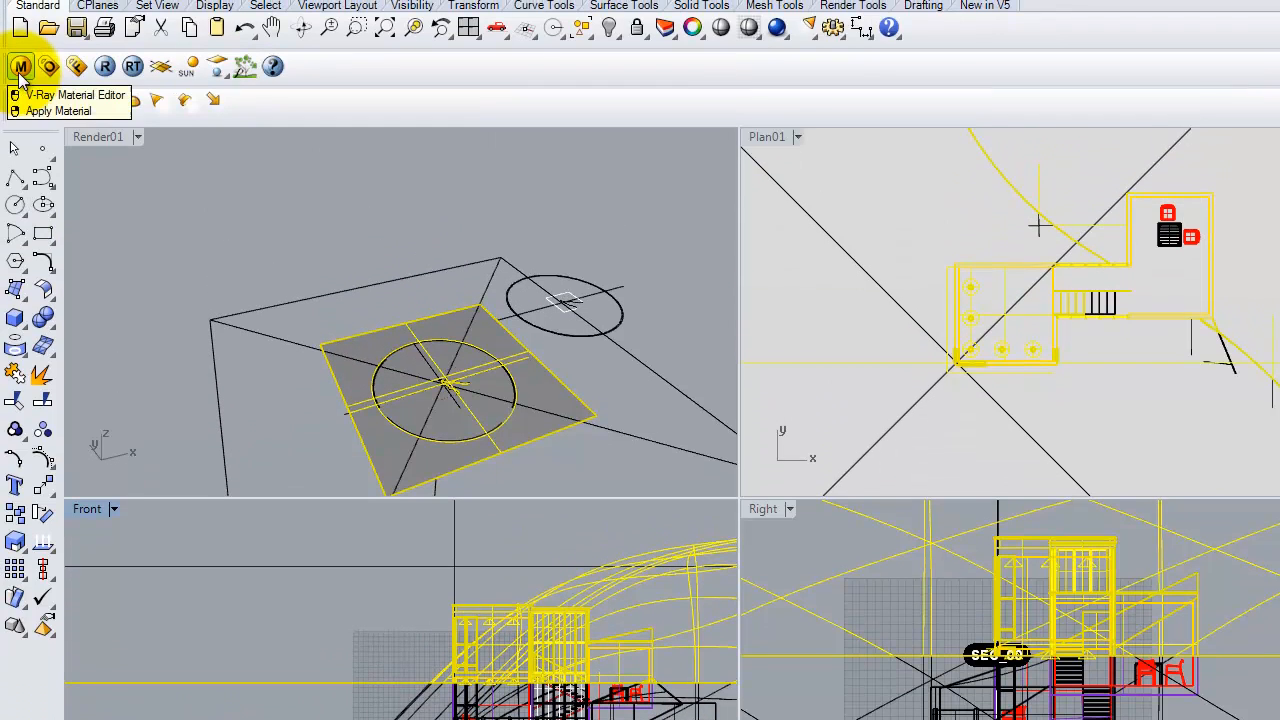
Open the V-Ray option editor to review the global switches, then close it.
click(48, 68)
click(985, 134)
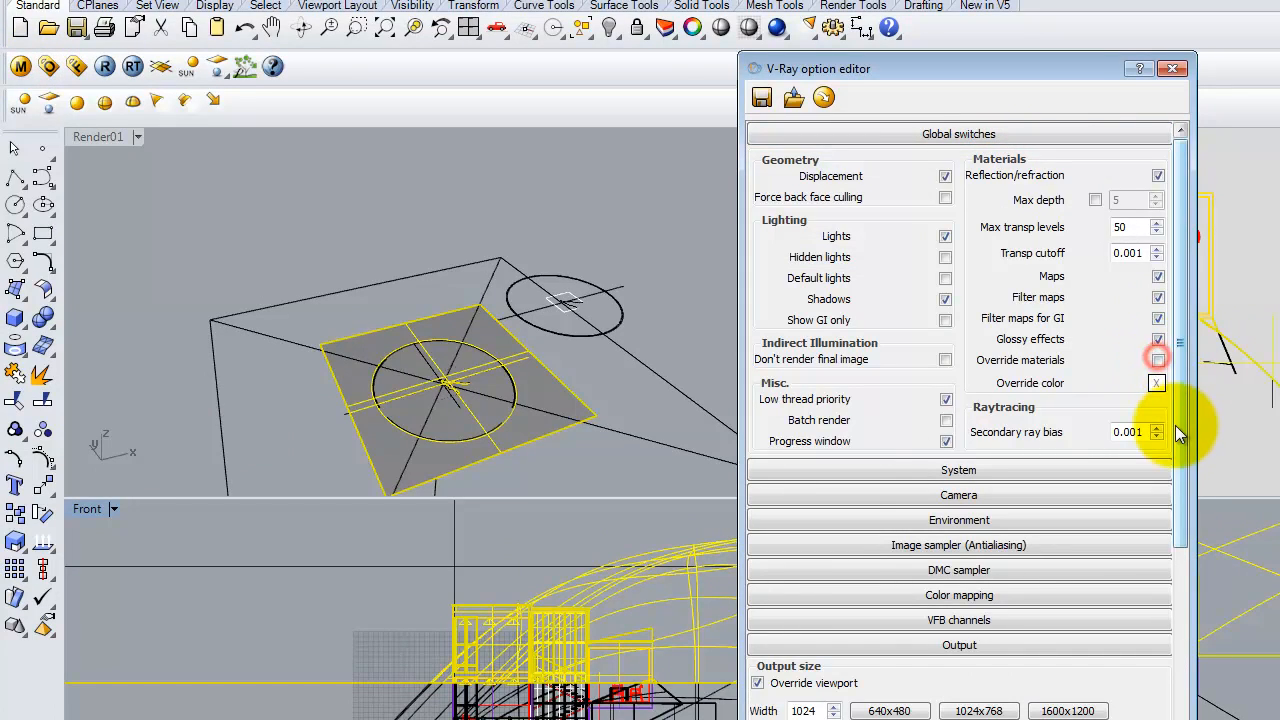
click(1163, 68)
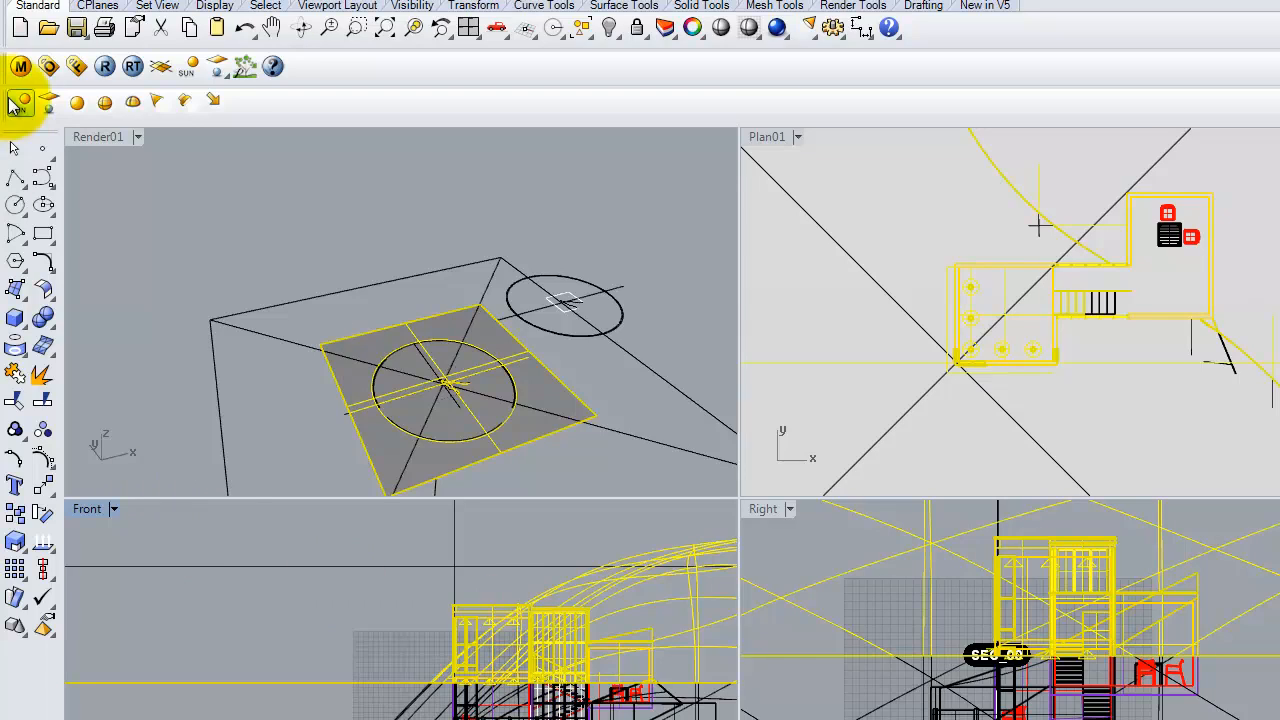
Import the cThru.vismat material into the scene materials of the V-Ray material editor.
click(20, 67)
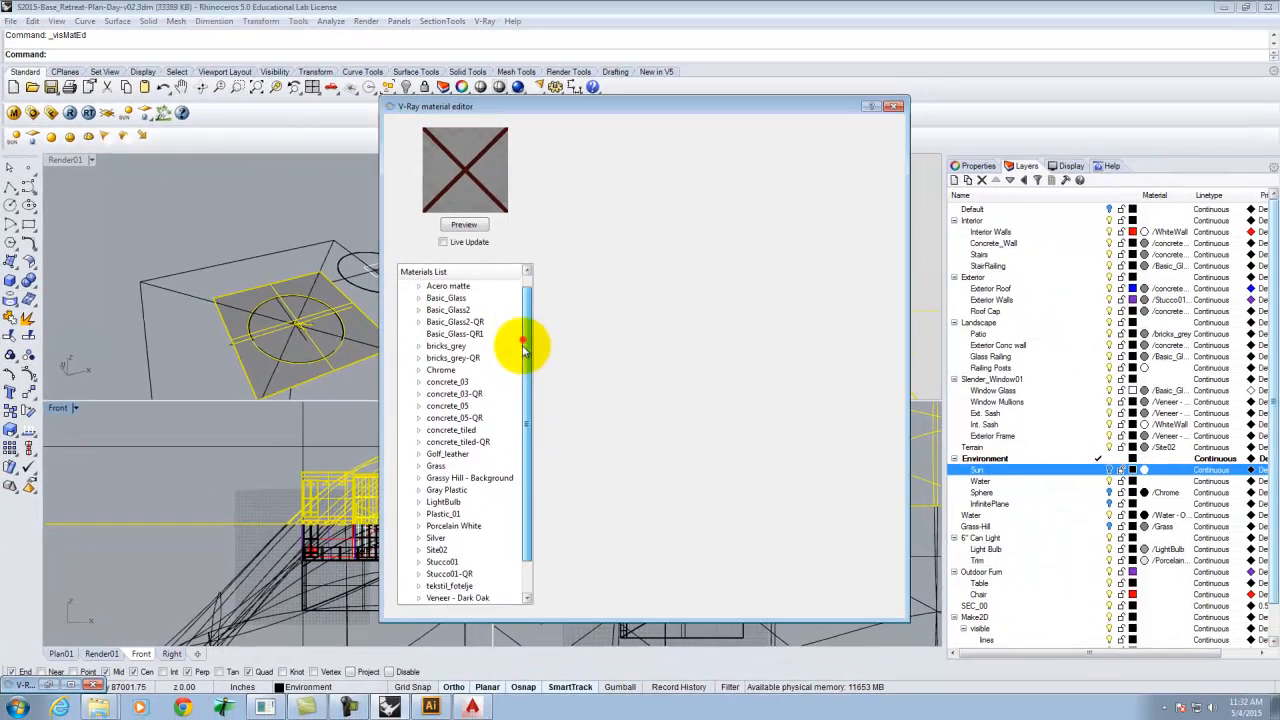
drag(788, 408, 790, 578)
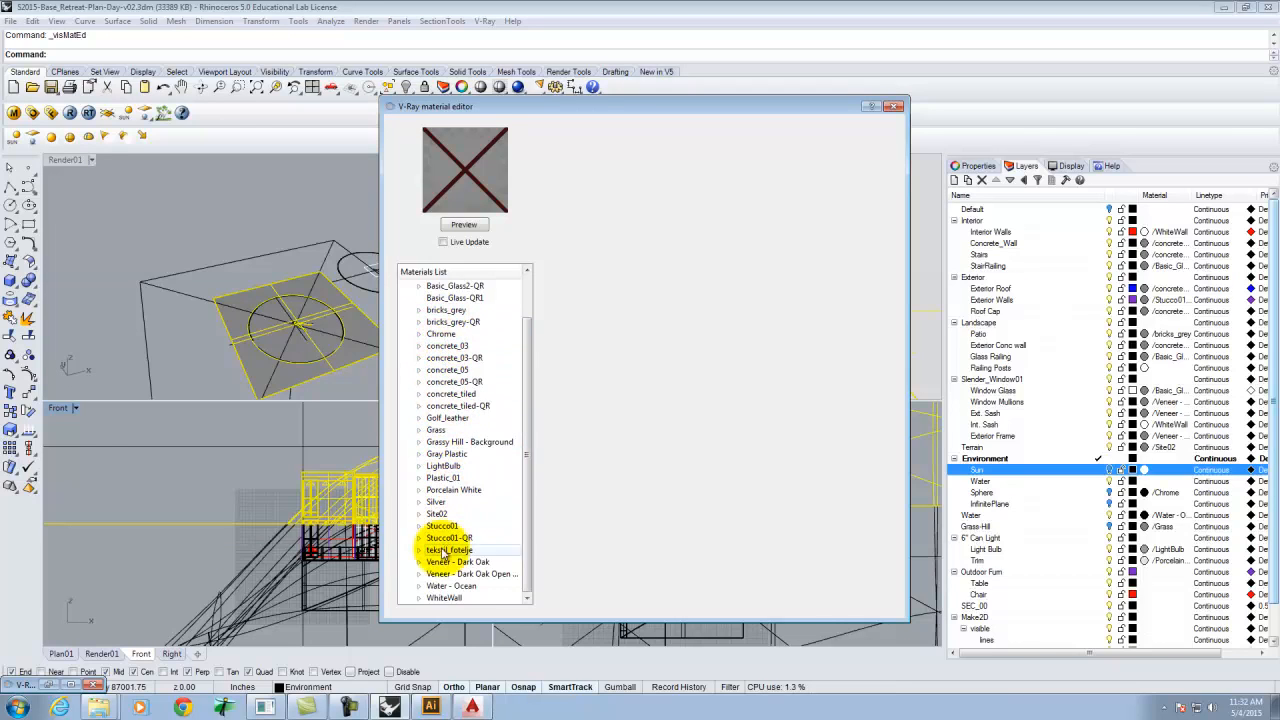
drag(531, 366, 530, 325)
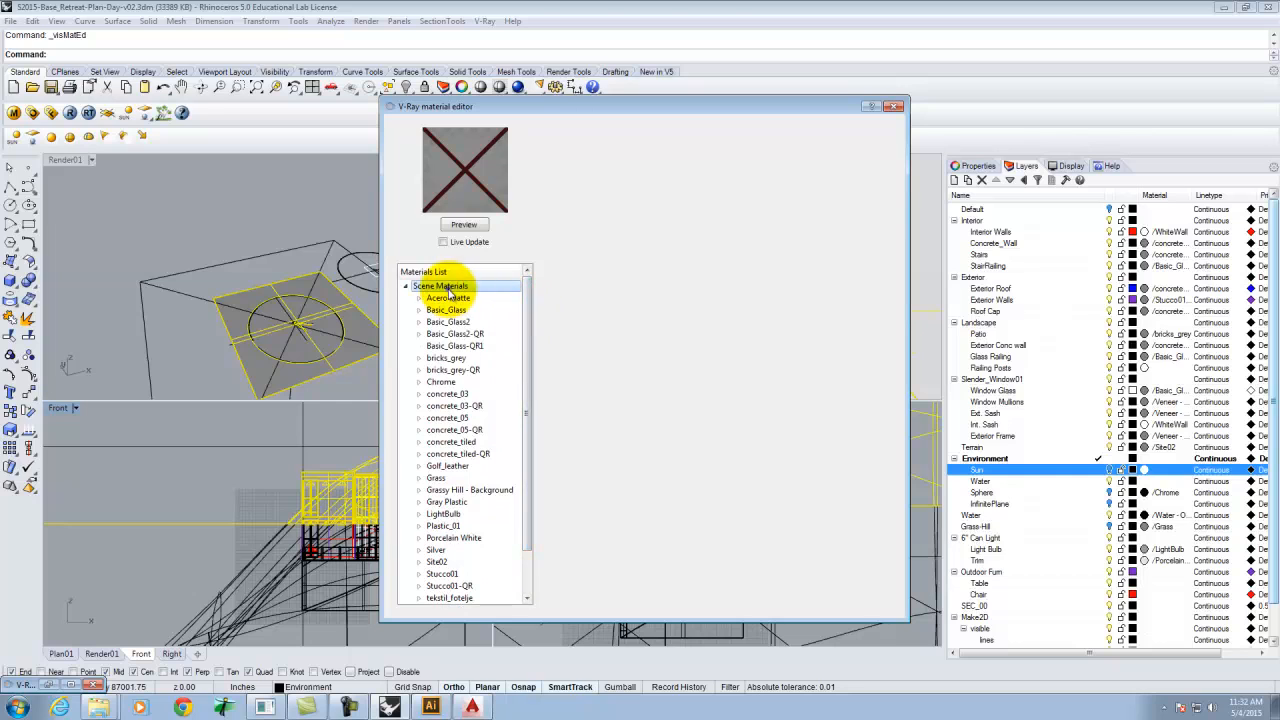
right_click(466, 288)
click(495, 312)
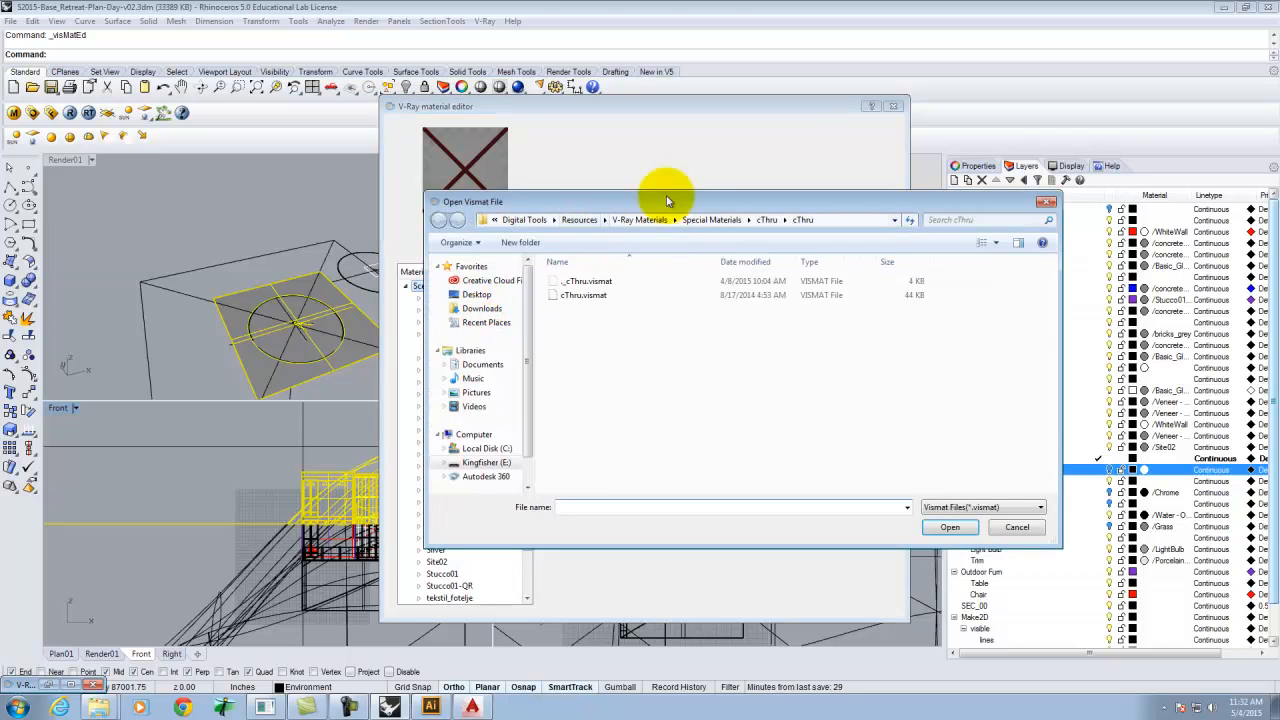
click(640, 296)
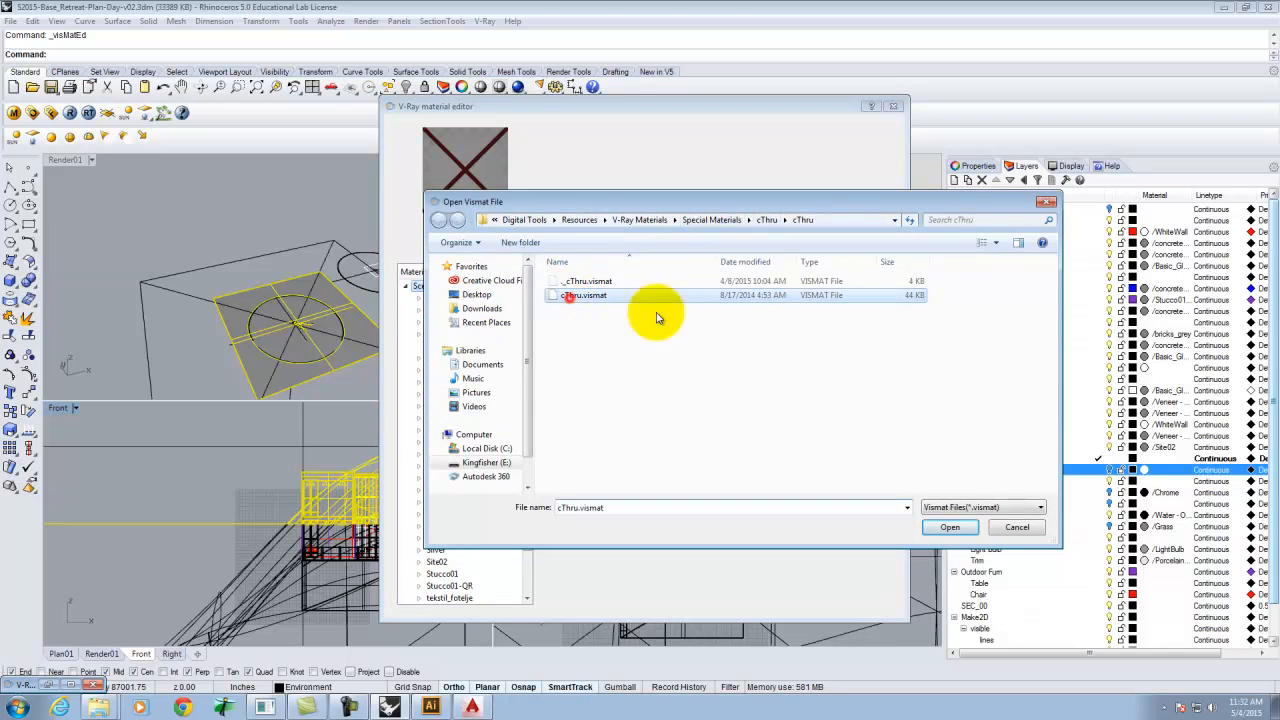
click(948, 527)
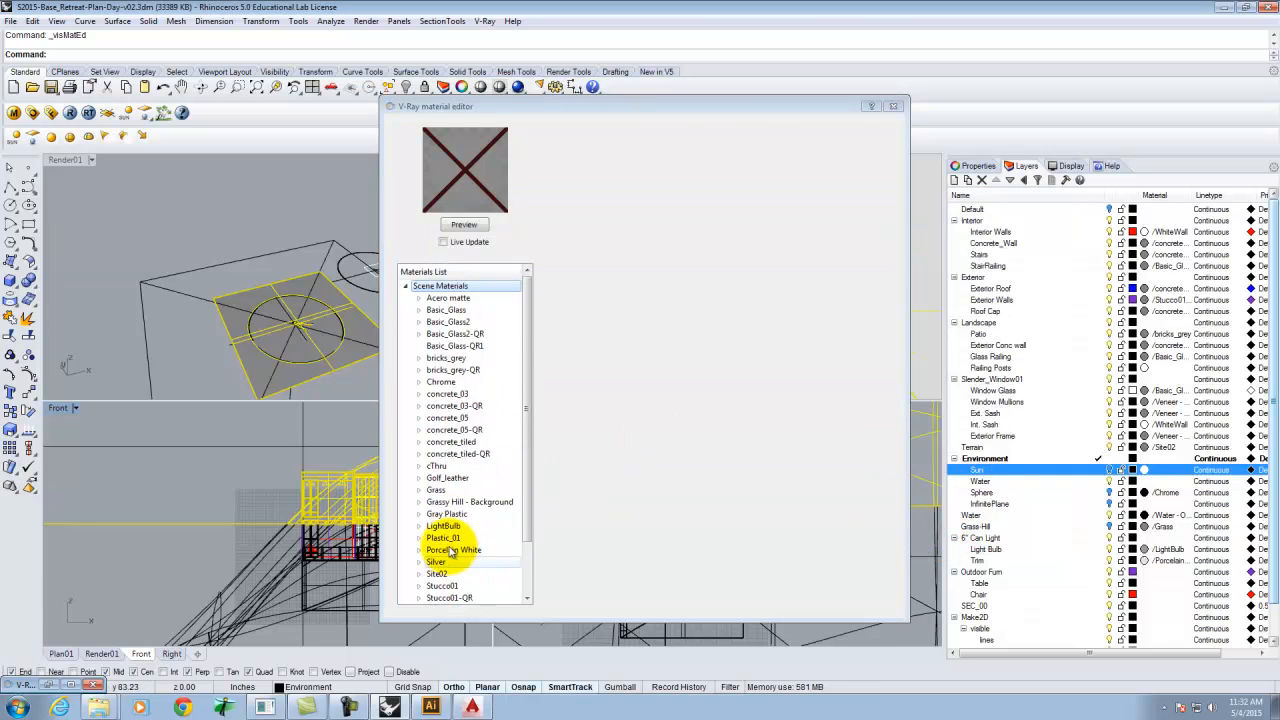
click(895, 107)
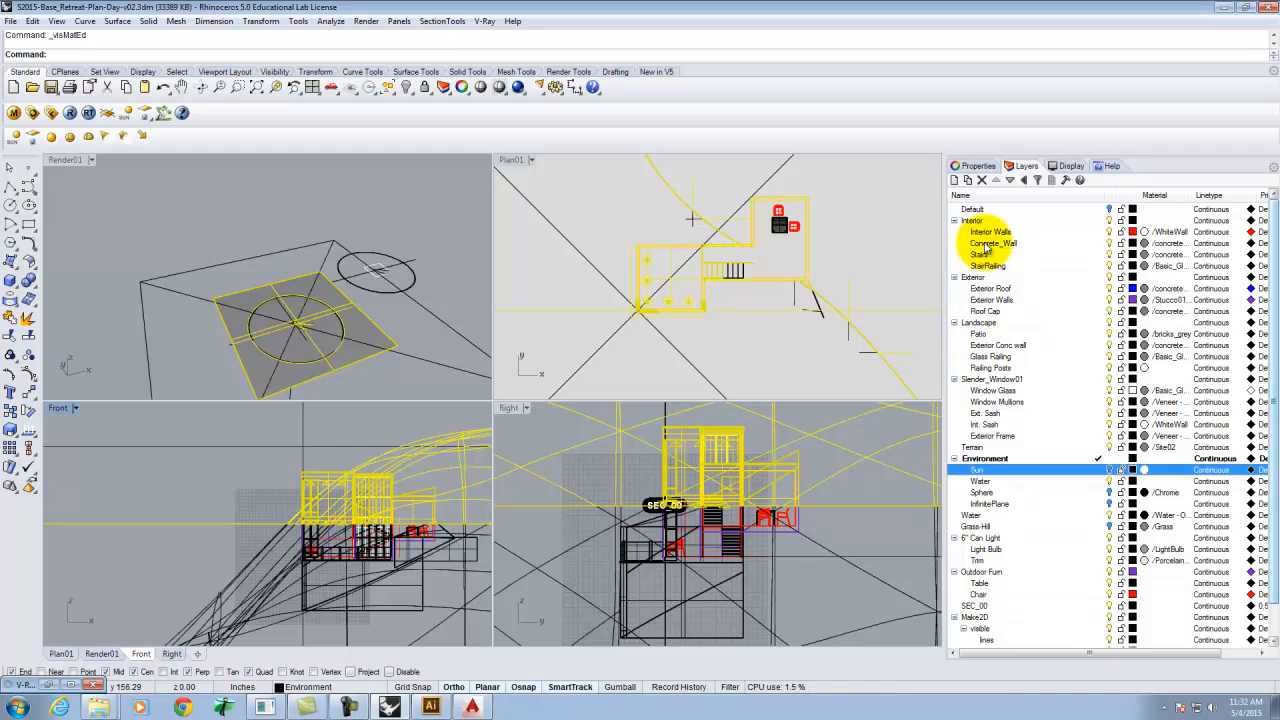
Collapse the Environment layer group and turn off the Window Glass and Glass Railing layers.
click(954, 458)
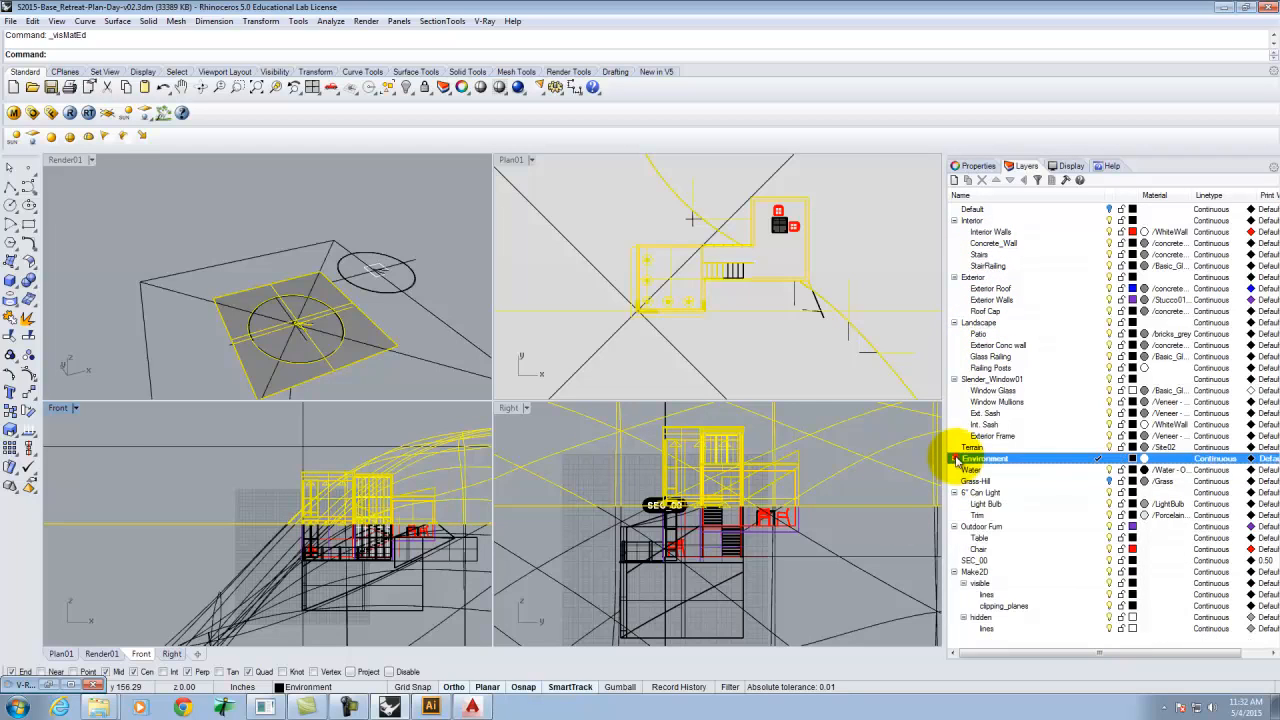
click(1105, 390)
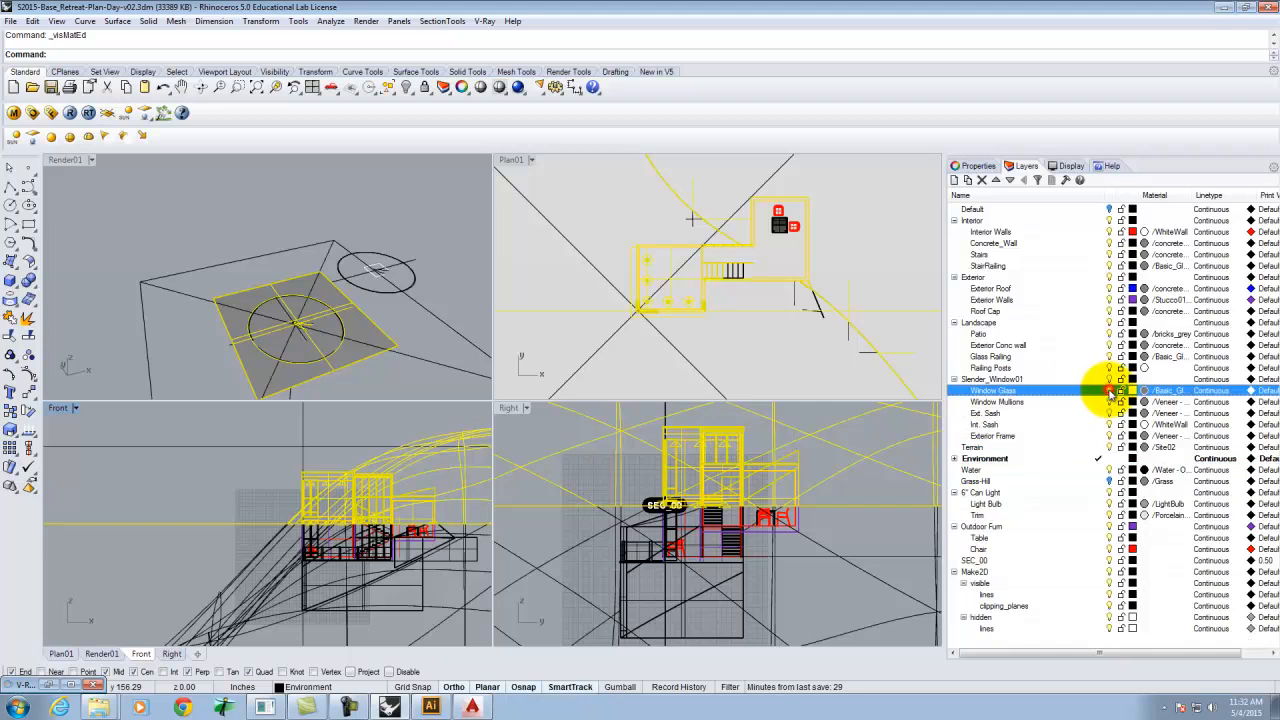
click(1102, 357)
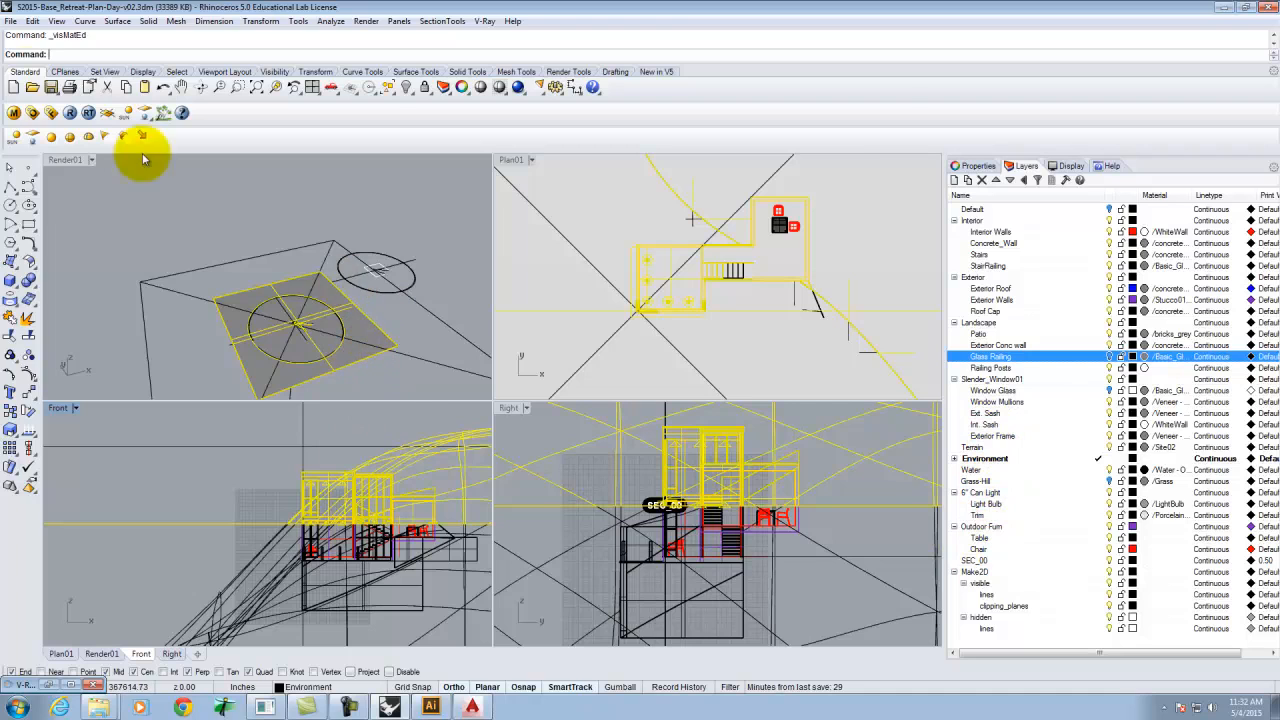
Apply the cThru material to the selected objects, close the material editor, and deselect.
click(14, 112)
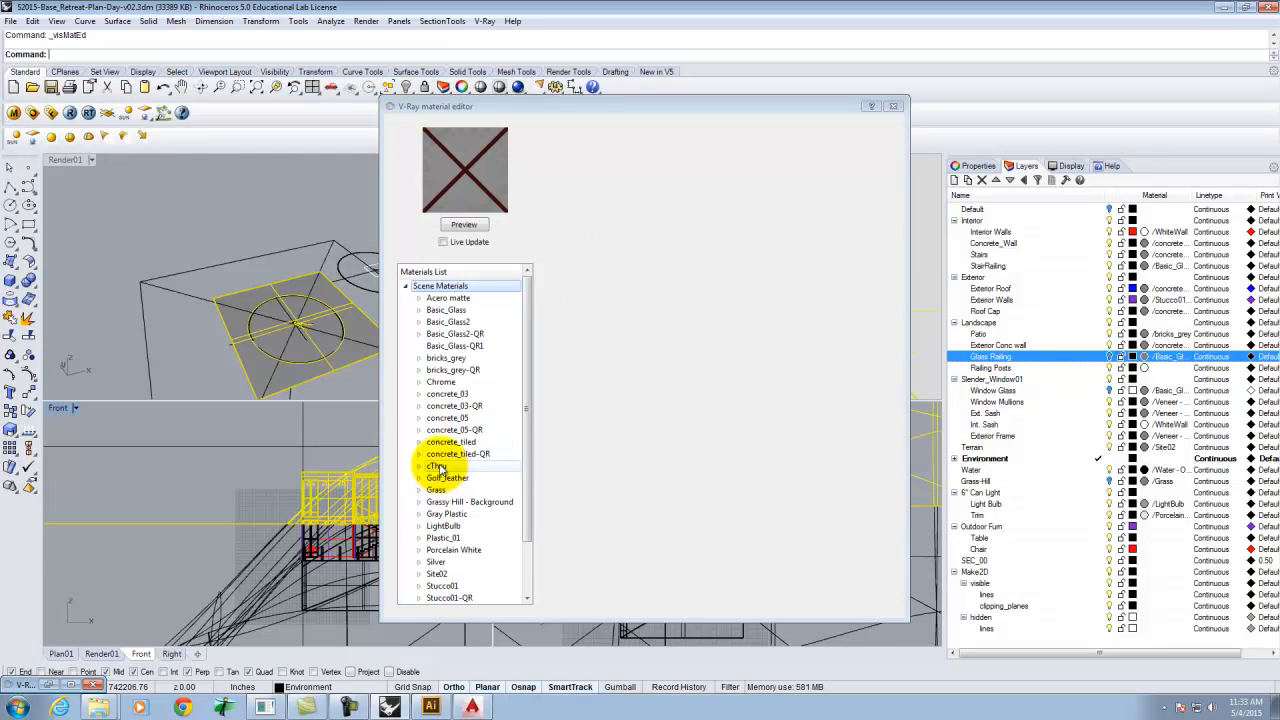
right_click(437, 466)
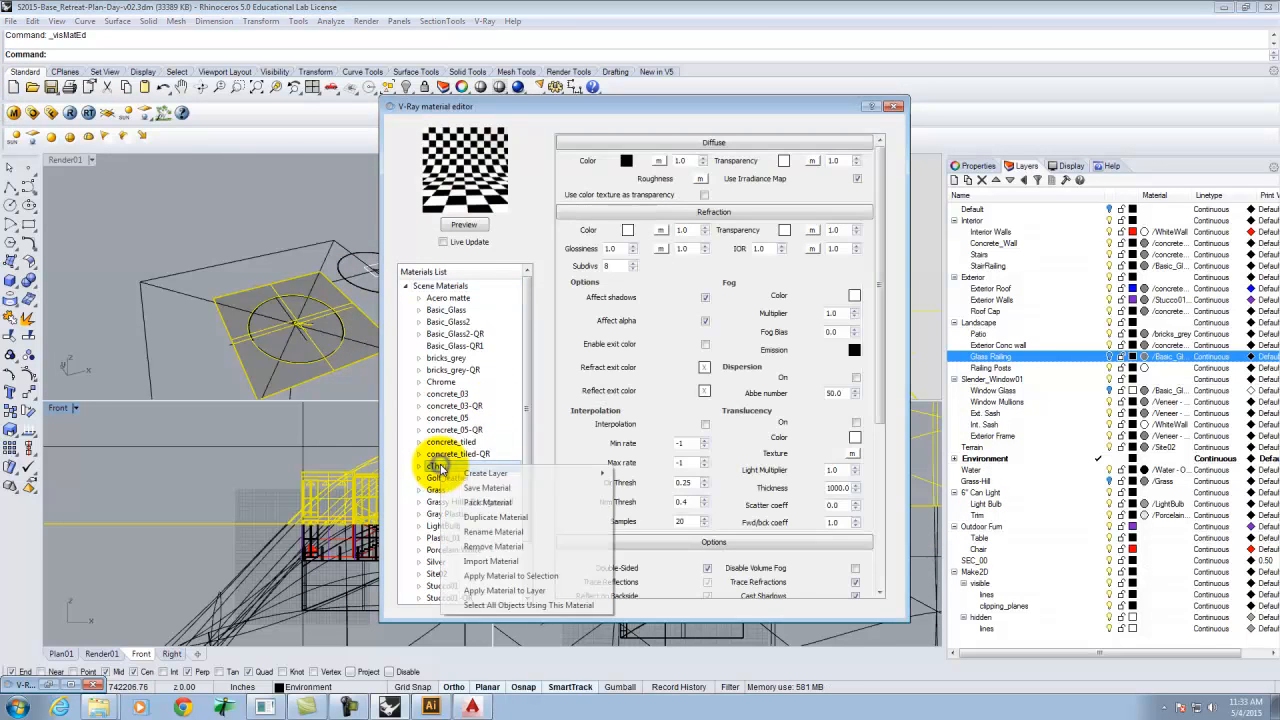
click(535, 578)
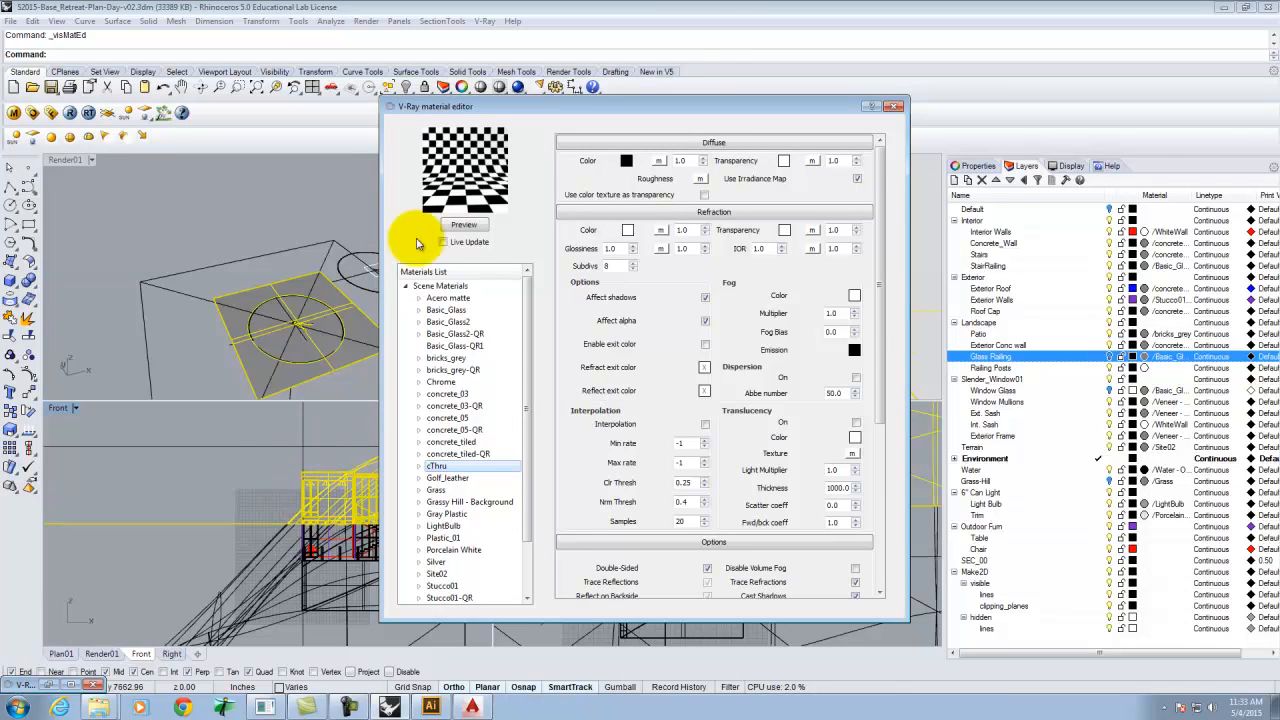
click(893, 107)
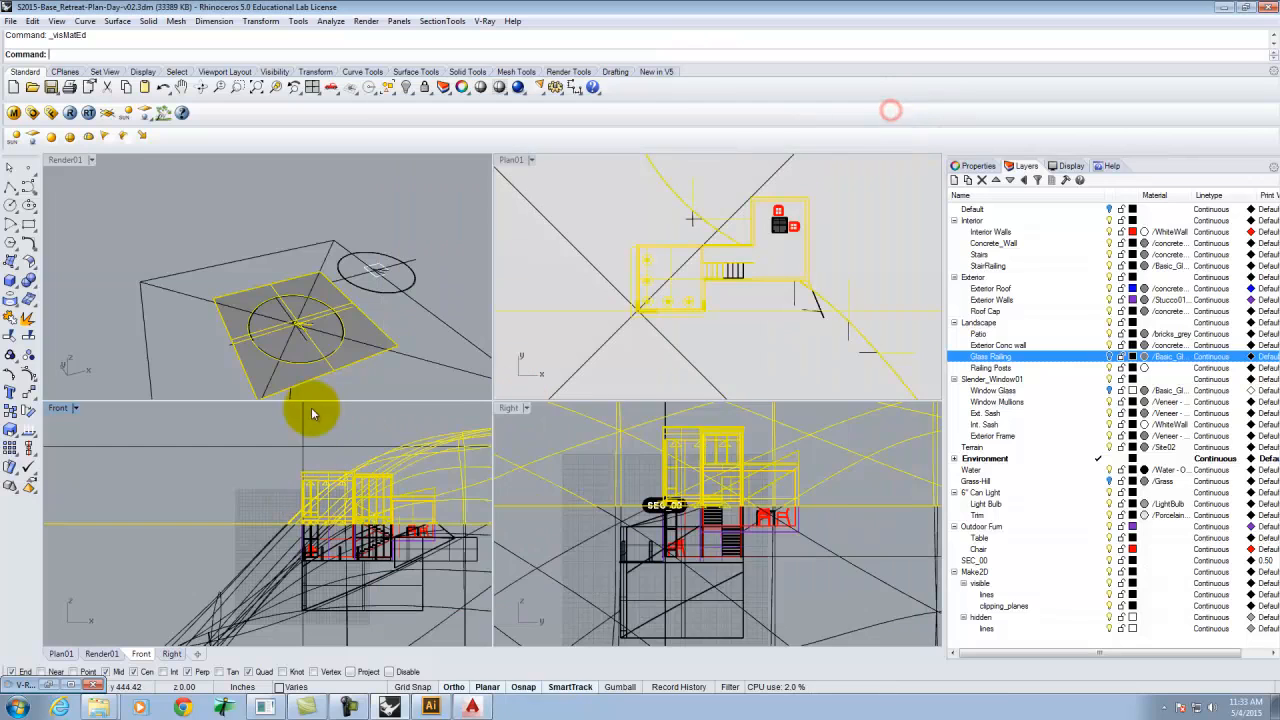
click(357, 428)
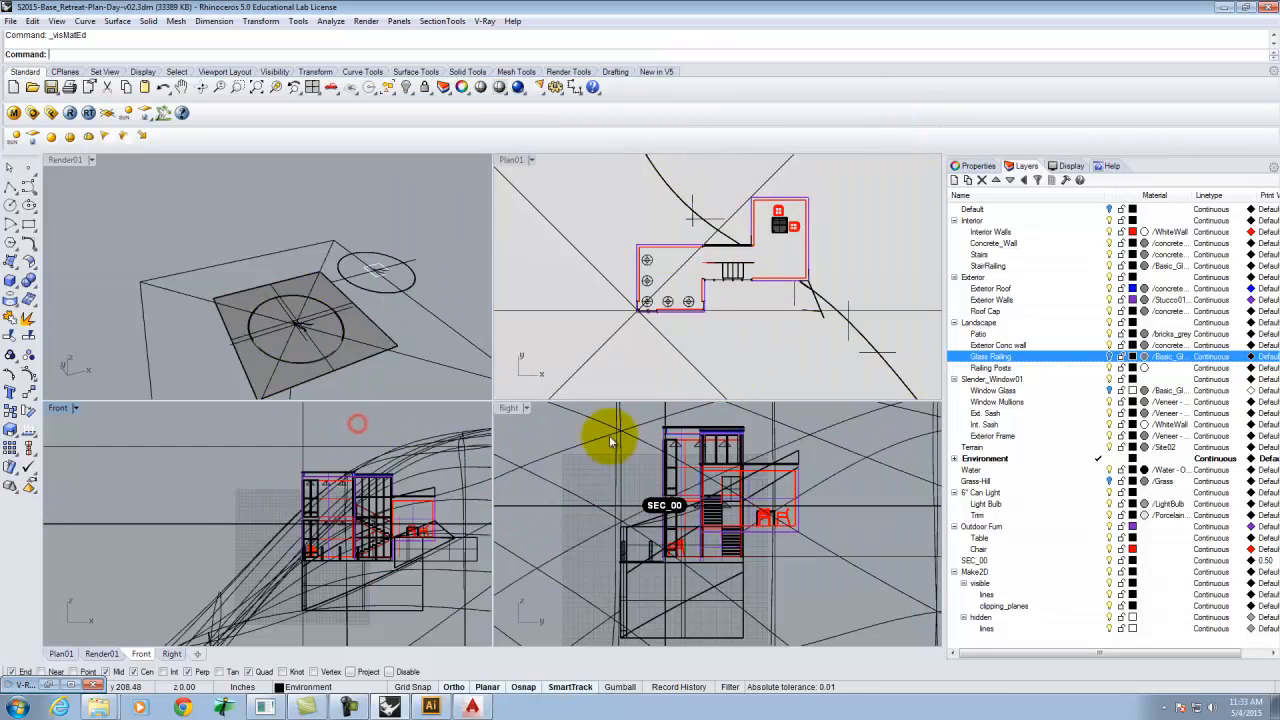
Try to select the objects on the Glass Railing and Window Glass layers, and turn Glass Railing back on.
right_click(1012, 357)
click(1057, 561)
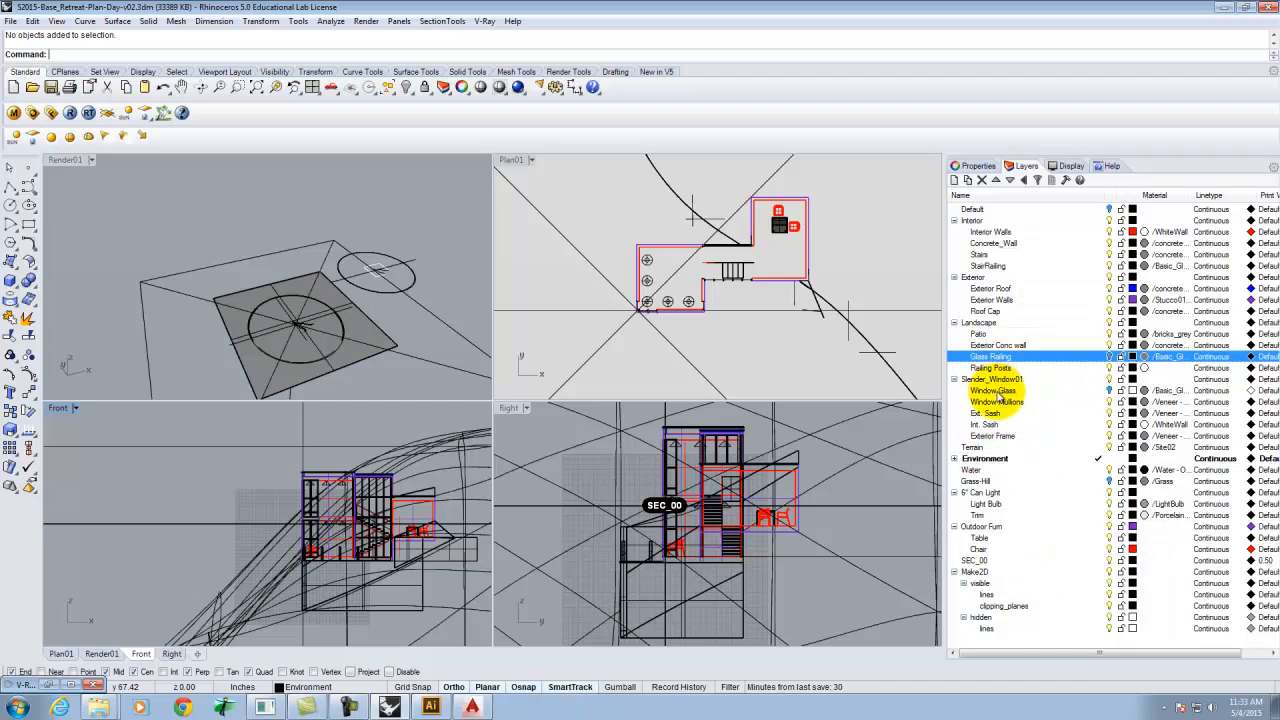
right_click(996, 391)
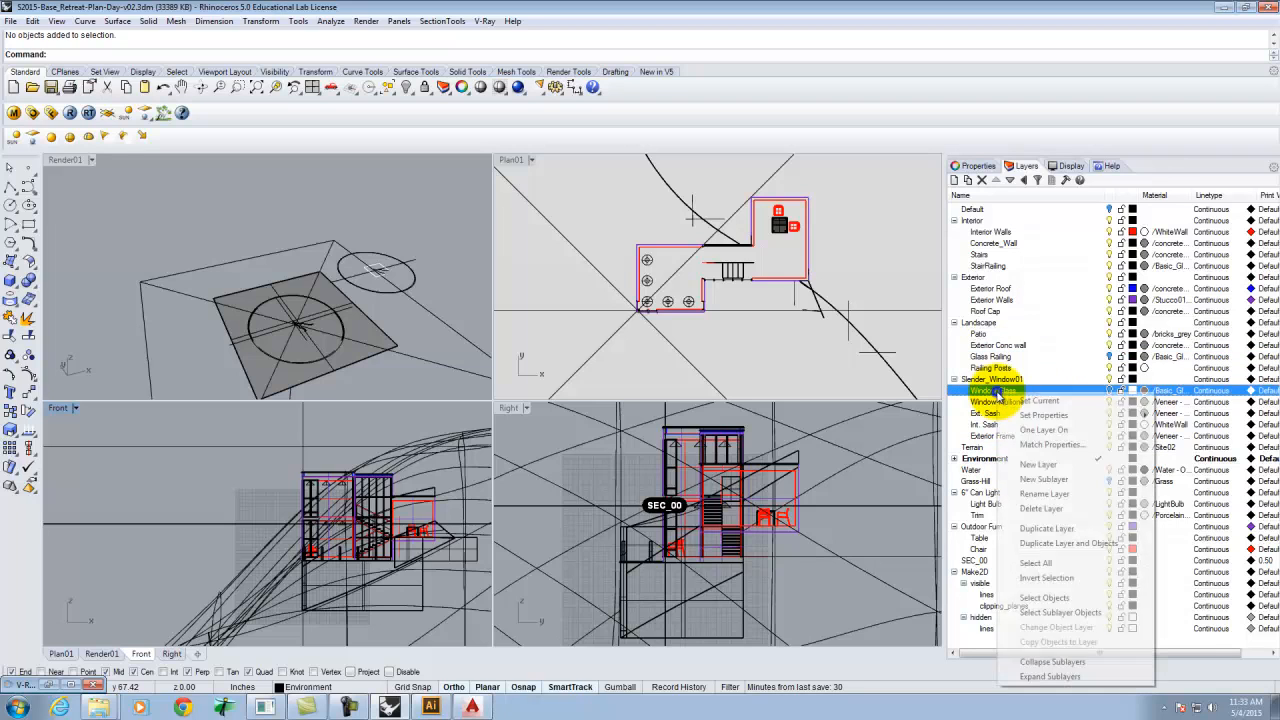
click(1046, 598)
click(1102, 356)
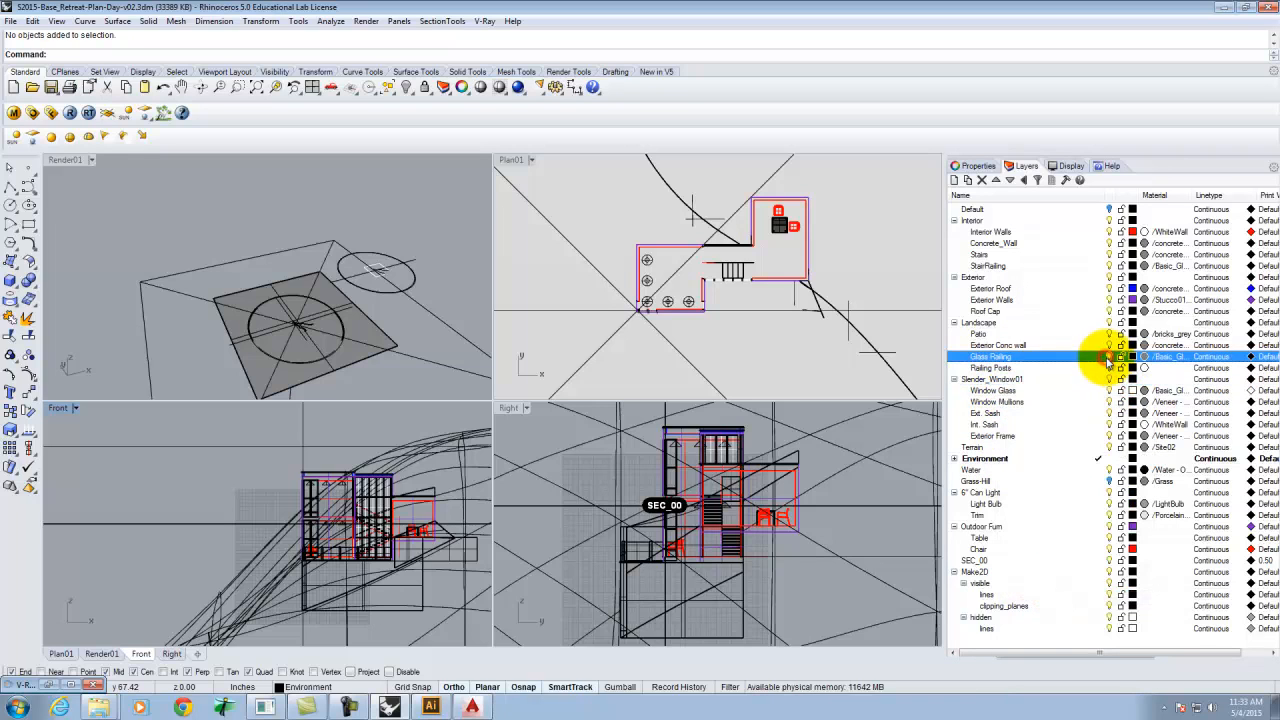
Select the objects on the Window Glass and Glass Railing layers, then remove the lower objects from the selection in the Front view.
right_click(990, 390)
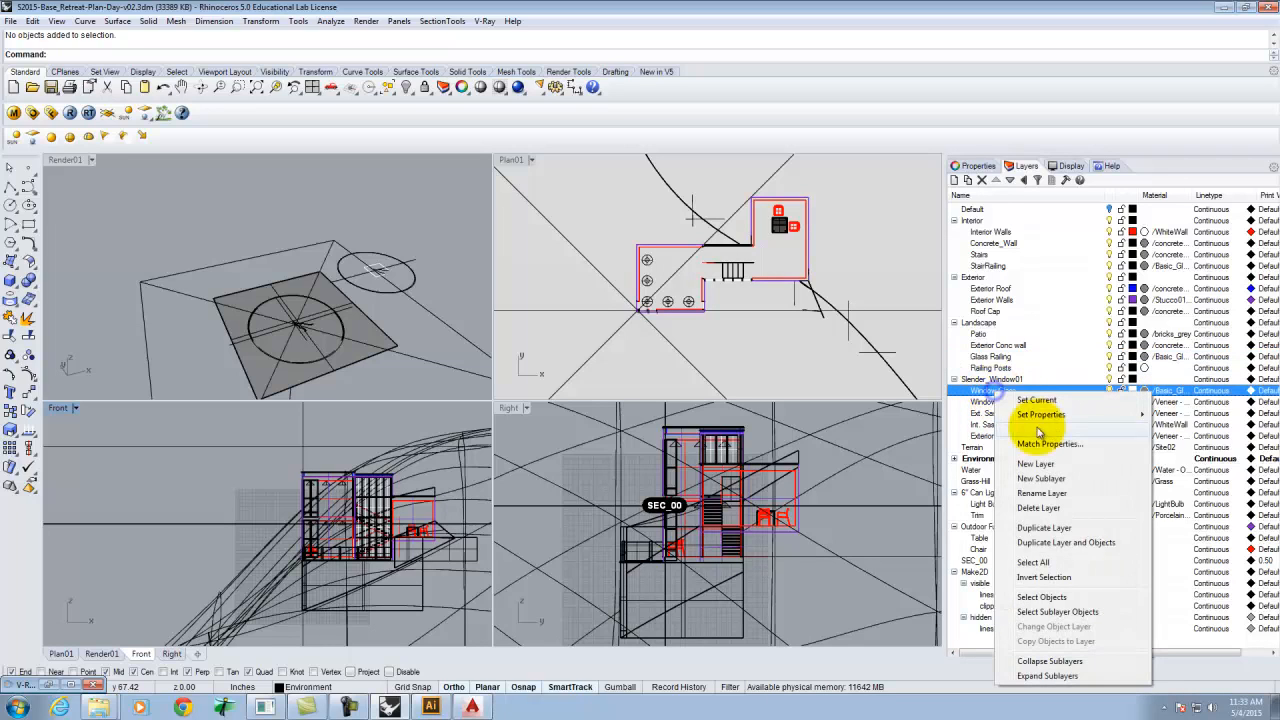
click(1045, 598)
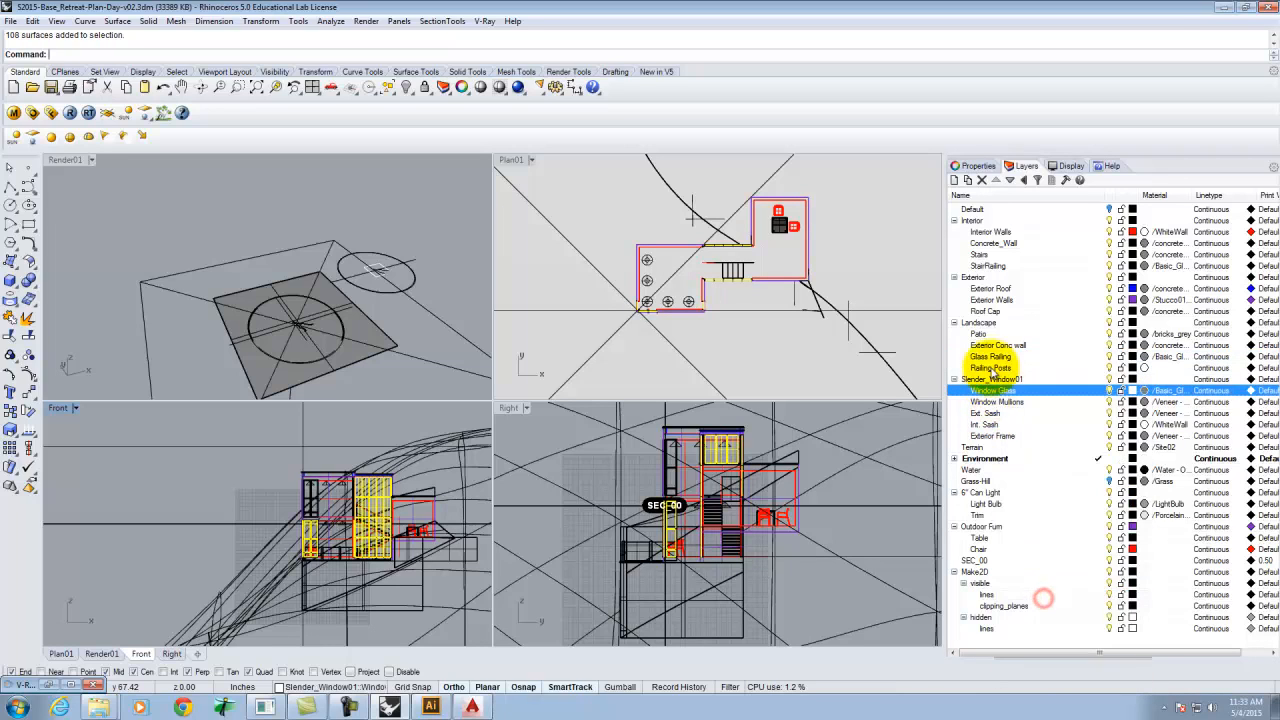
right_click(1002, 357)
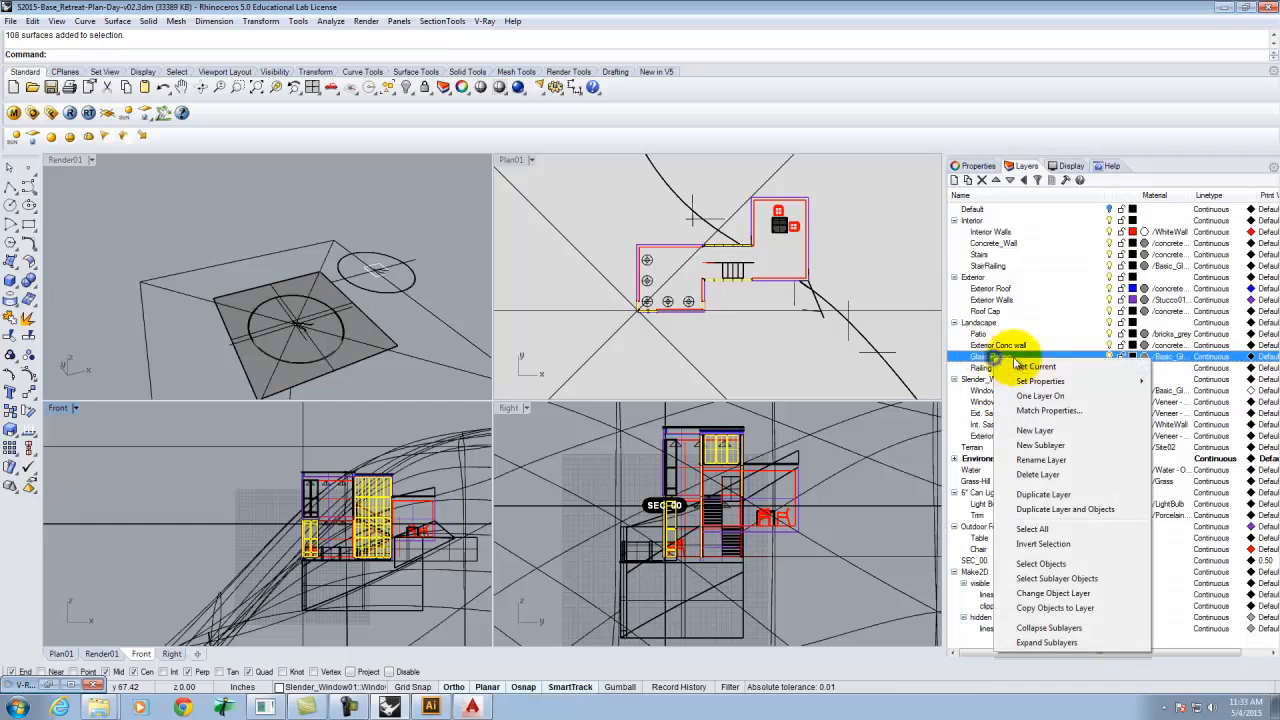
click(1035, 563)
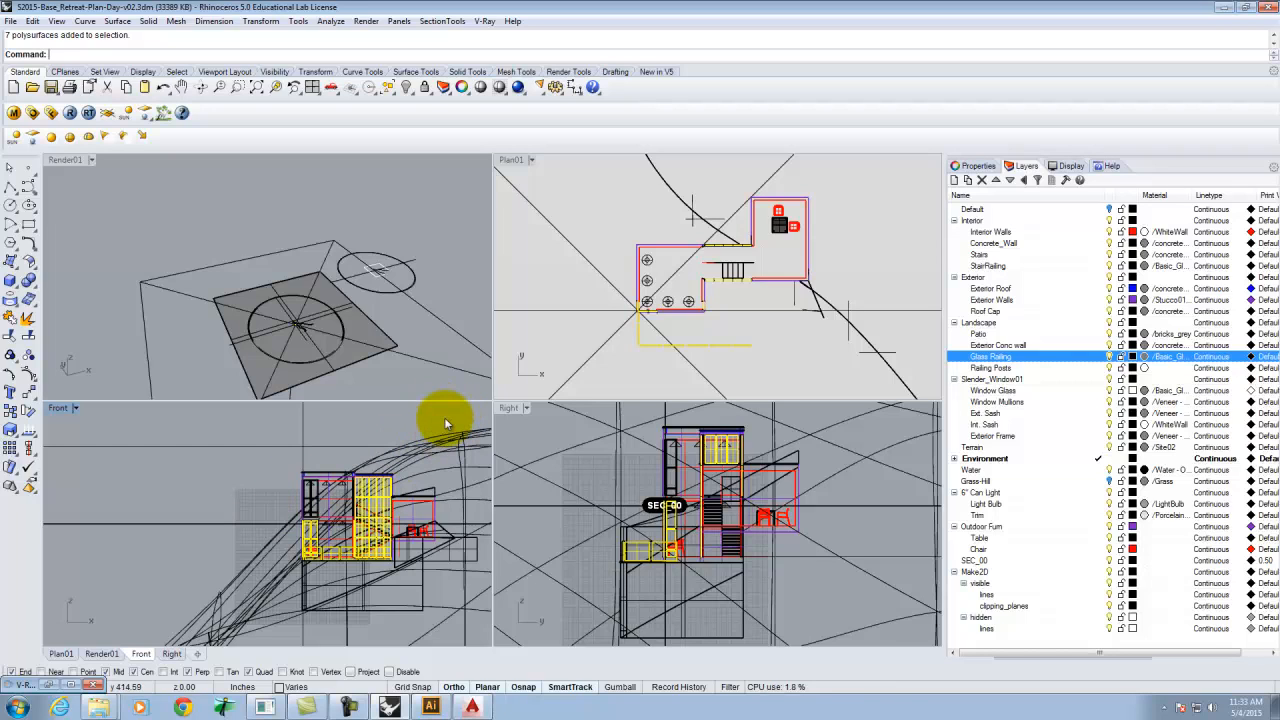
drag(444, 417, 314, 510)
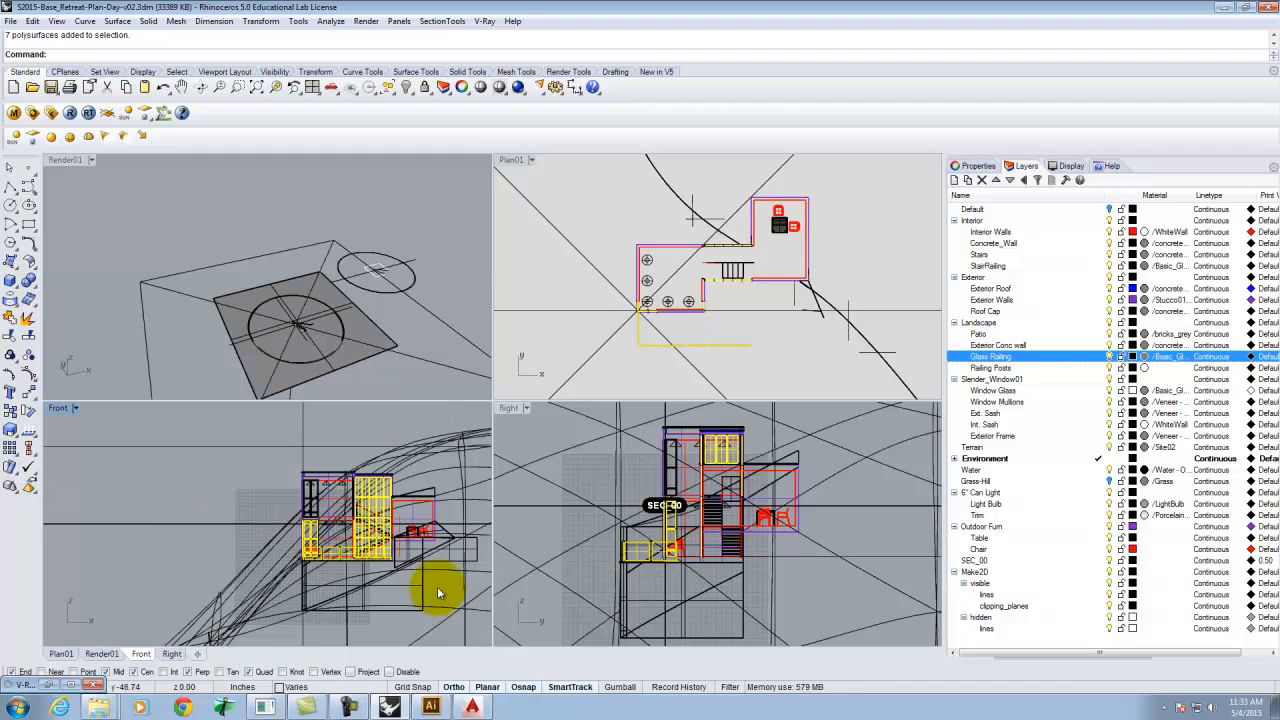
right_click(433, 619)
ctrl+drag(241, 529, 243, 527)
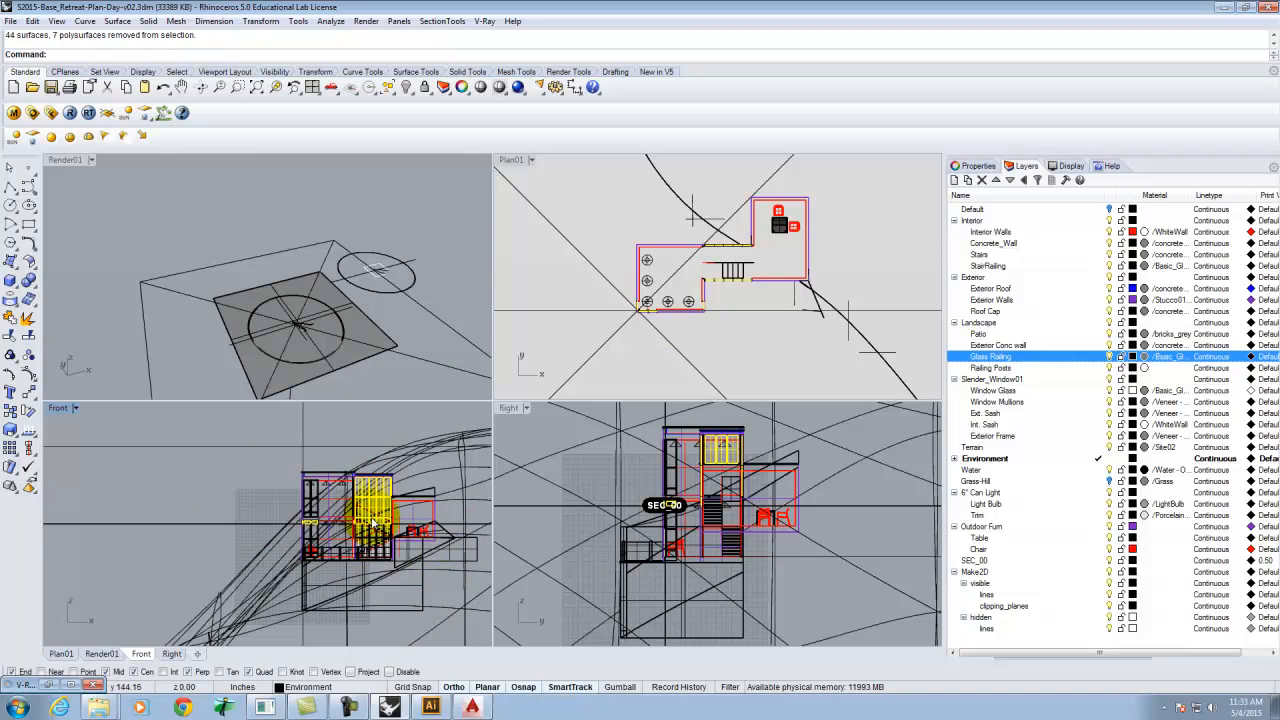
Open the V-Ray material editor and create a Standard material named Transparent with a white transparency color.
click(15, 114)
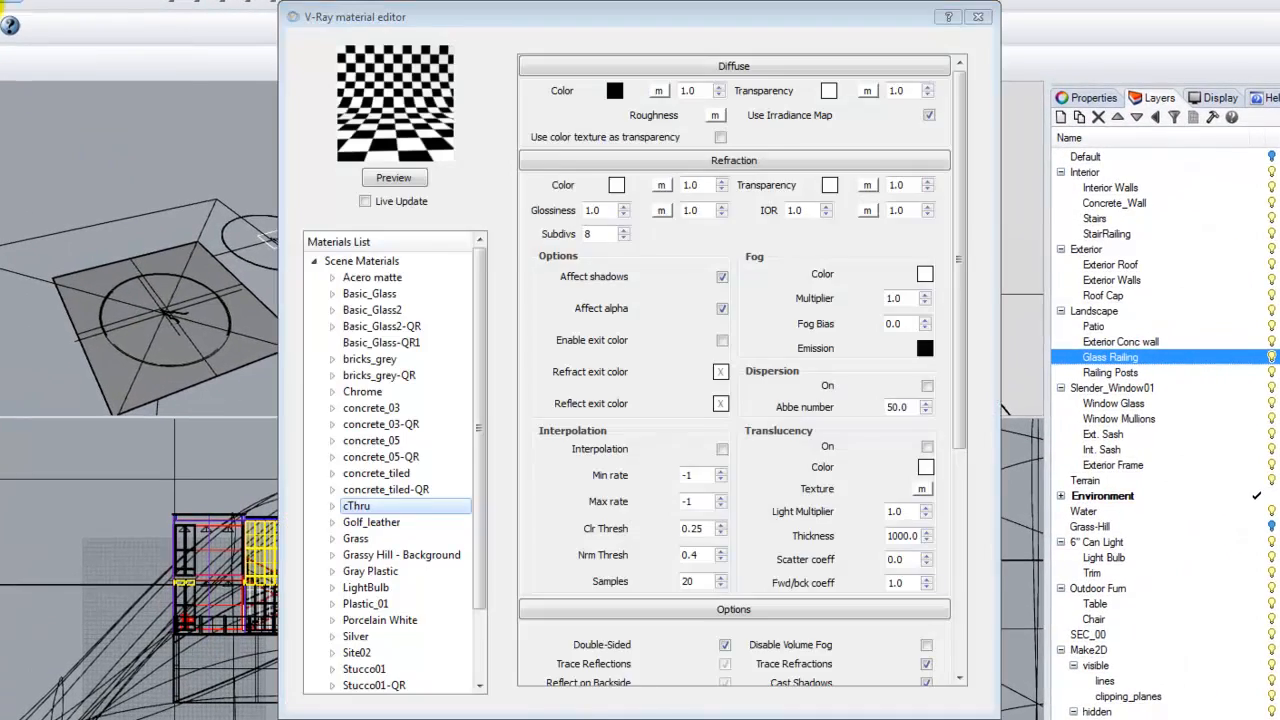
click(360, 261)
right_click(380, 259)
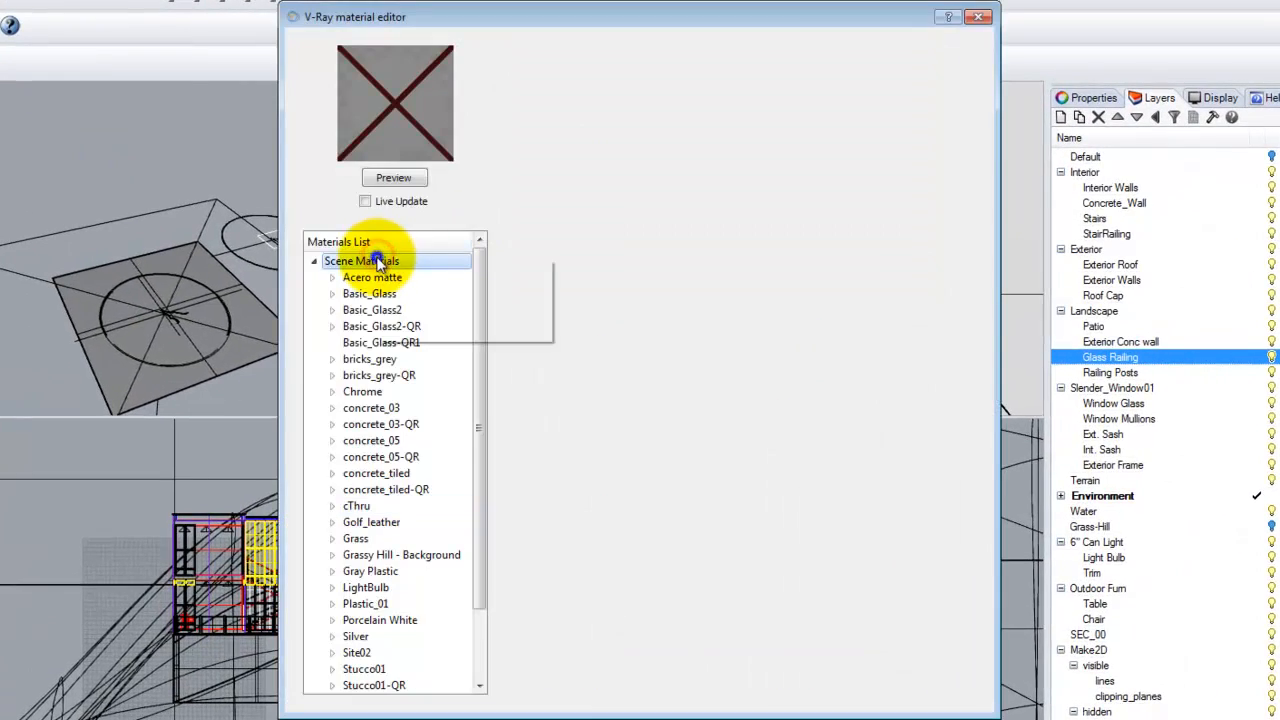
mouse_move(455, 270)
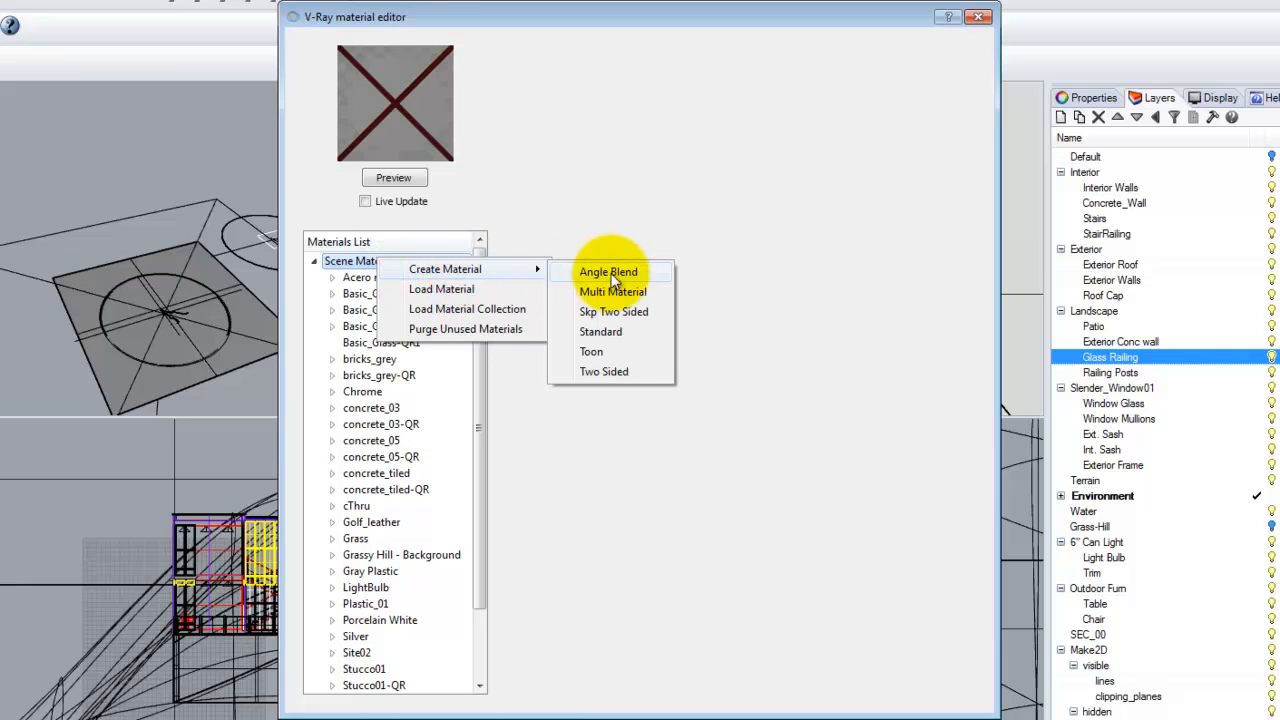
click(600, 331)
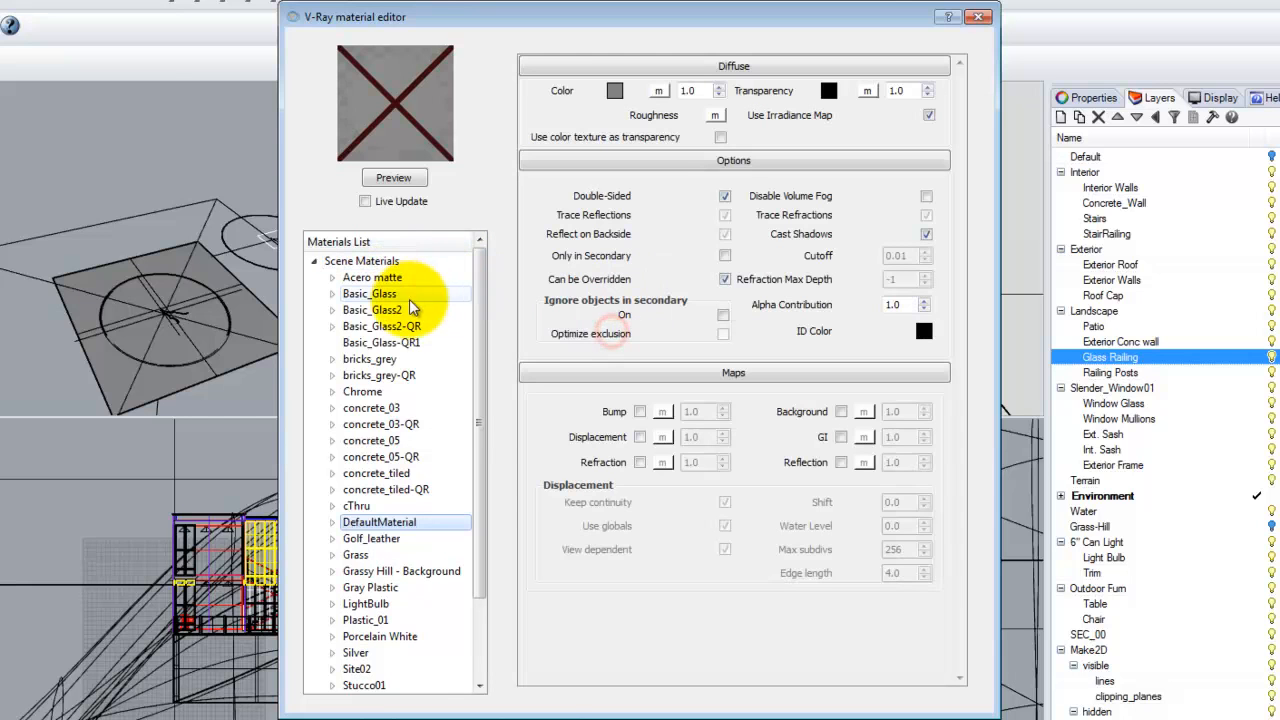
double_click(373, 530)
text(Transparent)
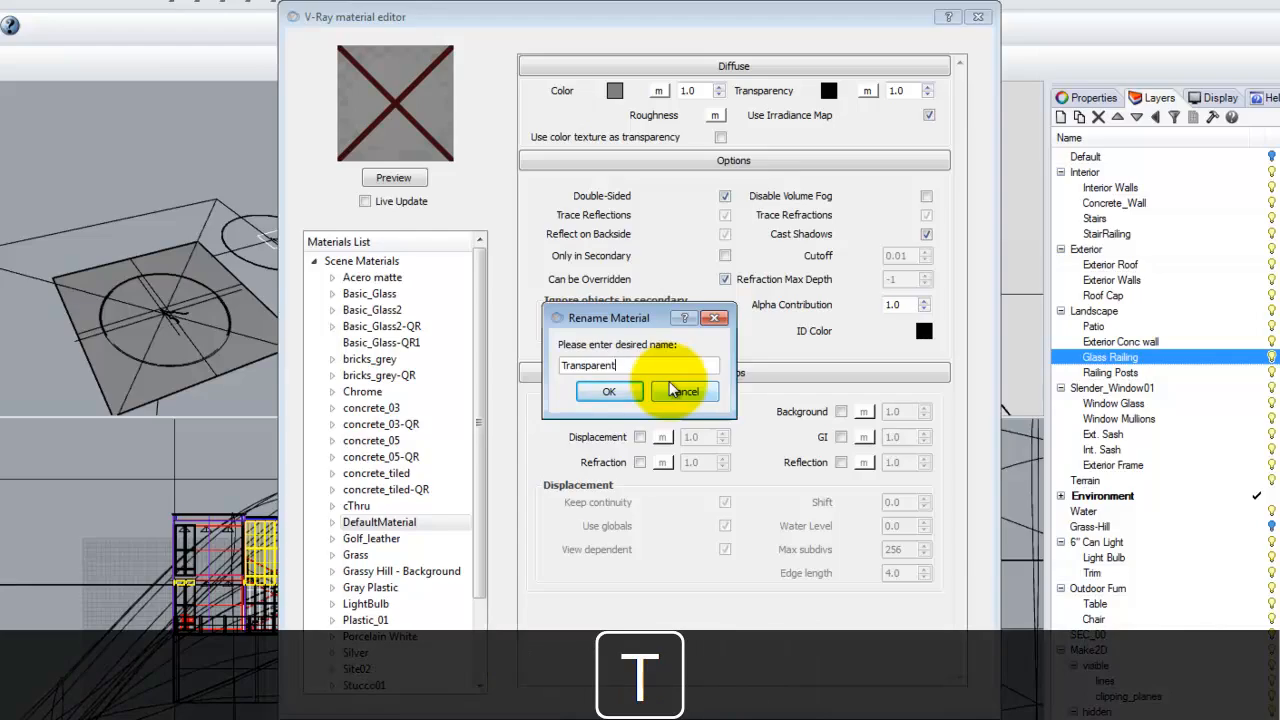
click(609, 391)
click(829, 91)
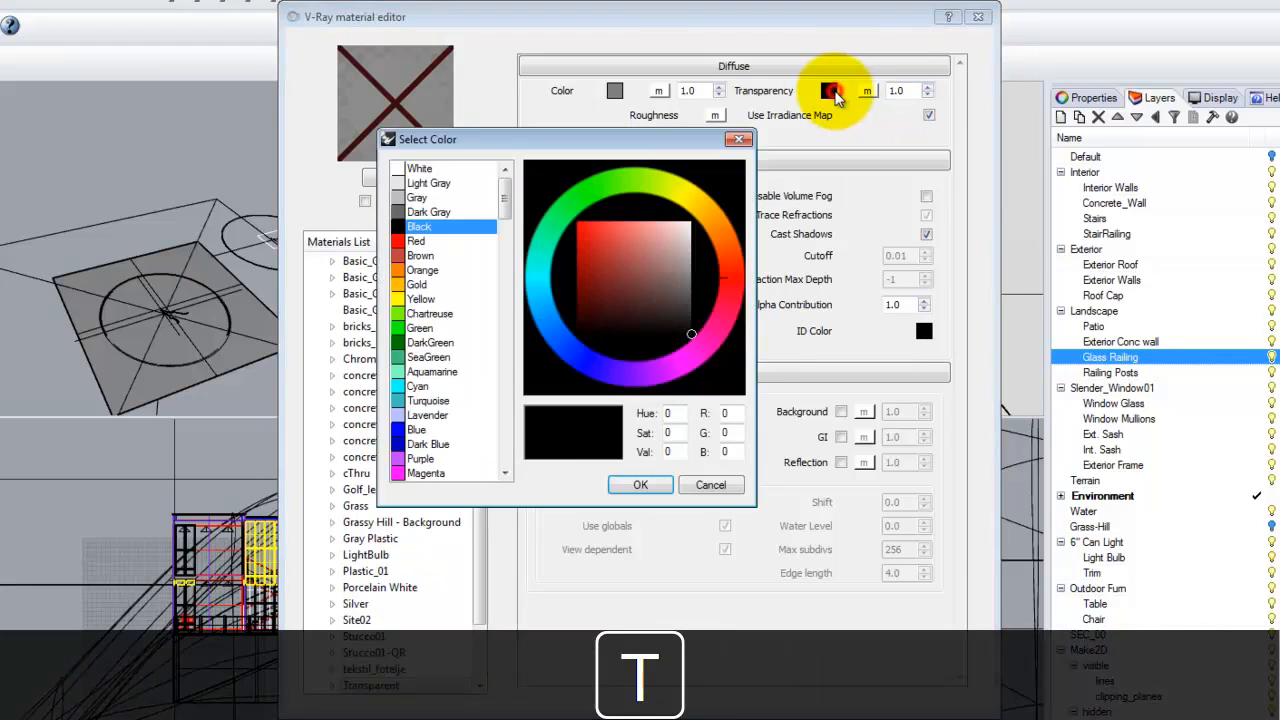
click(420, 169)
click(640, 484)
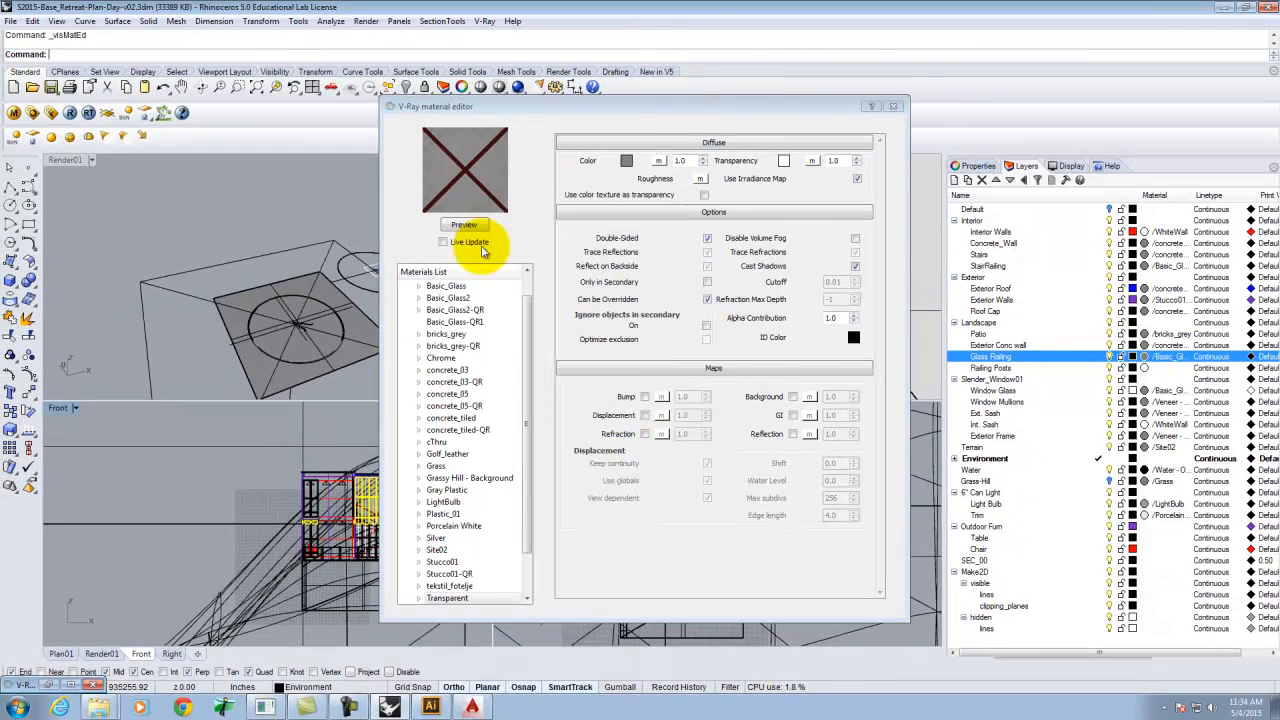
Apply the Transparent material to the selected objects and close the material editor.
drag(528, 400, 520, 444)
right_click(445, 549)
click(537, 659)
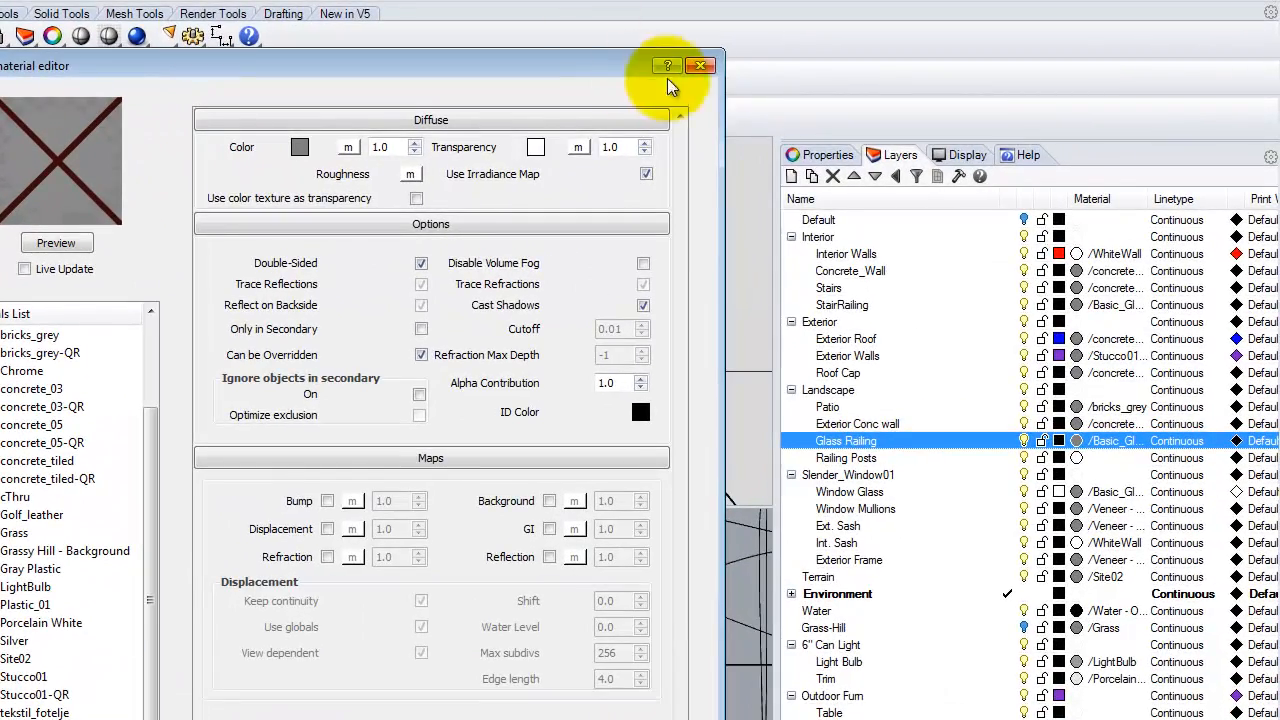
click(700, 66)
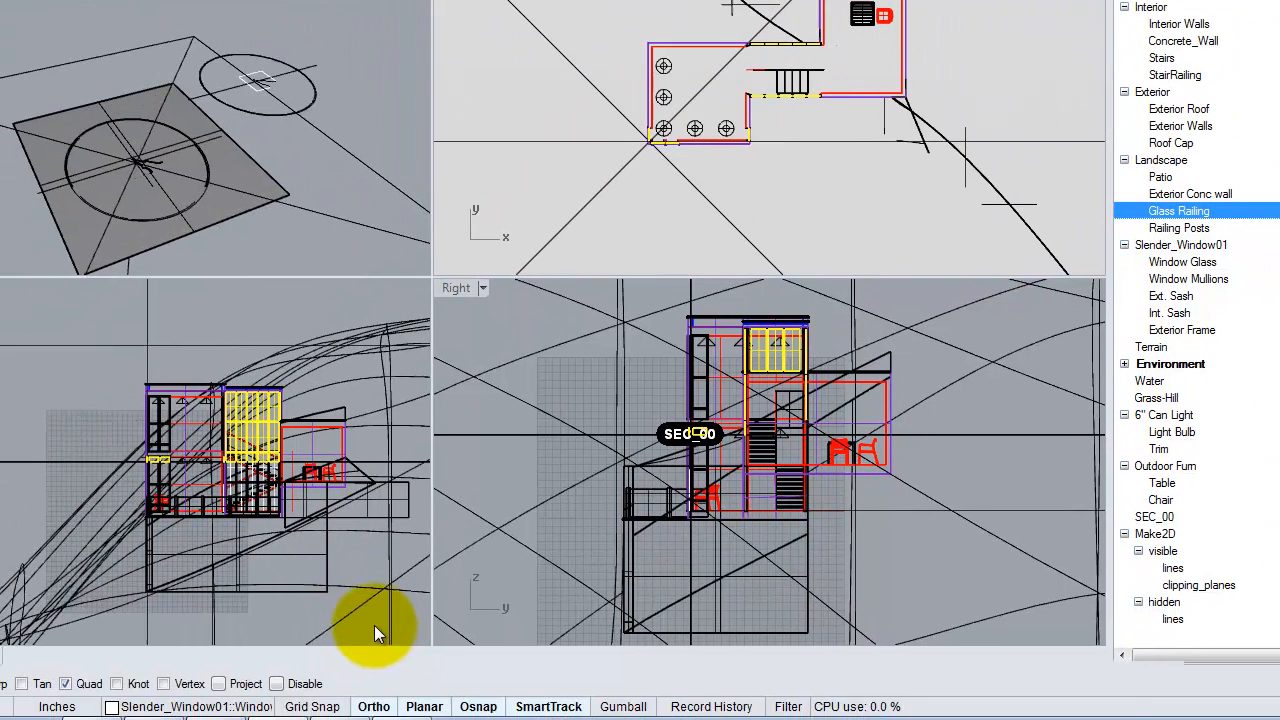
Window-select the lower site objects in the Front view and pick the Window Glass layer.
click(378, 628)
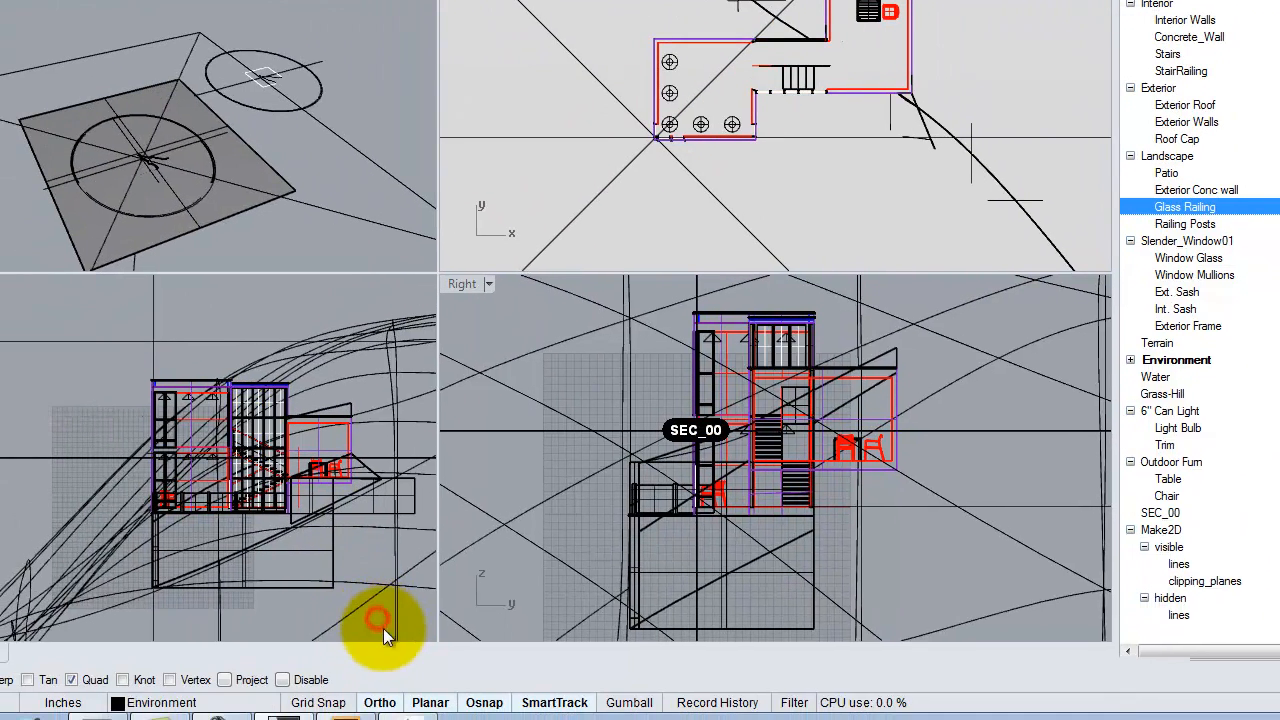
click(414, 622)
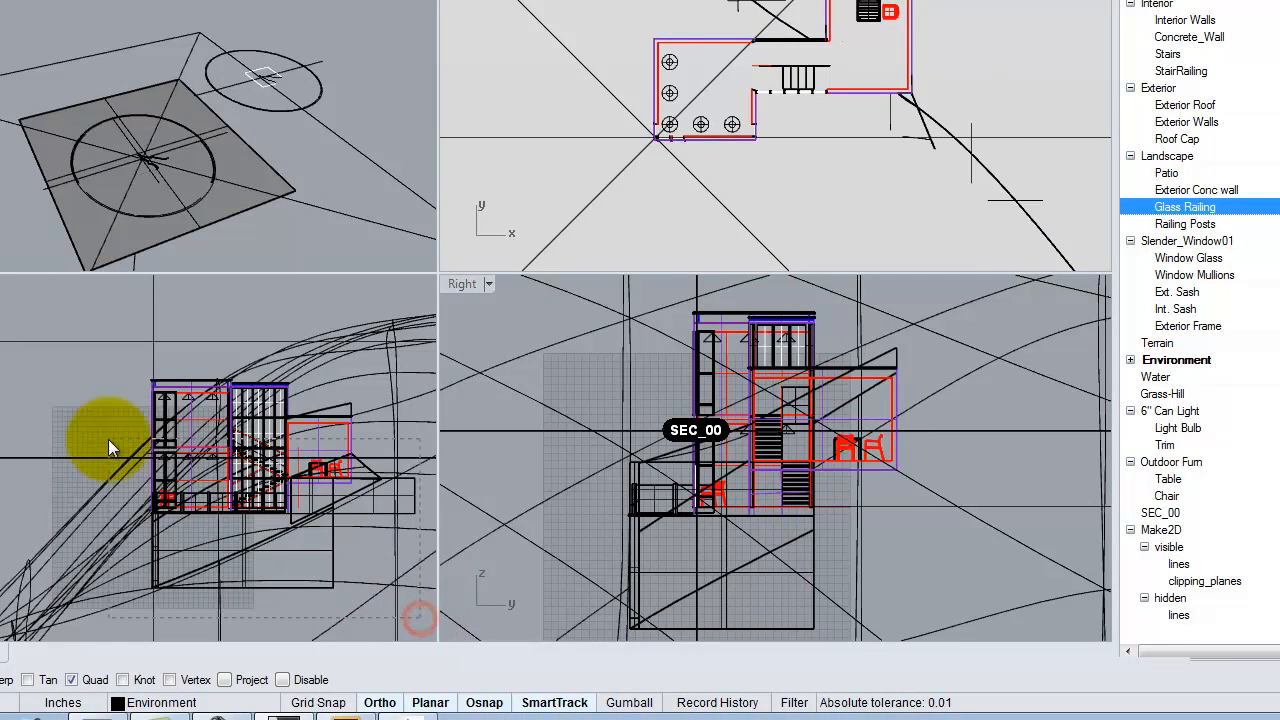
click(64, 460)
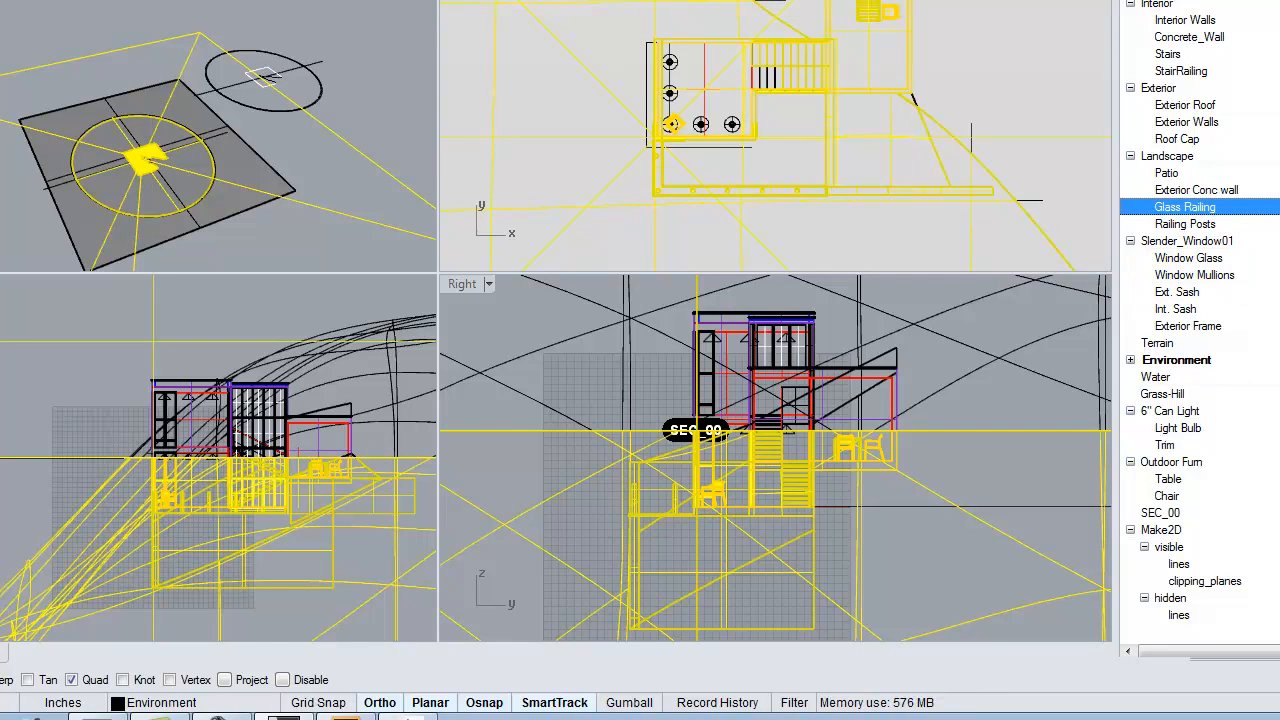
click(1272, 258)
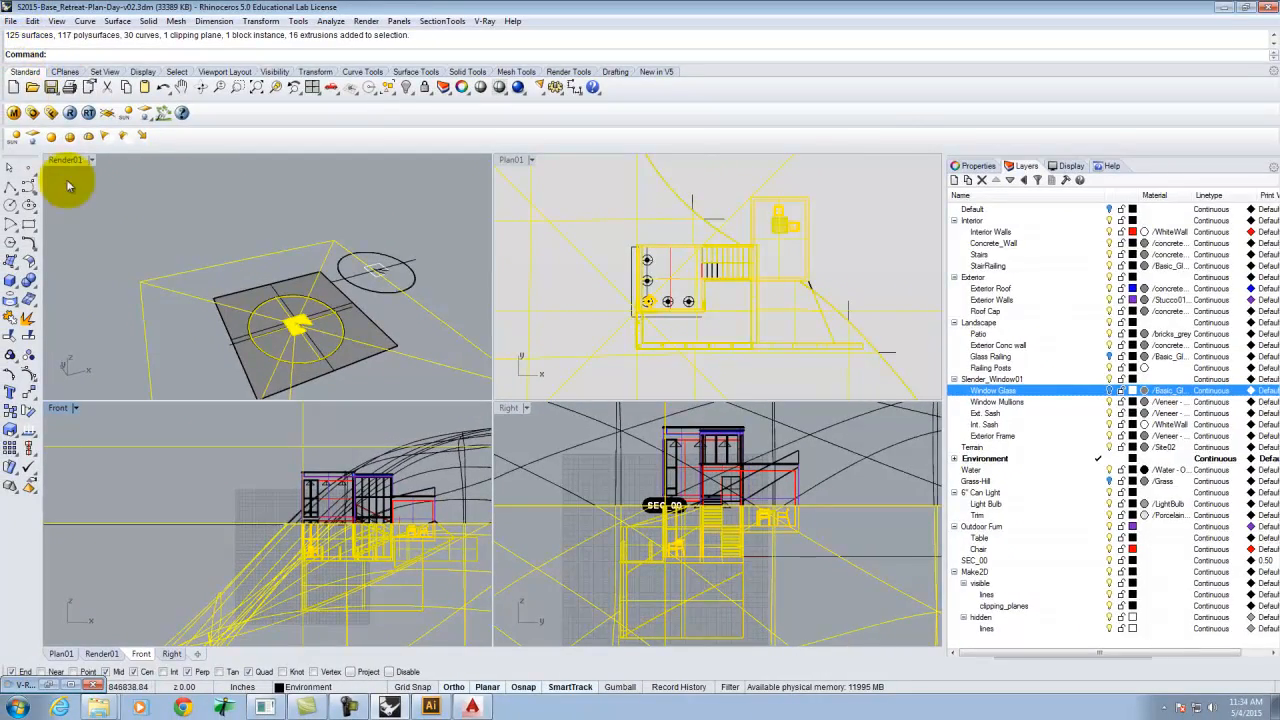
Open the material editor and create a Standard material named White with a white diffuse color.
click(15, 111)
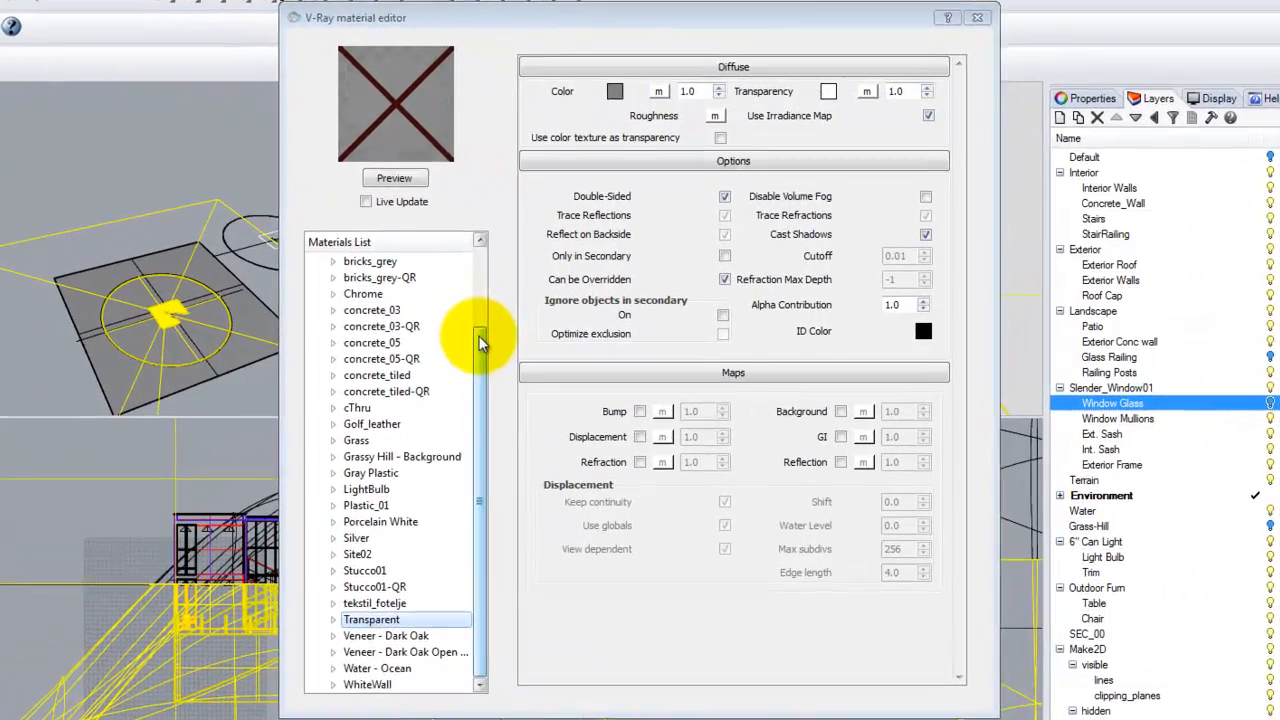
scroll(440, 300, up, 3)
click(348, 262)
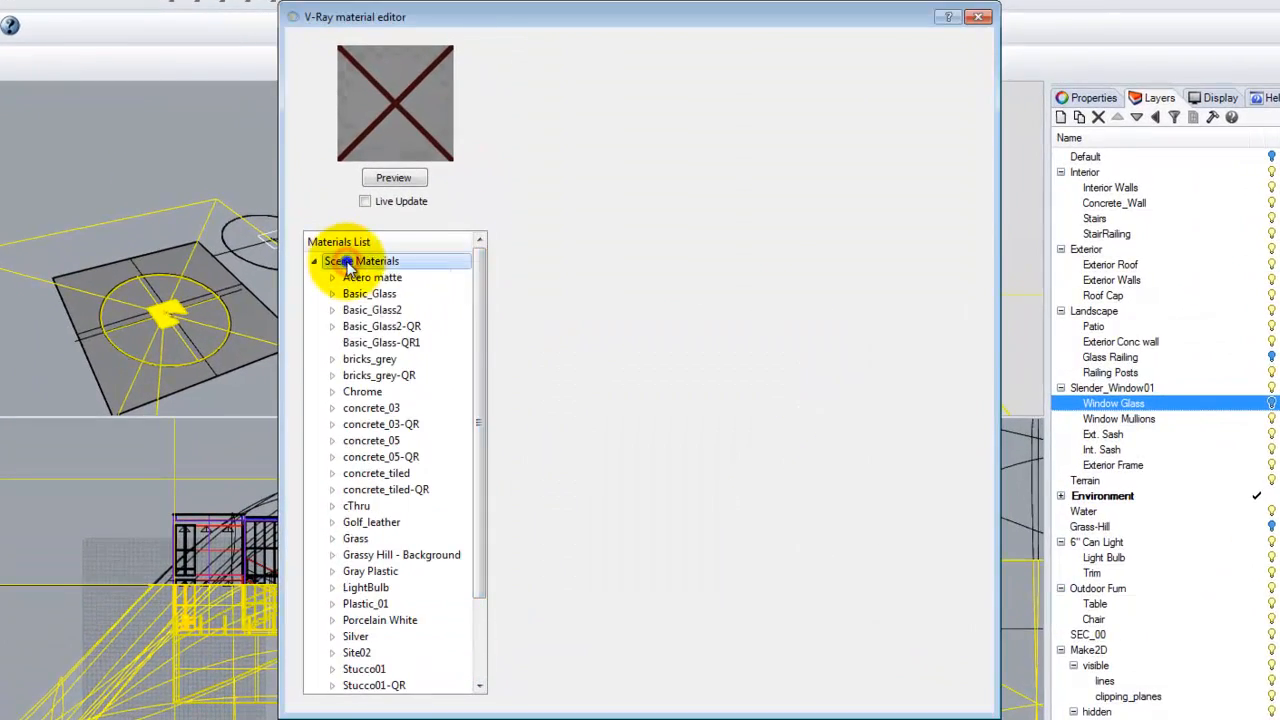
right_click(348, 262)
mouse_move(422, 276)
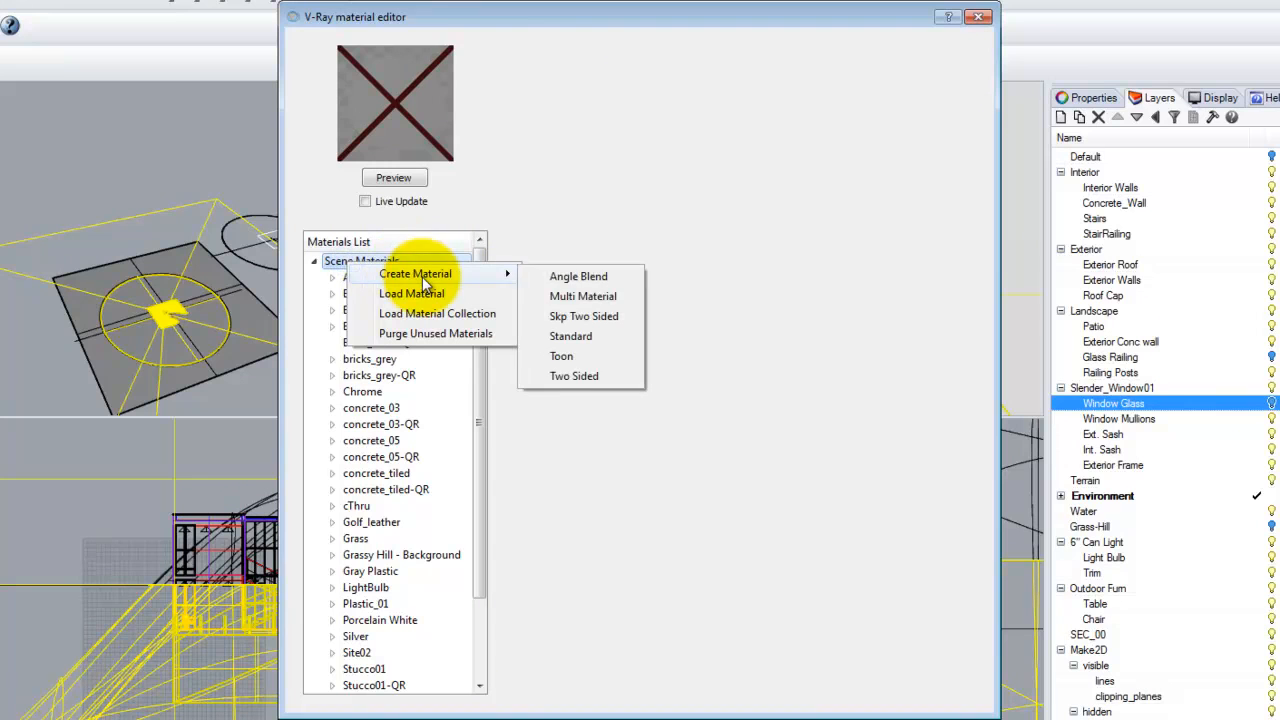
click(575, 340)
key(F2)
text(White)
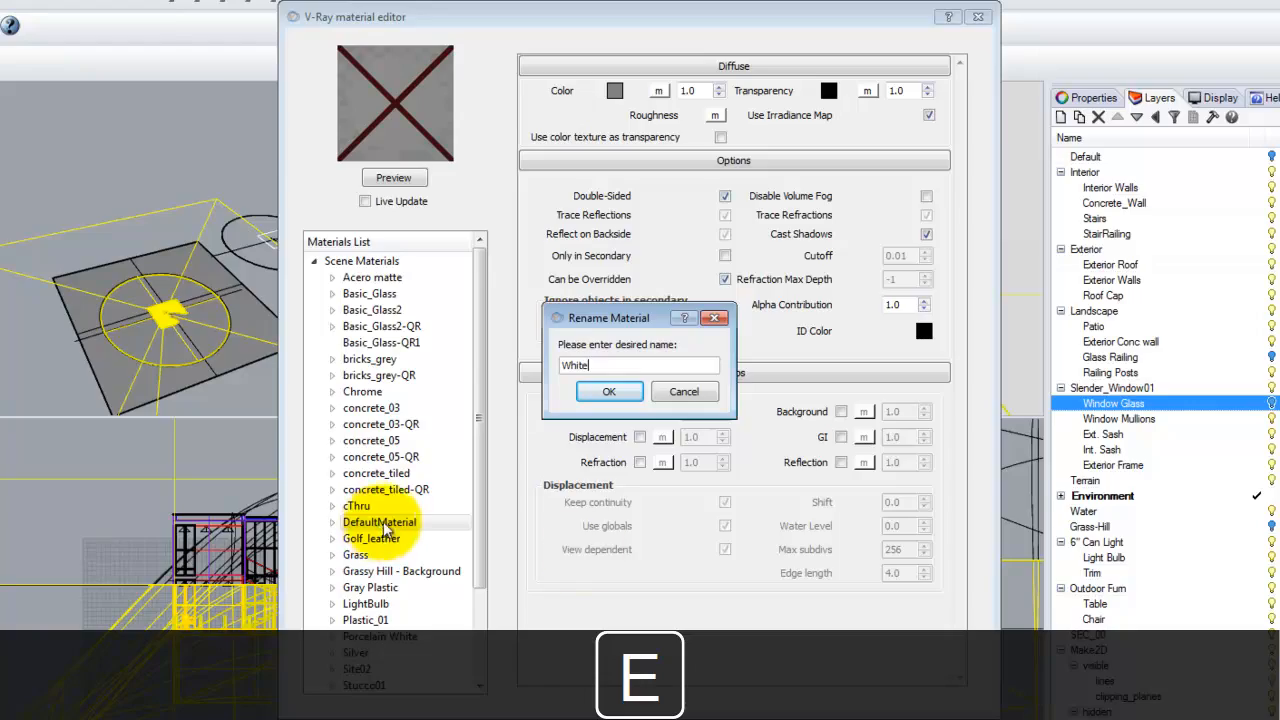
click(609, 391)
click(614, 90)
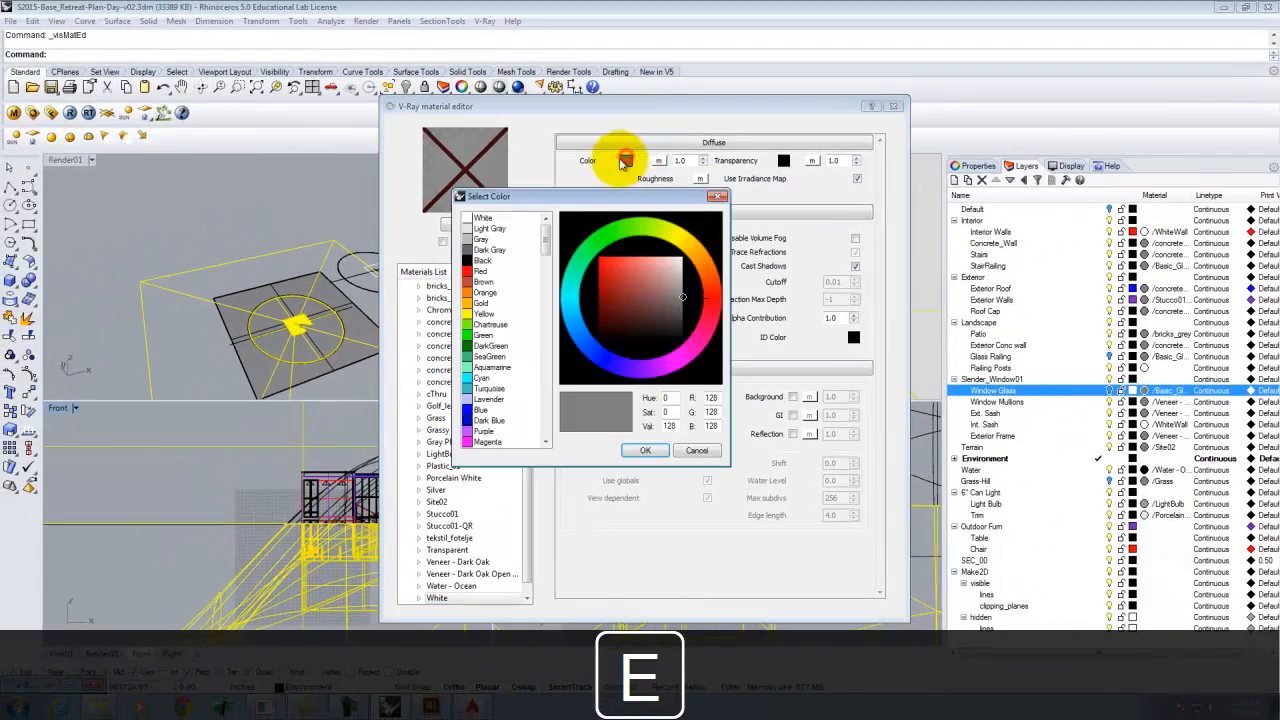
click(470, 217)
click(648, 451)
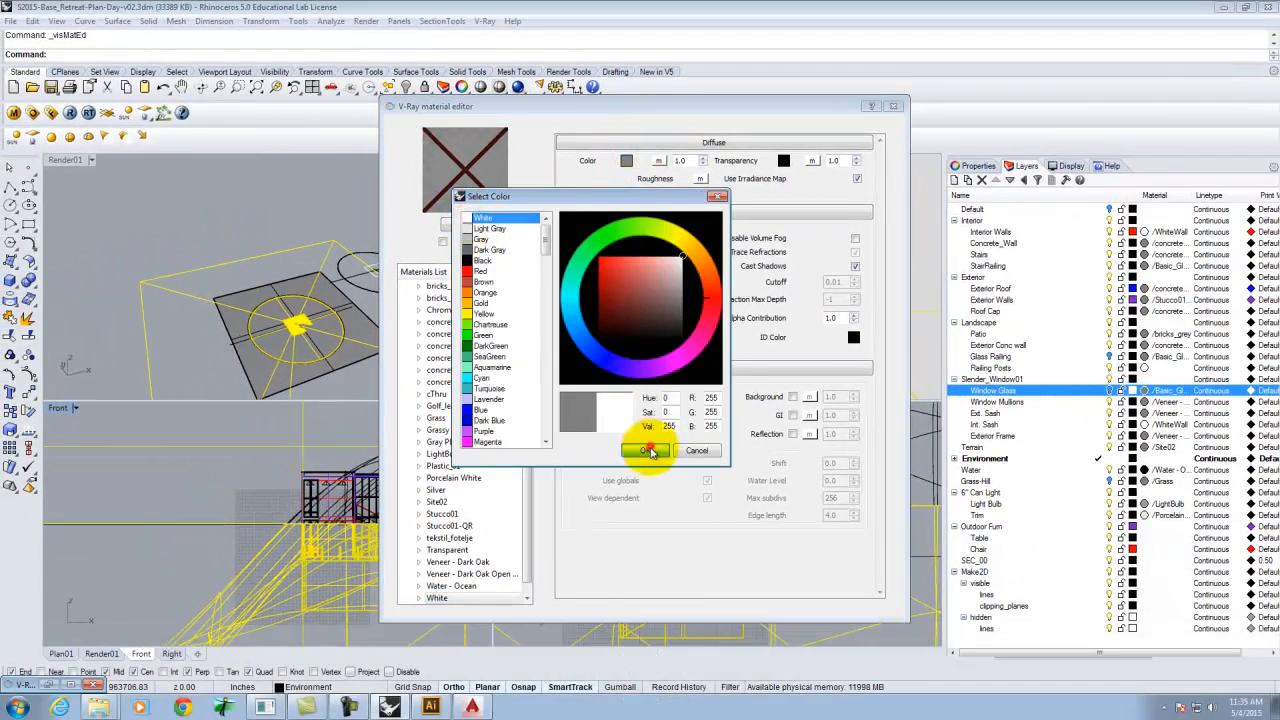
Apply the White material to the selected objects and close the material editor.
drag(531, 490, 531, 492)
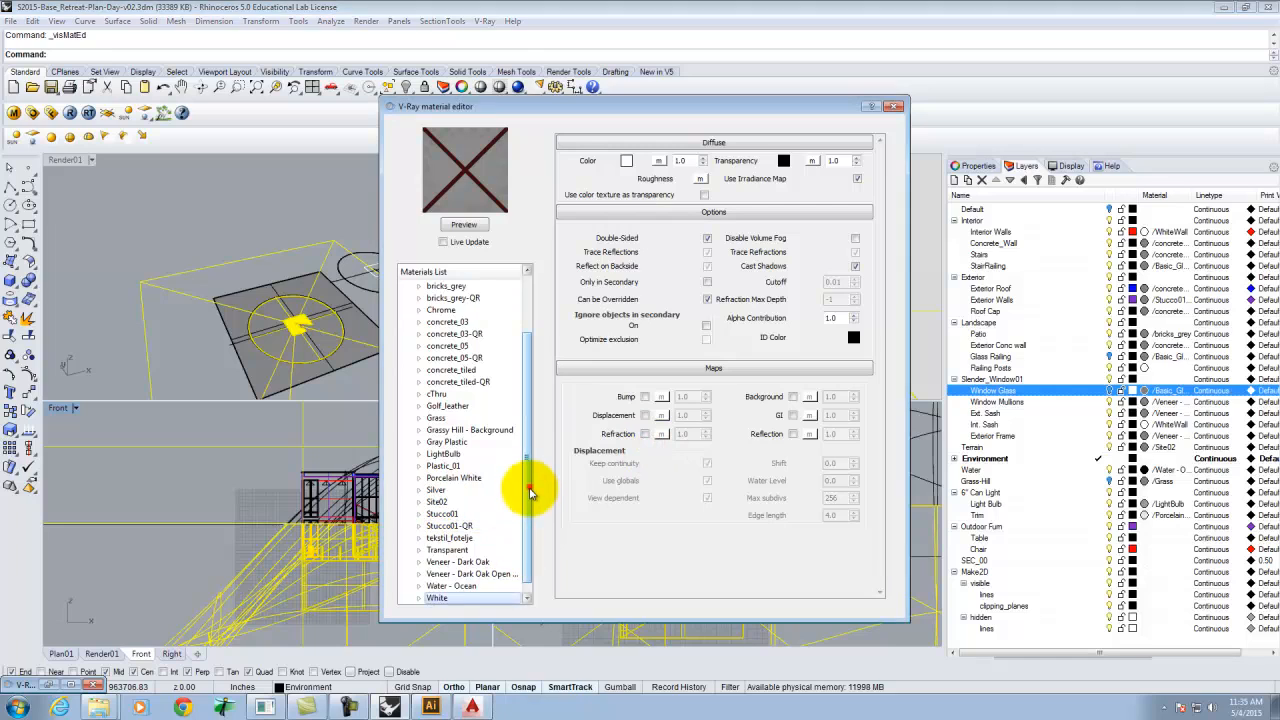
scroll(450, 575, down, 1)
right_click(449, 585)
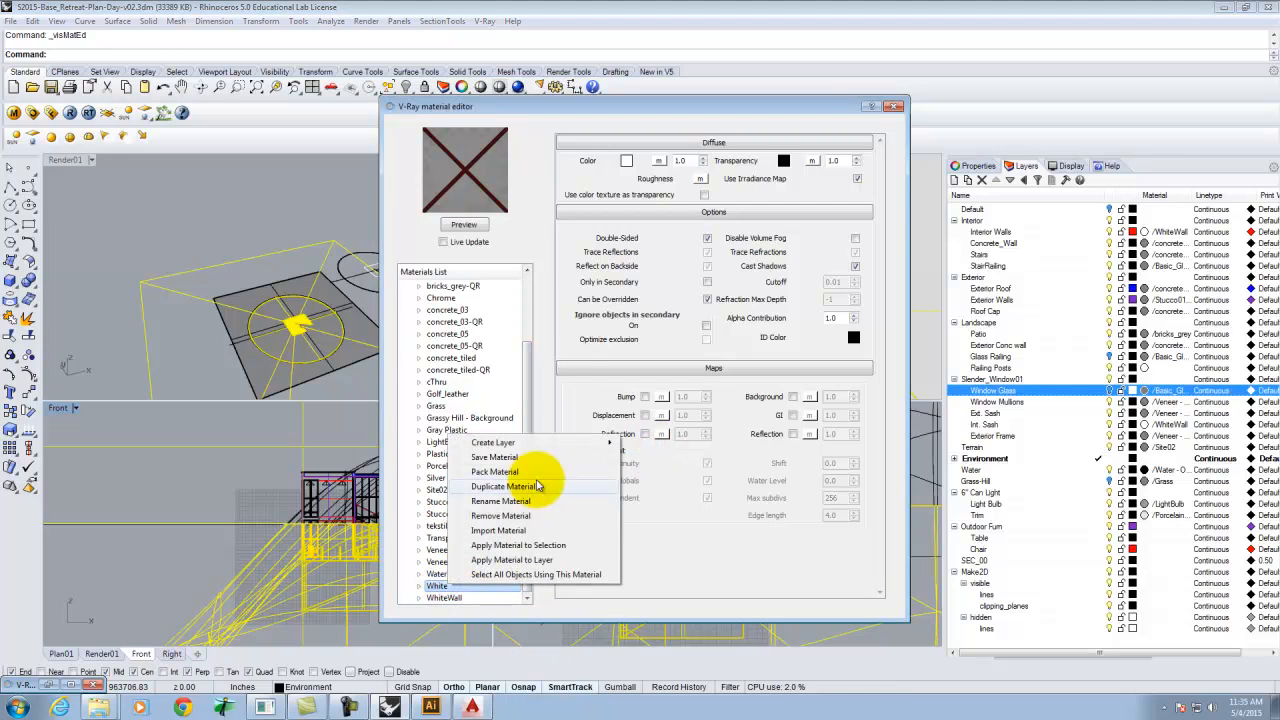
click(541, 545)
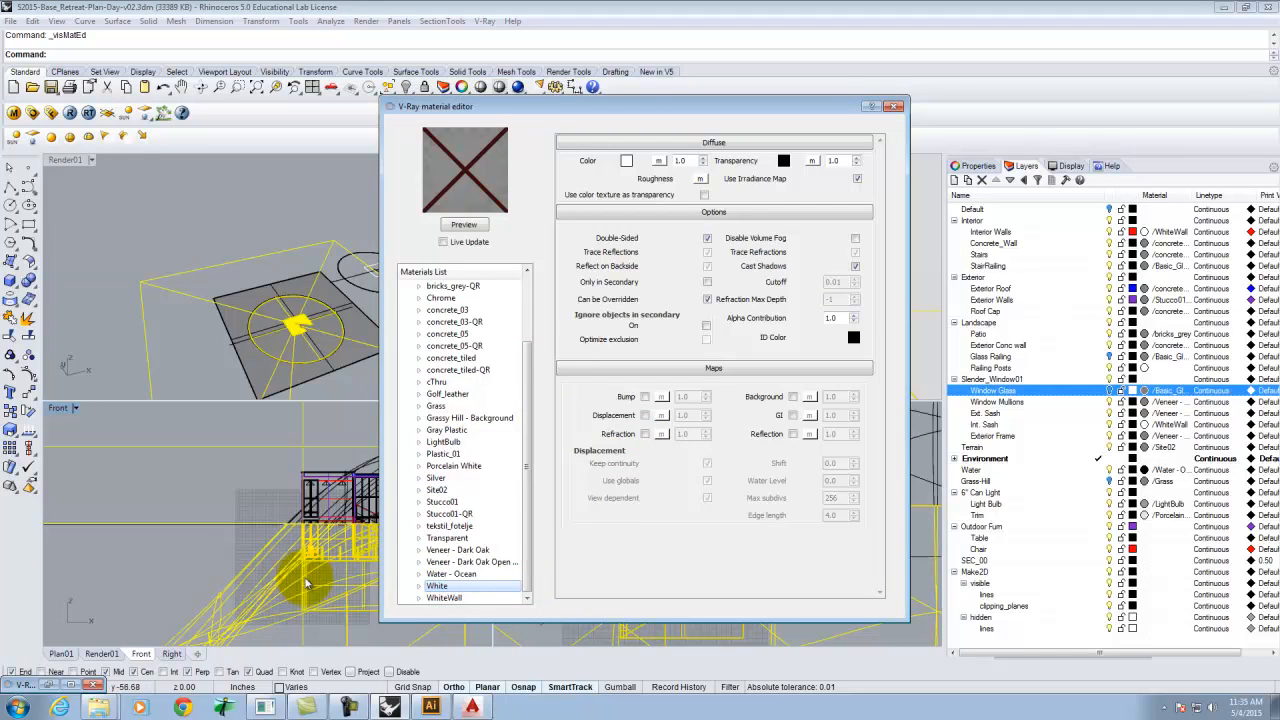
click(895, 105)
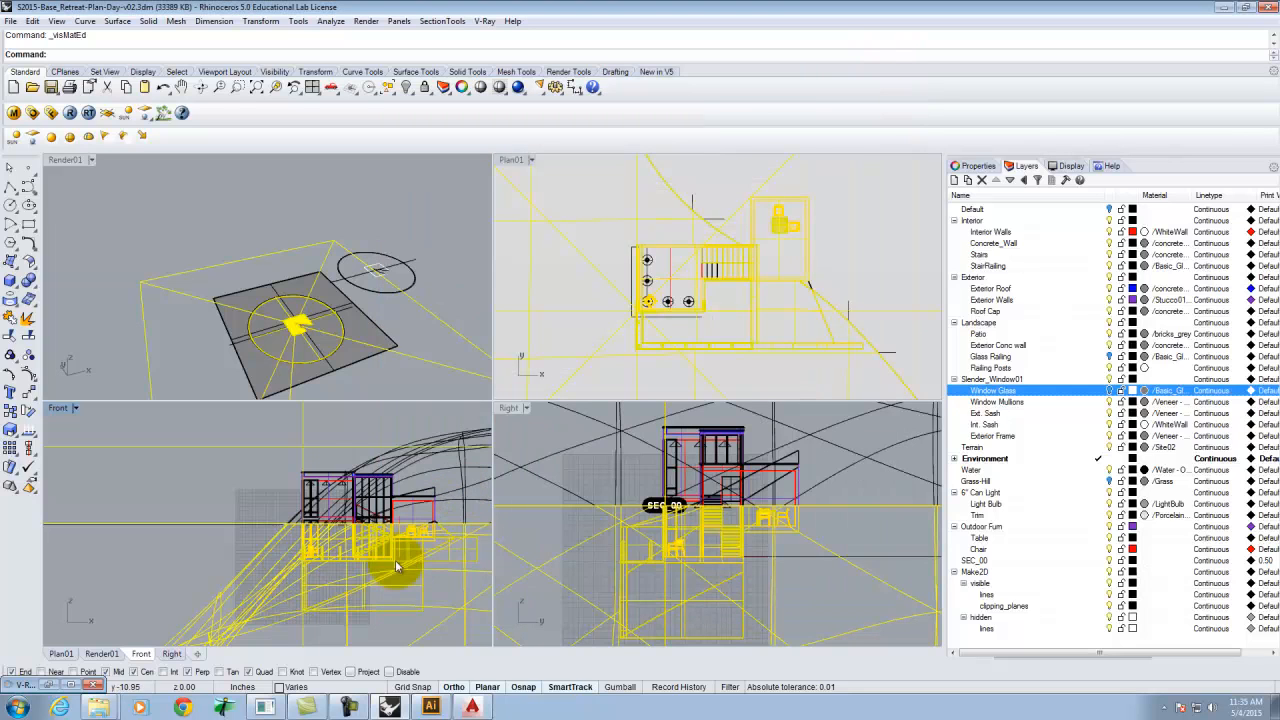
Deselect everything, then select the objects on the Glass Railing and Window Glass layers.
click(562, 468)
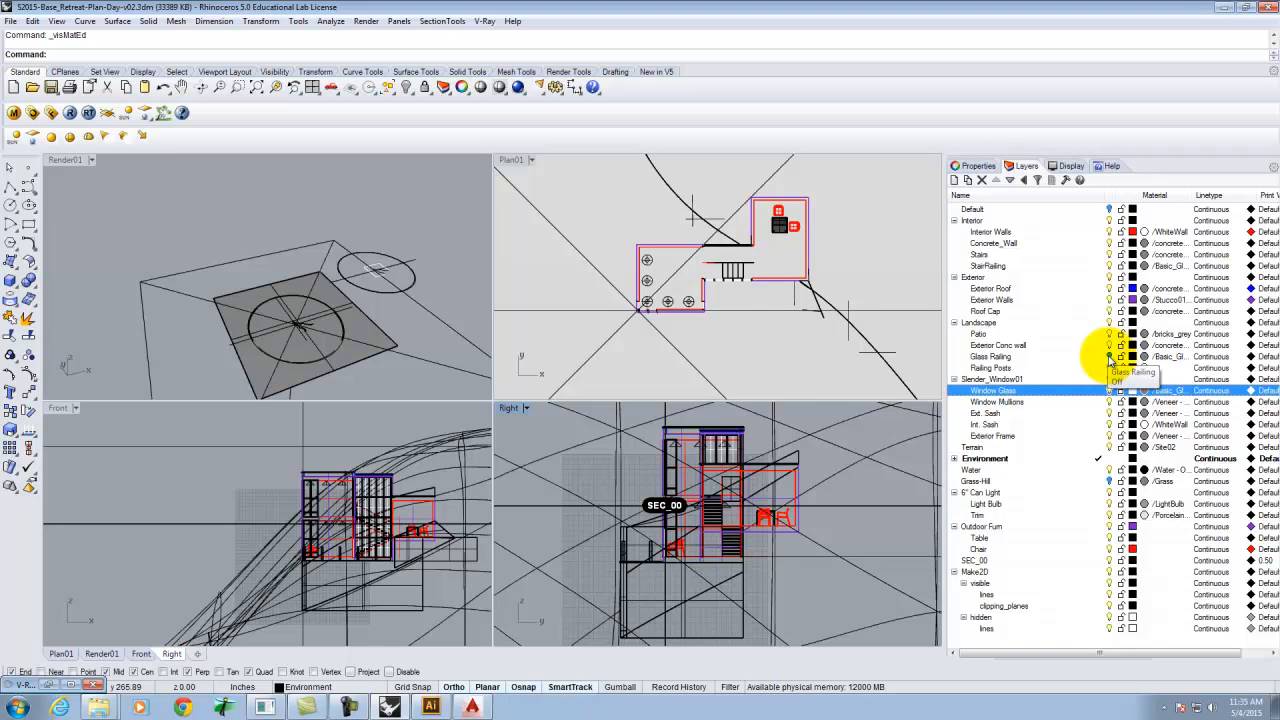
click(1110, 357)
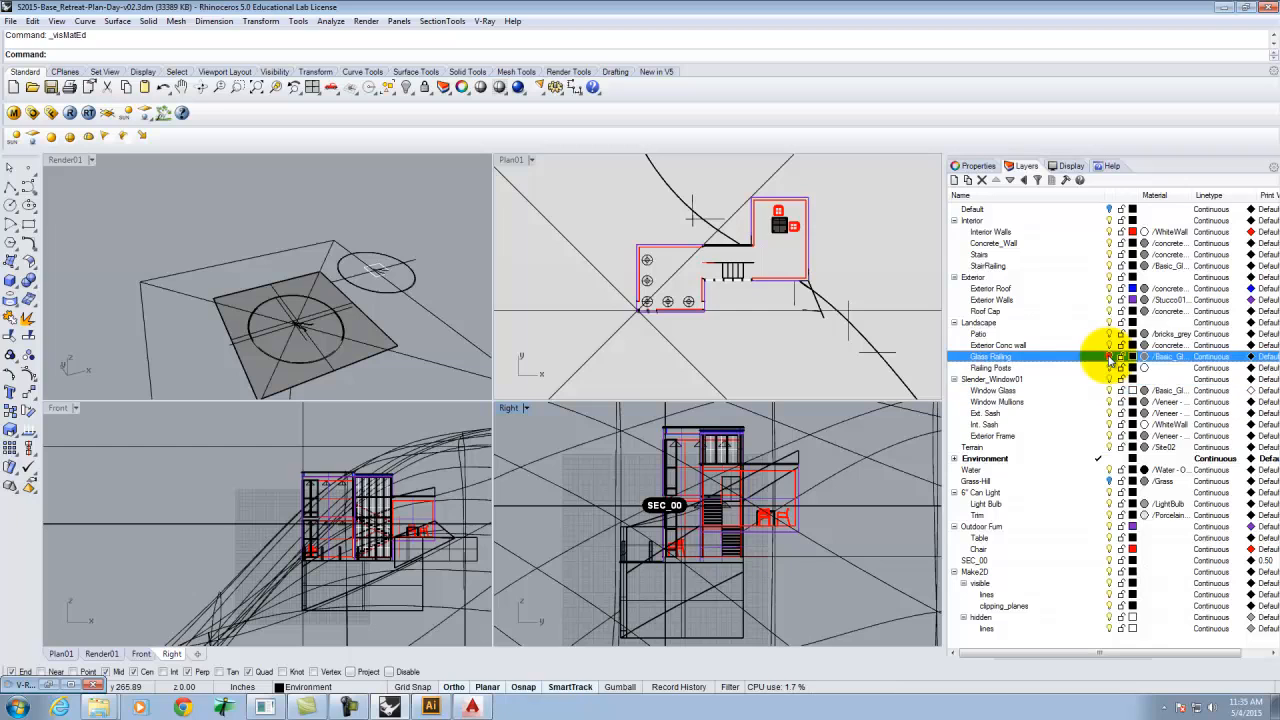
right_click(998, 358)
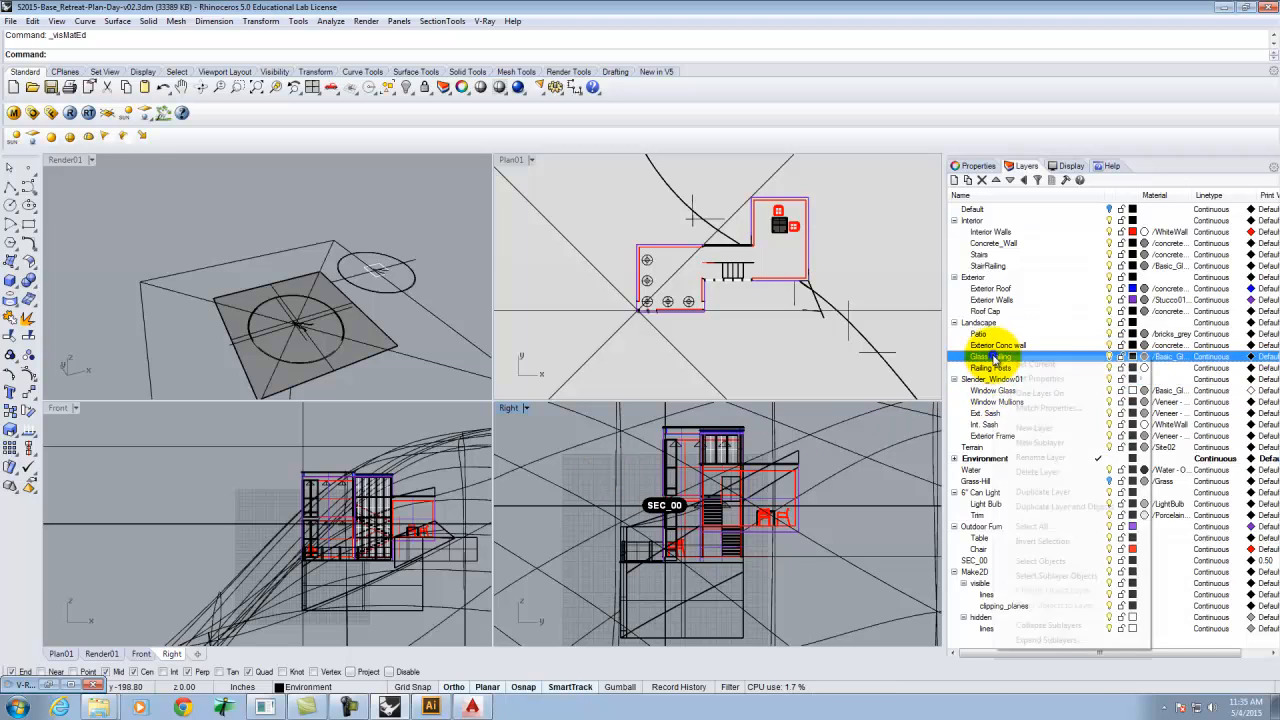
click(1062, 561)
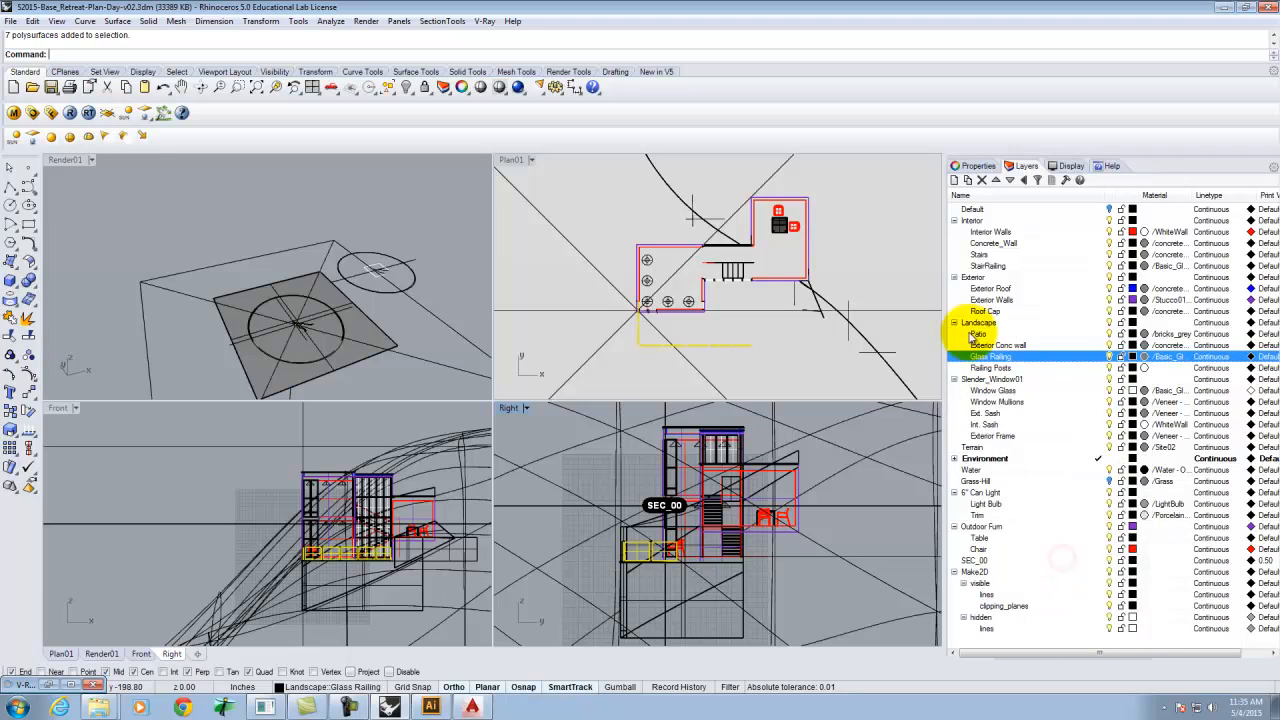
right_click(993, 391)
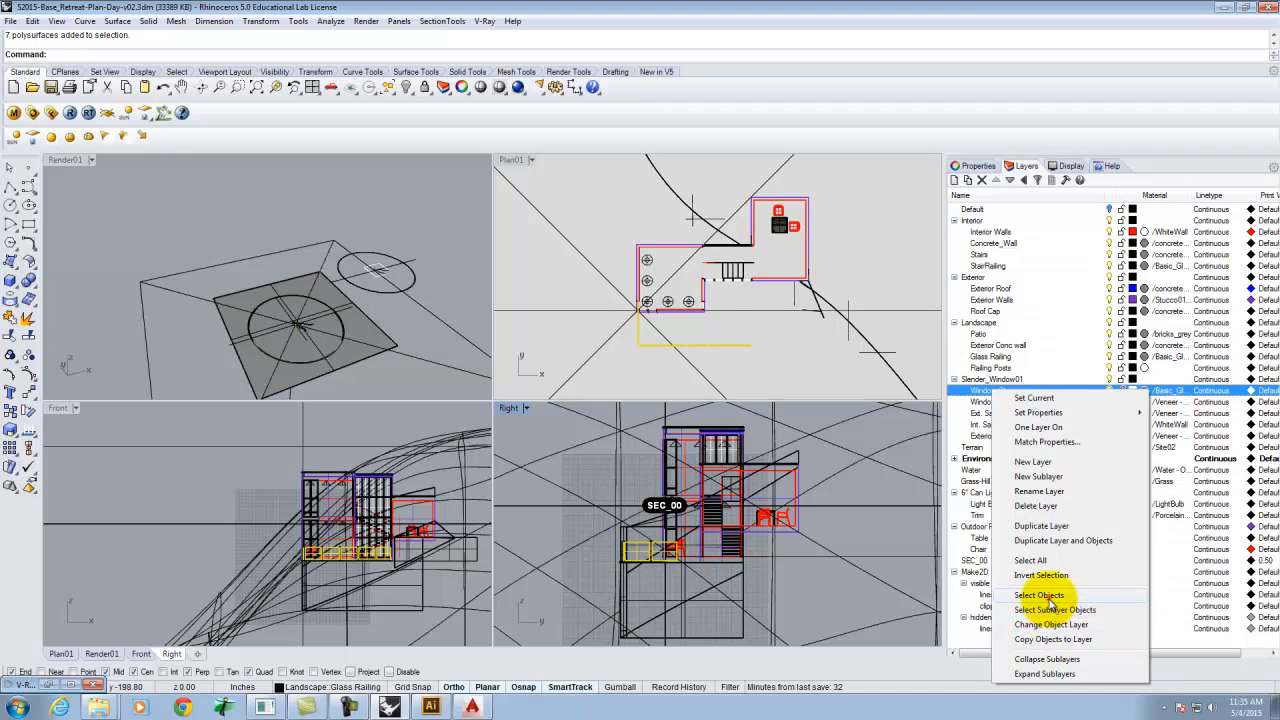
click(1046, 595)
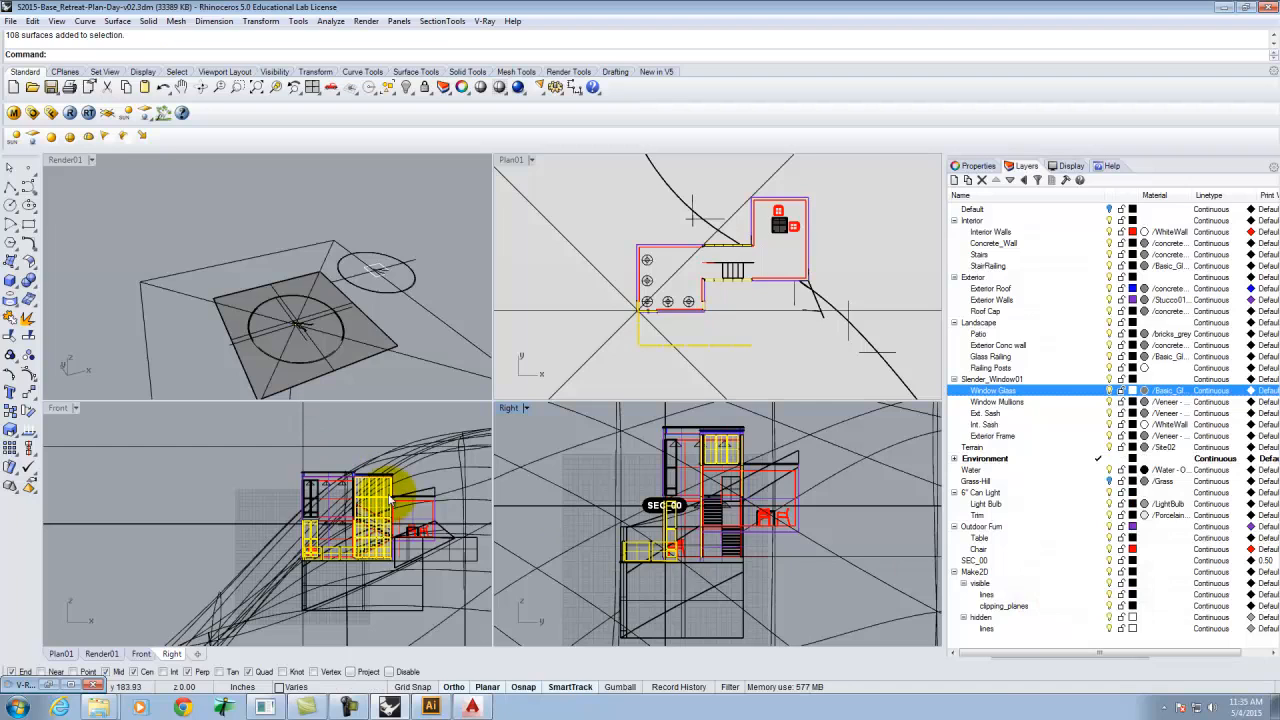
Remove the lower surfaces from the selection, then apply the Transparent V-Ray material to the remaining glass objects and close the editor.
drag(431, 418, 265, 520)
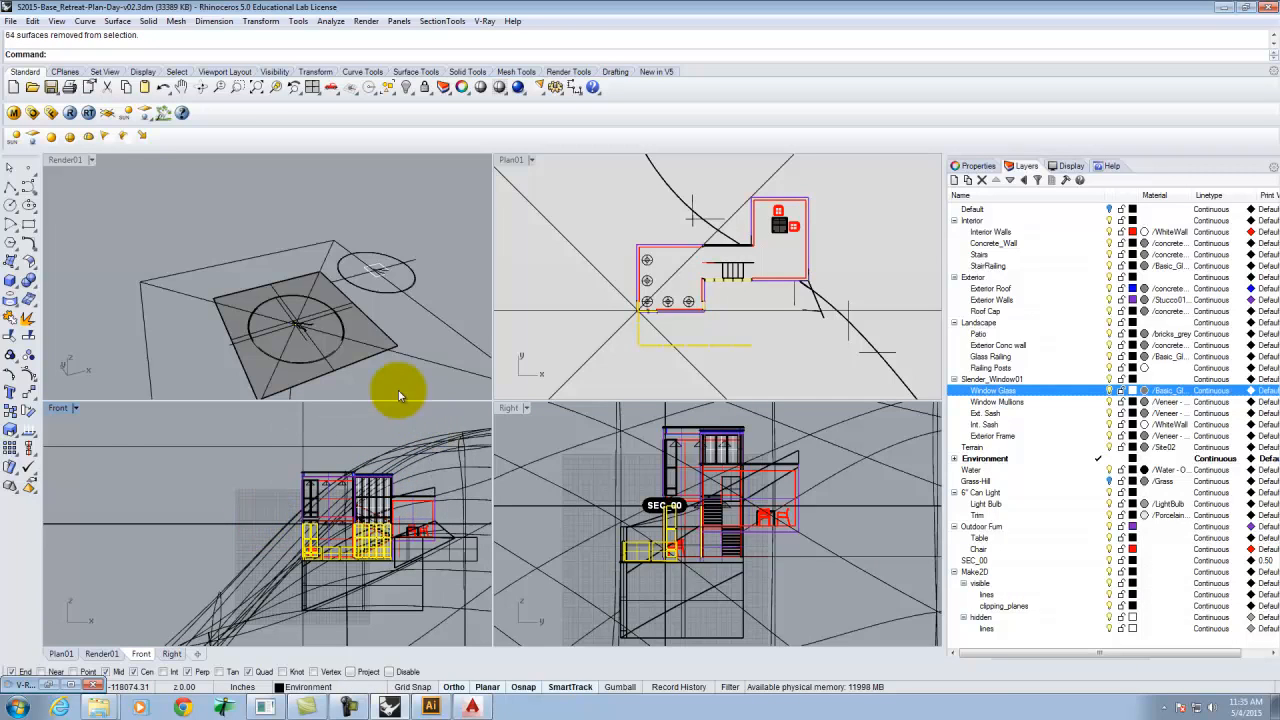
click(14, 113)
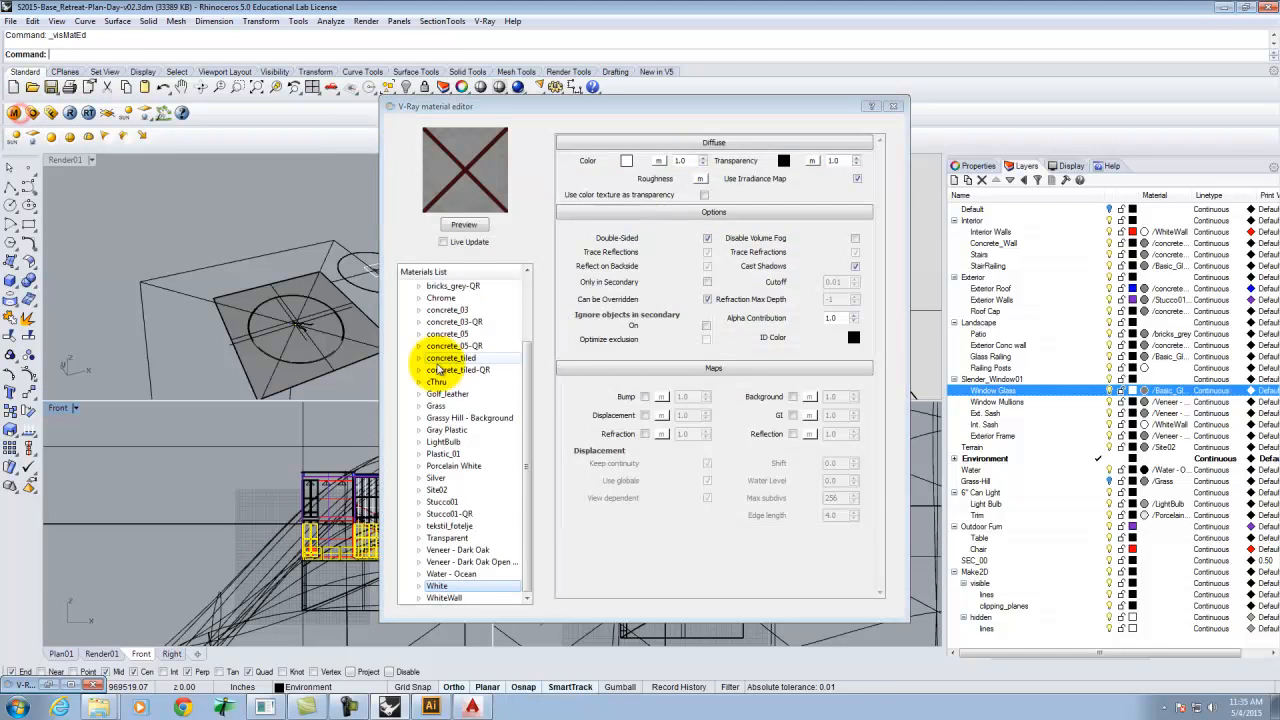
click(529, 482)
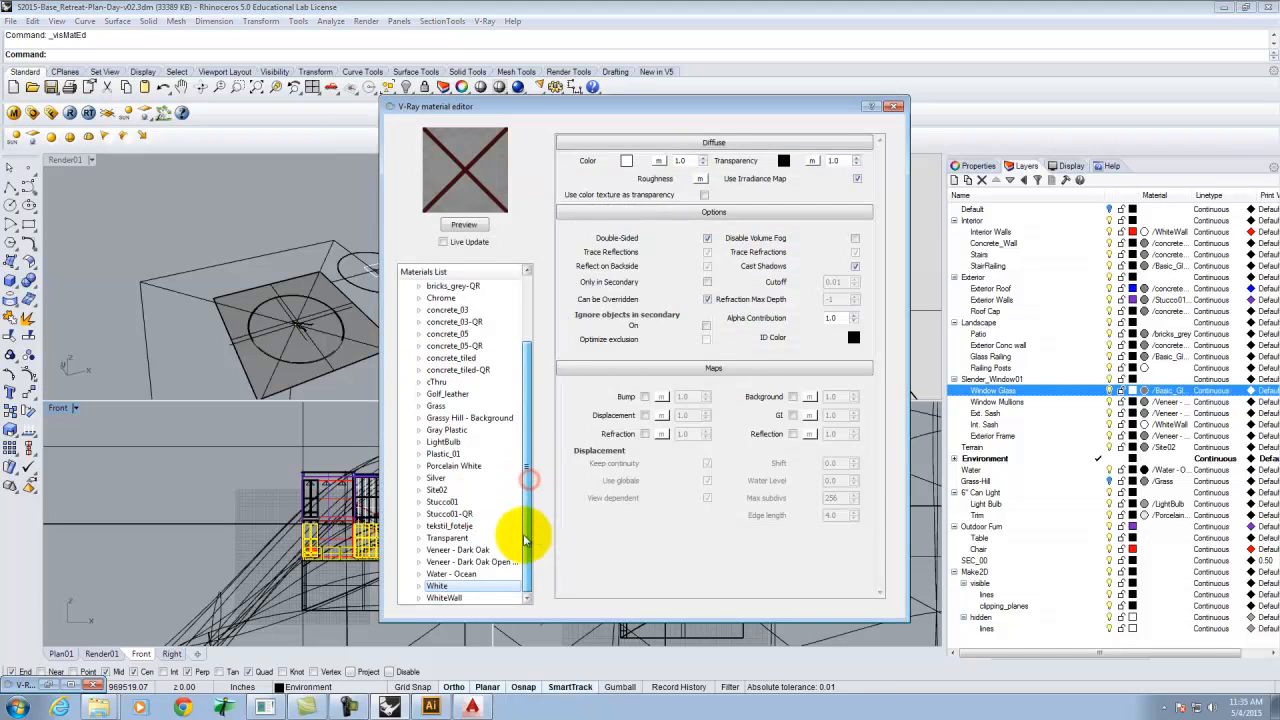
right_click(447, 538)
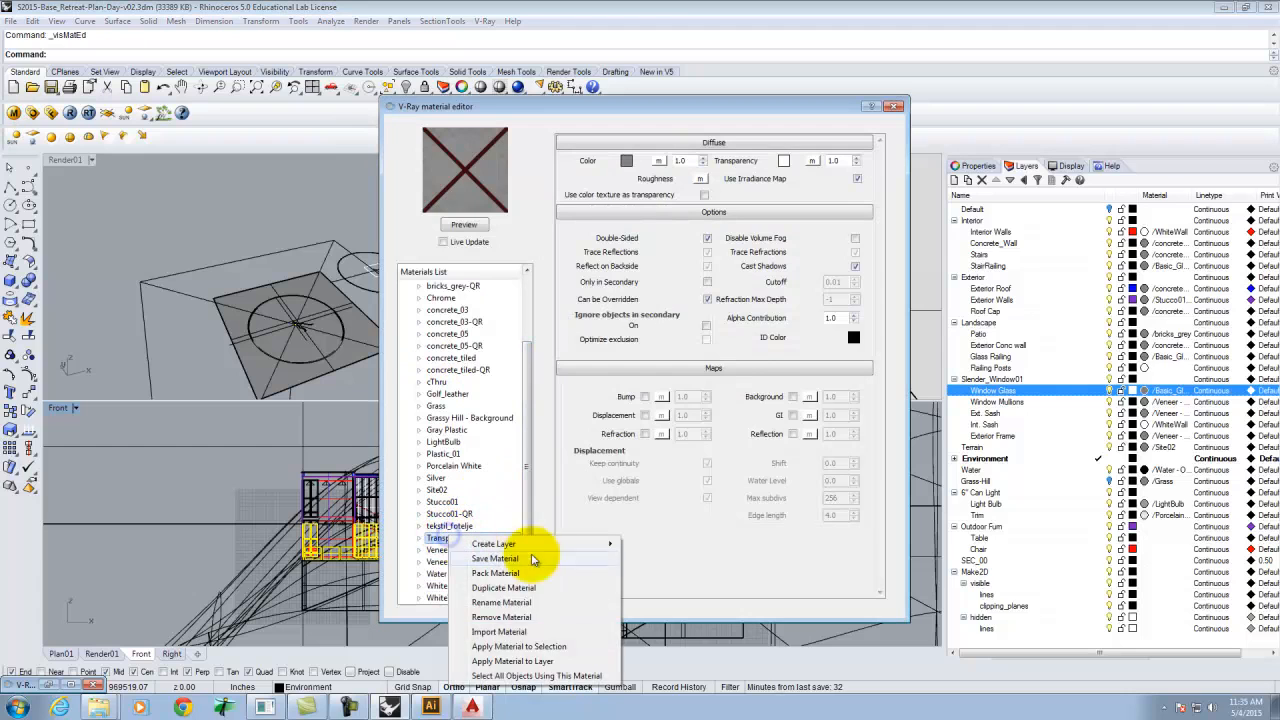
click(545, 649)
click(893, 107)
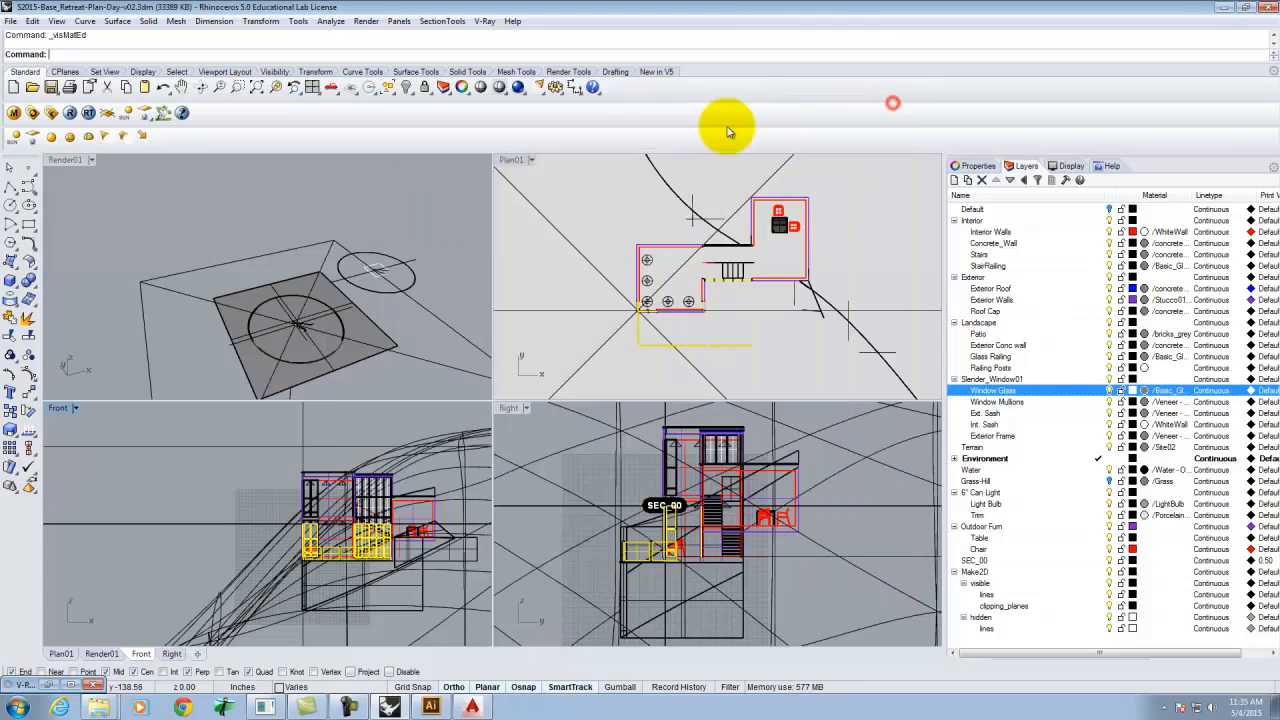
Maximize the Plan view and hide the selected construction lines and the surface cluttering the plan.
double_click(511, 160)
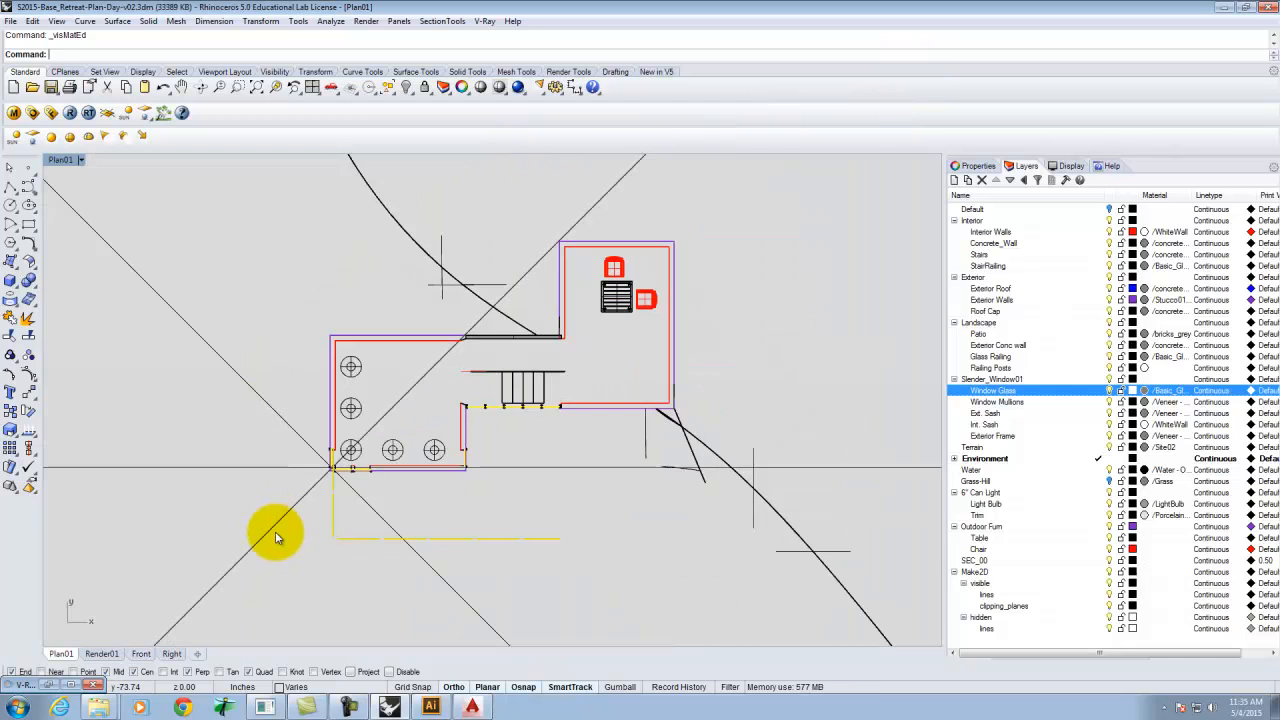
click(277, 538)
click(329, 593)
text(hide)
key(Return)
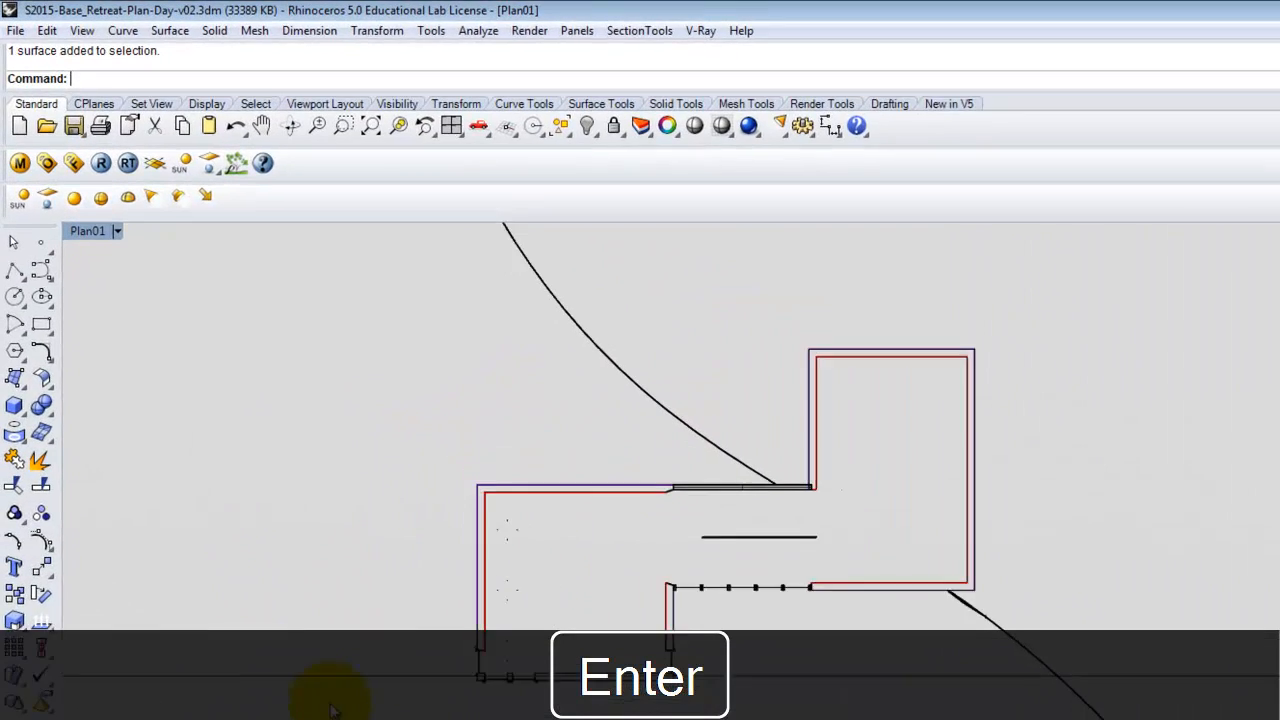
text(Hide)
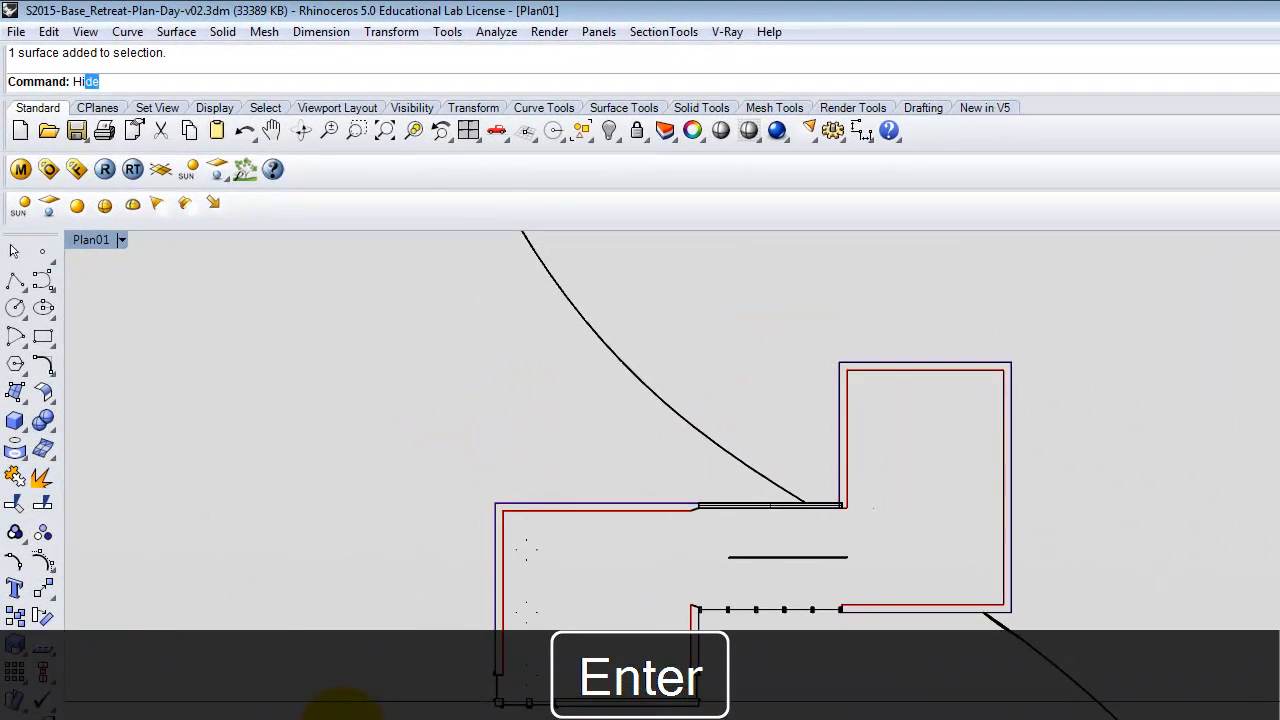
key(Return)
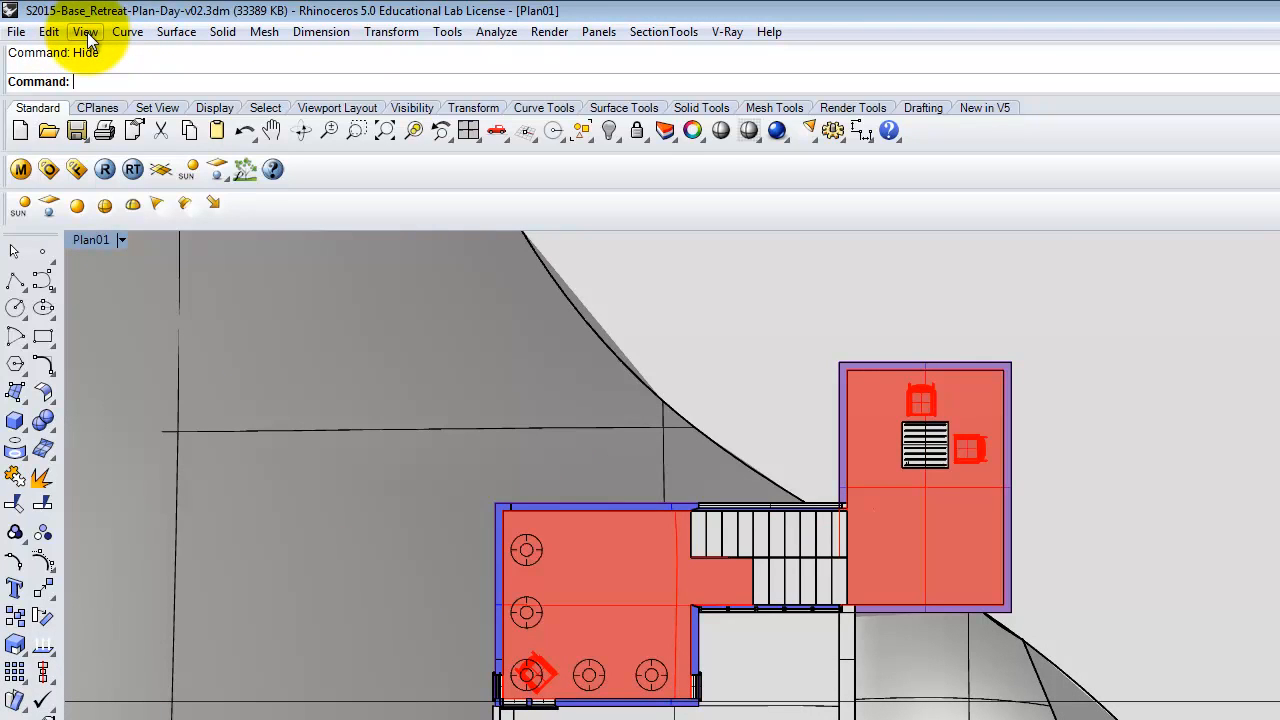
Render the maximized Plan view with V-Ray and close the frame buffer.
click(746, 343)
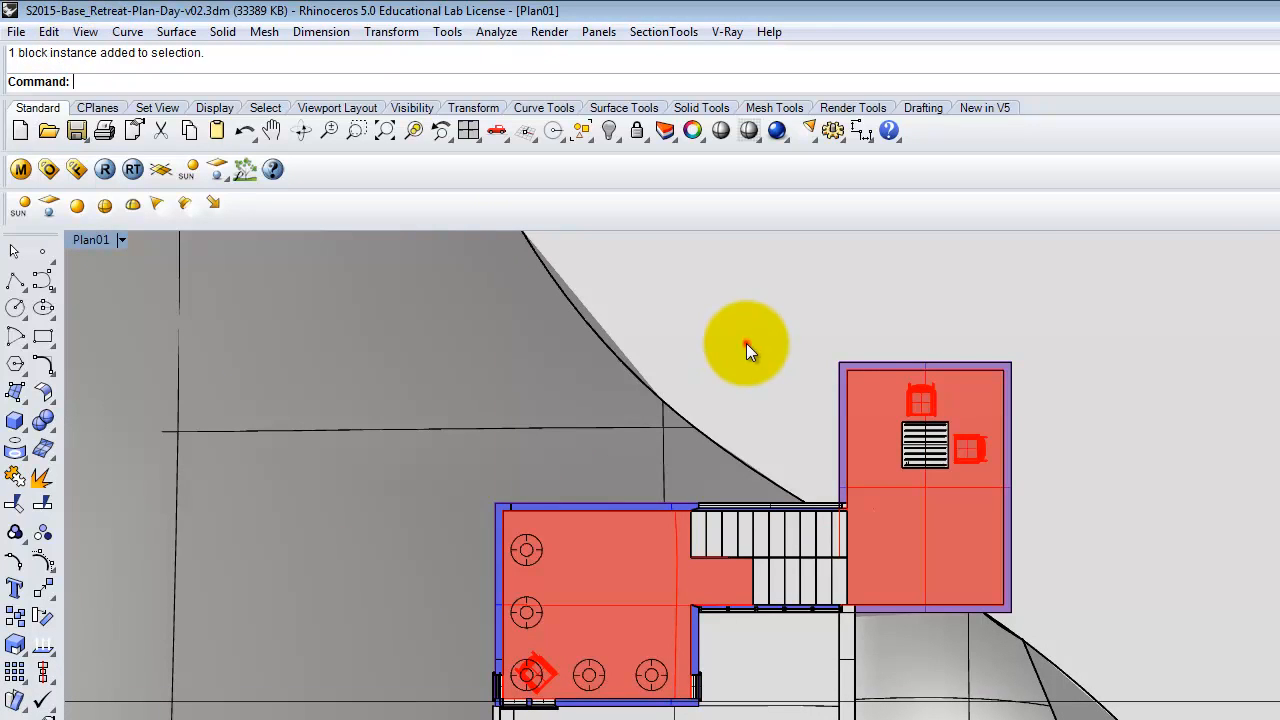
double_click(98, 247)
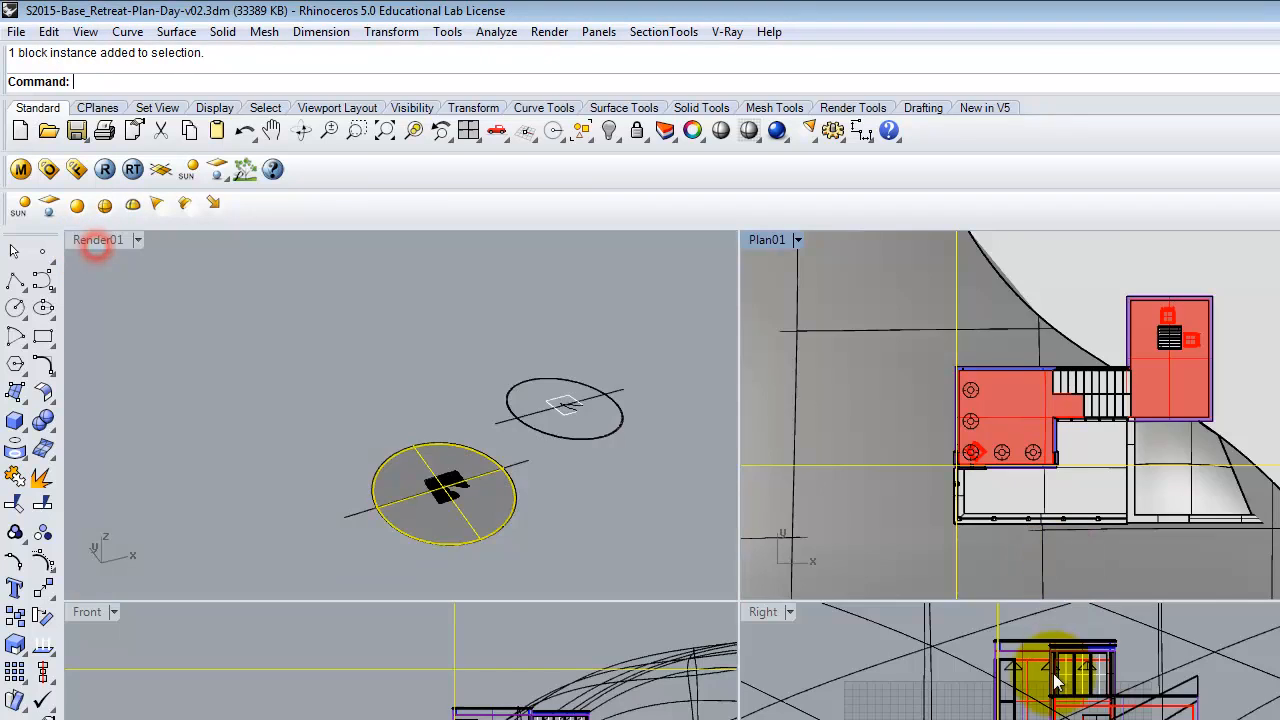
double_click(765, 240)
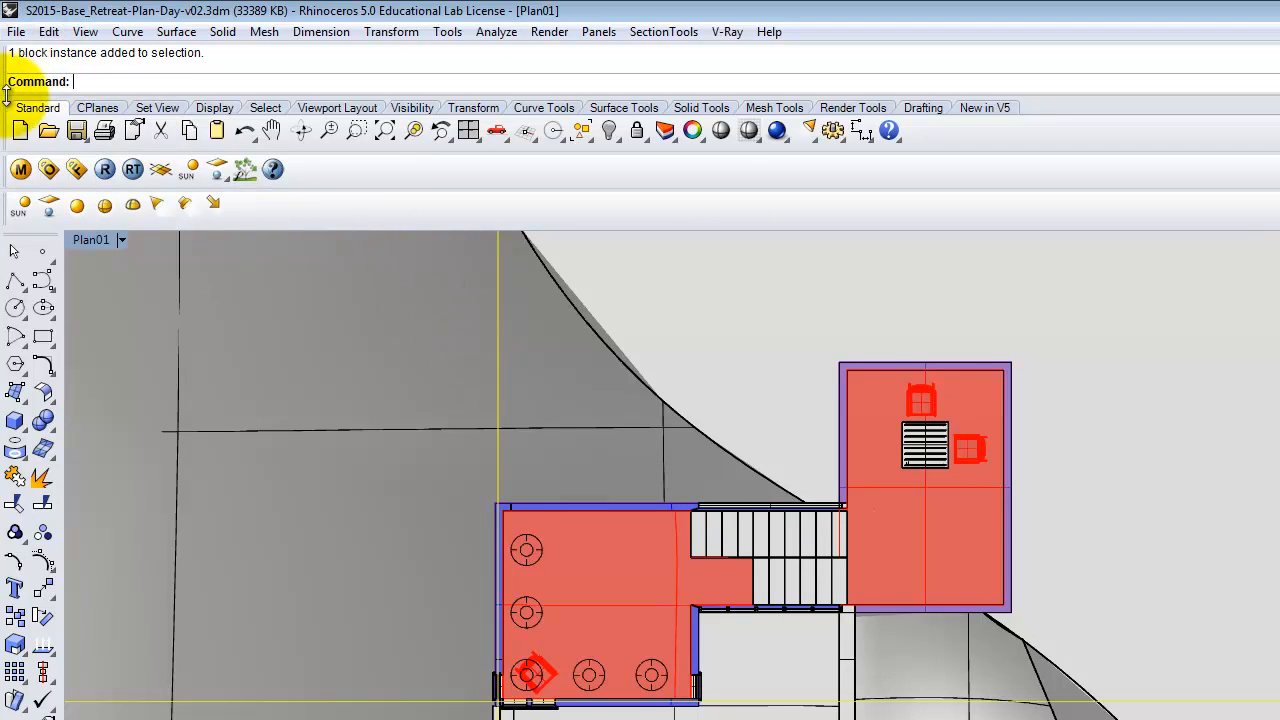
click(120, 240)
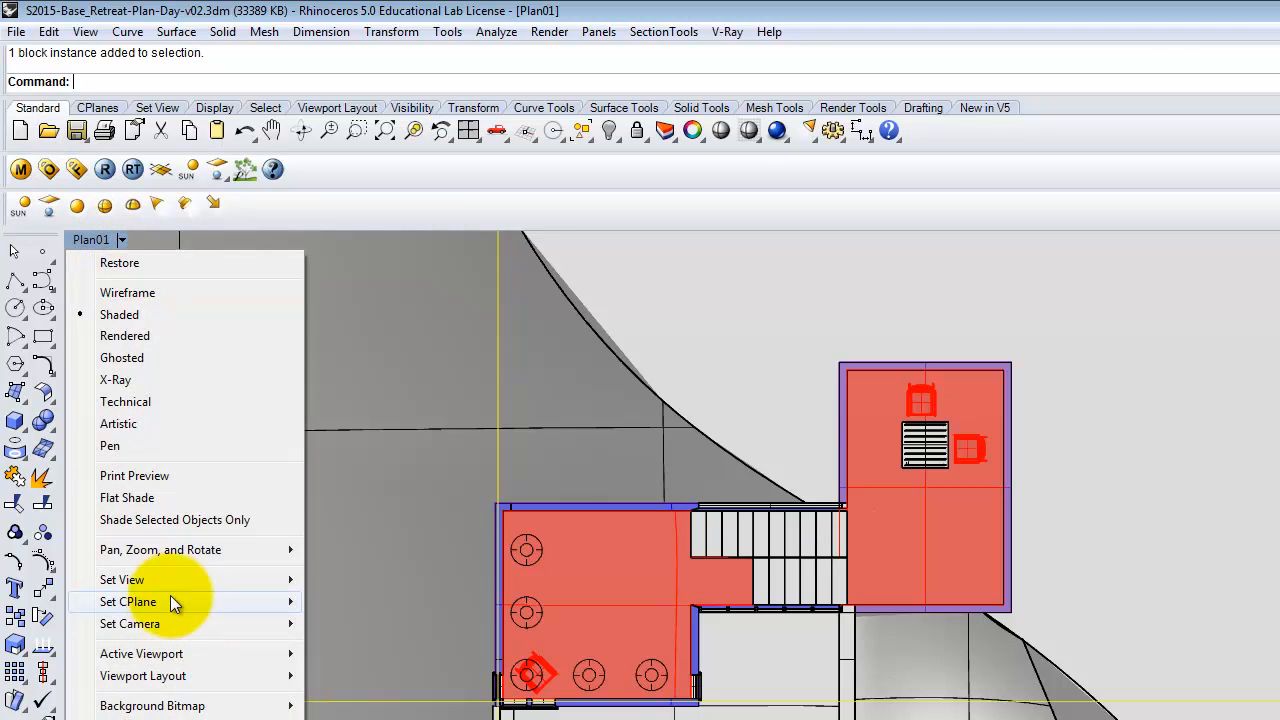
mouse_move(171, 589)
click(390, 718)
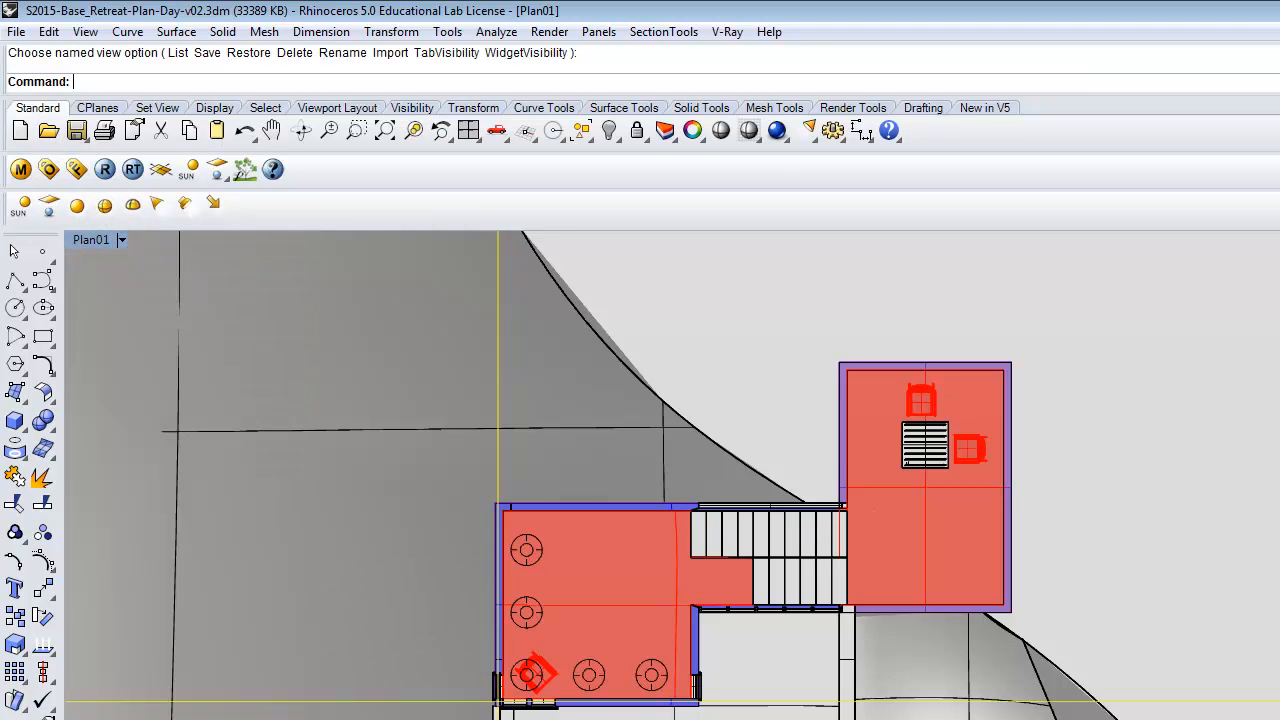
click(96, 176)
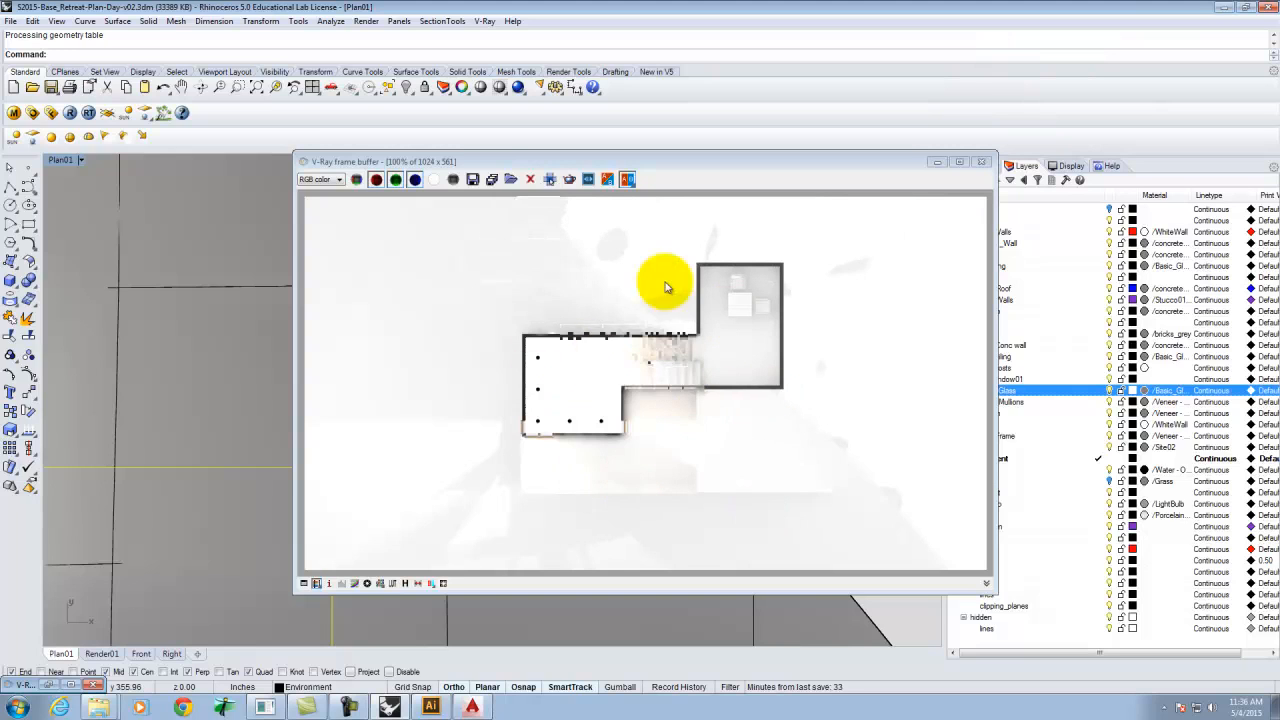
click(981, 162)
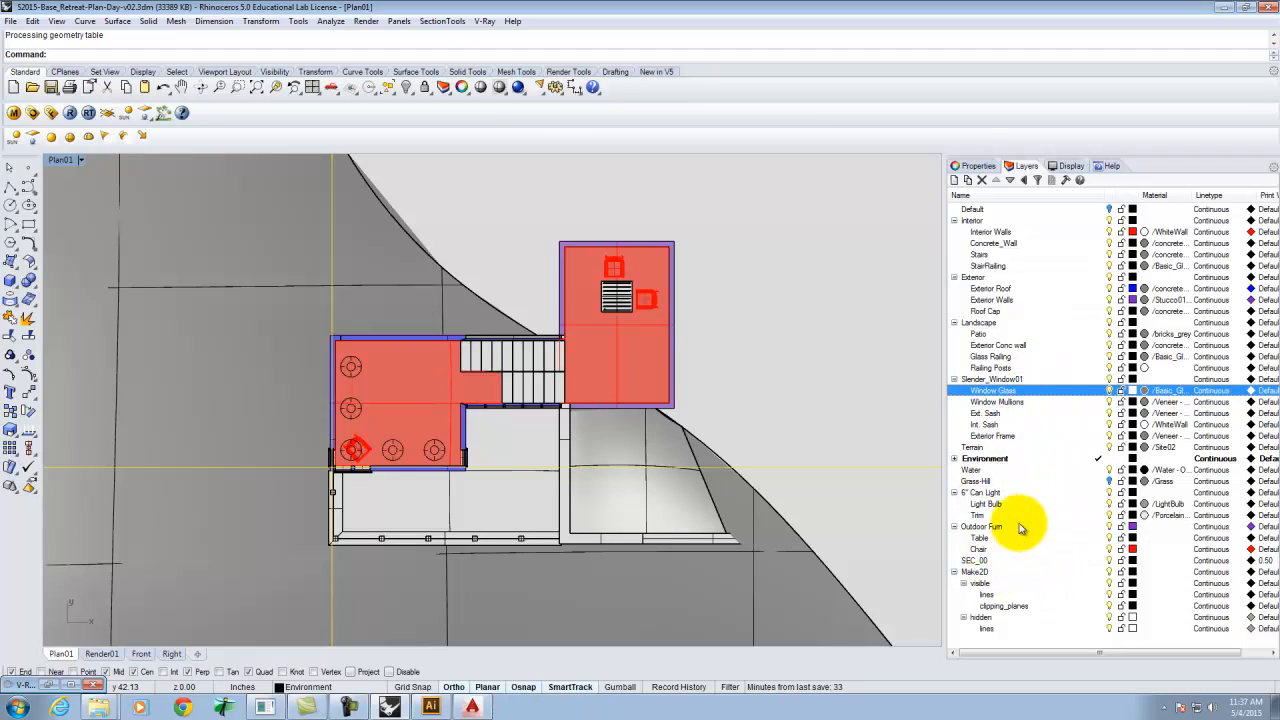
Expand the Environment layer, turn on the Sun sublayer, and re-render the Plan view with V-Ray.
click(955, 459)
click(1100, 468)
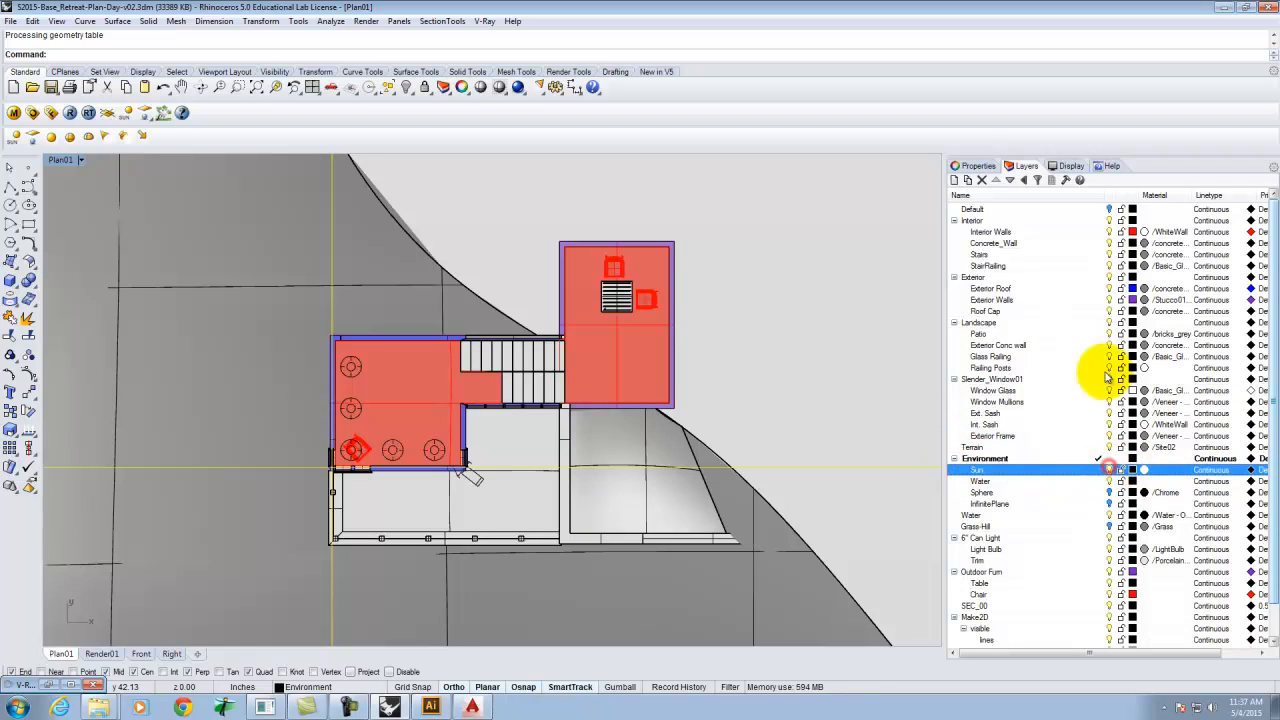
click(70, 112)
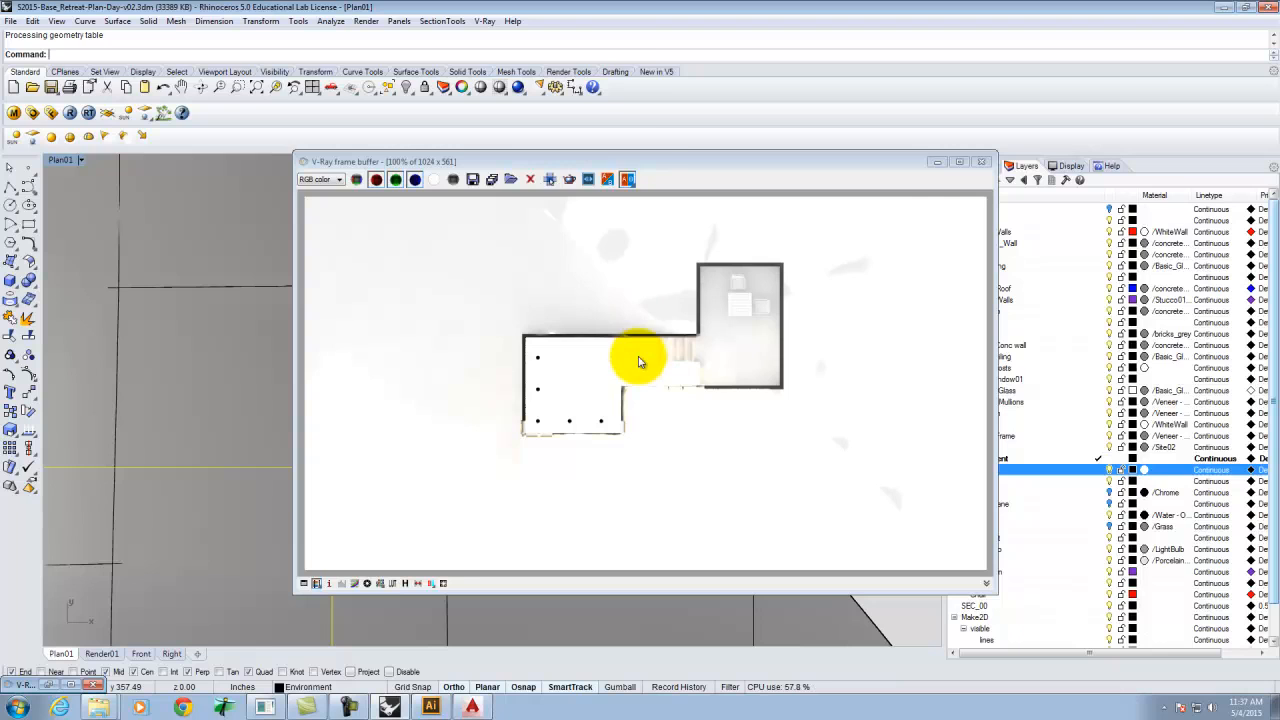
click(985, 164)
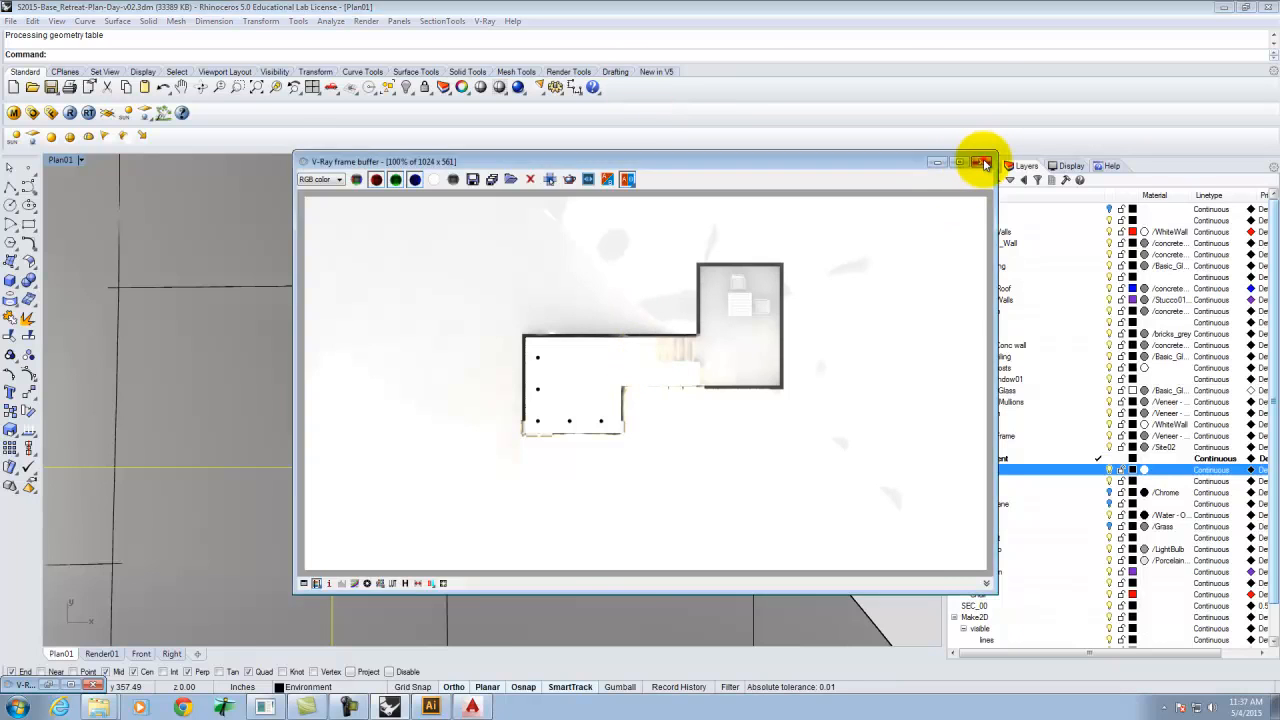
click(985, 164)
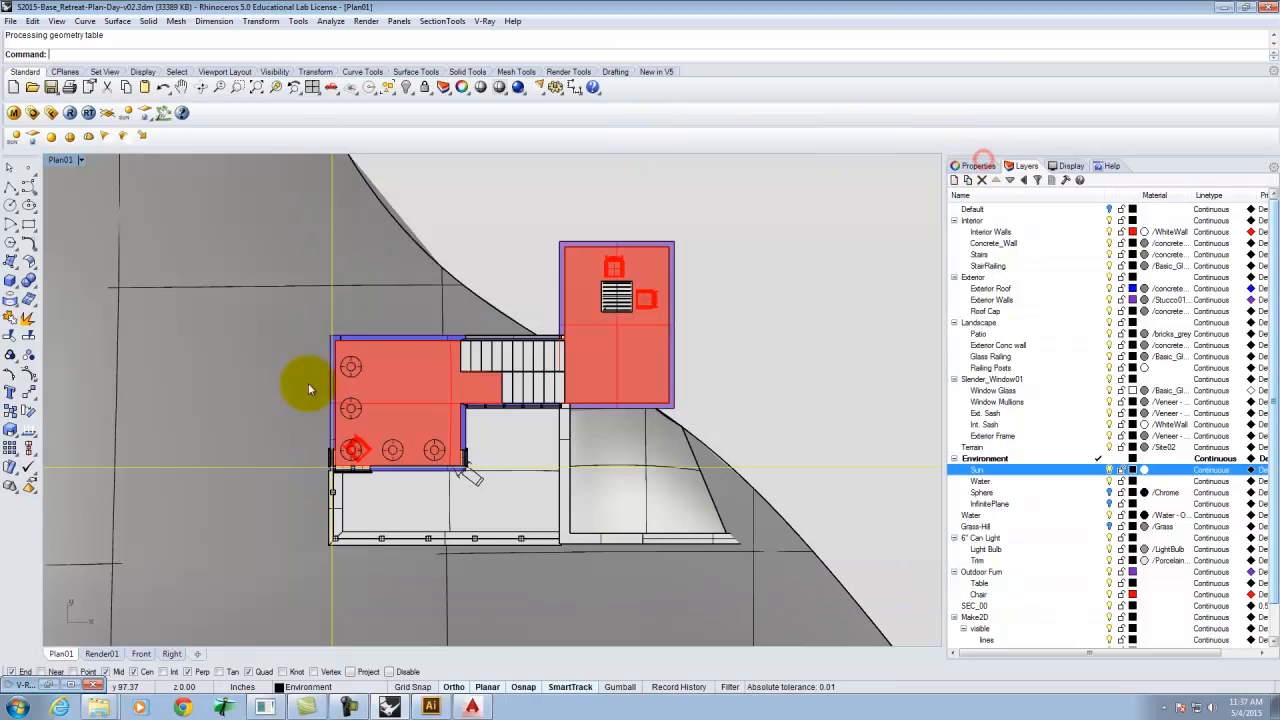
Select the sun light and inspect its Modify Sun azimuth and altitude settings without changing them.
click(480, 487)
click(520, 528)
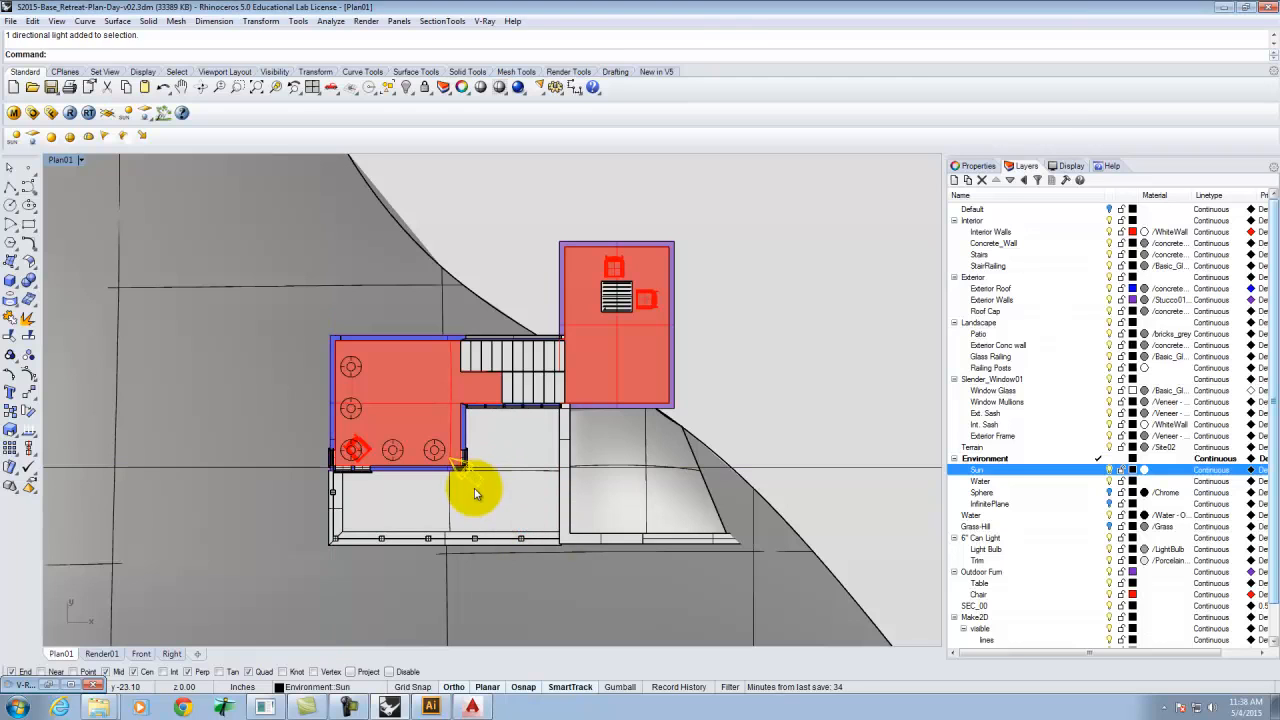
click(970, 166)
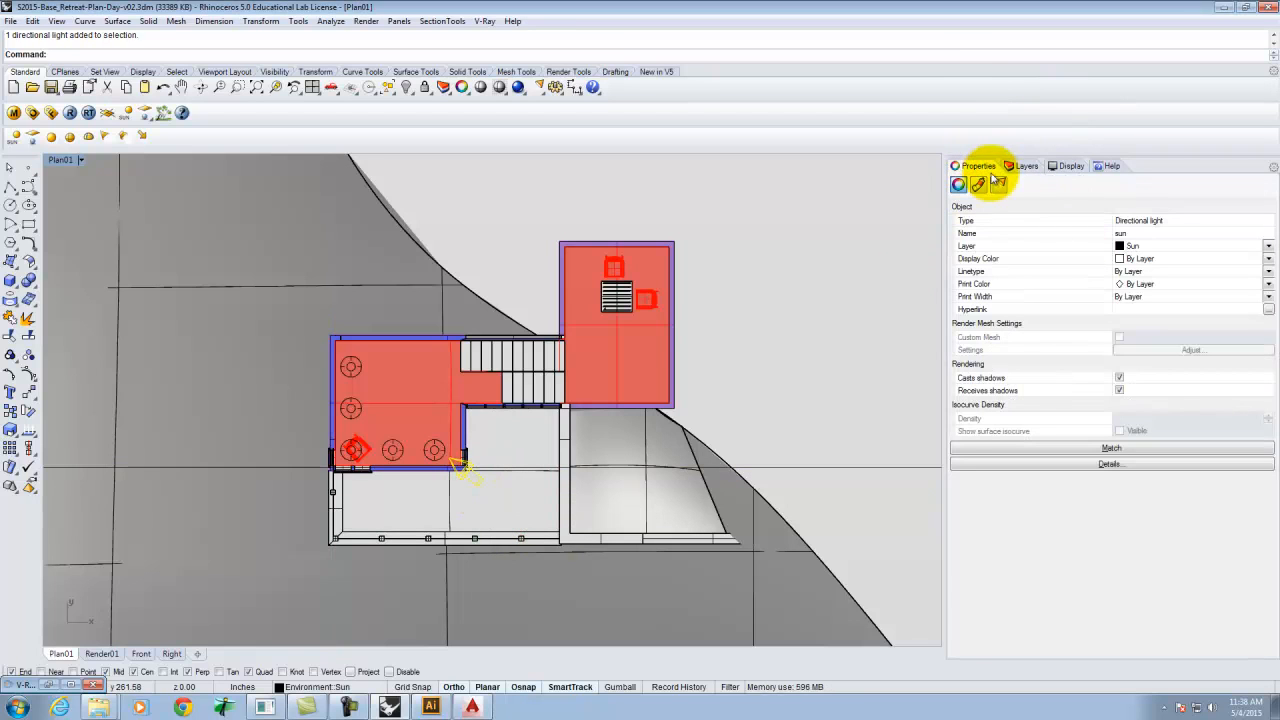
click(1000, 190)
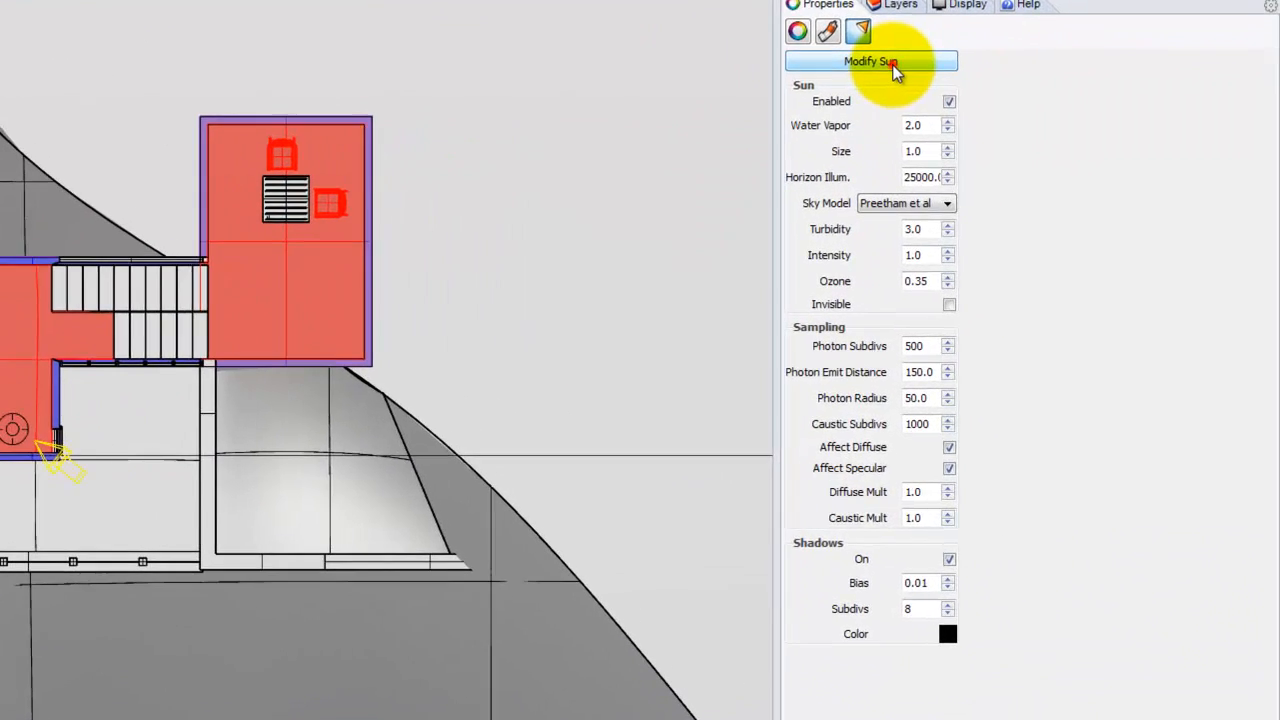
click(1015, 200)
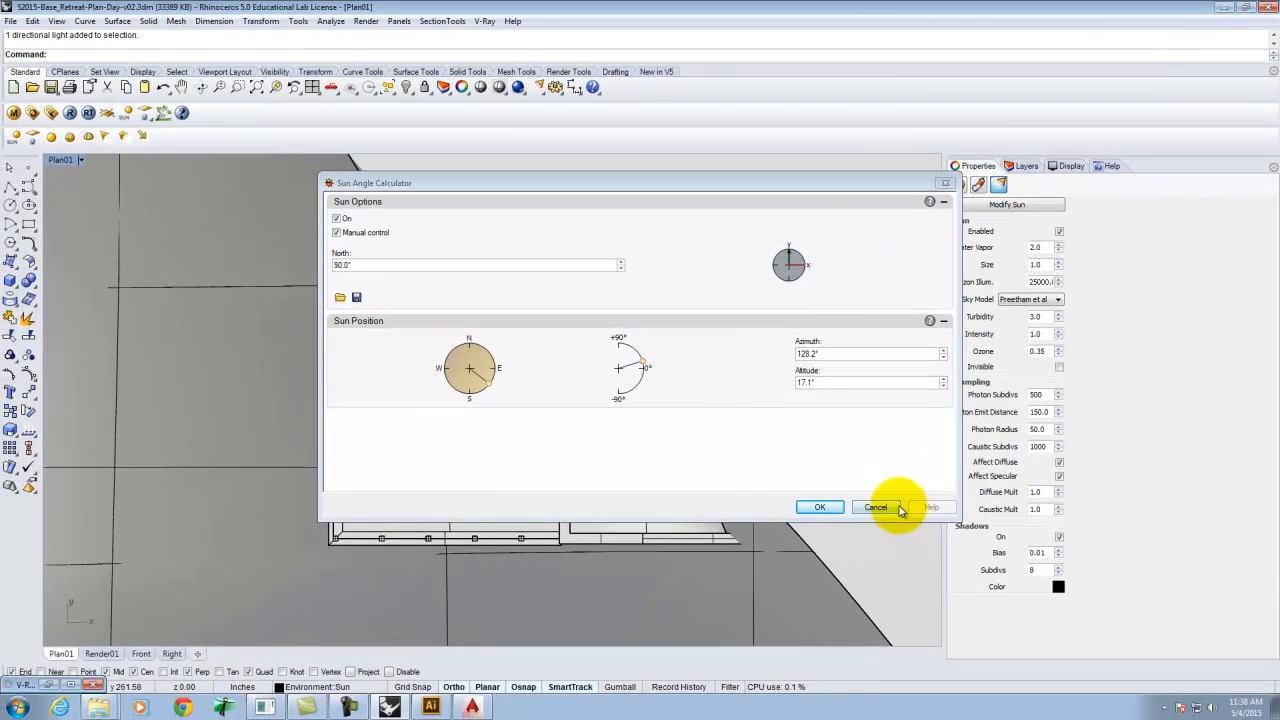
click(673, 514)
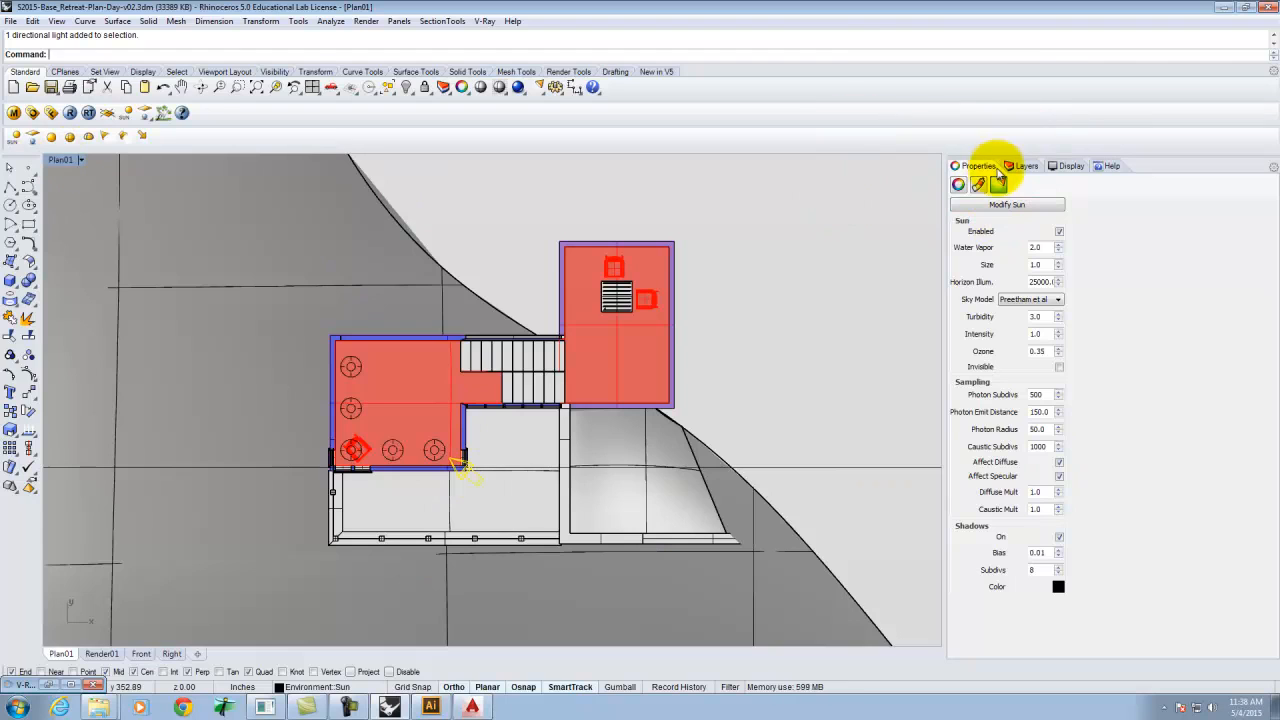
Return to the layer list and toggle the Sun layer's visibility.
click(958, 184)
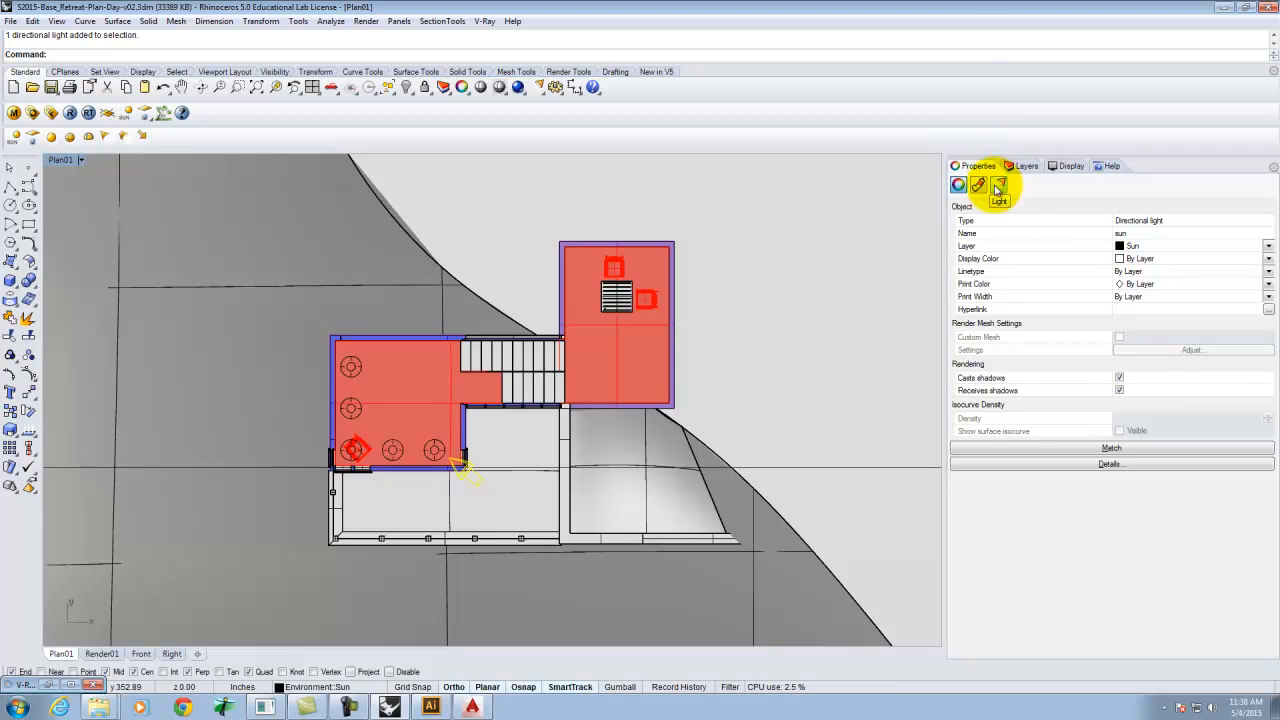
click(1026, 166)
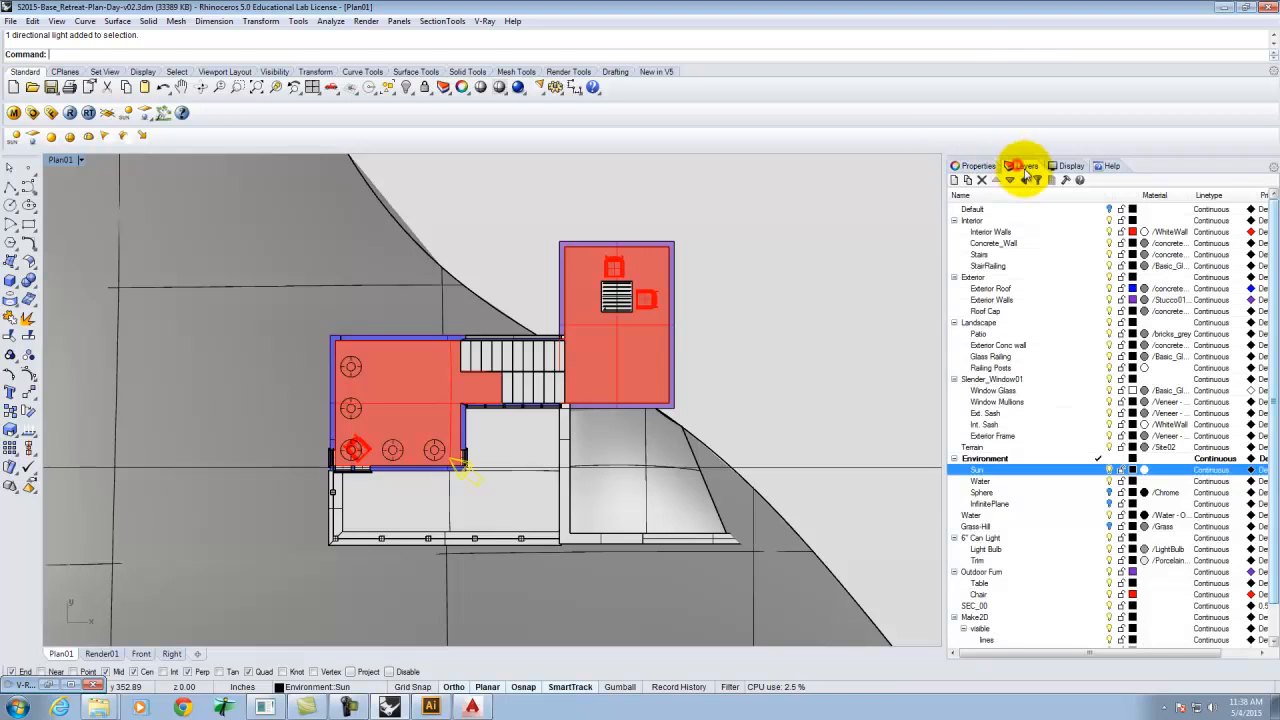
click(1108, 470)
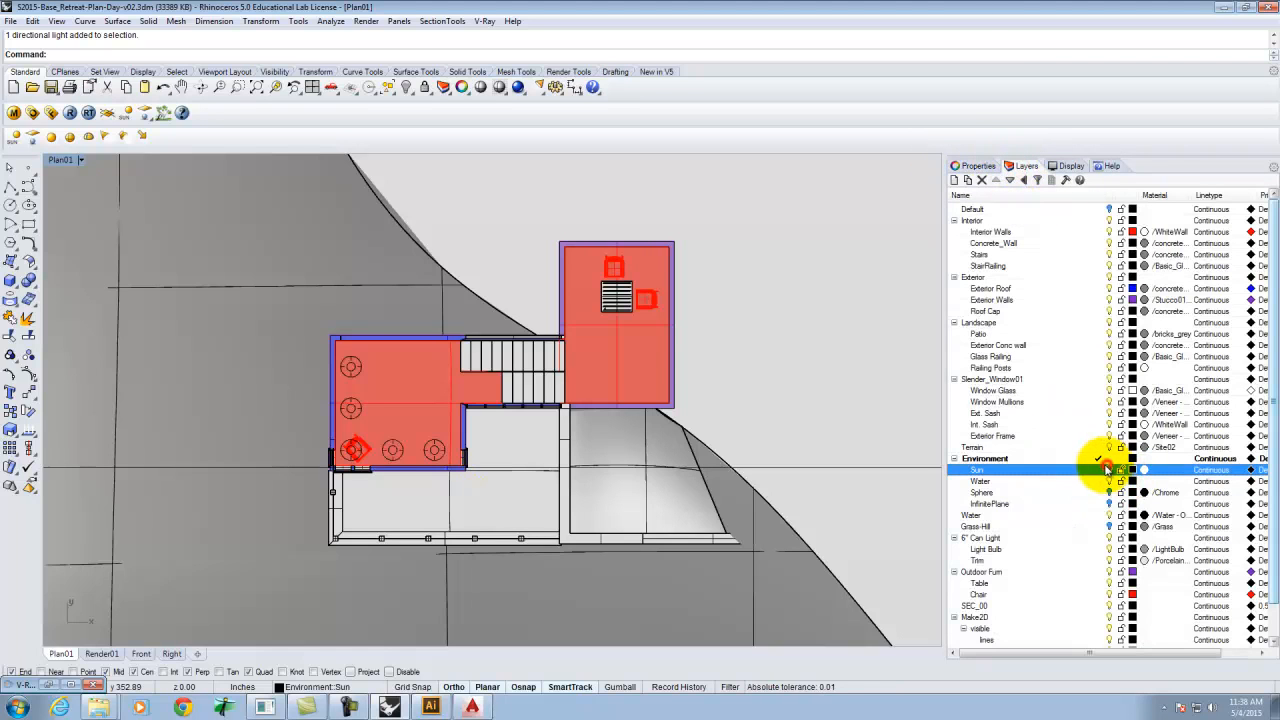
Maximize the Render view and draw a two-point polyline from the wall edge to the midpoint beside the stair enclosure.
double_click(57, 162)
double_click(63, 160)
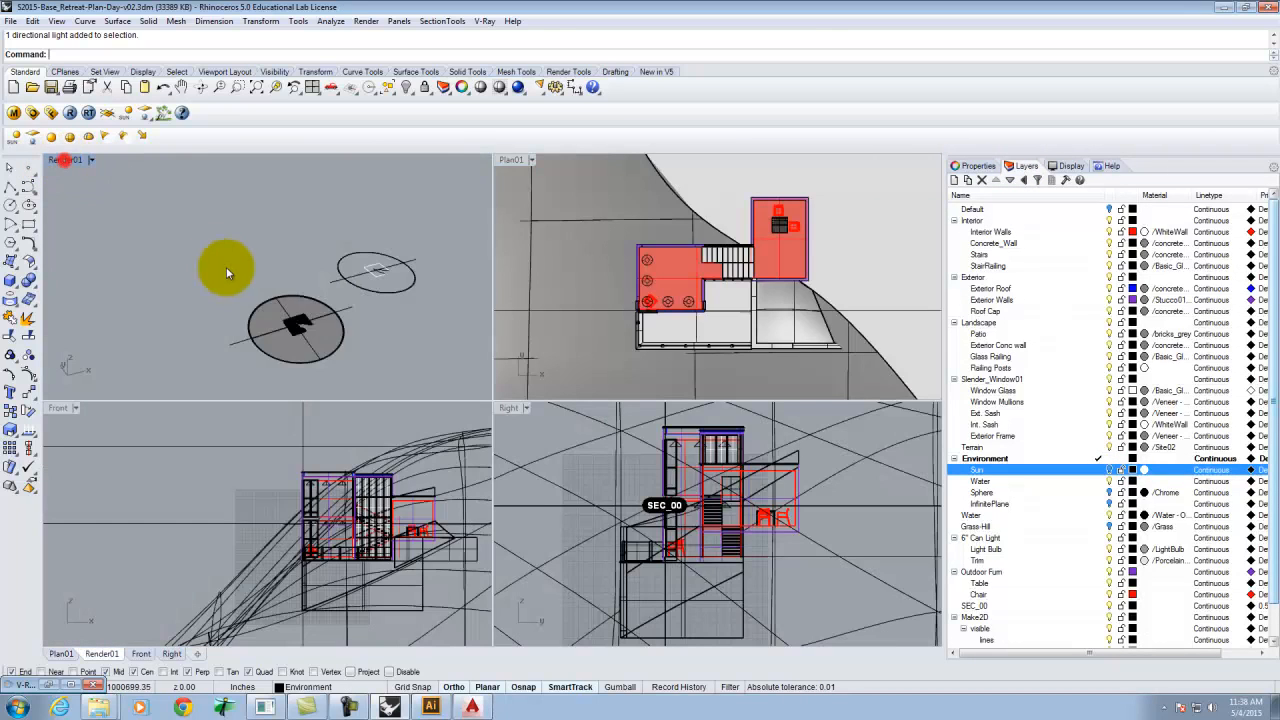
scroll(492, 466, up, 10)
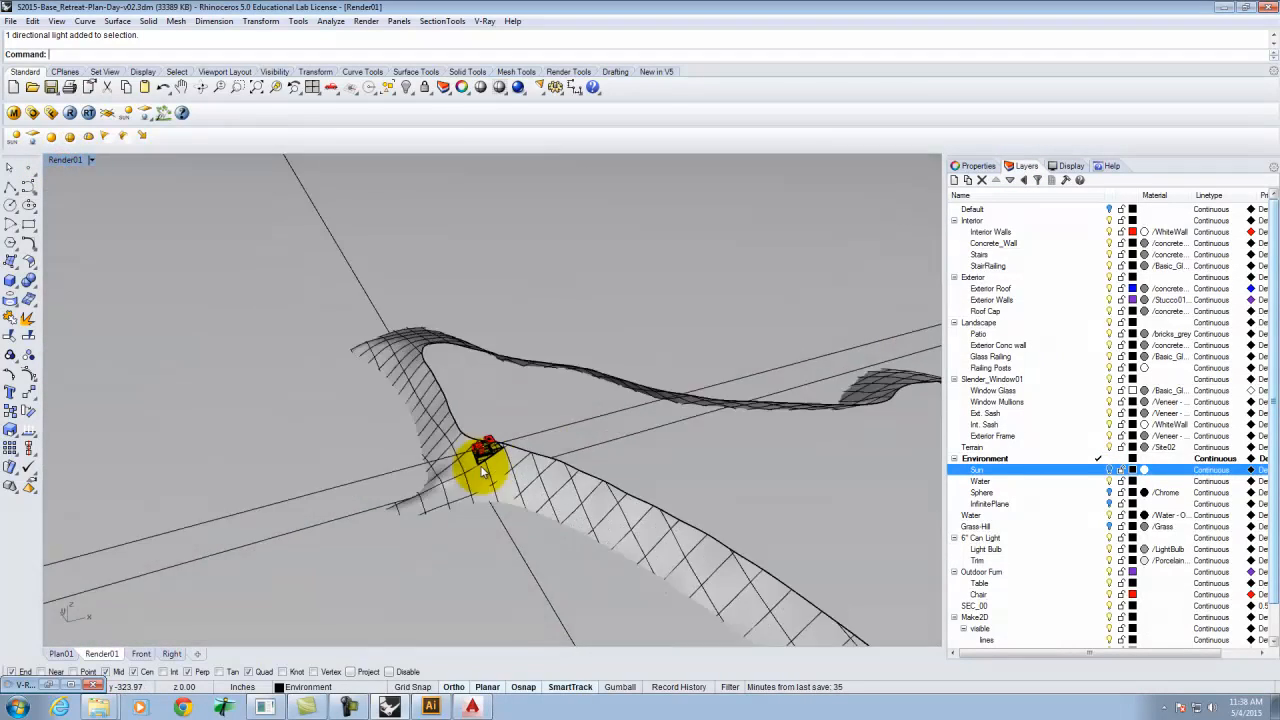
scroll(503, 433, up, 4)
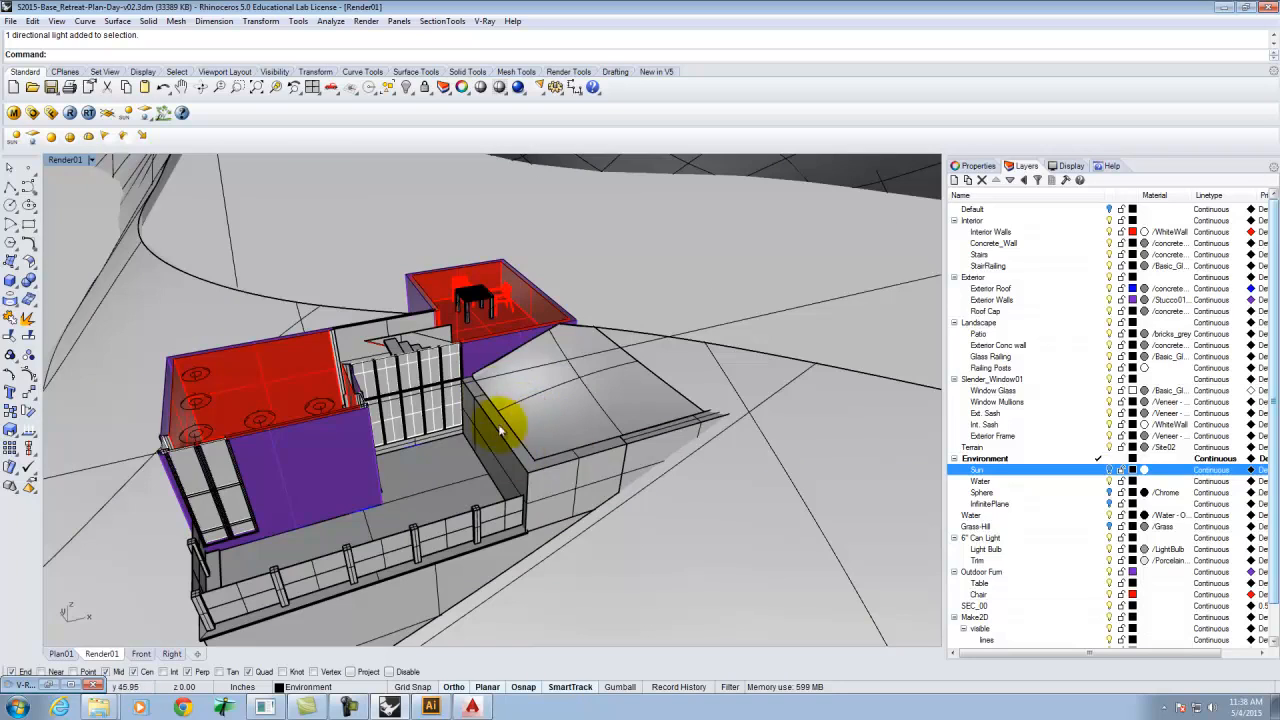
click(9, 189)
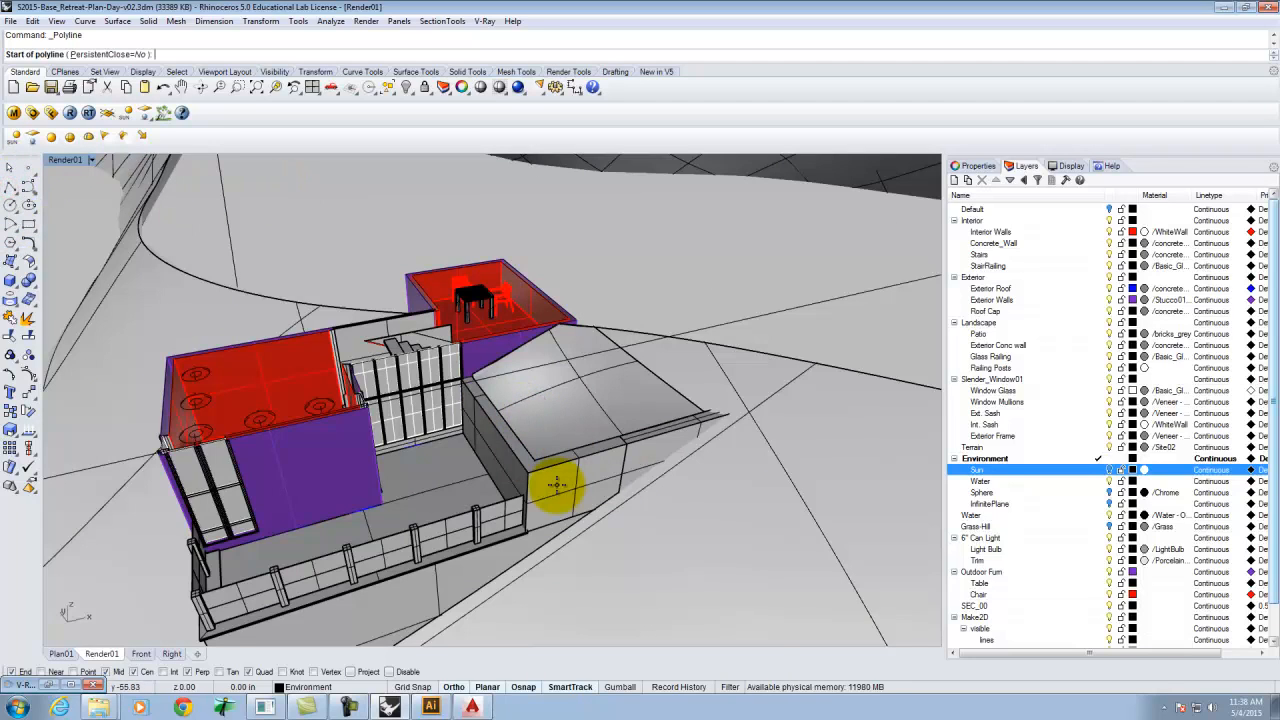
click(528, 476)
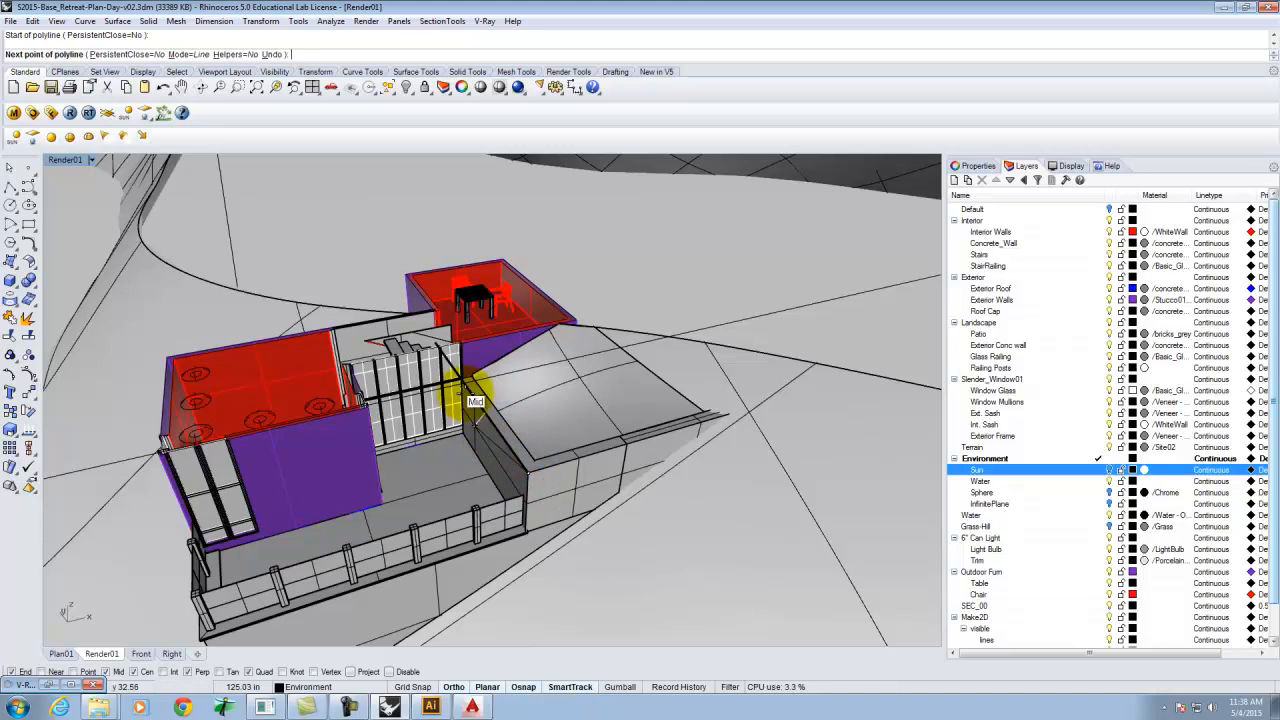
click(485, 405)
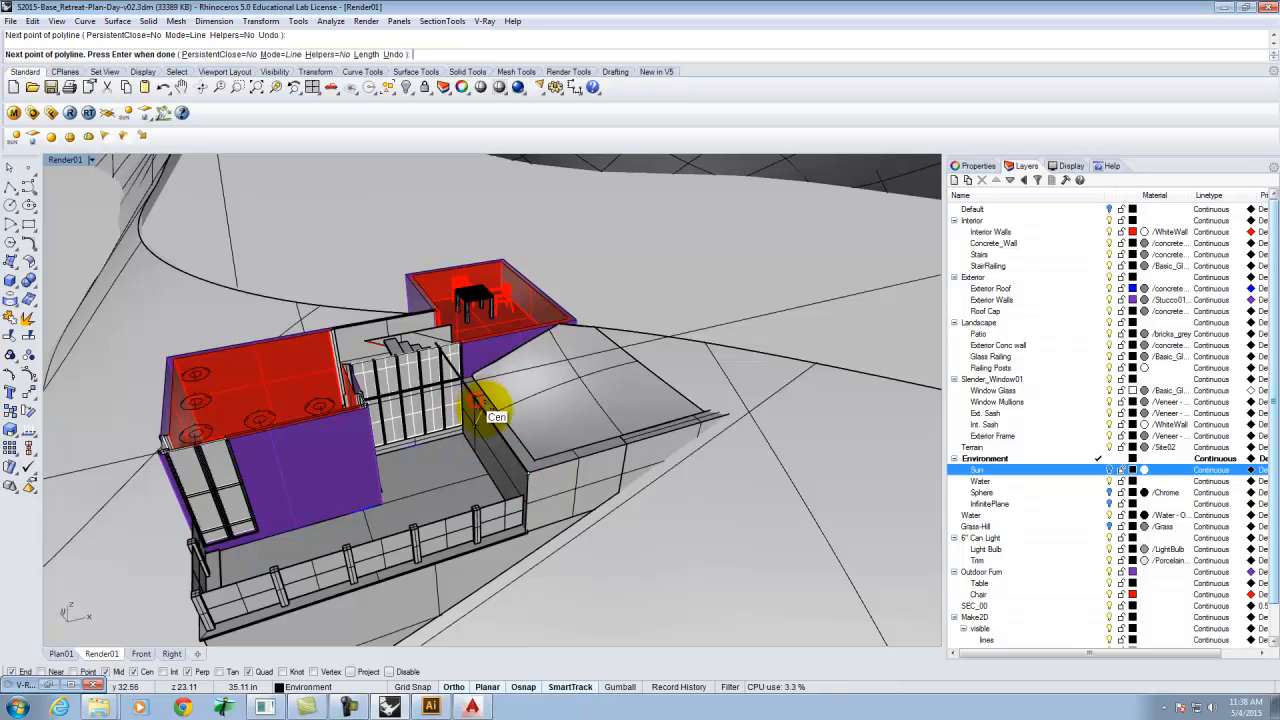
key(Return)
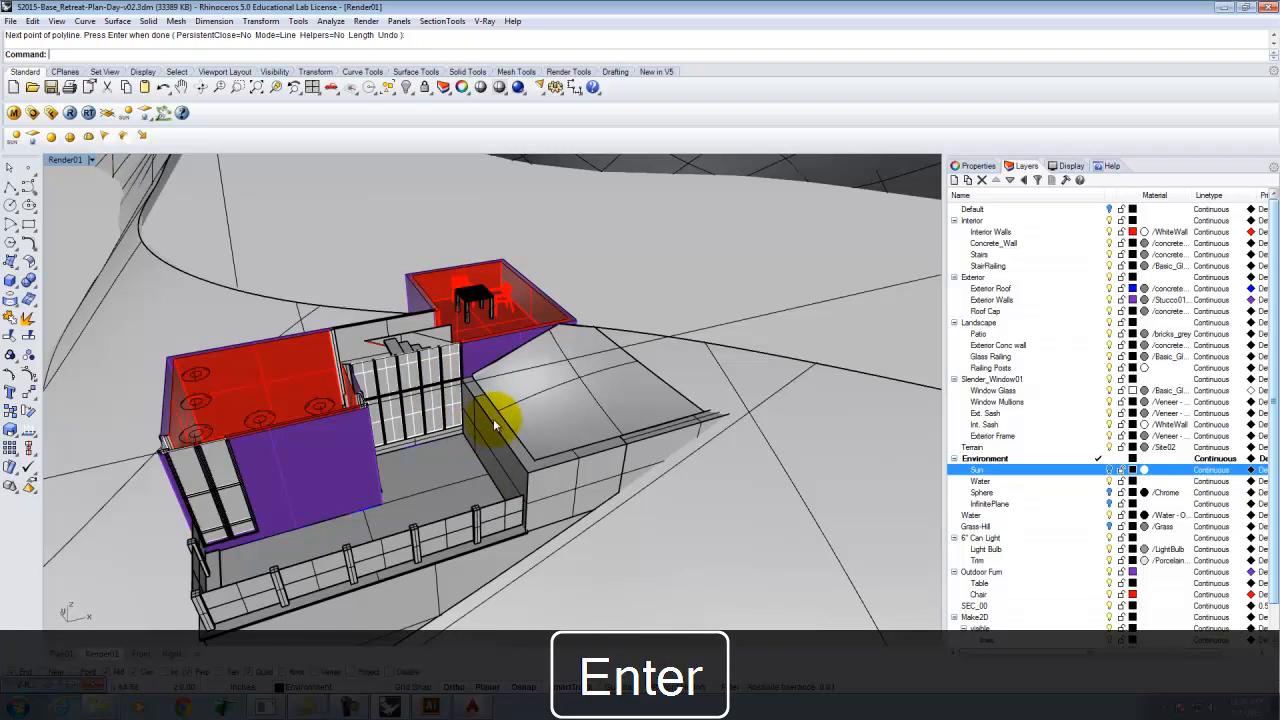
Select the new polyline and rotate it 128.2° about its endpoint at the wall.
click(489, 418)
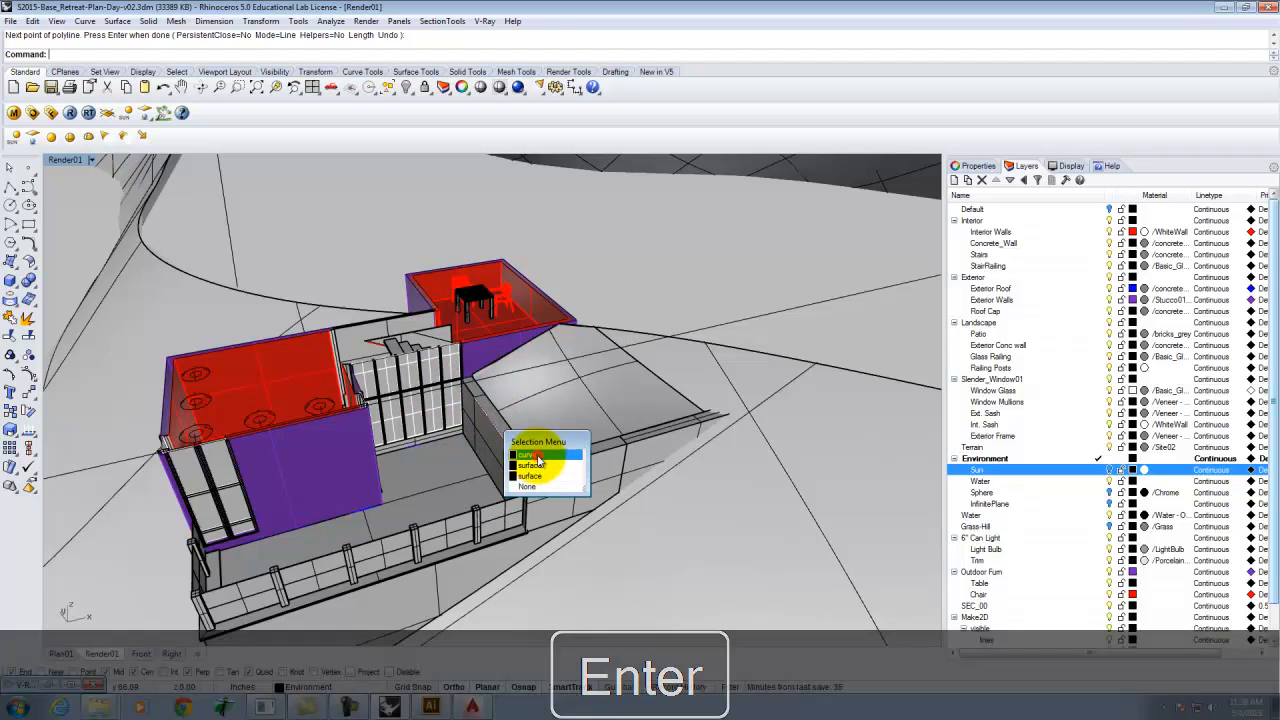
click(540, 450)
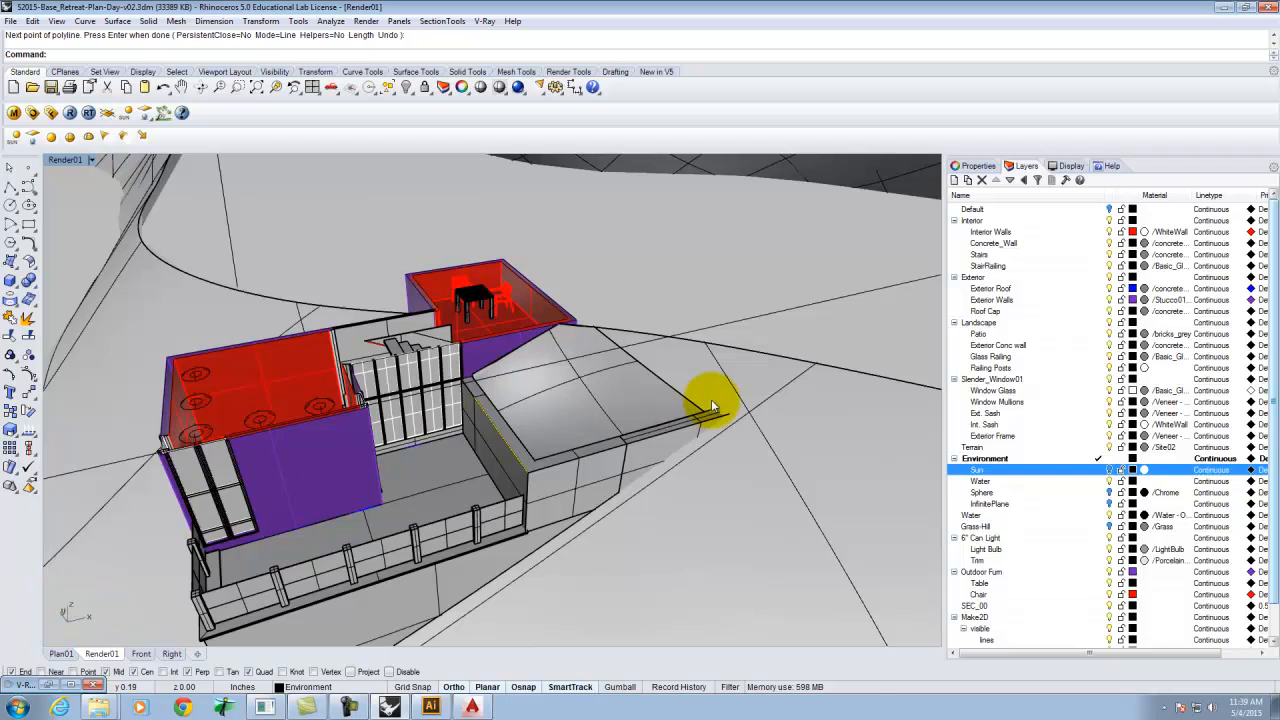
text(otate)
key(Return)
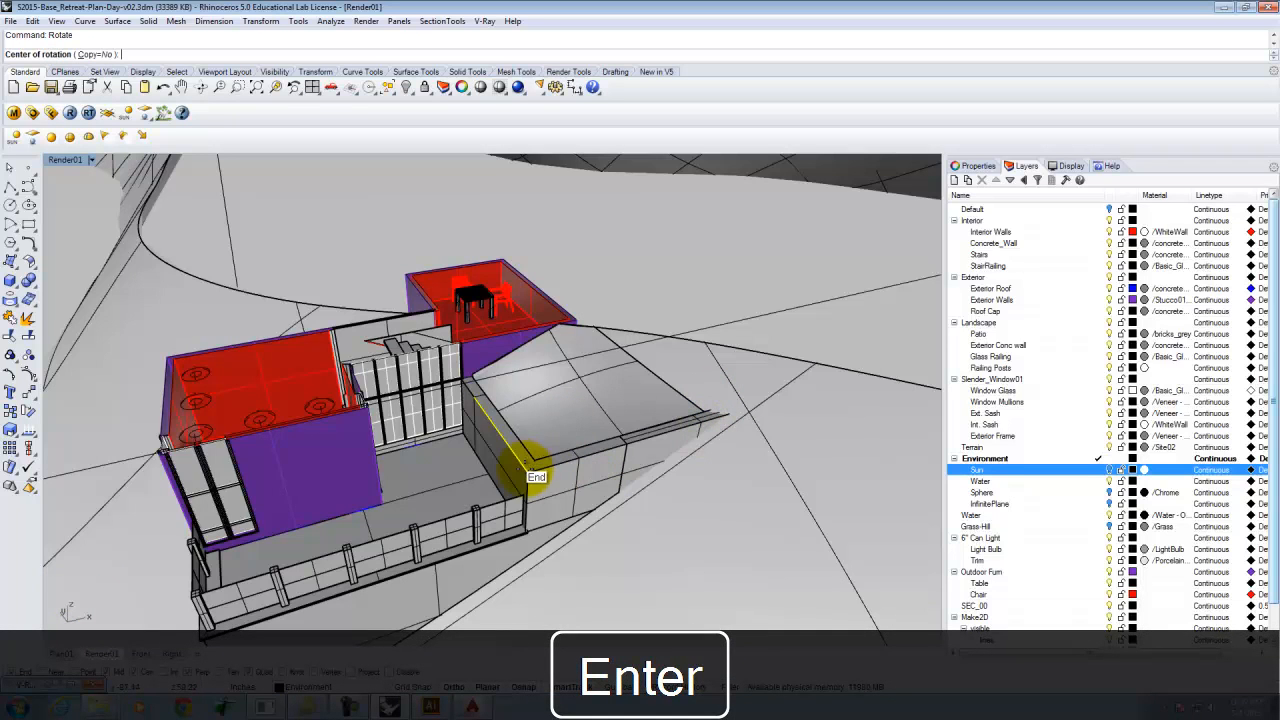
click(528, 470)
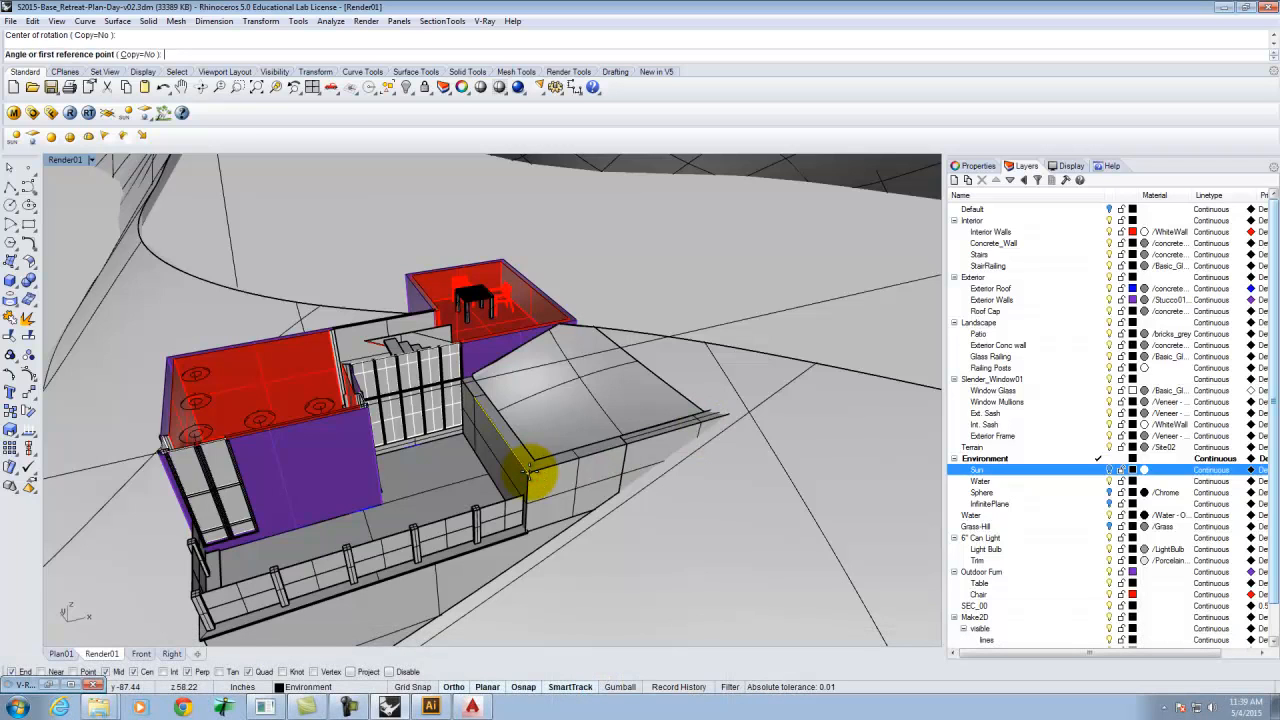
text(128.2)
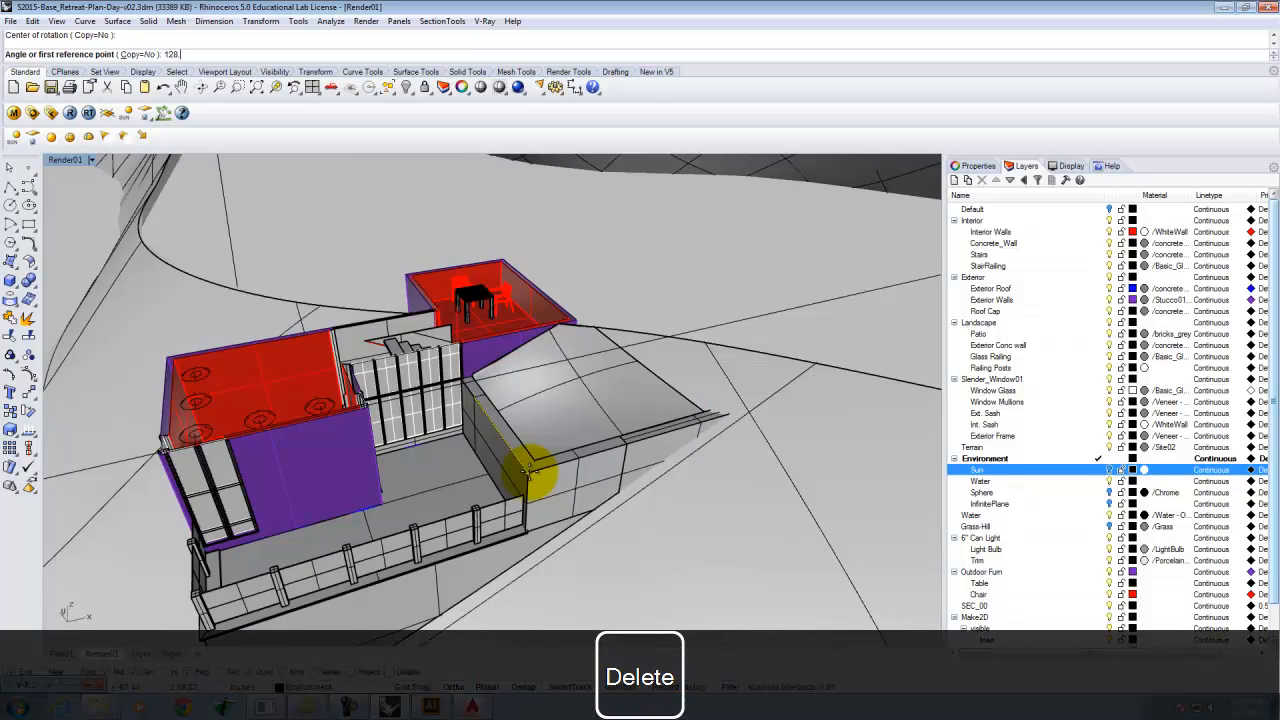
key(Return)
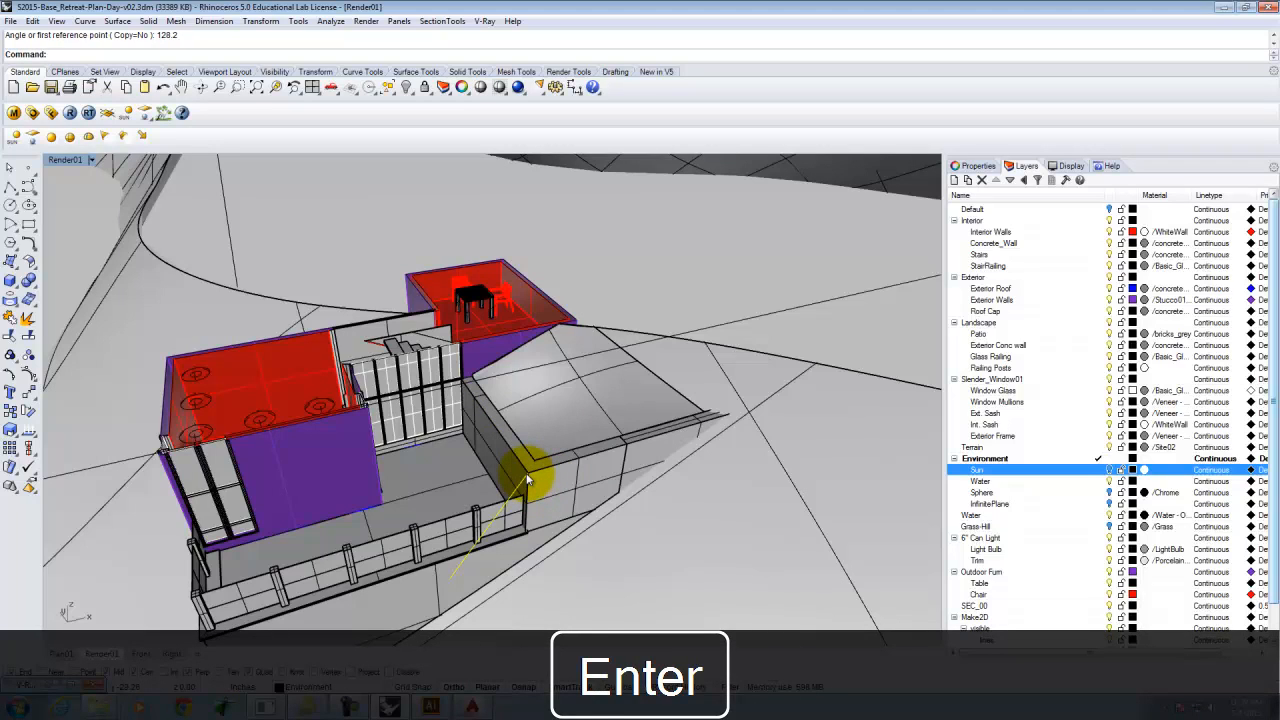
Undo that rotation and try rotating the polyline -128.2° about the same endpoint instead.
key(ctrl+z)
right_click(527, 475)
click(528, 473)
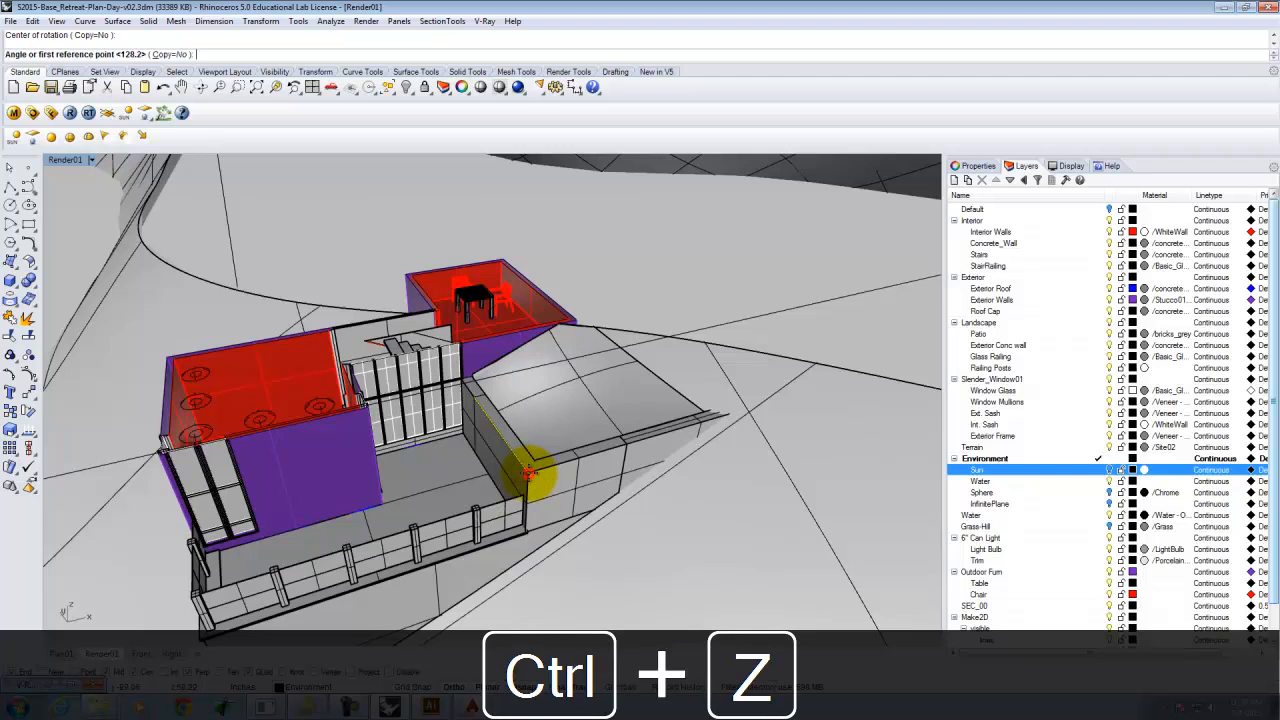
text(-)
text(8.2)
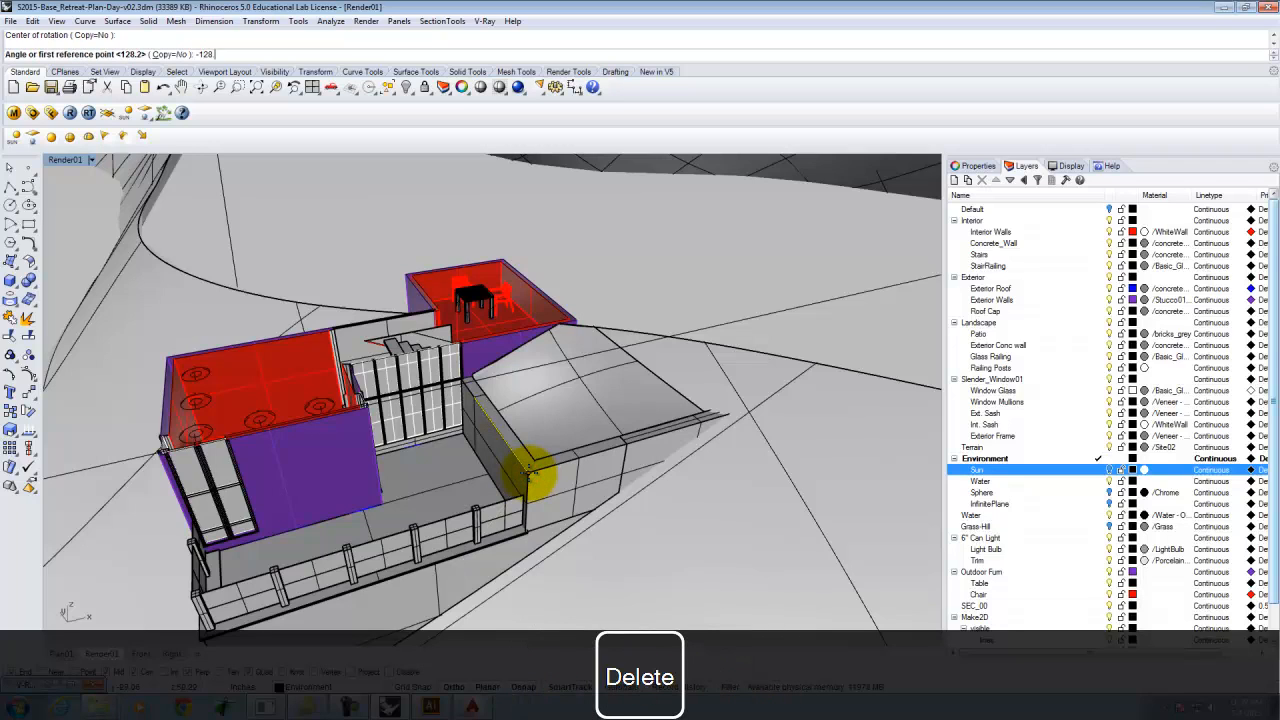
key(Return)
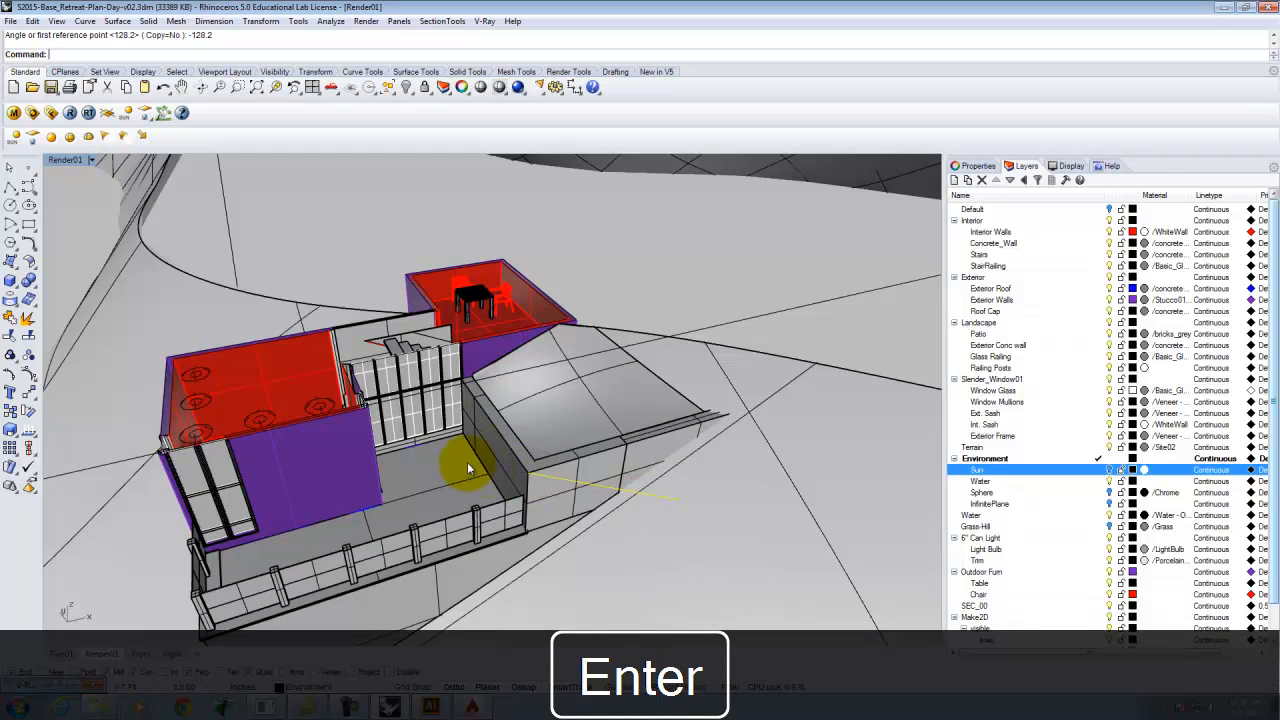
text(Rotate3d)
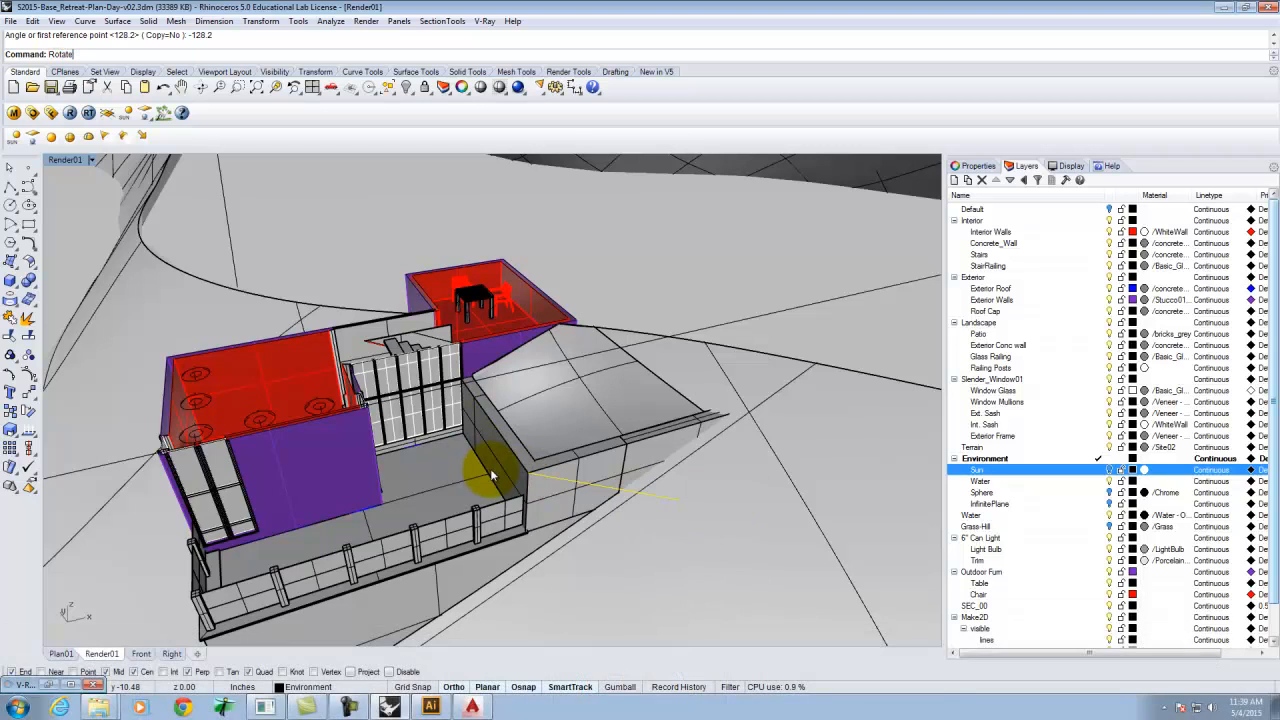
key(Escape)
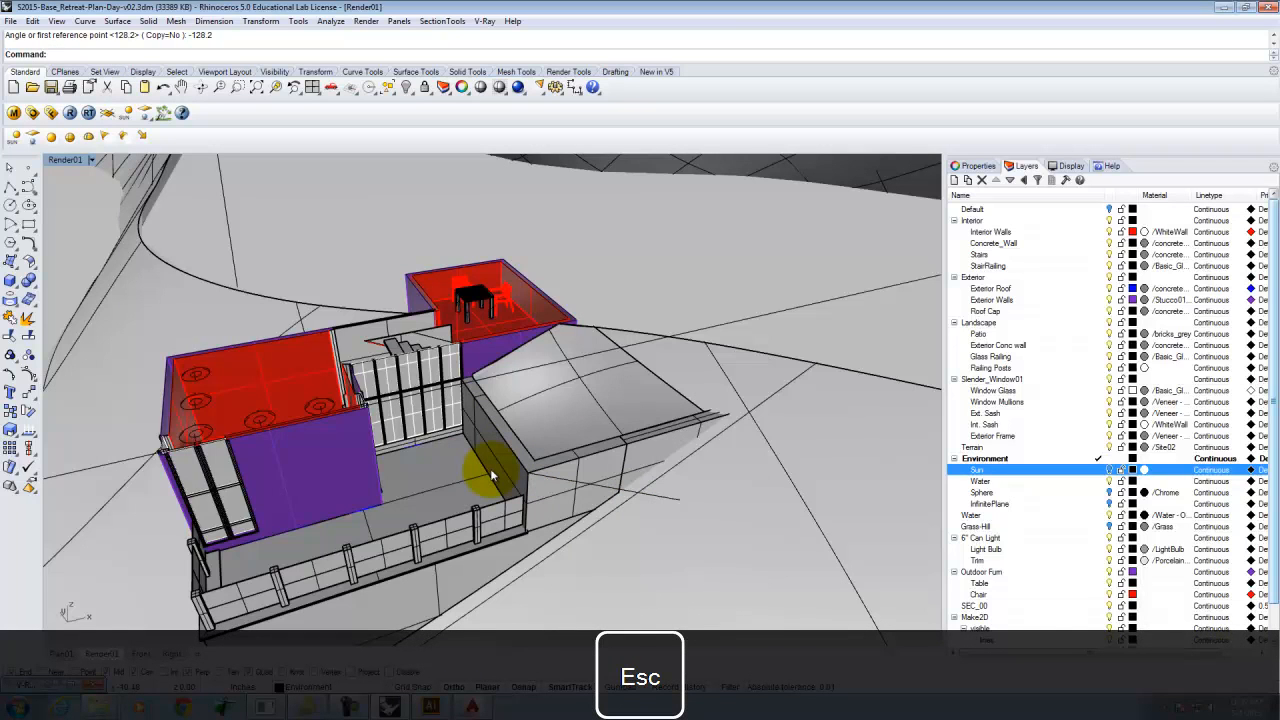
key(ctrl+z)
Try a 3D rotation of the polyline by 17.1° about an axis along the wall edge at its endpoint.
text(Rotate3d)
key(Return)
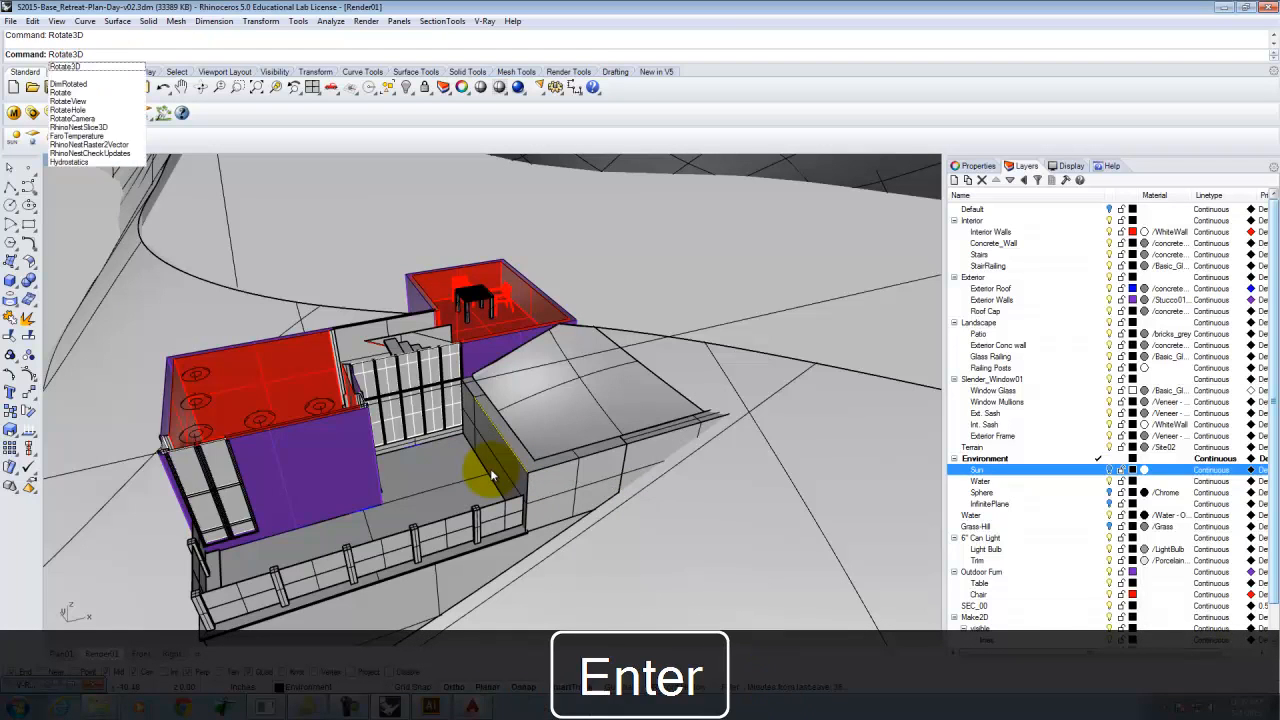
click(530, 472)
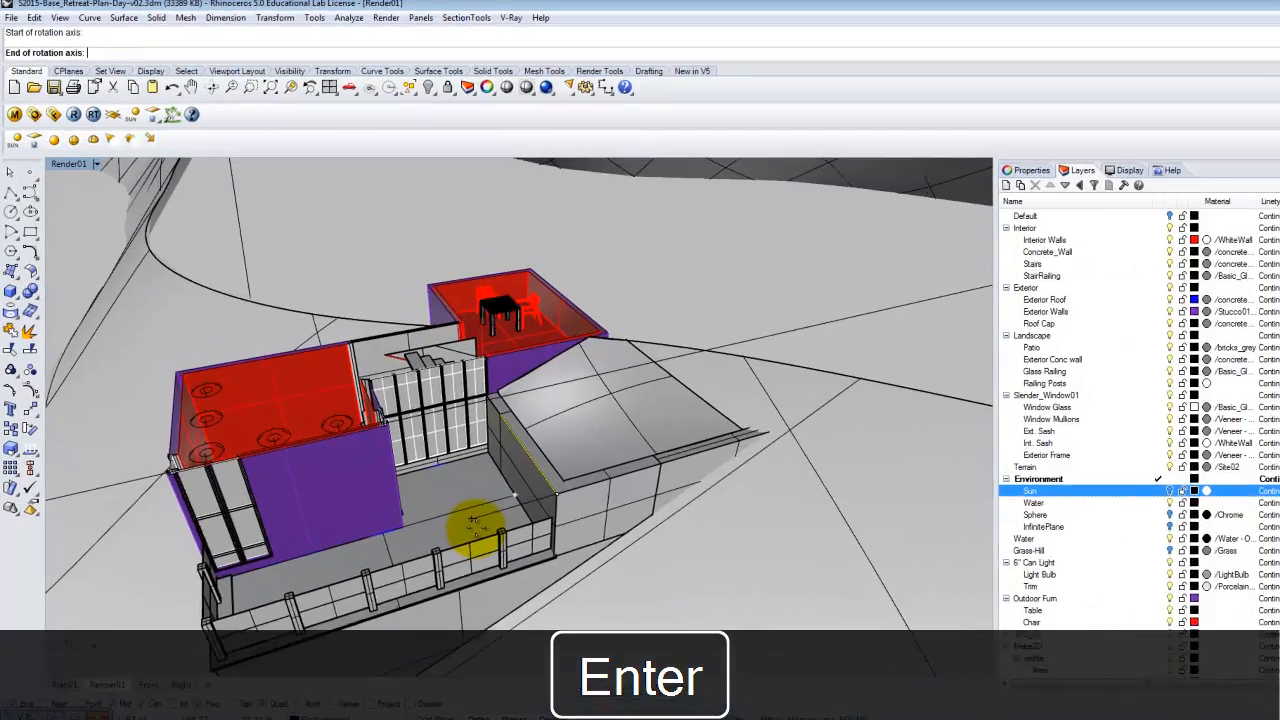
click(491, 397)
click(670, 527)
text(17.)
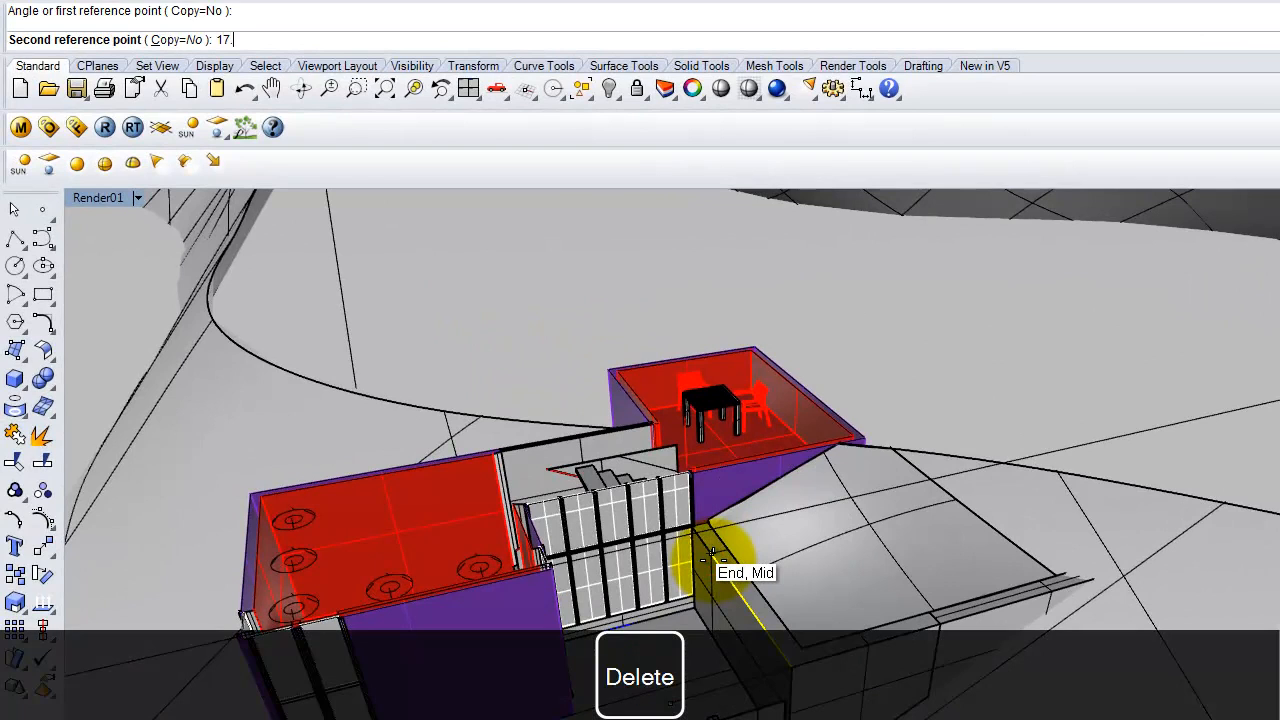
text(1)
key(Return)
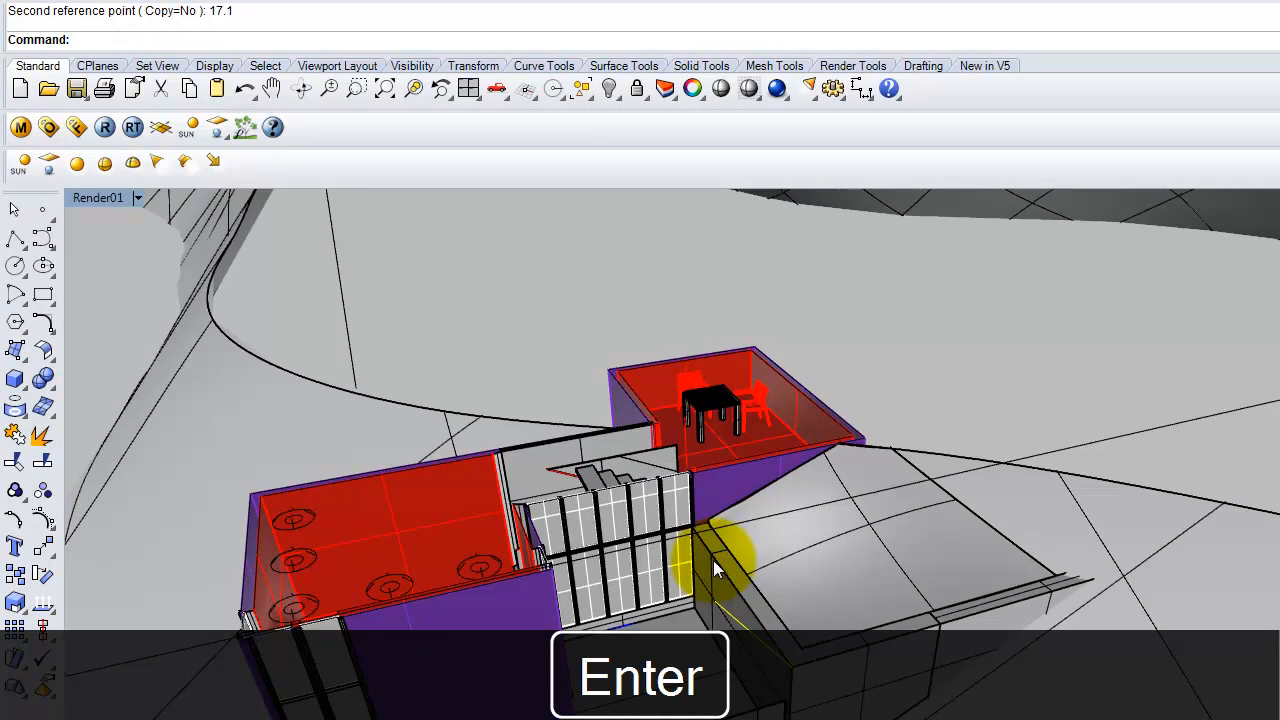
key(ctrl+z)
Tilt the polyline -17.1° with a 3D rotation about an axis through its wall endpoint.
right_click(797, 664)
click(793, 666)
click(718, 689)
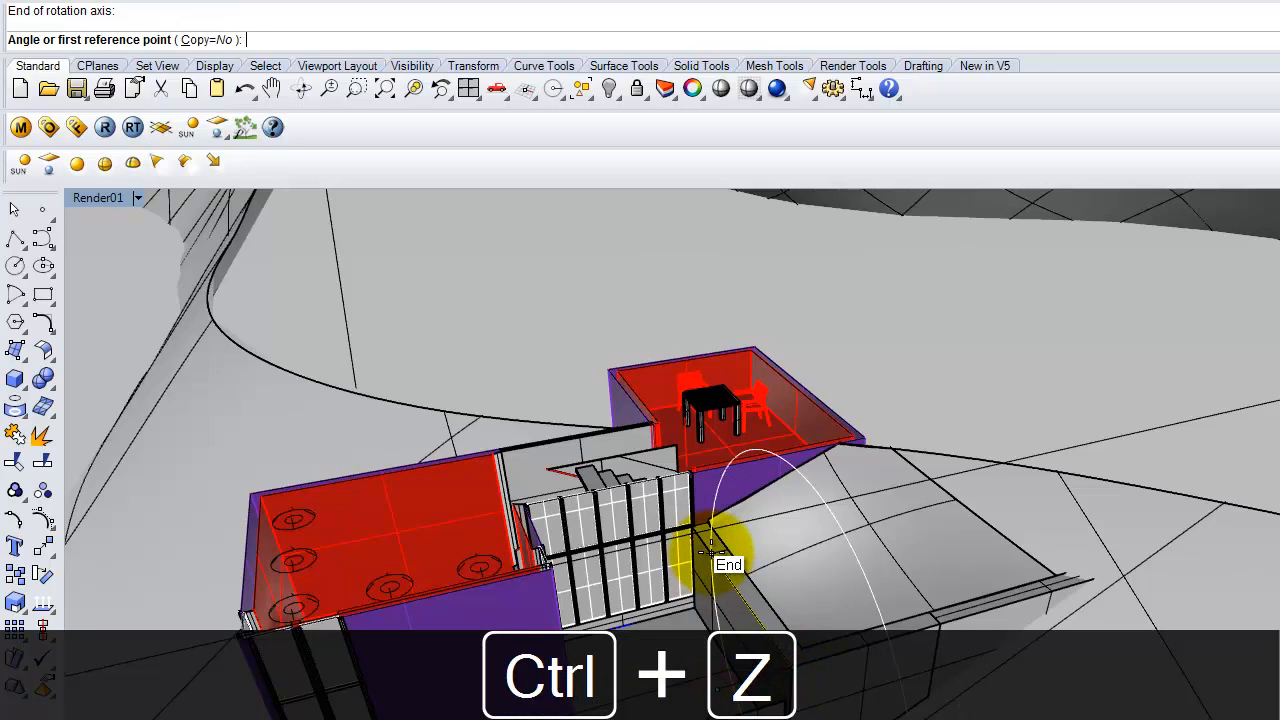
click(711, 552)
text(-17.1)
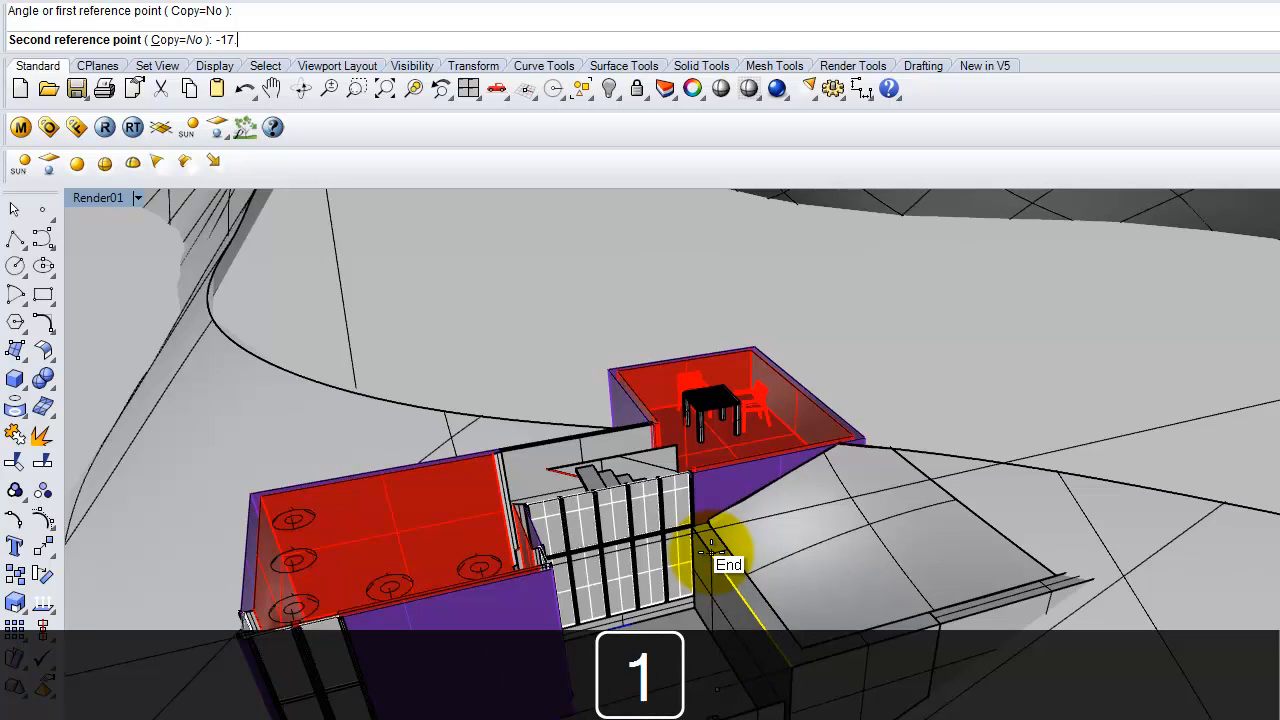
key(Return)
right_drag(812, 664, 803, 664)
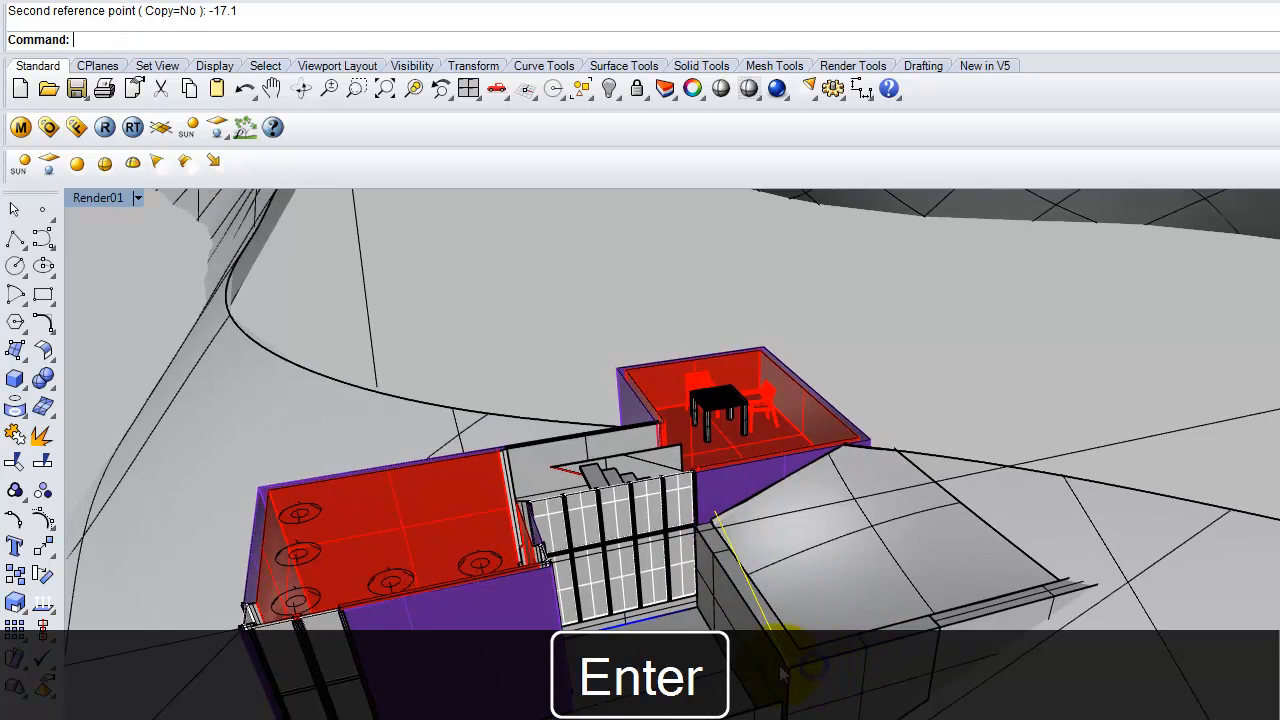
Rotate the polyline -128.2° in plan about its endpoint at the wall.
right_click(792, 666)
key(Escape)
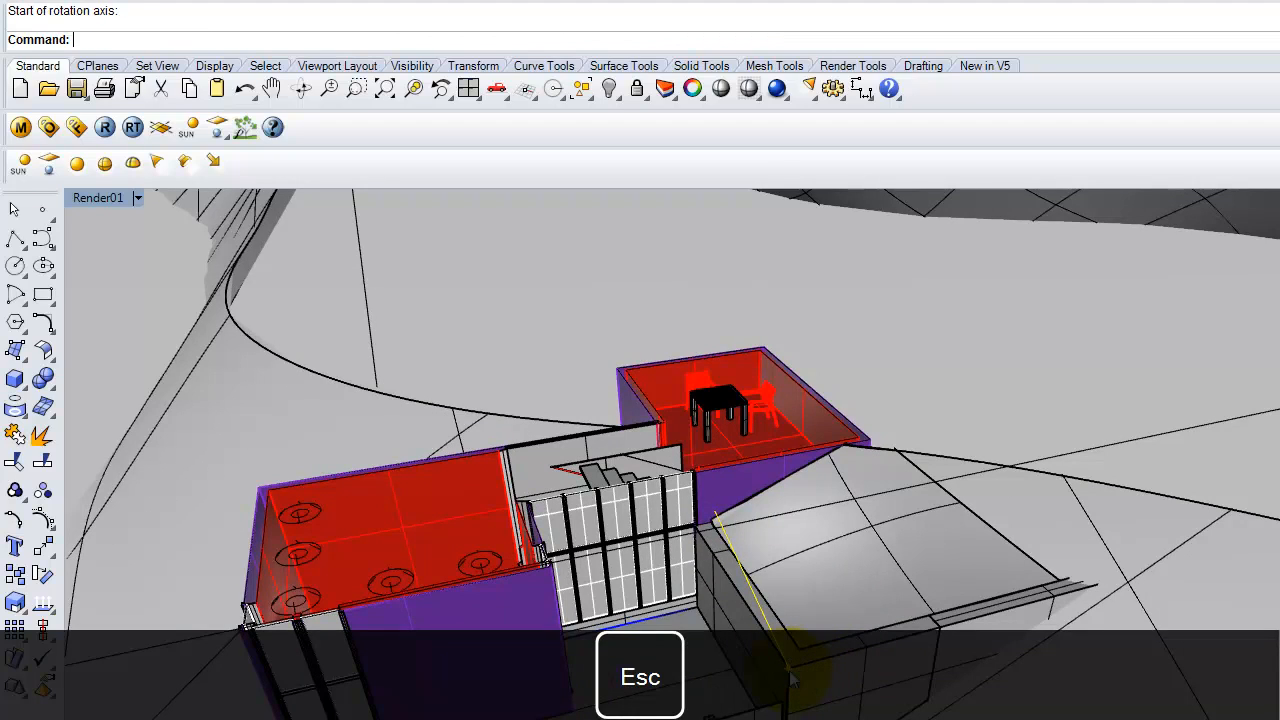
key(Return)
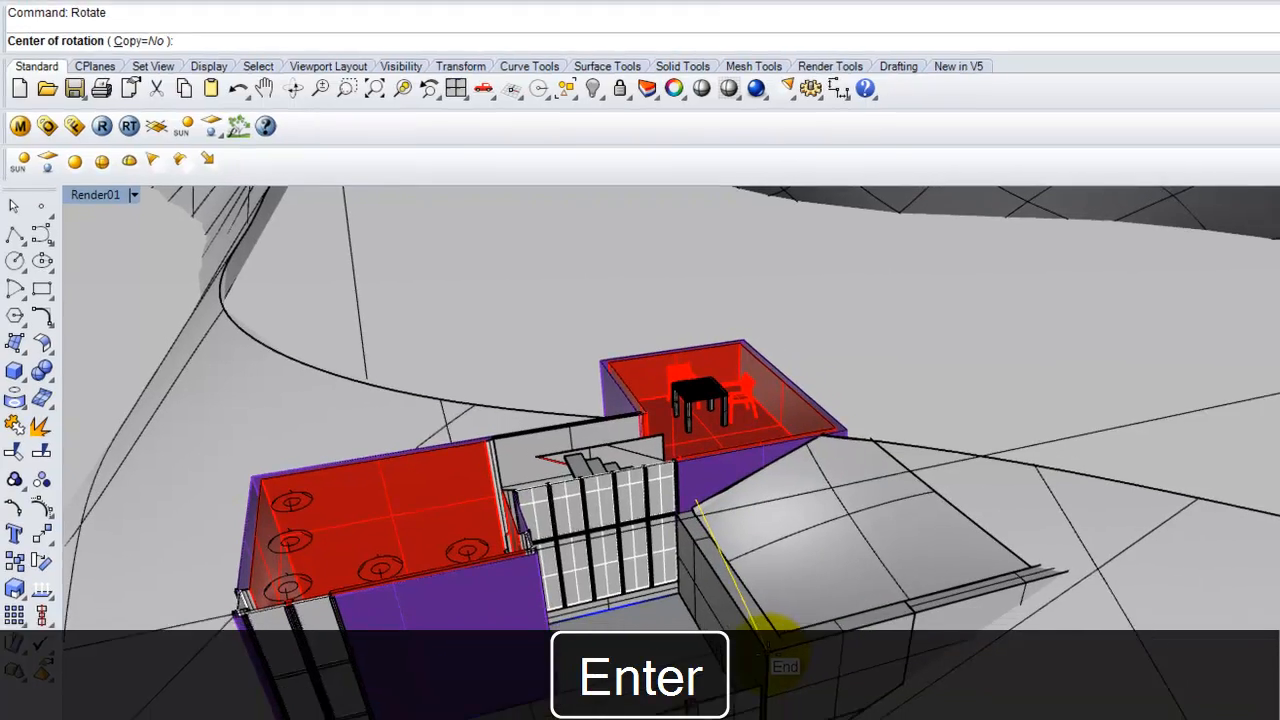
click(792, 676)
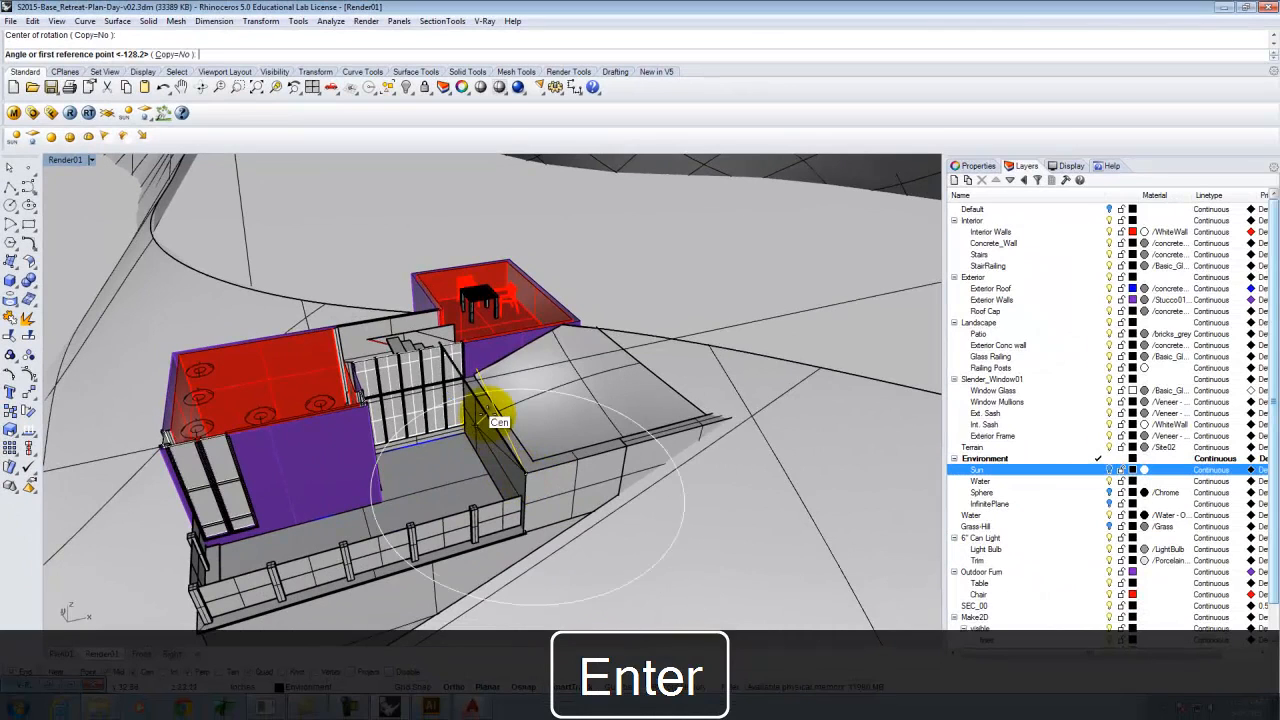
click(479, 394)
text(-128.2)
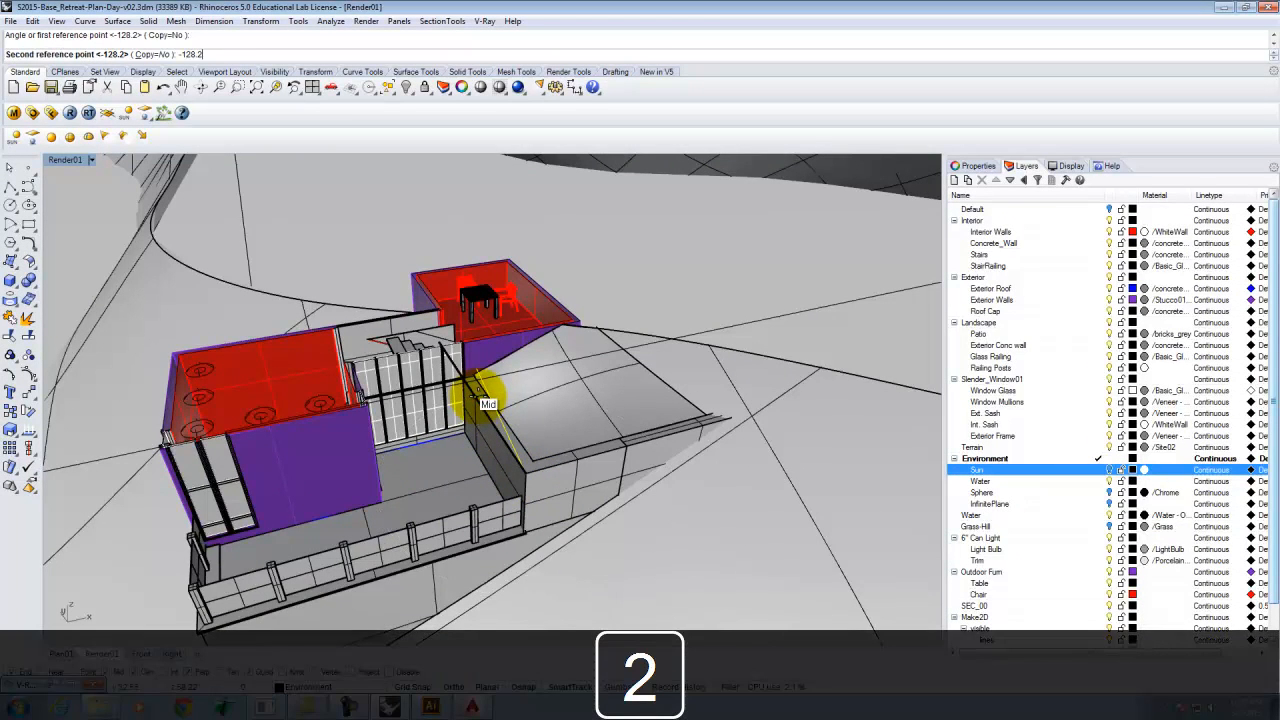
key(Return)
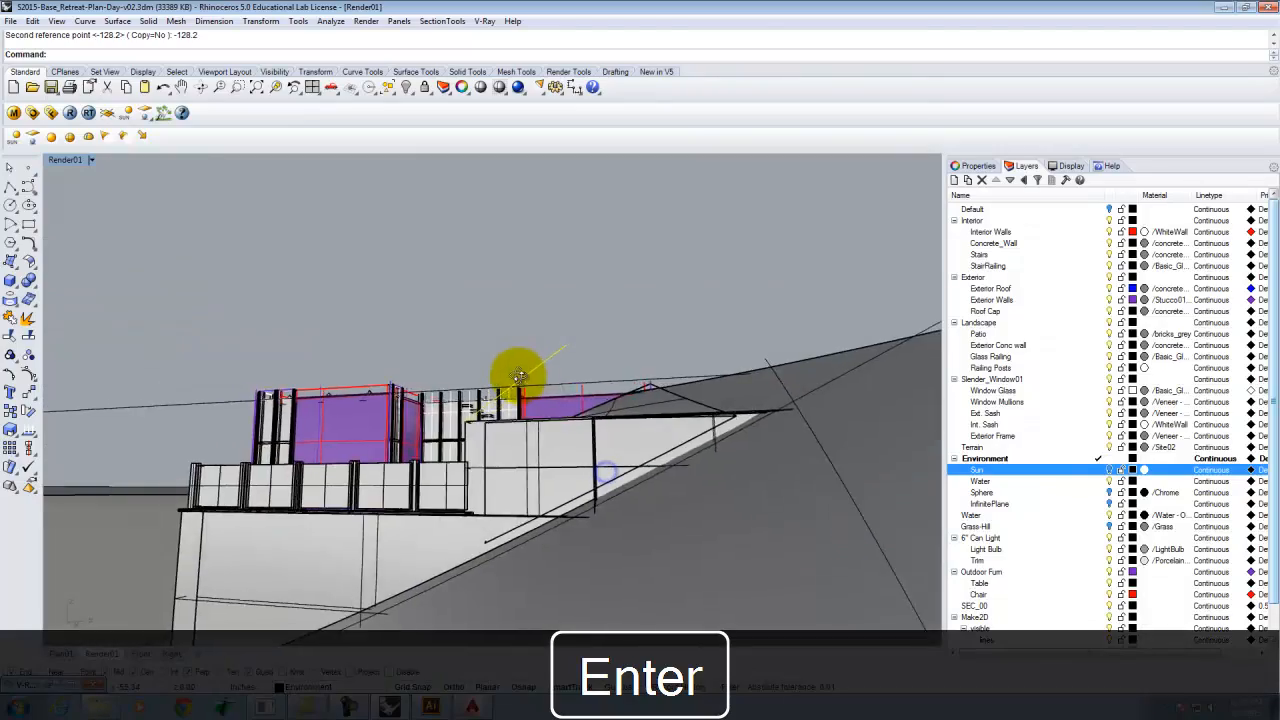
Create a directional light along the rotated polyline, ending at its far end.
right_drag(518, 376, 655, 450)
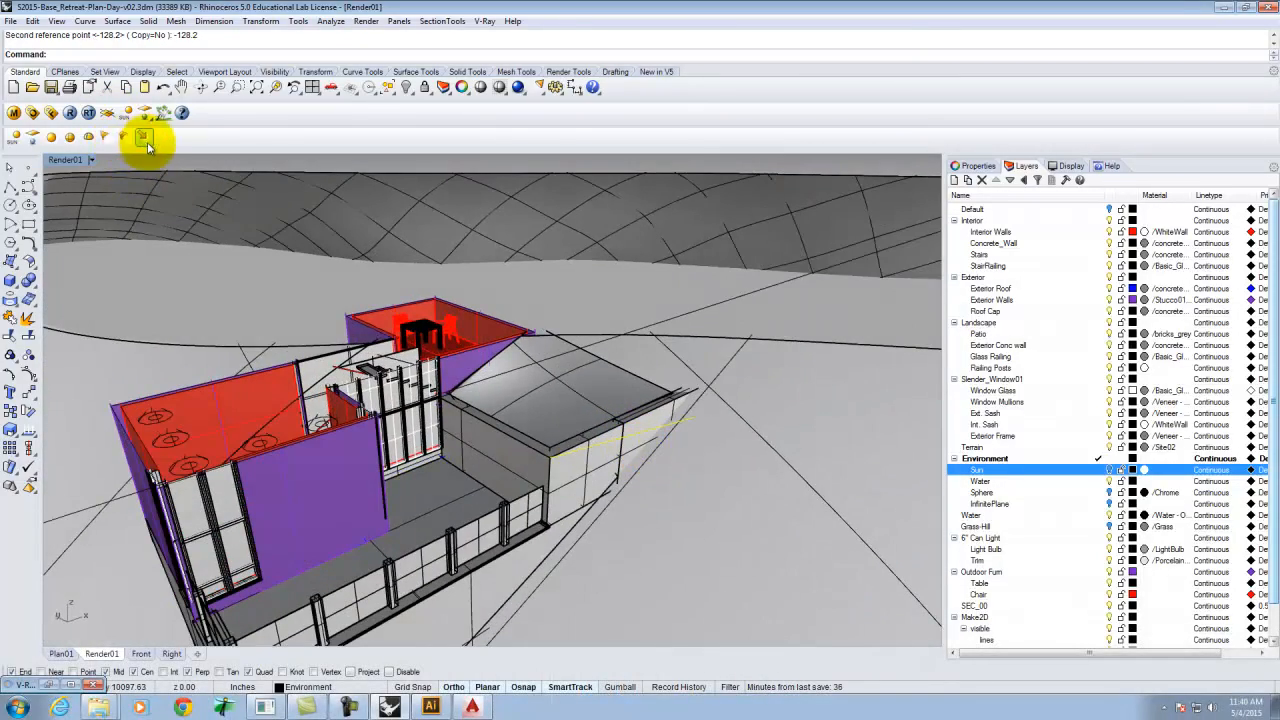
click(145, 139)
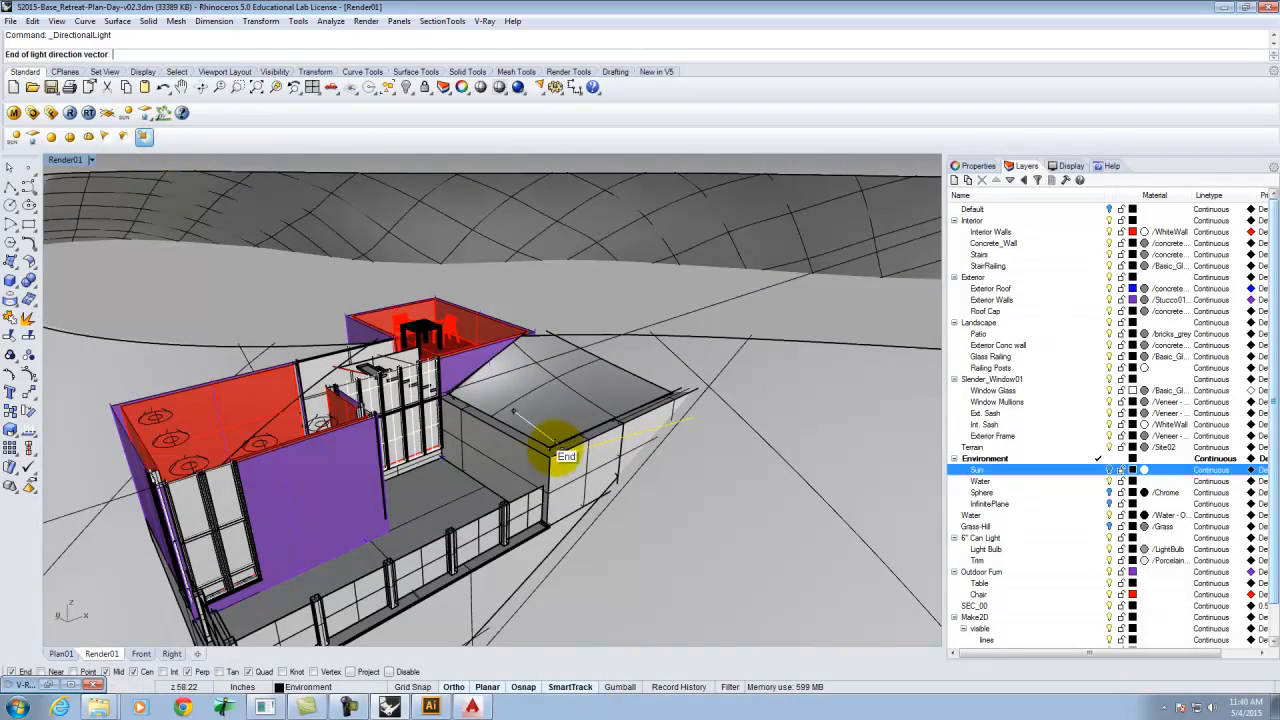
click(692, 416)
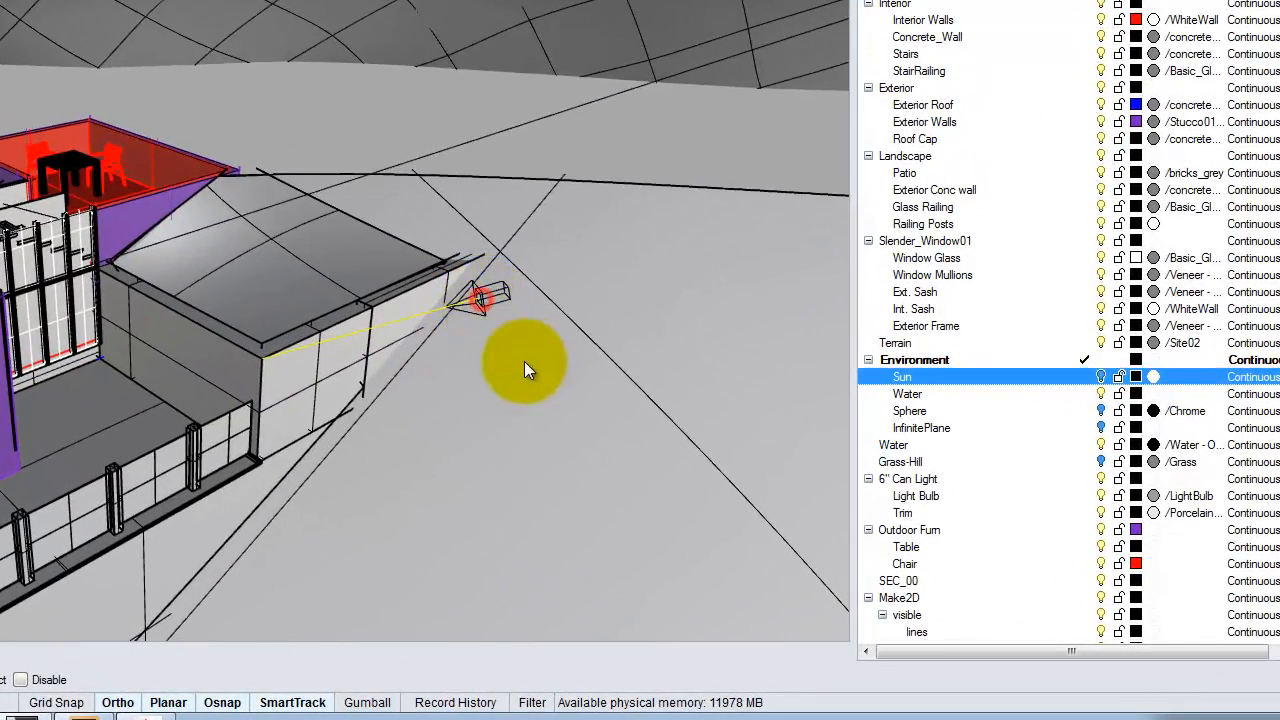
Maximize the Plan01 viewport and clear all section clipping from all views.
right_drag(524, 361, 342, 287)
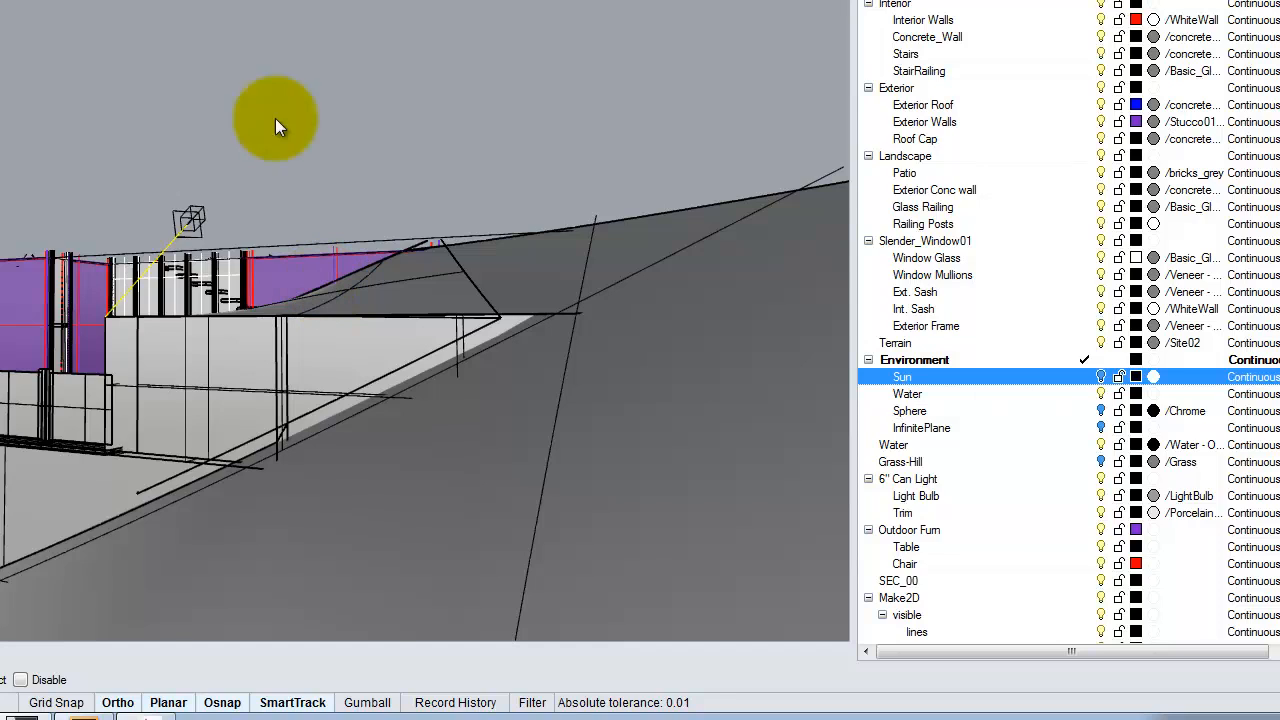
right_drag(177, 171, 316, 308)
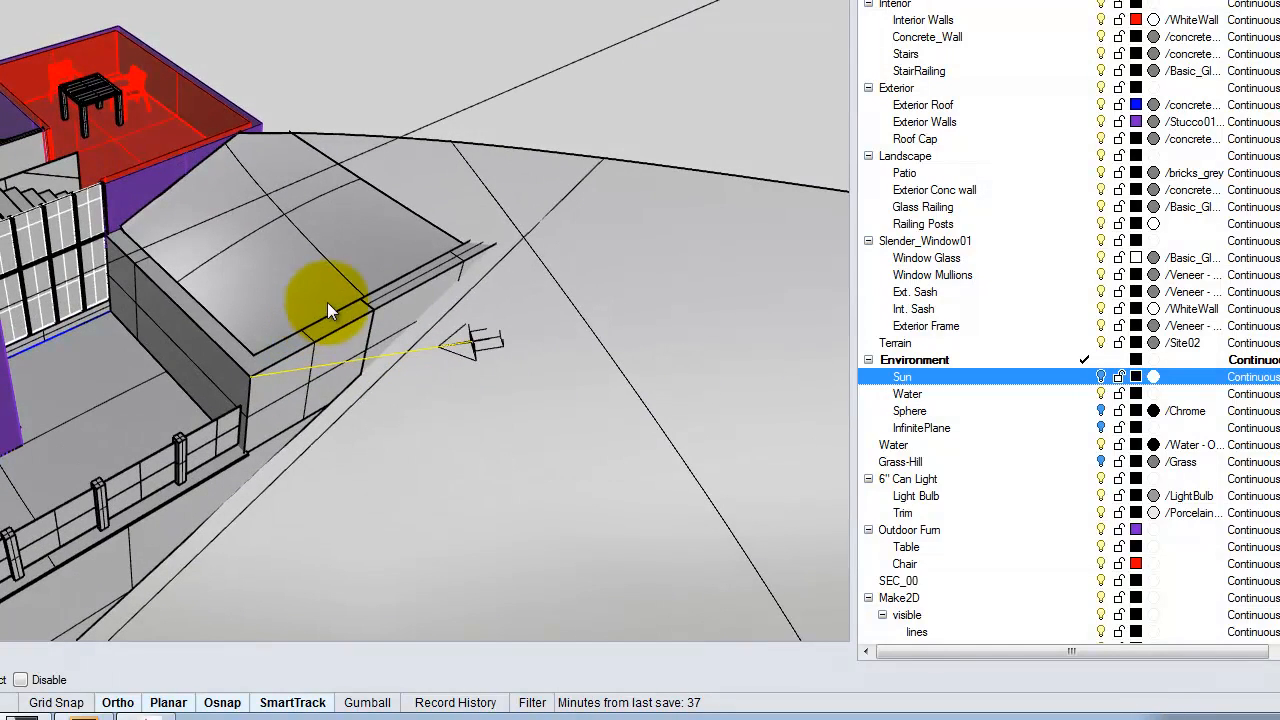
right_drag(426, 287, 278, 215)
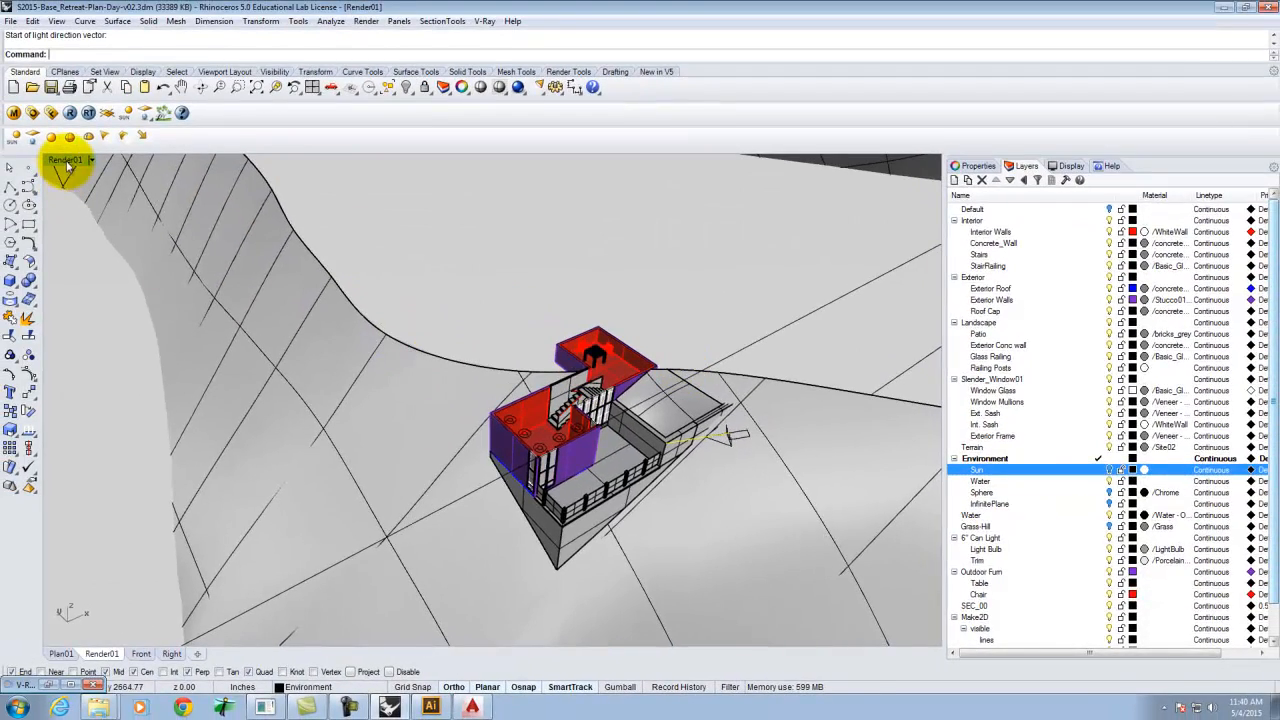
double_click(66, 161)
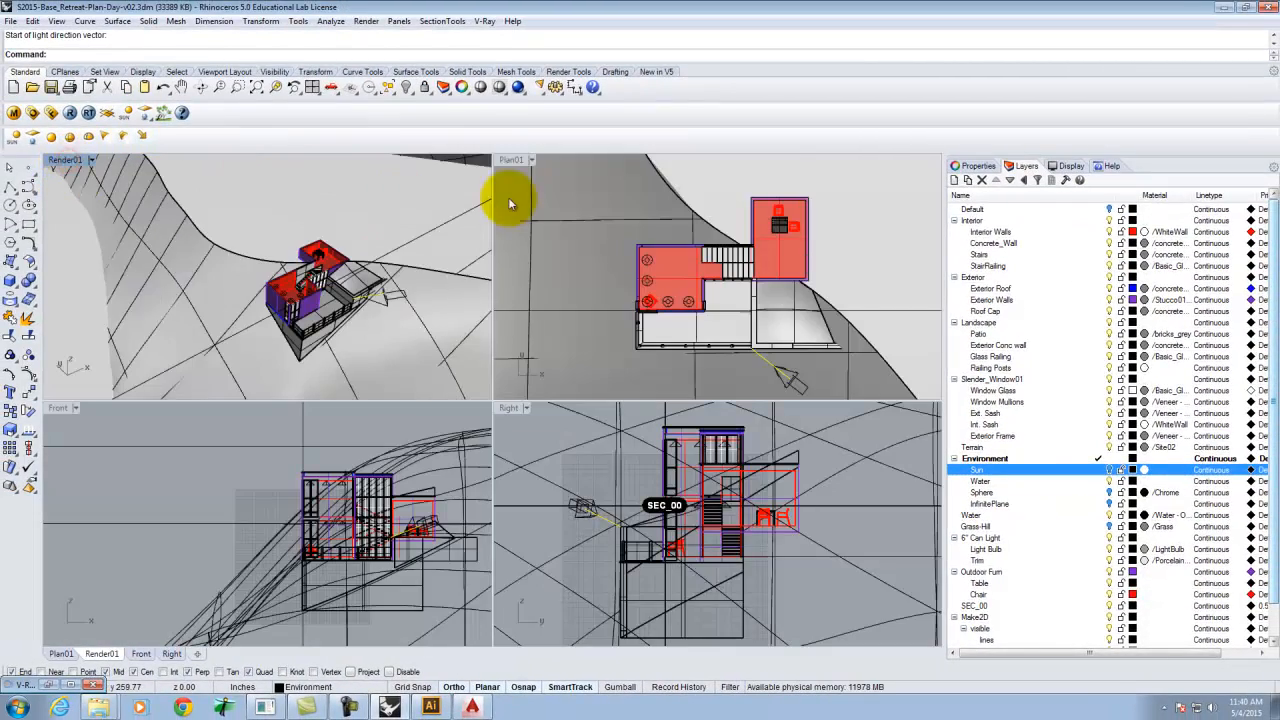
double_click(514, 160)
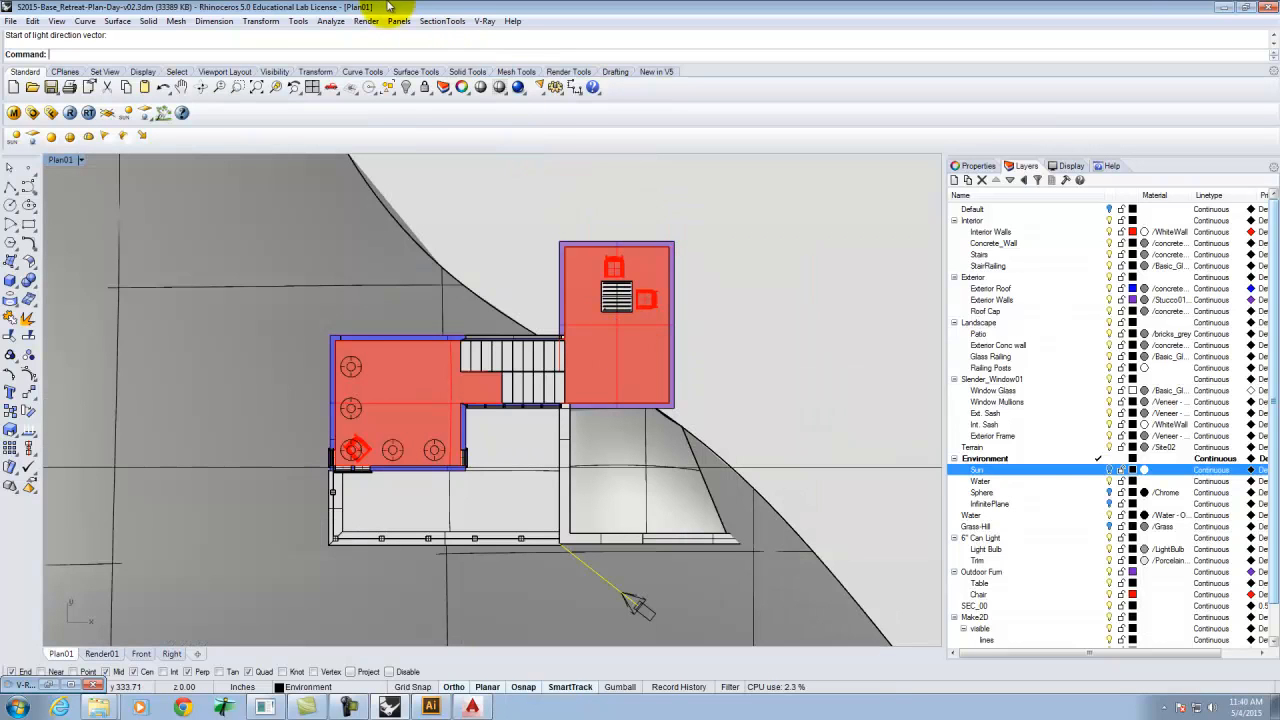
click(442, 20)
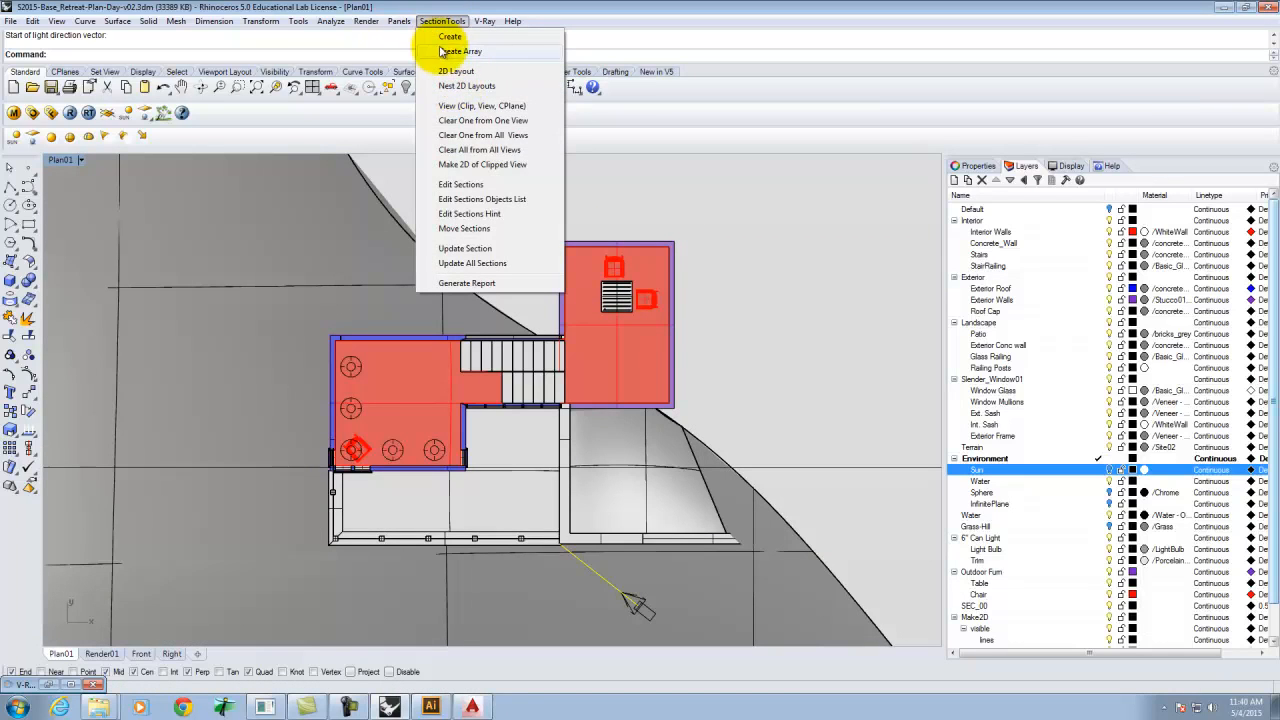
click(460, 148)
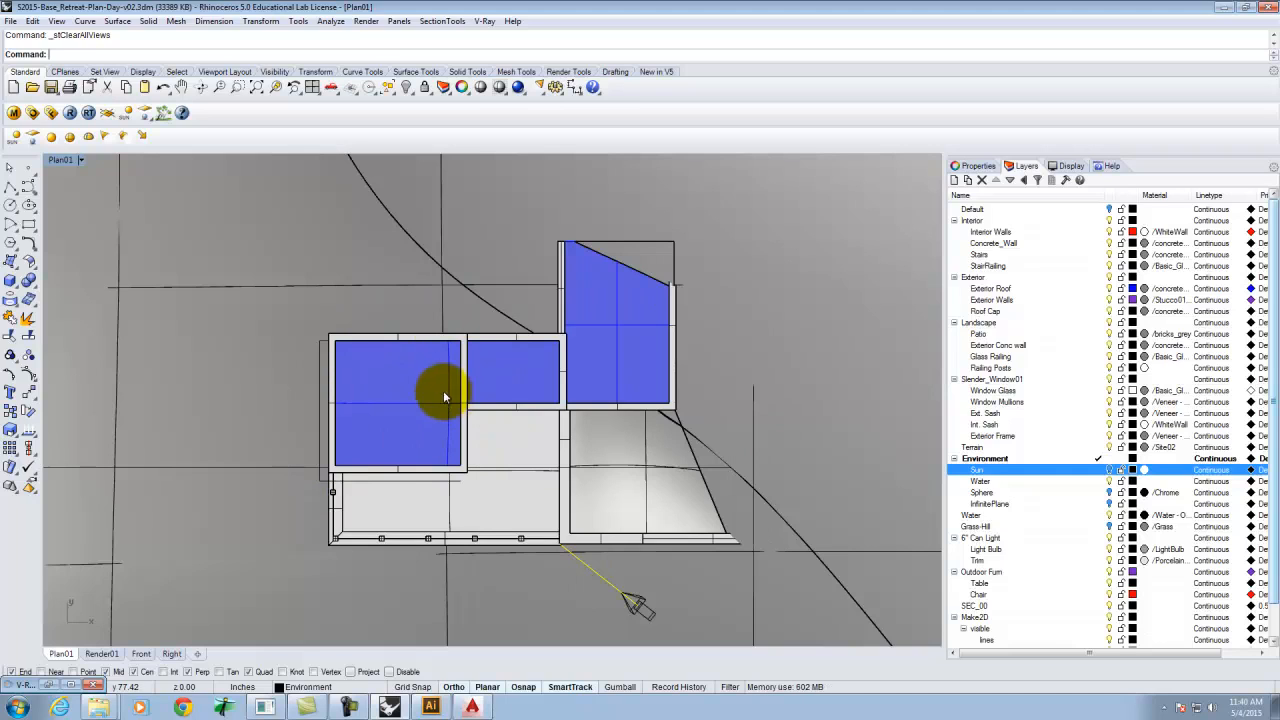
Render the Plan view with V-Ray and close the frame buffer.
click(69, 112)
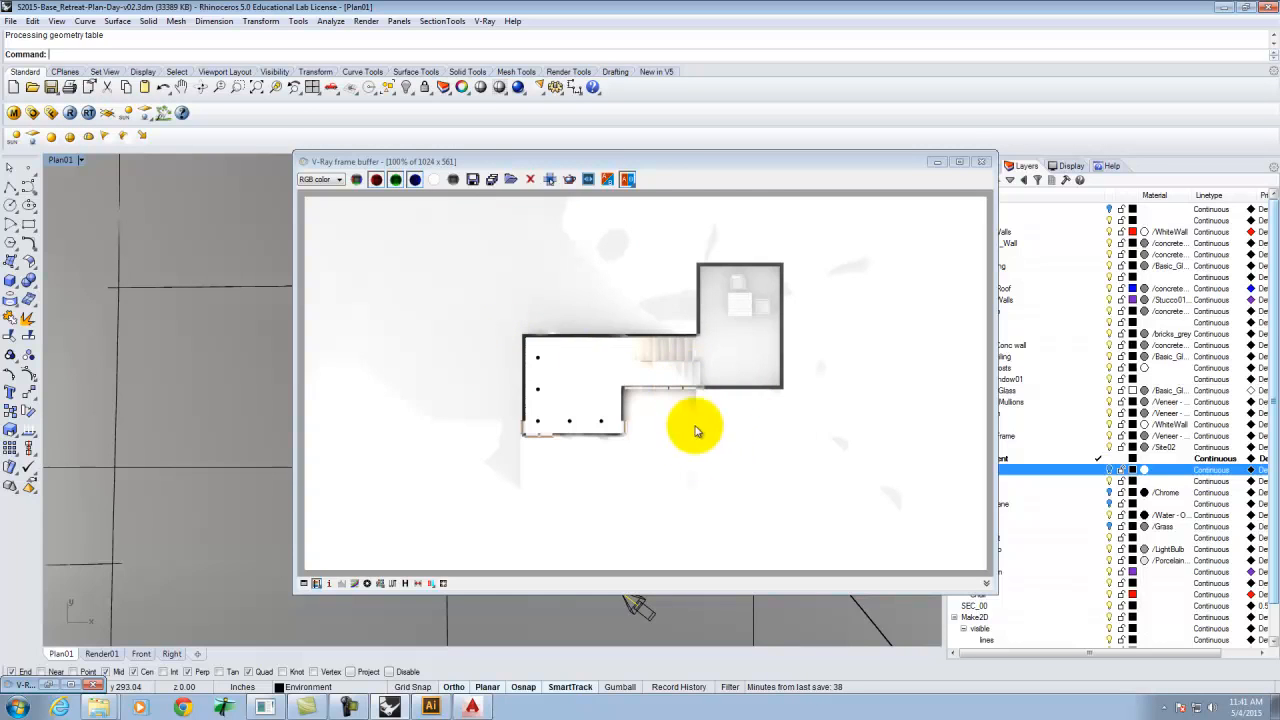
click(986, 168)
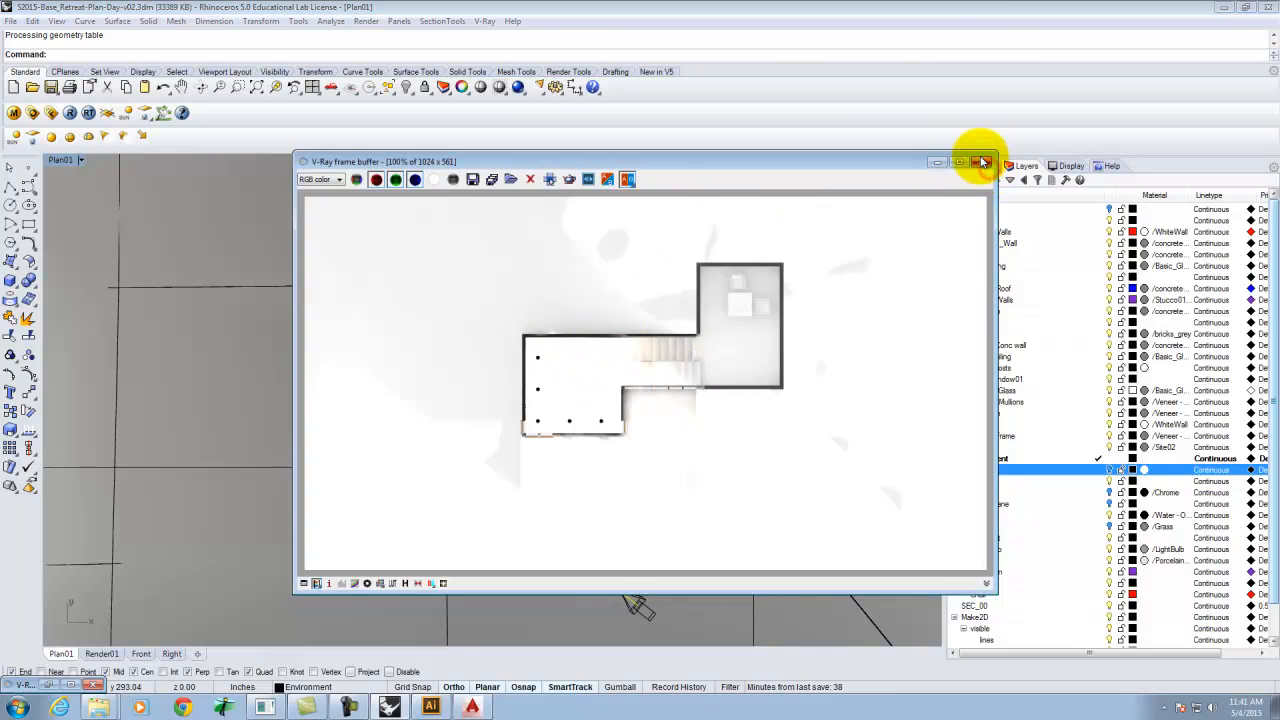
Load the Clay_Render.visopt V-Ray options file and render the Plan01 view with it, closing the frame buffer.
click(982, 162)
click(32, 112)
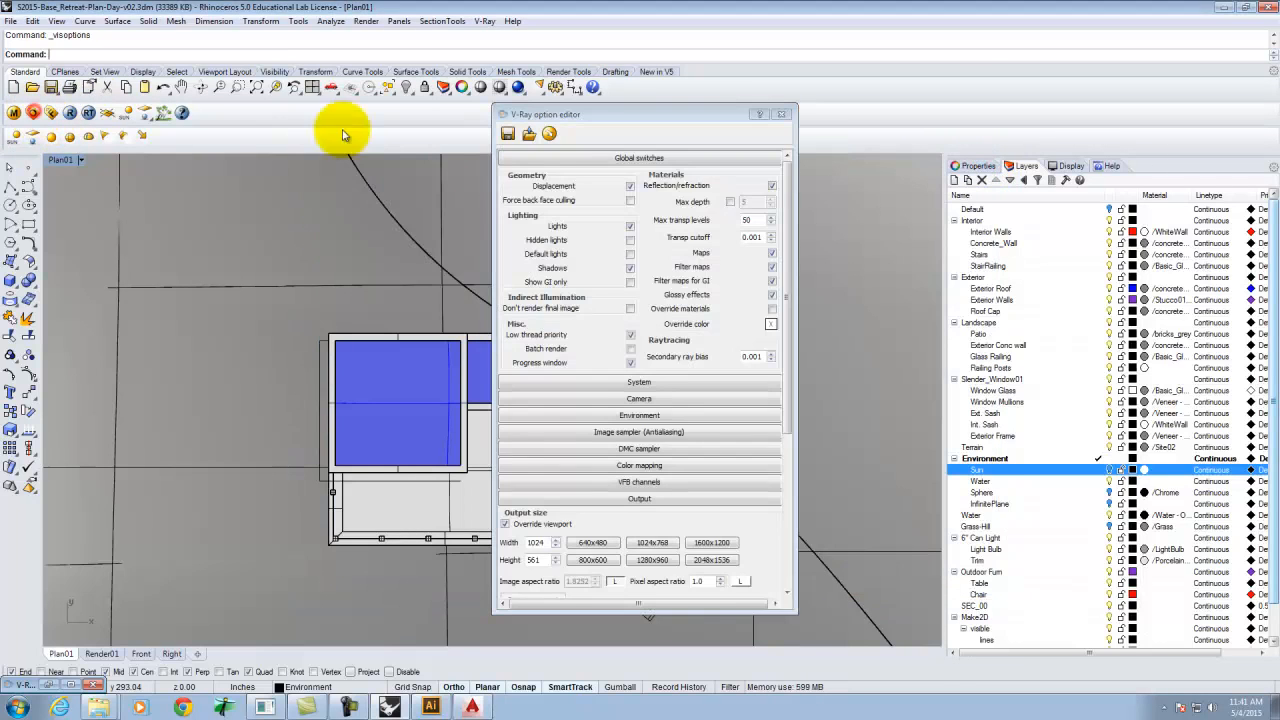
click(528, 134)
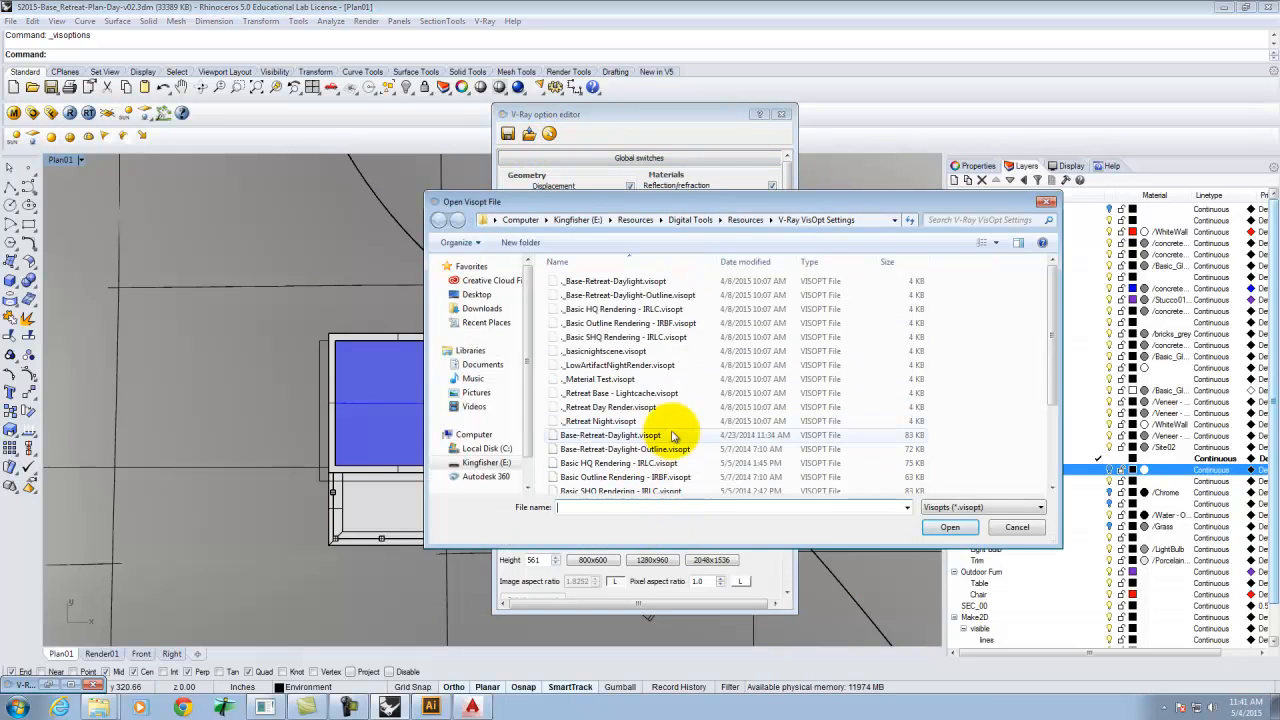
drag(1051, 329, 1062, 425)
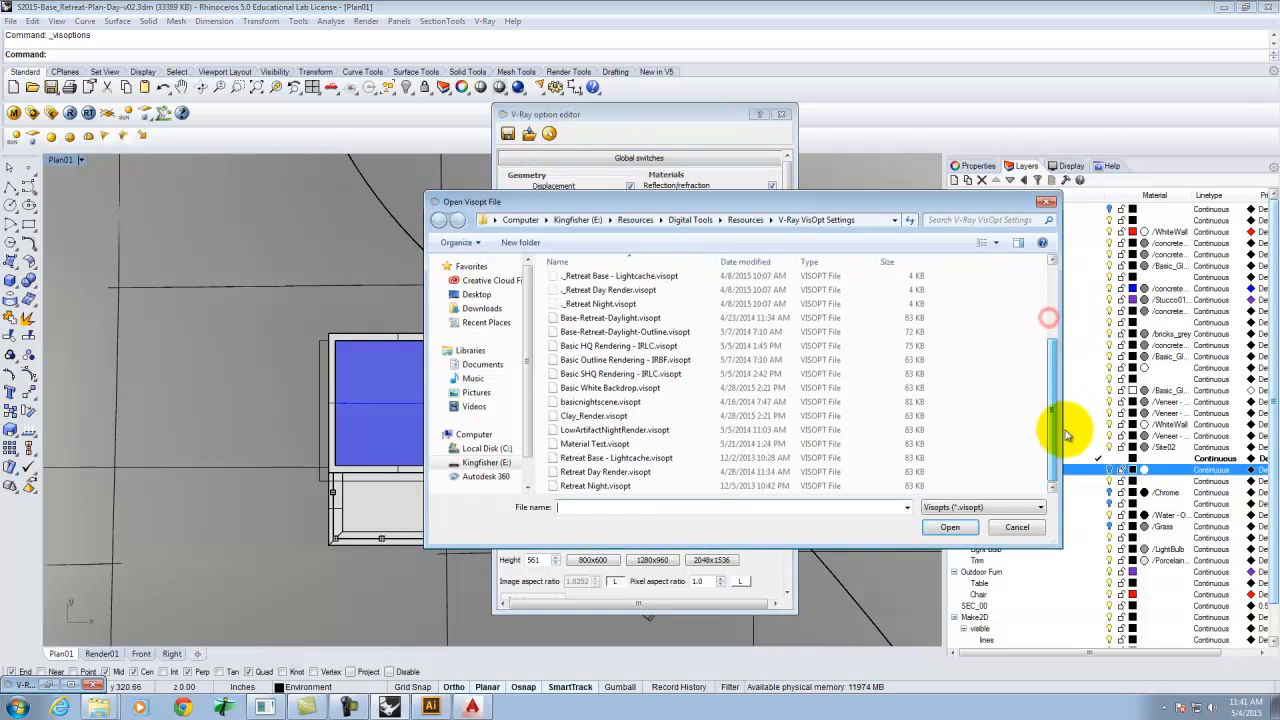
click(600, 415)
click(950, 527)
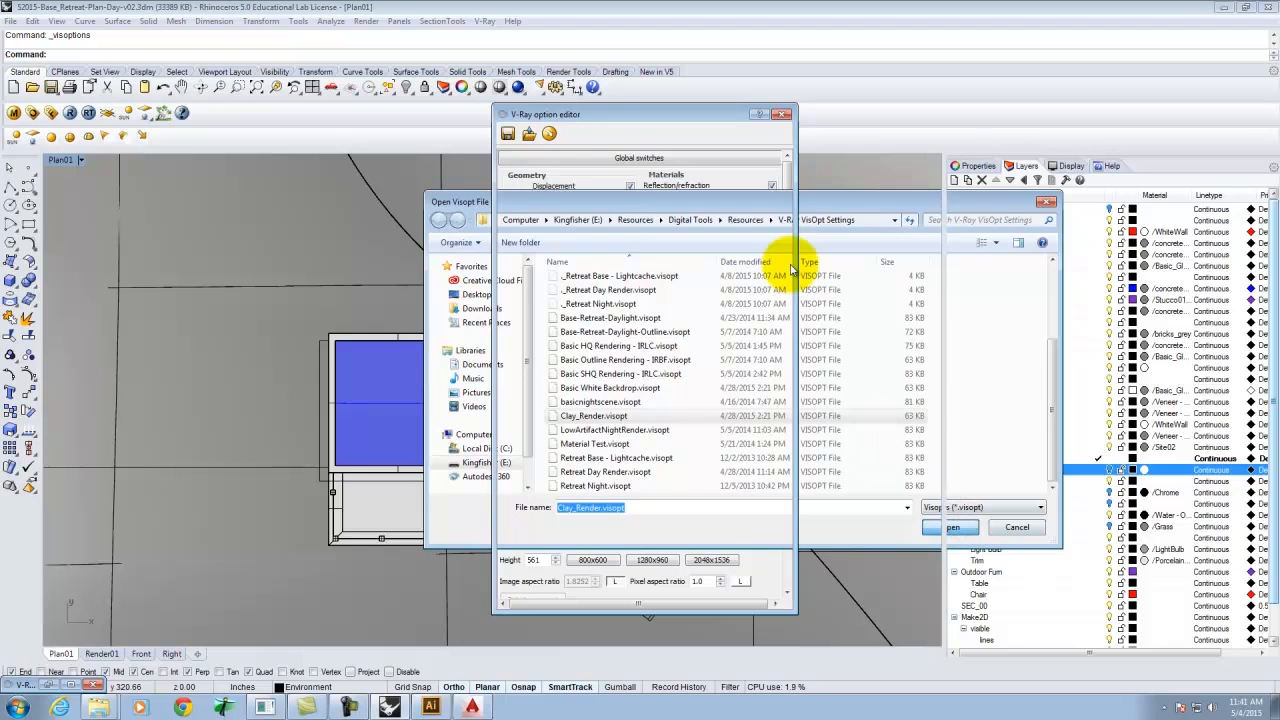
click(785, 117)
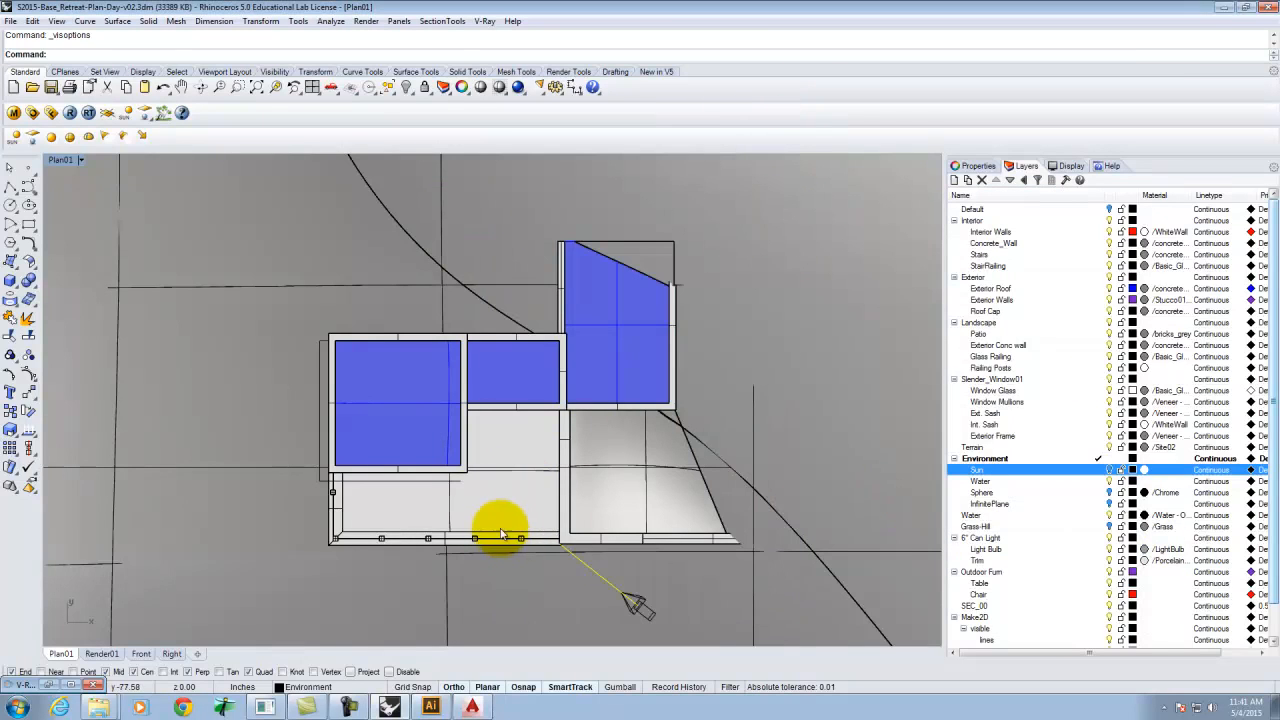
click(72, 112)
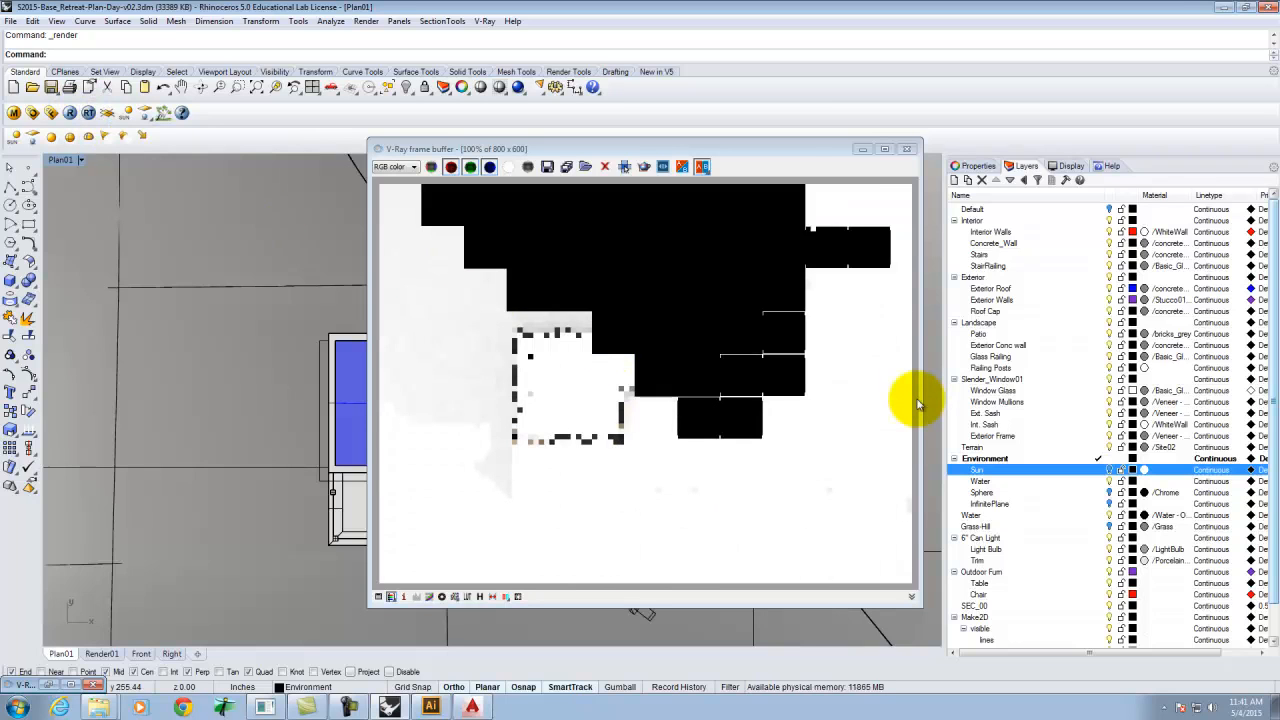
click(906, 148)
click(33, 113)
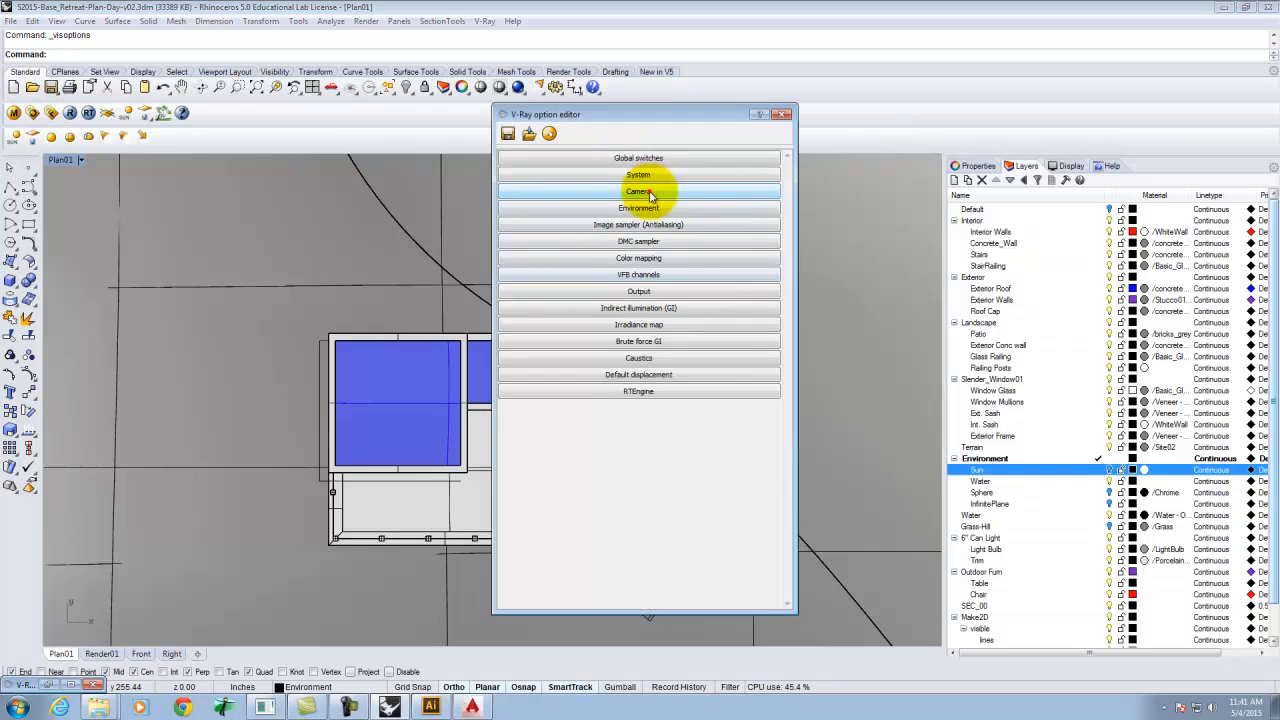
click(638, 191)
click(688, 189)
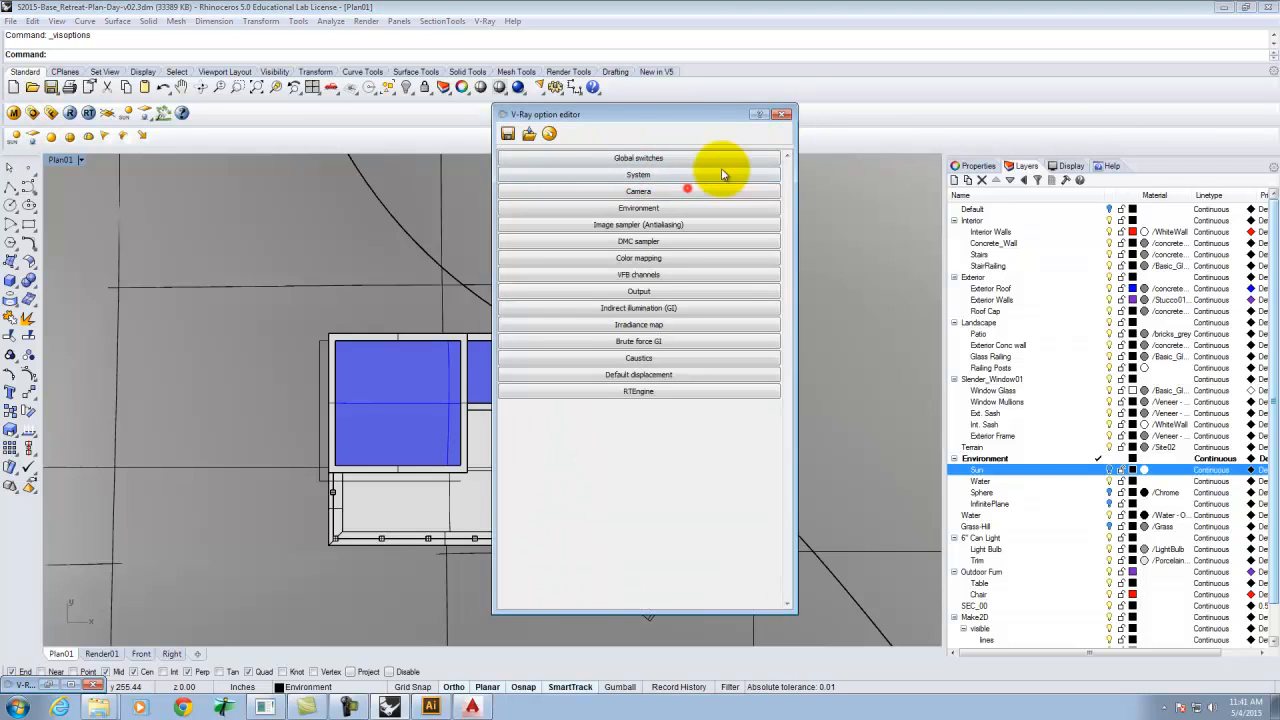
click(783, 116)
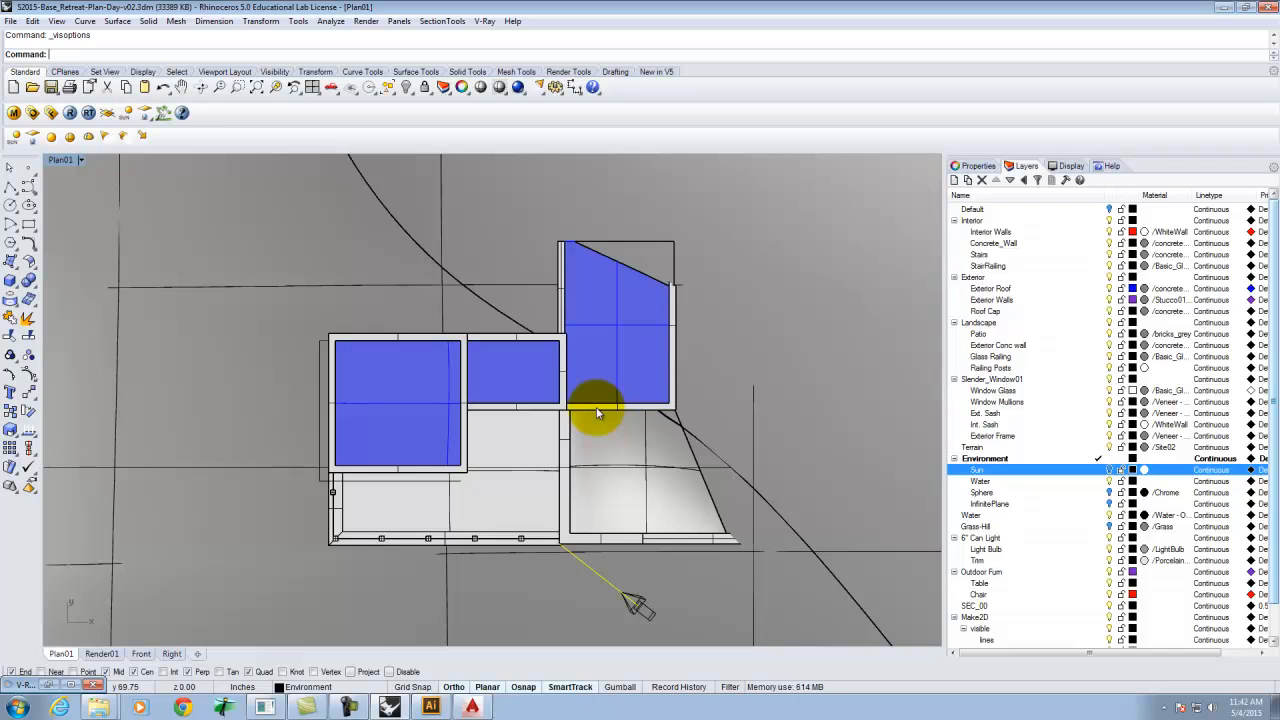
Show the camera object in the Plan01 viewport.
click(80, 161)
mouse_move(111, 420)
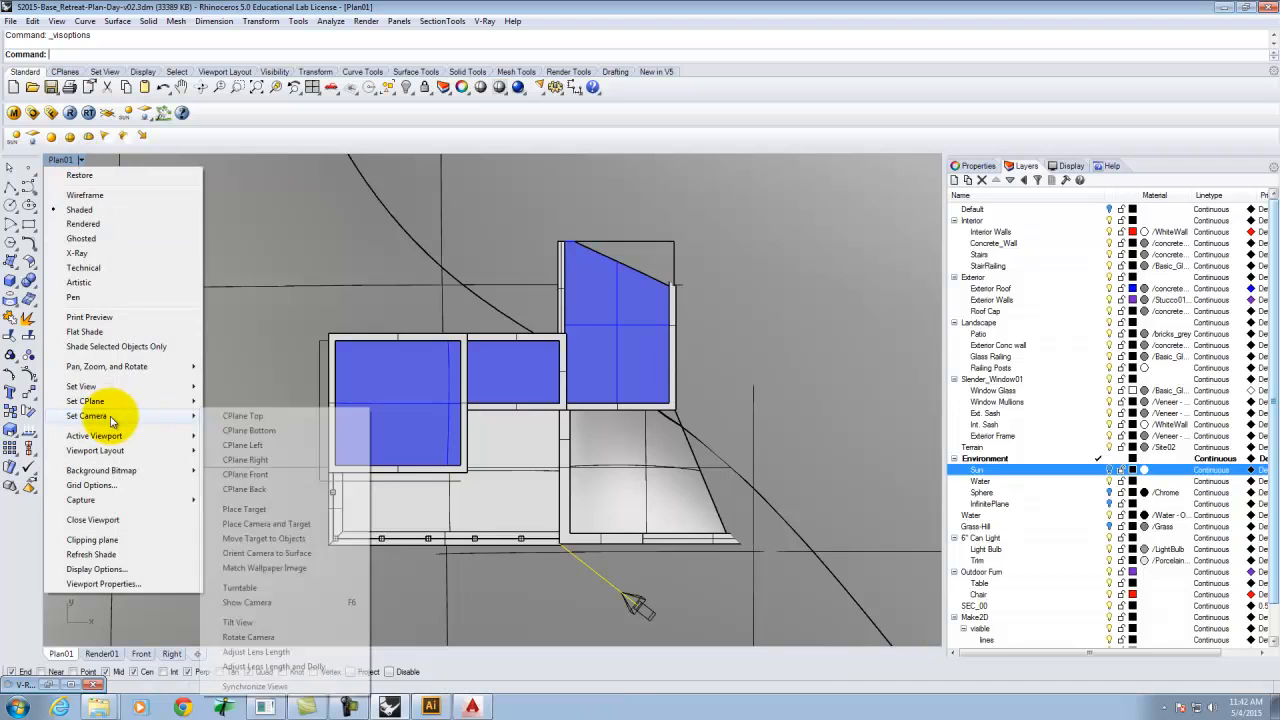
click(258, 602)
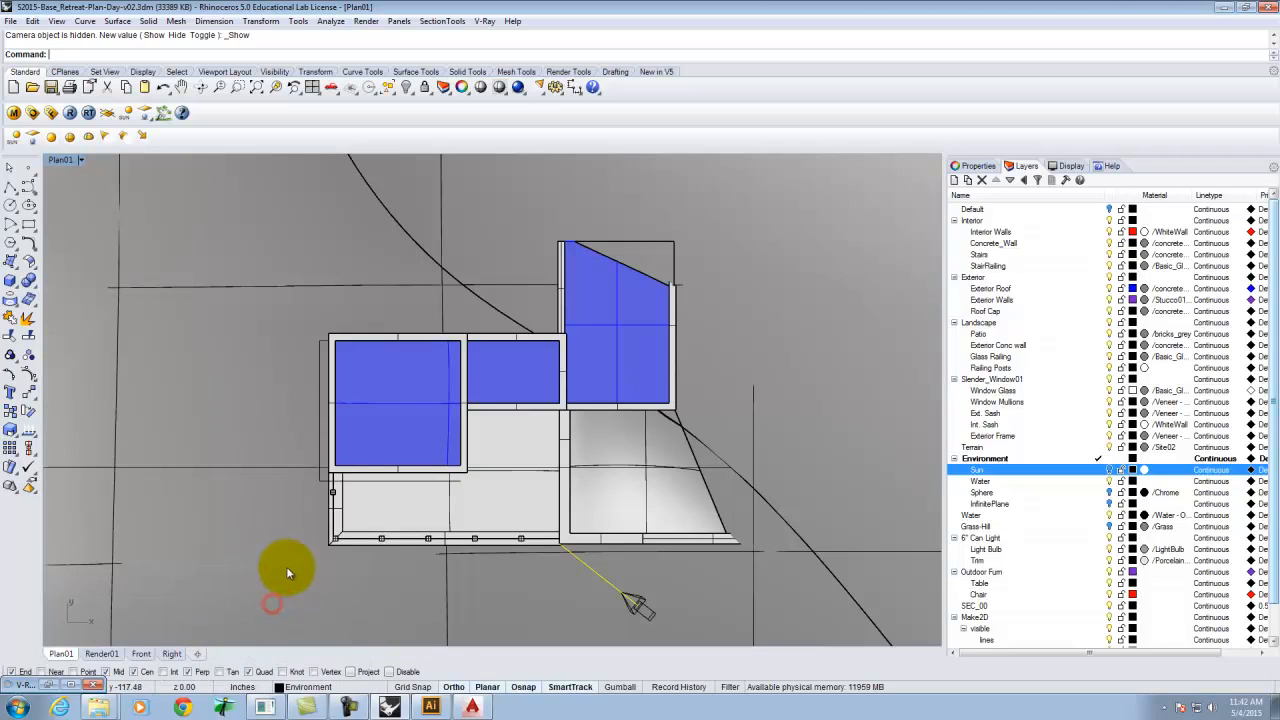
Maximize the Render01 viewport and switch it to Wireframe display.
double_click(62, 162)
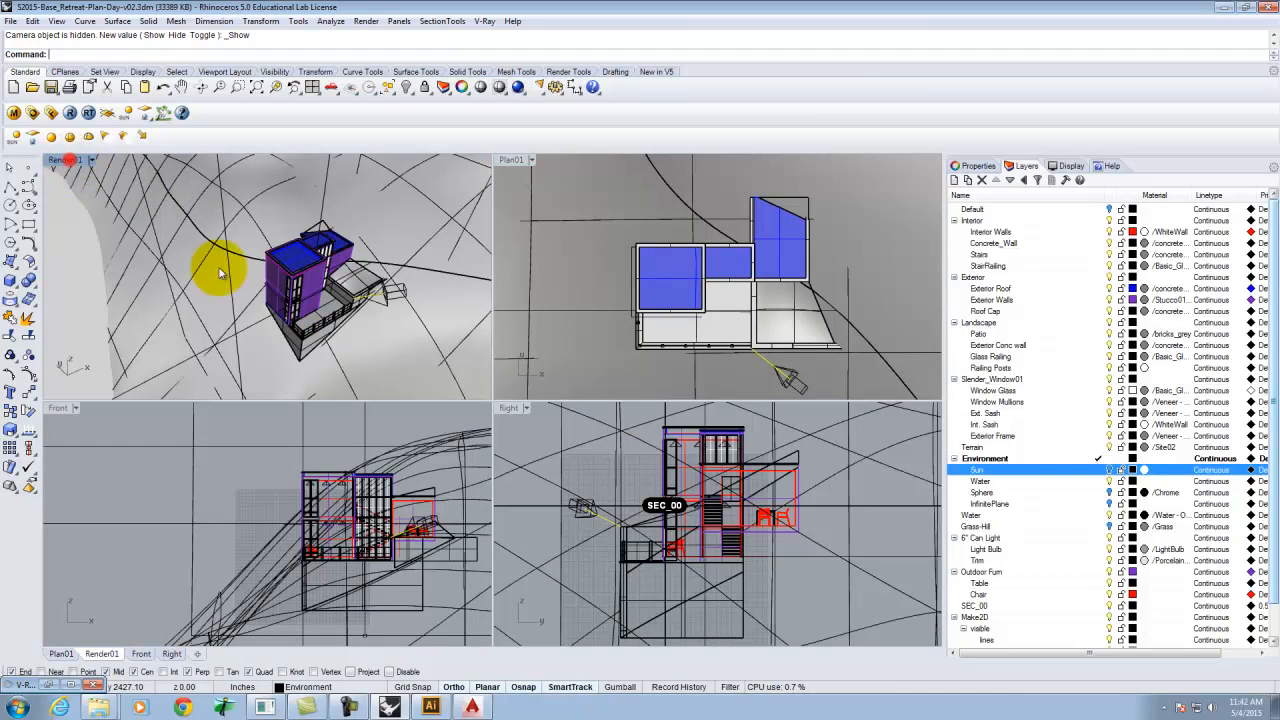
double_click(62, 160)
scroll(437, 468, down, 15)
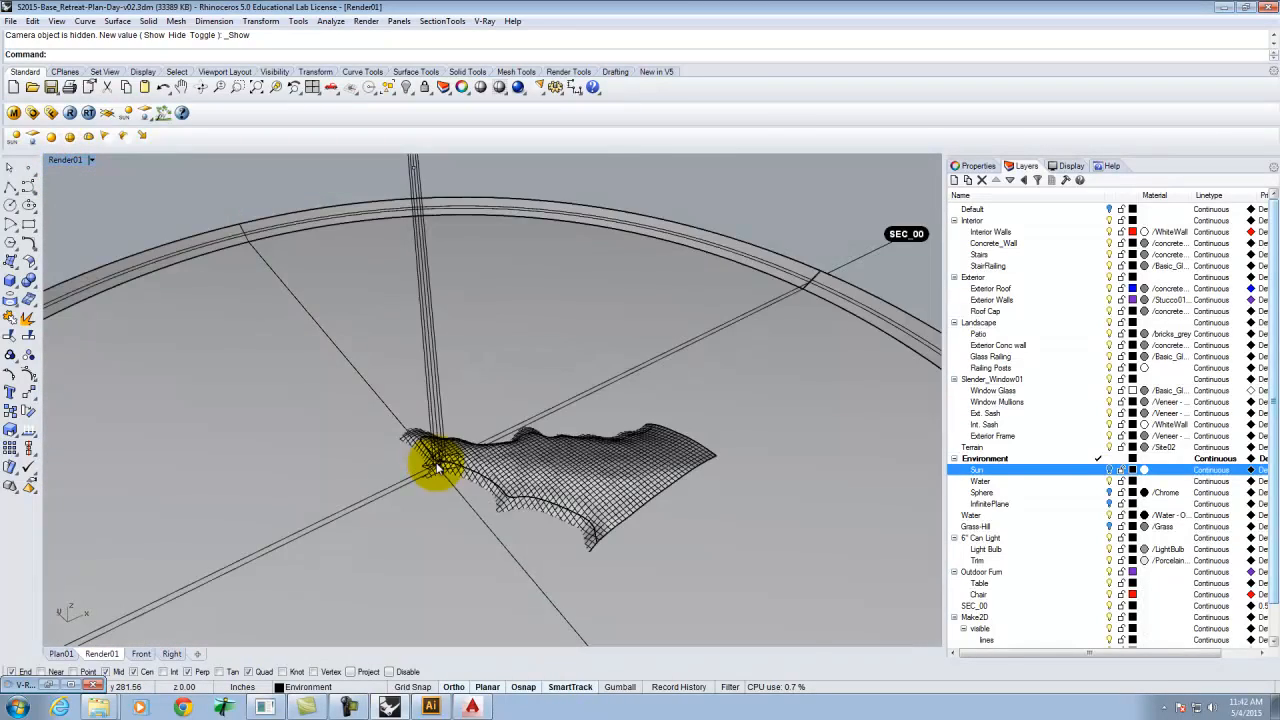
scroll(437, 468, down, 3)
scroll(420, 365, up, 4)
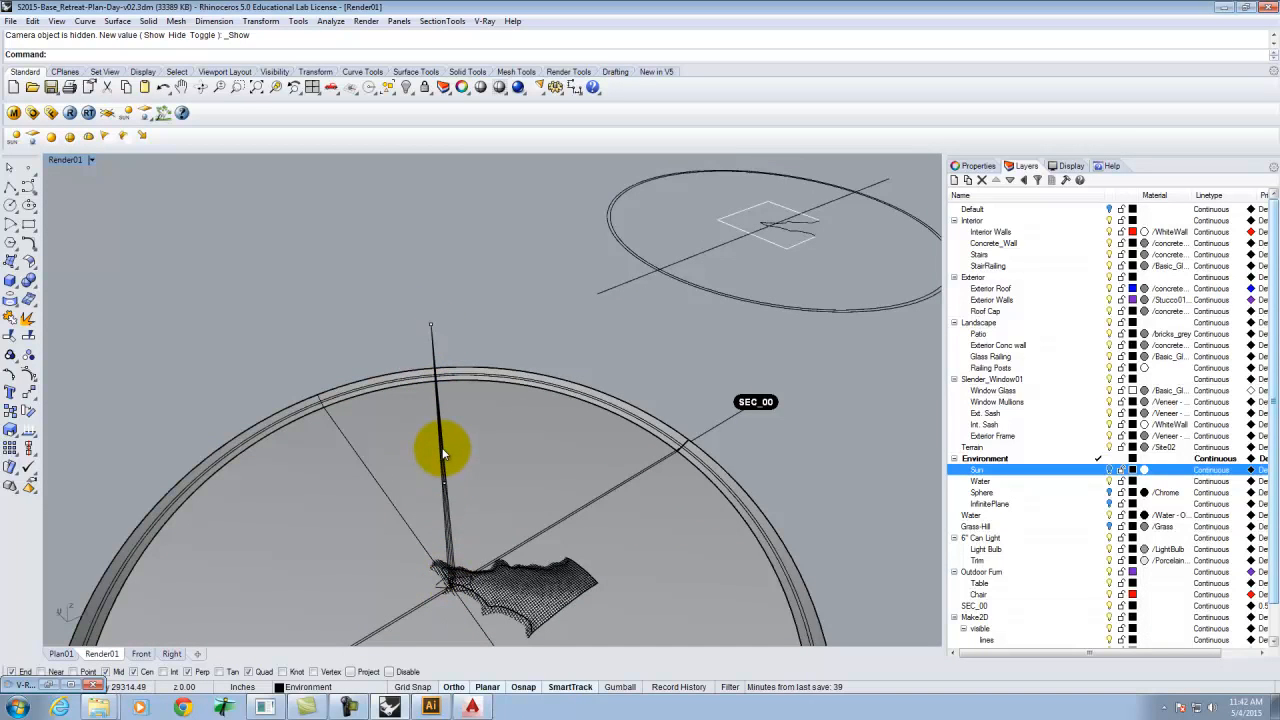
scroll(455, 590, up, 10)
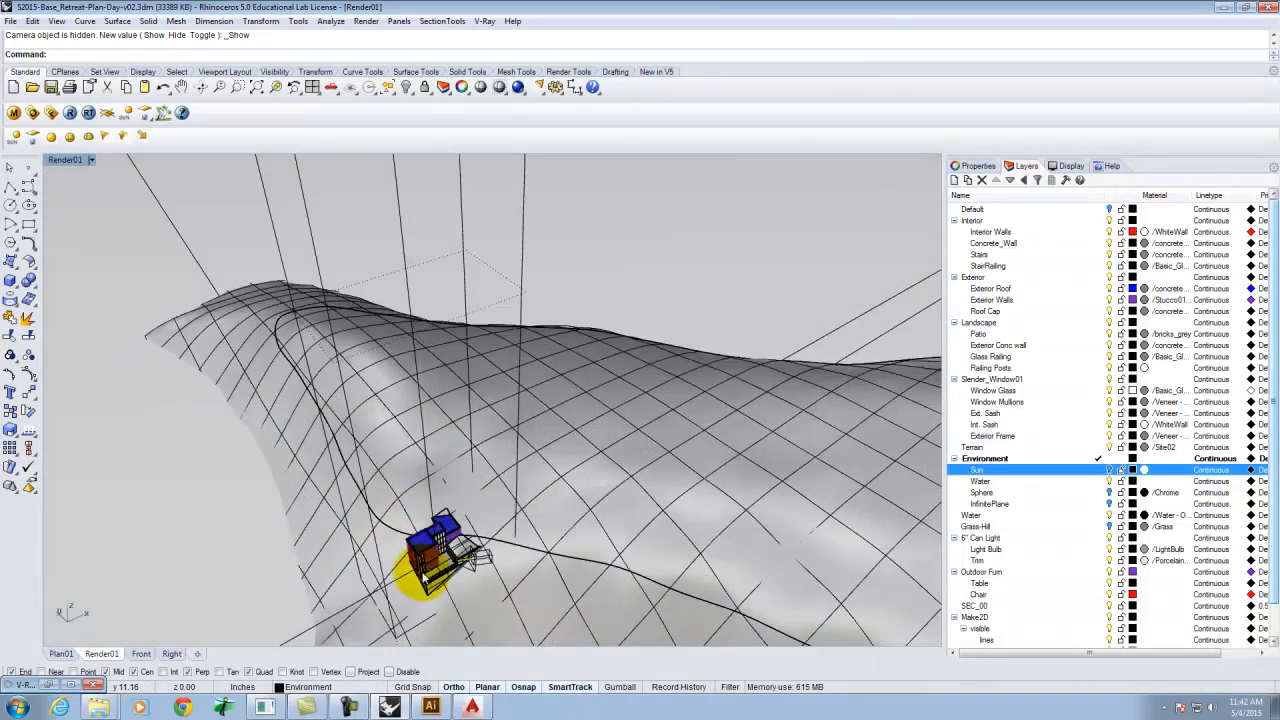
scroll(425, 578, up, 2)
click(68, 160)
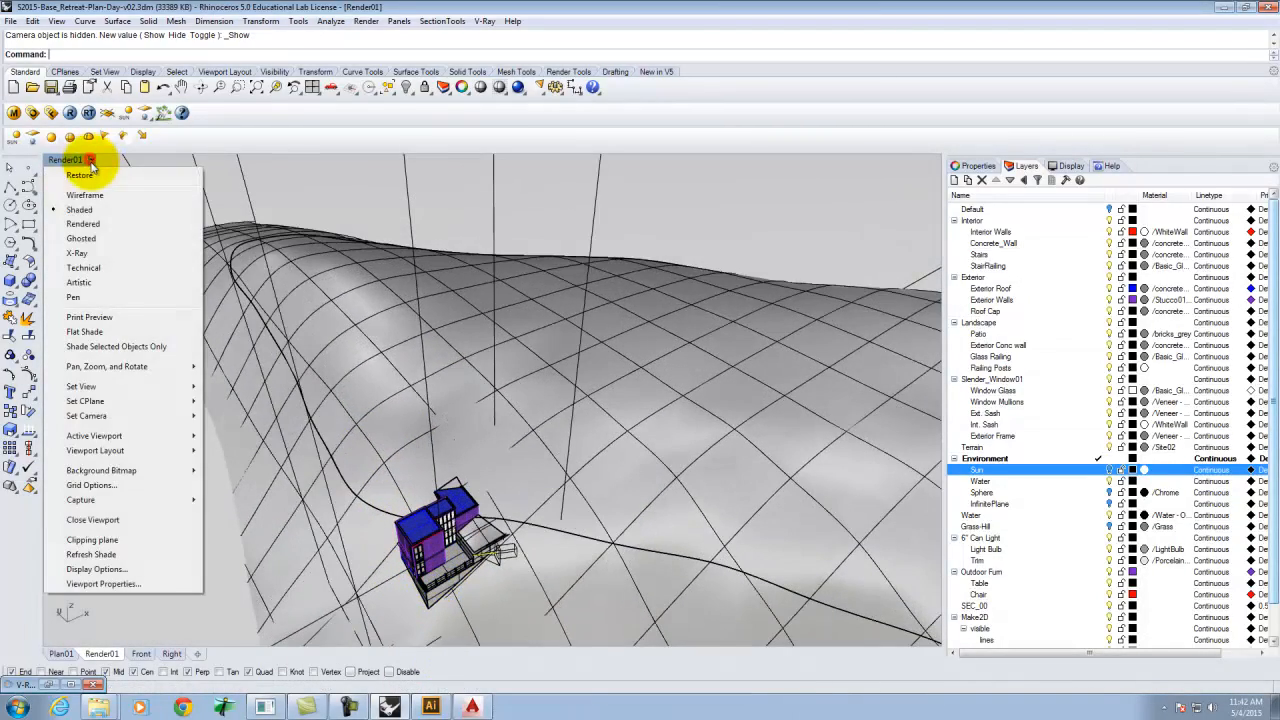
click(84, 195)
Draw a rectangle on the ground beside the building, starting from its corner point with Point snap enabled.
right_drag(500, 540, 261, 392)
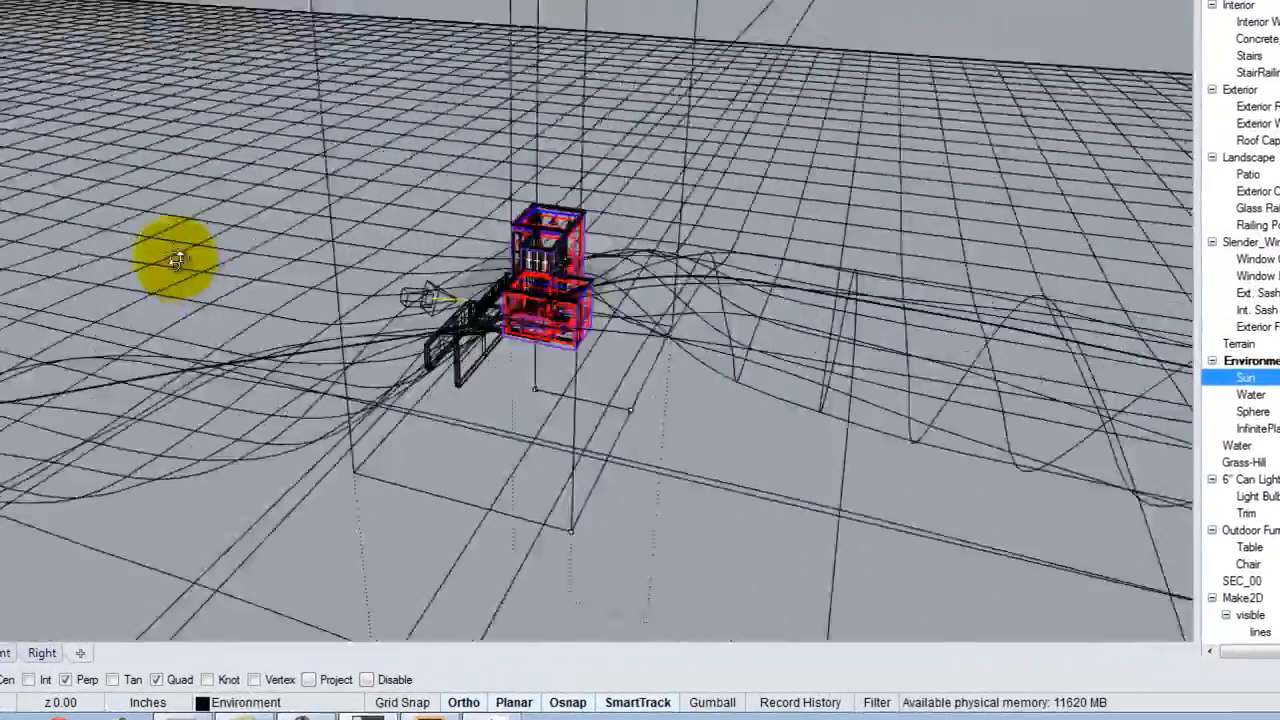
right_drag(176, 259, 671, 268)
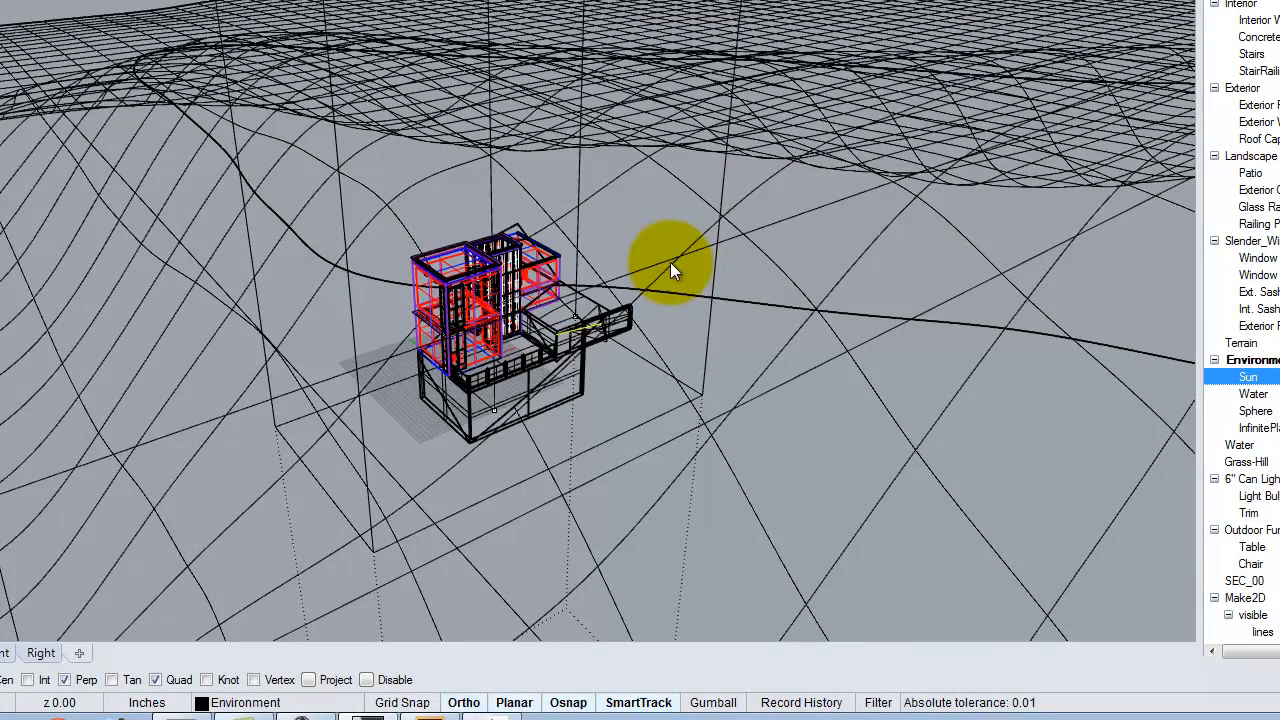
right_drag(632, 261, 540, 300)
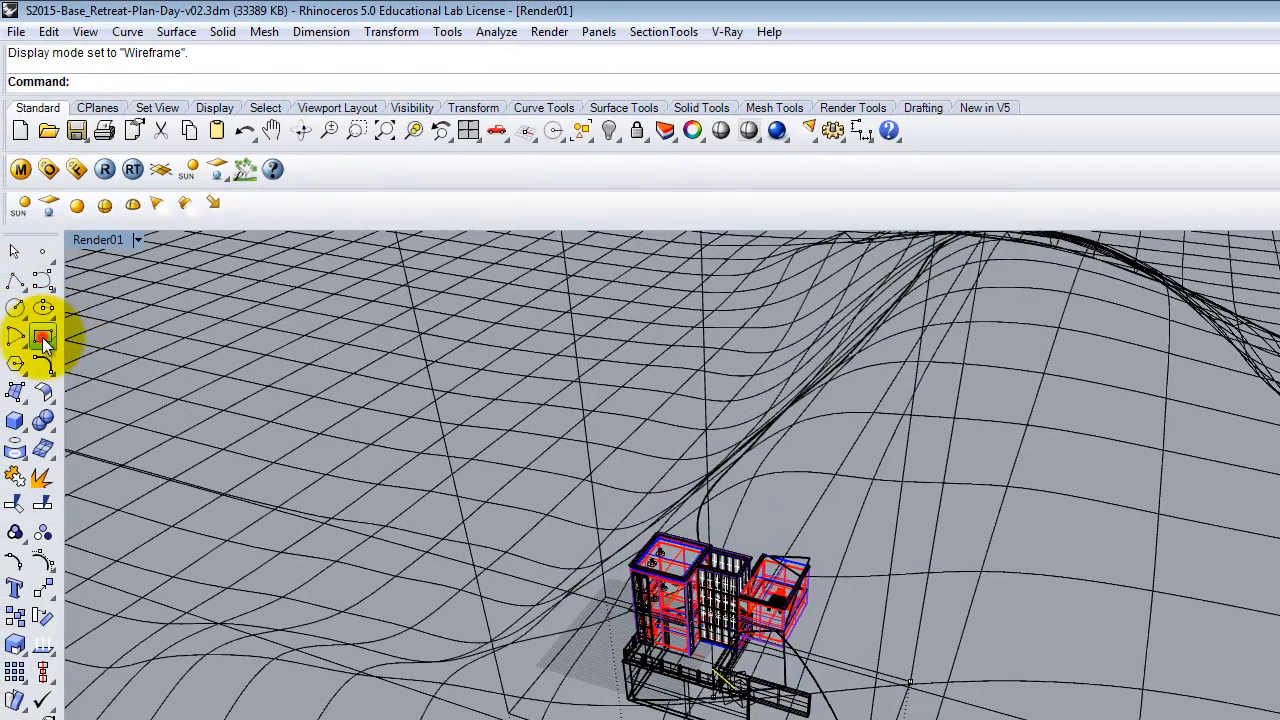
click(43, 340)
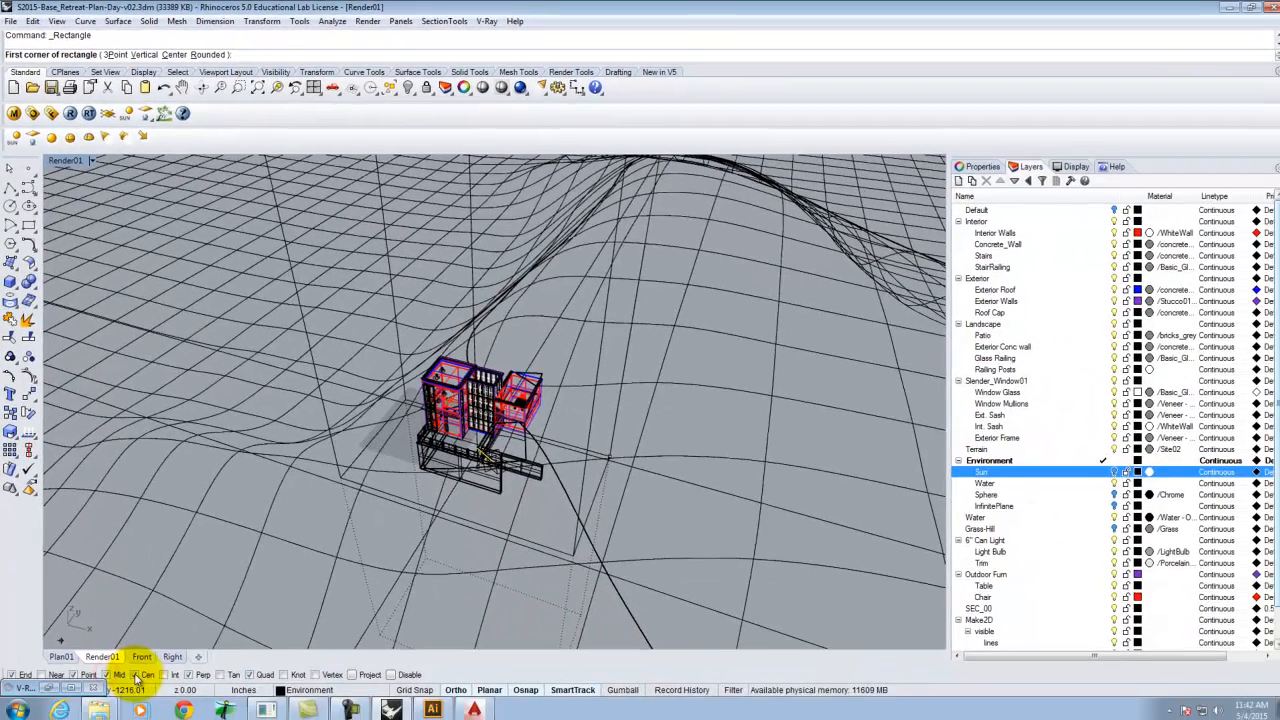
click(134, 672)
click(188, 673)
click(108, 672)
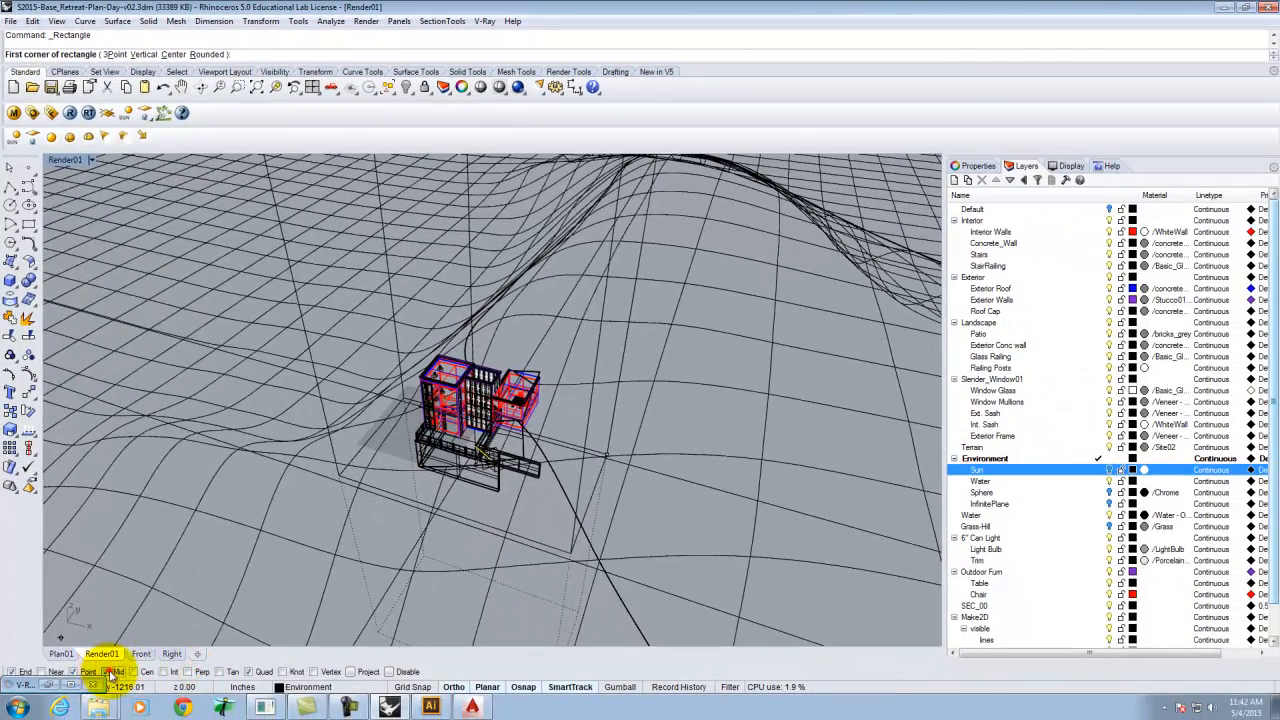
click(10, 672)
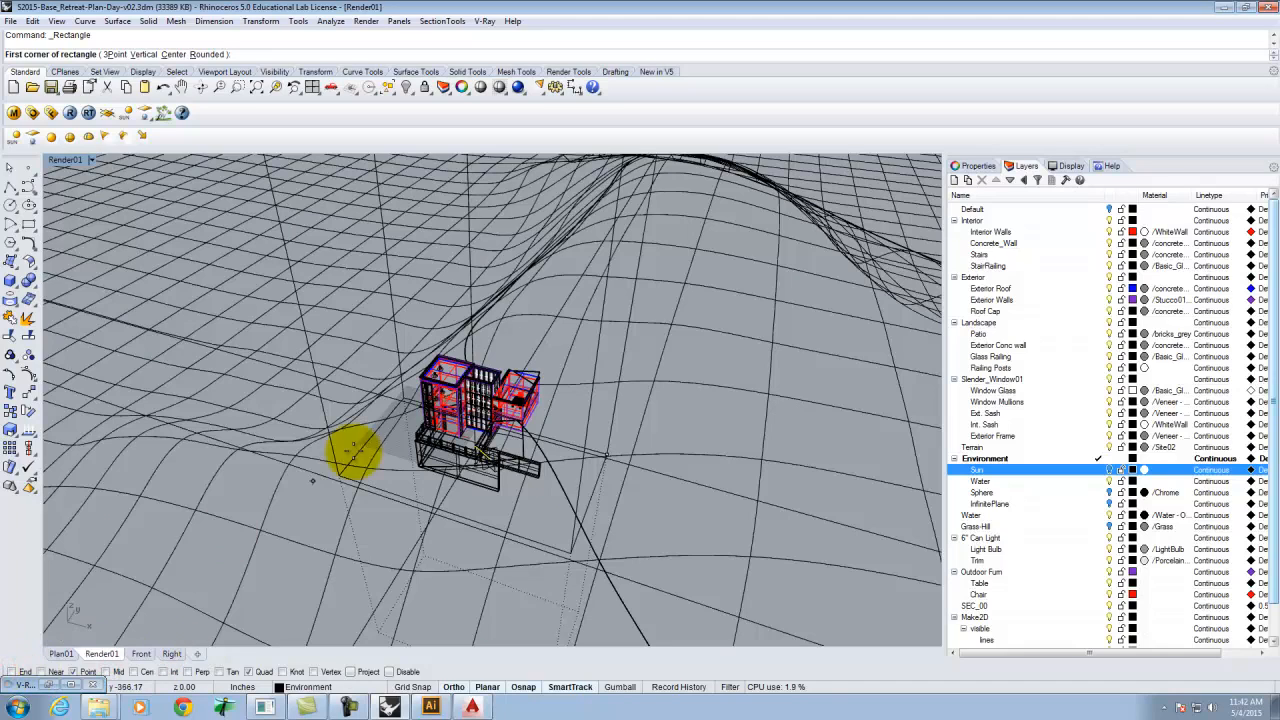
click(478, 468)
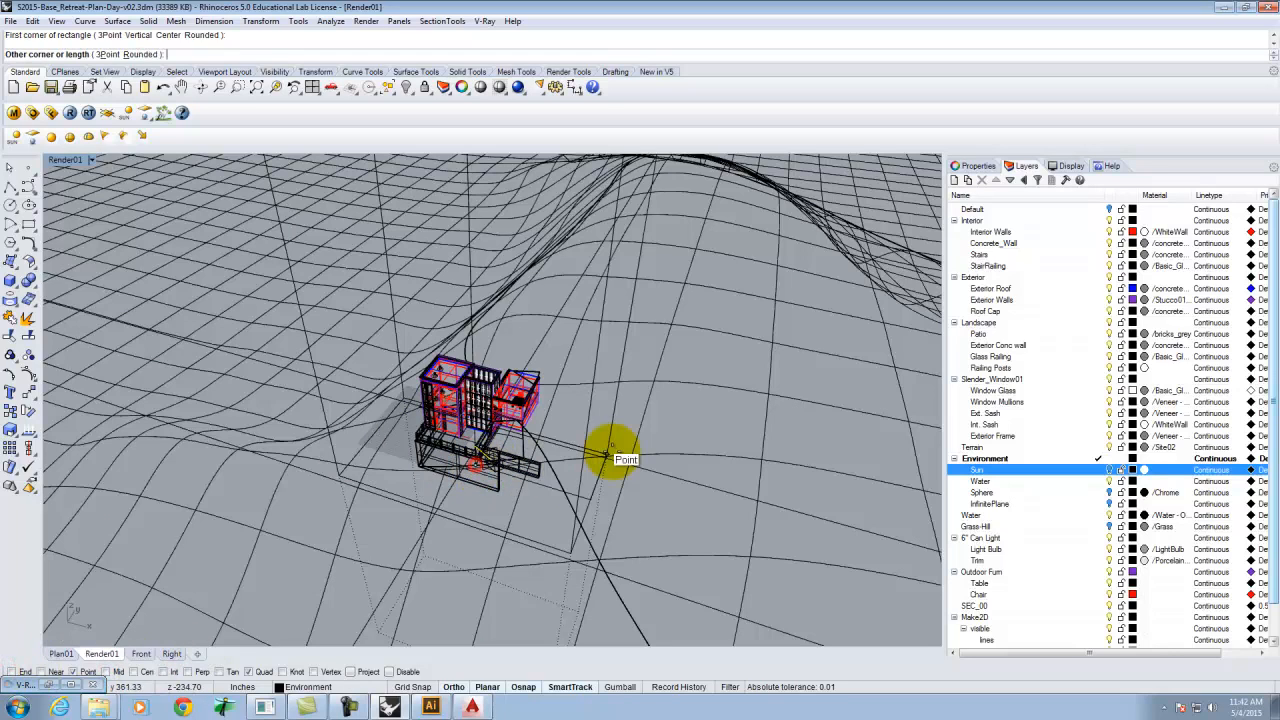
click(606, 455)
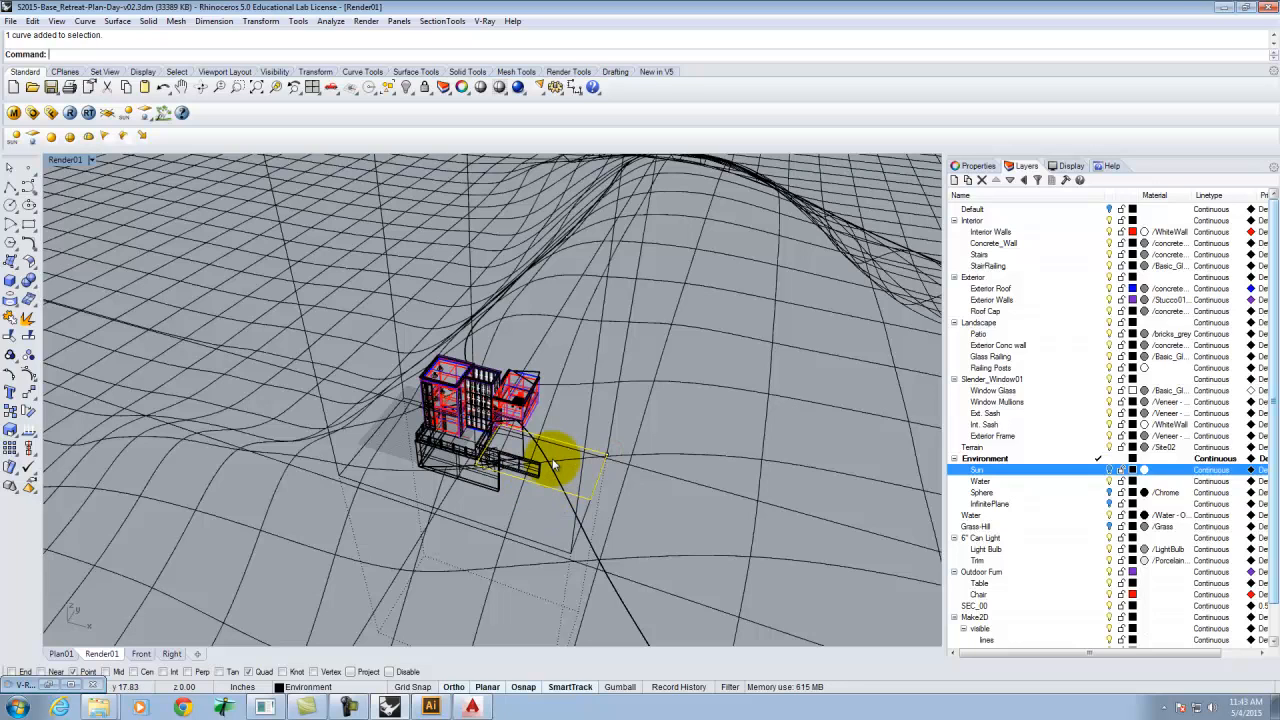
Scale the rectangle by a factor of 2 about its corner point.
key(Return)
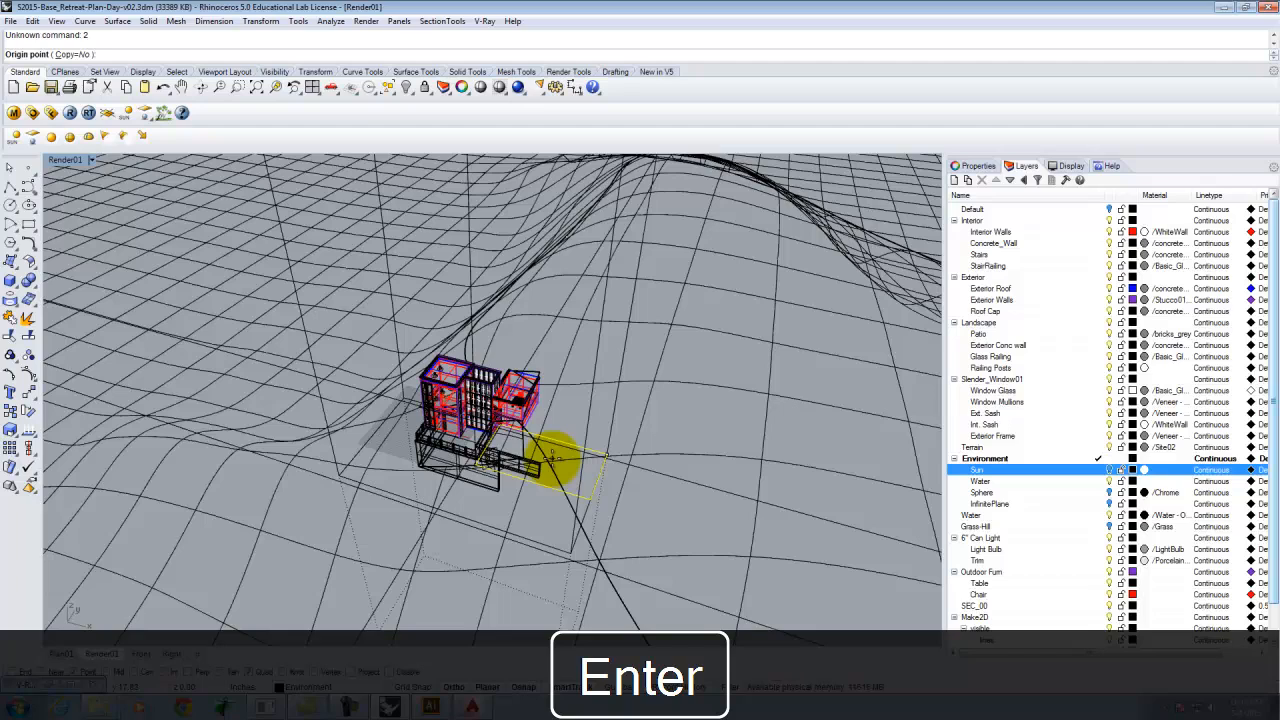
click(608, 456)
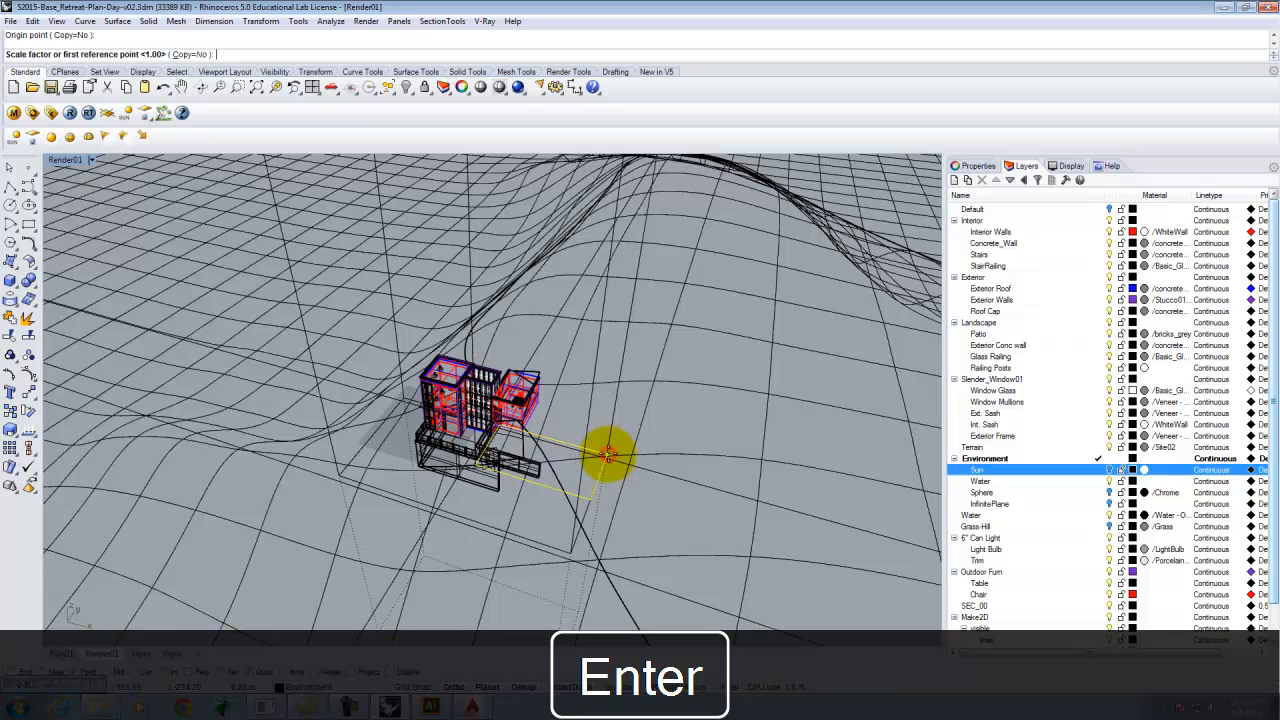
text(2)
key(Return)
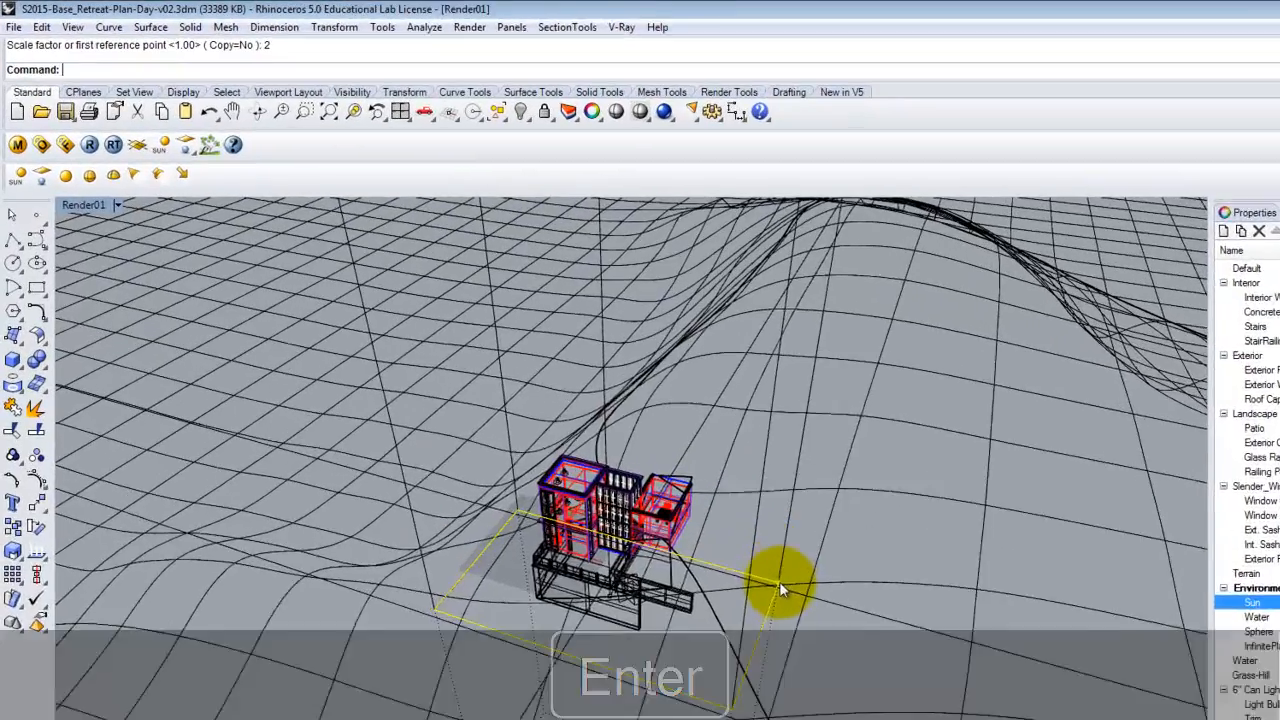
Move the rectangle vertically upward above the building.
text(Move)
key(Return)
text(v)
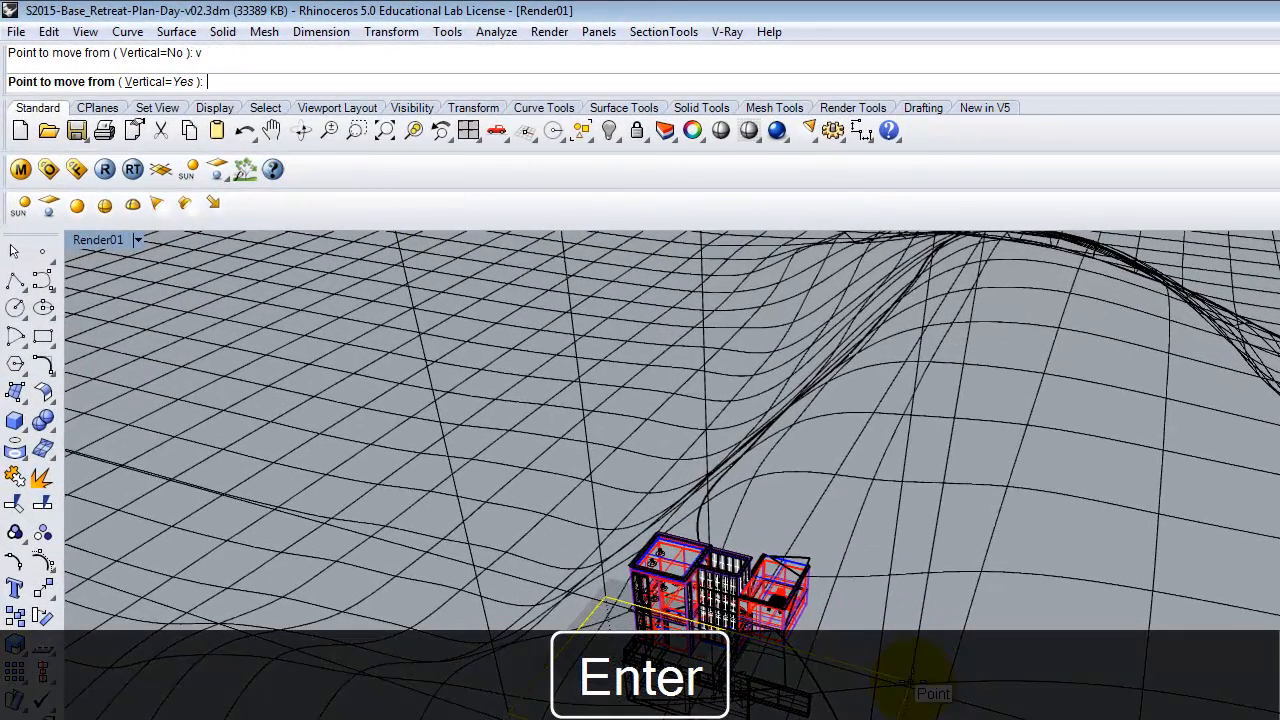
click(1000, 714)
click(997, 544)
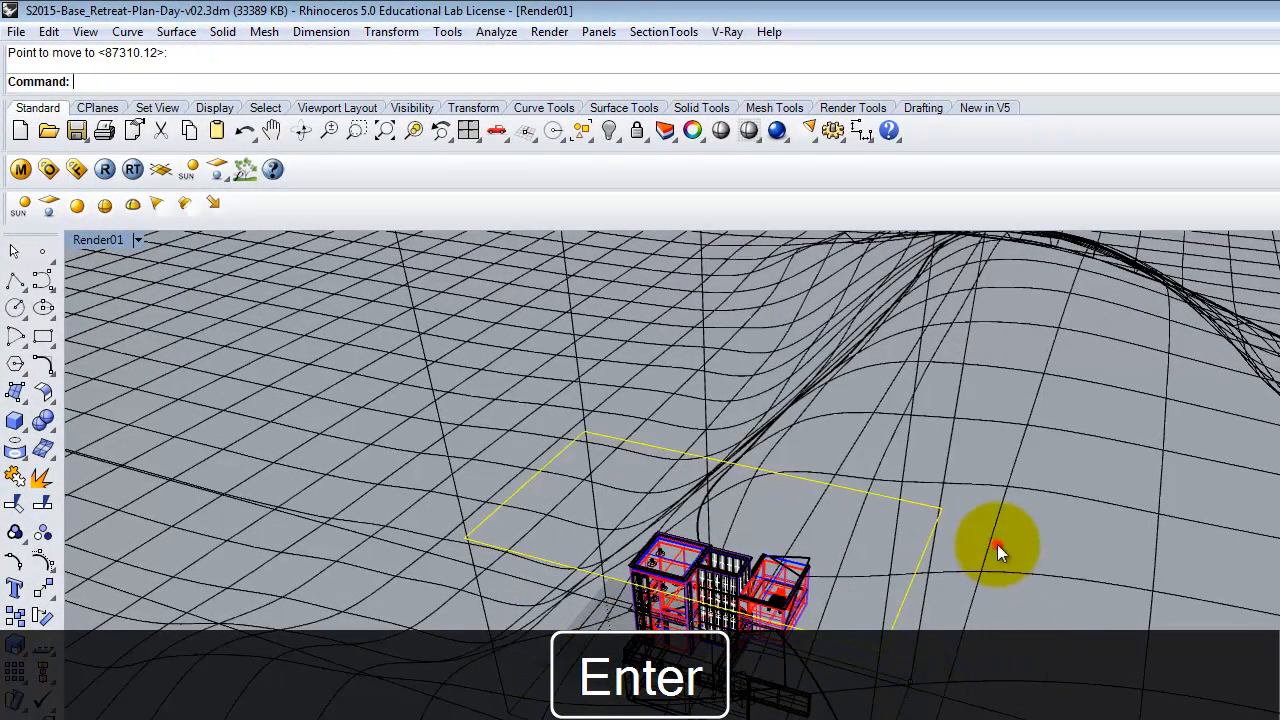
Return to the four-view layout and maximize the Plan01 viewport.
right_drag(586, 328, 714, 414)
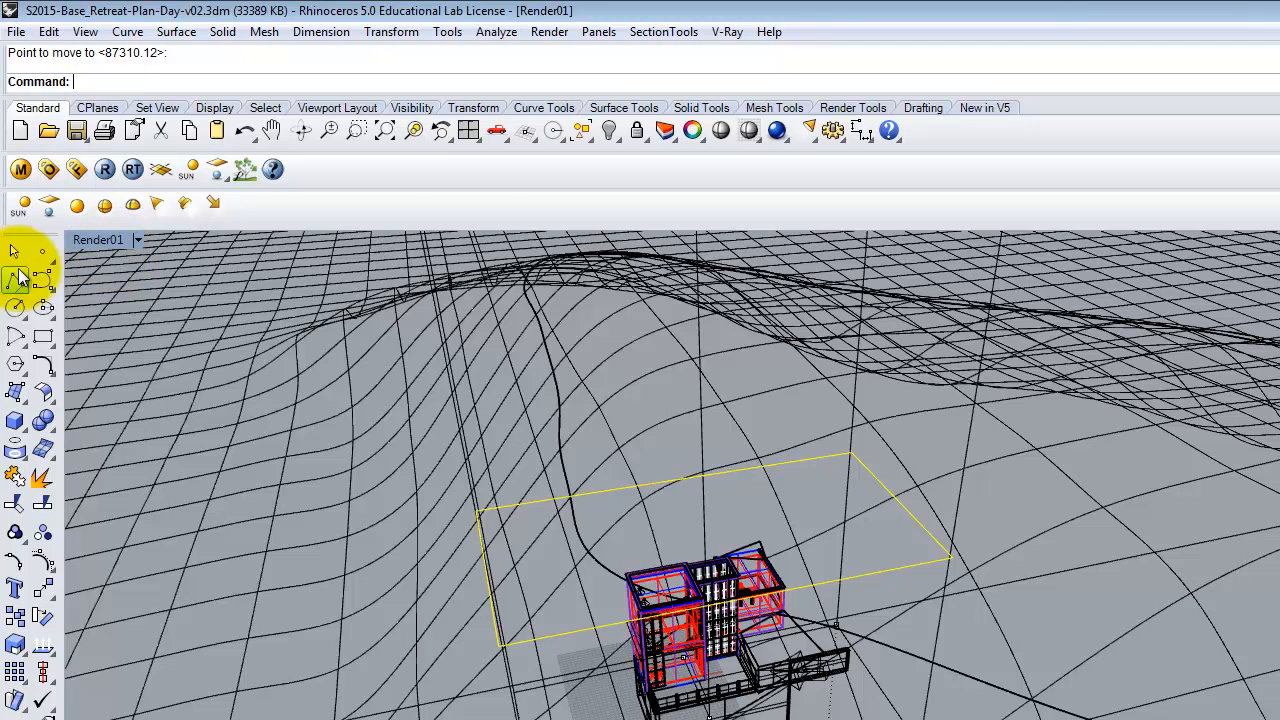
click(96, 242)
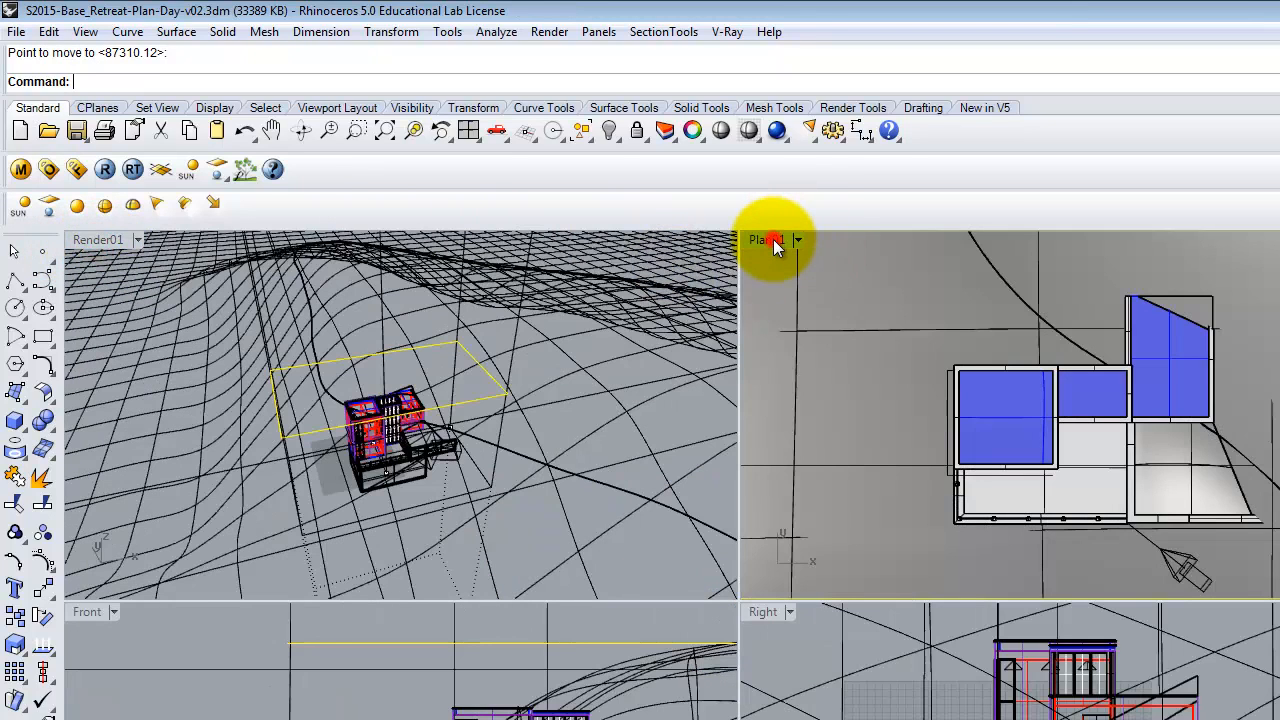
double_click(775, 236)
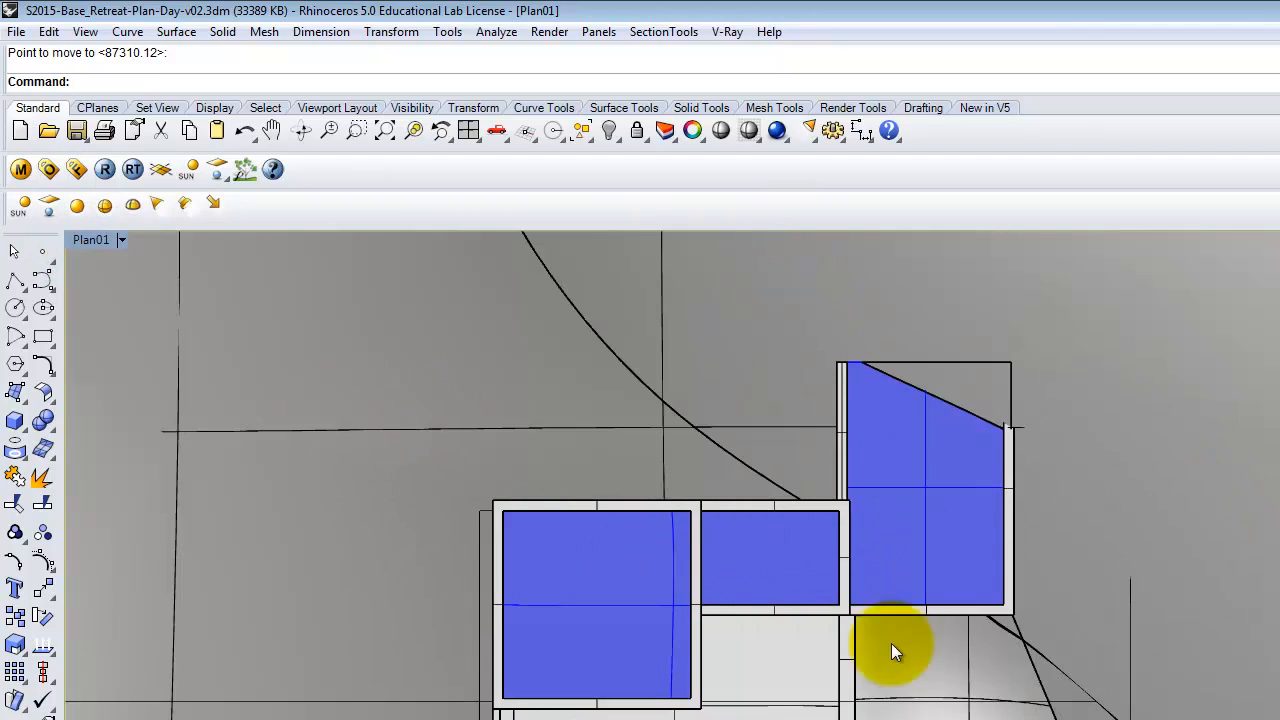
text(Make2D)
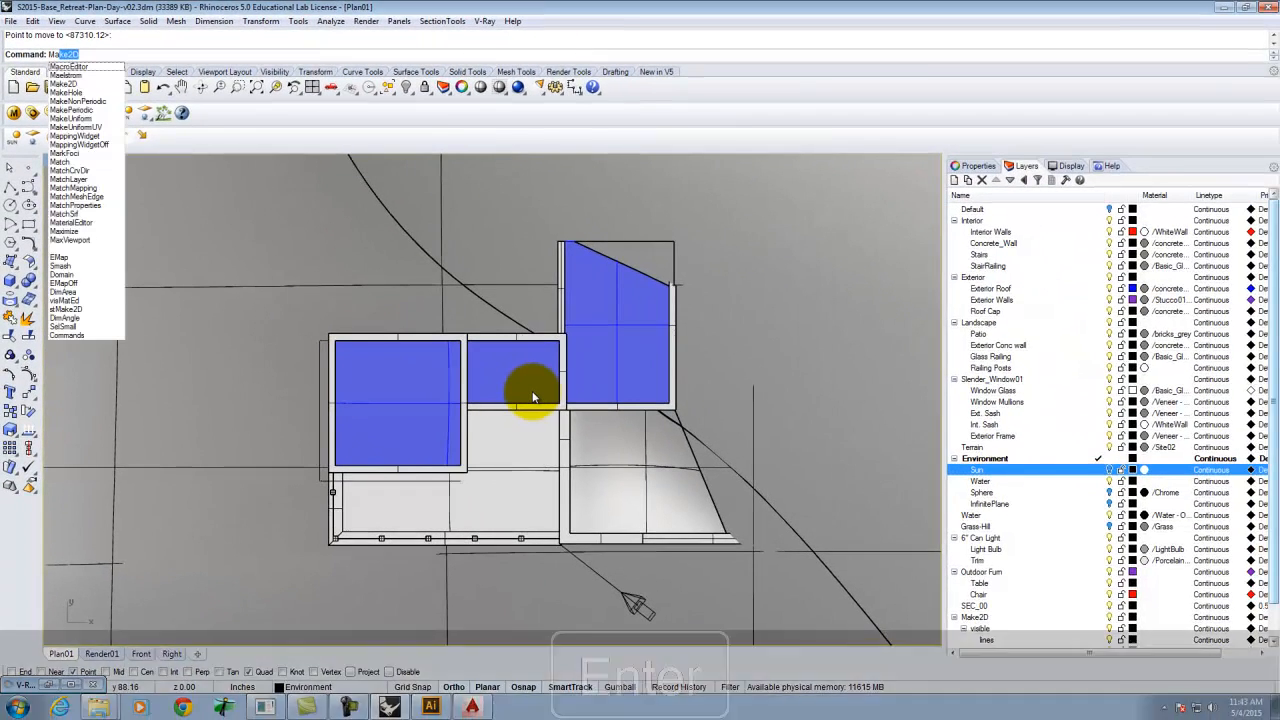
key(Return)
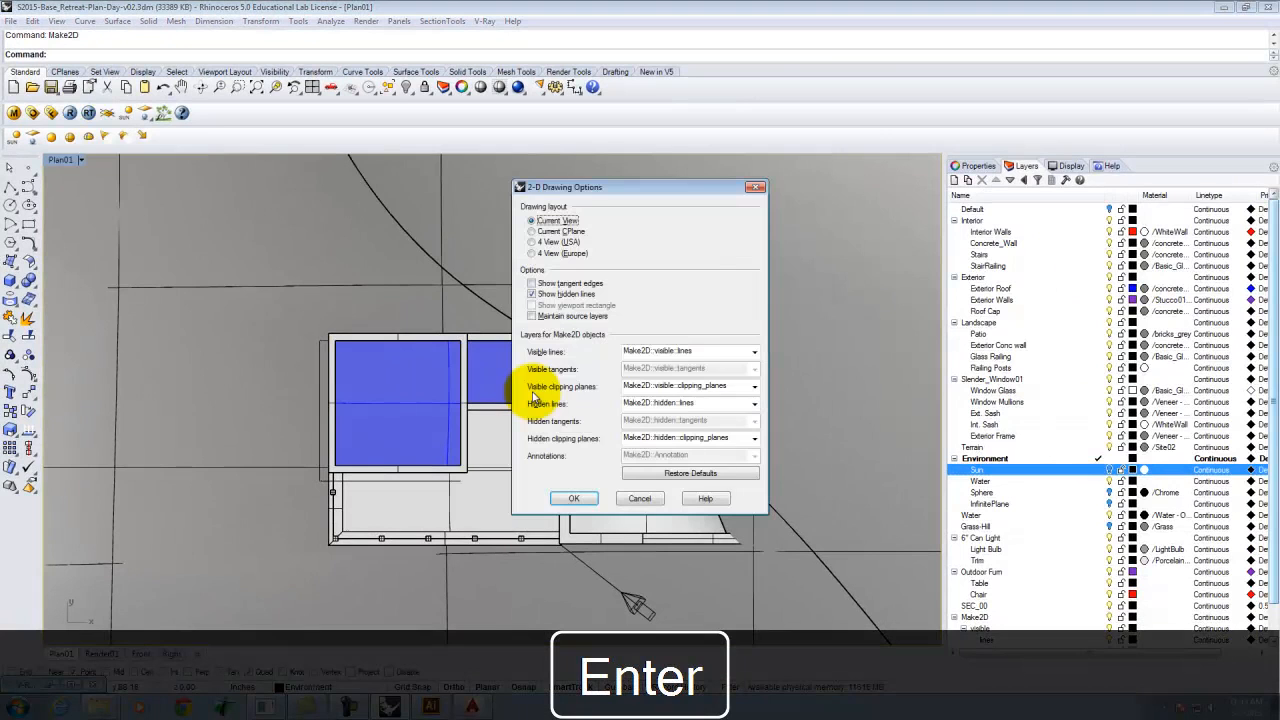
click(658, 503)
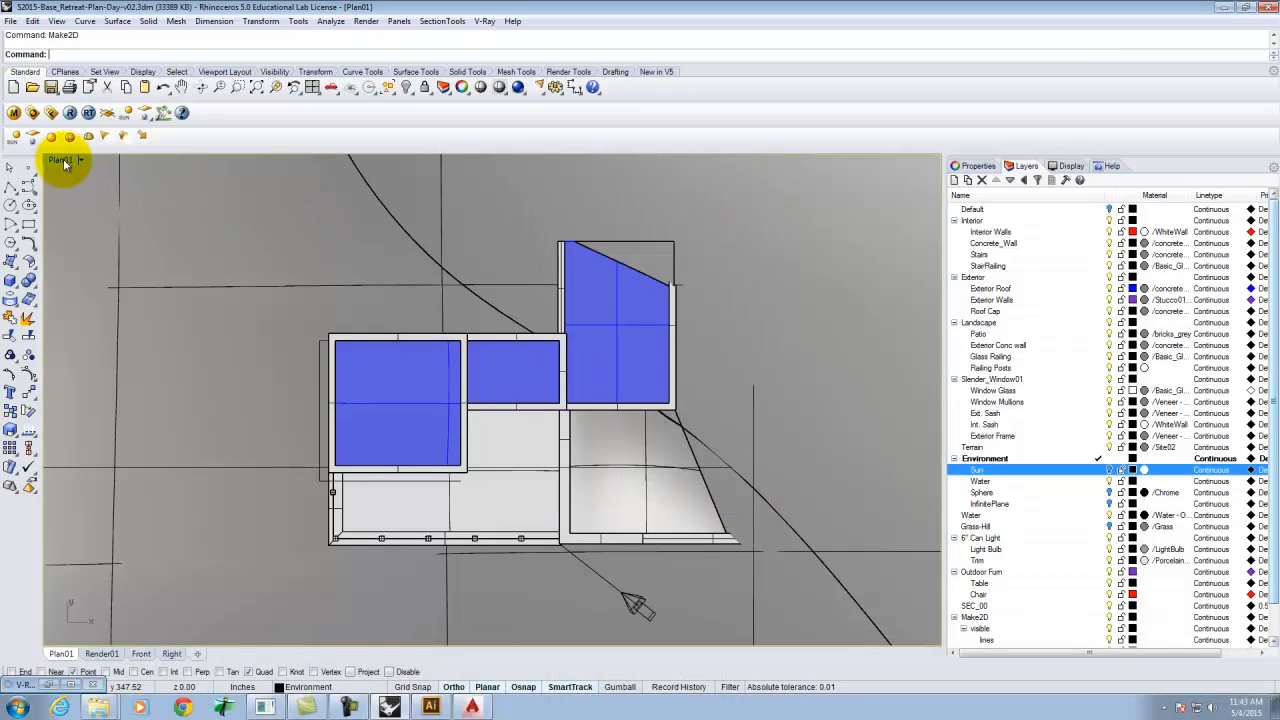
Enable the SEC_00 section clipping in the Plan01 viewport.
click(442, 21)
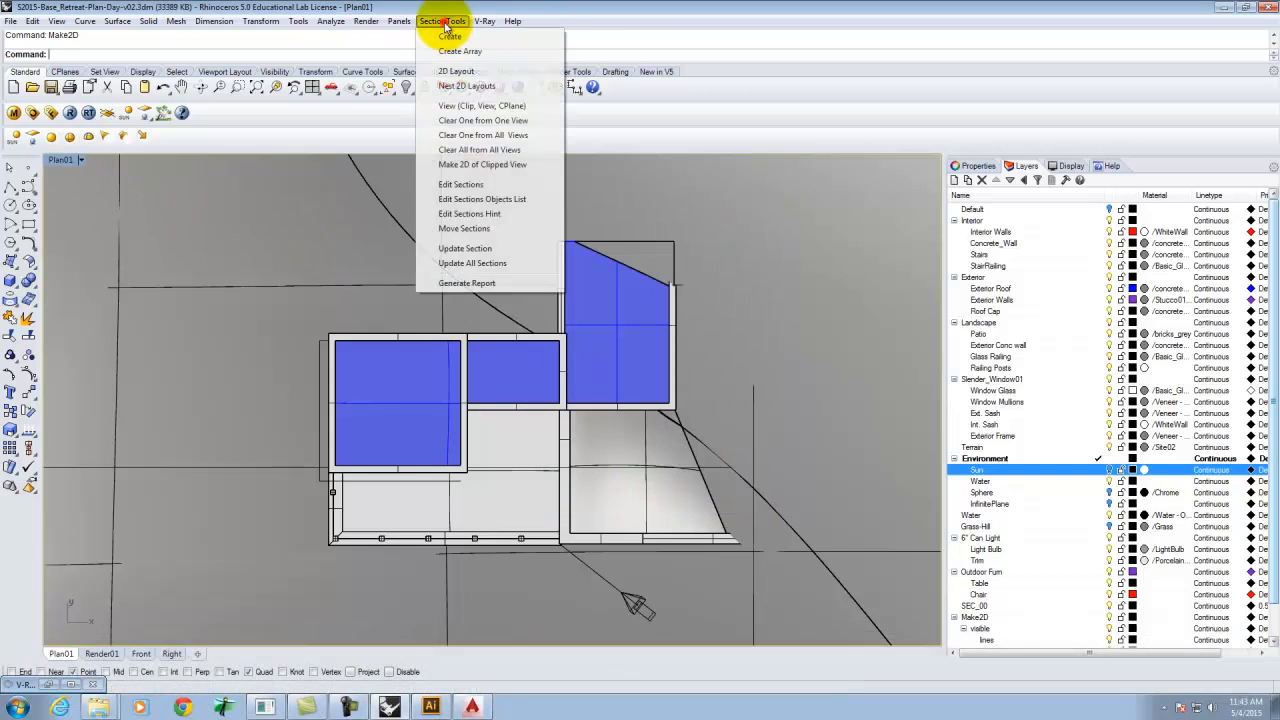
click(470, 105)
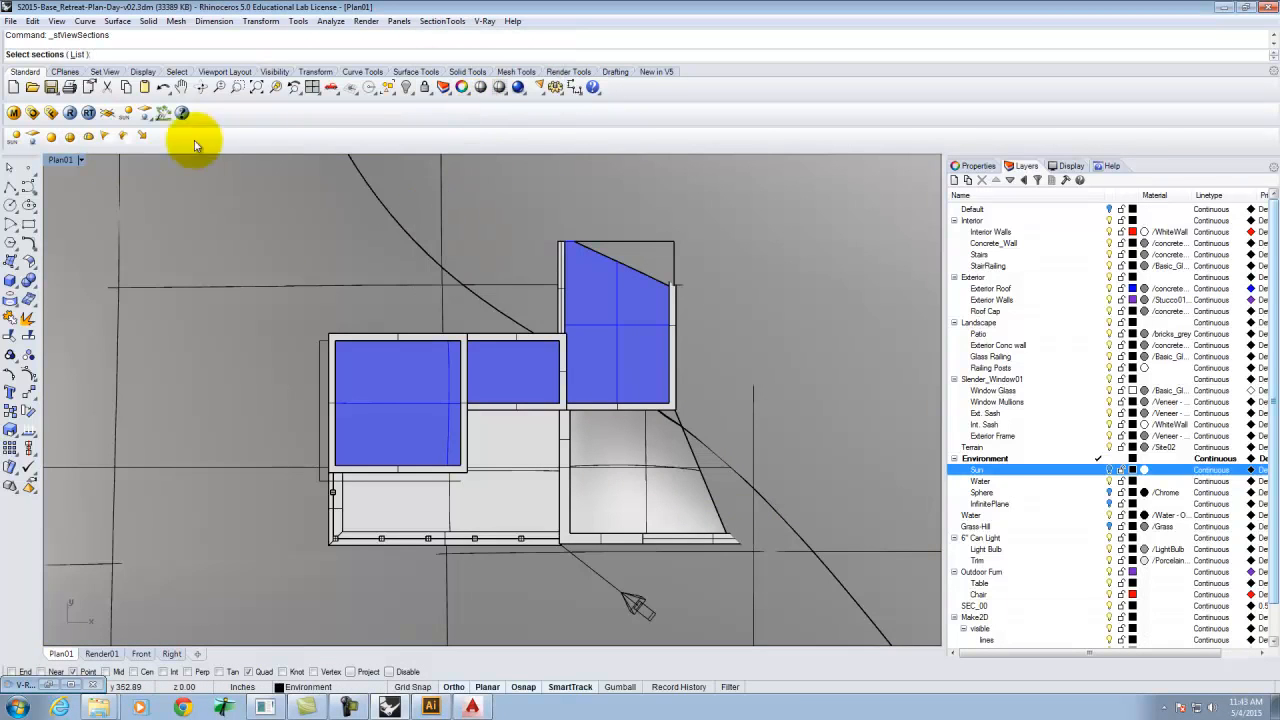
click(78, 54)
click(583, 320)
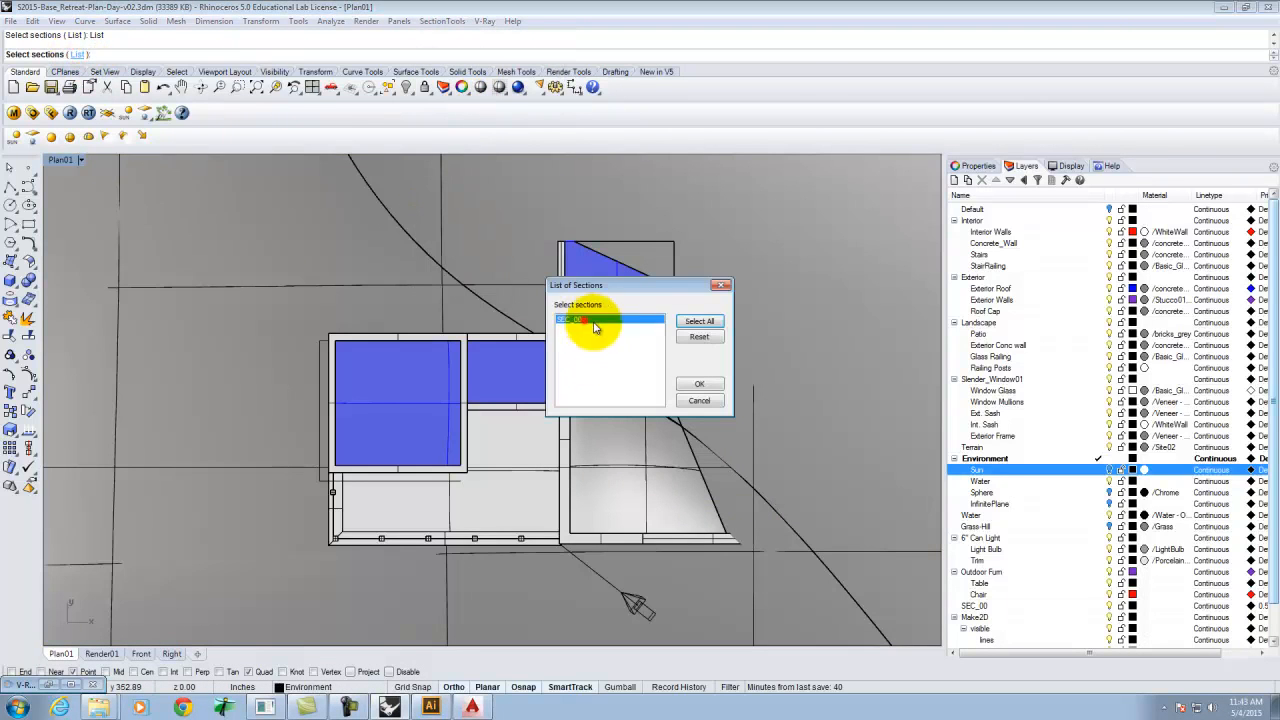
click(701, 385)
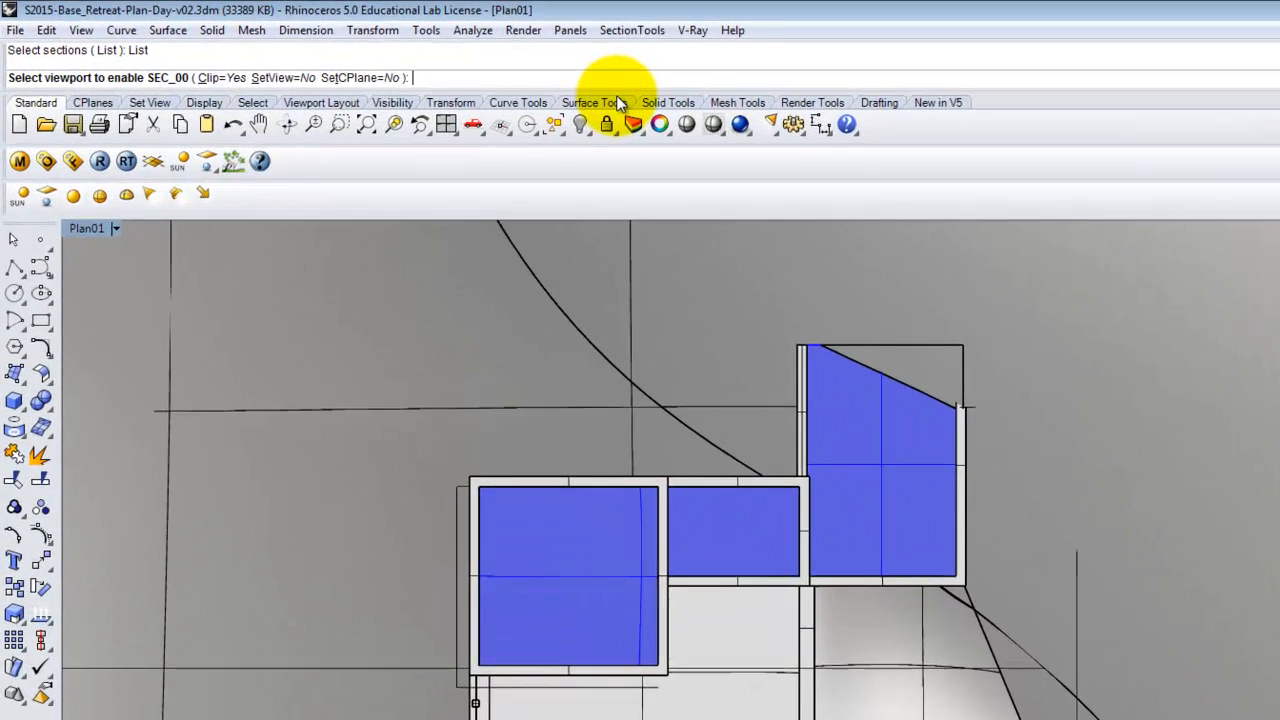
text(Plan01)
key(Return)
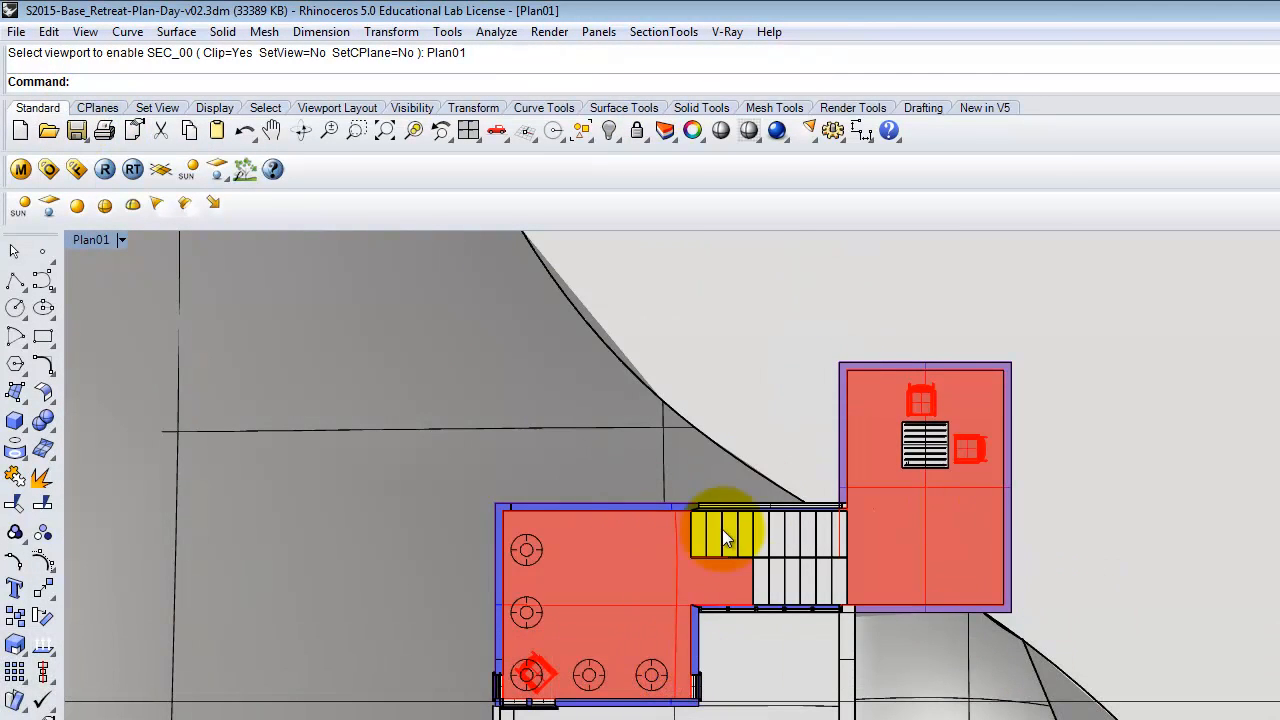
Run Make2D on the clipped plan using the current view layout with Maintain source layers enabled.
text(Make2D)
key(Return)
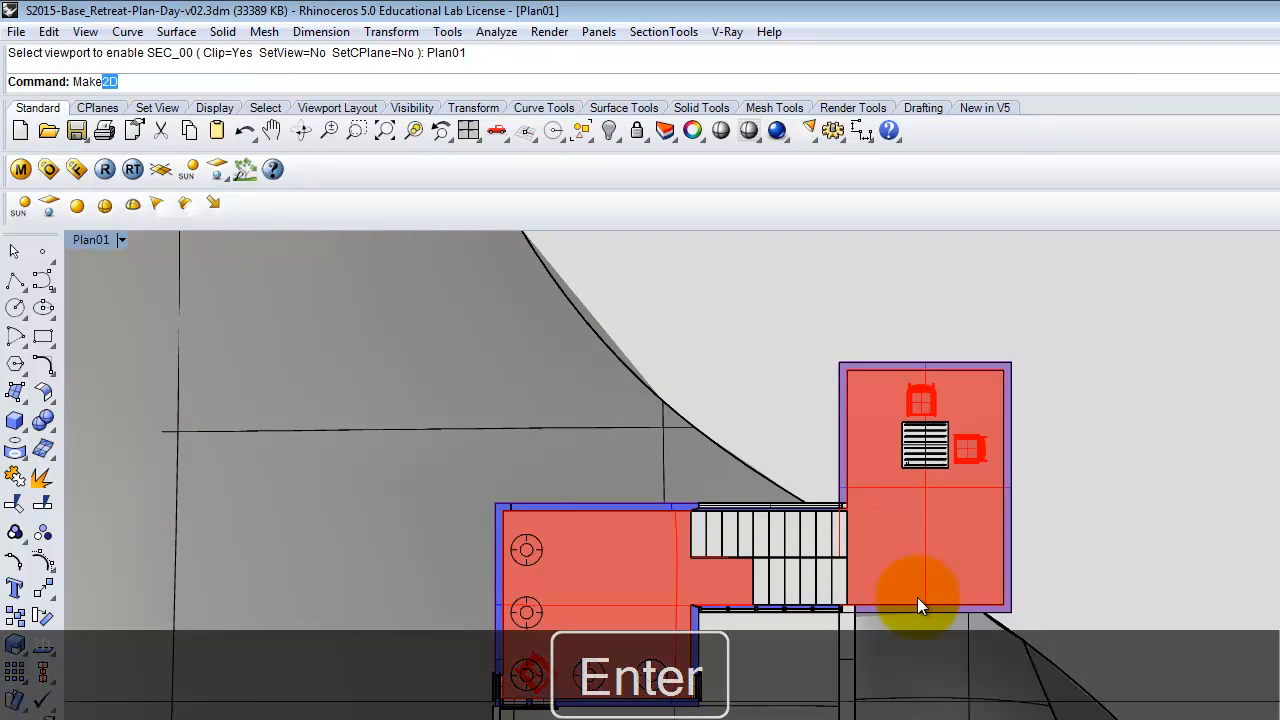
key(Return)
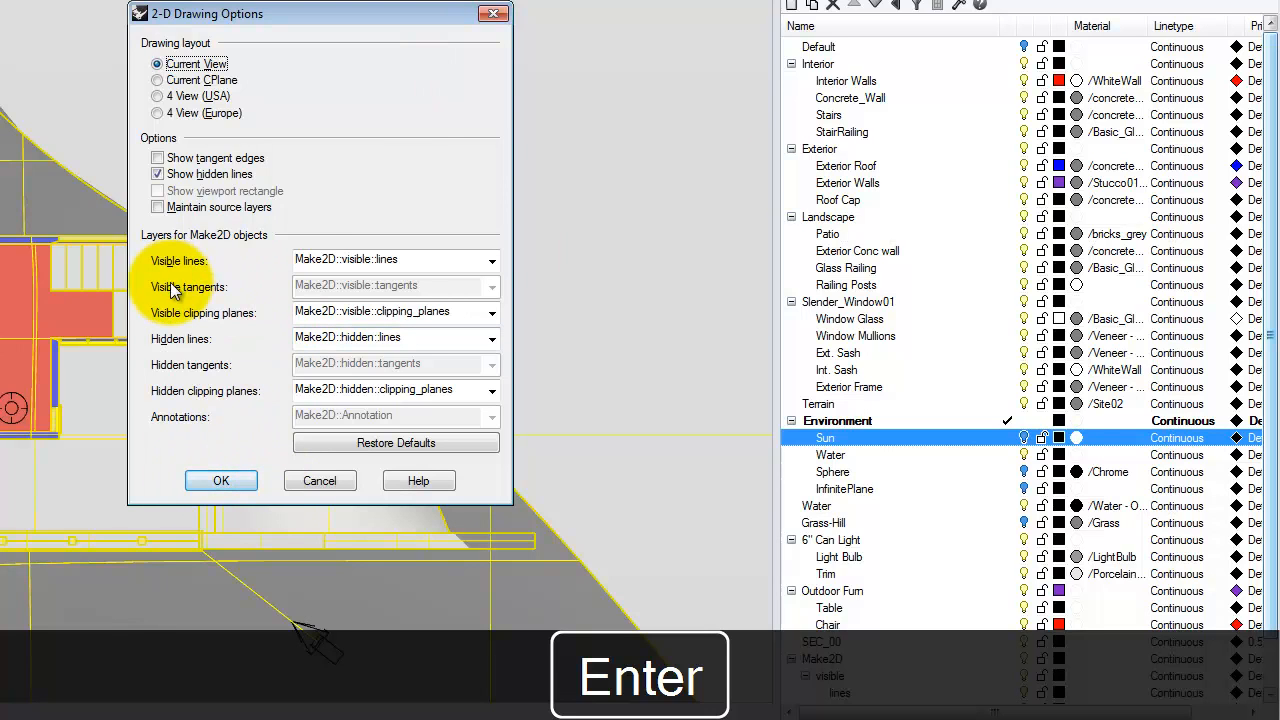
click(188, 217)
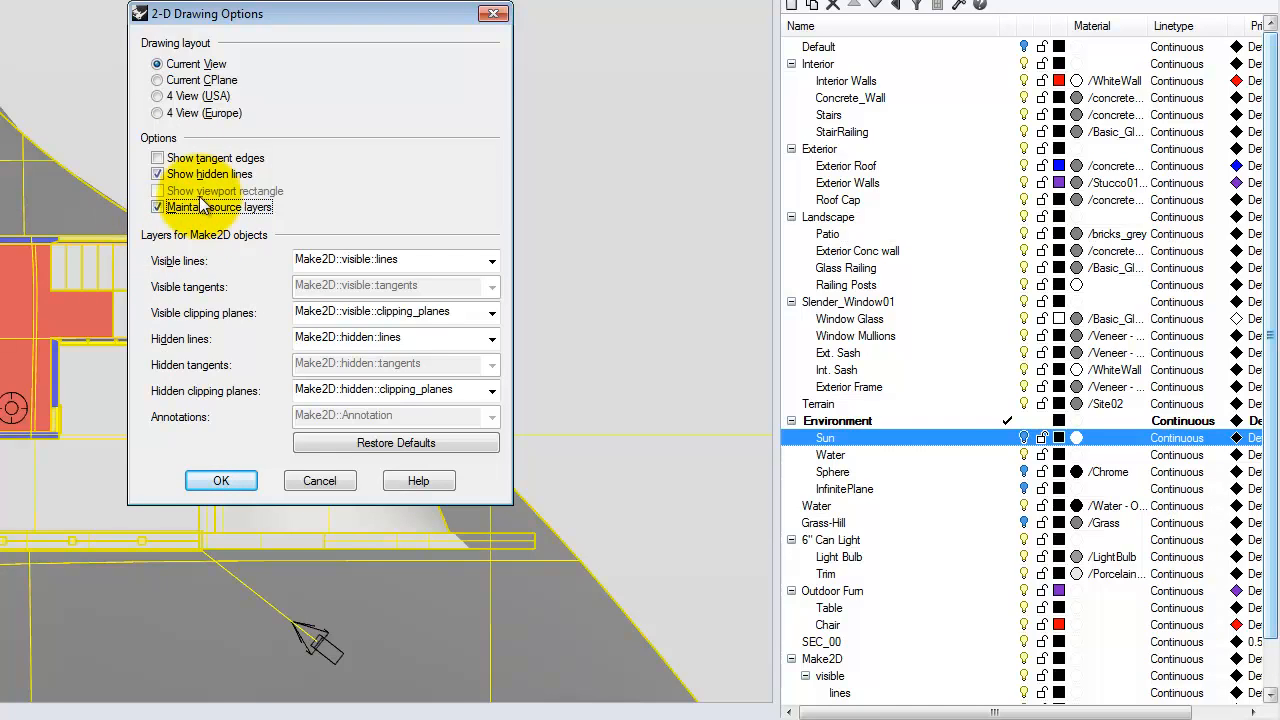
click(223, 481)
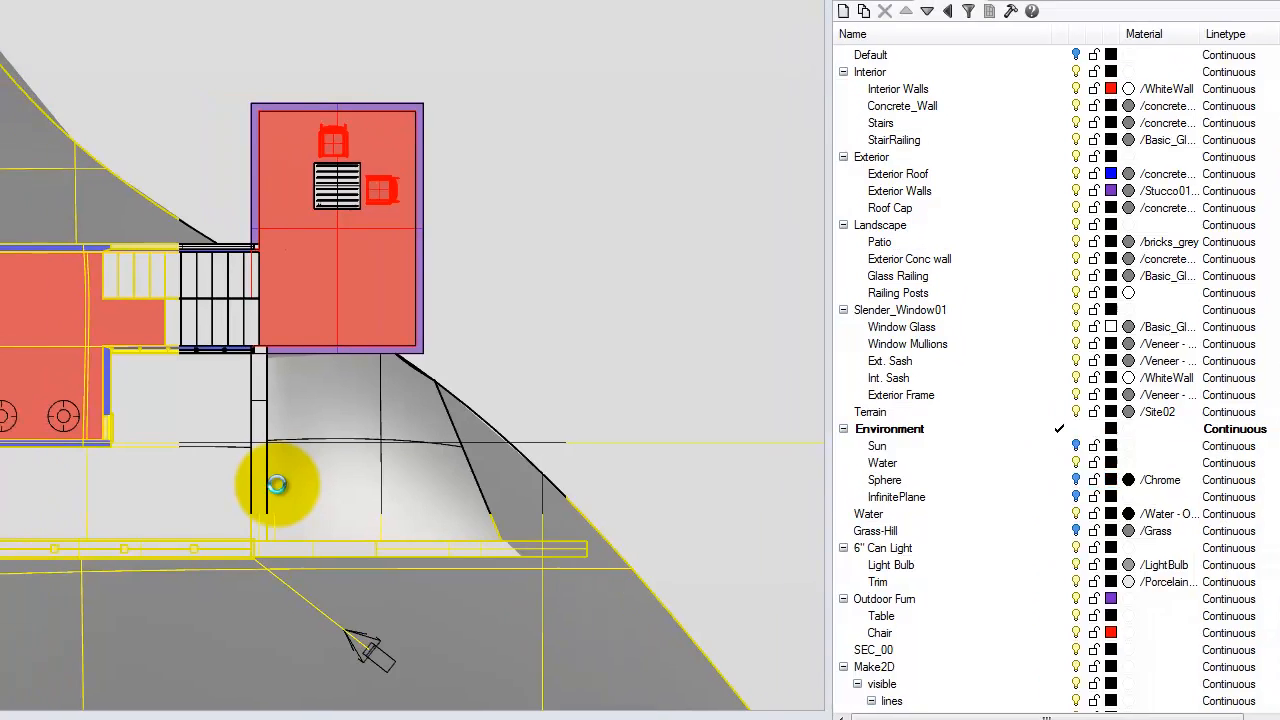
key(Escape)
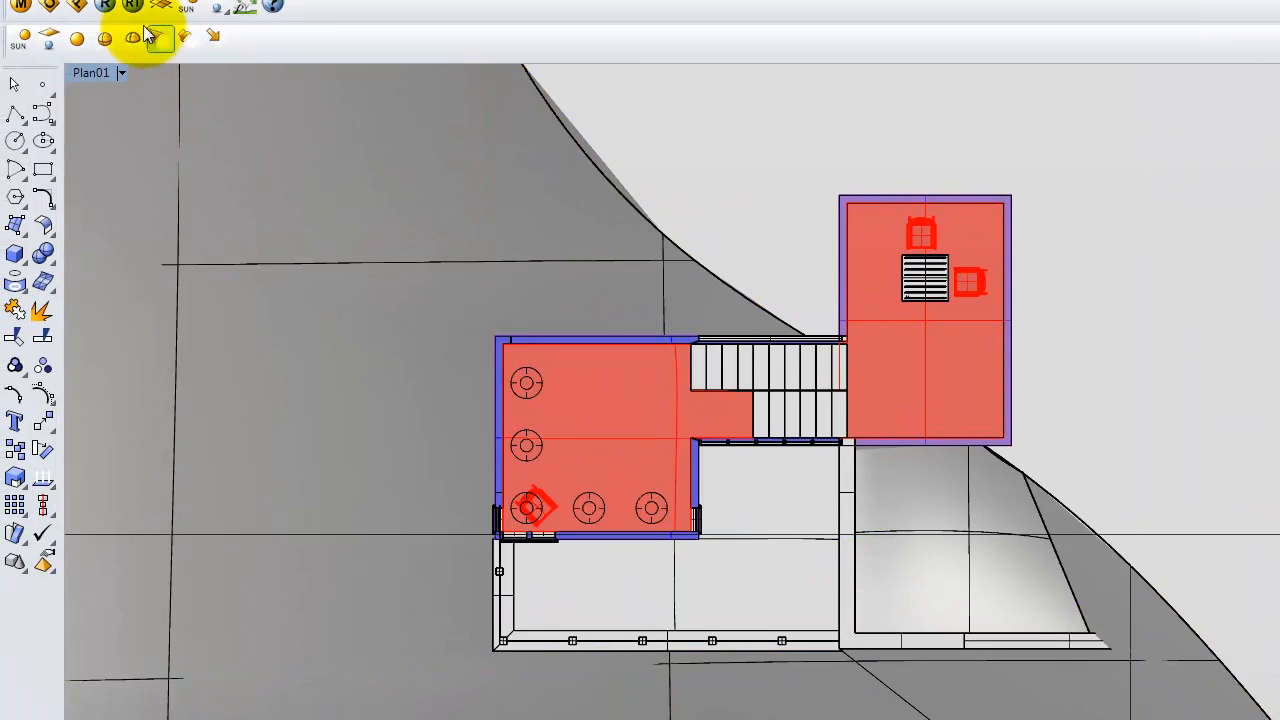
Restore the four-view layout and switch the Render01 viewport to the Top view.
double_click(88, 75)
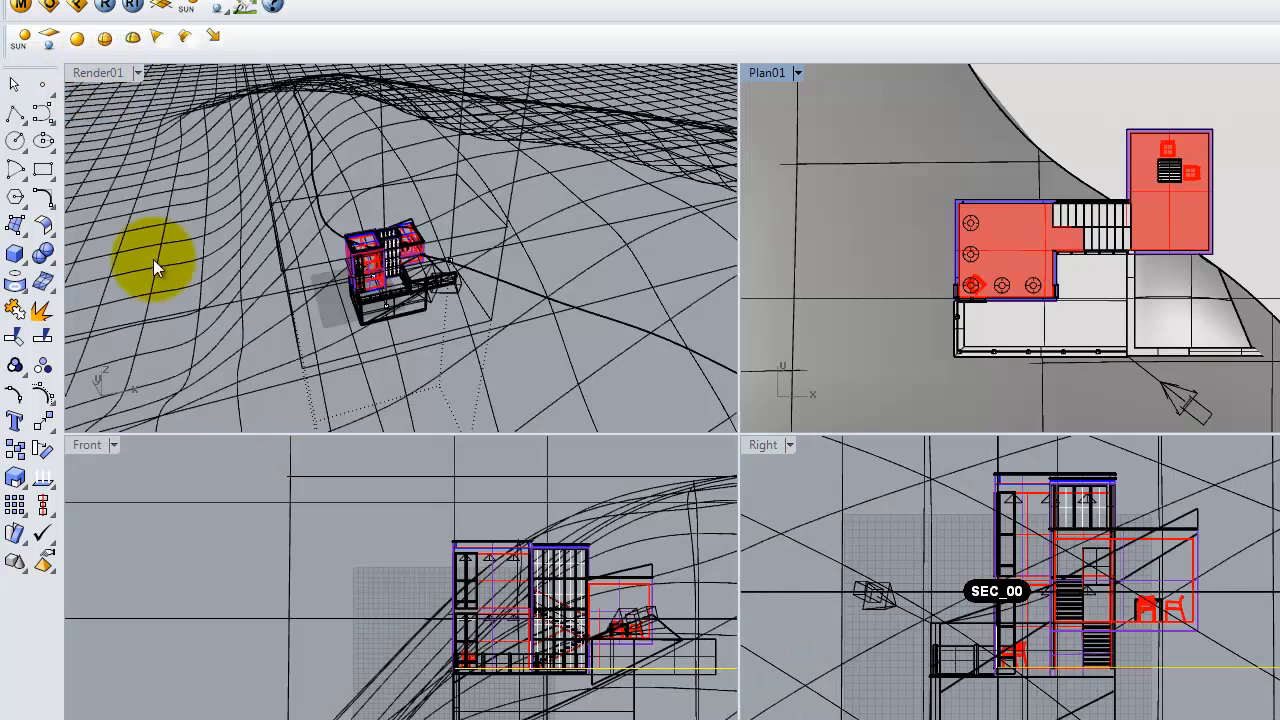
click(797, 73)
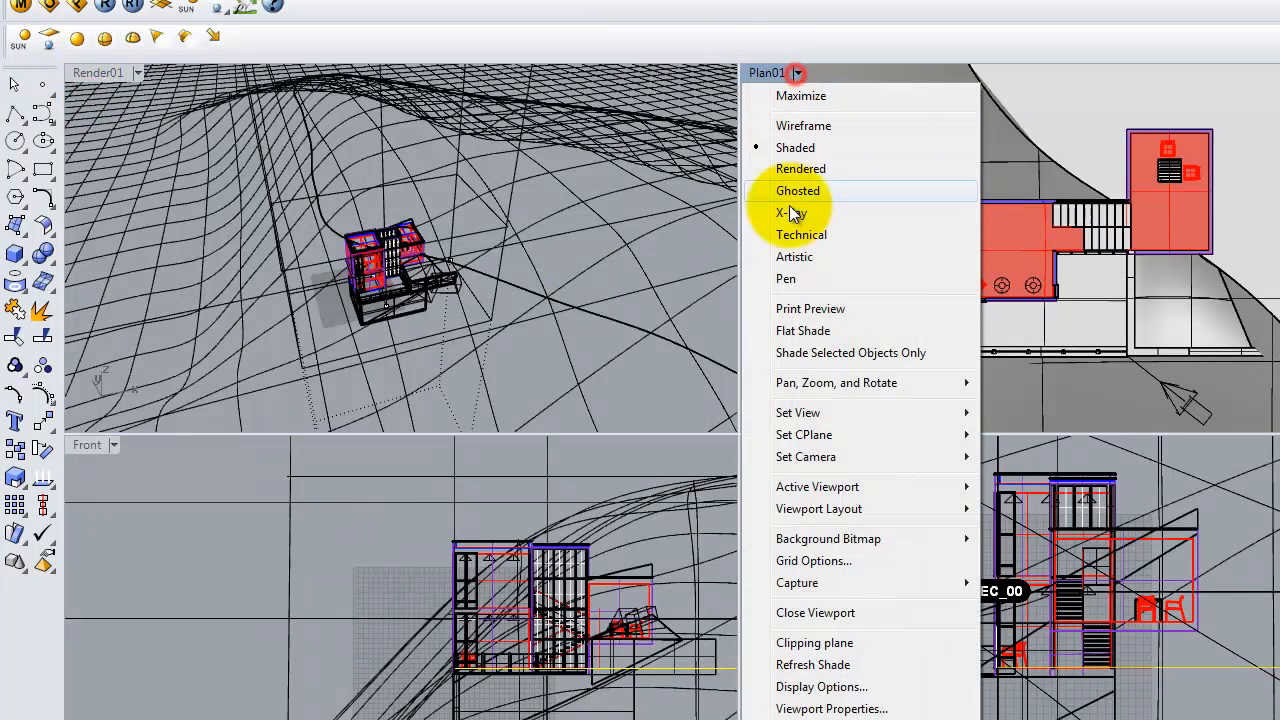
click(135, 76)
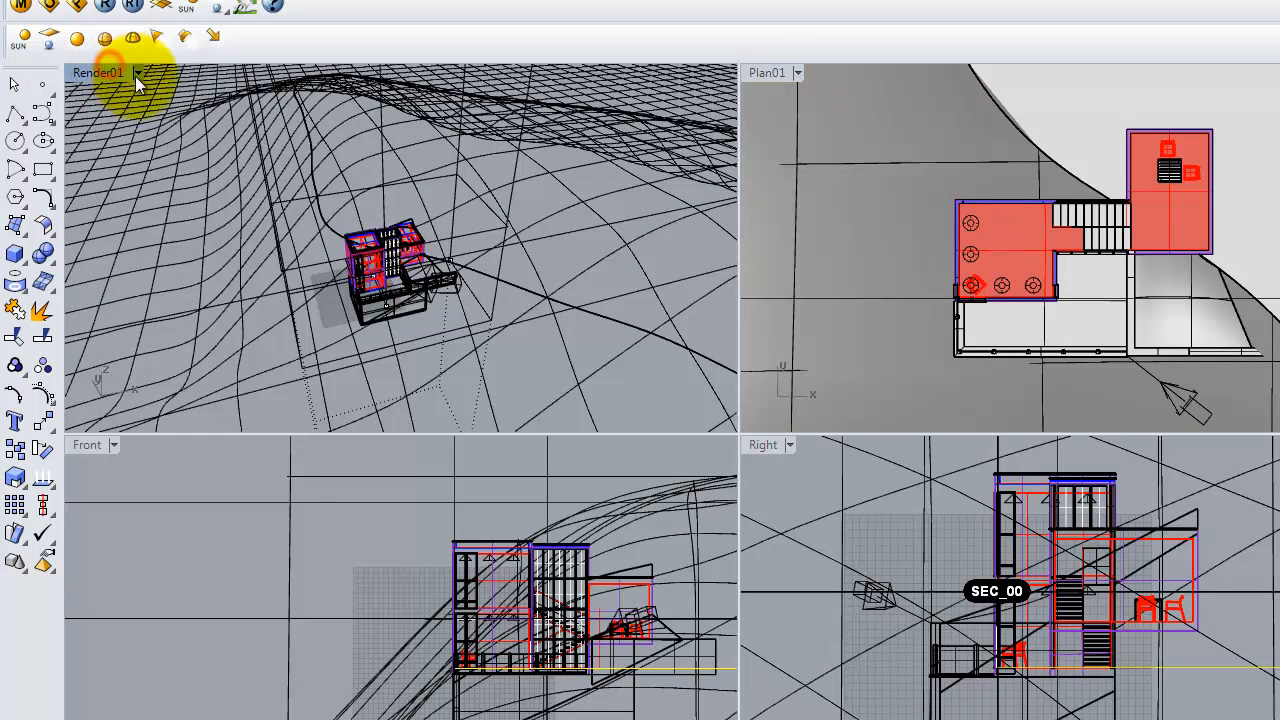
click(137, 77)
mouse_move(160, 413)
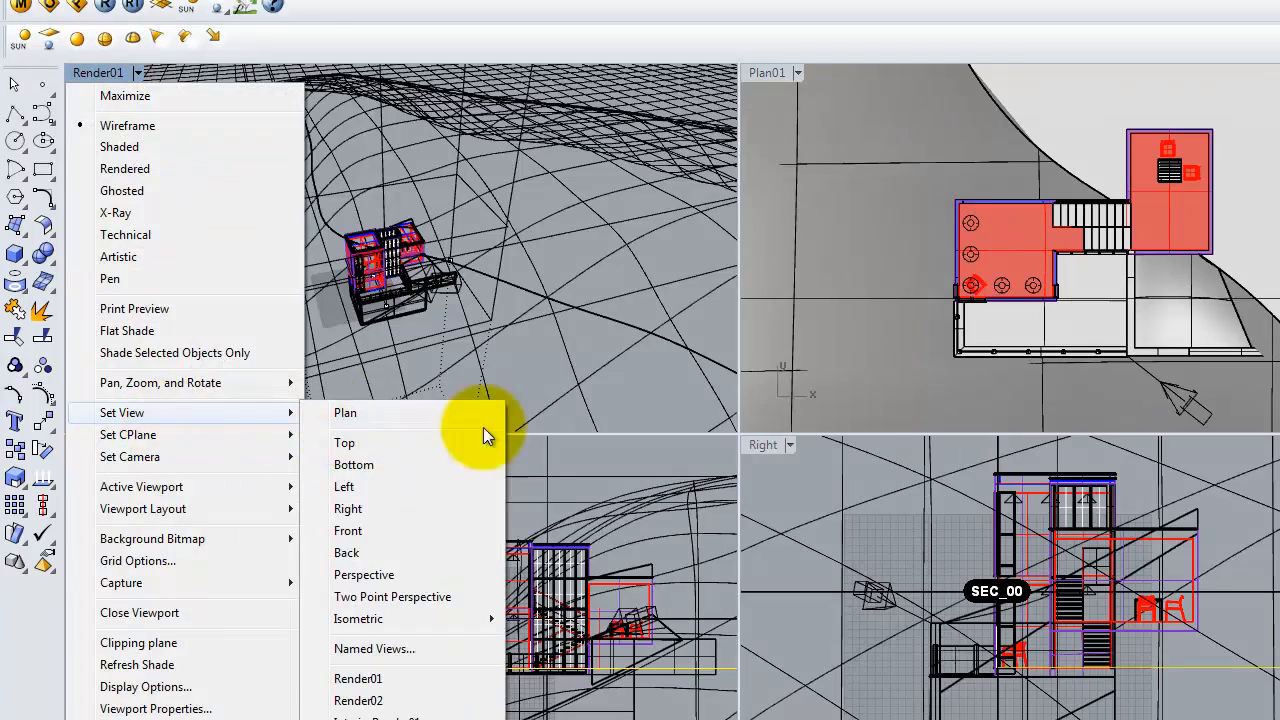
click(362, 444)
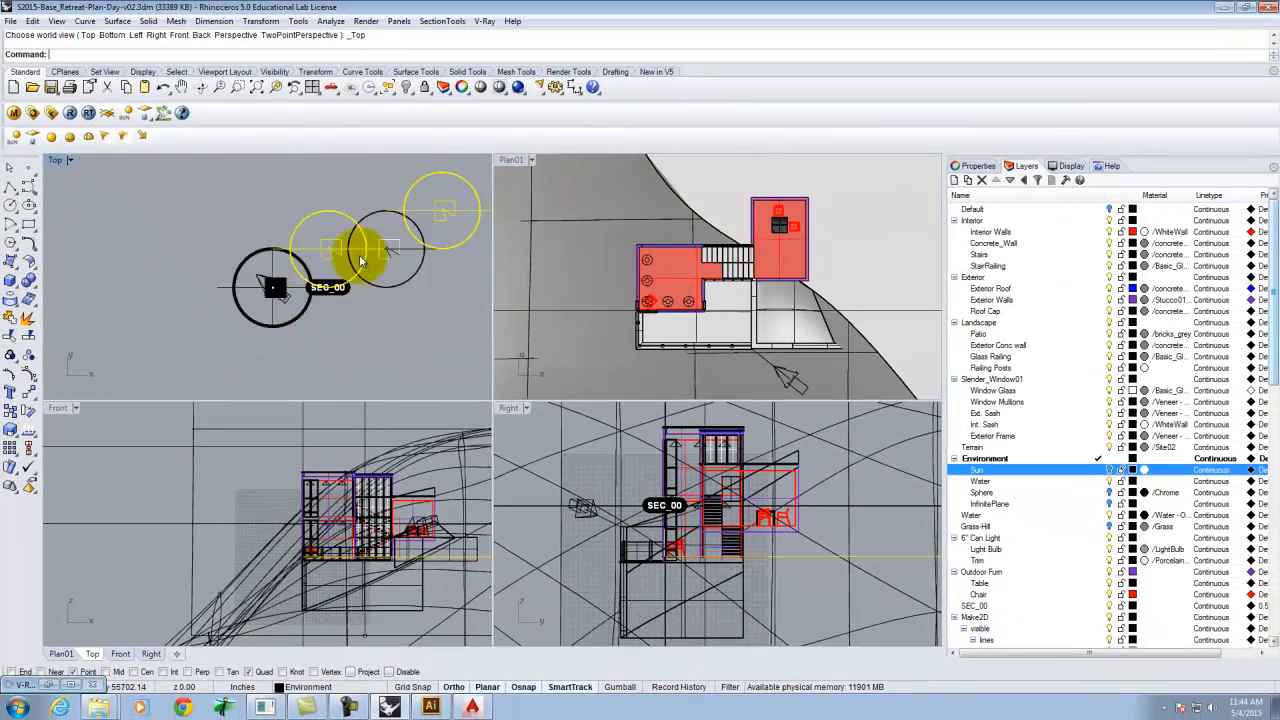
Zoom around the Top view to locate the generated Make2D linework.
scroll(354, 223, up, 2)
scroll(286, 294, down, 3)
scroll(314, 291, up, 6)
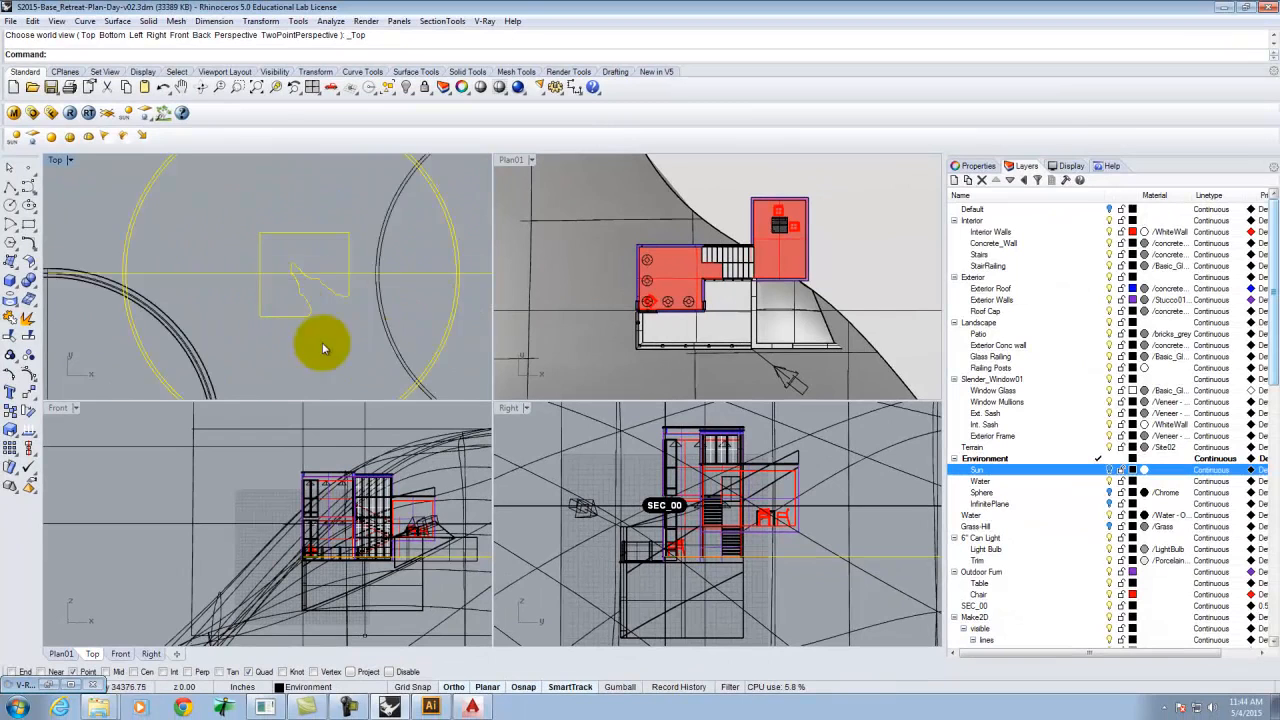
scroll(322, 347, down, 5)
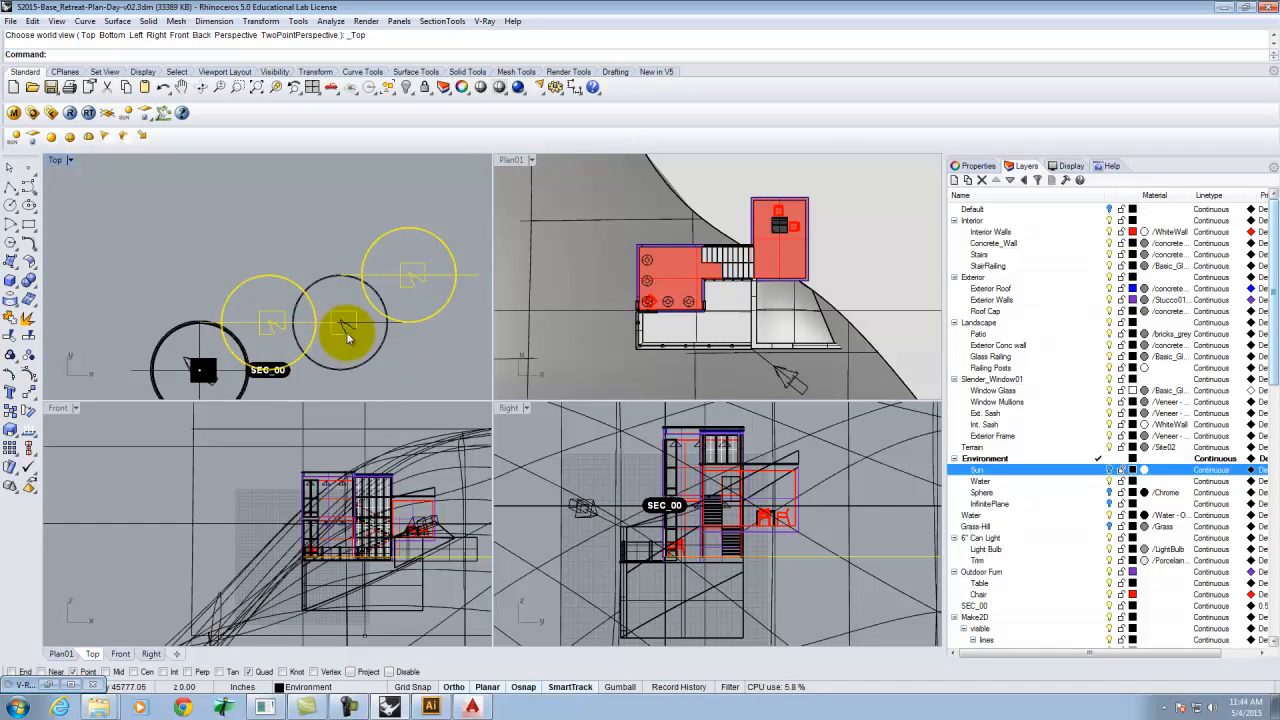
scroll(300, 336, up, 2)
scroll(214, 280, down, 7)
scroll(266, 271, up, 4)
scroll(340, 340, down, 4)
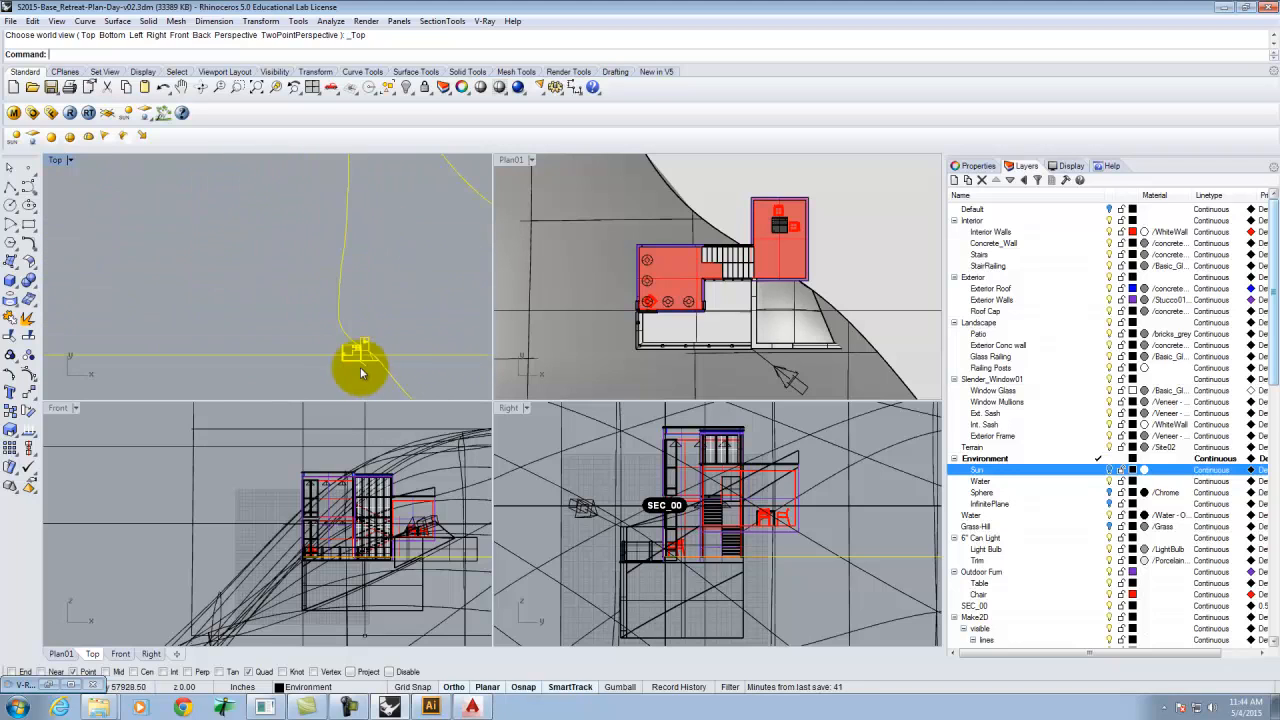
scroll(359, 350, down, 5)
scroll(322, 341, up, 6)
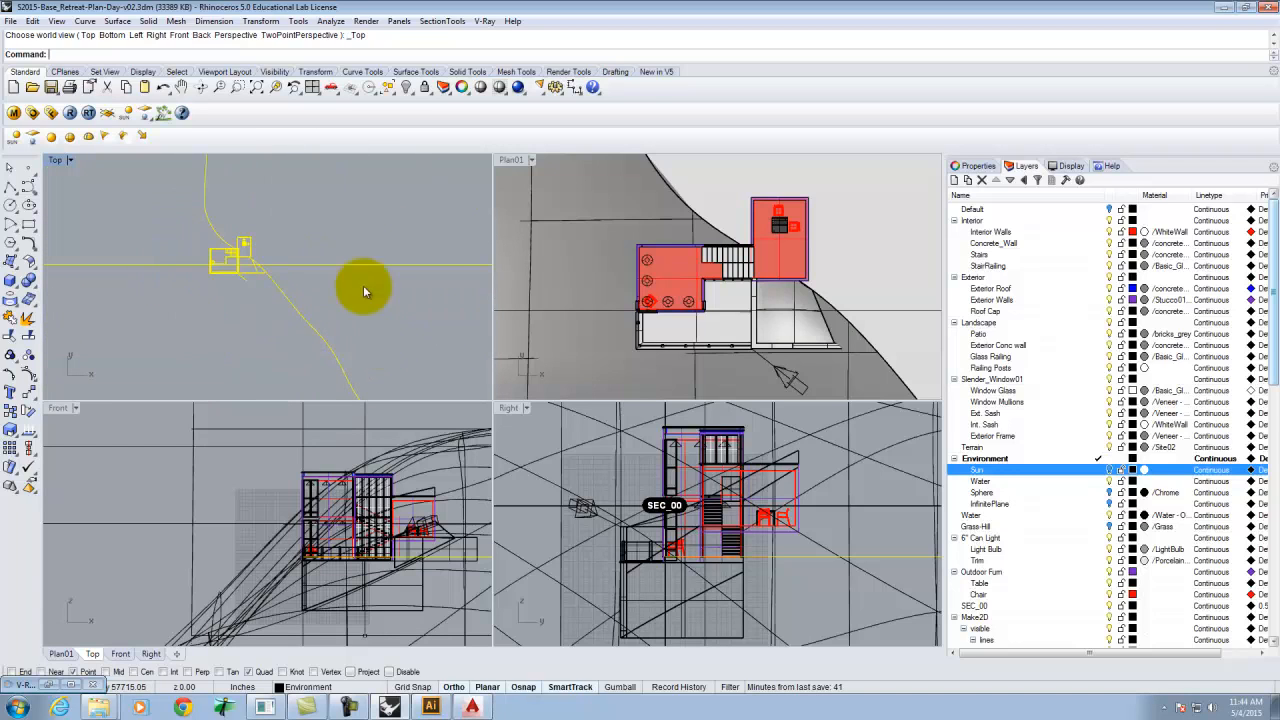
scroll(380, 260, down, 1)
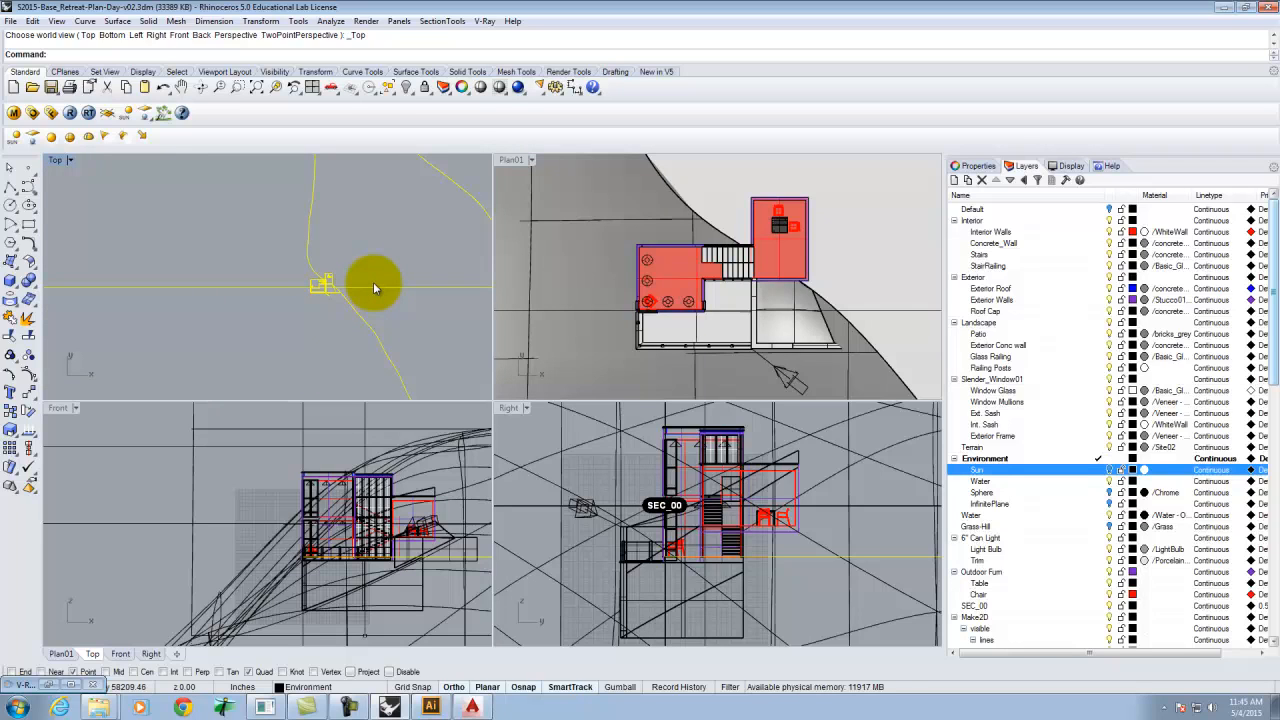
scroll(336, 286, up, 3)
scroll(336, 284, up, 5)
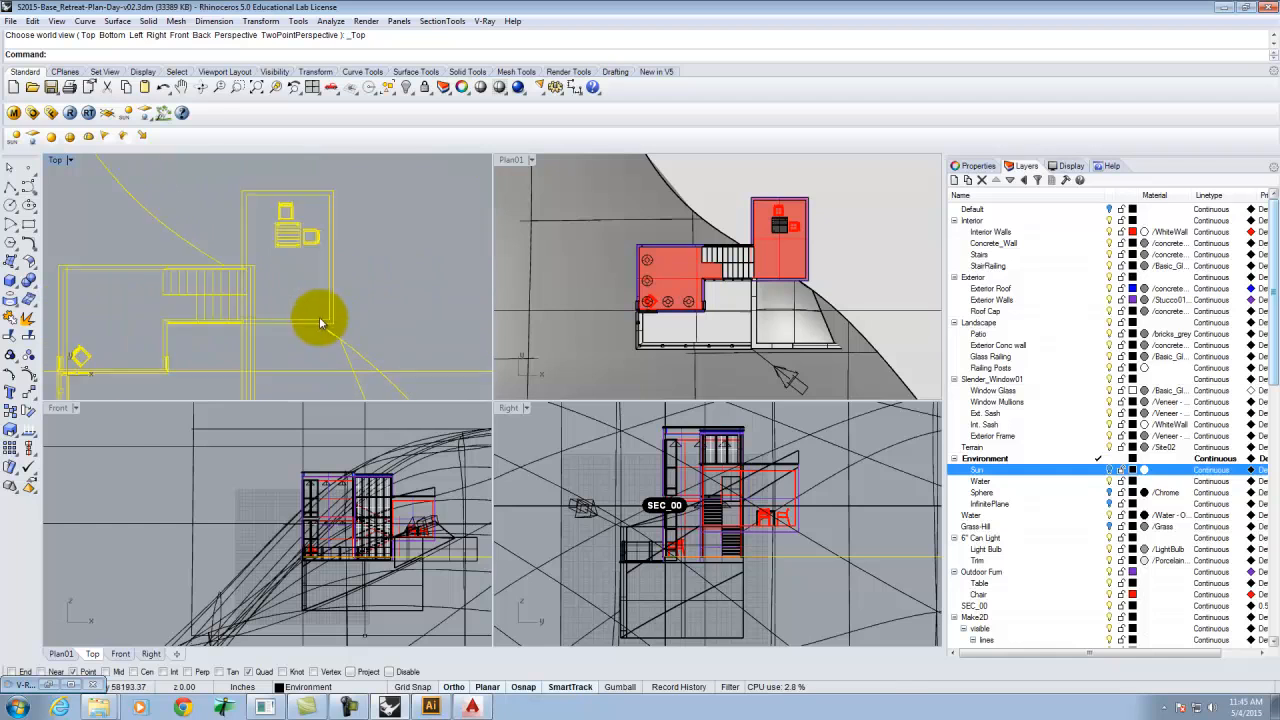
scroll(250, 268, down, 2)
key(Return)
click(216, 312)
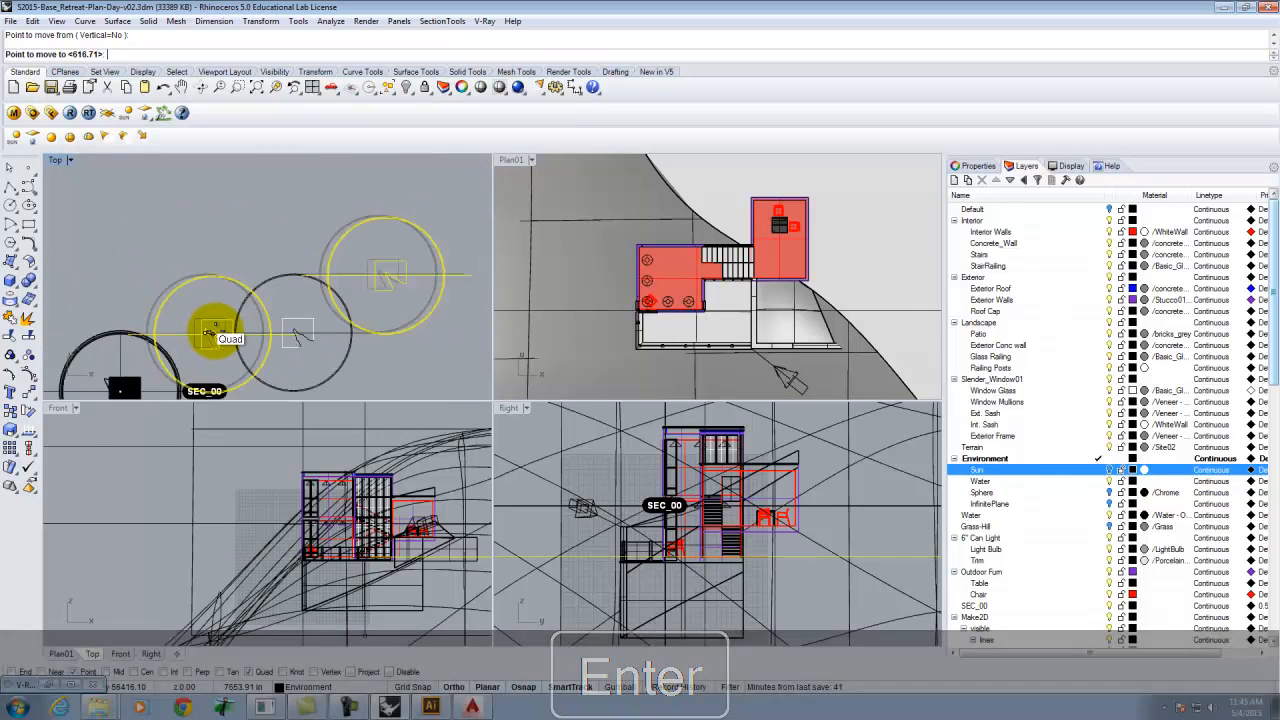
key(Escape)
Select one of the chair curves in the Top view and inspect its object properties.
scroll(194, 205, up, 6)
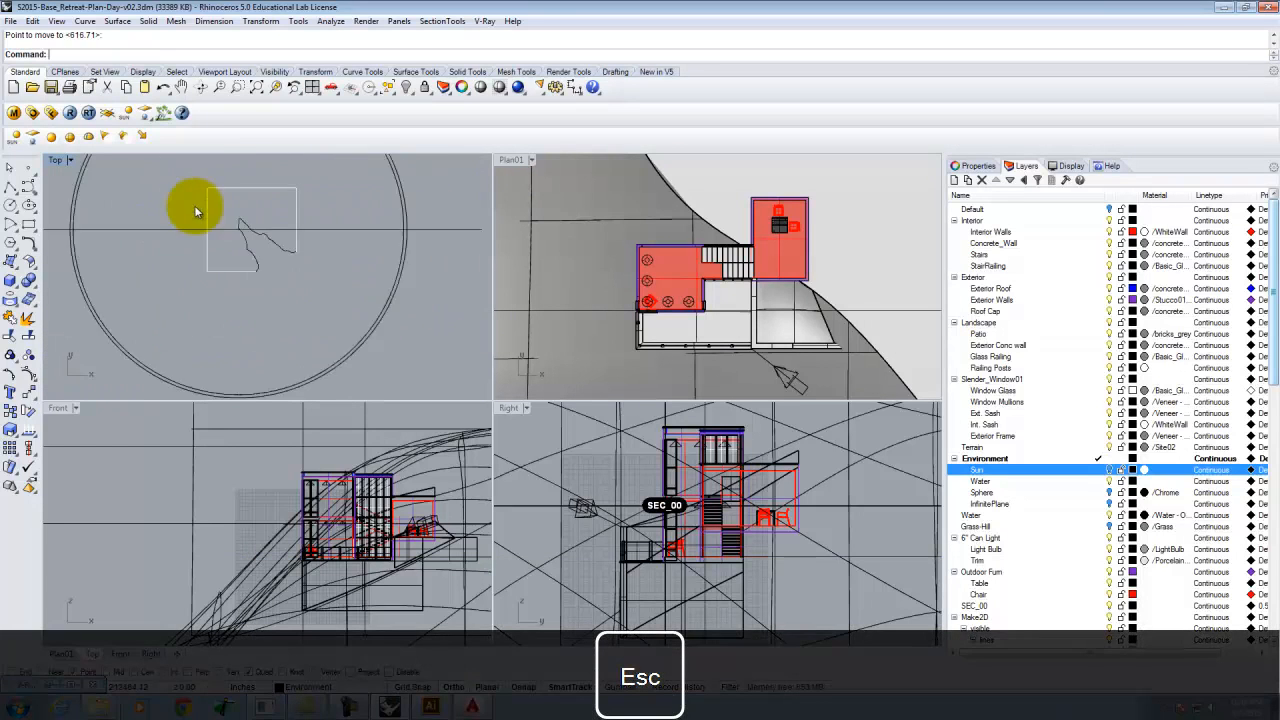
scroll(250, 262, down, 6)
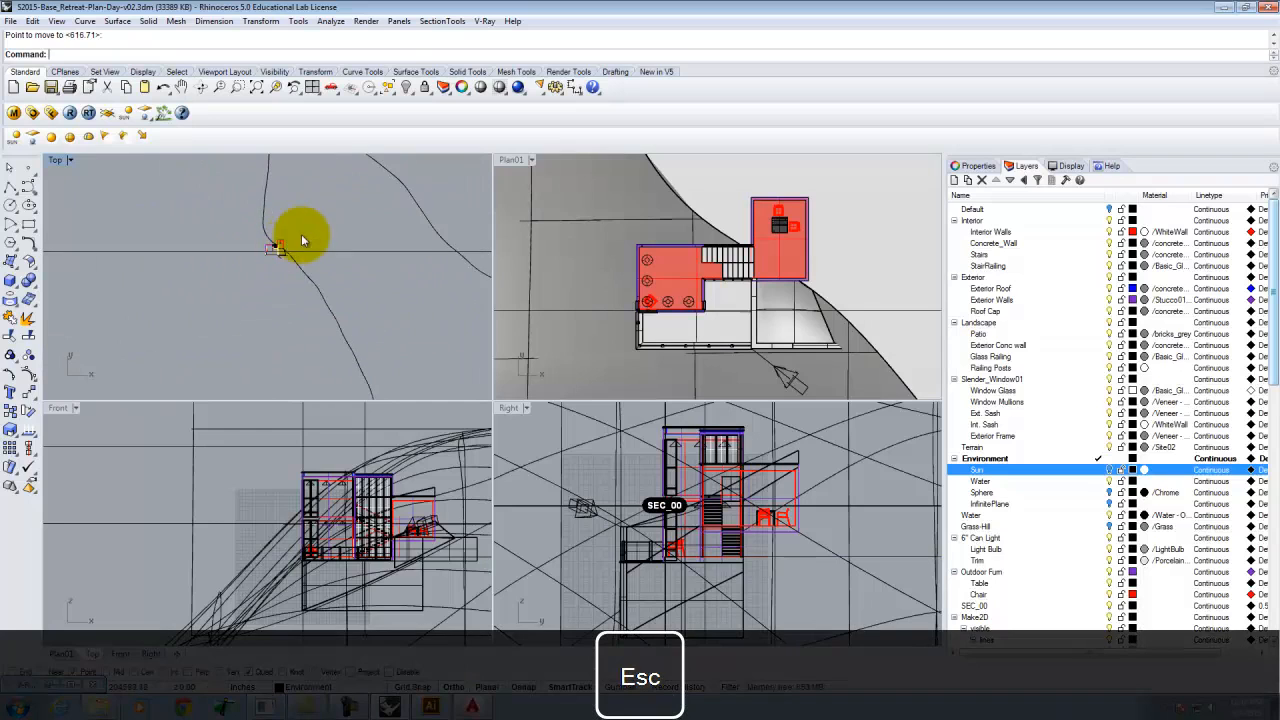
scroll(257, 287, up, 8)
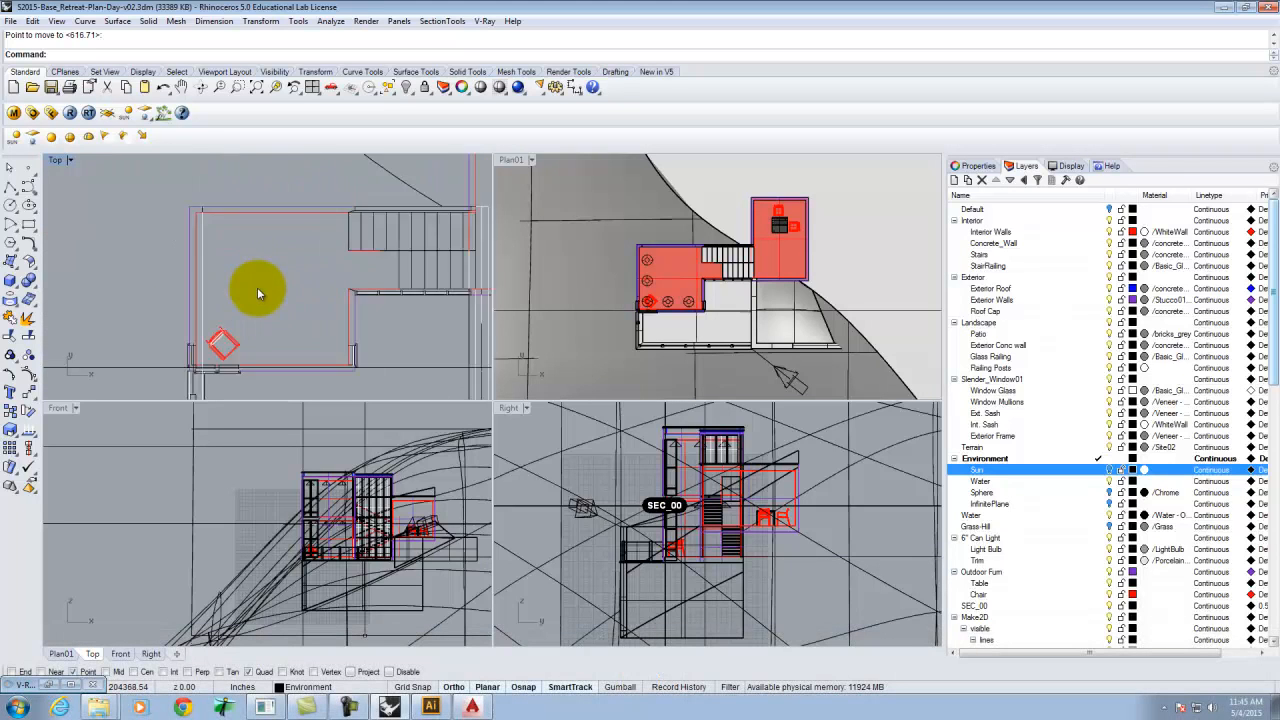
click(228, 345)
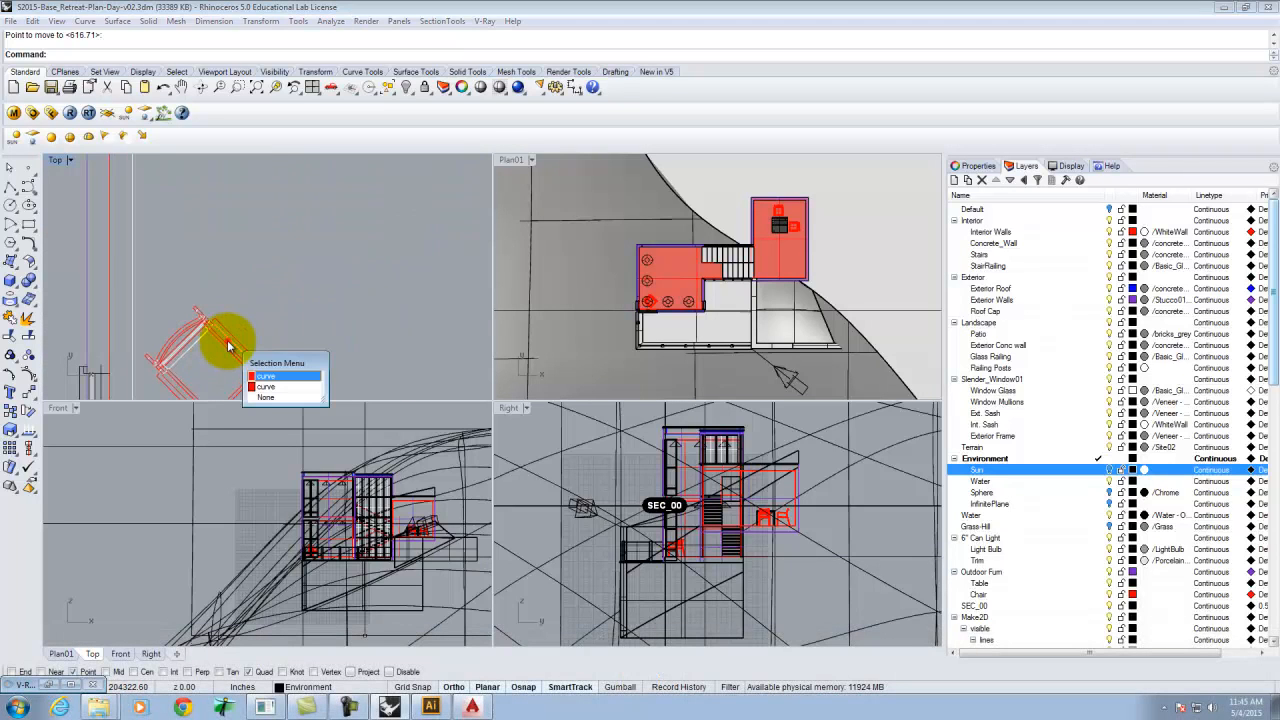
click(268, 379)
click(962, 166)
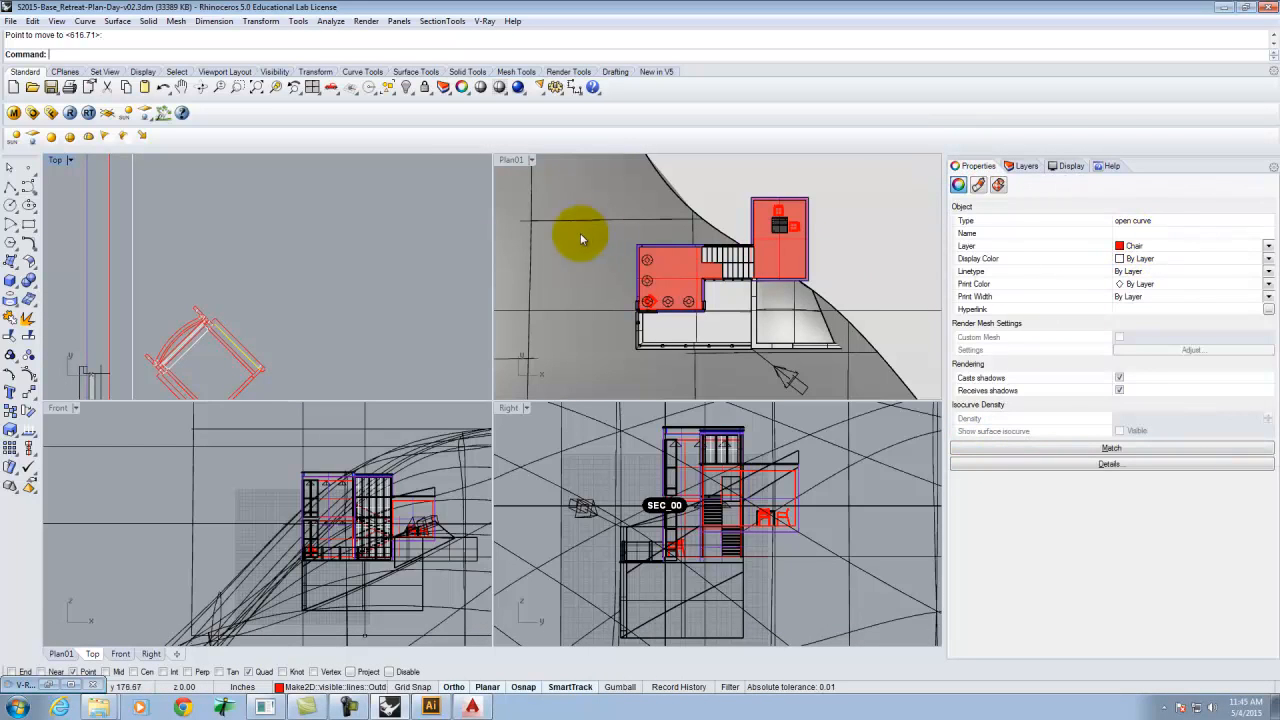
key(Escape)
Window-select all the Make2D linework in the Top view.
scroll(296, 290, down, 5)
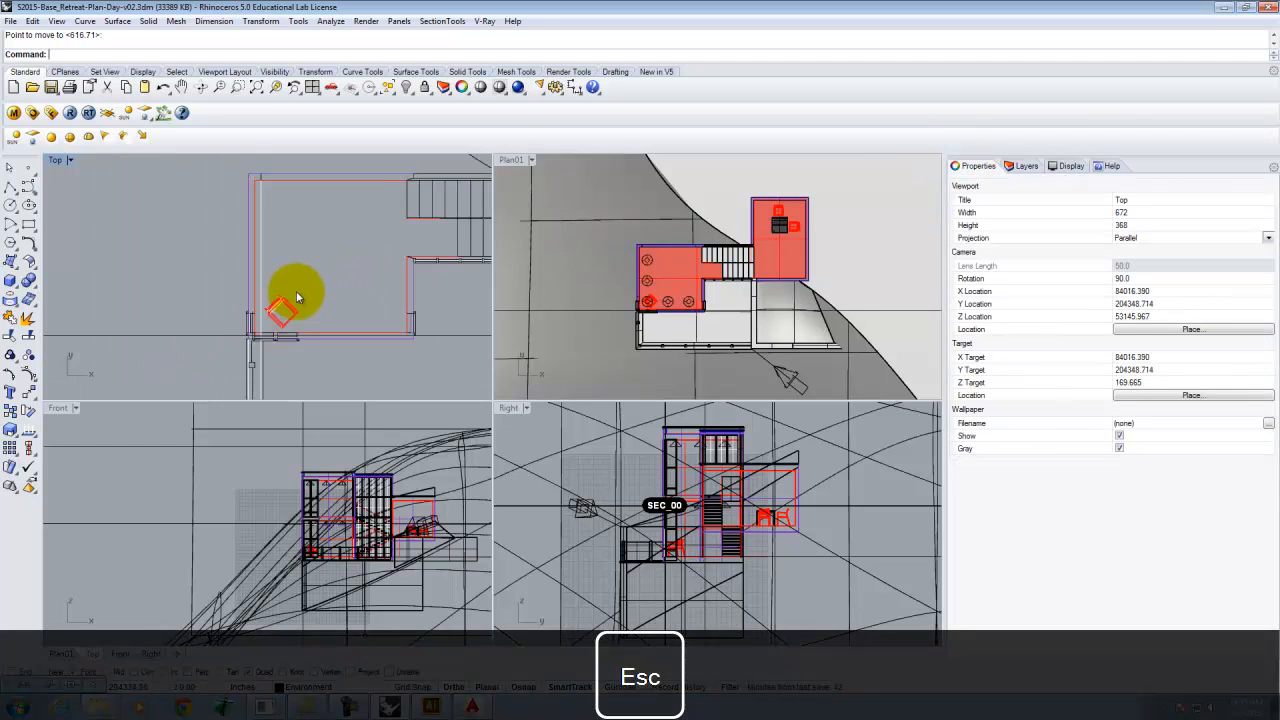
scroll(271, 305, down, 4)
scroll(358, 312, up, 8)
scroll(358, 321, down, 2)
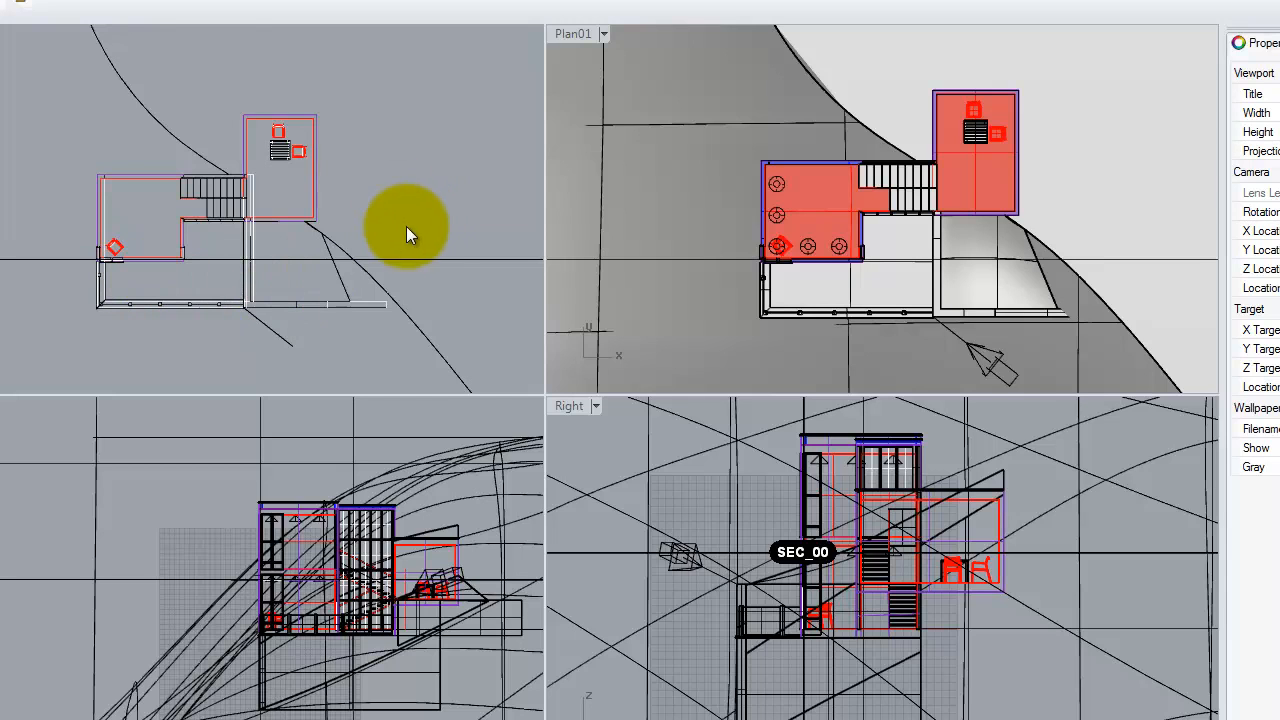
drag(324, 268, 68, 348)
scroll(307, 243, down, 12)
scroll(172, 212, down, 8)
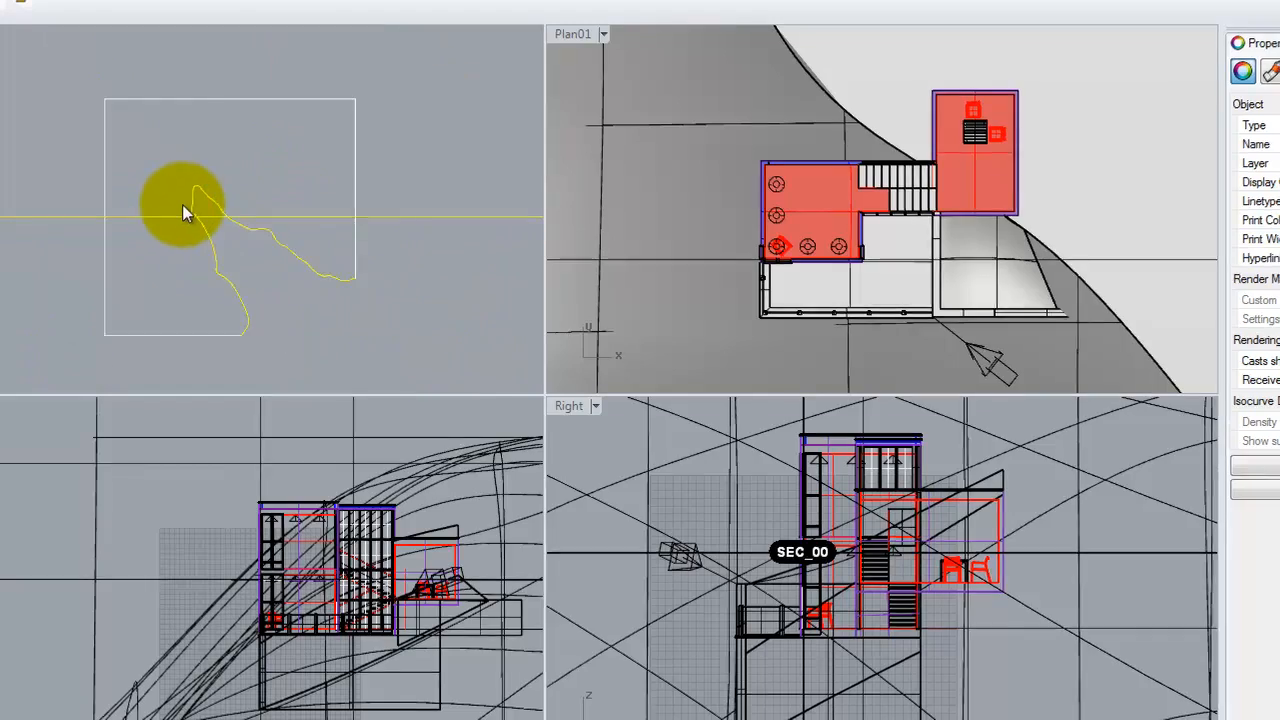
scroll(184, 210, up, 20)
scroll(194, 331, up, 3)
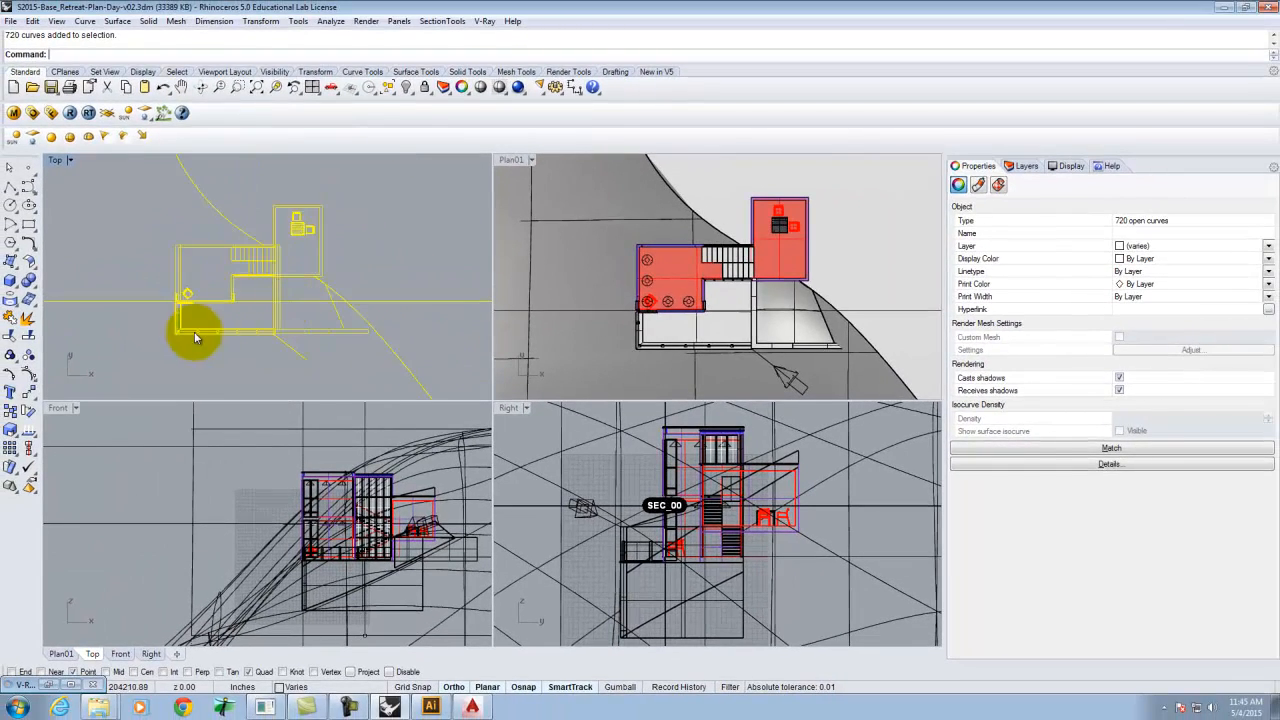
scroll(334, 306, down, 5)
Draw a rectangle enclosing the Make2D linework in the Top view.
click(10, 224)
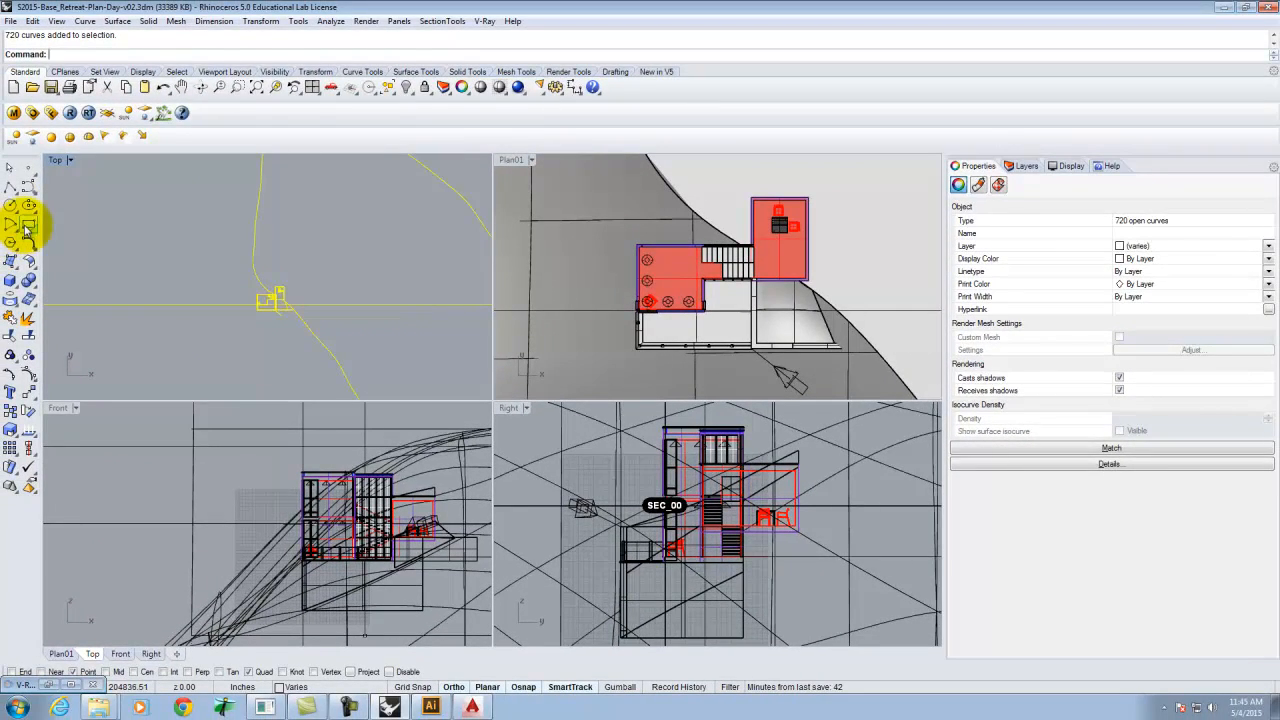
click(190, 240)
click(377, 361)
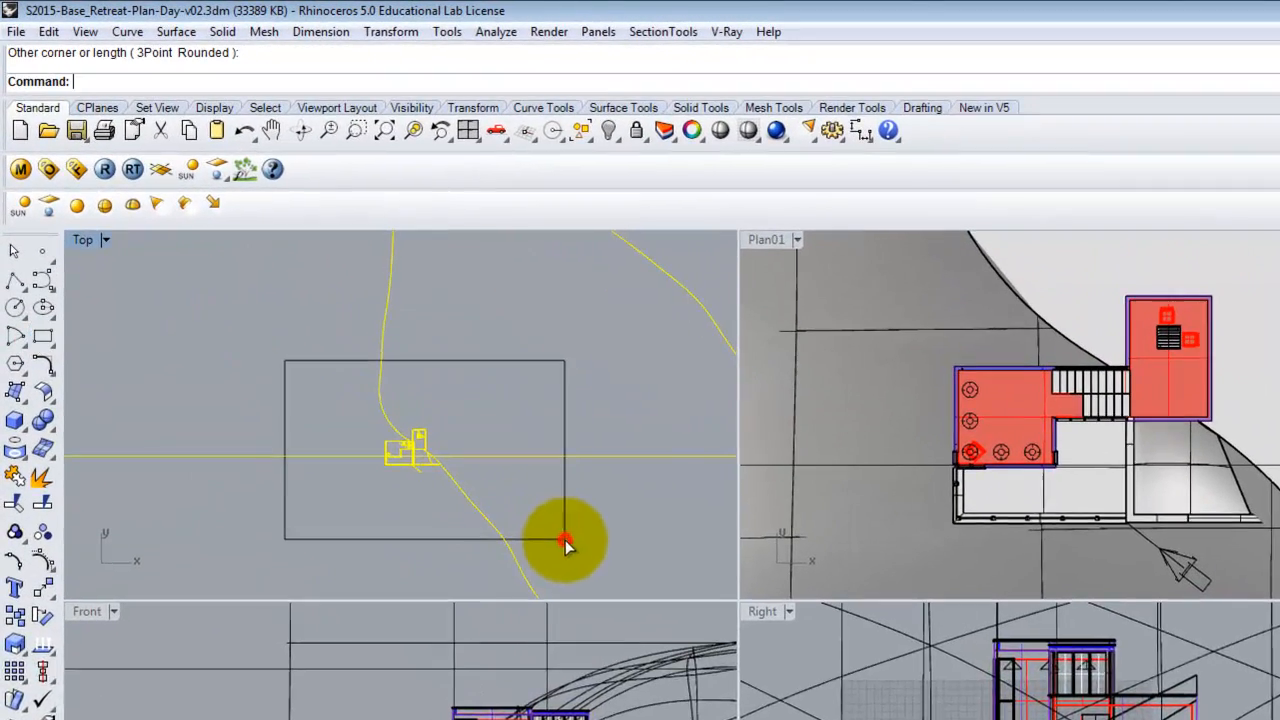
key(Escape)
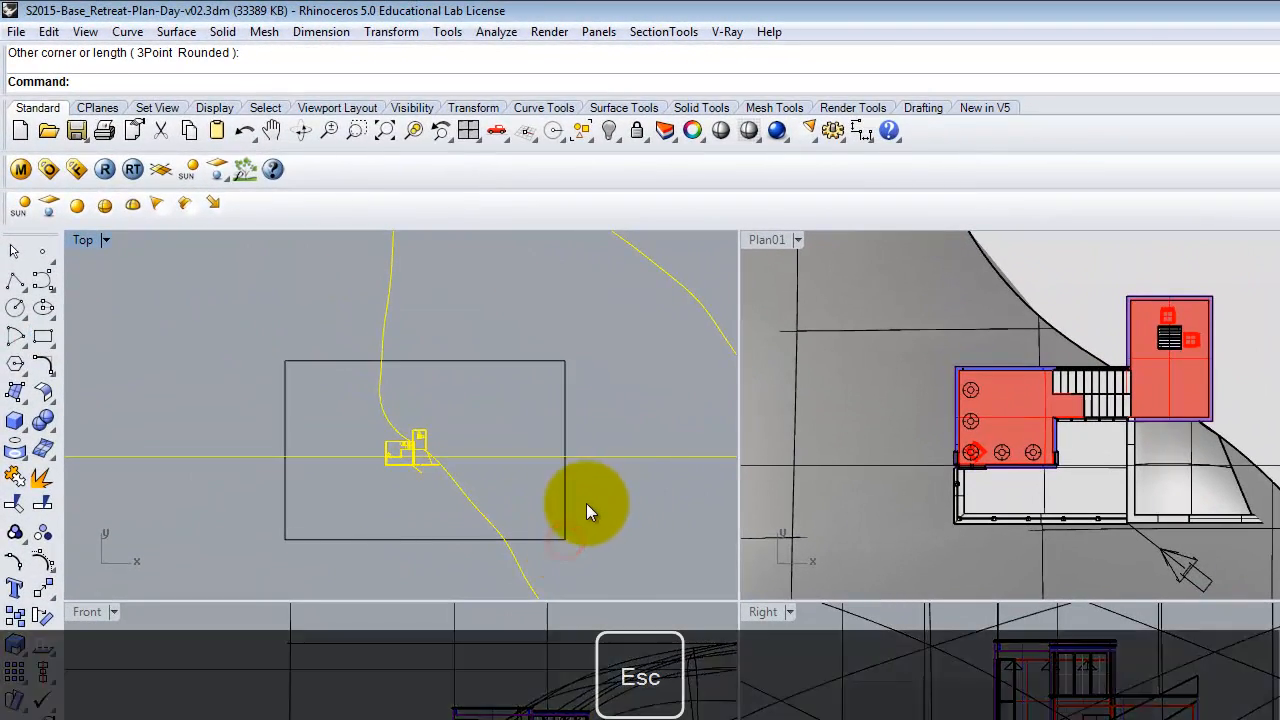
Trim away the Make2D linework lying outside the rectangle using the rectangle as the cutting boundary.
text(trim)
key(Return)
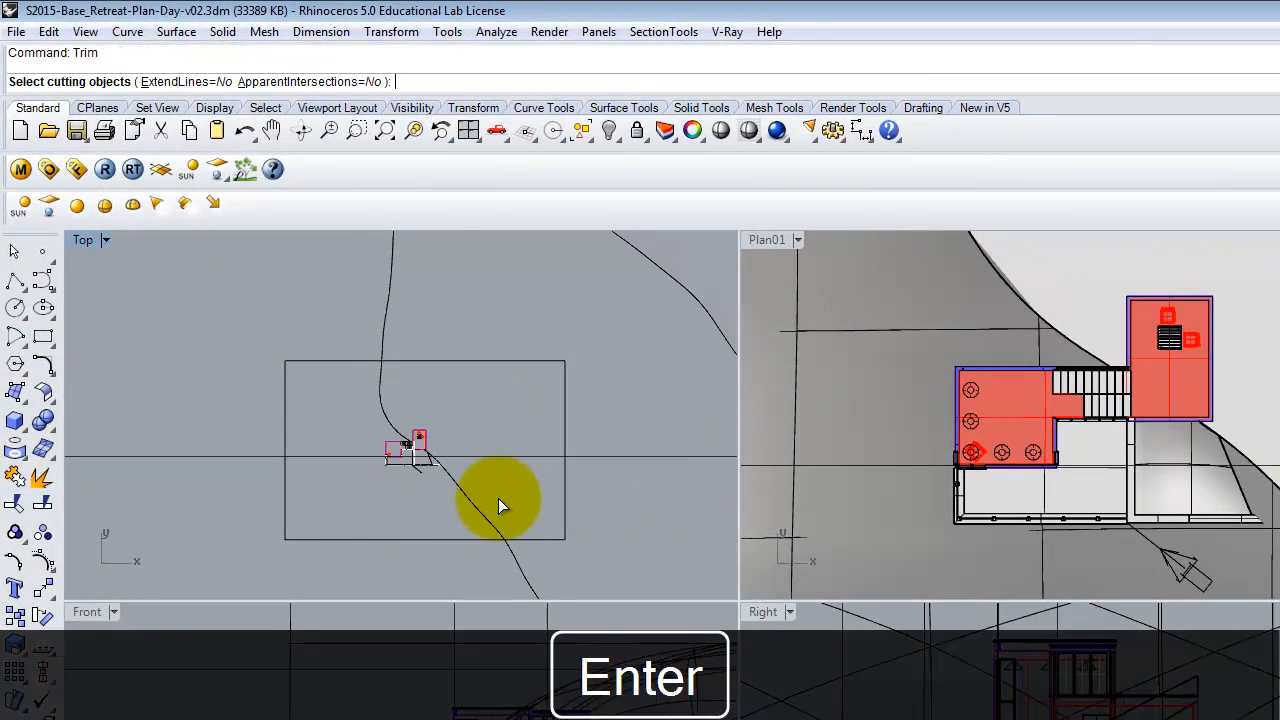
key(Return)
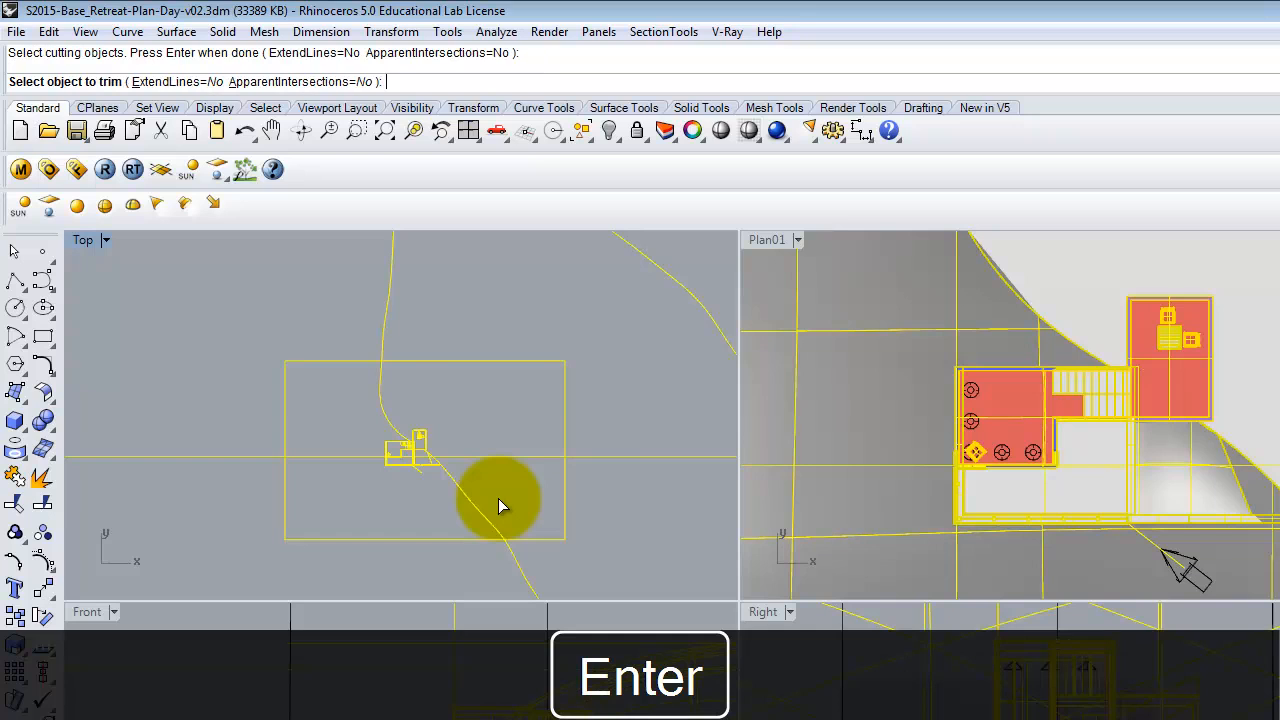
click(612, 457)
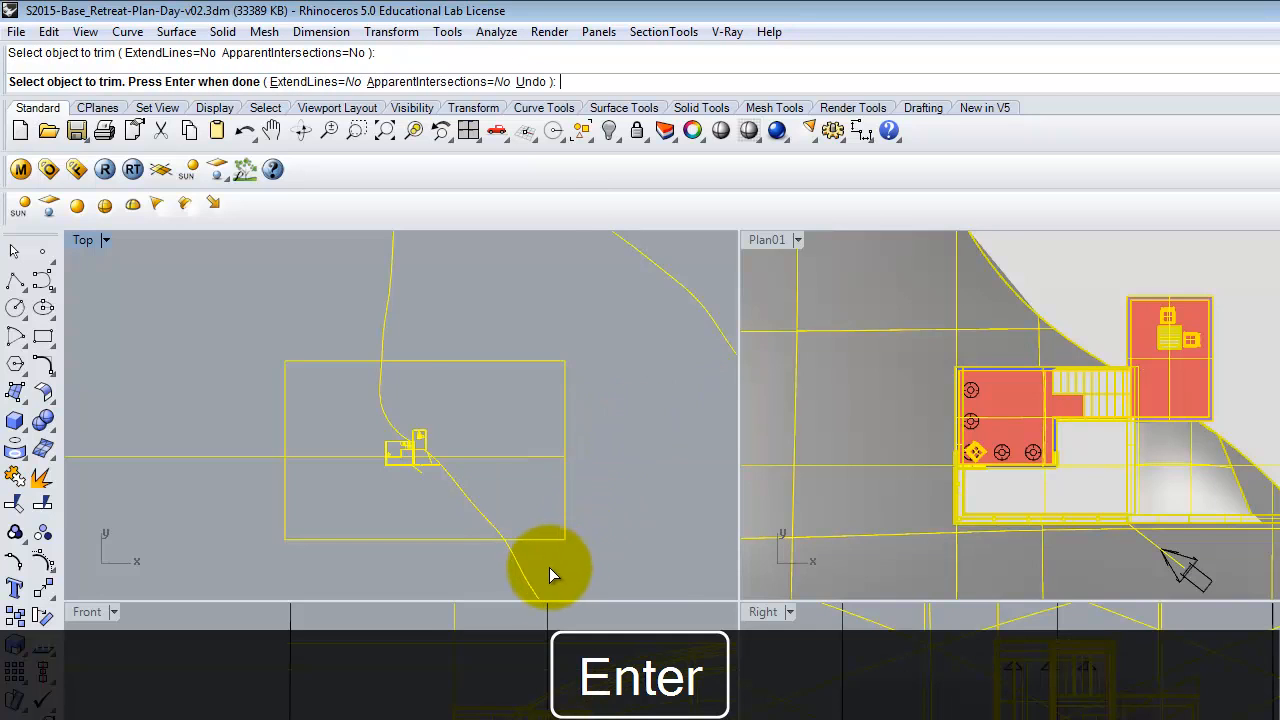
drag(470, 593, 468, 595)
click(243, 509)
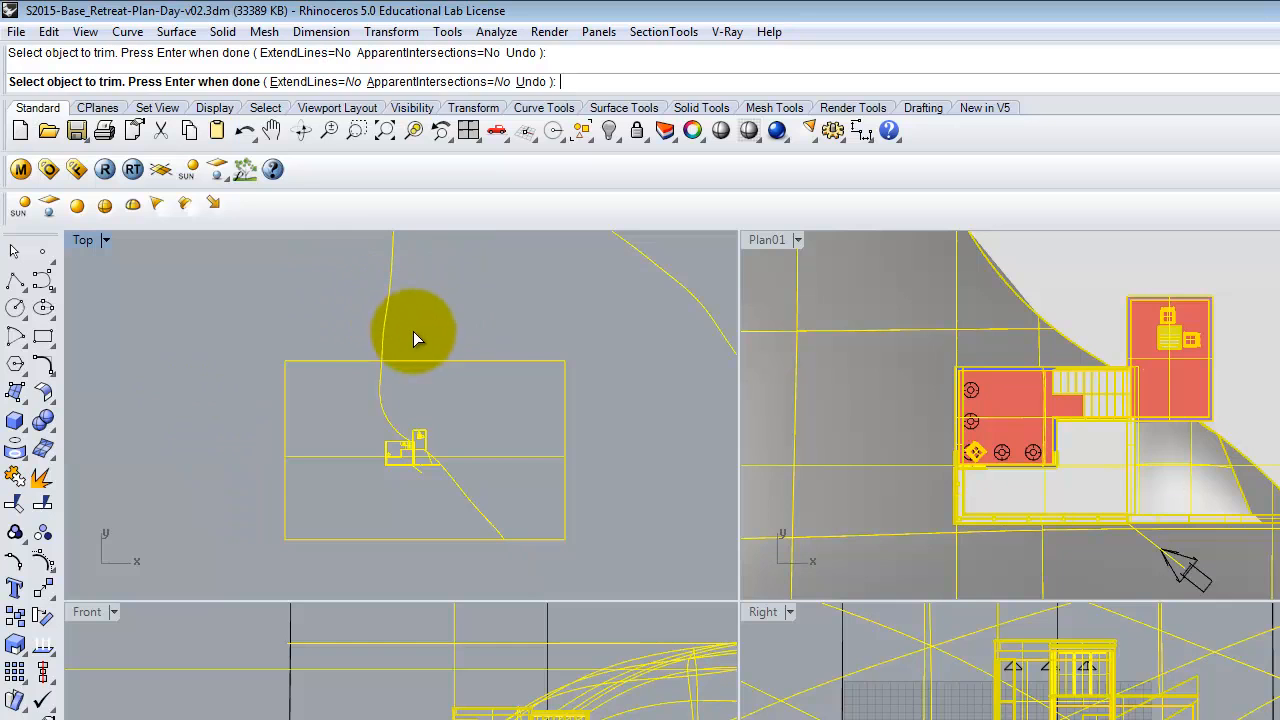
key(Escape)
Export the window-selected trimmed linework as Plan01_Lines2.dwg using the 2004 Polylines export scheme.
drag(223, 314, 610, 564)
click(16, 31)
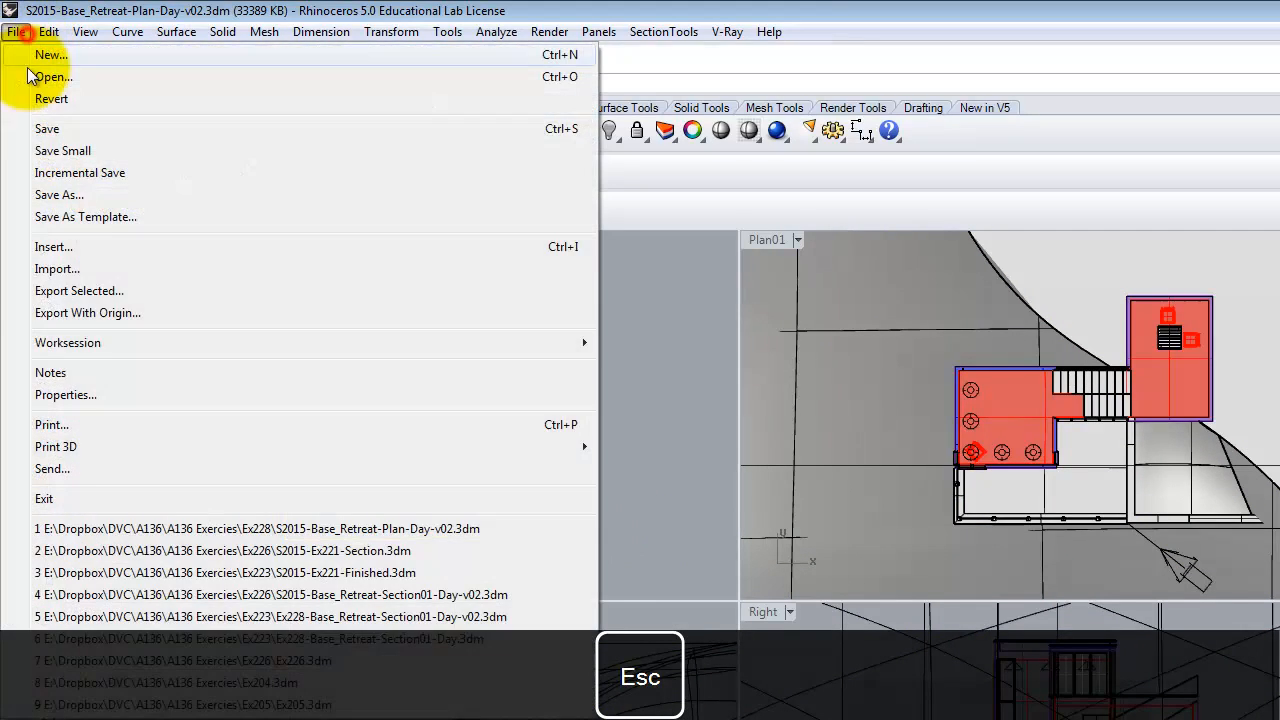
click(97, 297)
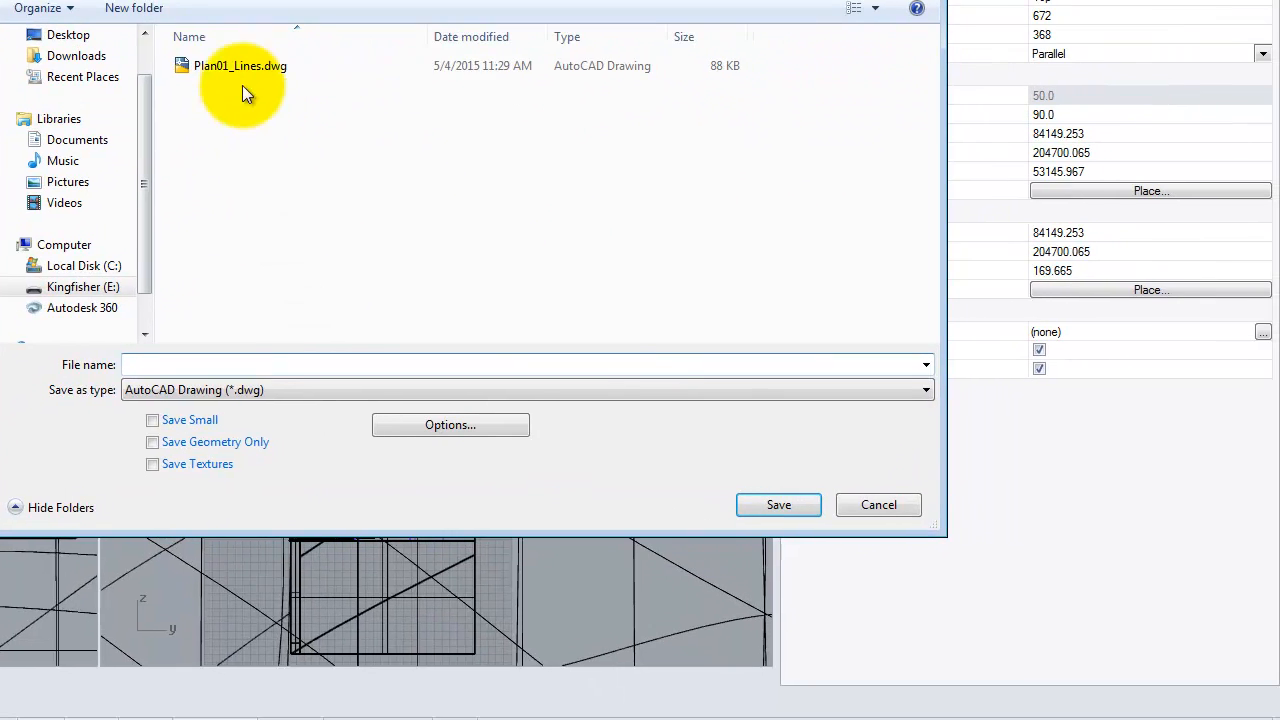
click(231, 72)
click(184, 366)
click(193, 364)
text(2.dwg)
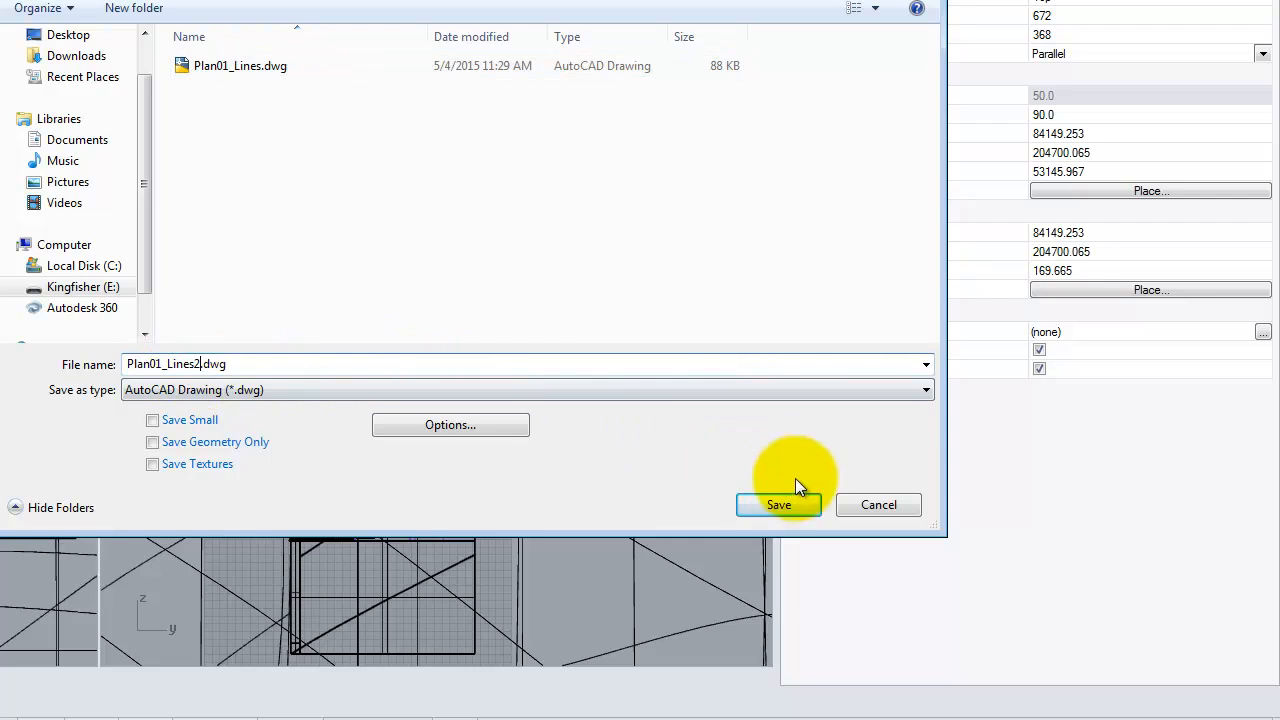
click(785, 506)
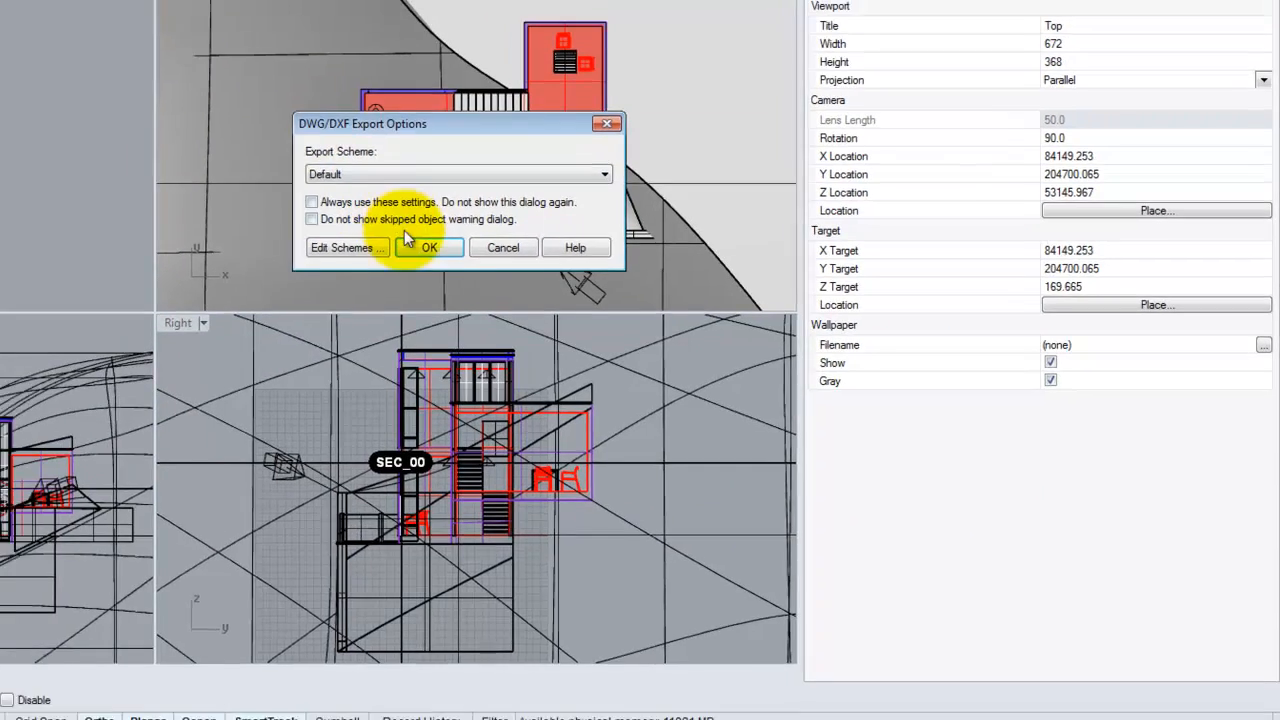
click(361, 152)
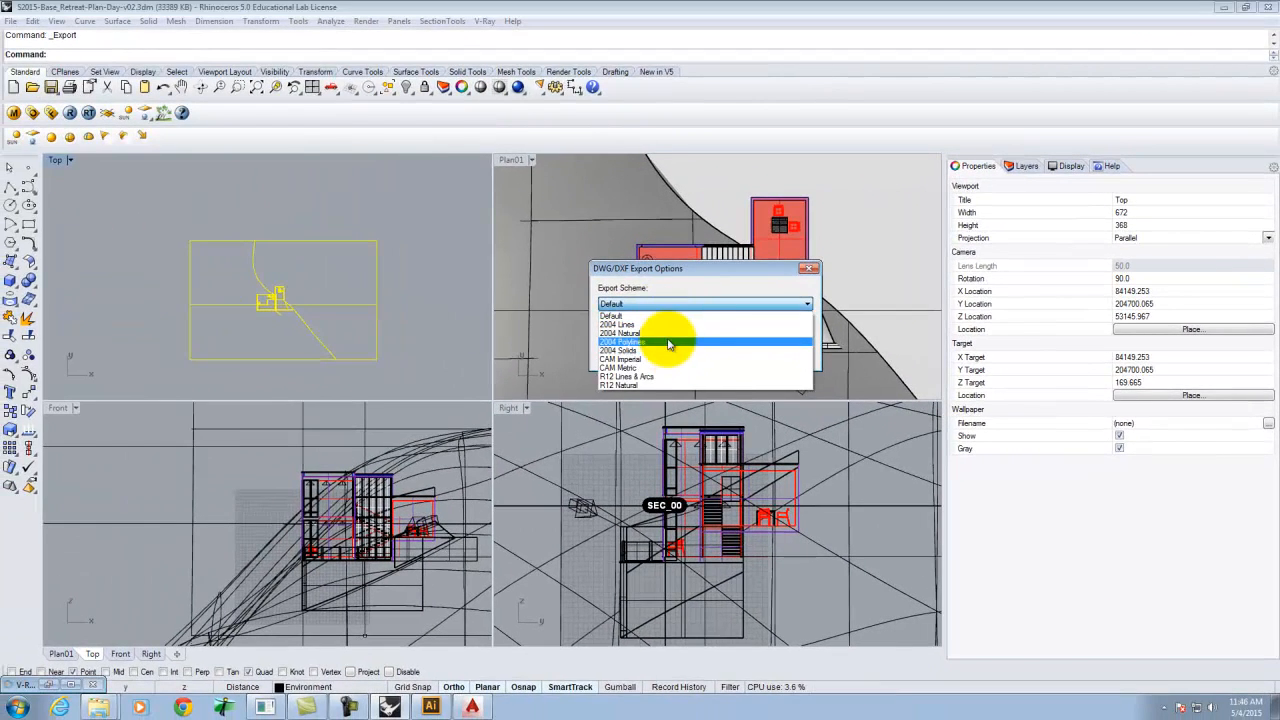
click(668, 342)
click(686, 351)
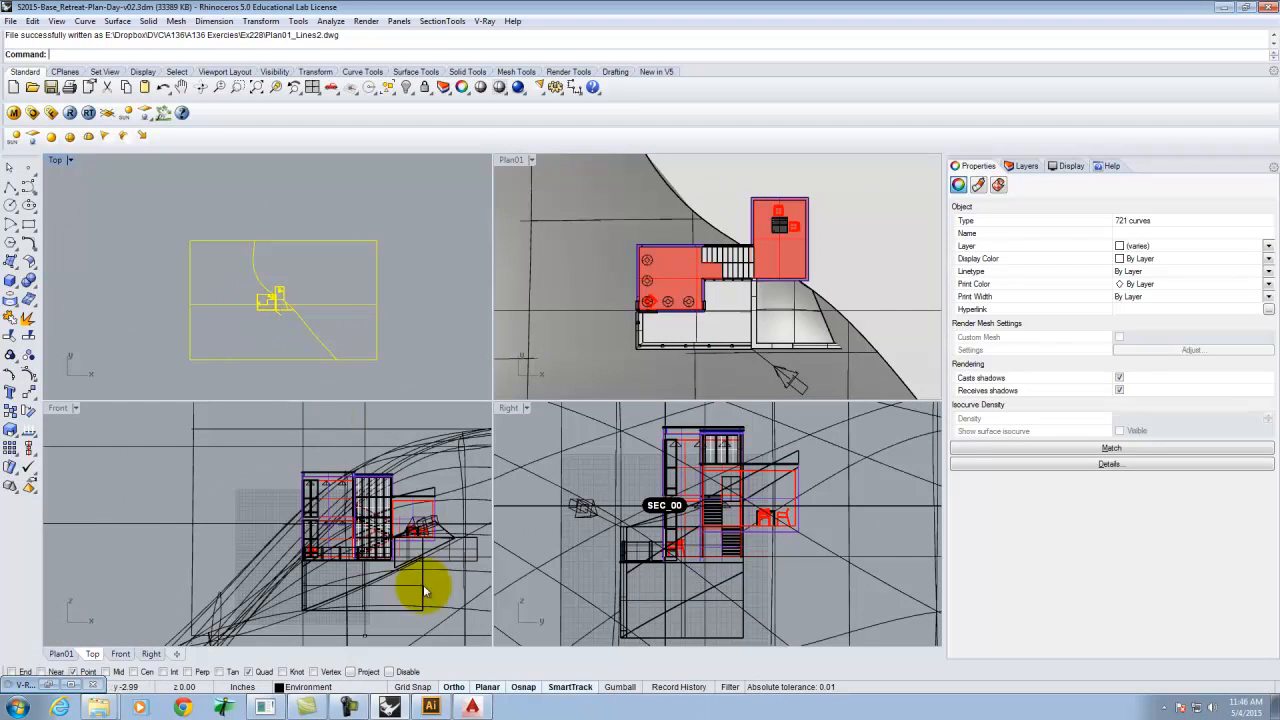
Switch to Illustrator and place Plan01_Lines2.dwg into the open document, merging the conflicting swatches.
click(430, 705)
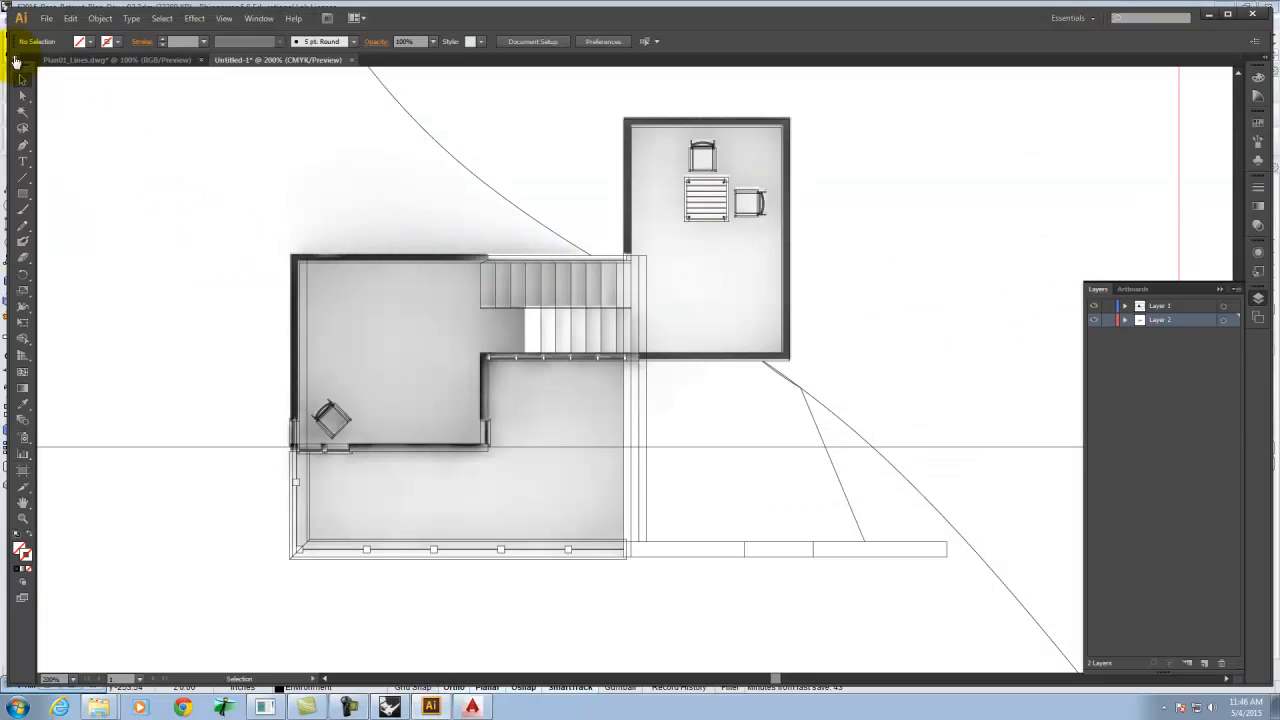
click(46, 18)
click(69, 234)
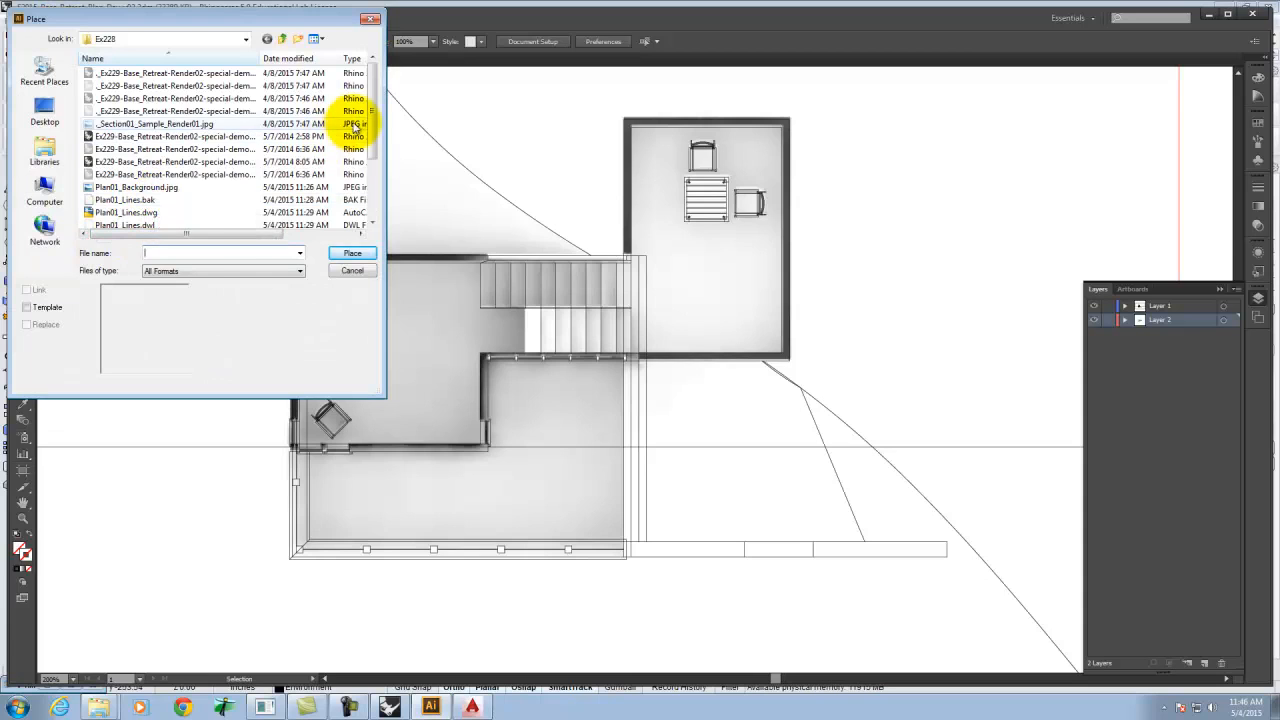
drag(372, 140, 371, 157)
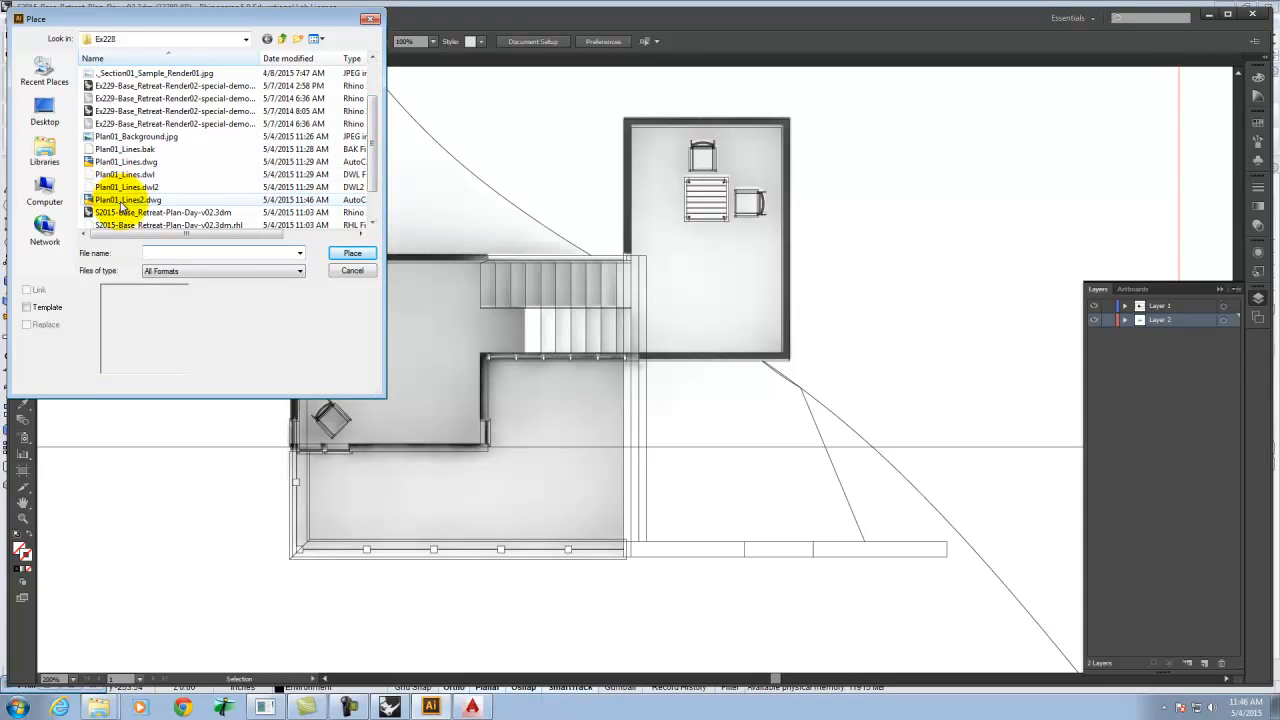
click(155, 199)
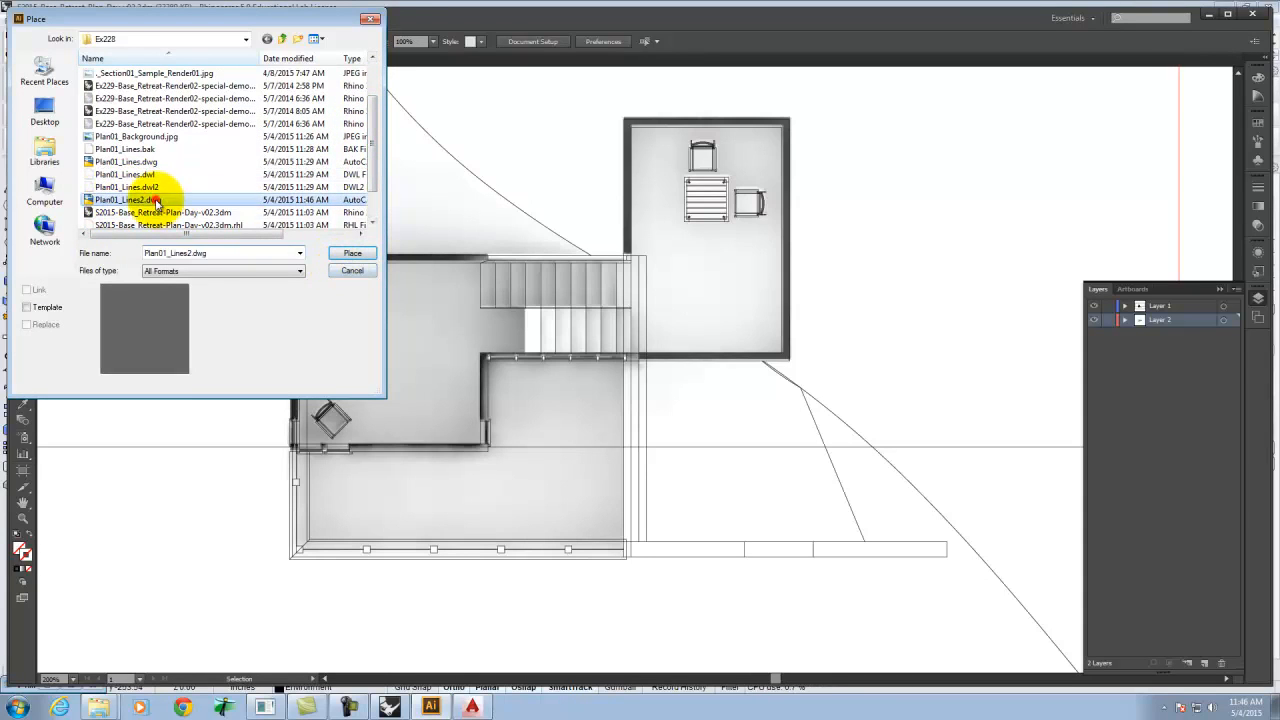
click(362, 254)
click(680, 452)
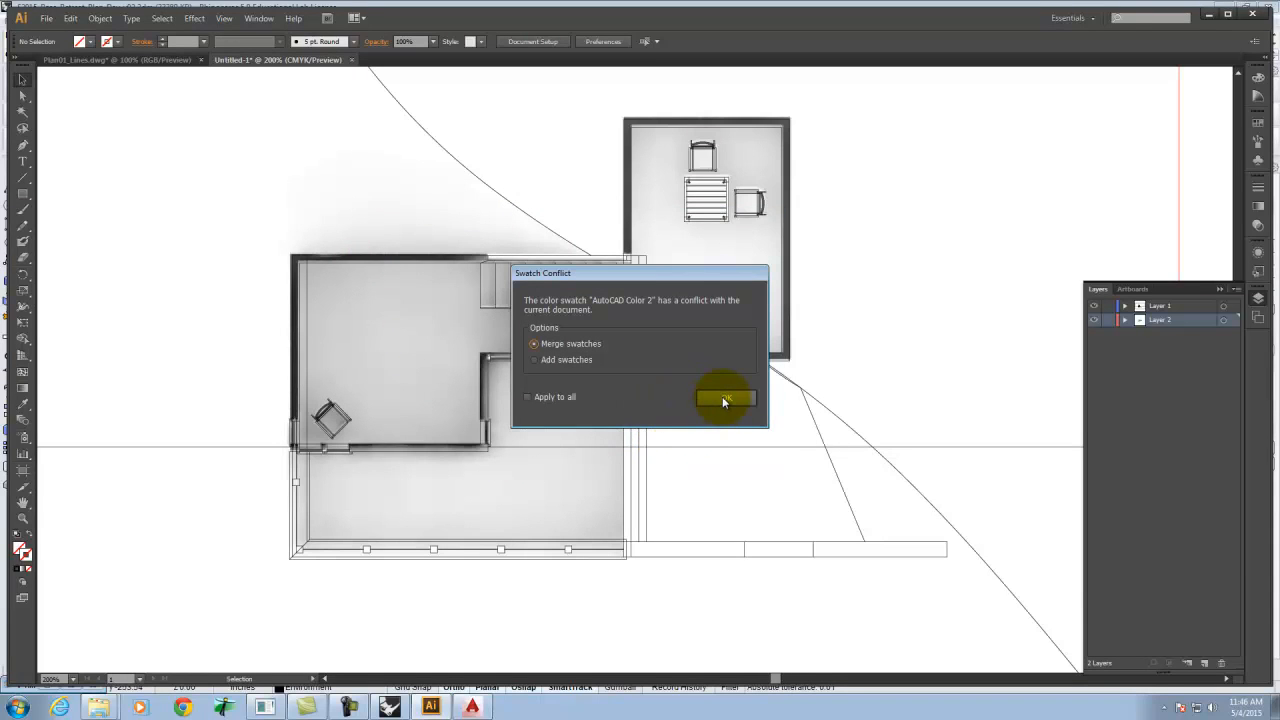
click(724, 398)
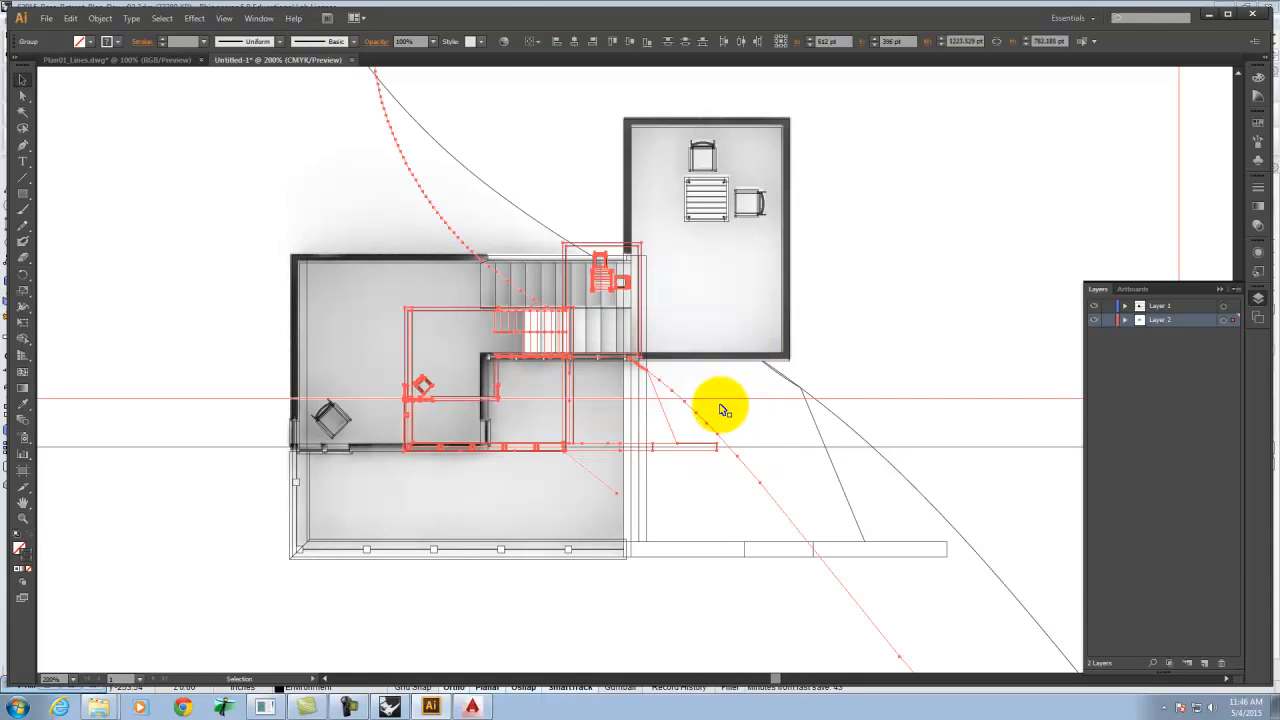
Create a new layer and move the placed DWG linework onto it.
click(1211, 665)
drag(1233, 333, 1234, 320)
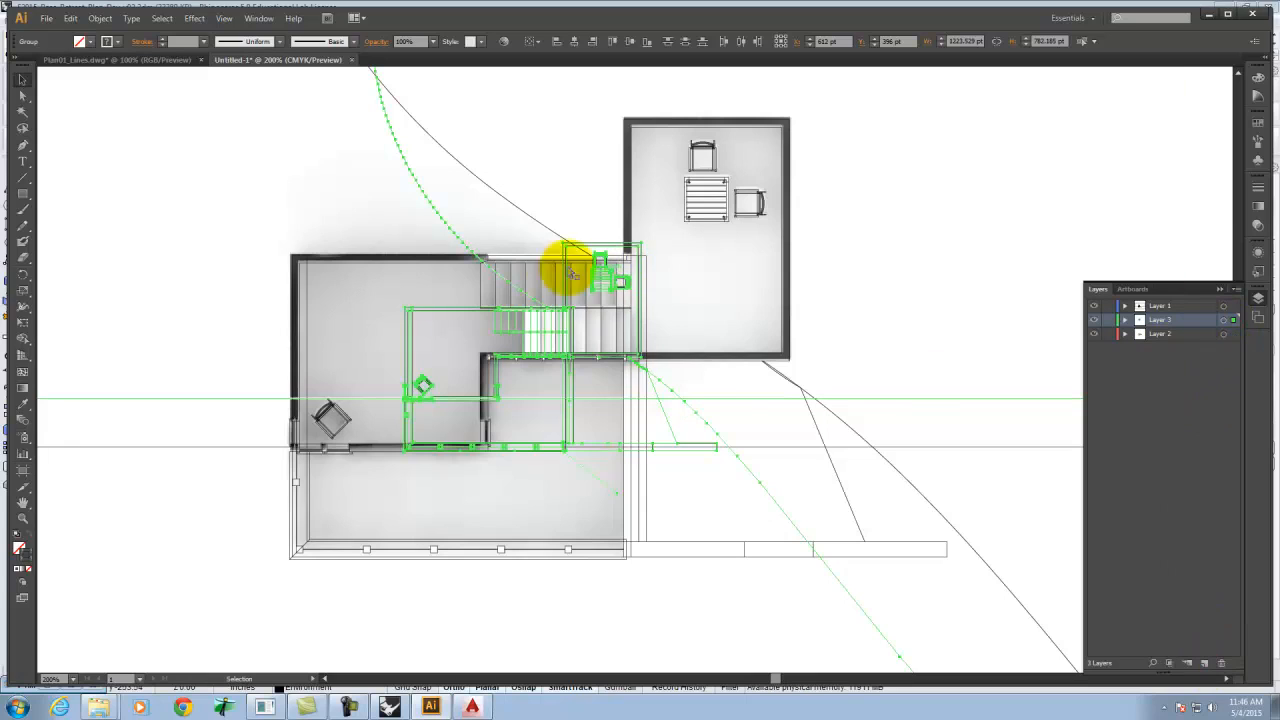
click(1125, 320)
click(1125, 321)
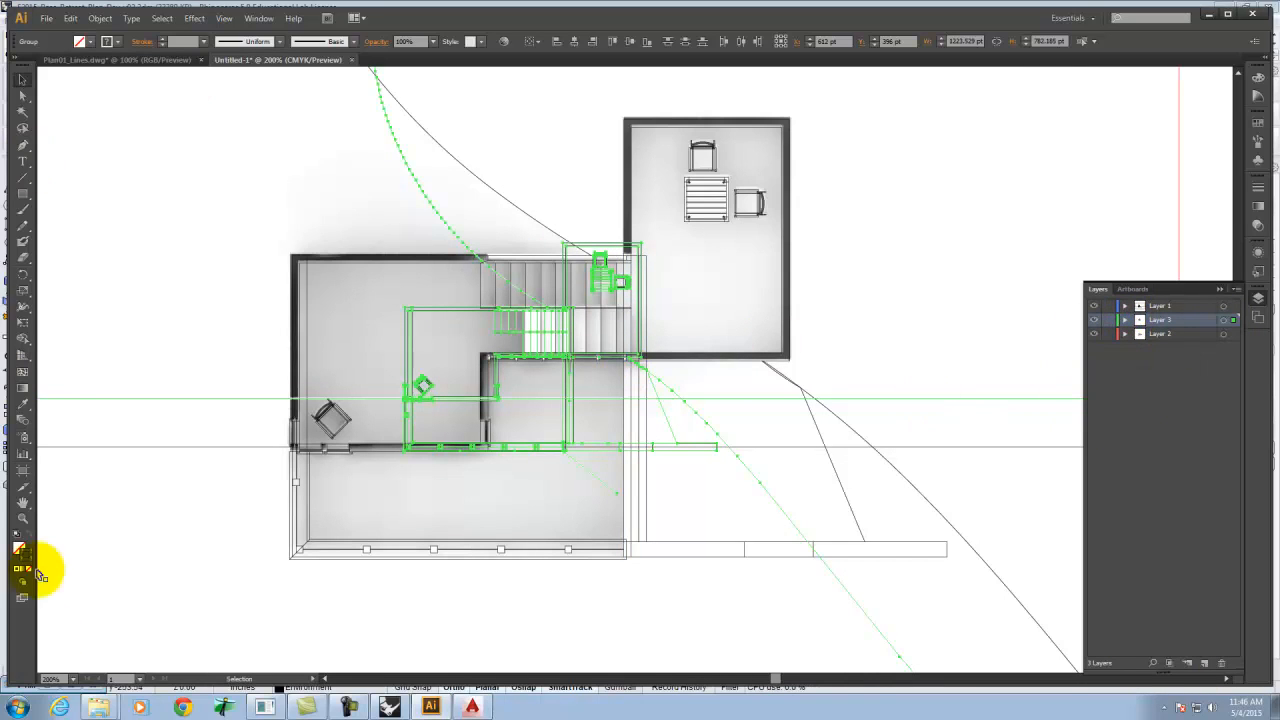
Switch to AutoCAD, open Plan01_Lines2.dwg and zoom in to examine its layers and linework.
click(472, 707)
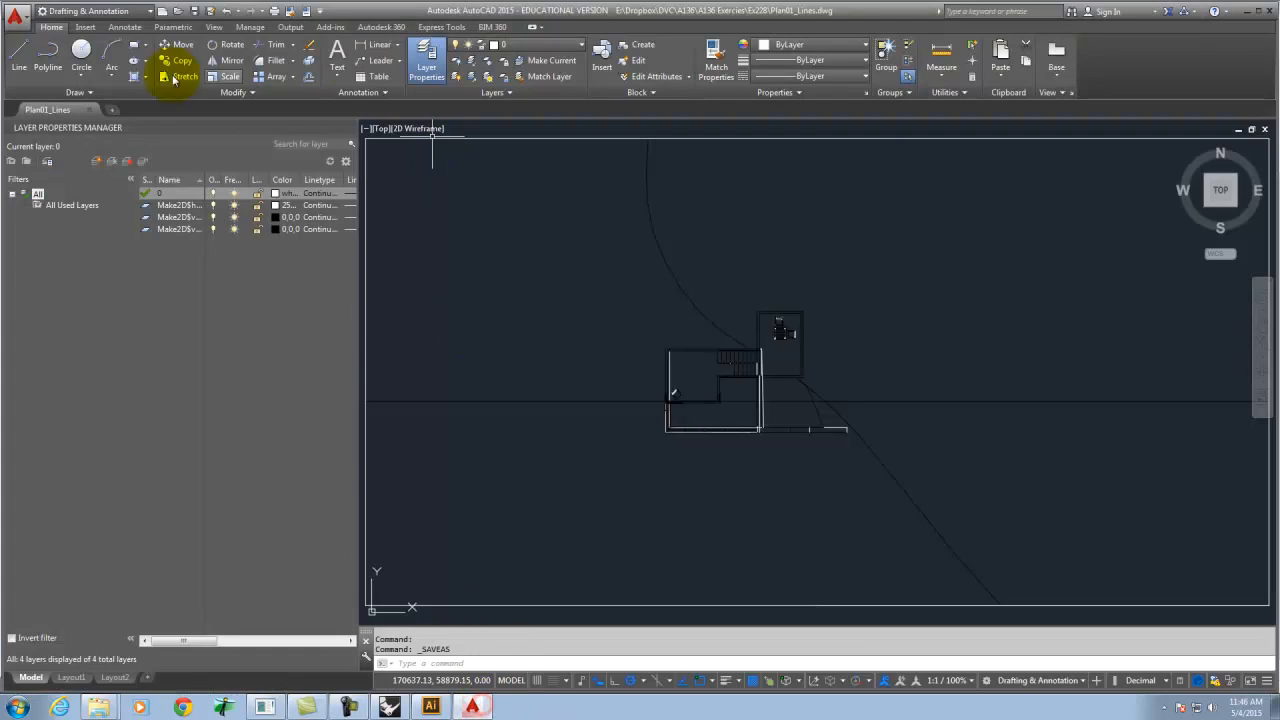
click(179, 12)
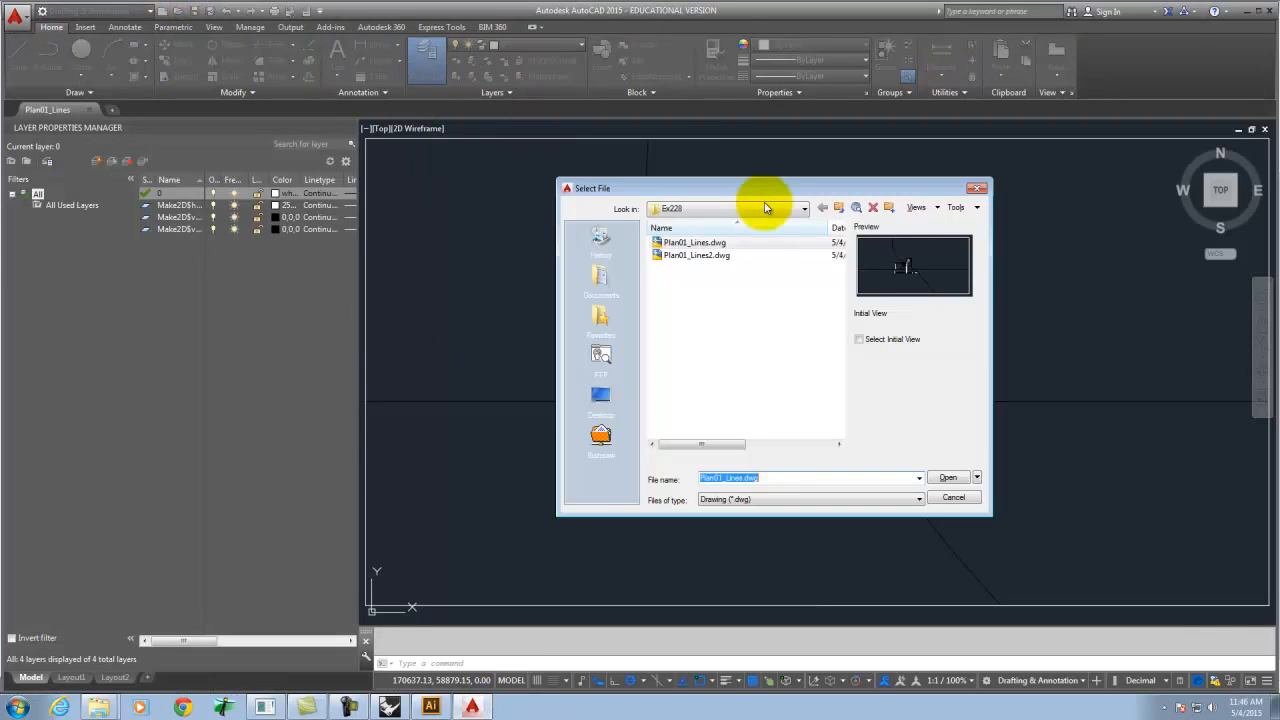
click(703, 256)
click(947, 477)
click(566, 316)
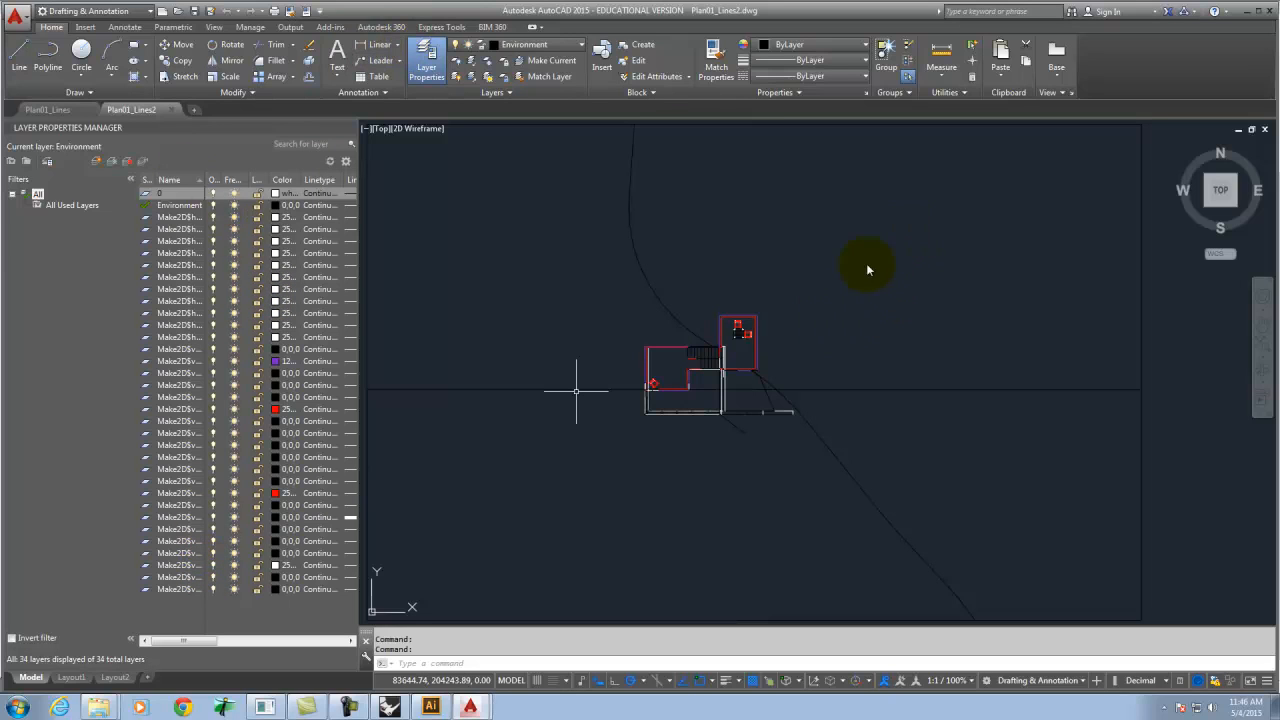
scroll(700, 385, up, 8)
scroll(557, 320, down, 6)
scroll(644, 375, up, 2)
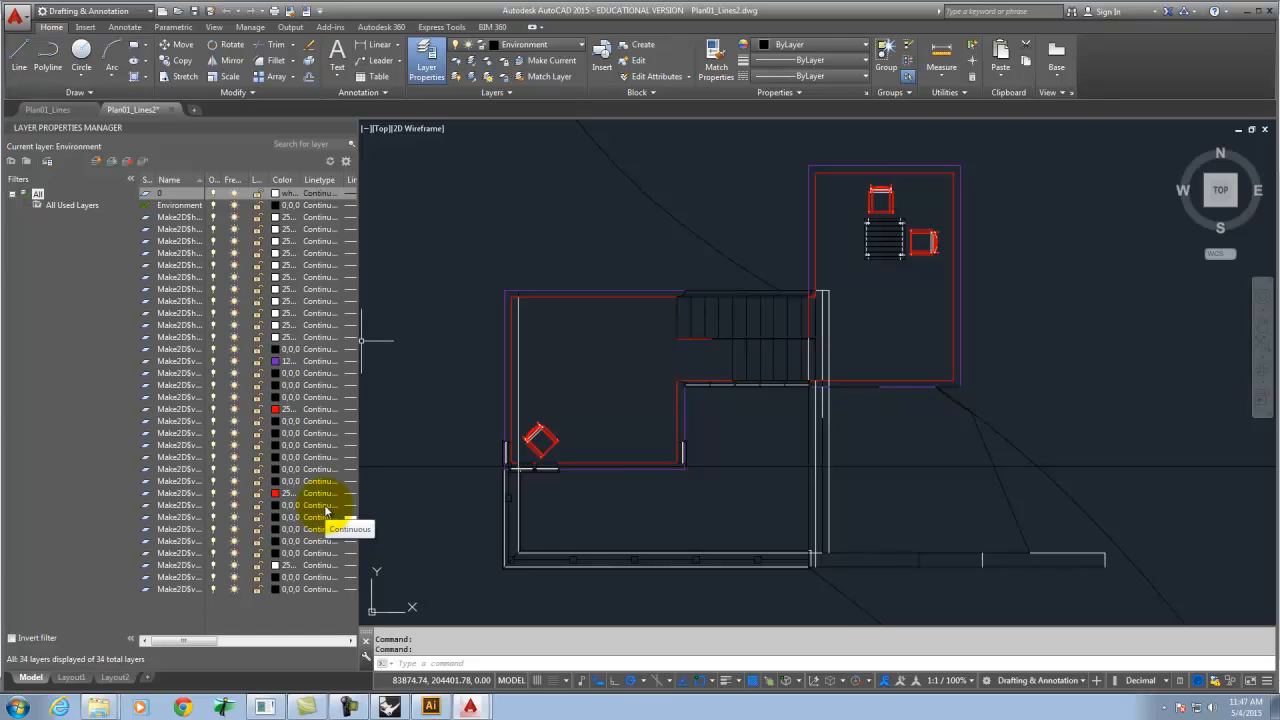
Switch back to Rhino and its Layers panel.
click(350, 708)
click(1228, 652)
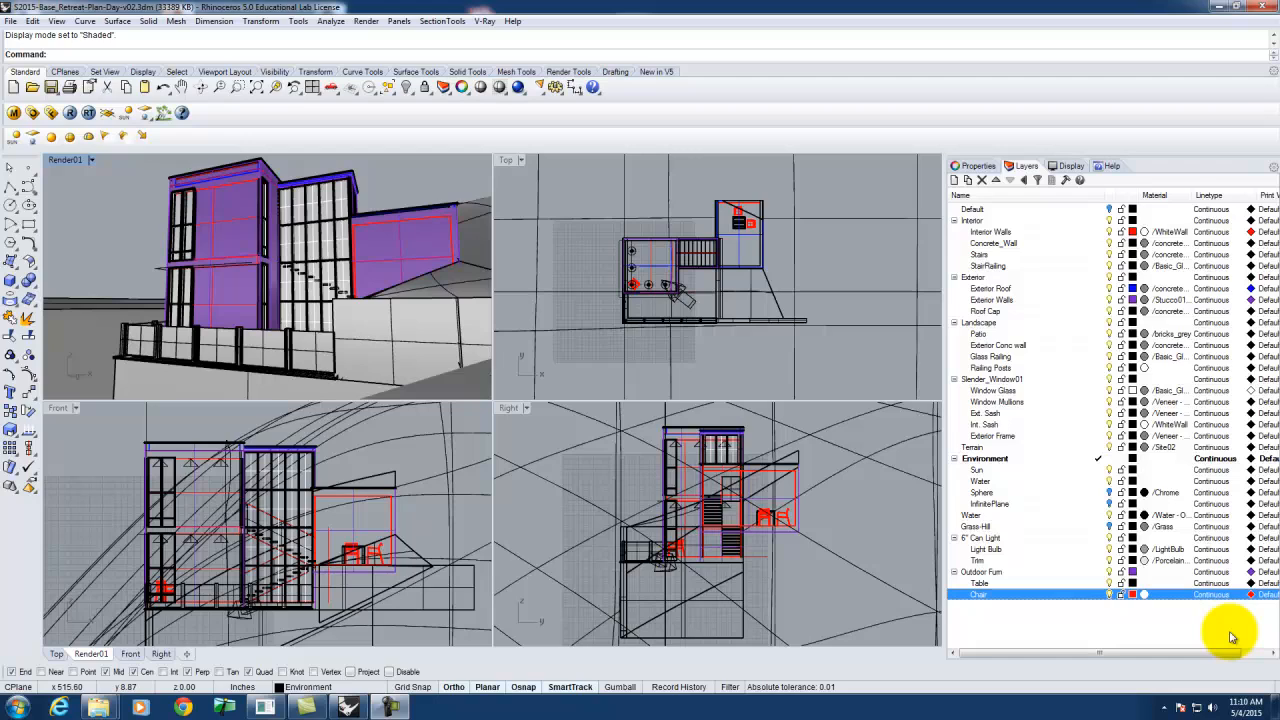
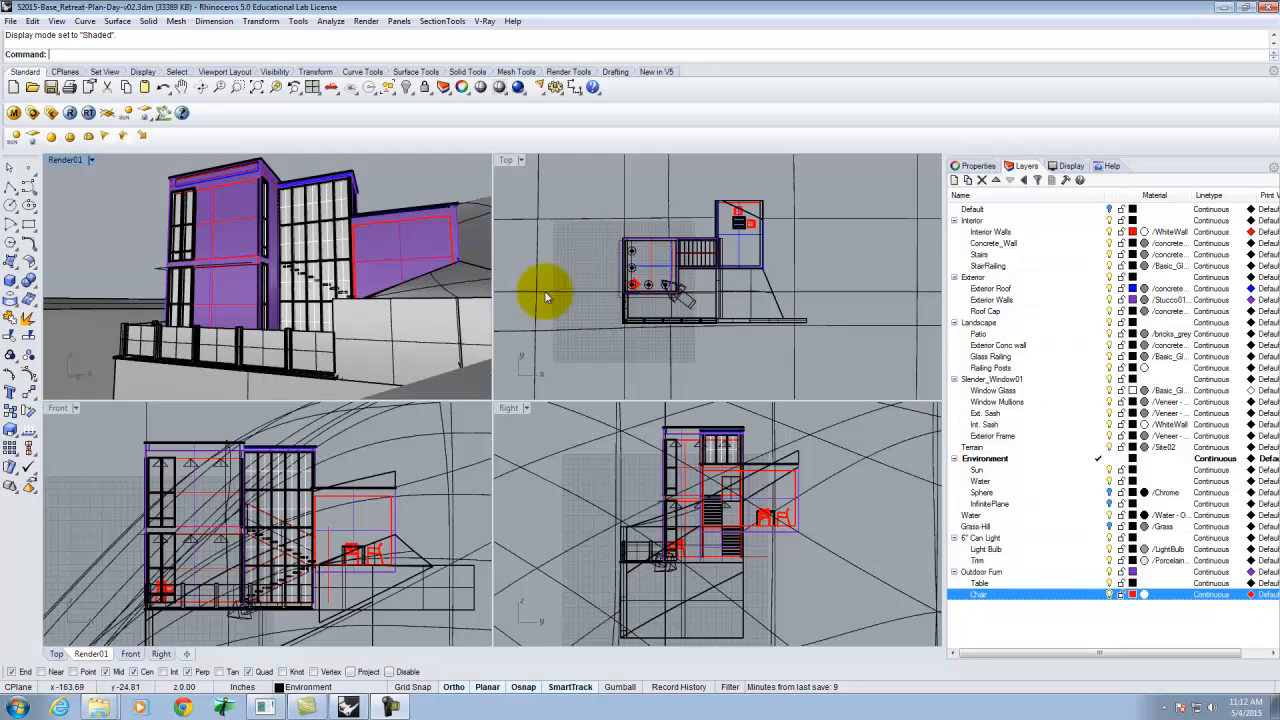
Draw a large rectangular plane beneath the model in the maximized Render01 view and select it.
double_click(80, 161)
scroll(256, 292, down, 3)
right_drag(257, 297, 408, 385)
scroll(408, 385, down, 5)
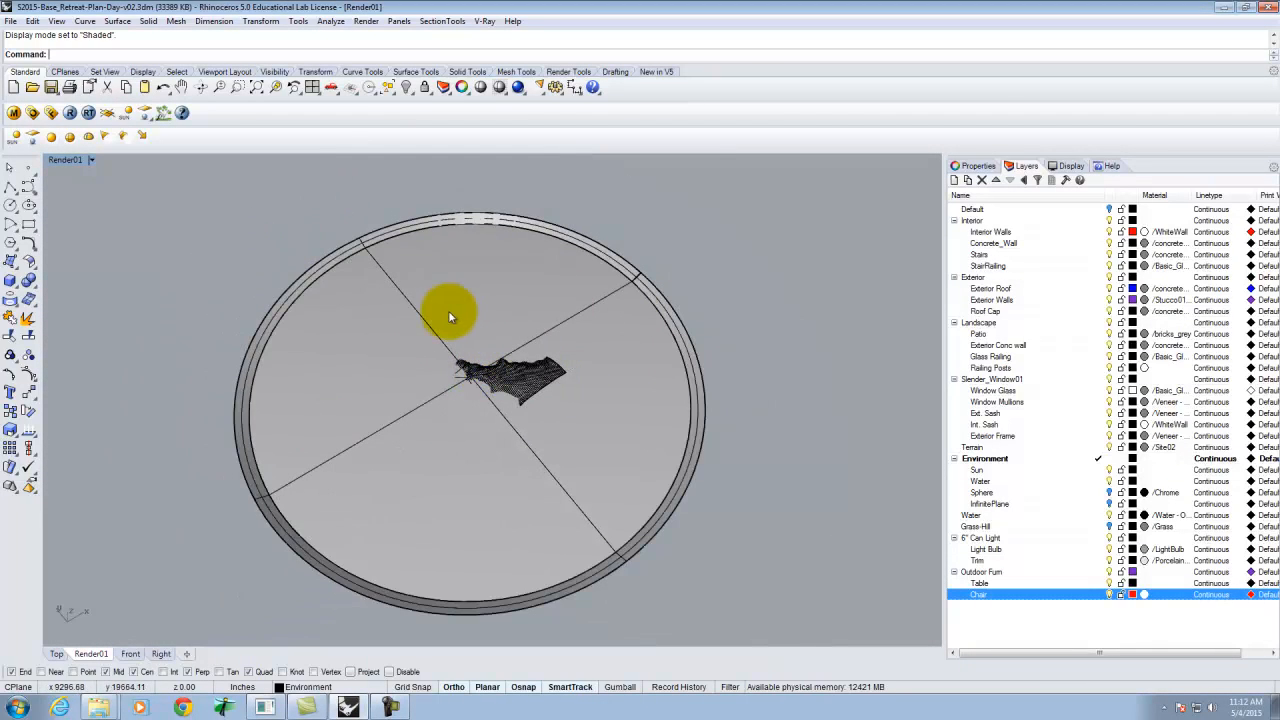
click(9, 262)
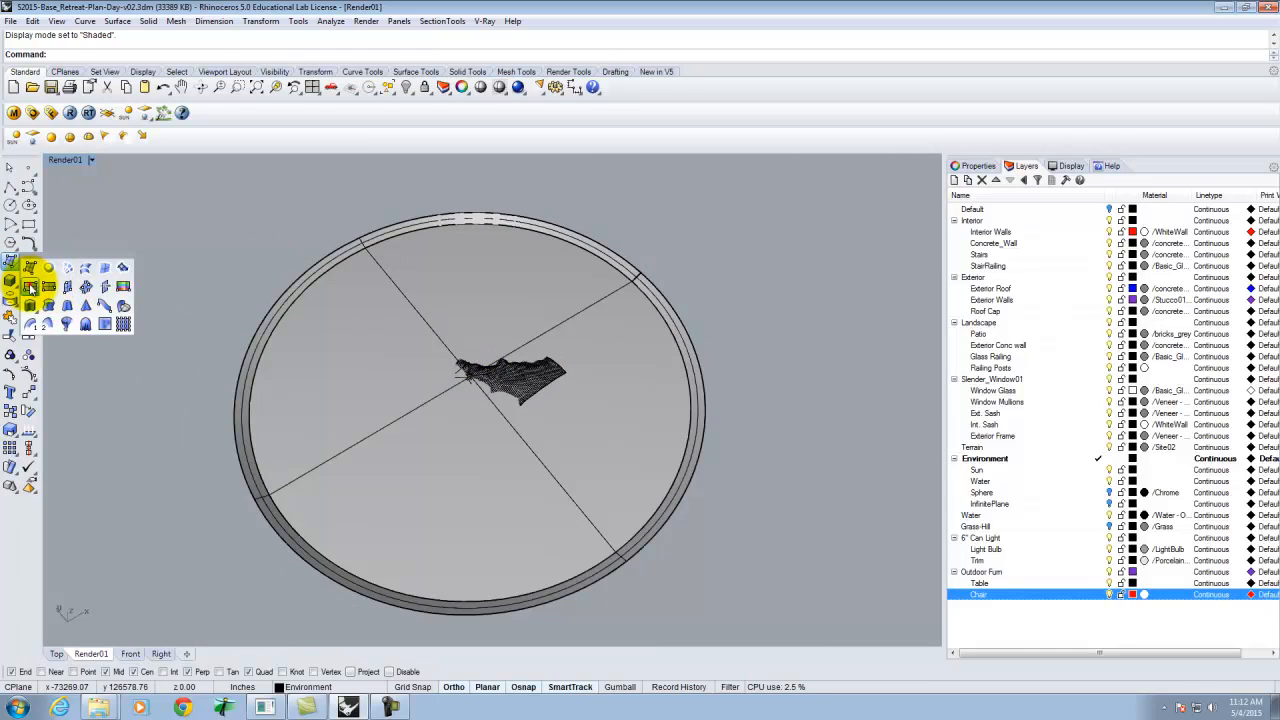
click(97, 281)
click(65, 296)
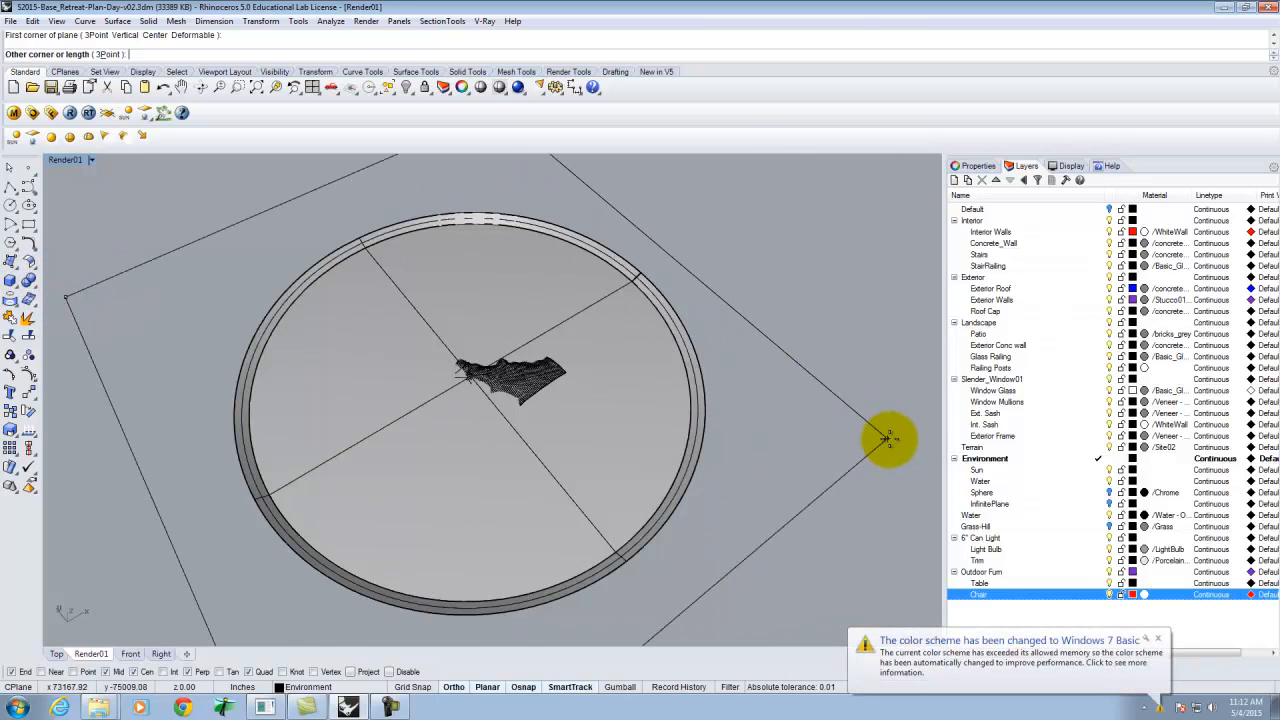
click(924, 404)
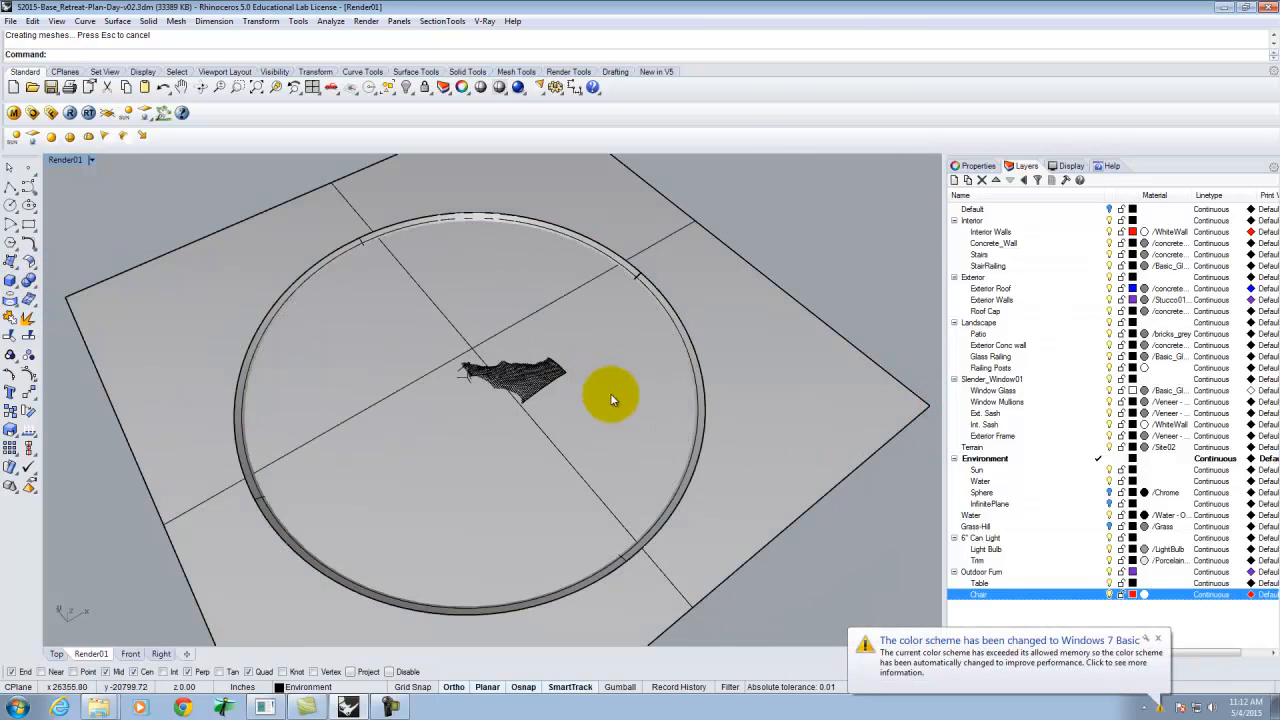
click(703, 527)
Move the selected plane 4' vertically in the Front view.
double_click(63, 159)
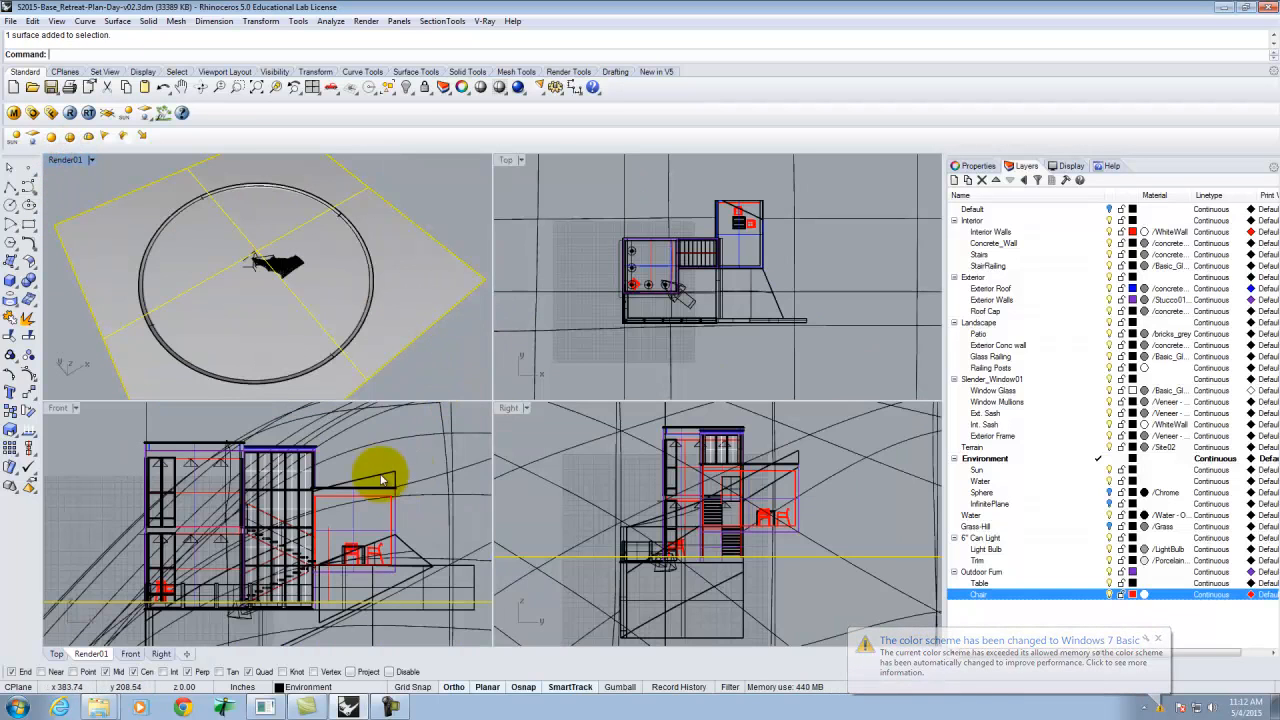
scroll(337, 463, down, 12)
scroll(275, 494, up, 11)
scroll(281, 495, down, 10)
scroll(377, 497, up, 5)
scroll(372, 497, up, 6)
scroll(311, 497, up, 2)
scroll(384, 490, up, 6)
scroll(386, 490, down, 5)
scroll(318, 470, up, 2)
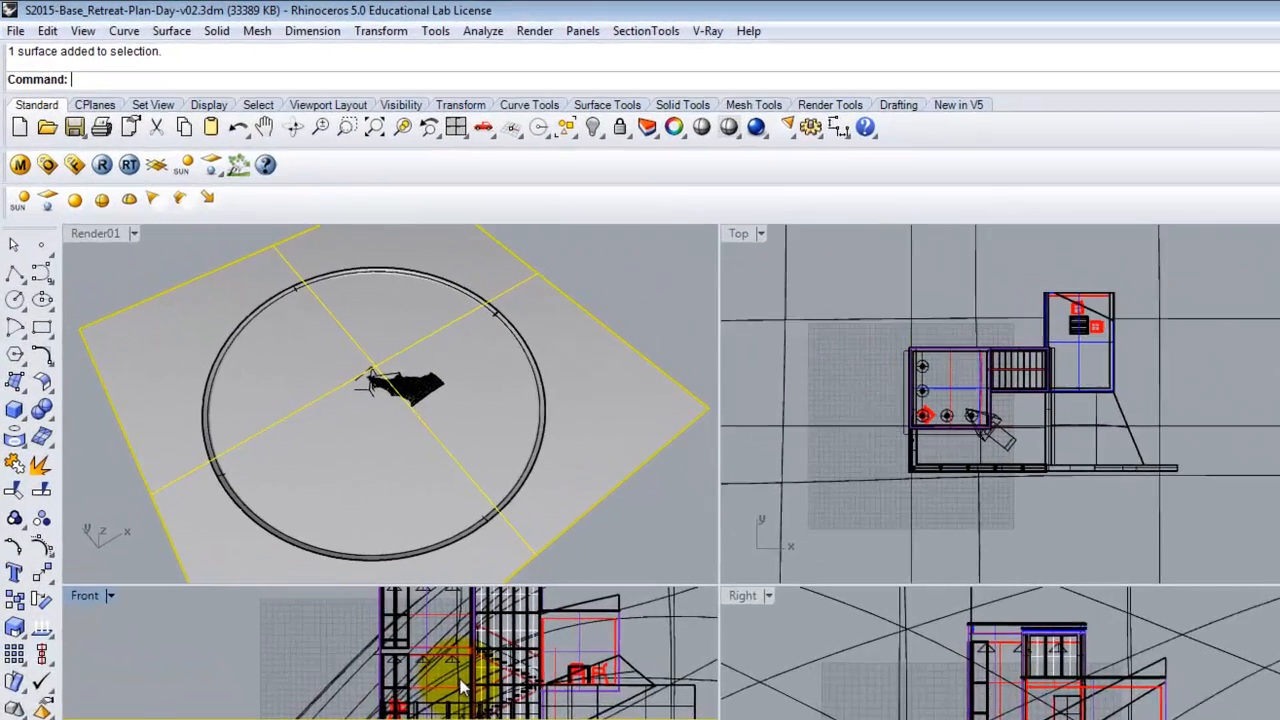
text(move)
key(Return)
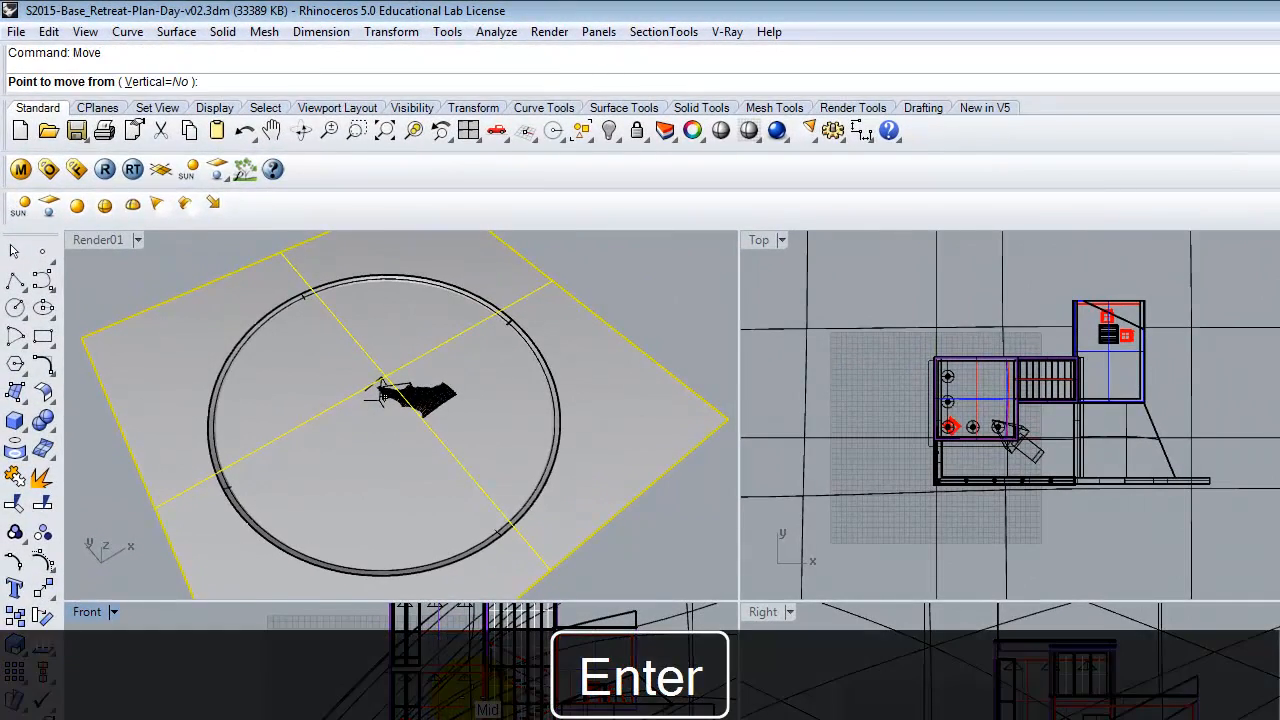
click(240, 666)
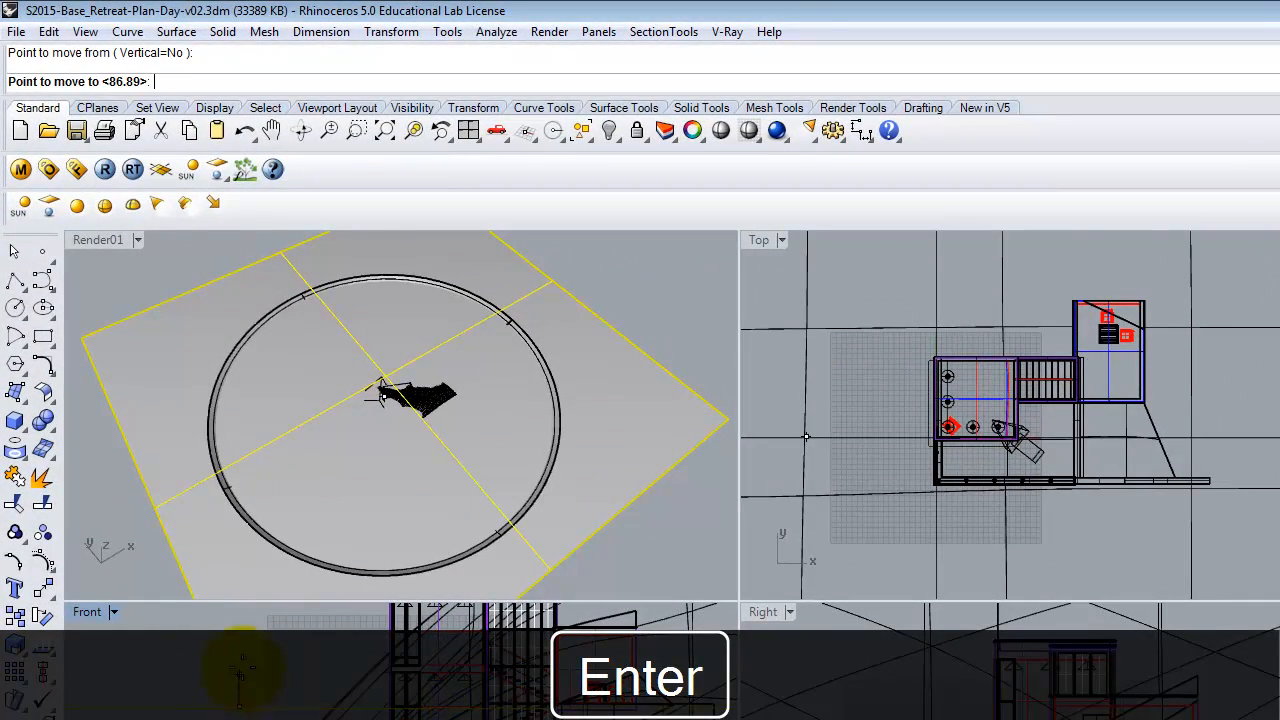
text(4')
key(Return)
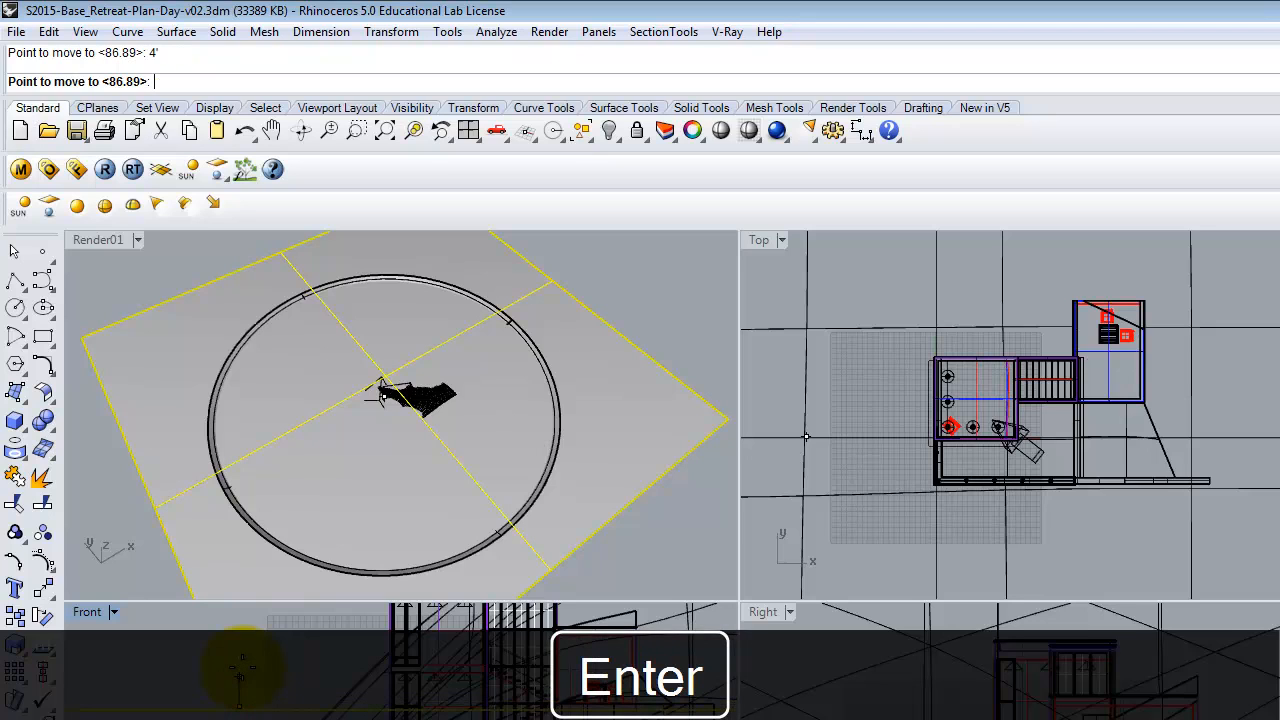
click(247, 652)
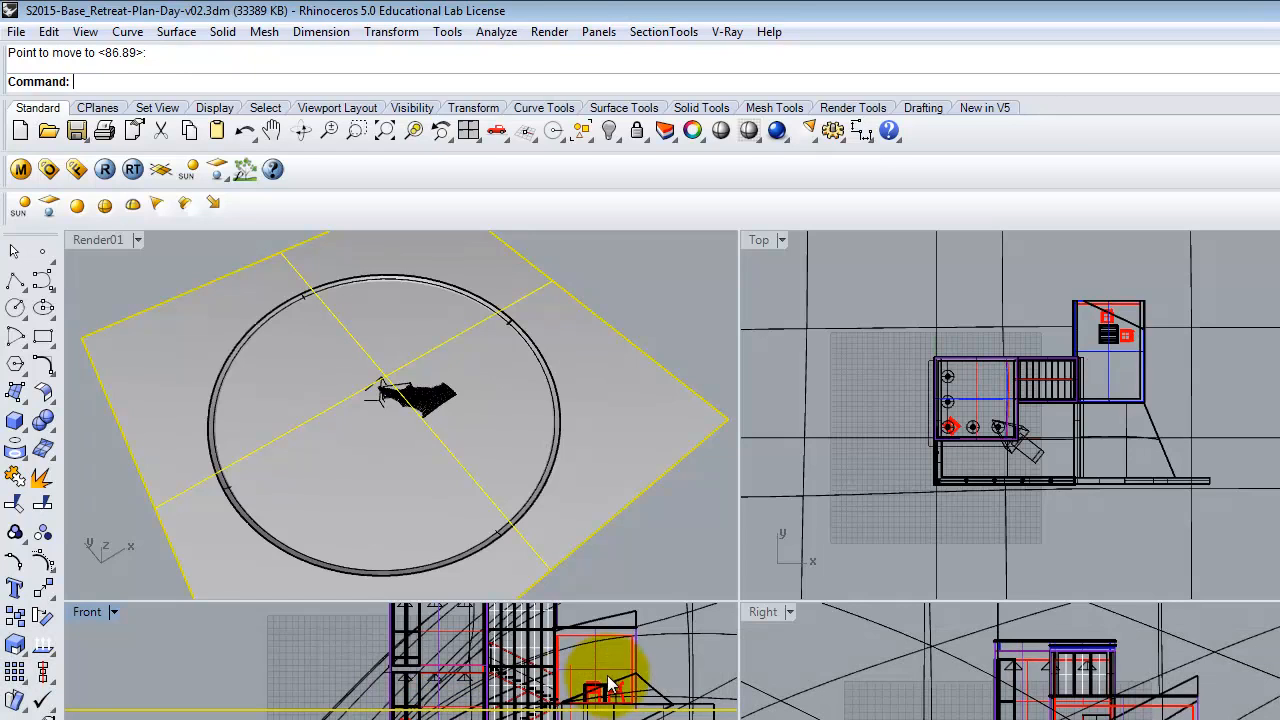
Move the plane up 5' in the maximized Front view.
double_click(84, 612)
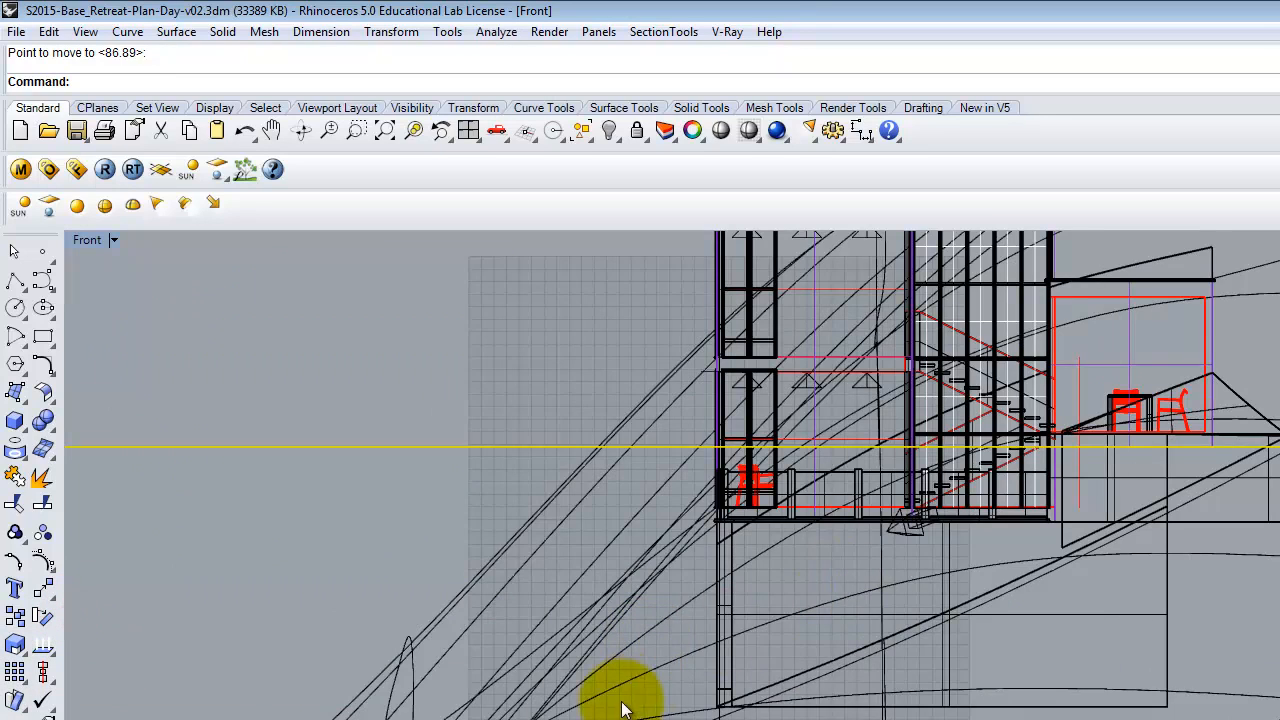
scroll(839, 576, down, 2)
scroll(893, 505, up, 2)
scroll(893, 498, up, 1)
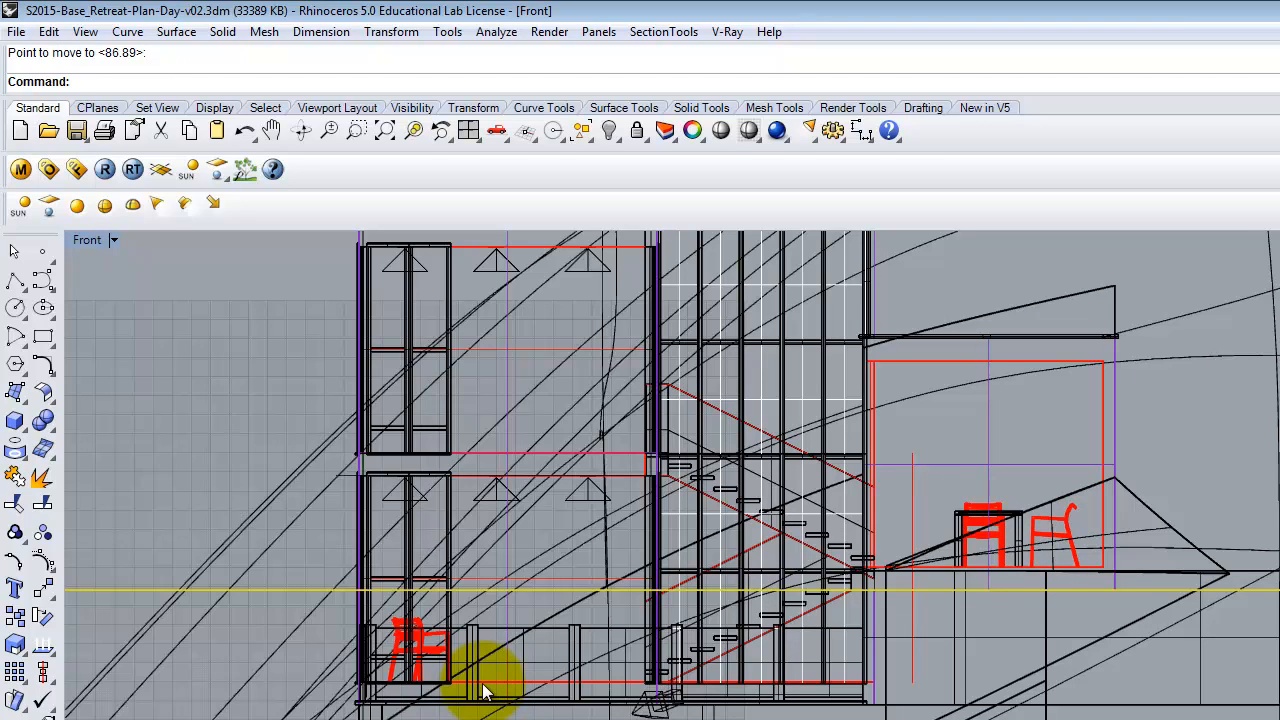
key(Return)
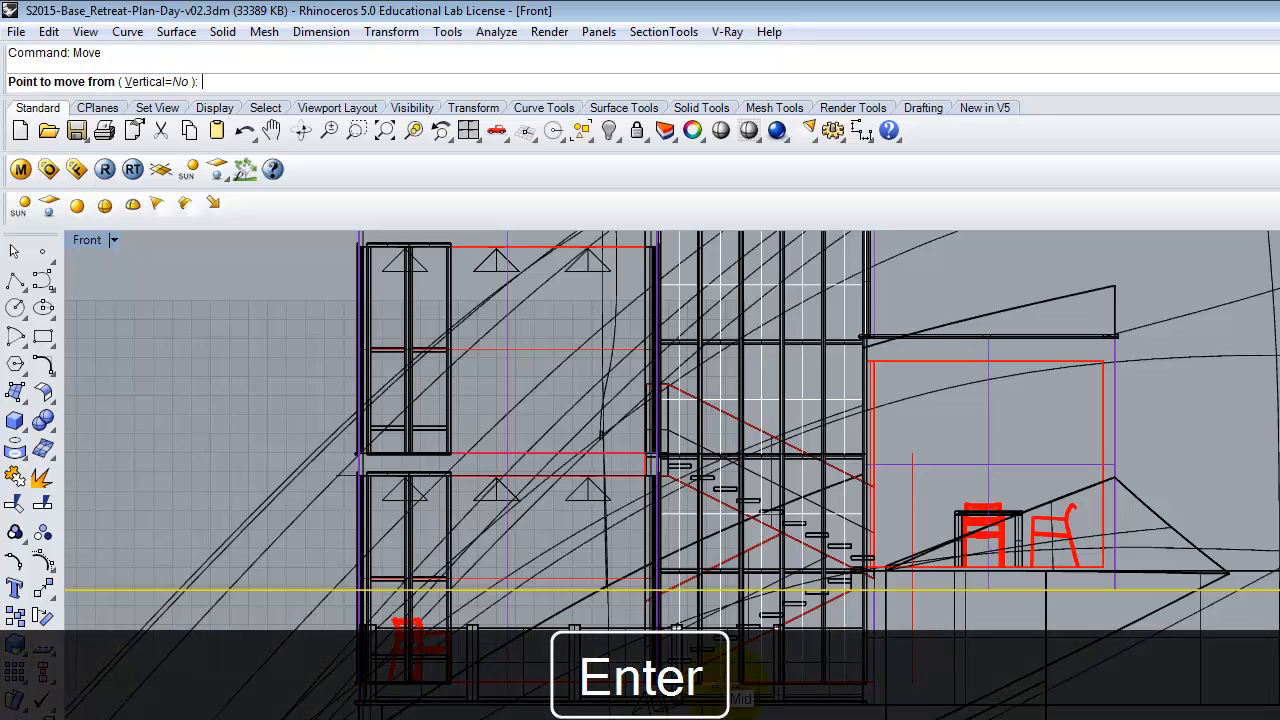
click(216, 500)
text(5')
key(Return)
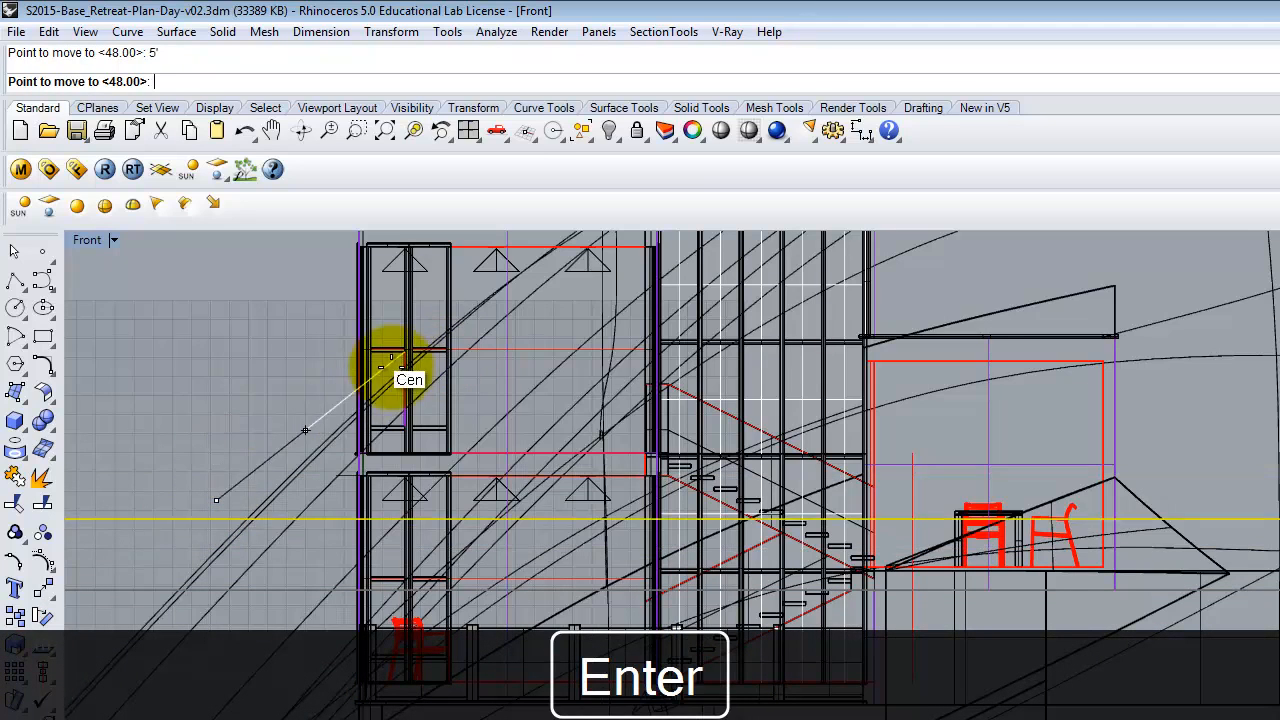
click(232, 344)
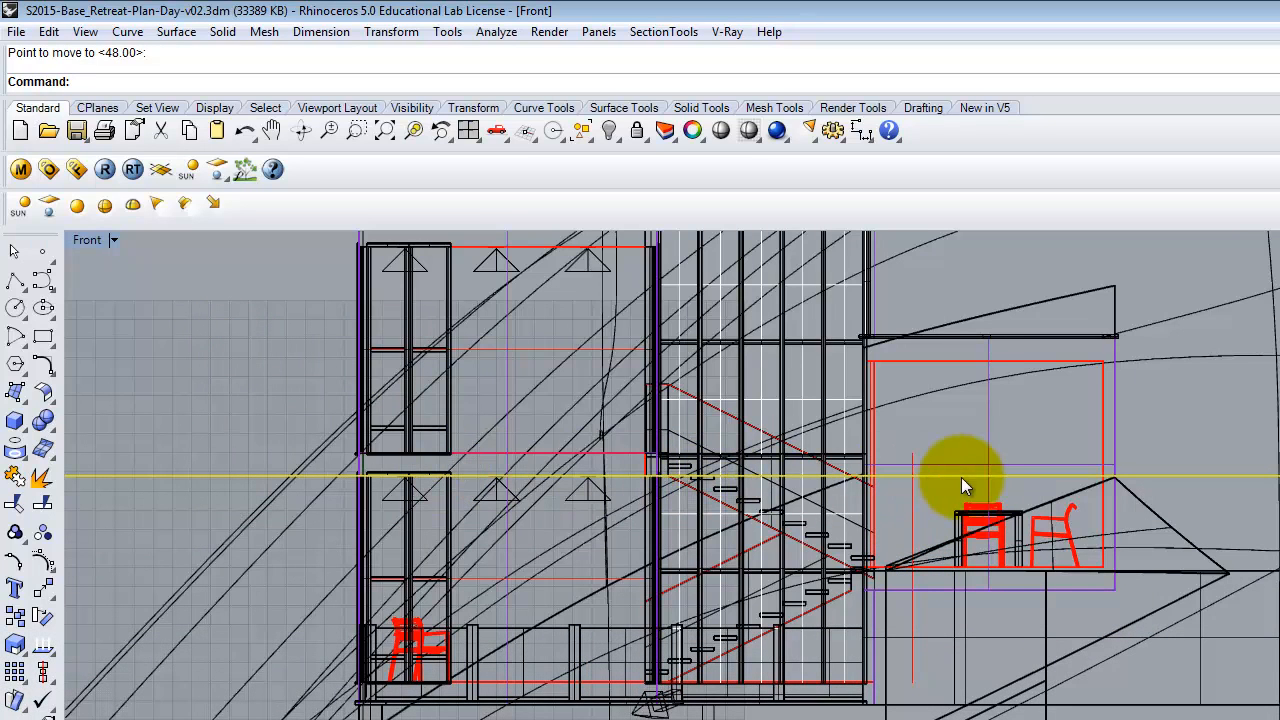
Move the plane down 6" in the Front view.
key(Return)
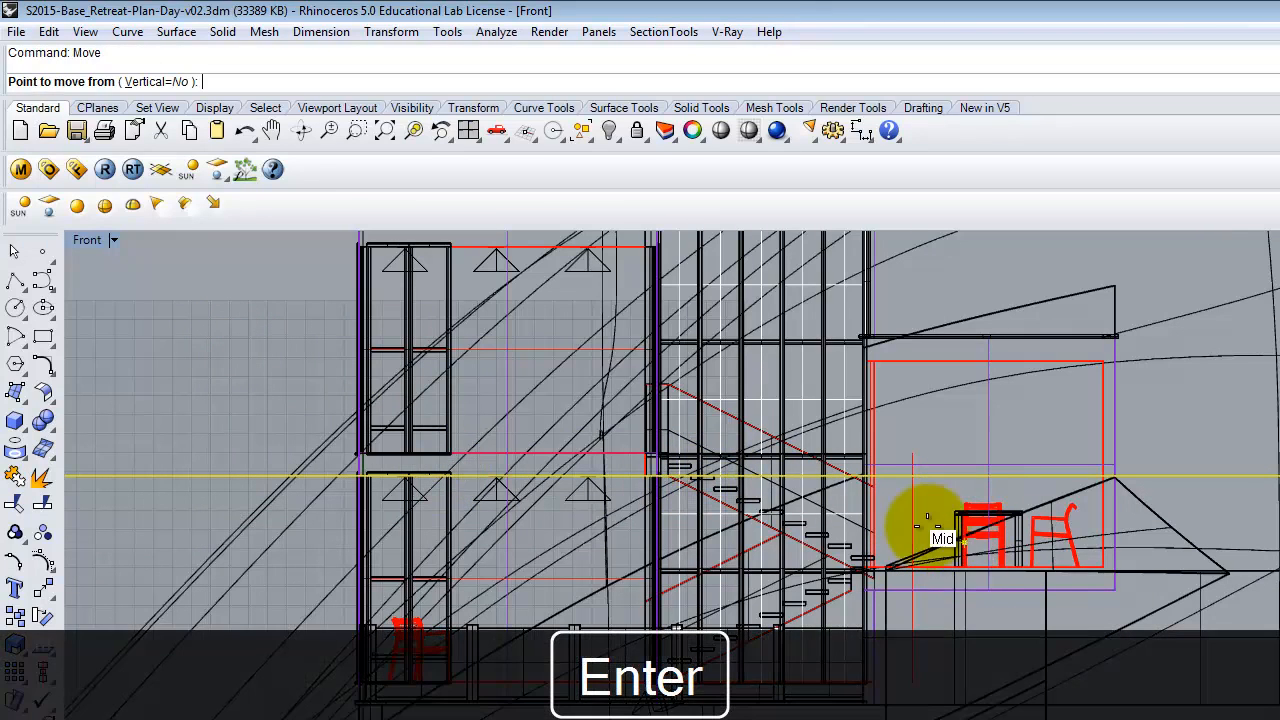
click(231, 398)
text(6")
key(Return)
click(229, 433)
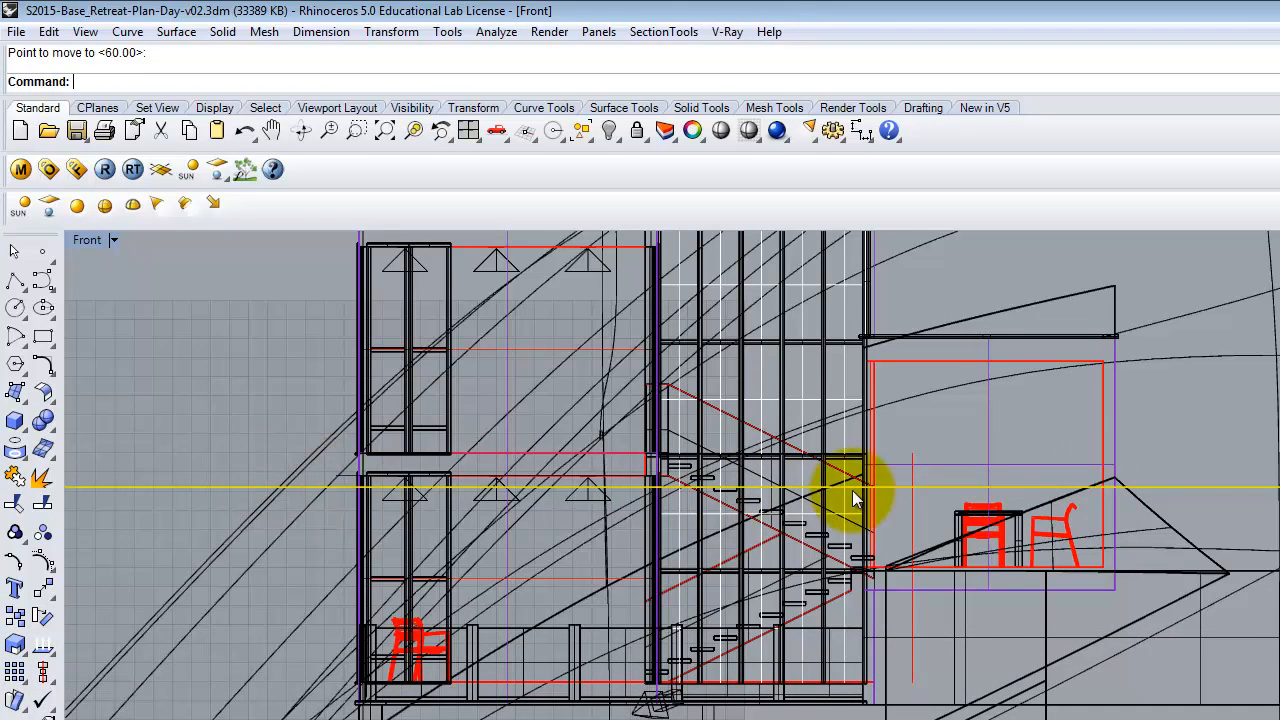
Move the plane slightly upward by snapping between two points near the stair steps.
scroll(728, 490, up, 5)
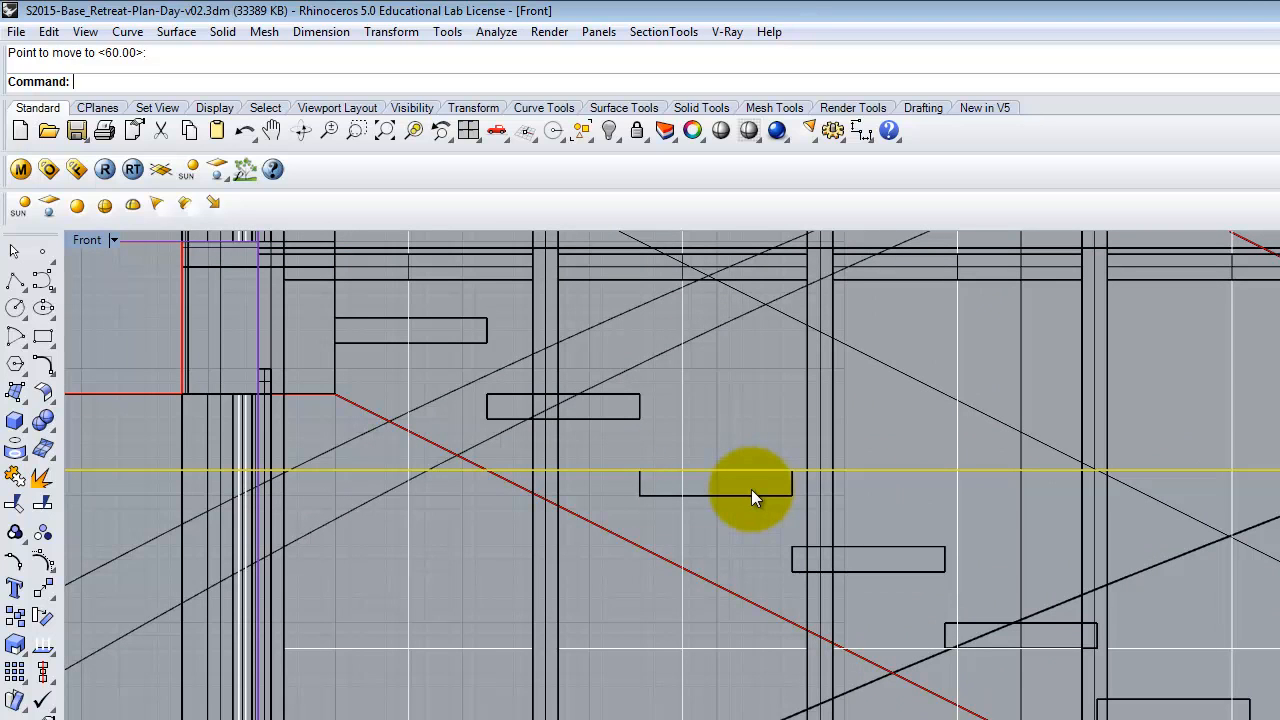
key(Return)
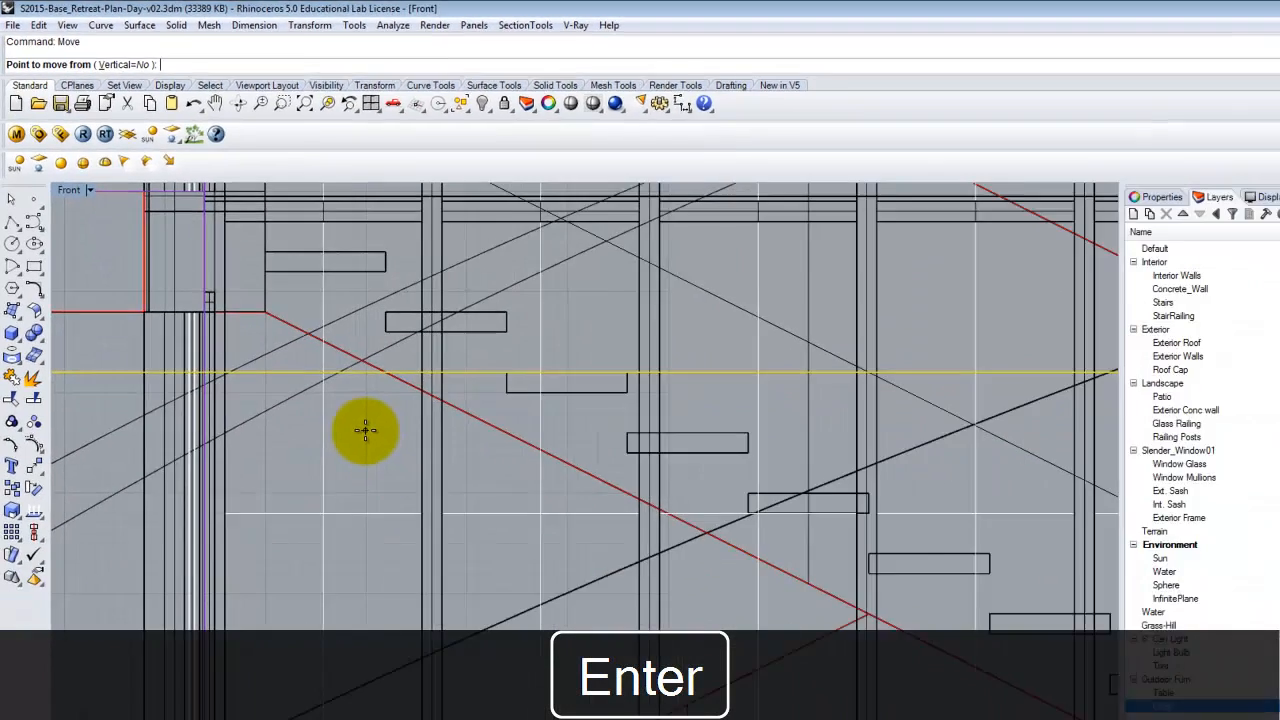
click(462, 544)
click(306, 386)
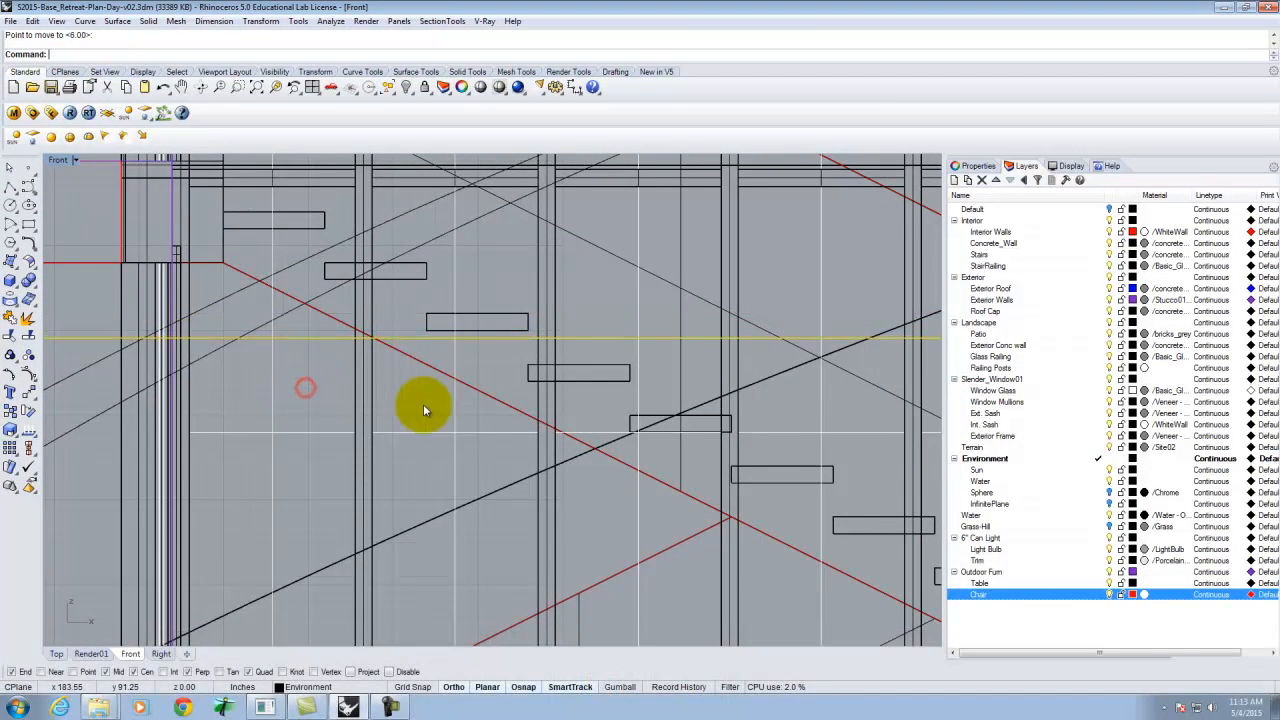
Zoom and orbit the Front and Render01 views to examine the plane's position against the model.
scroll(392, 365, down, 5)
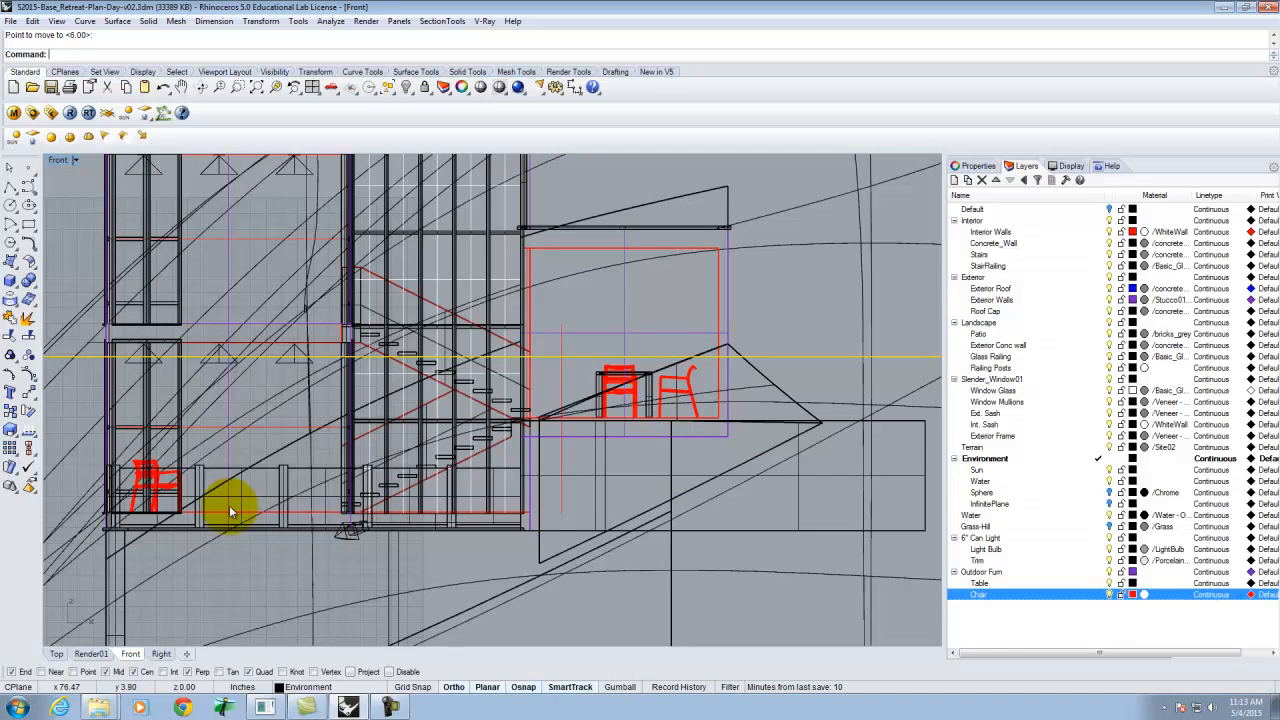
scroll(418, 362, up, 2)
scroll(418, 362, up, 3)
scroll(470, 366, down, 3)
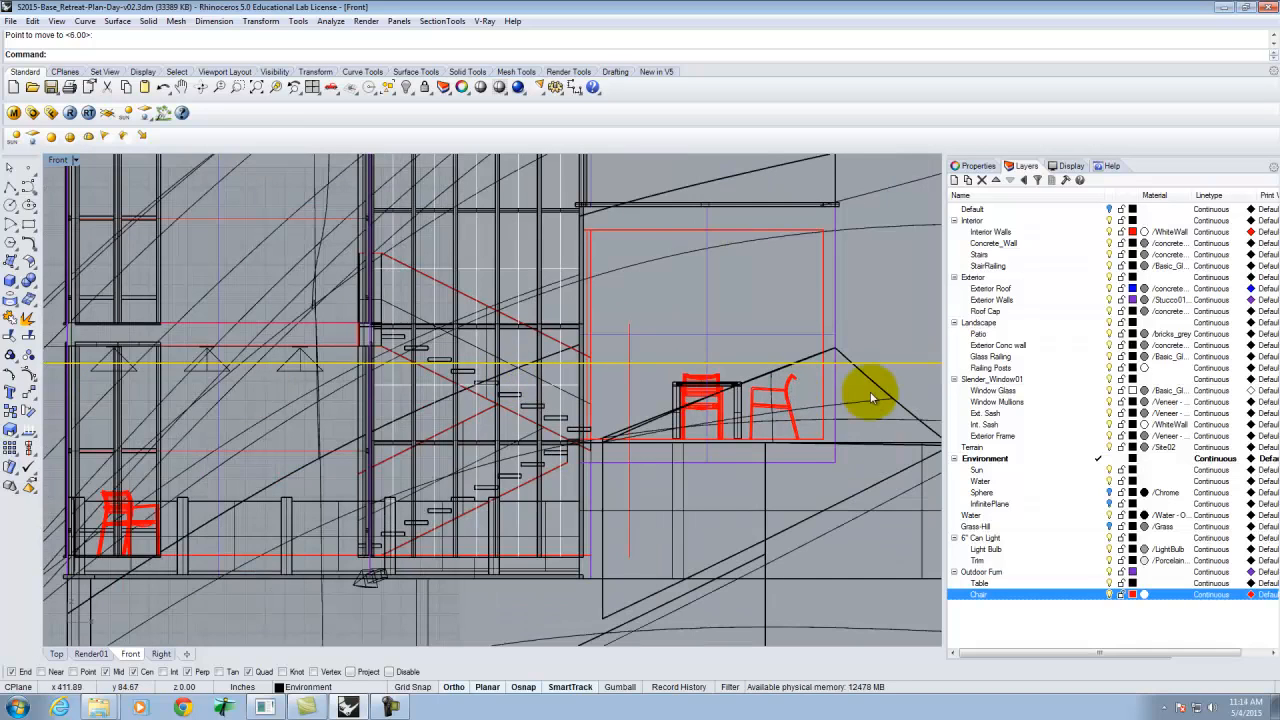
double_click(57, 162)
right_drag(366, 371, 94, 177)
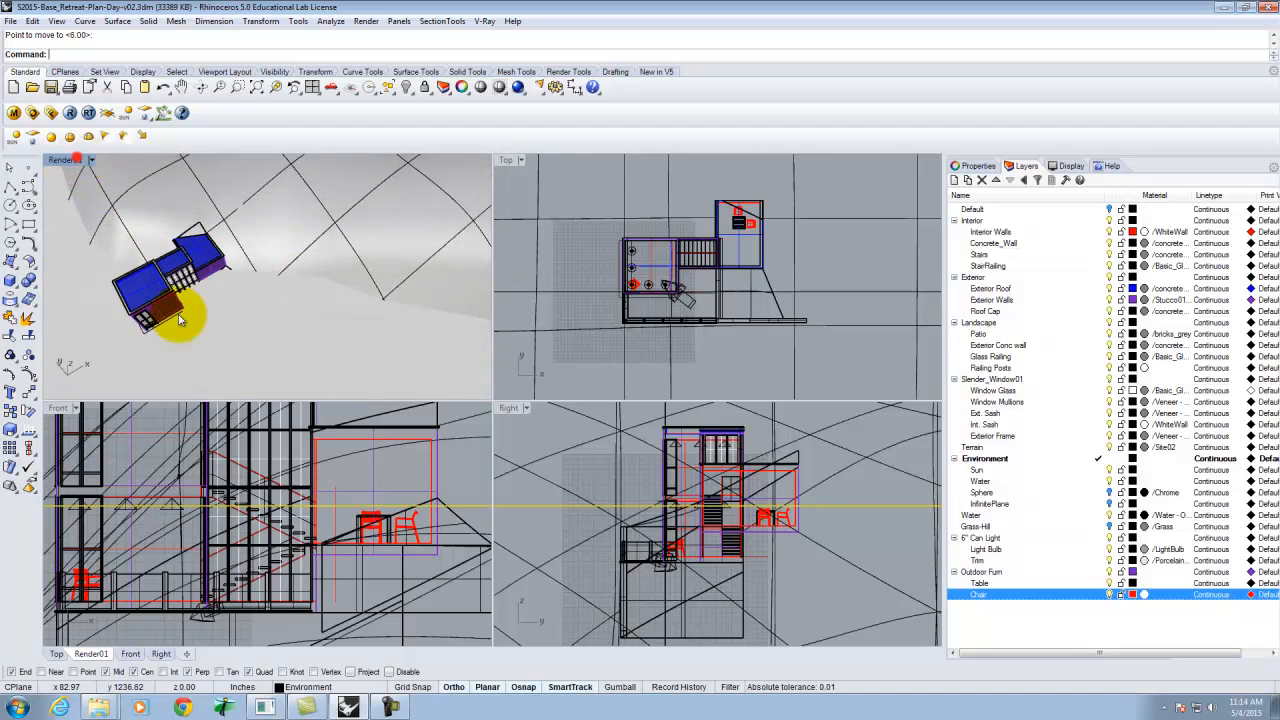
double_click(77, 158)
right_drag(261, 391, 295, 275)
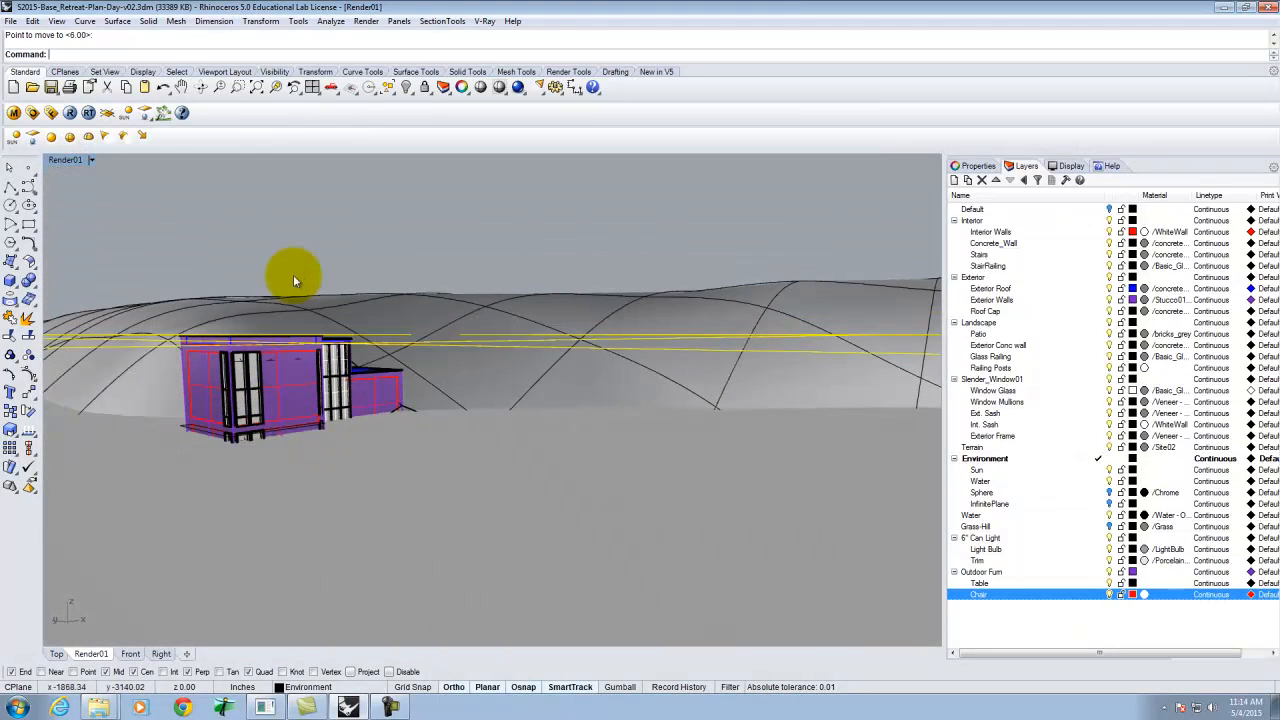
right_drag(293, 274, 380, 371)
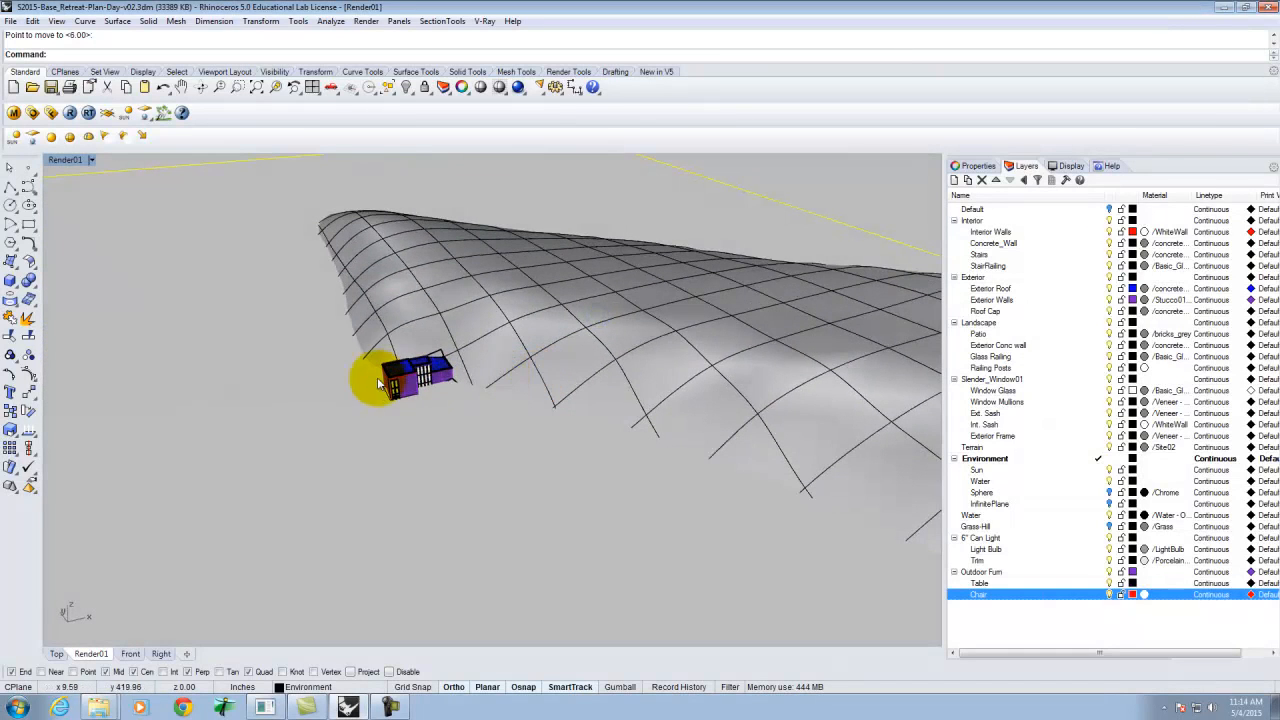
double_click(70, 162)
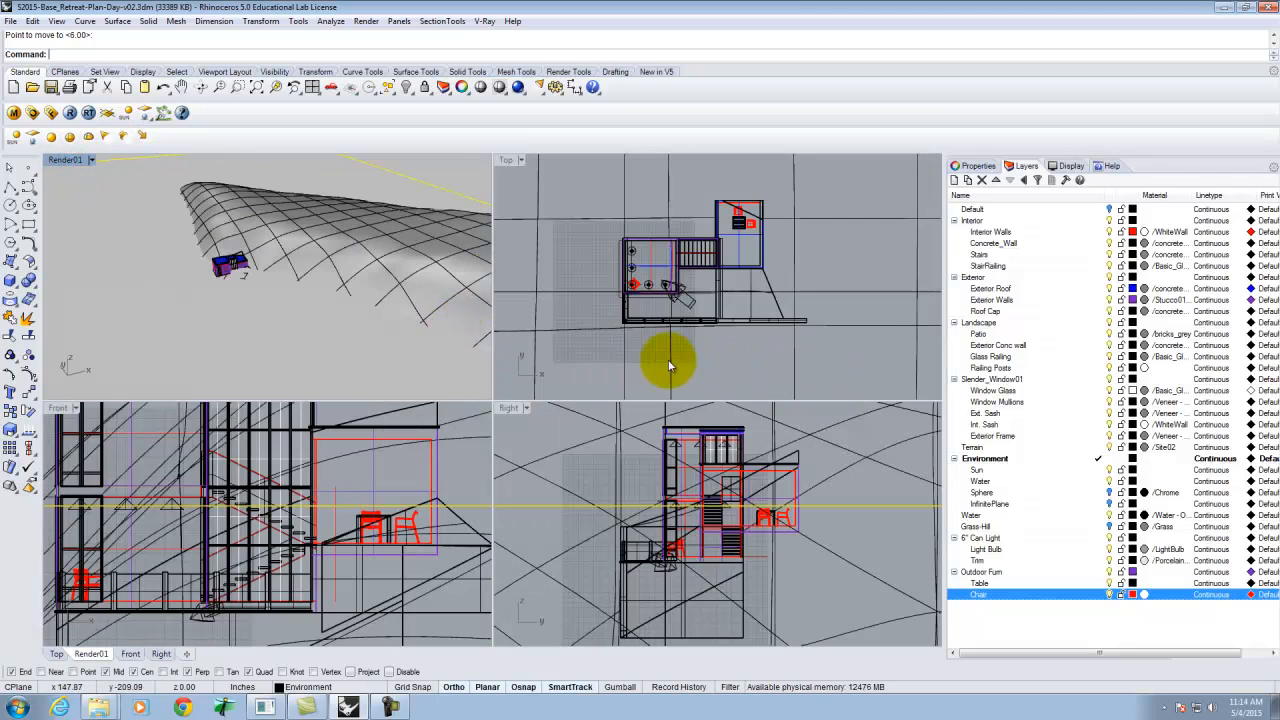
click(444, 26)
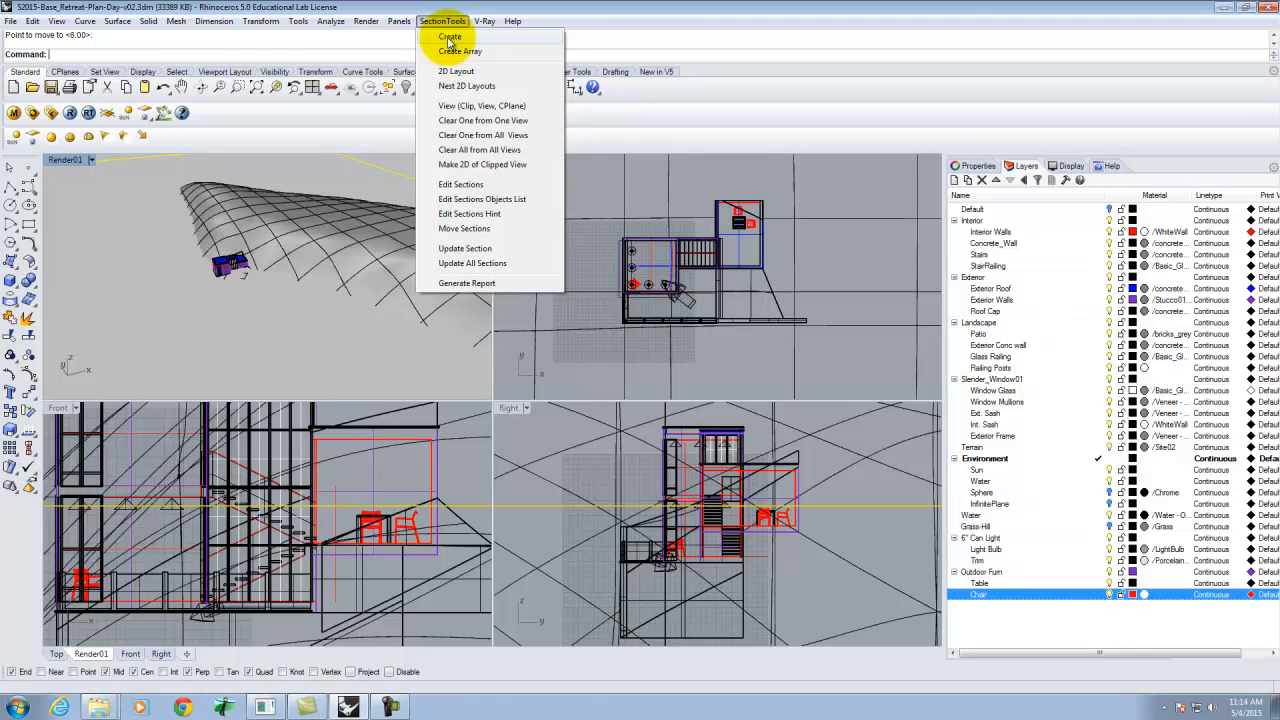
click(449, 38)
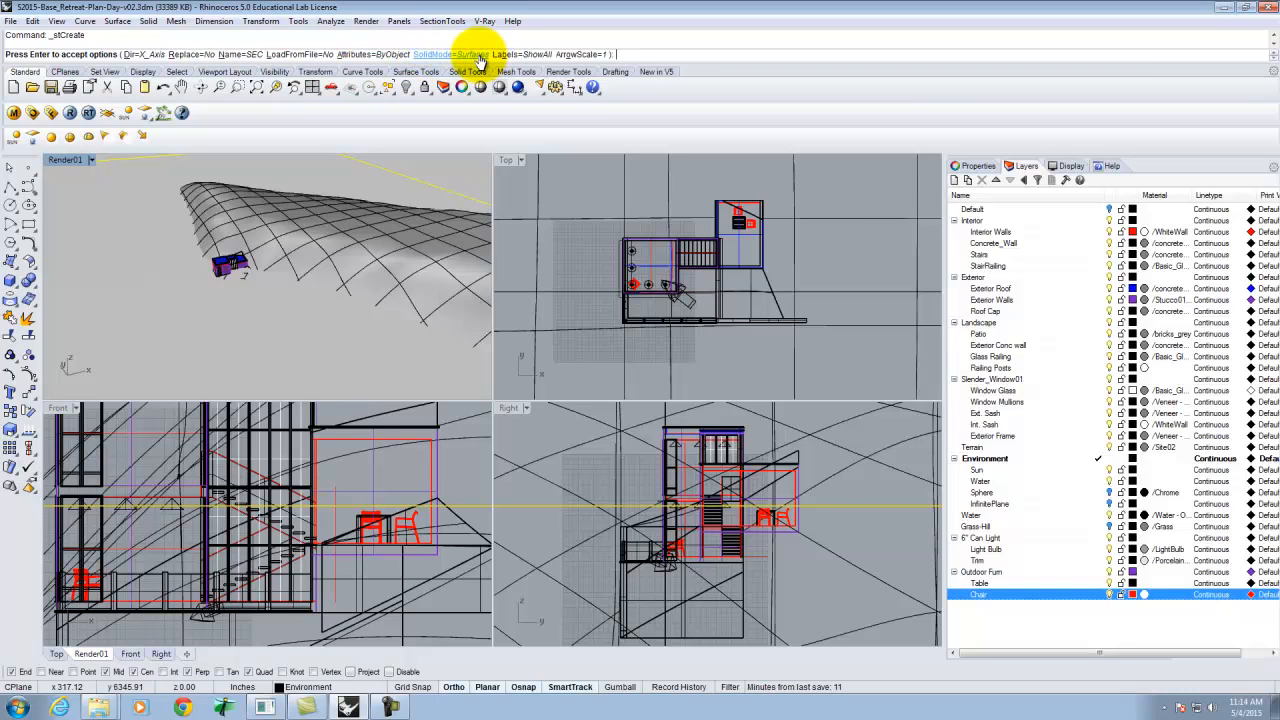
key(Return)
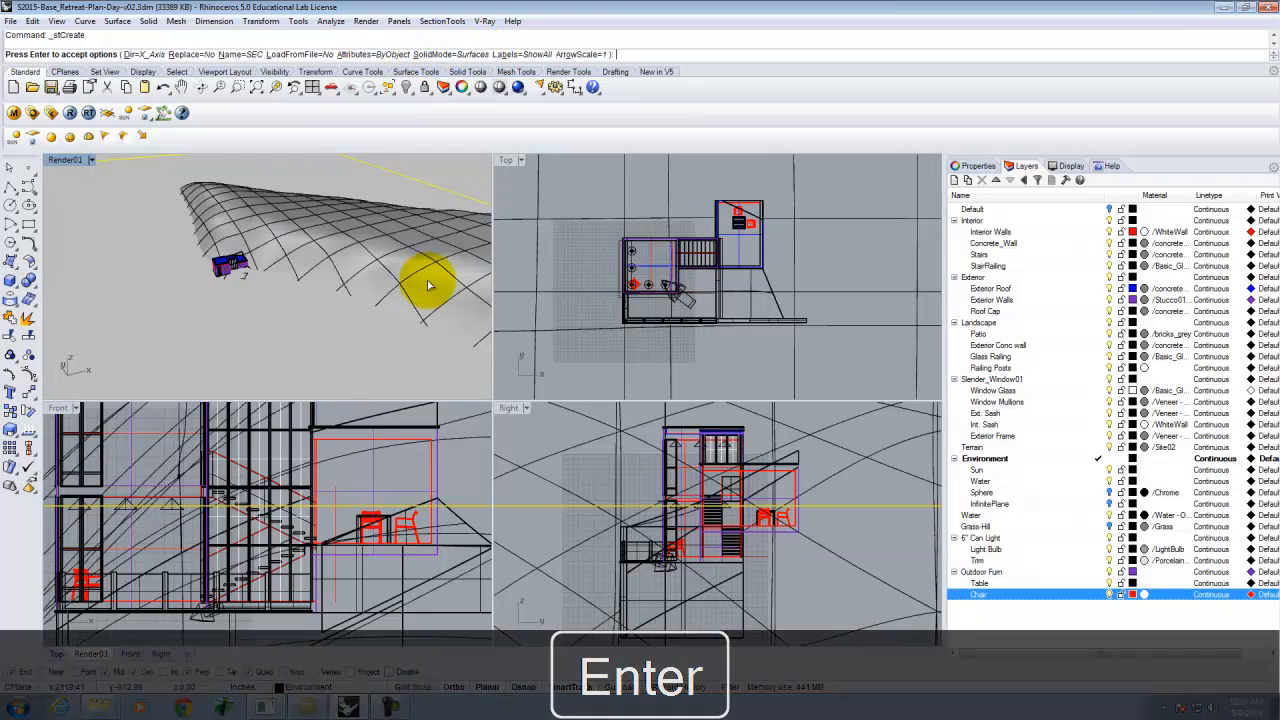
scroll(420, 468, down, 3)
scroll(380, 457, down, 5)
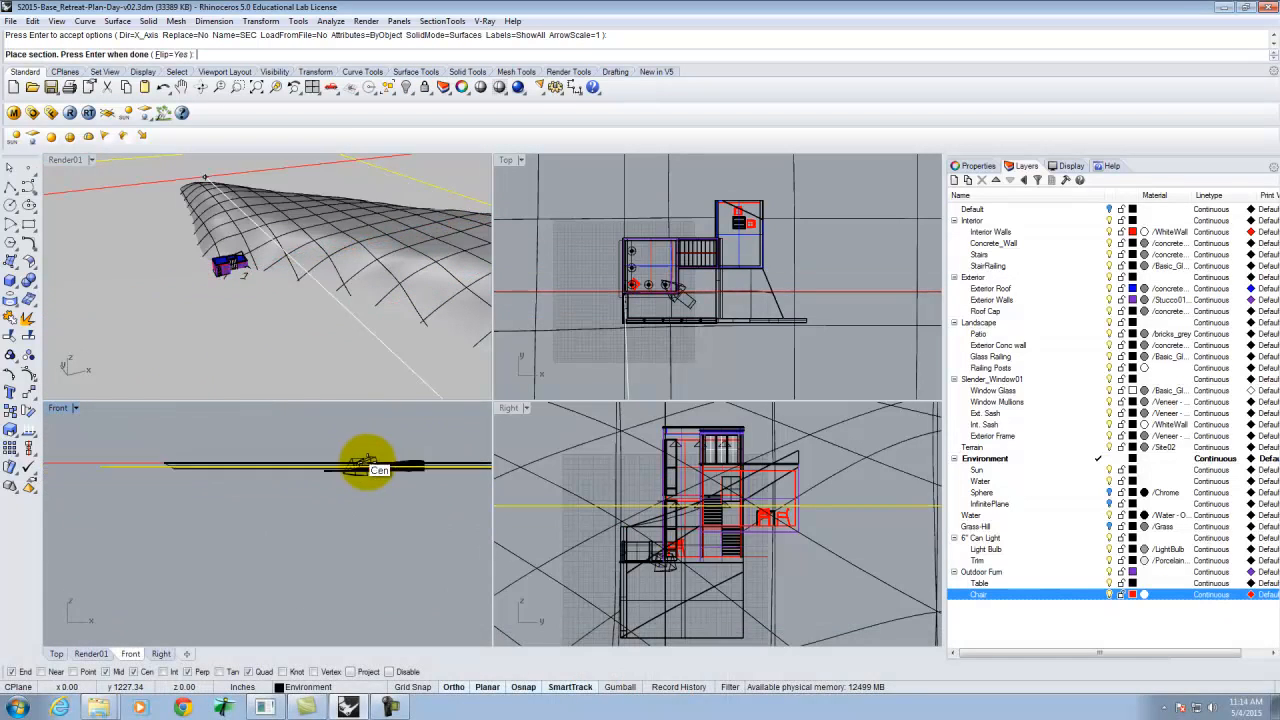
right_drag(300, 243, 309, 280)
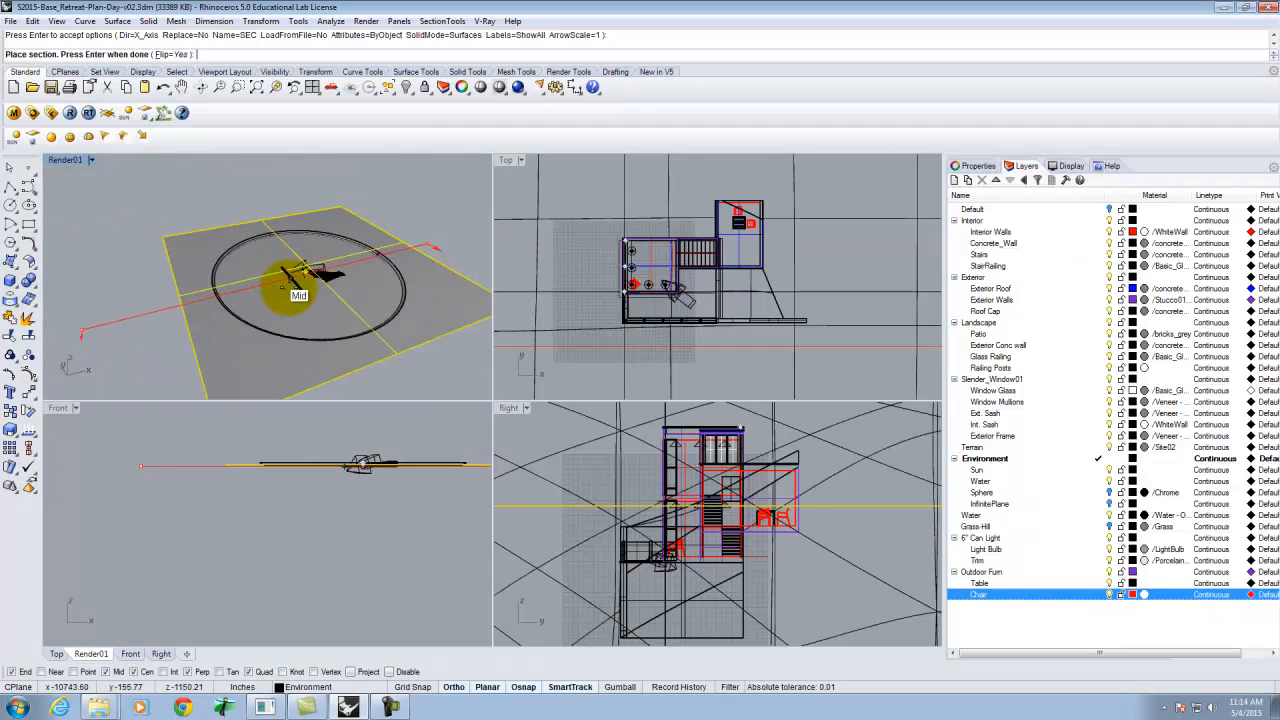
scroll(695, 280, down, 2)
scroll(705, 270, up, 8)
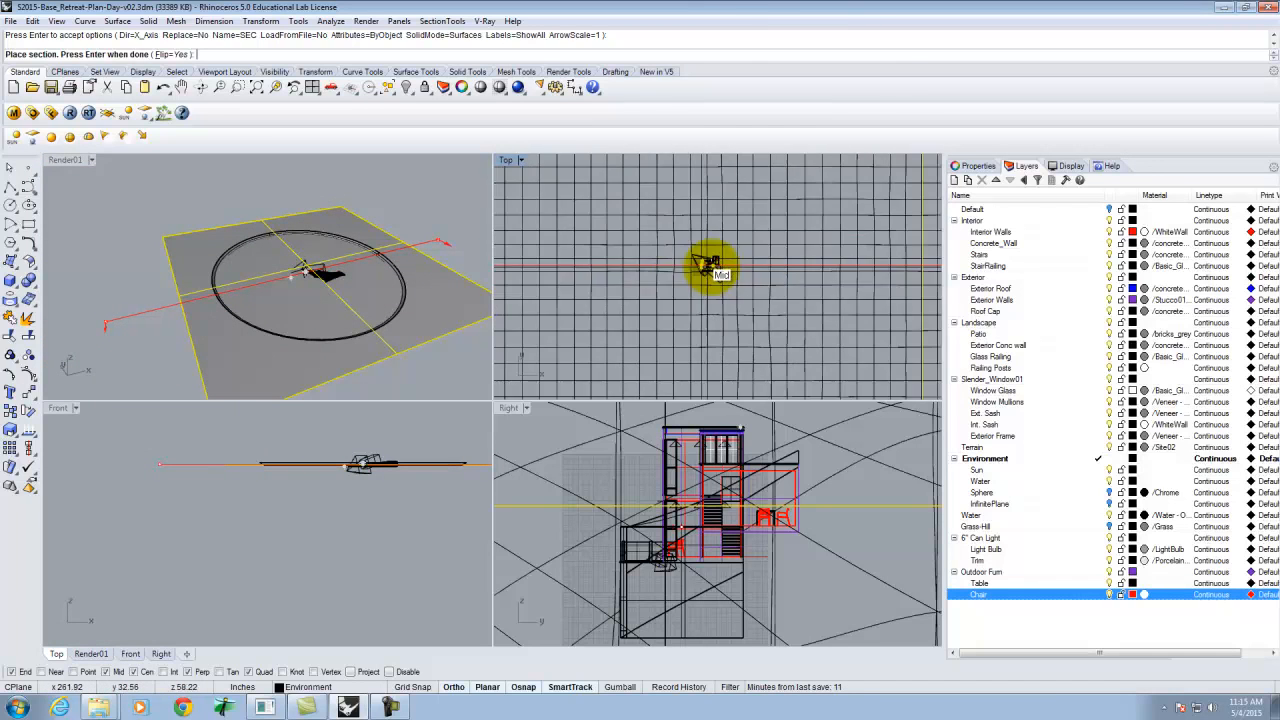
scroll(712, 270, down, 7)
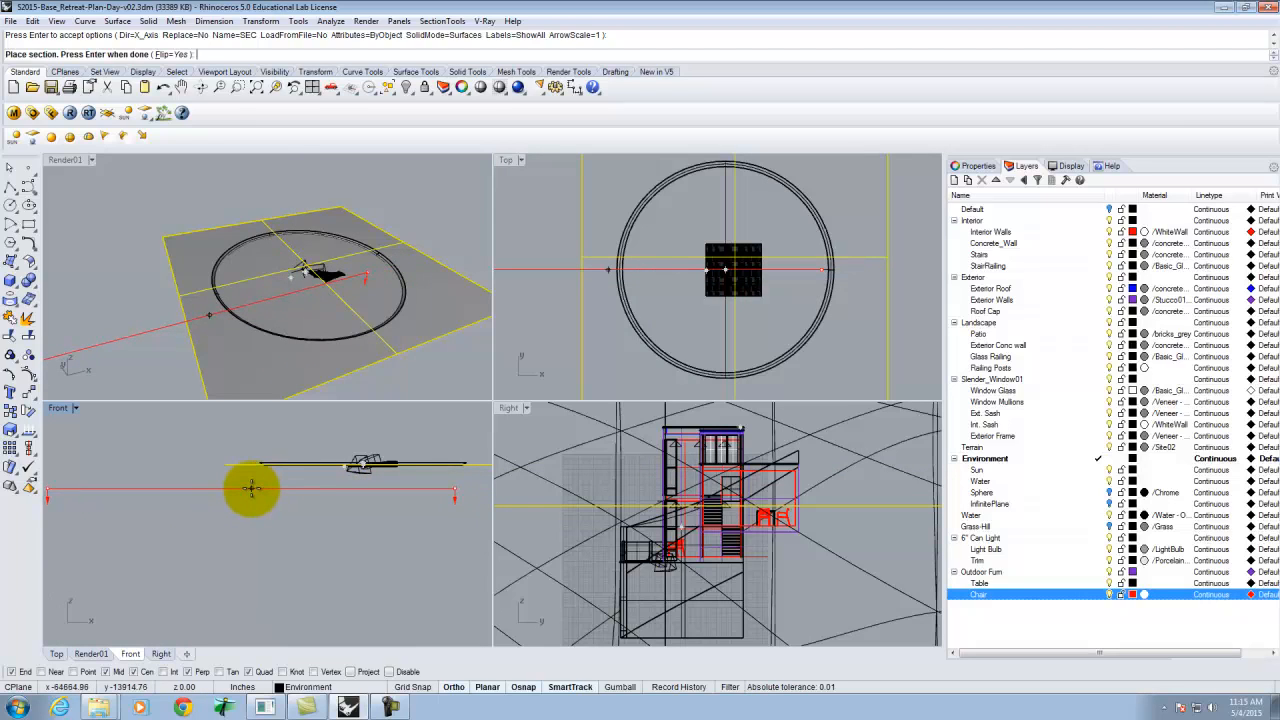
scroll(236, 486, up, 6)
key(Escape)
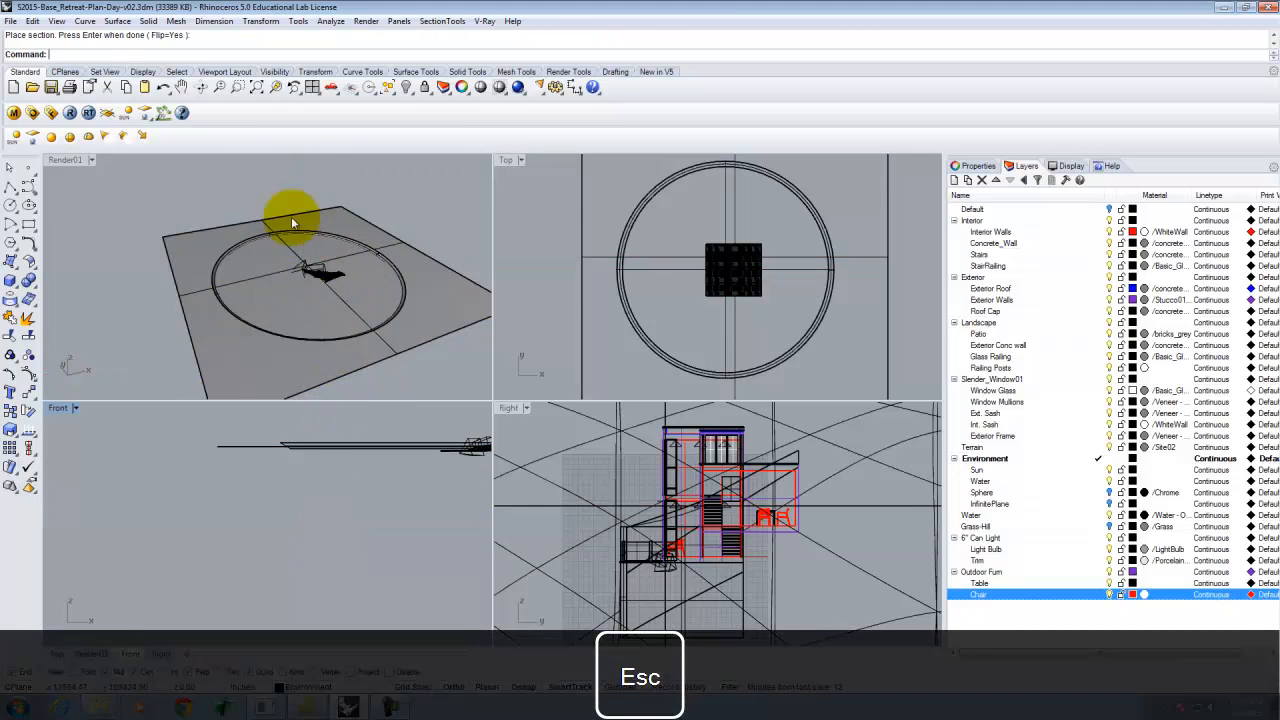
Create a section through all selected model objects, placing the section plane at its end point in the Front view.
text(stc)
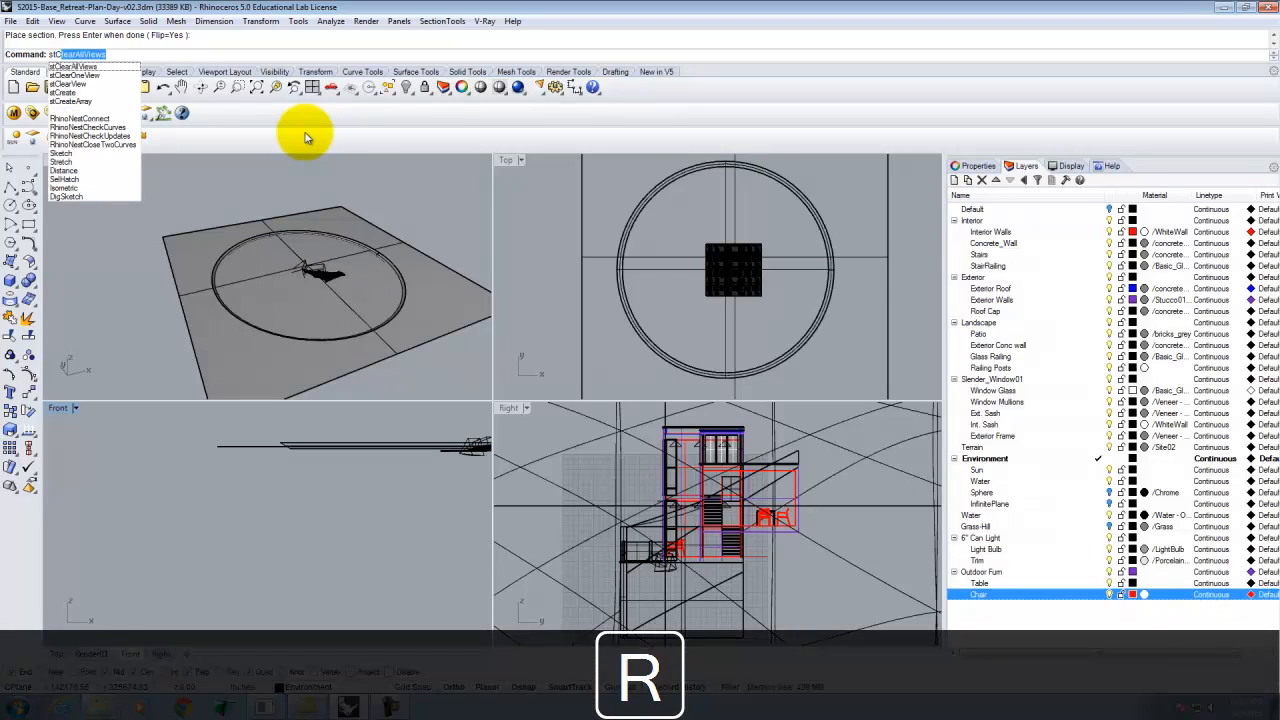
text(re)
key(Return)
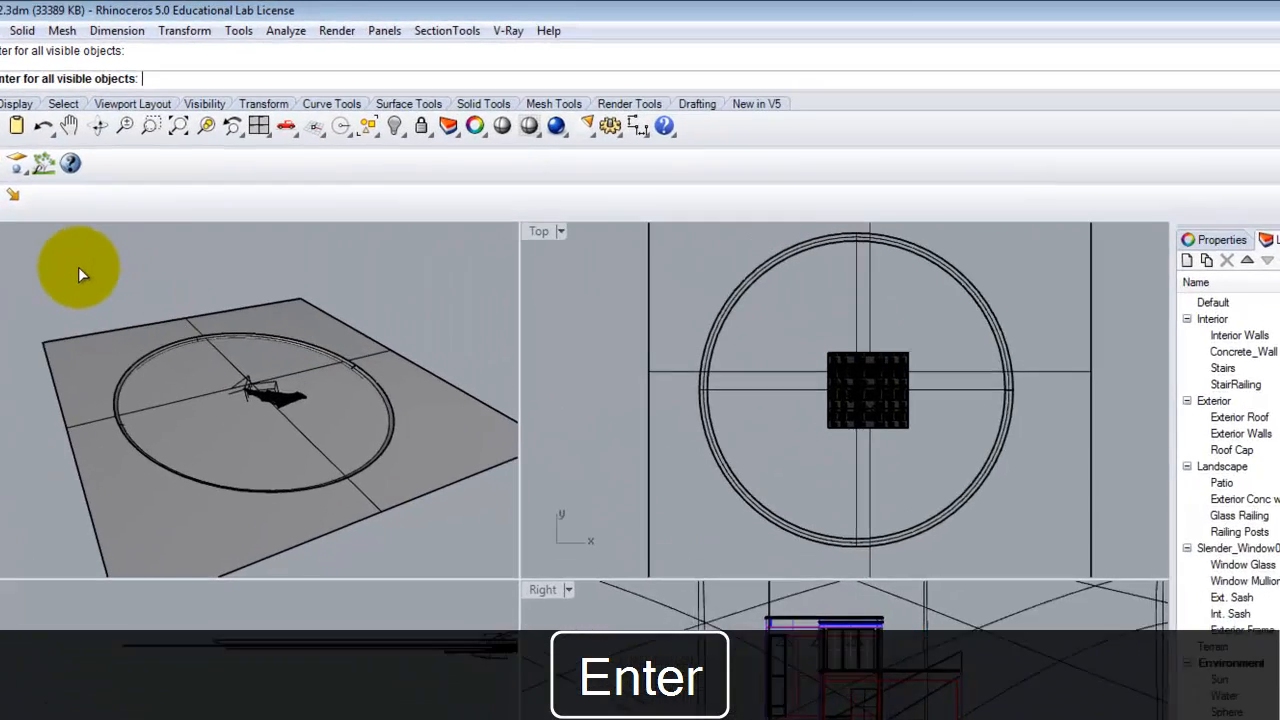
drag(187, 184, 416, 377)
drag(407, 566, 427, 540)
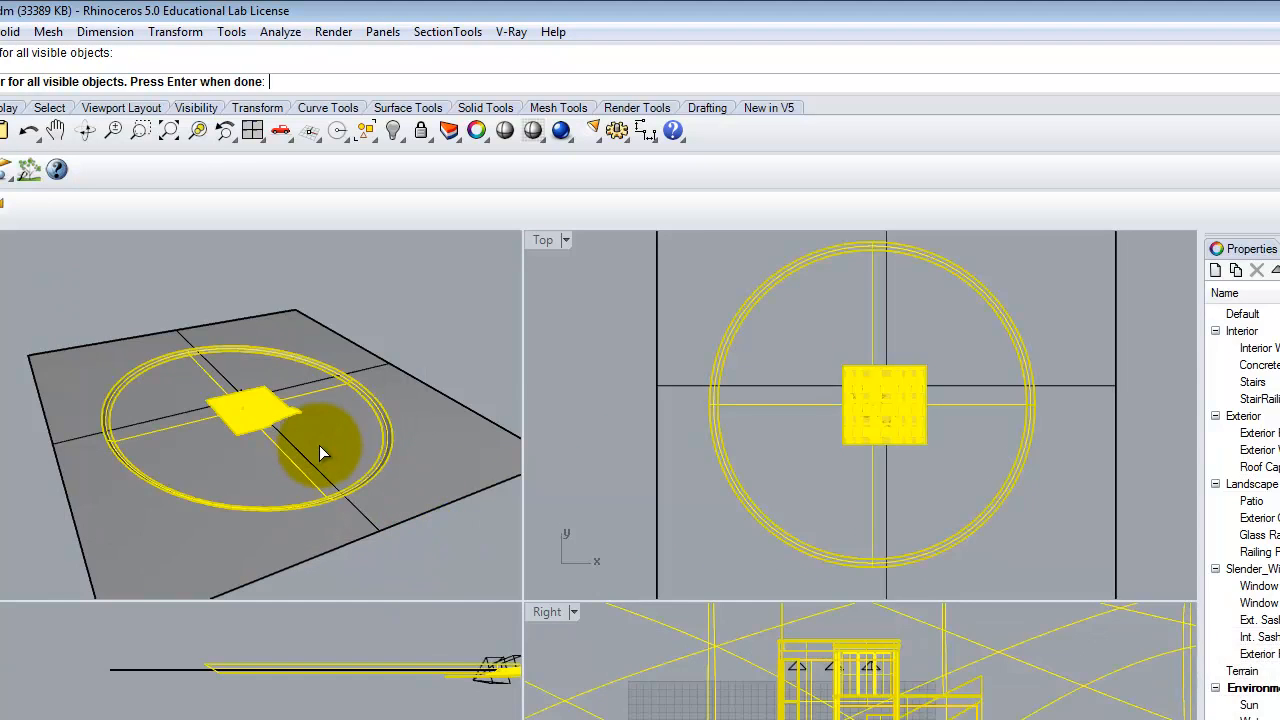
key(Return)
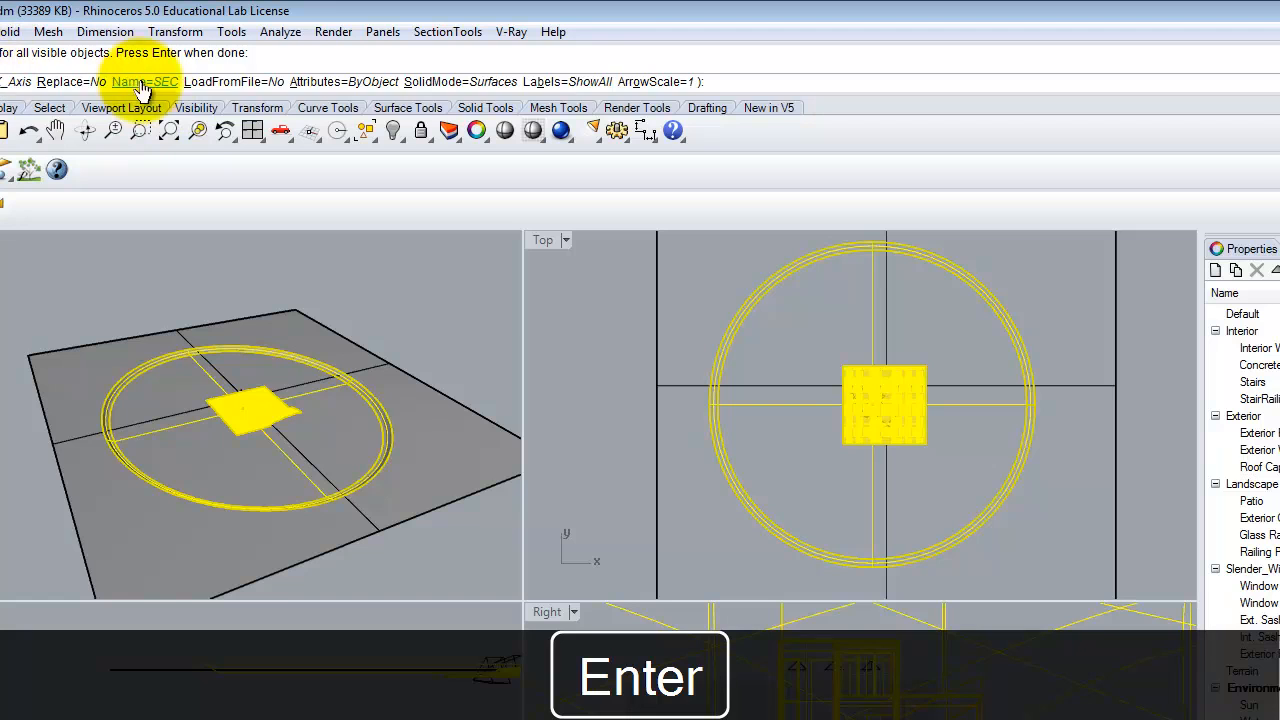
key(Return)
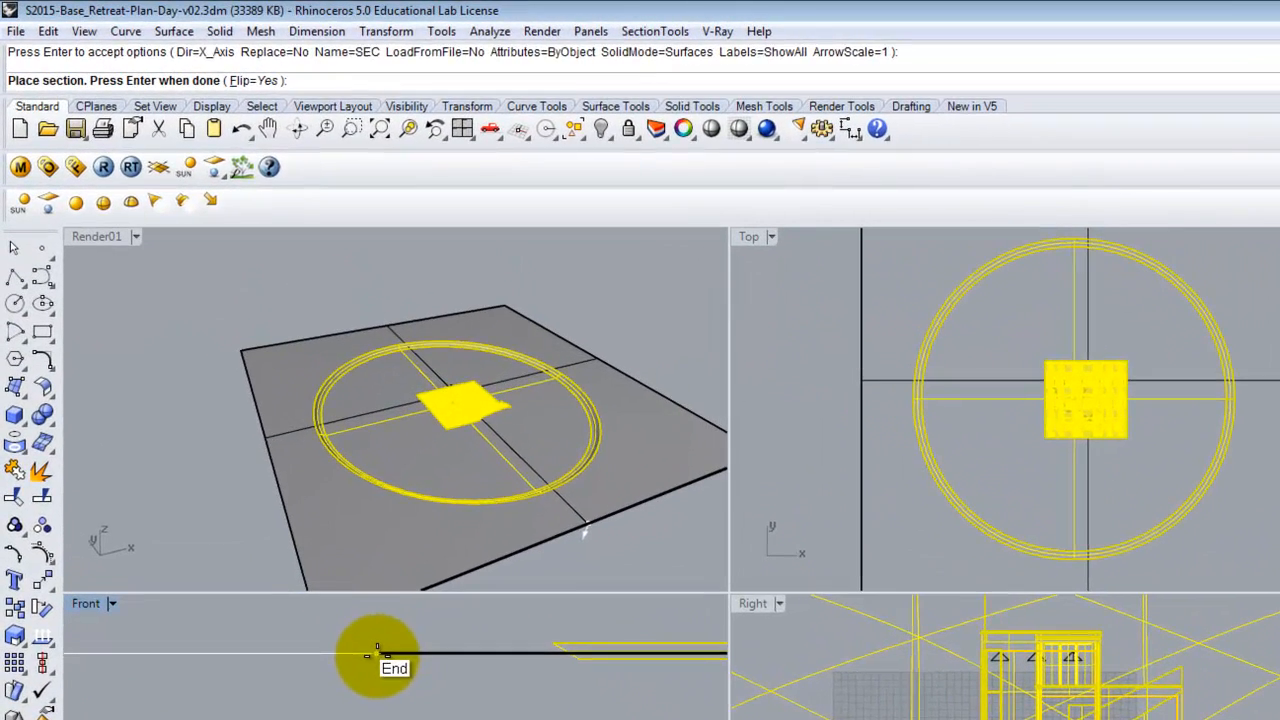
click(254, 445)
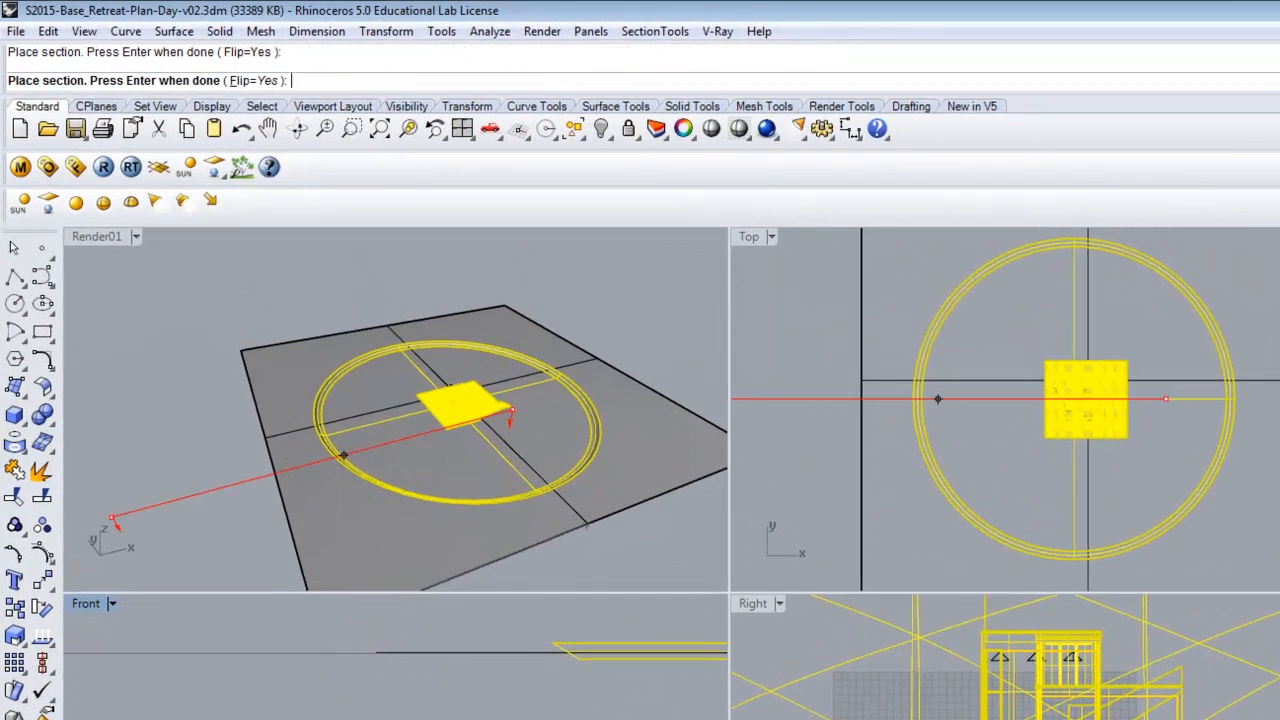
key(Return)
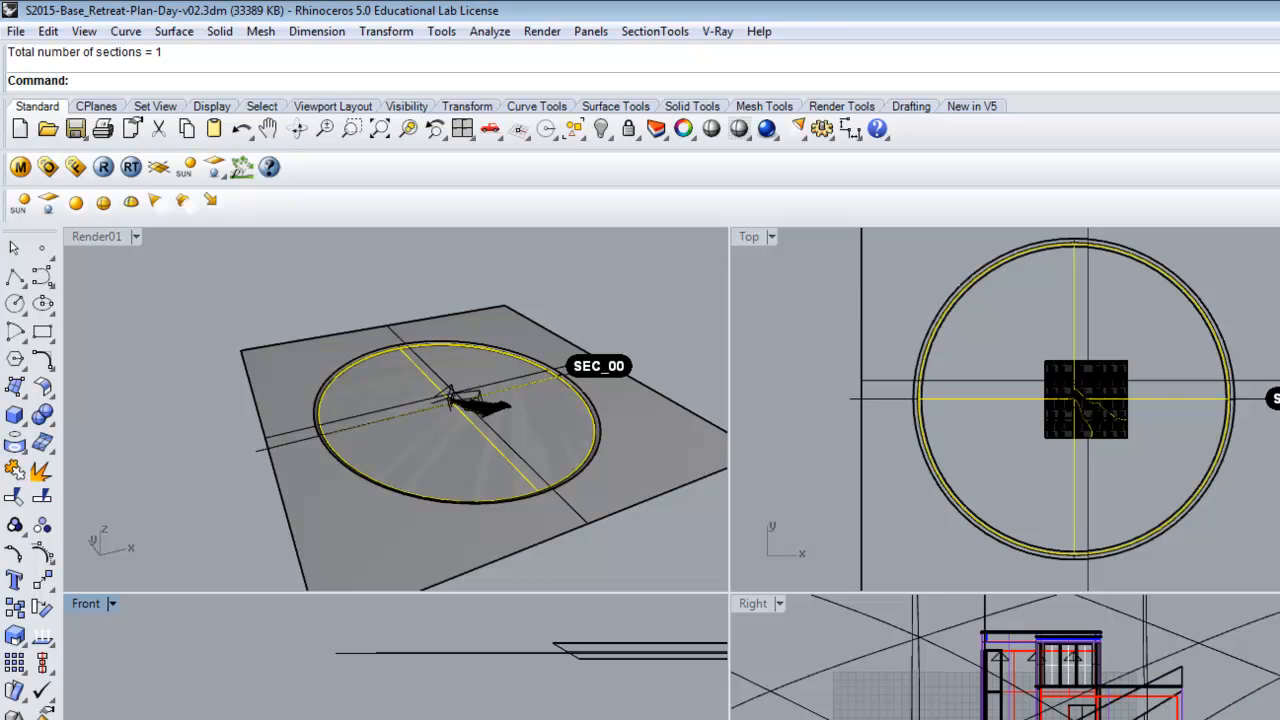
Maximize the Top view and switch its display mode to Shaded.
double_click(746, 236)
scroll(757, 588, up, 15)
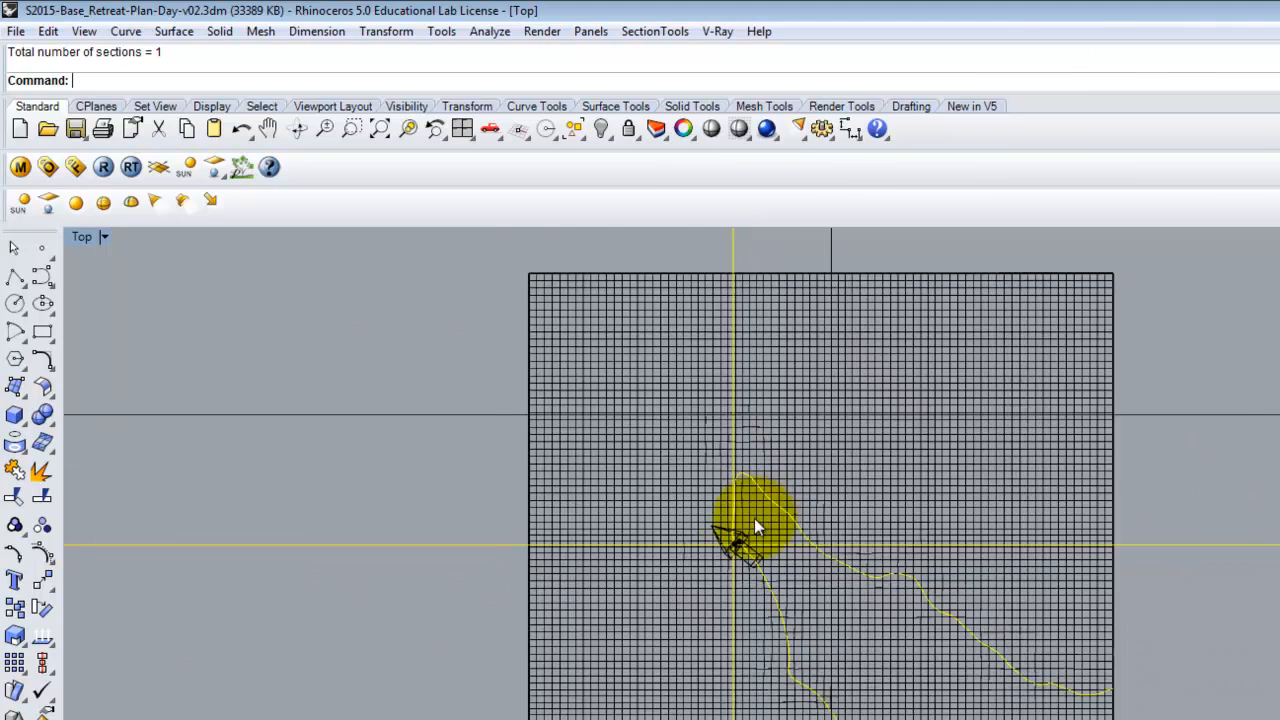
scroll(740, 610, up, 6)
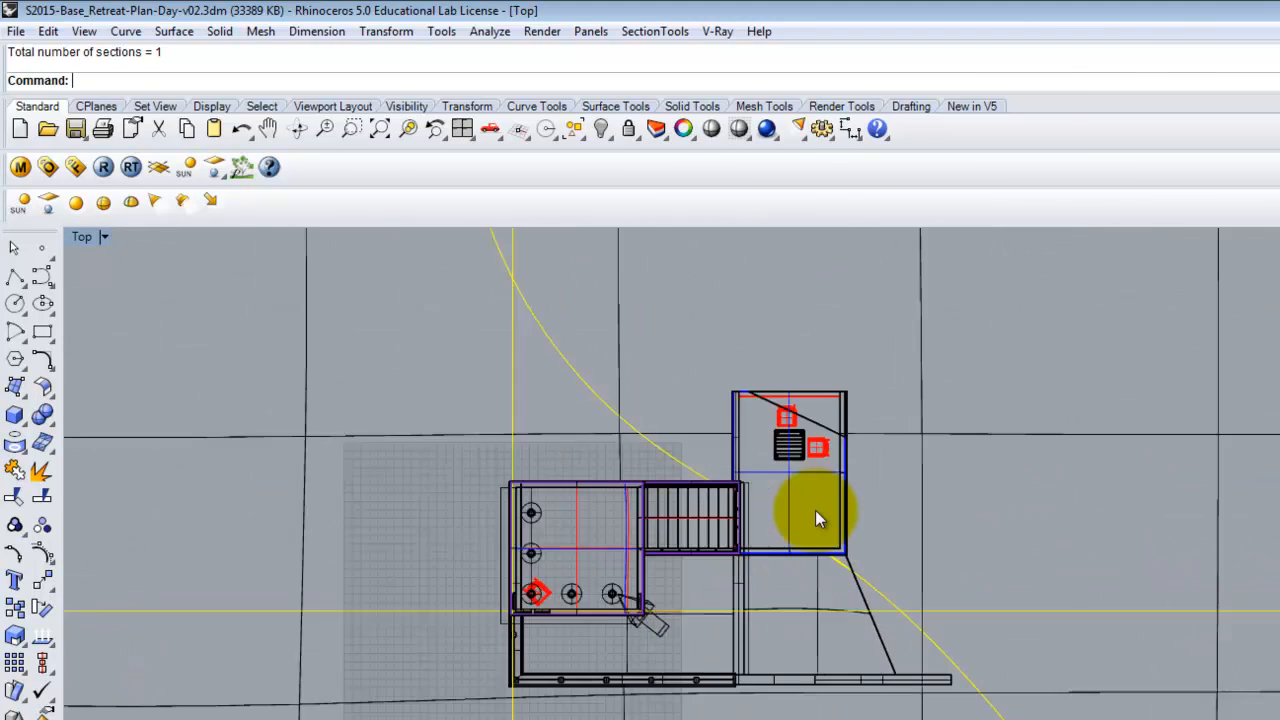
click(106, 238)
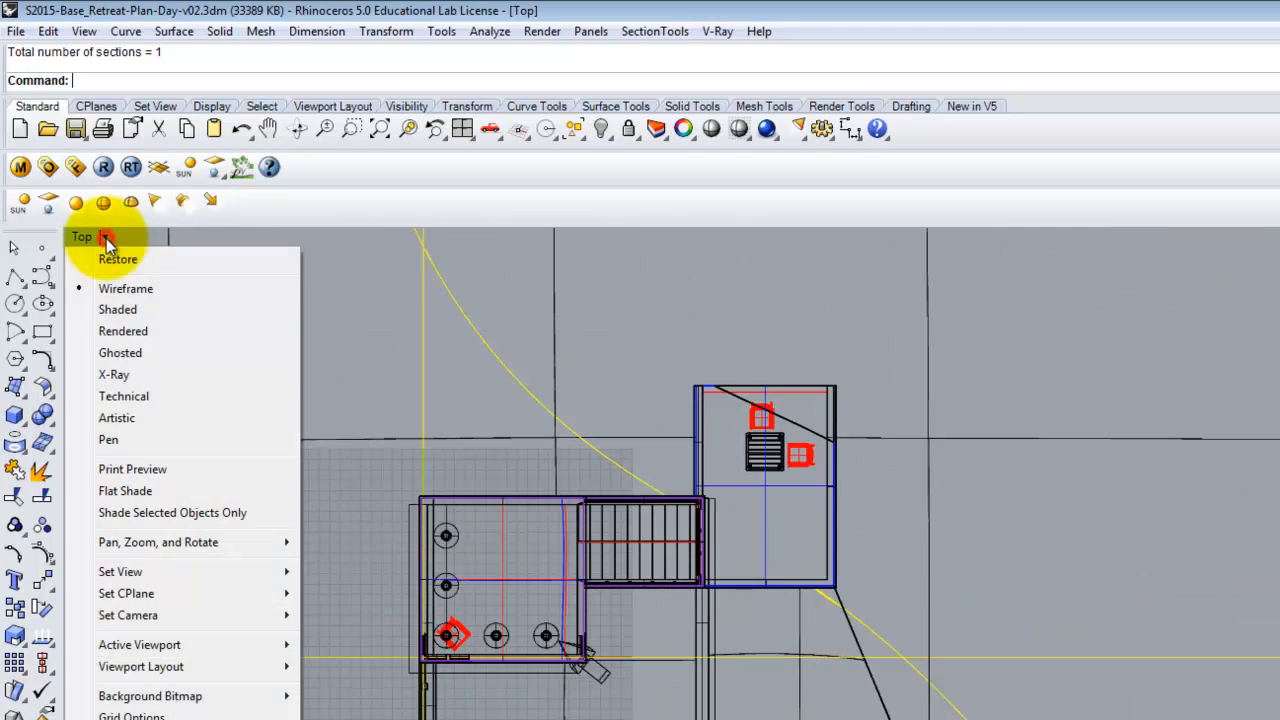
click(115, 308)
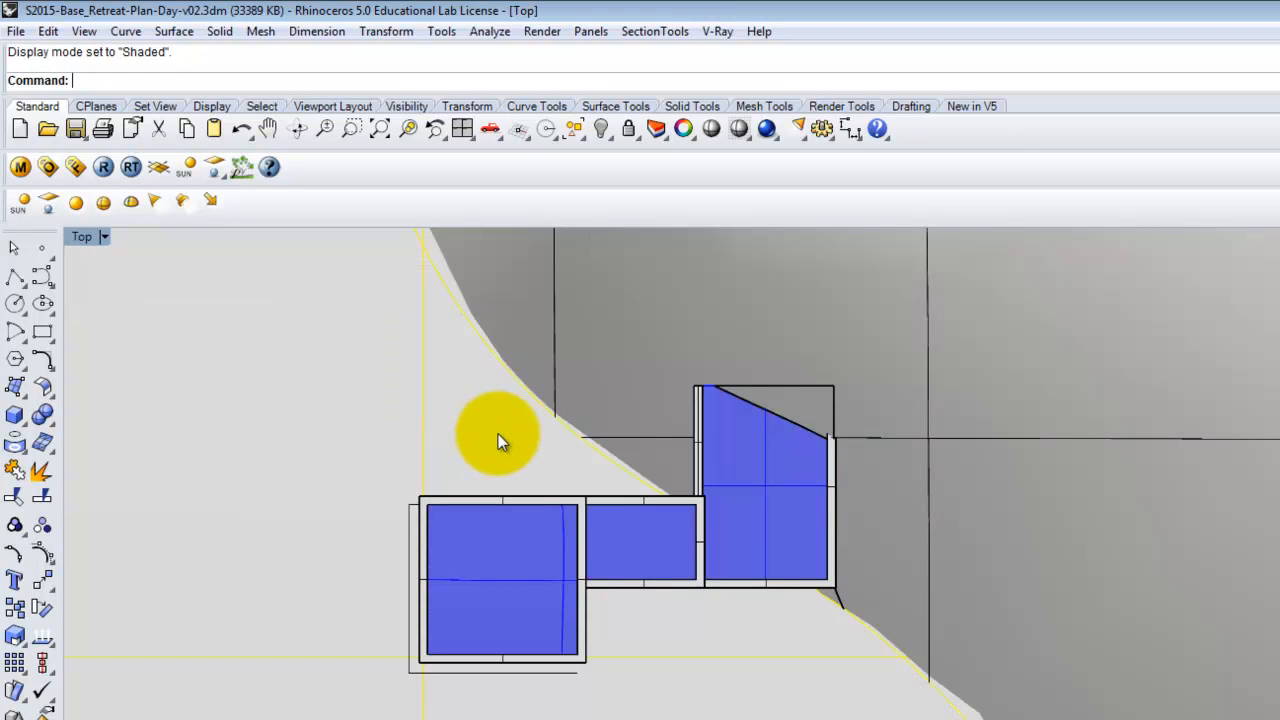
key(Escape)
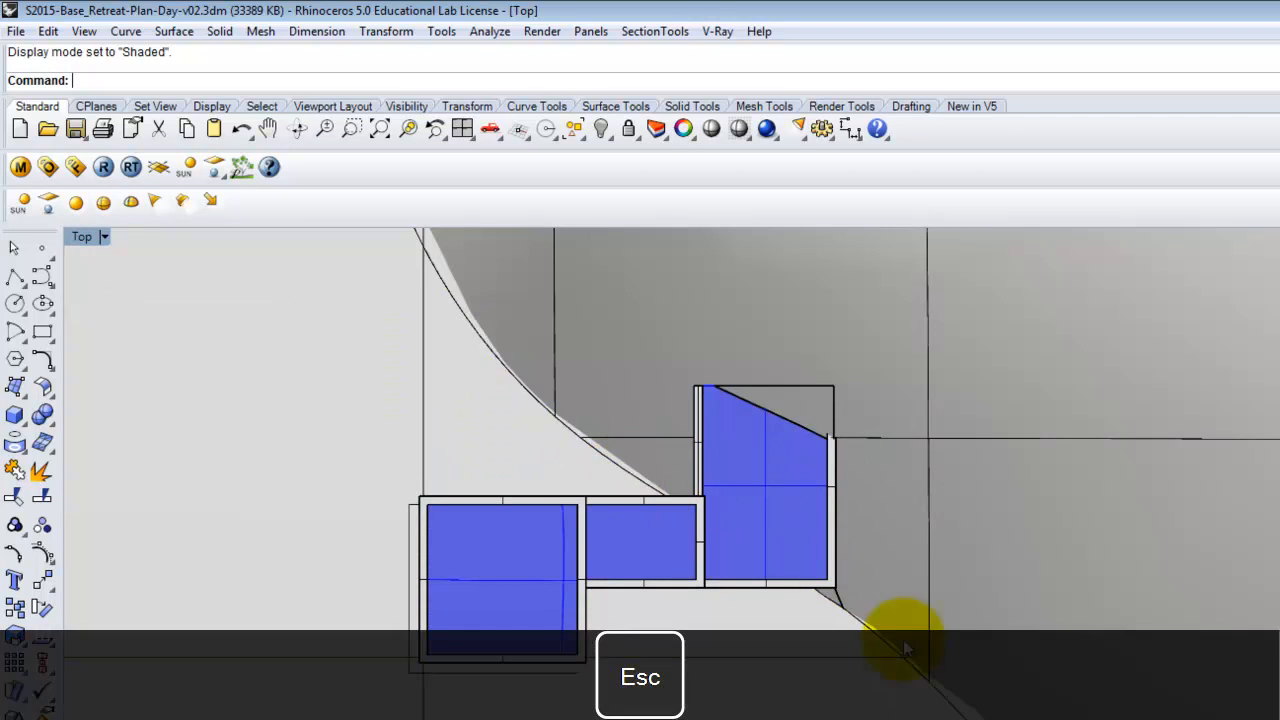
Enable clipping by section SEC_00 in the Top viewport.
click(655, 33)
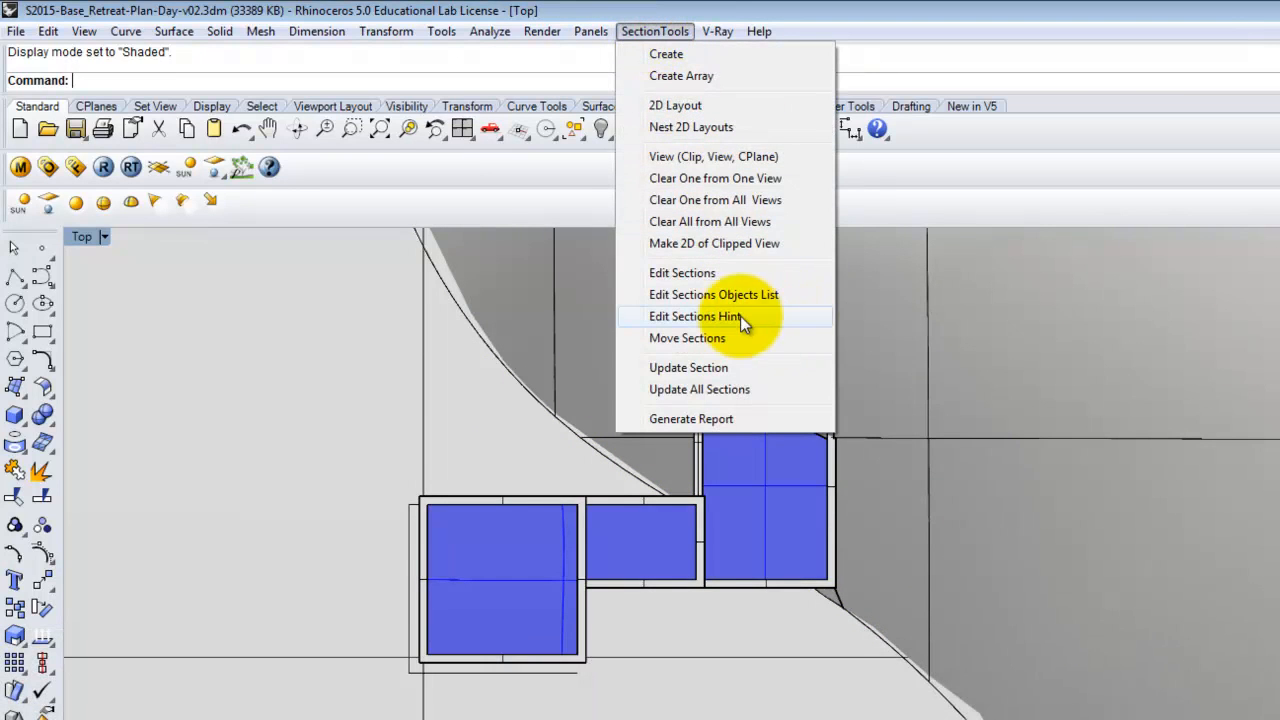
click(738, 156)
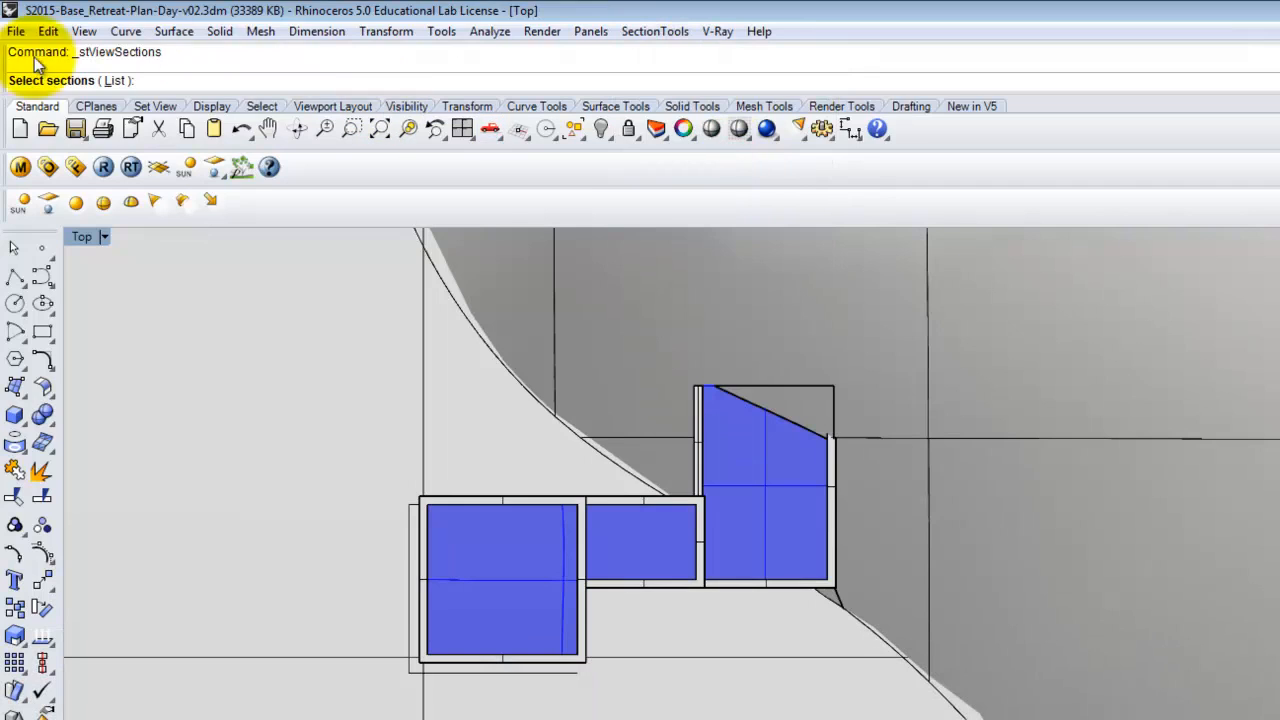
click(117, 81)
click(846, 472)
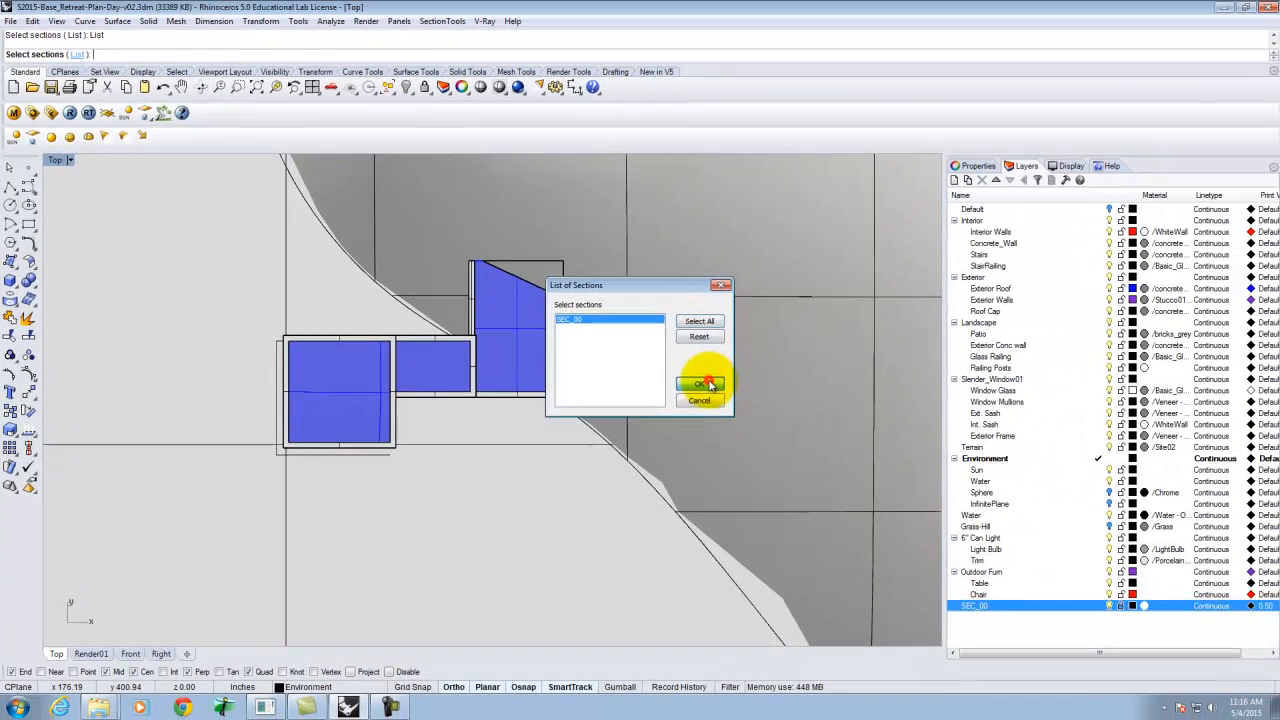
click(889, 487)
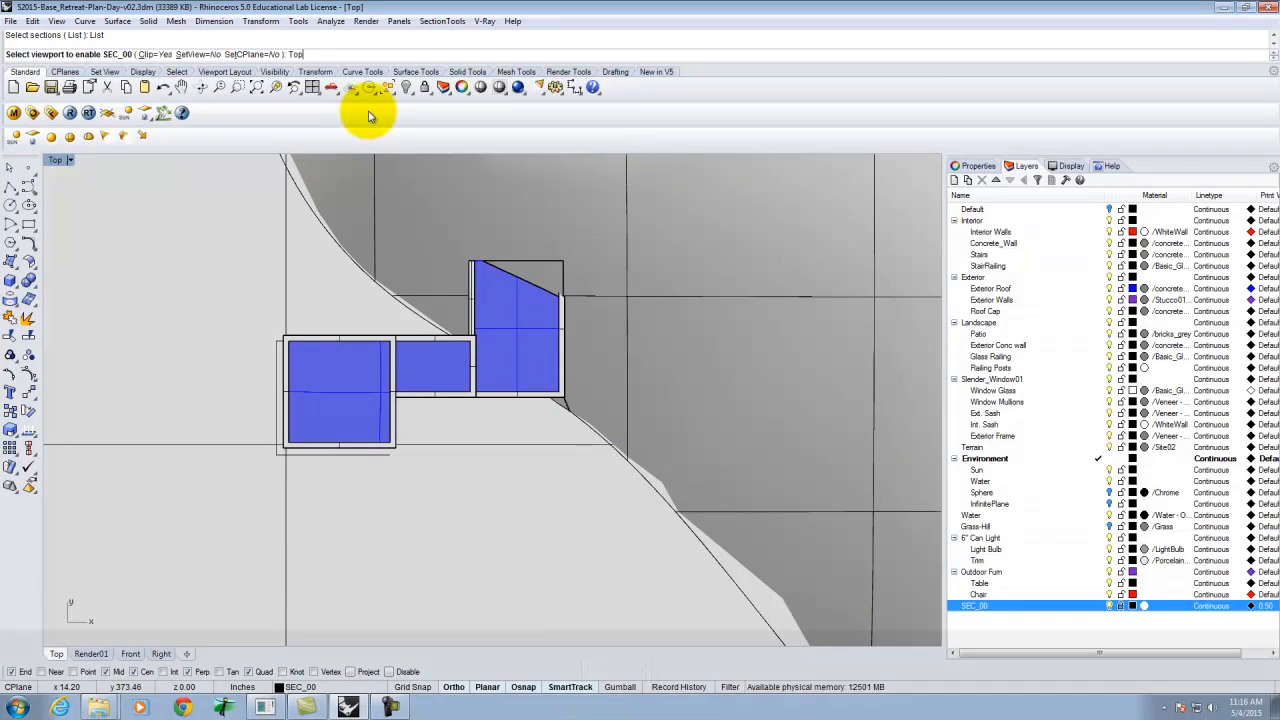
key(Return)
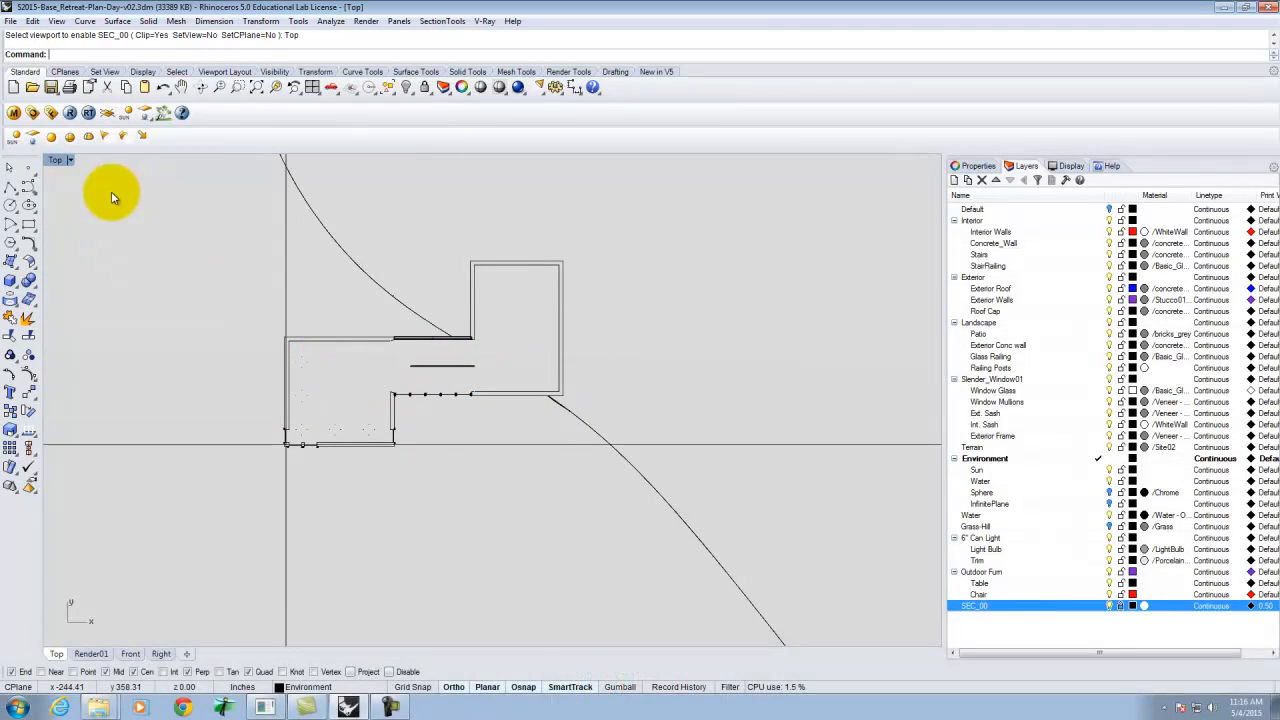
Zoom around the clipped Top view to examine the cut plan linework of the walls and openings.
scroll(348, 421, up, 1)
scroll(348, 421, up, 2)
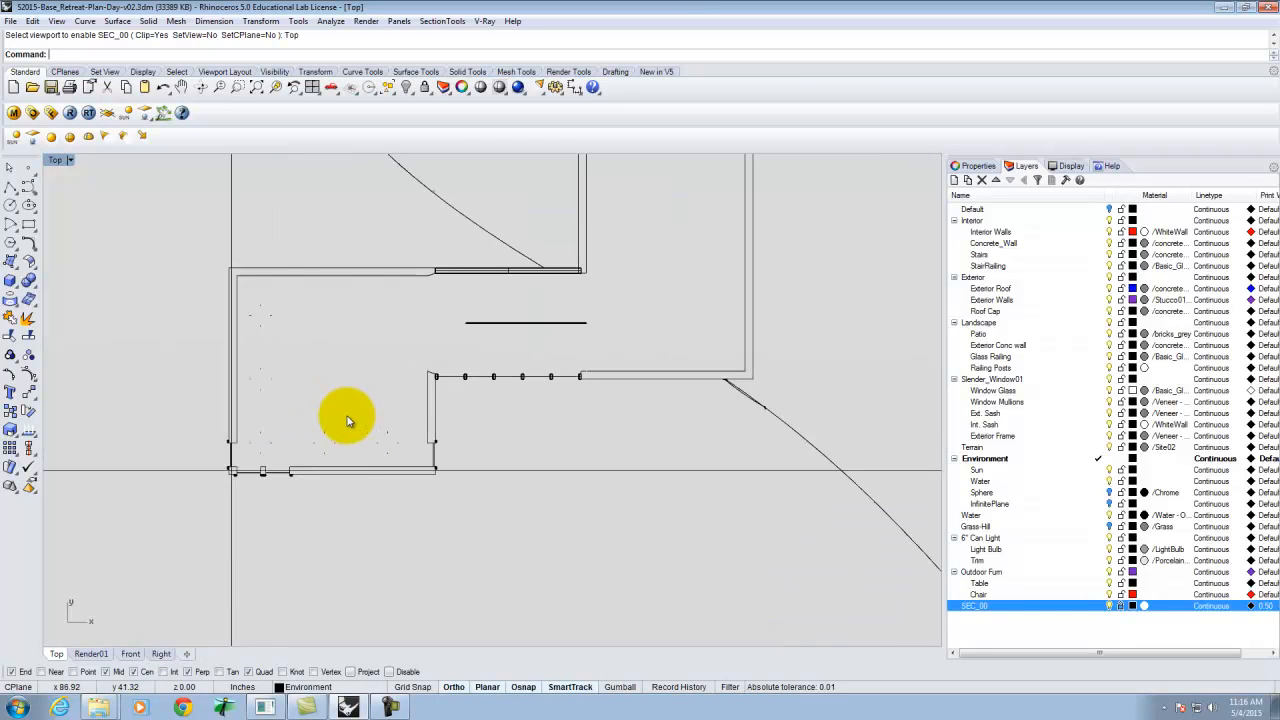
click(263, 543)
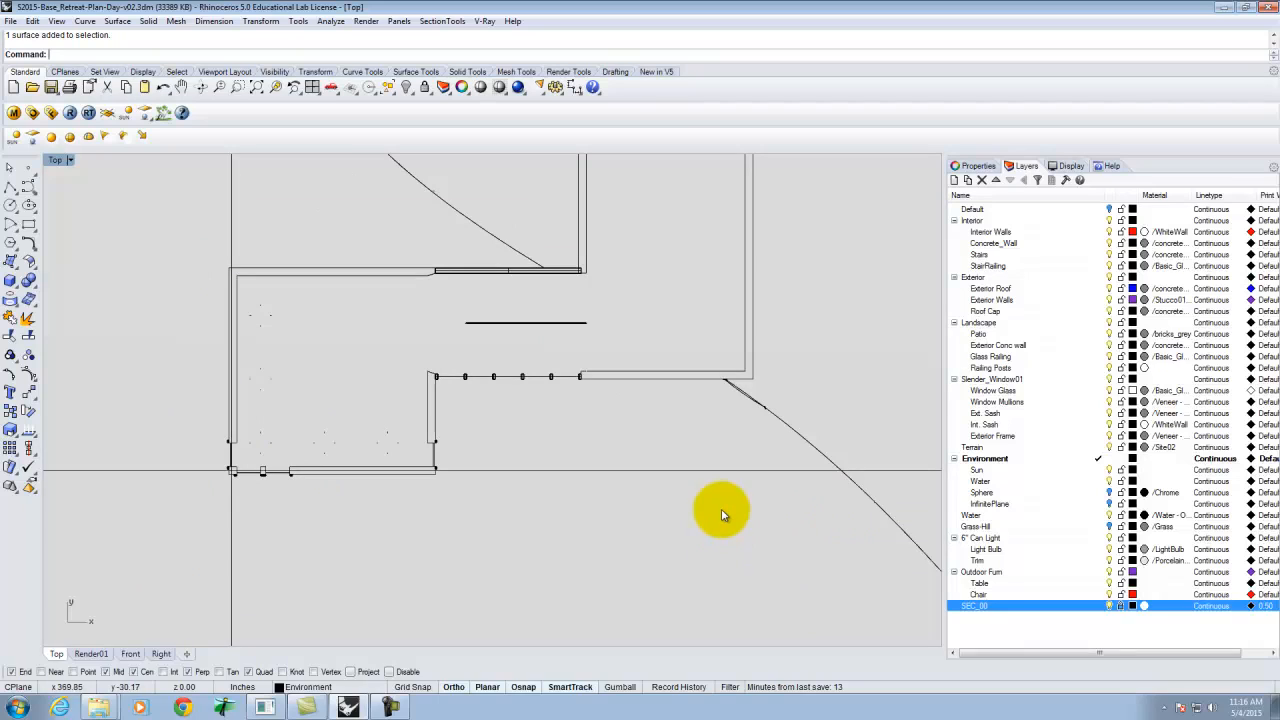
key(Escape)
scroll(680, 455, down, 3)
scroll(660, 458, down, 1)
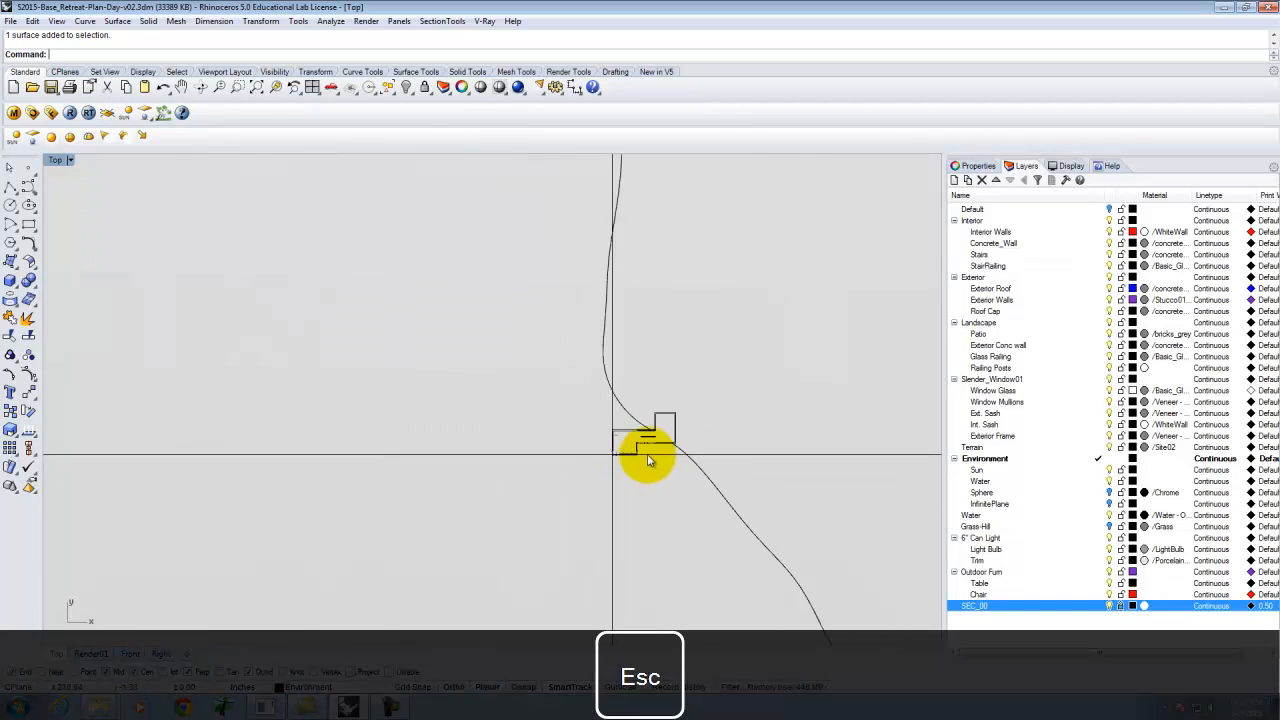
scroll(620, 460, up, 6)
scroll(604, 462, down, 5)
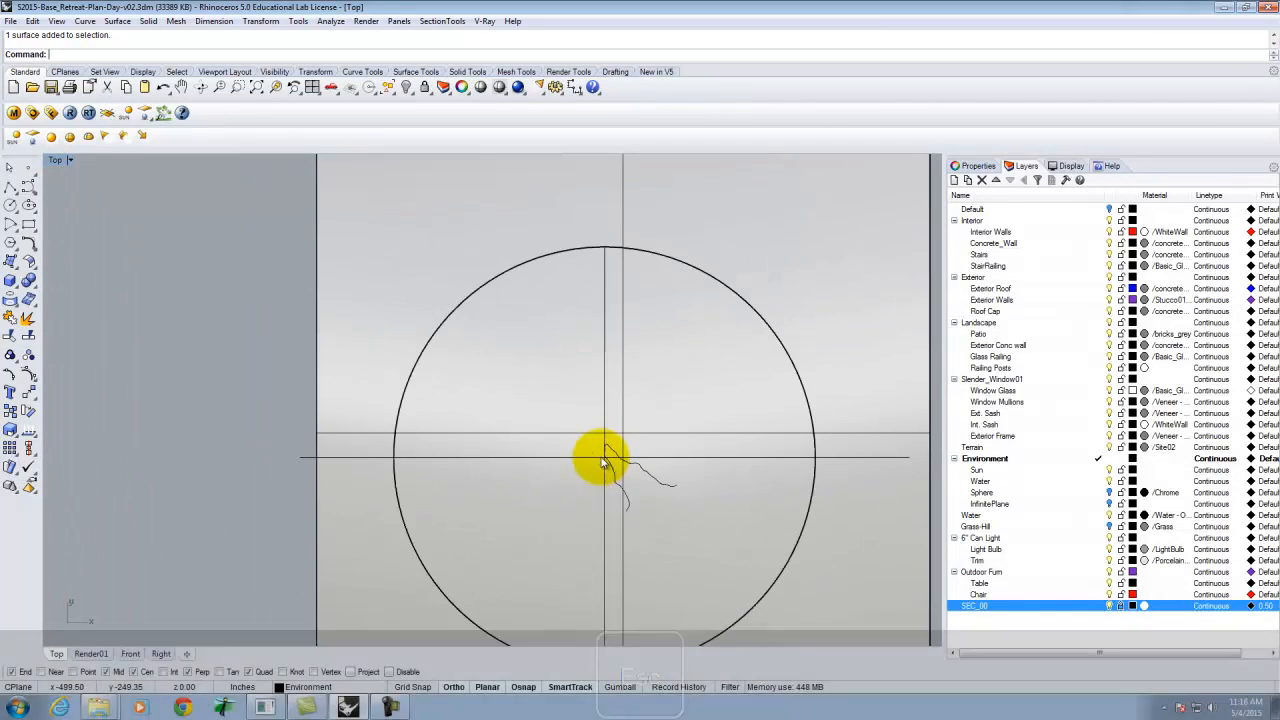
key(Return)
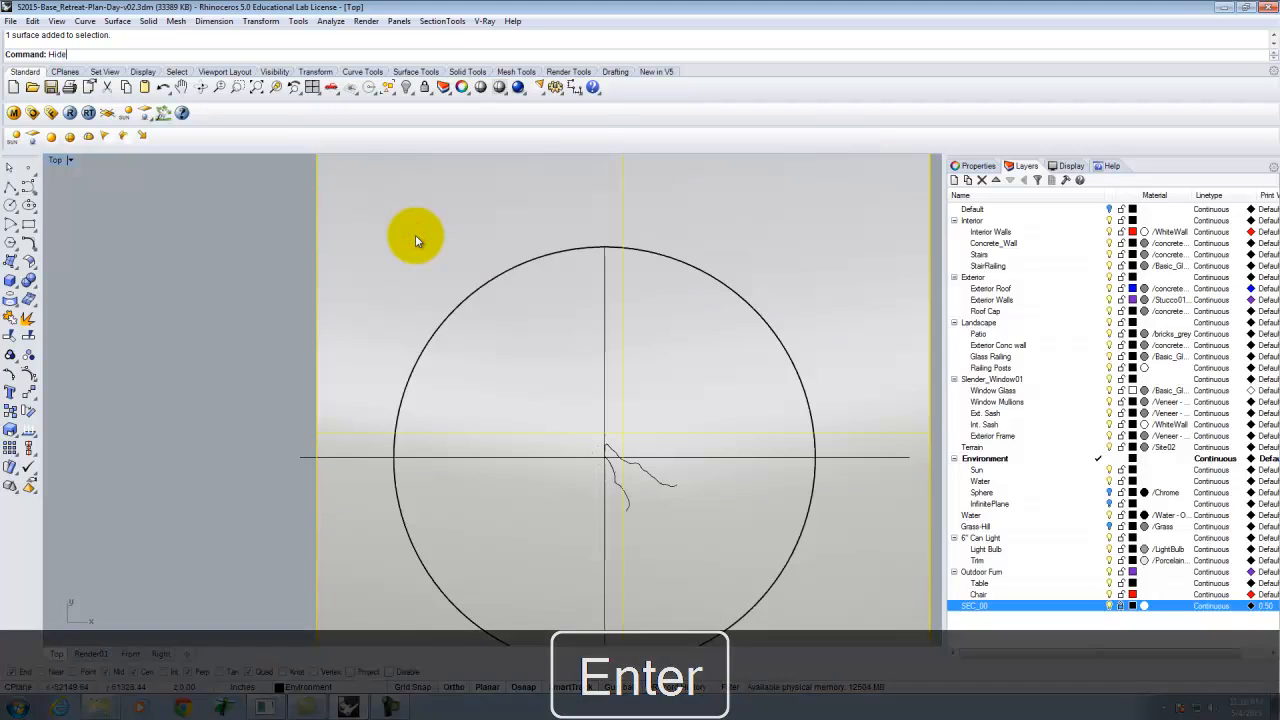
scroll(586, 468, up, 8)
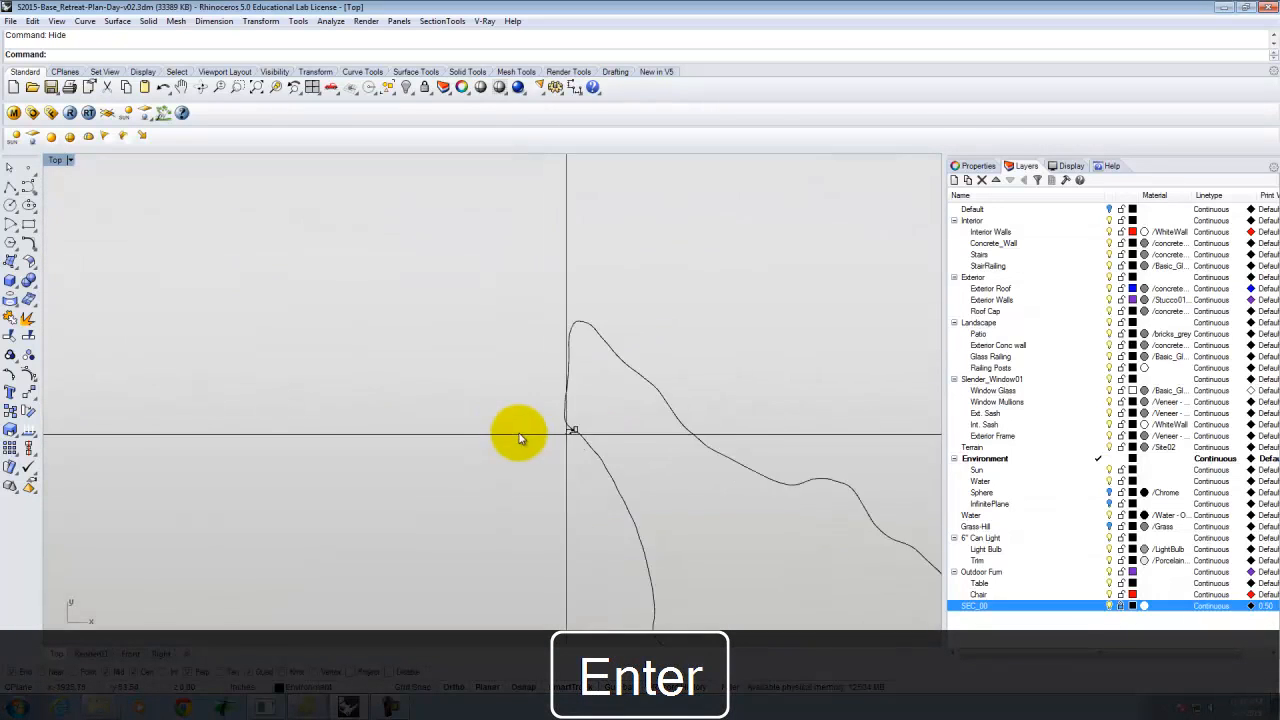
scroll(630, 437, up, 4)
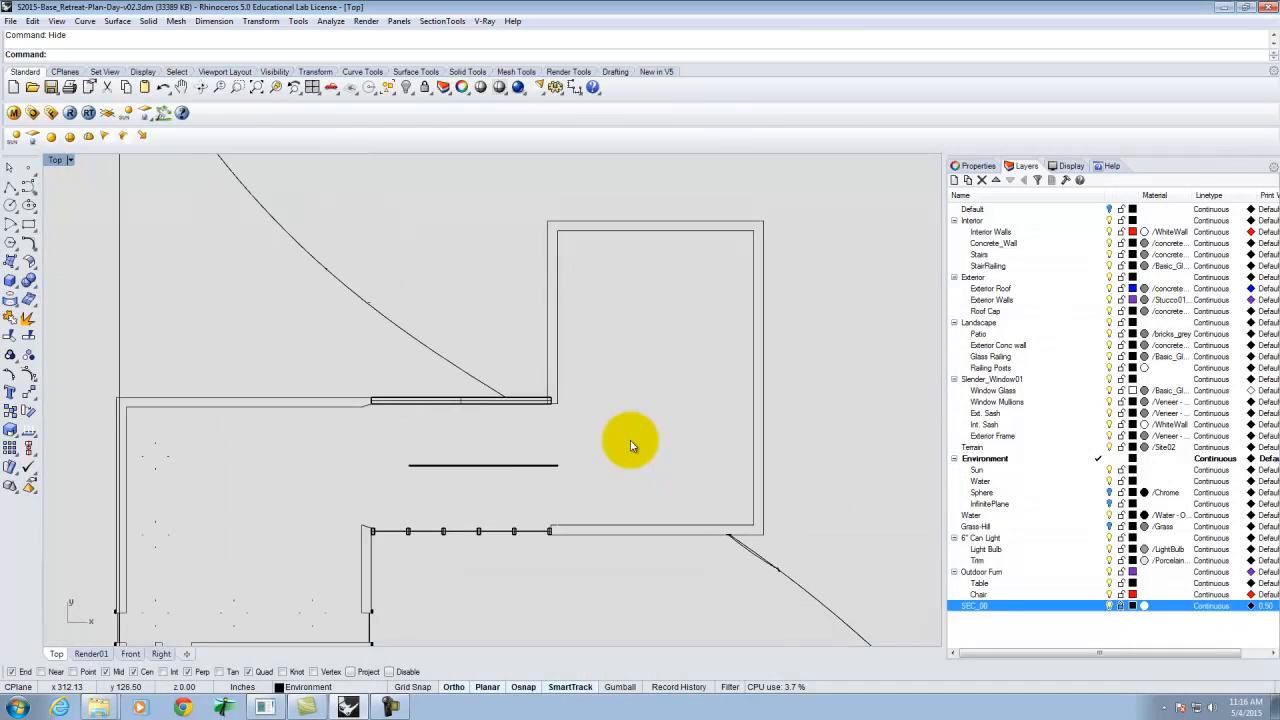
scroll(614, 400, down, 2)
scroll(614, 400, up, 2)
click(614, 400)
scroll(650, 355, down, 2)
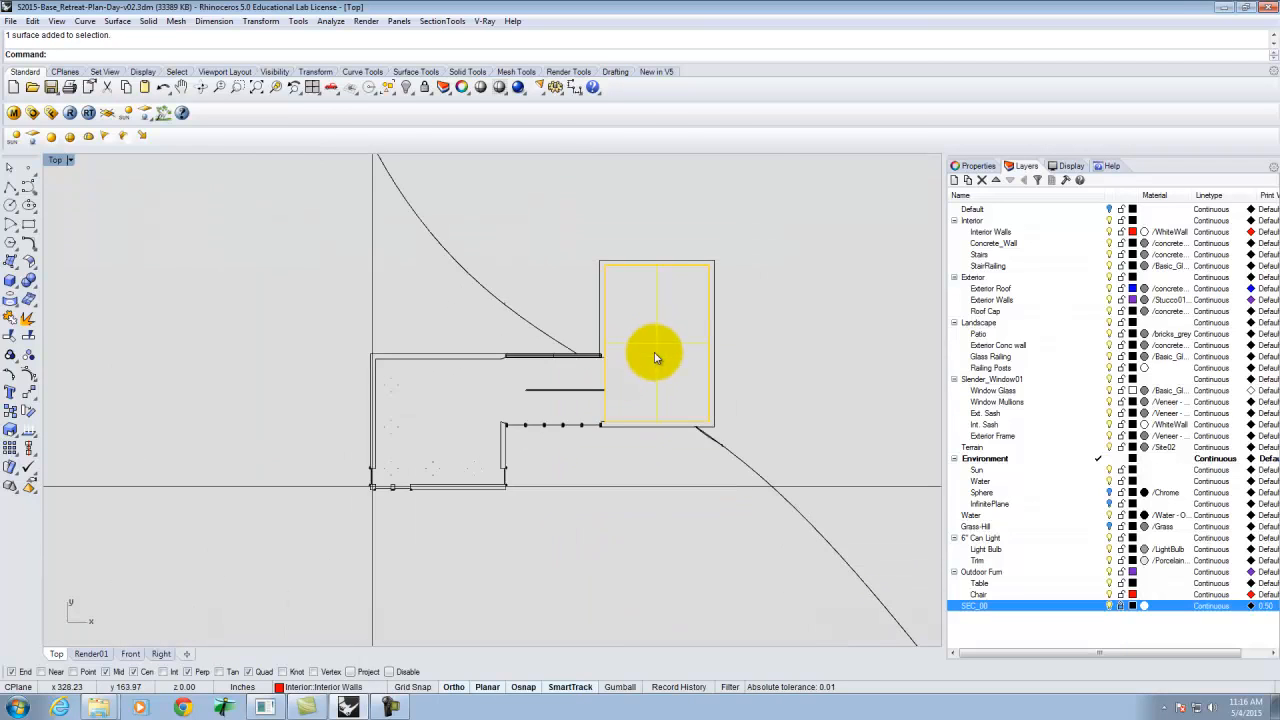
scroll(586, 400, up, 2)
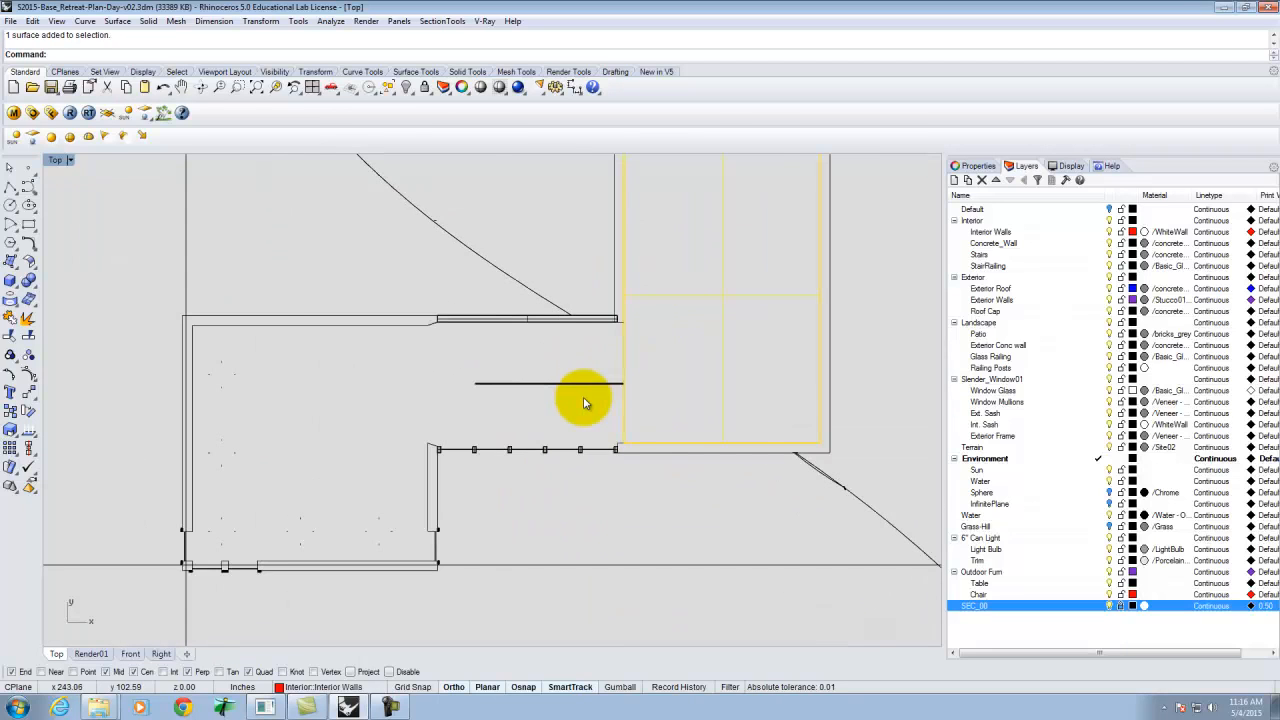
Restore the four-viewport layout and enable clipping by section SEC_00 in the Render01 viewport.
double_click(52, 159)
scroll(356, 282, up, 8)
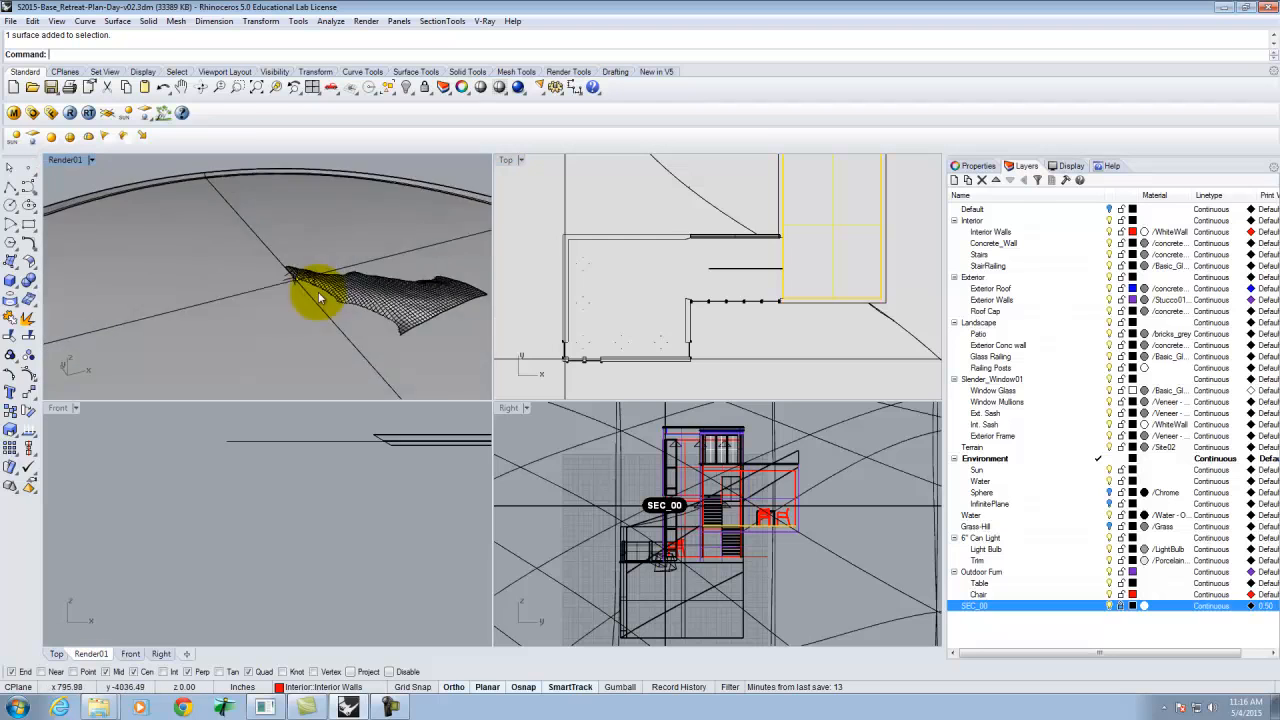
scroll(320, 310, down, 8)
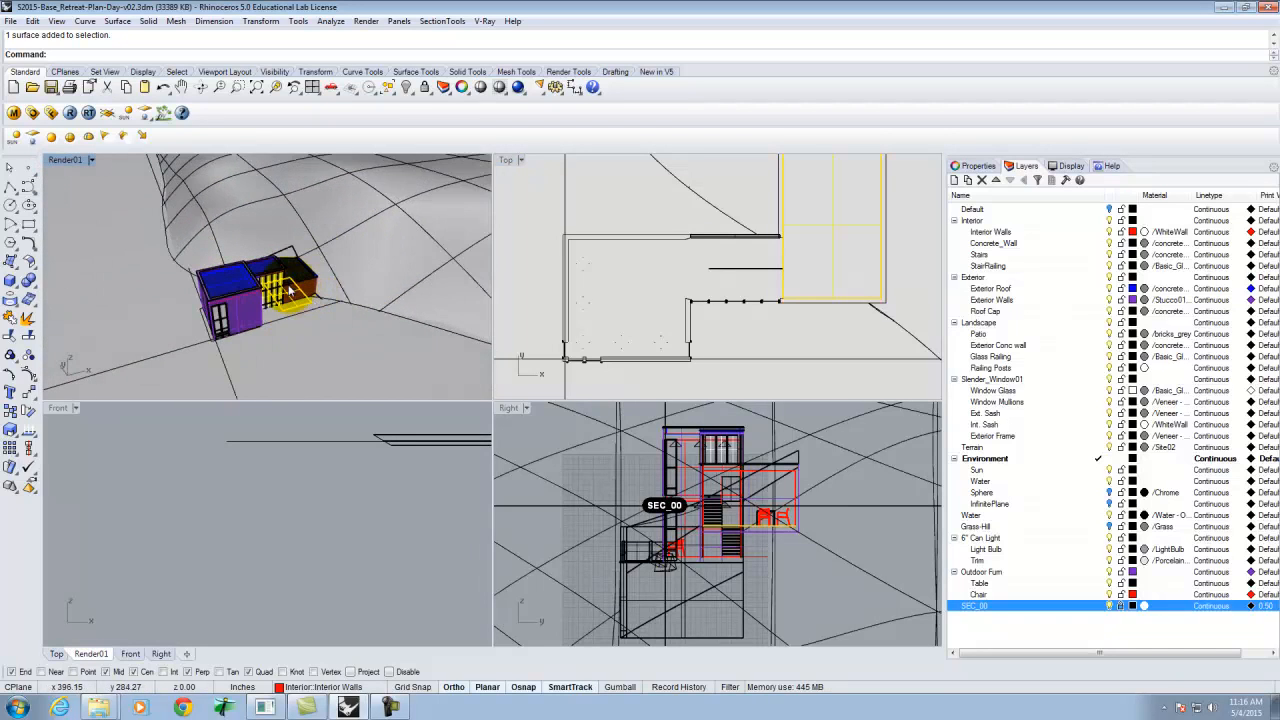
key(Escape)
right_drag(130, 165, 175, 235)
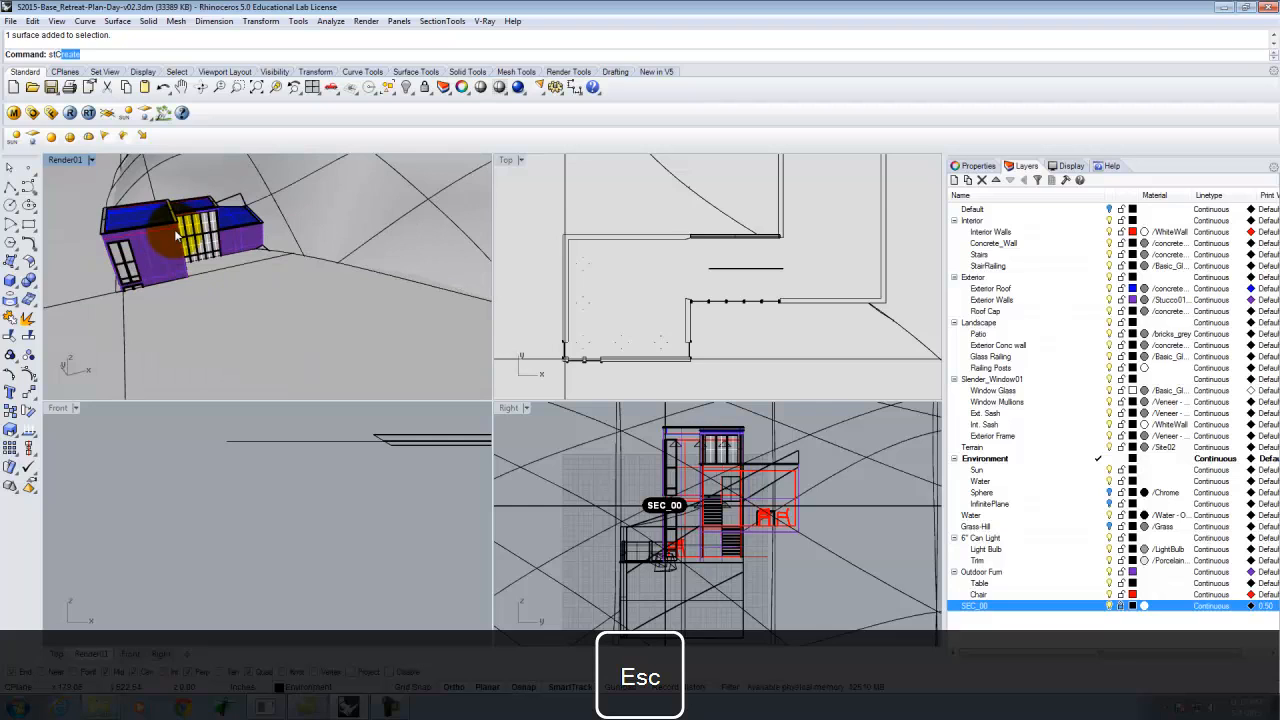
key(BackSpace)
text(ve)
key(Return)
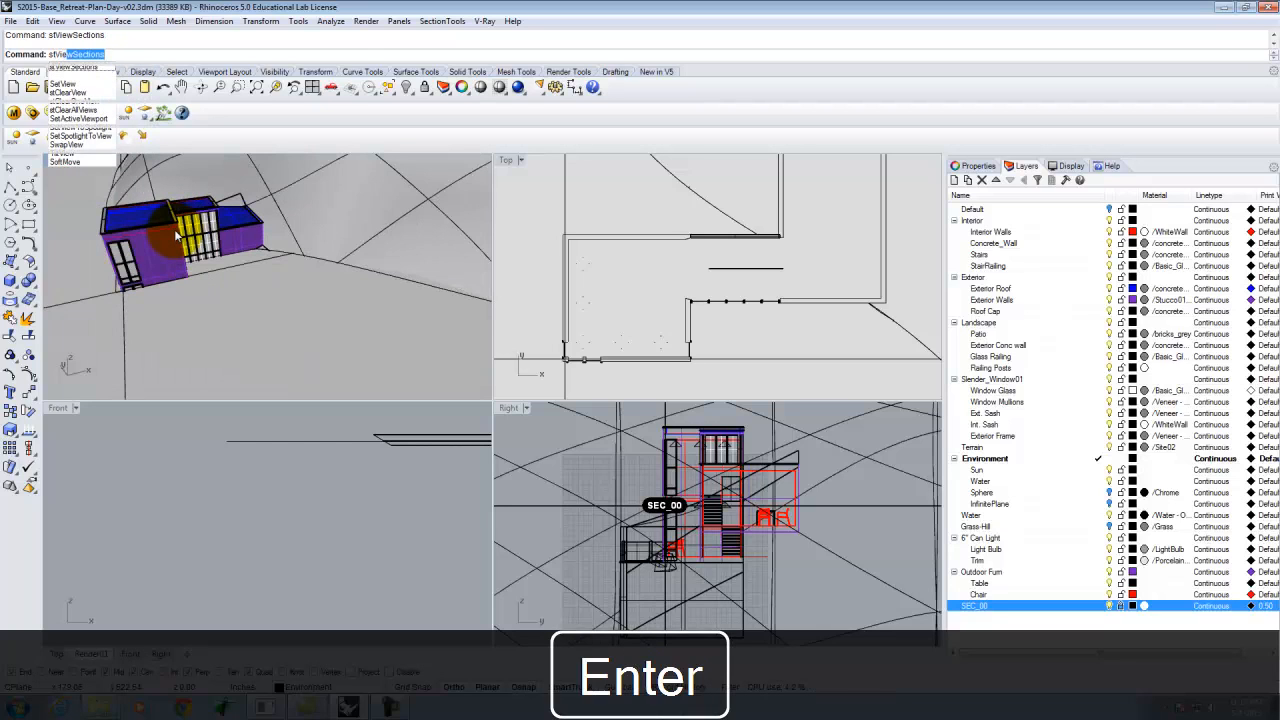
click(74, 54)
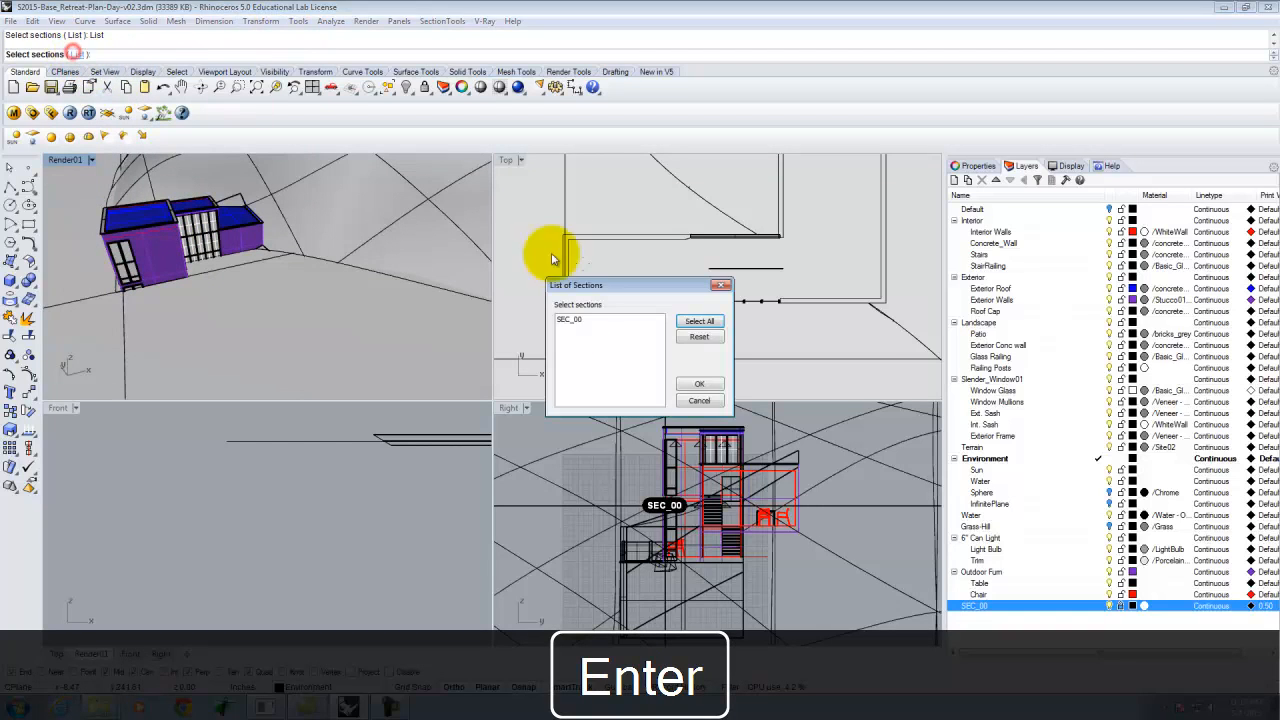
click(590, 319)
click(699, 384)
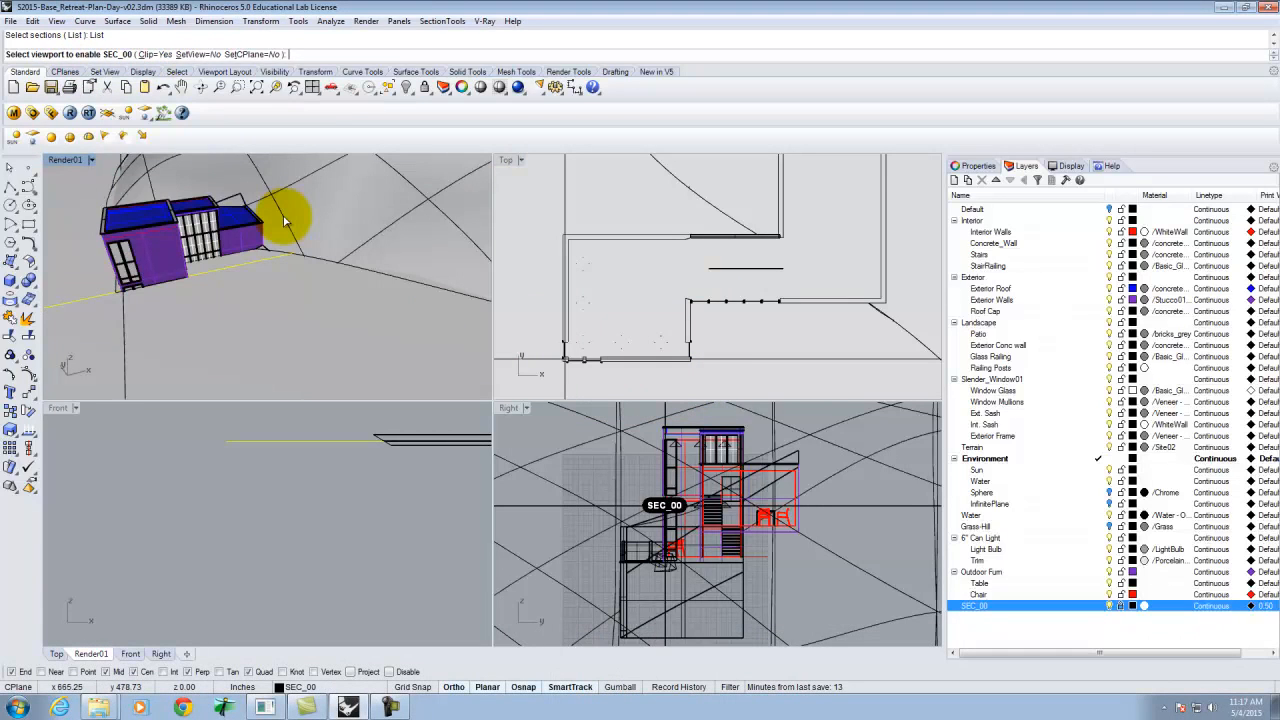
text(Render01)
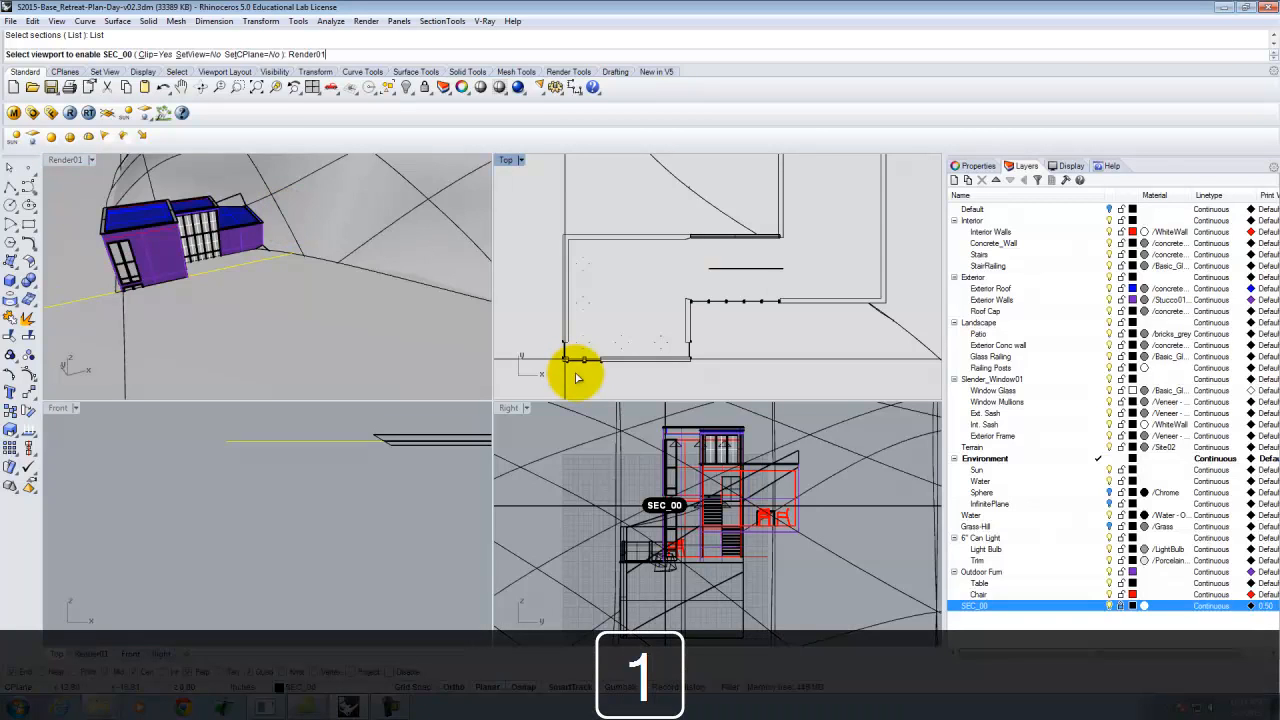
key(Return)
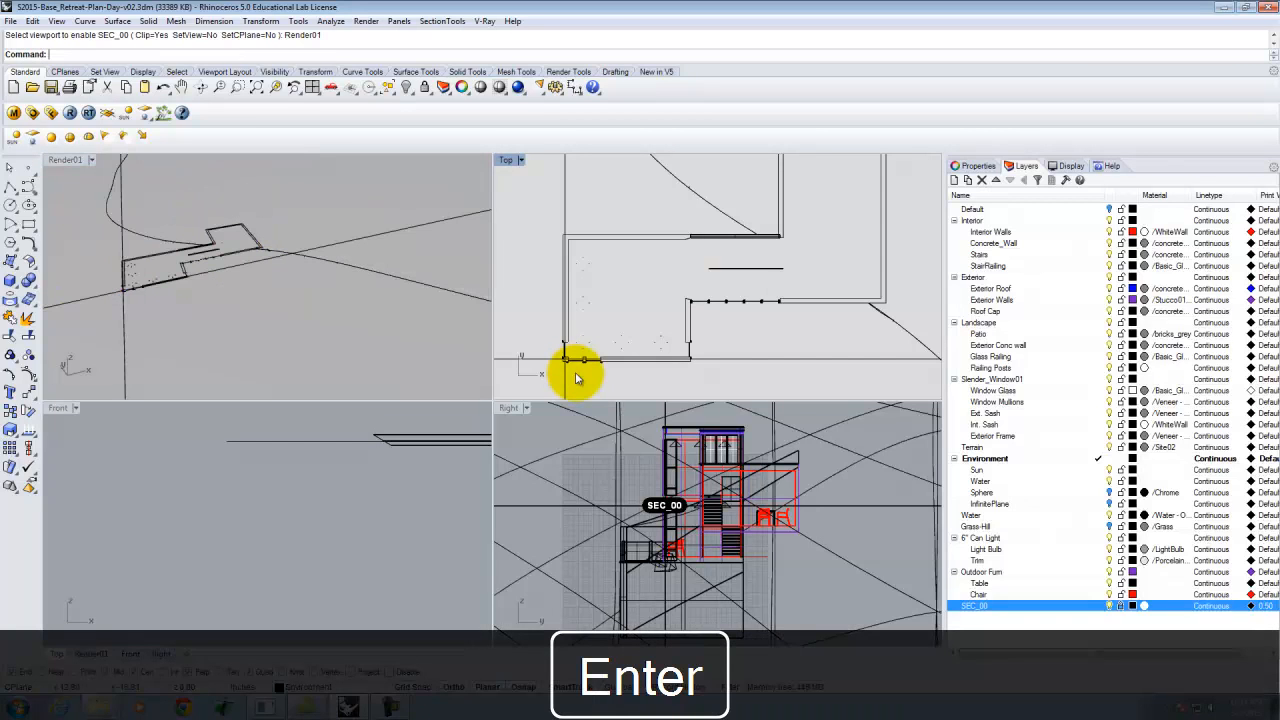
click(224, 276)
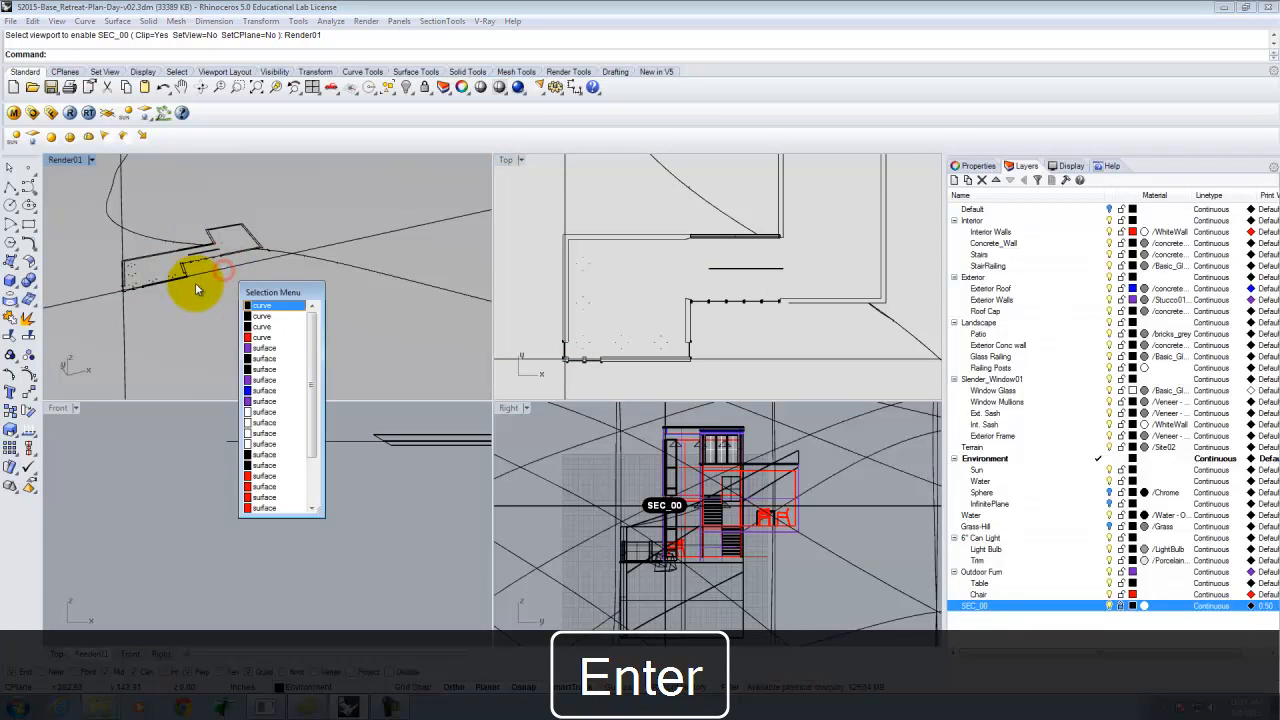
Select the SEC_00 clipping plane in the Render01 viewport and delete it.
click(110, 278)
click(121, 209)
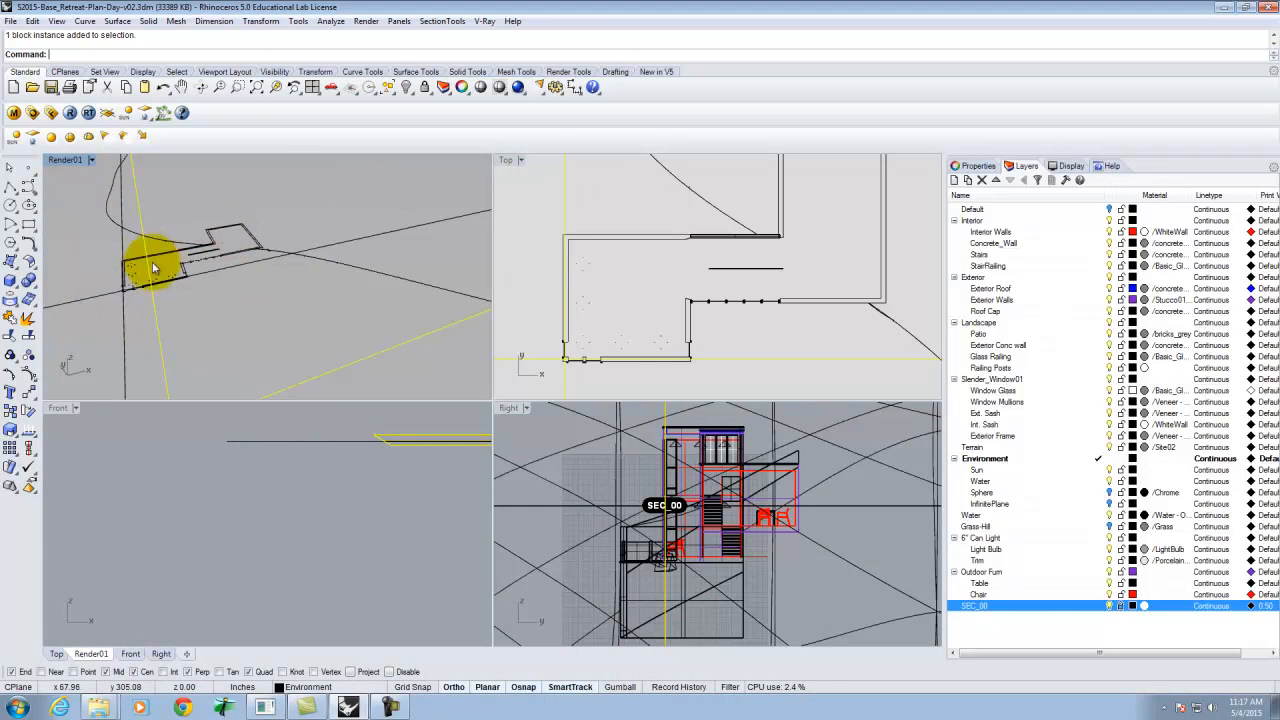
click(608, 202)
click(655, 283)
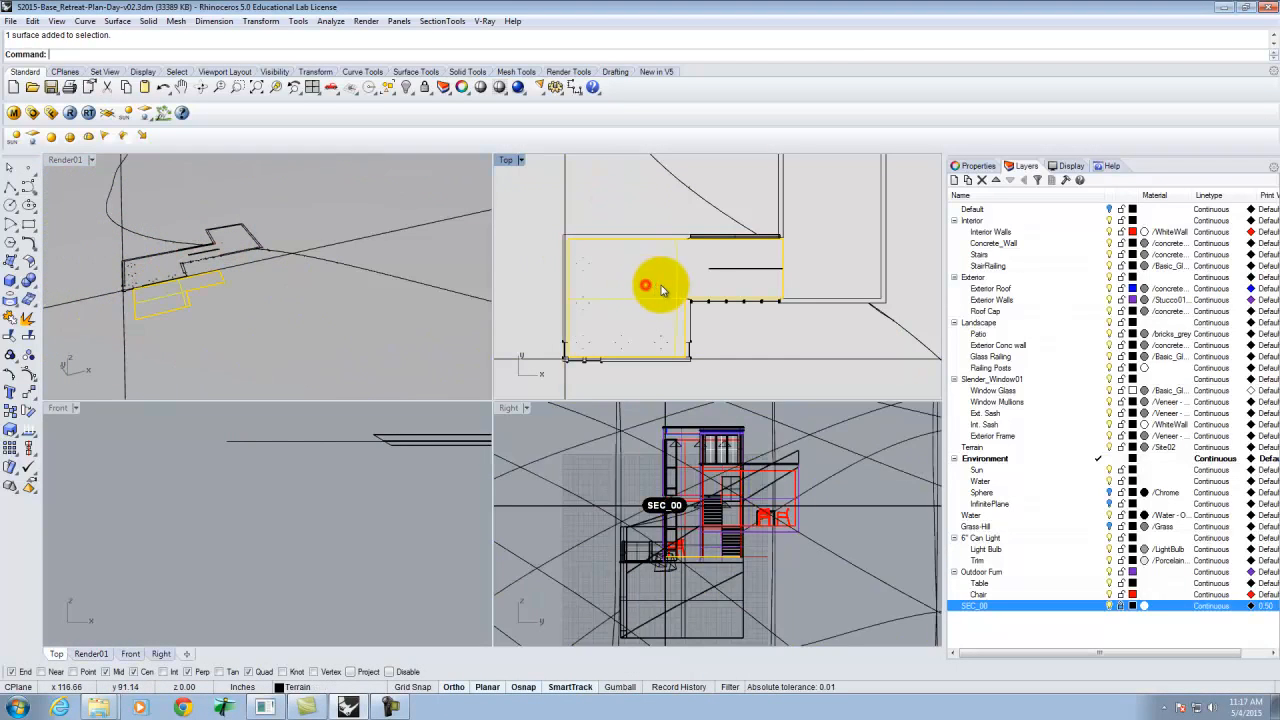
click(797, 242)
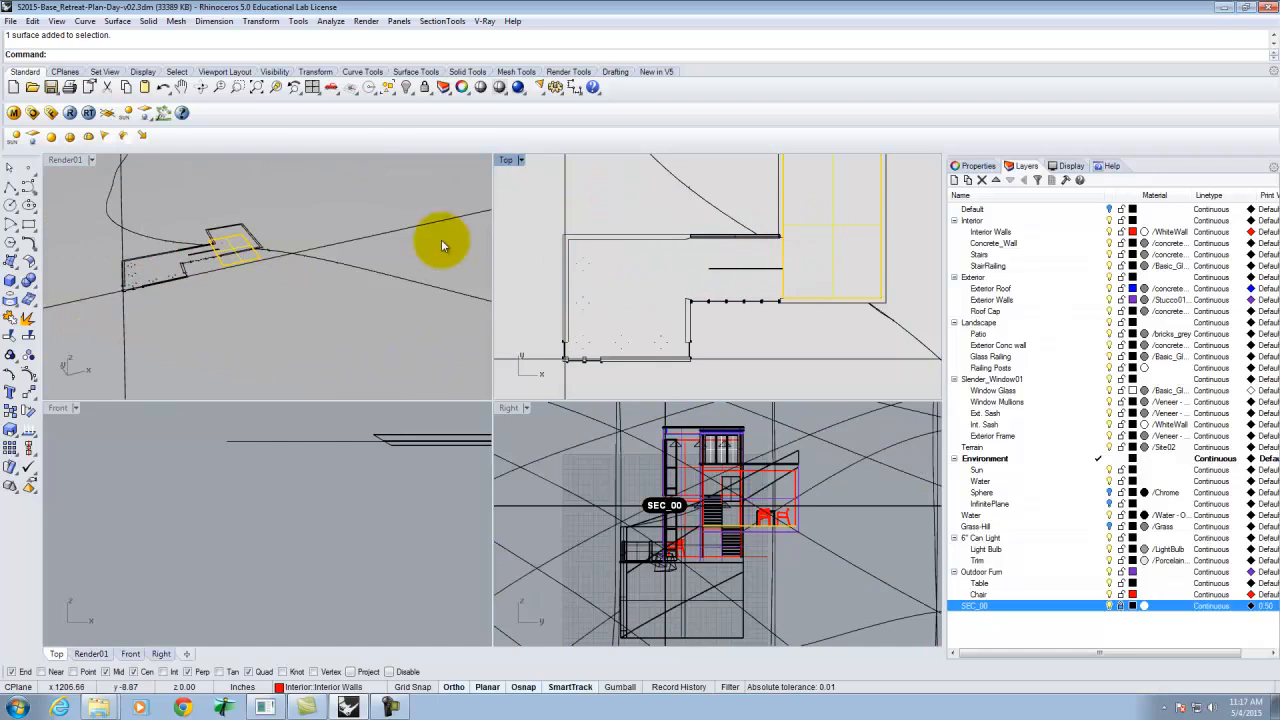
click(226, 240)
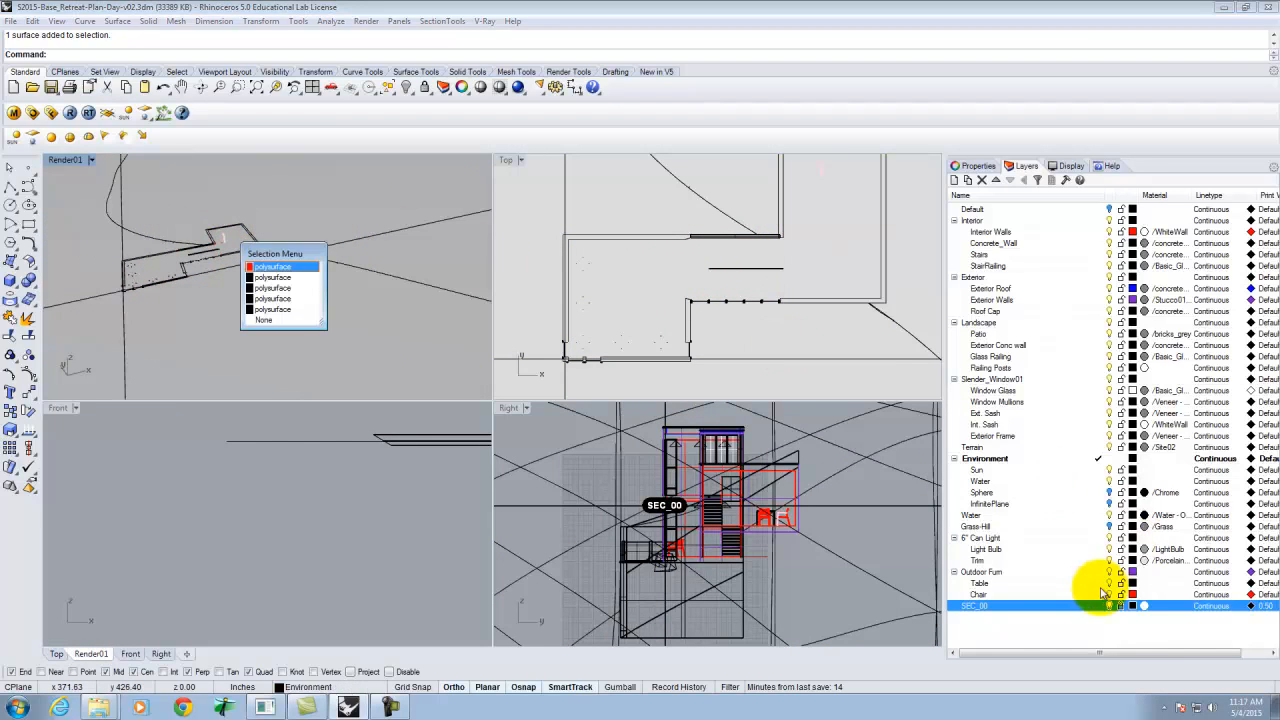
click(1122, 612)
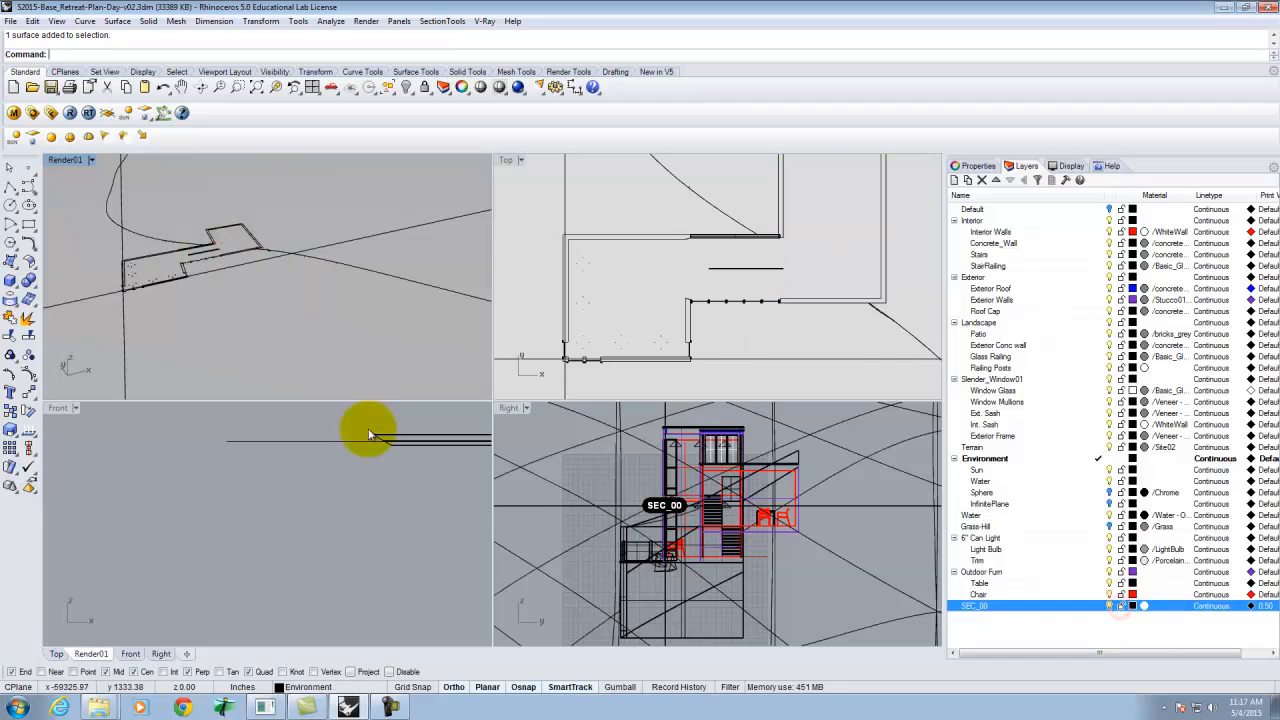
click(125, 314)
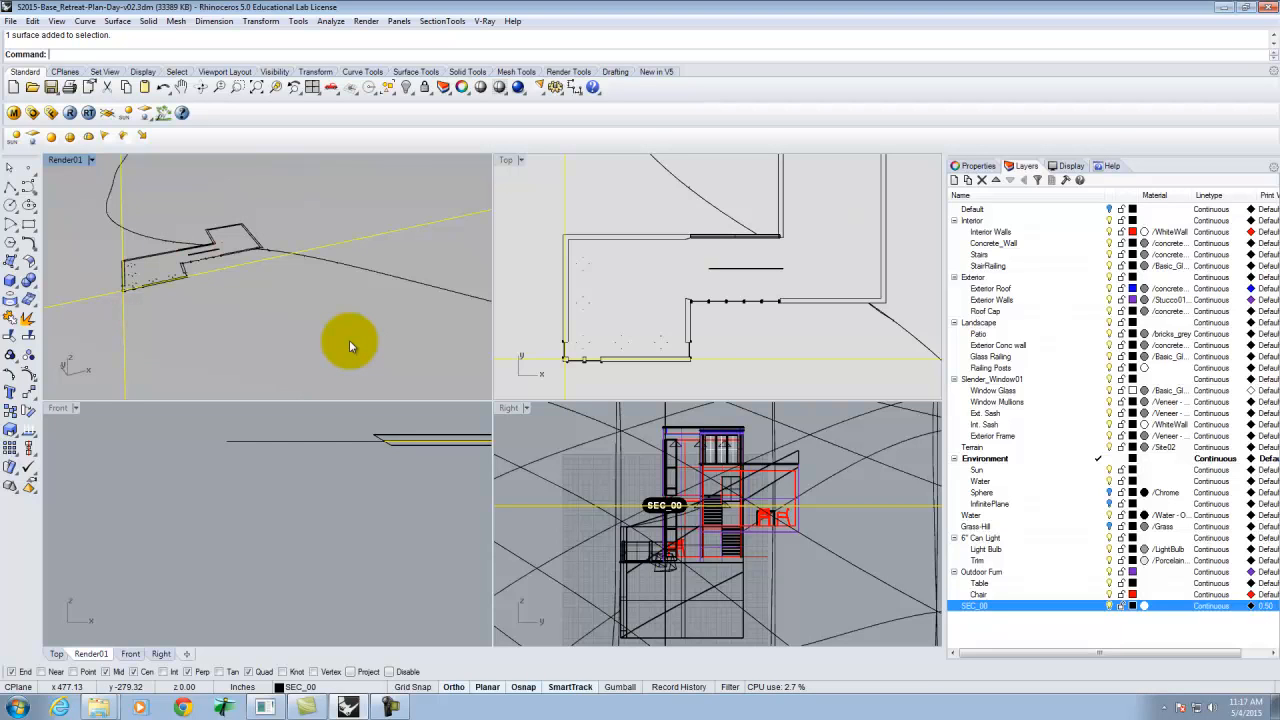
key(Delete)
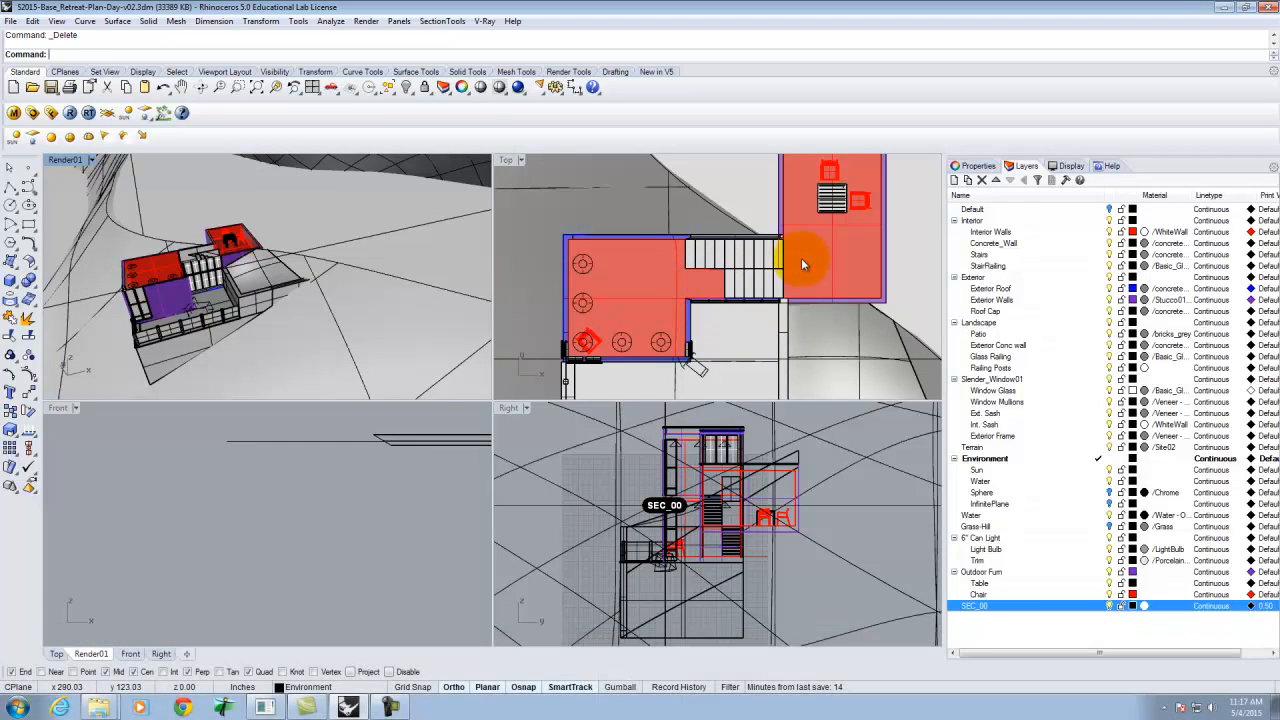
Frame the house in the maximized Top view and save it as the named view Plan01.
scroll(610, 277, down, 4)
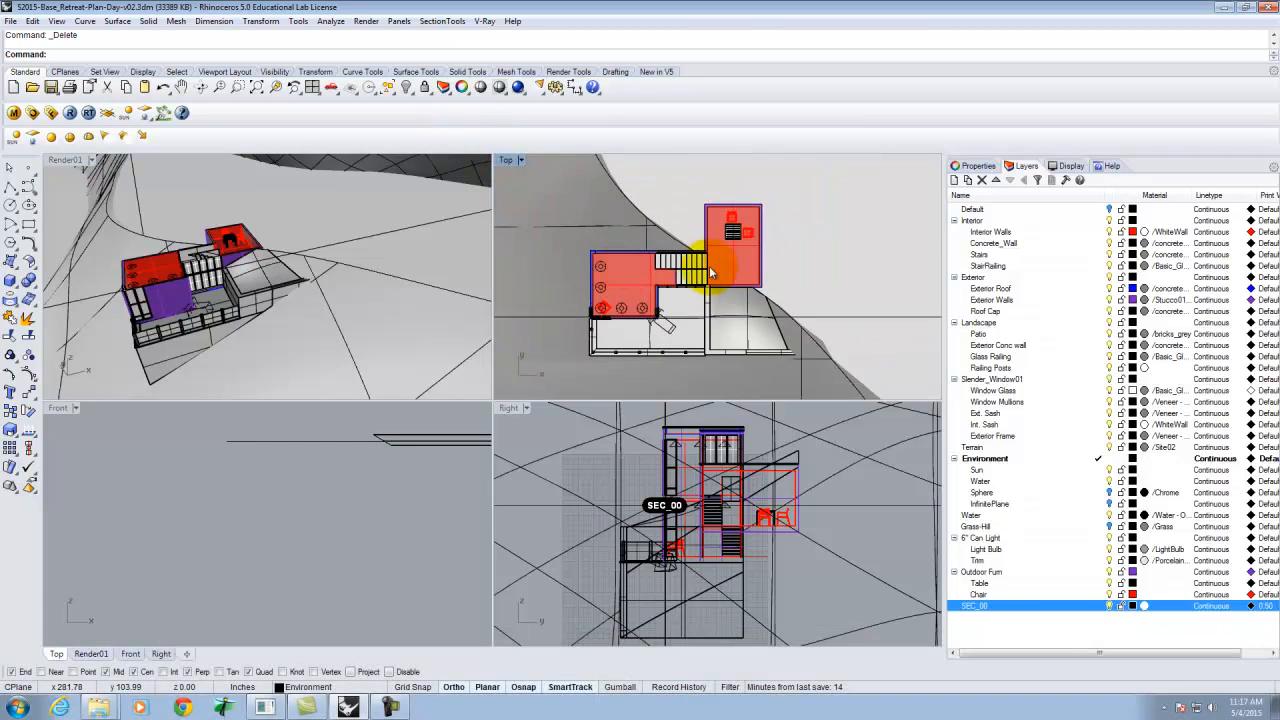
scroll(714, 278, up, 2)
scroll(676, 246, down, 1)
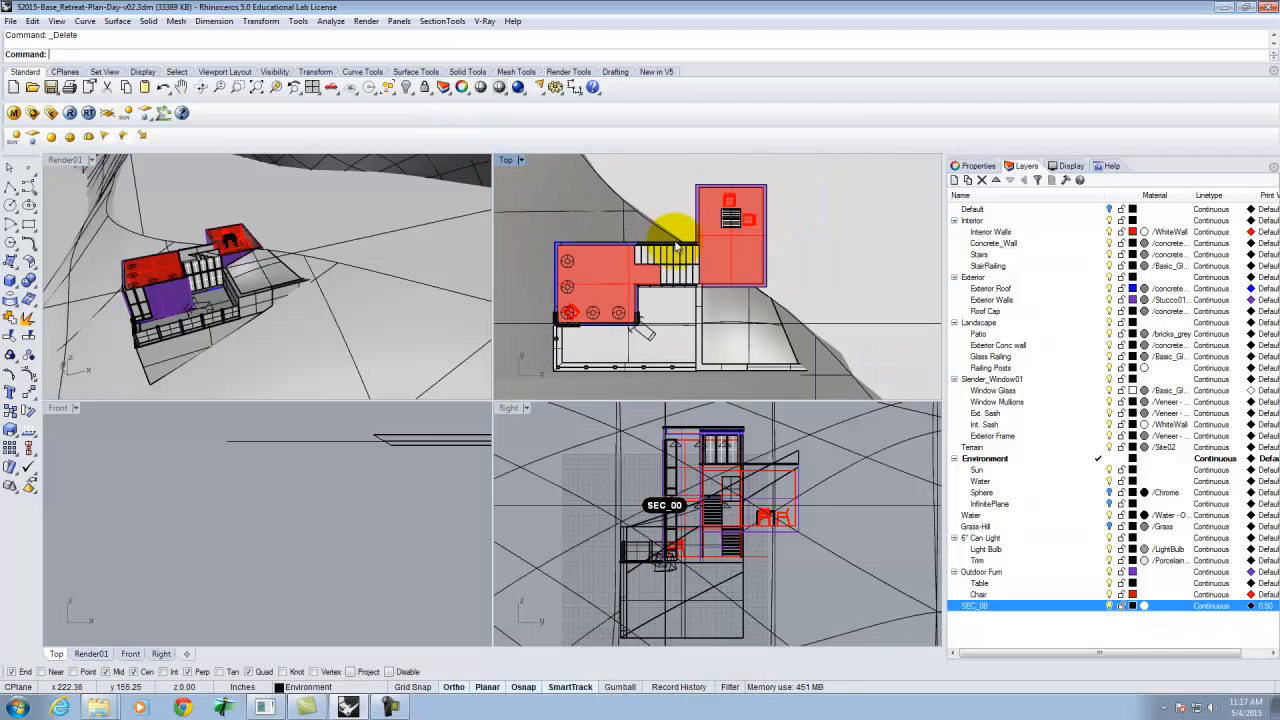
scroll(646, 295, down, 3)
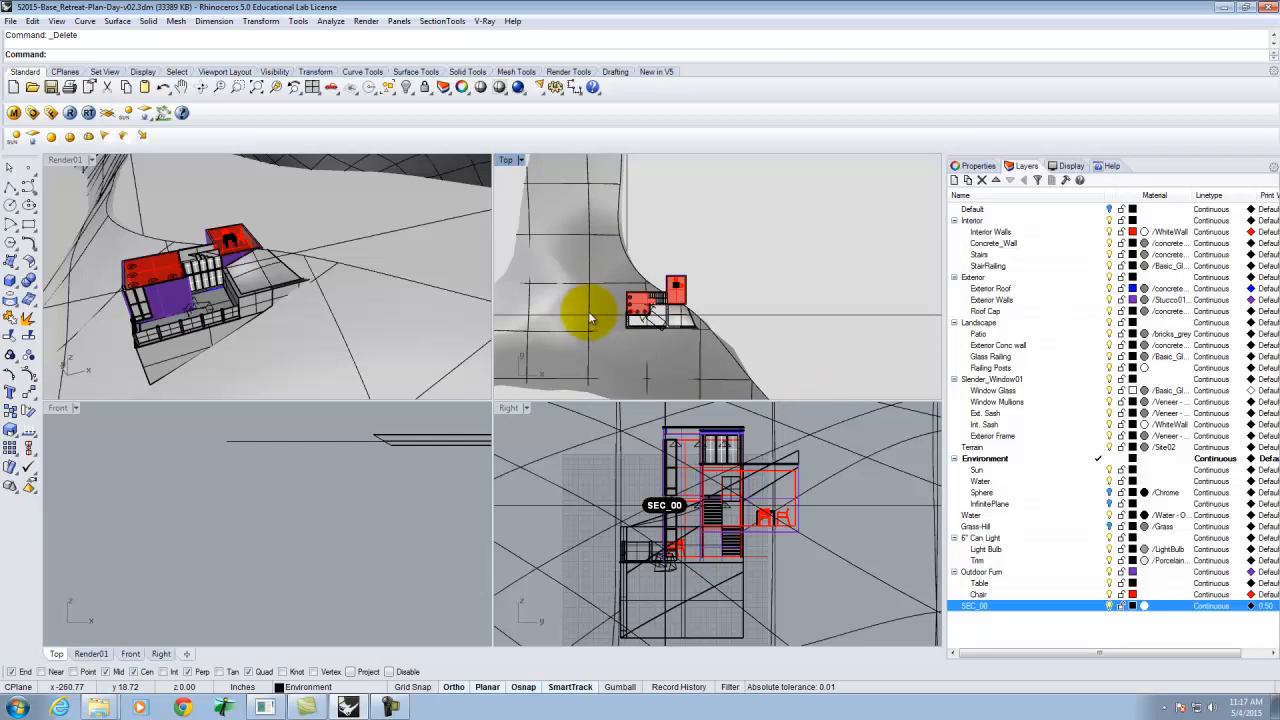
scroll(586, 318, up, 4)
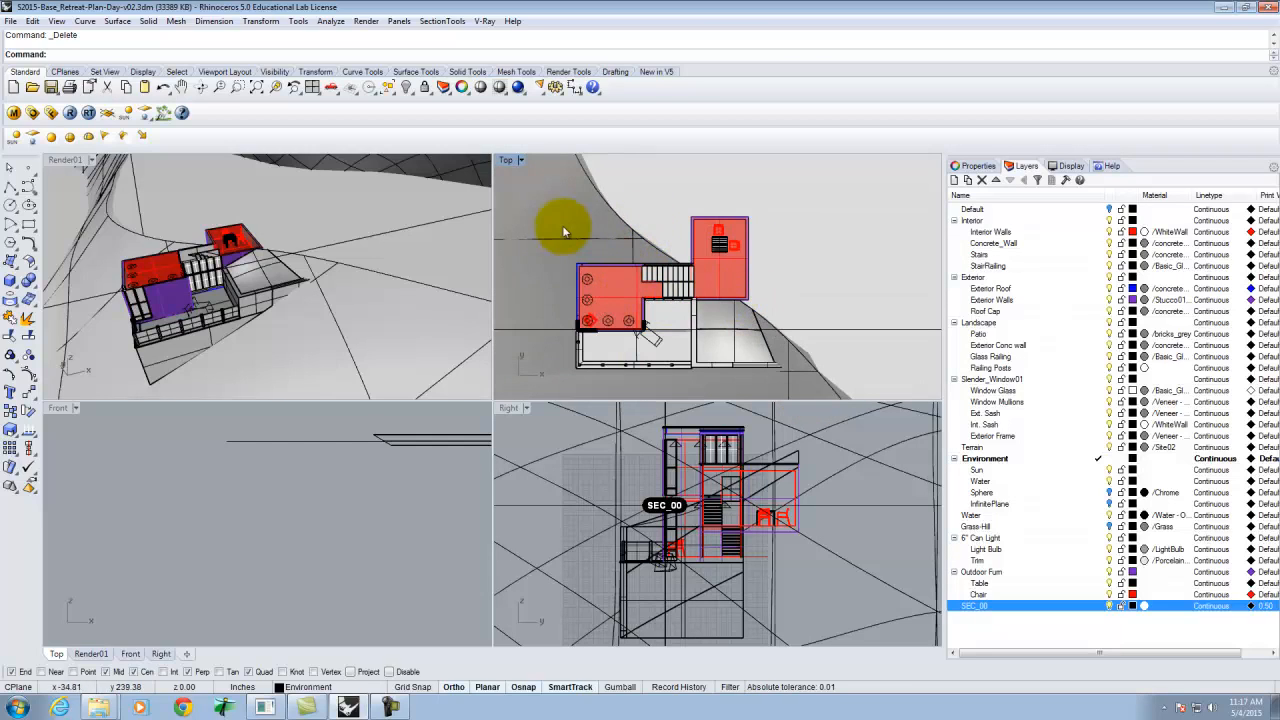
double_click(507, 163)
scroll(543, 323, down, 3)
scroll(372, 352, up, 2)
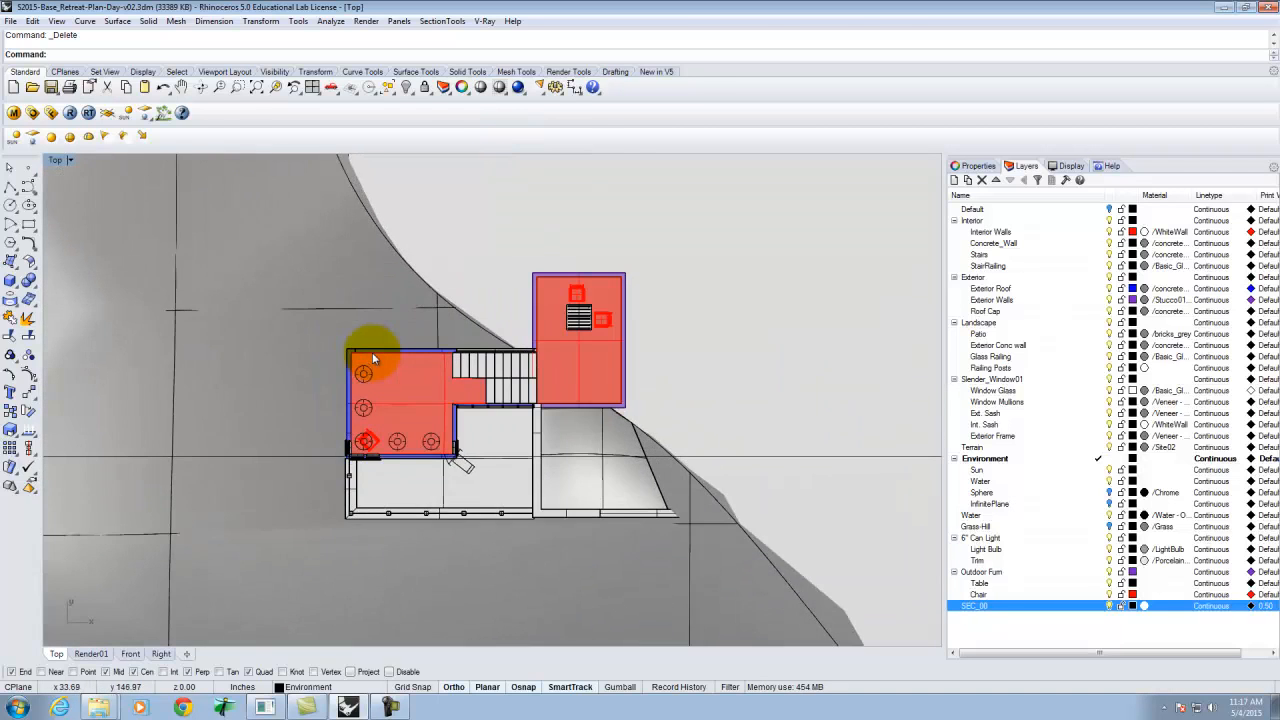
scroll(269, 376, down, 3)
scroll(612, 378, up, 2)
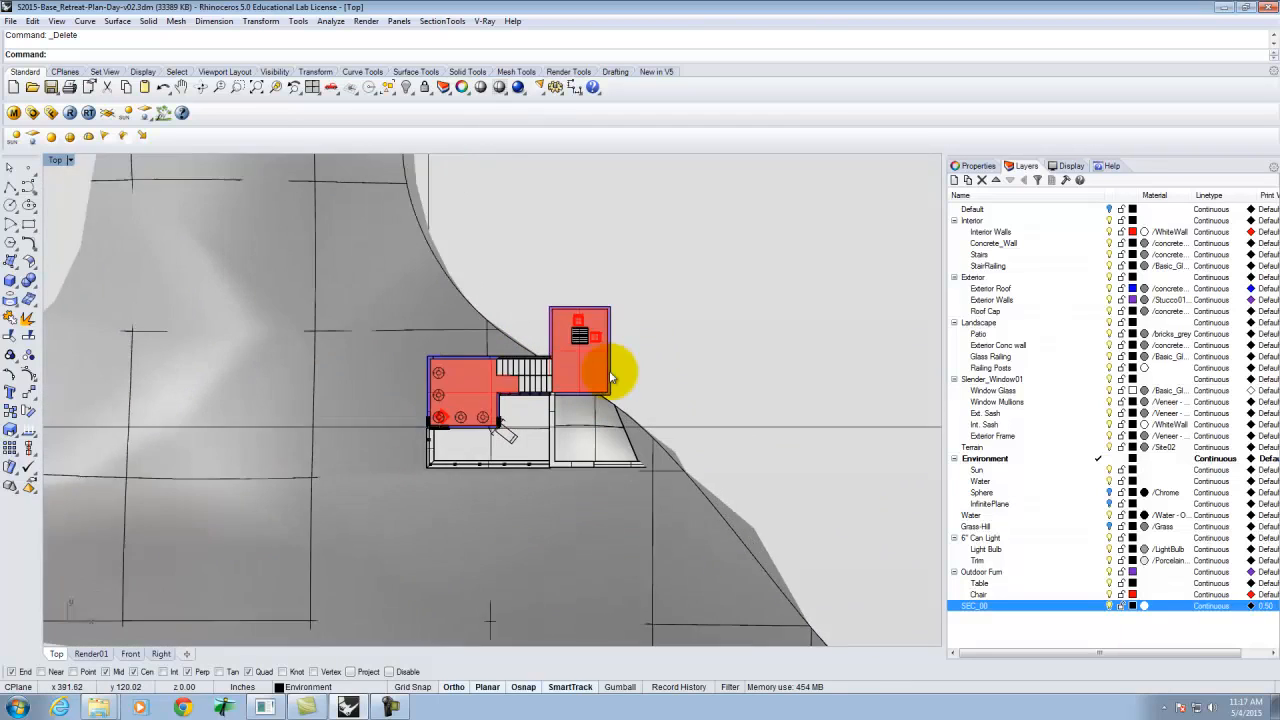
scroll(612, 378, up, 1)
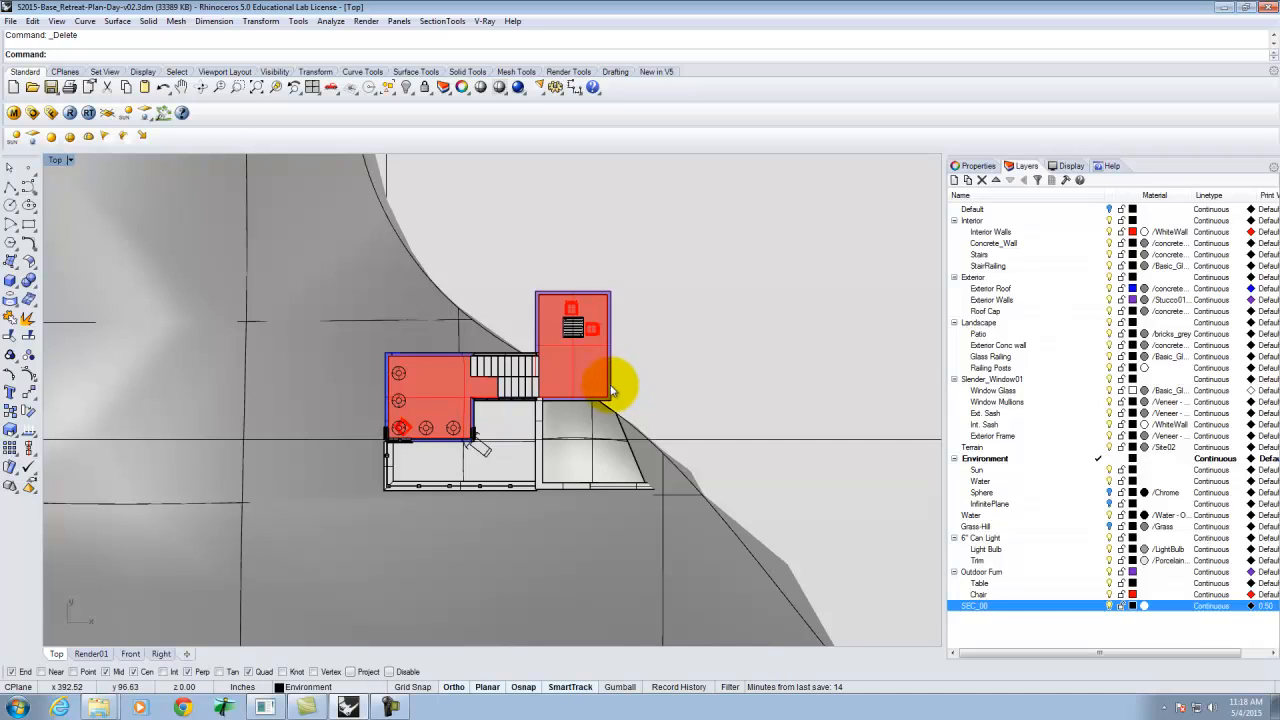
scroll(595, 365, up, 4)
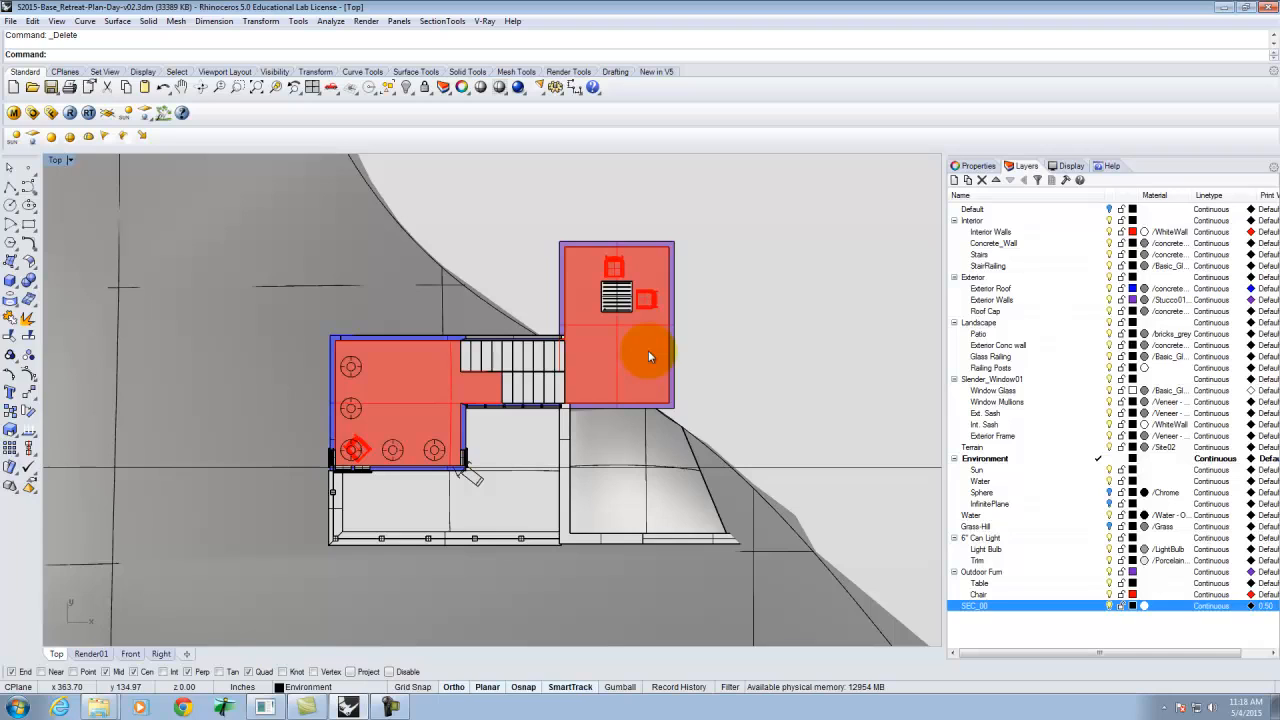
click(71, 160)
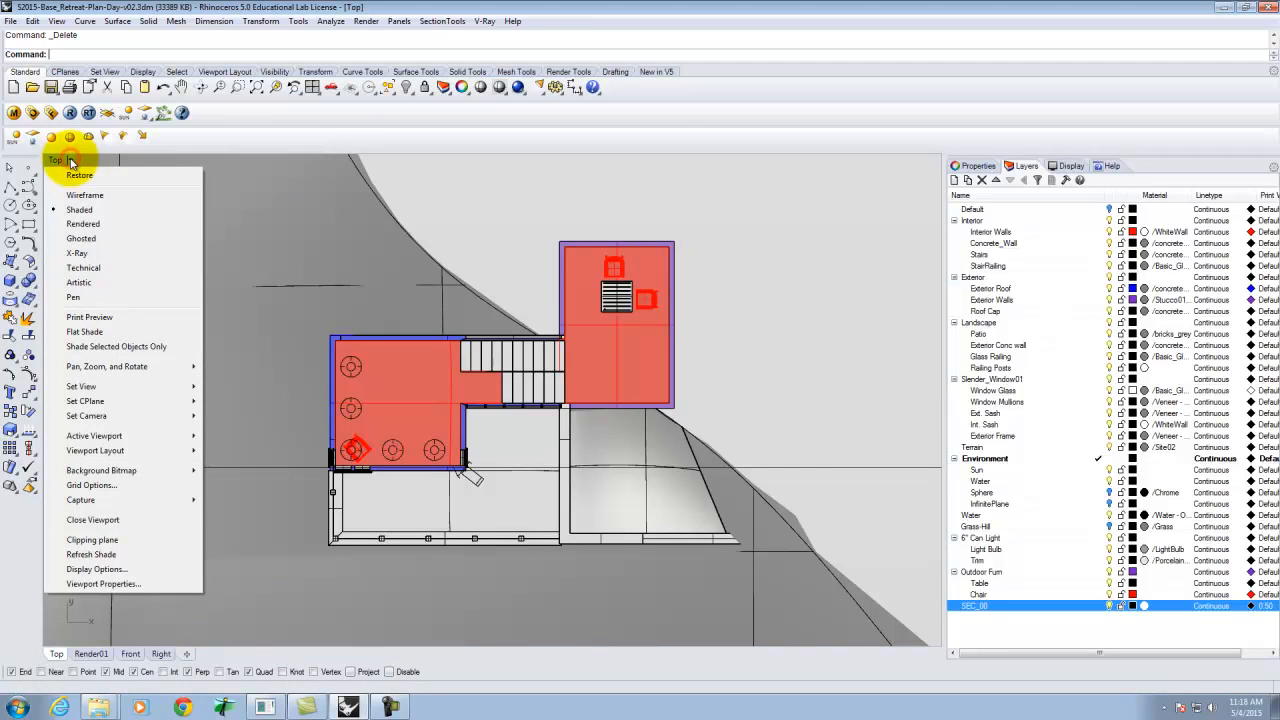
mouse_move(100, 386)
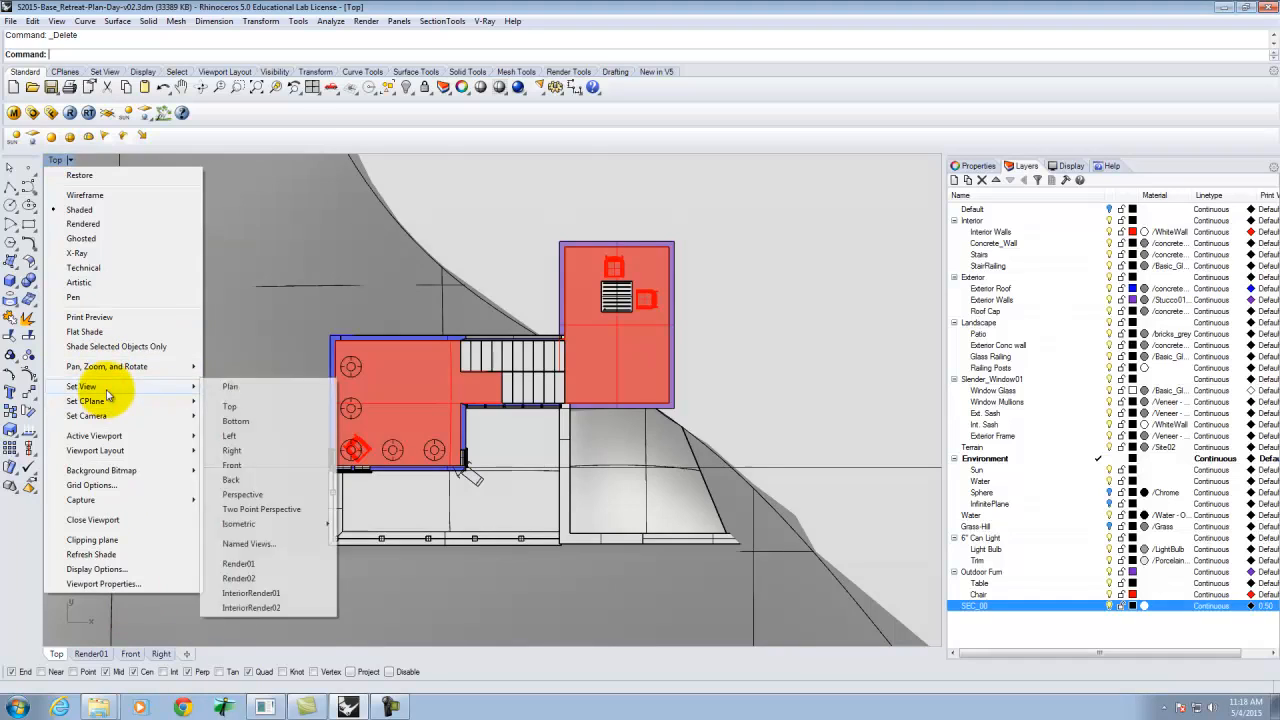
click(250, 543)
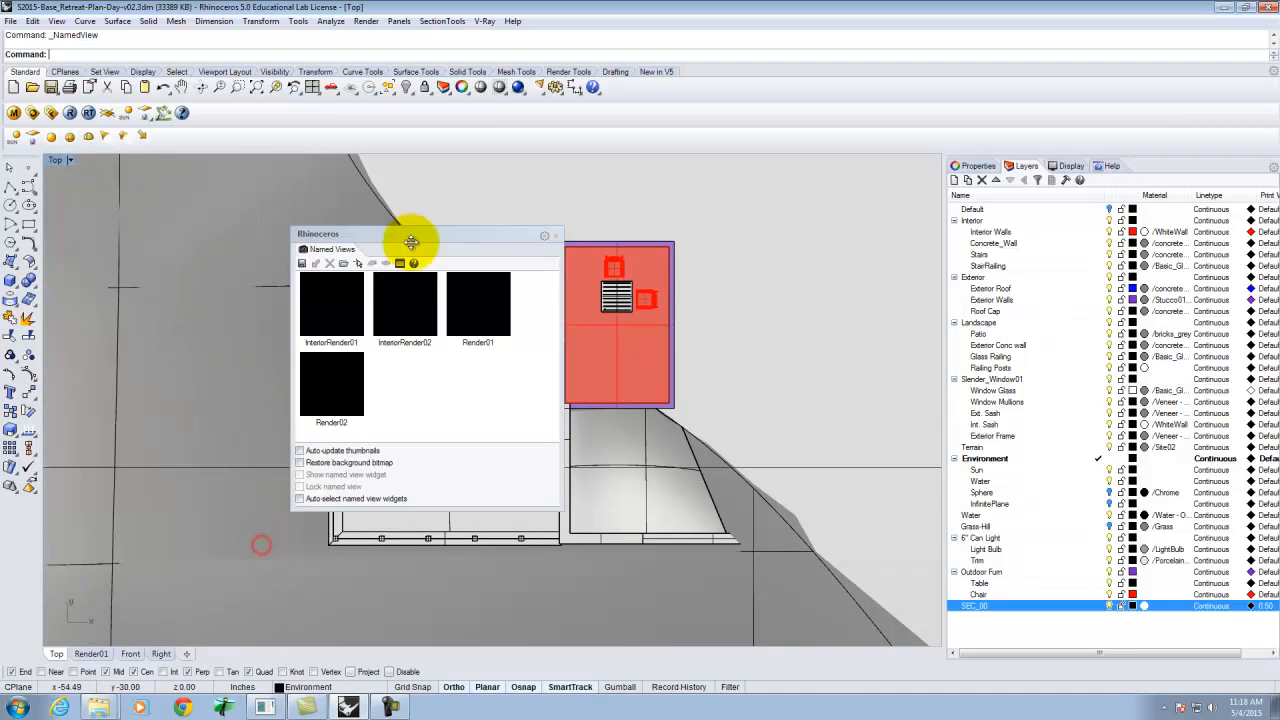
click(303, 263)
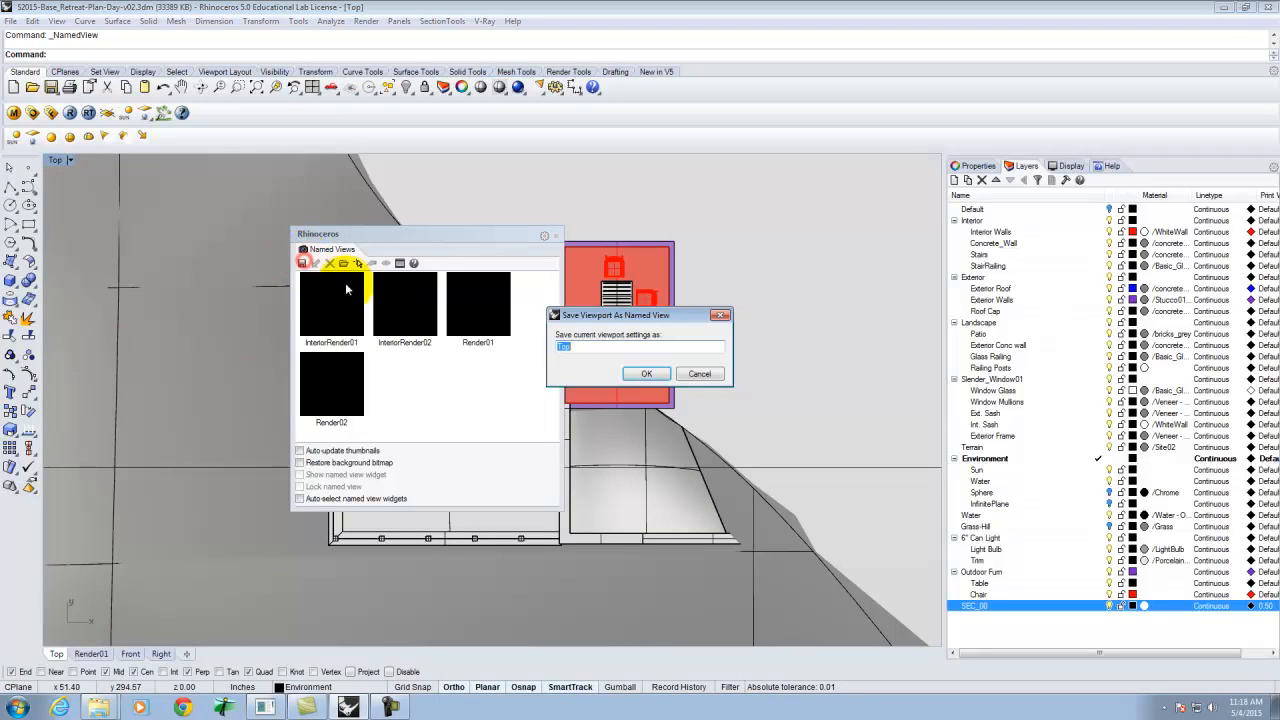
click(641, 374)
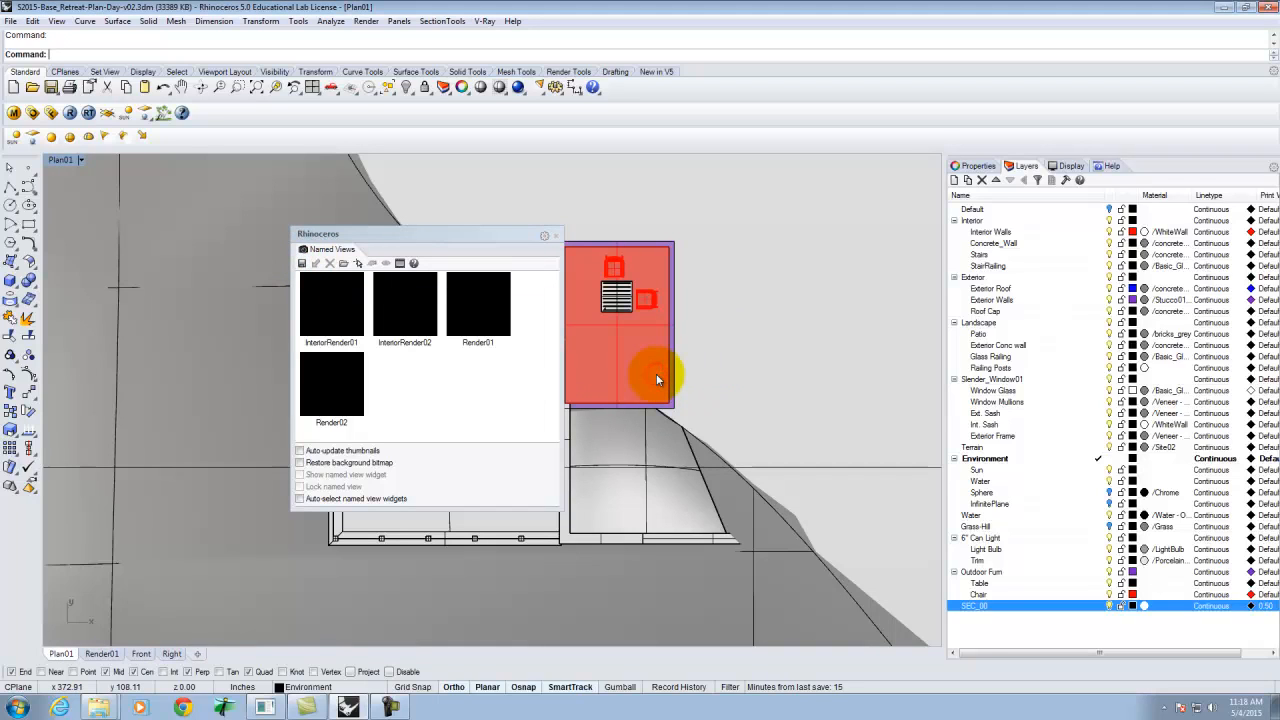
click(557, 236)
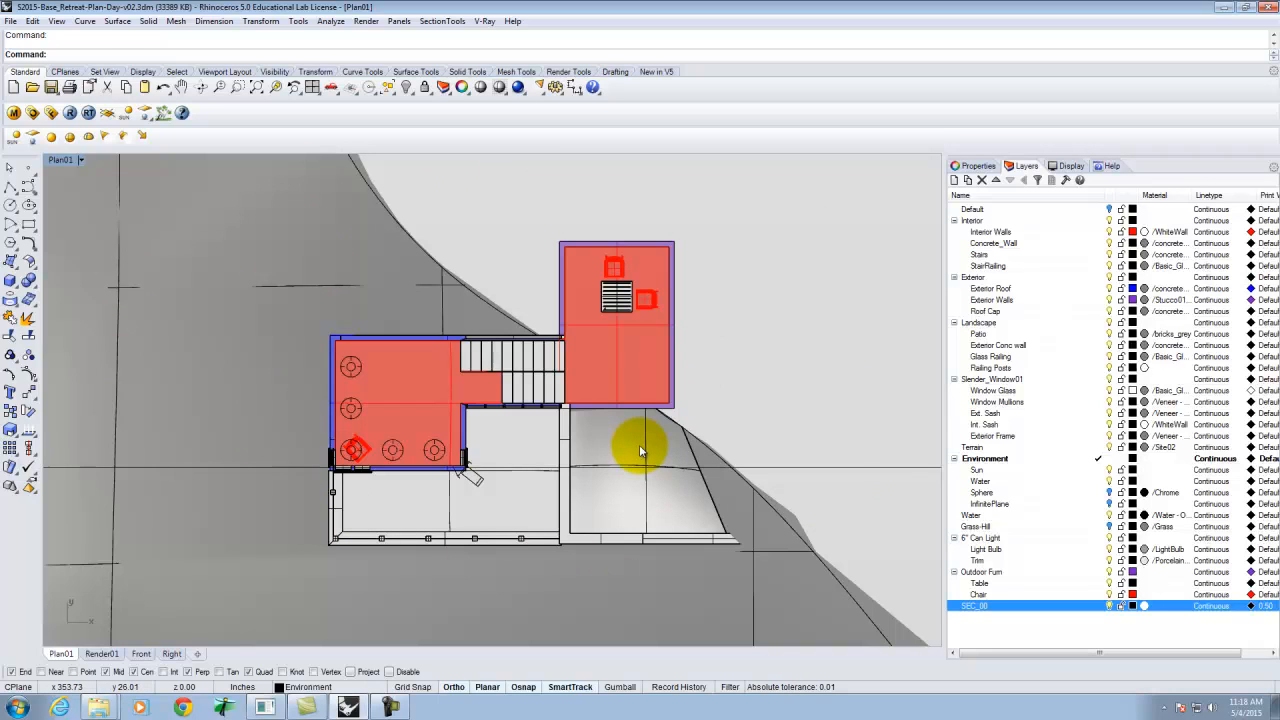
Run Make2D on all objects in the Plan01 view with hidden lines shown.
key(Return)
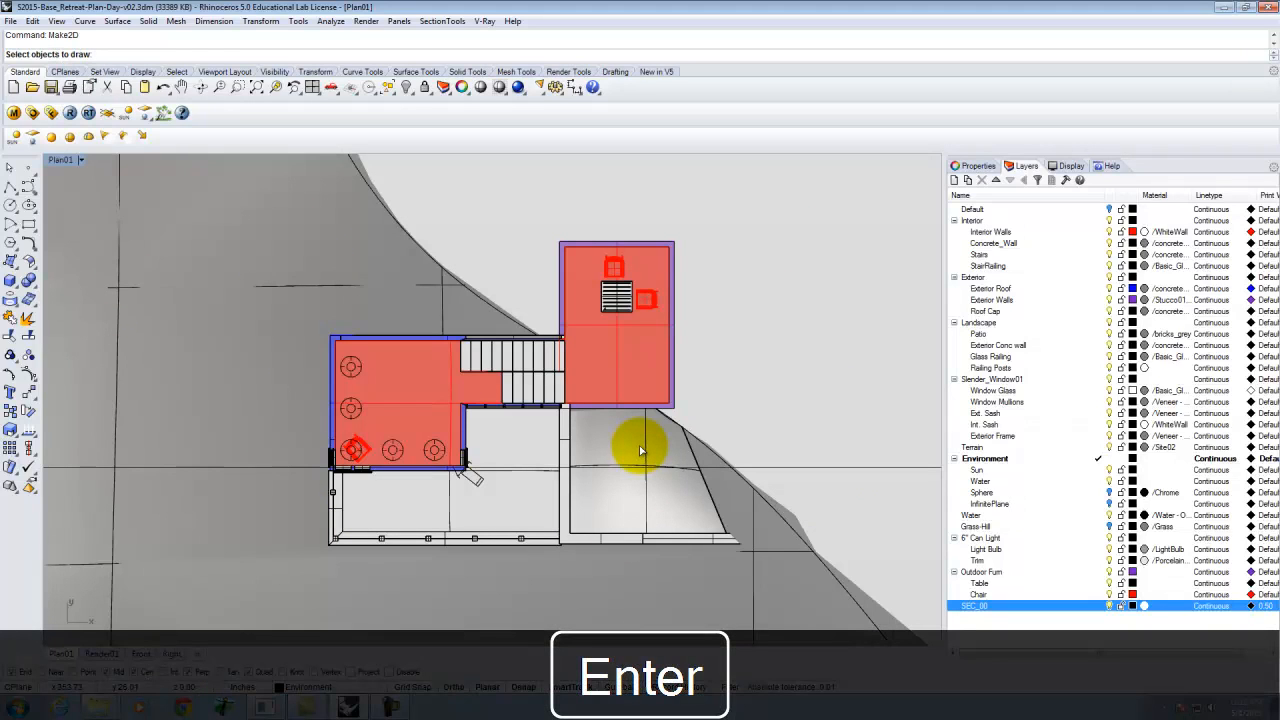
key(ctrl+a)
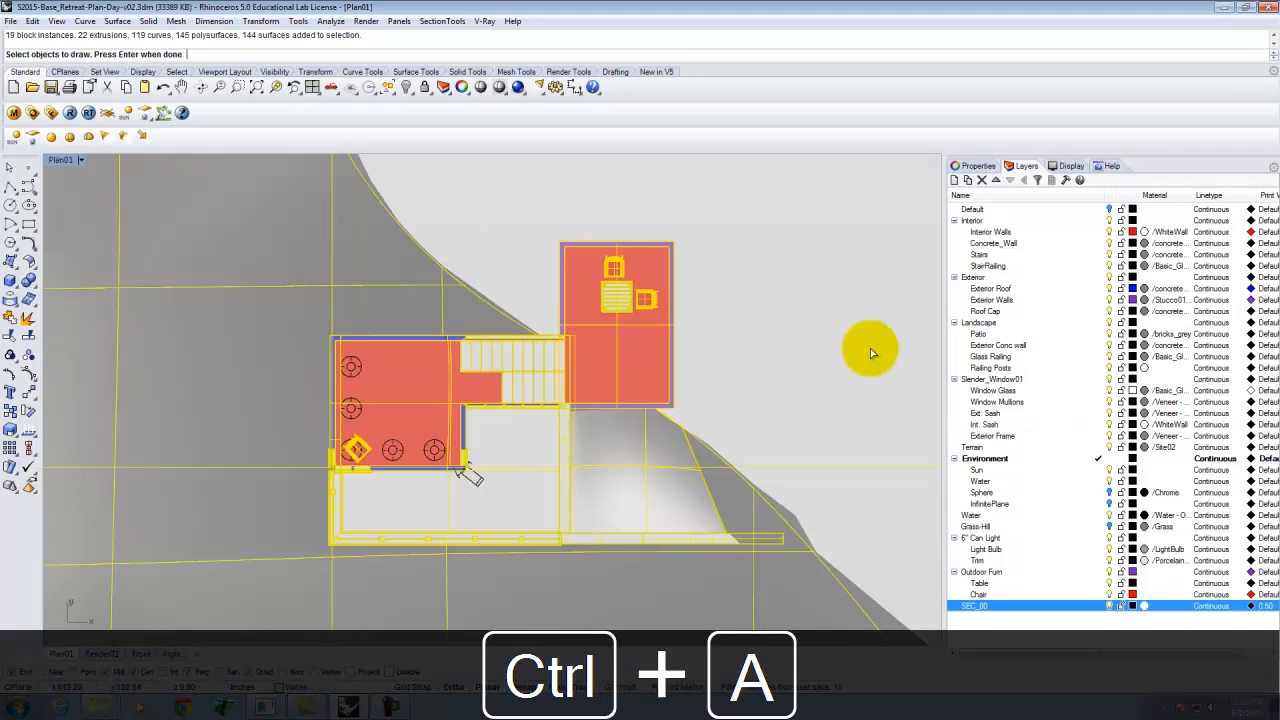
key(Return)
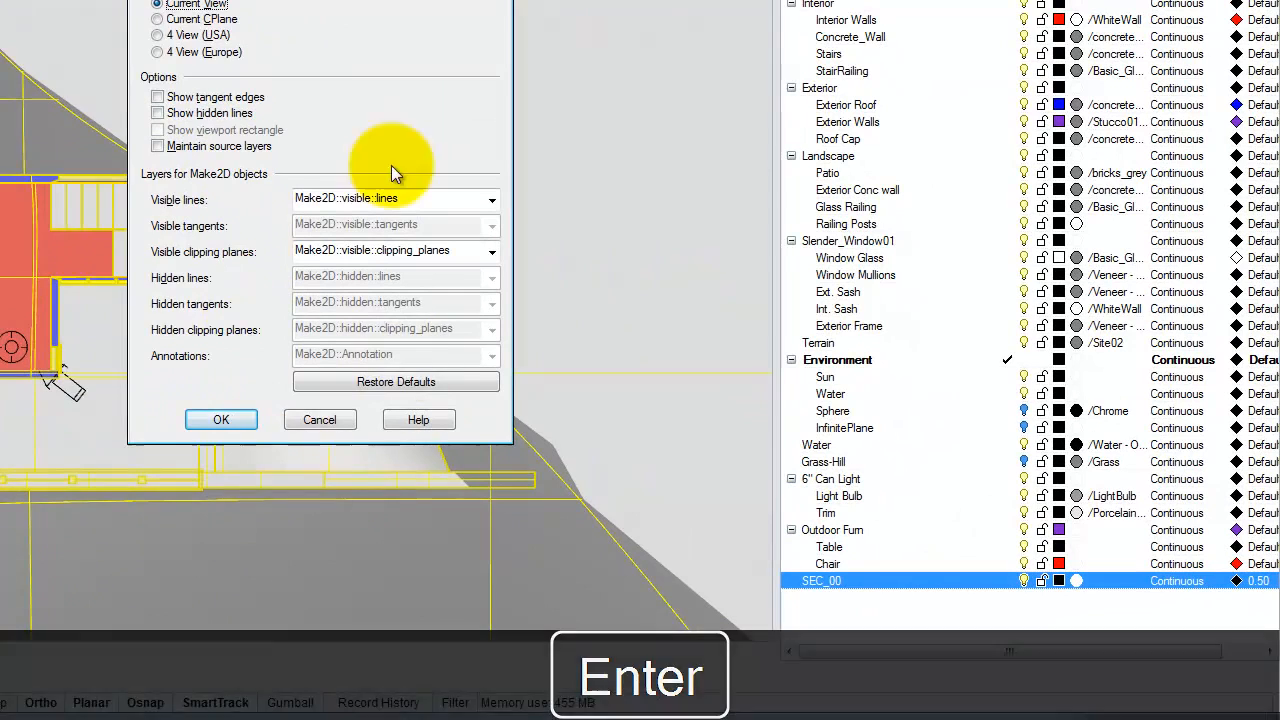
click(157, 113)
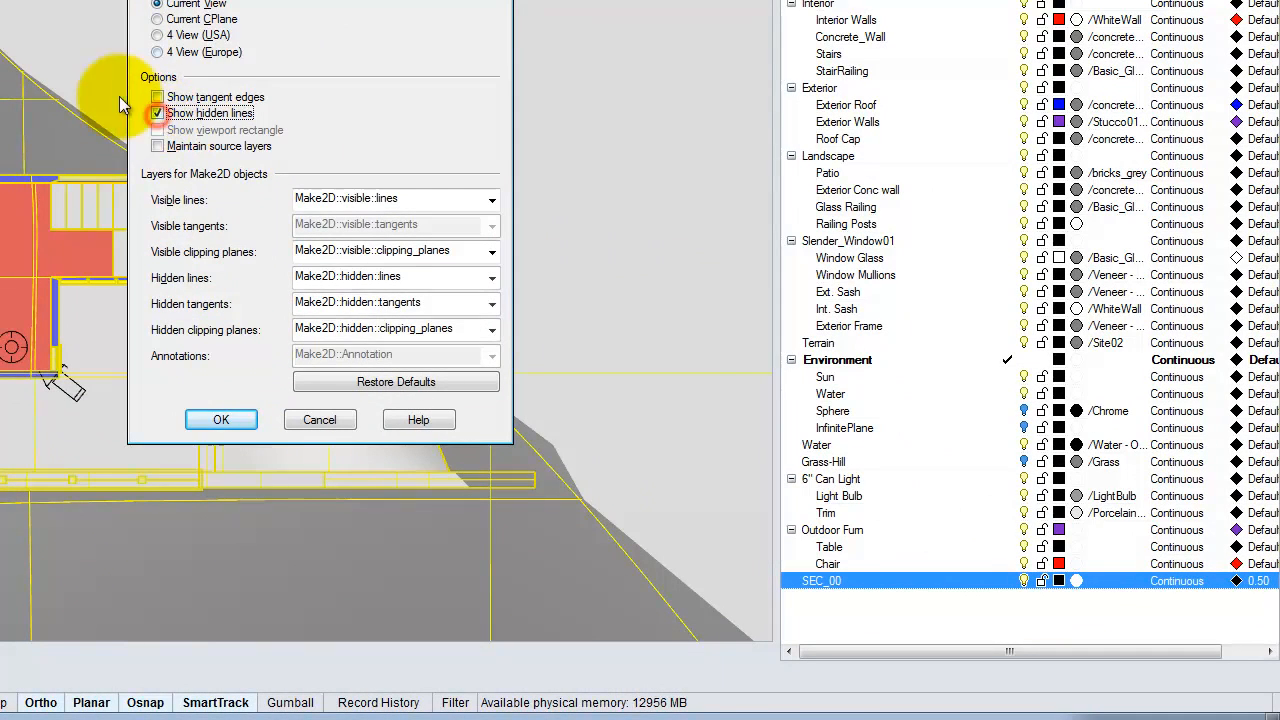
click(229, 418)
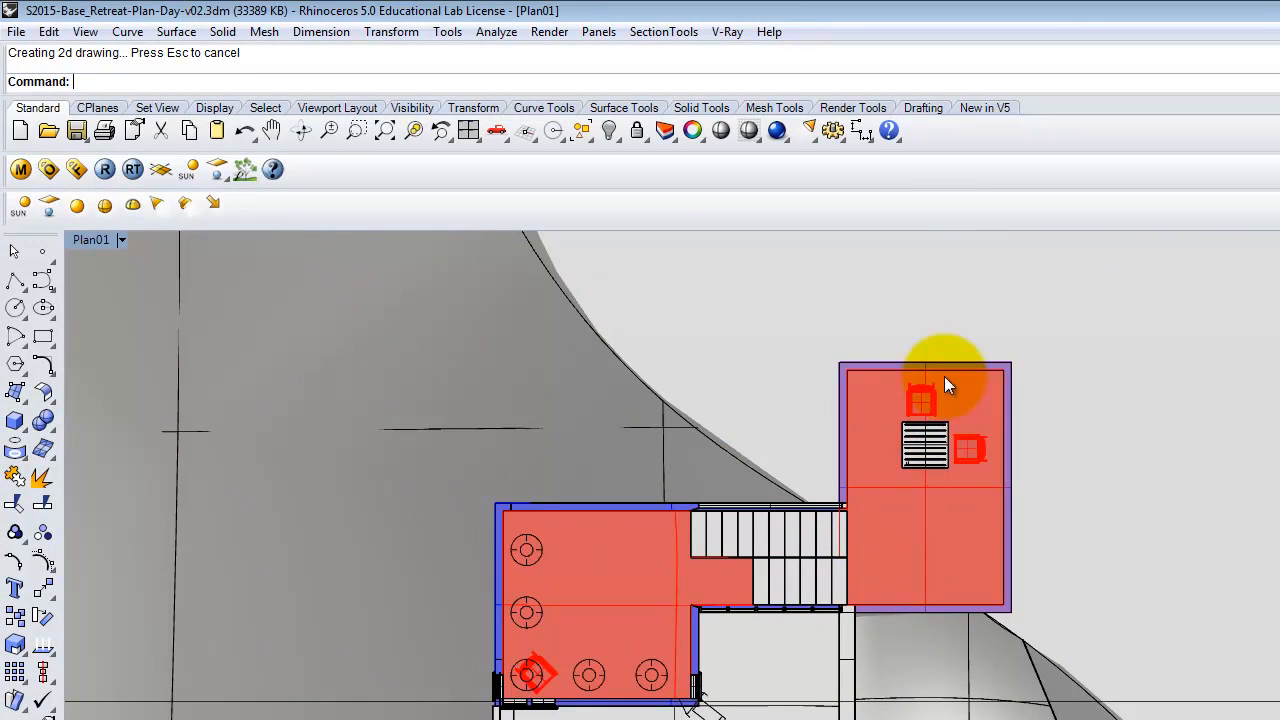
click(1123, 337)
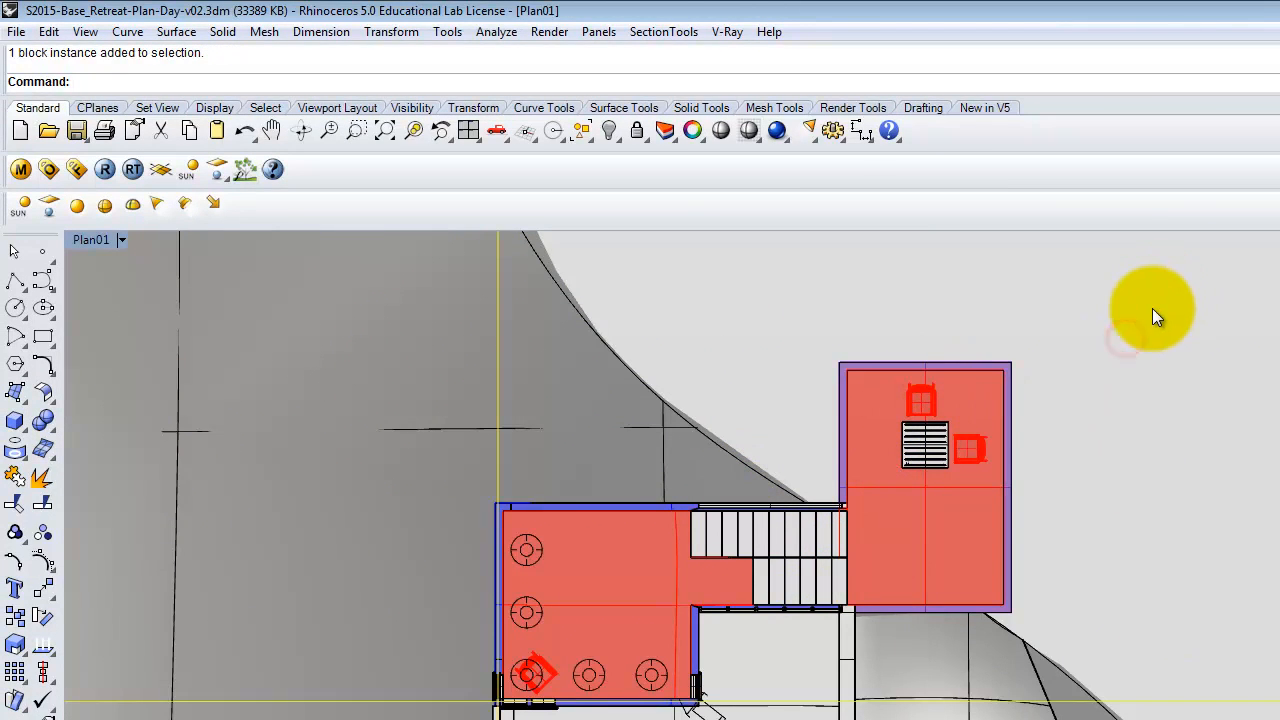
key(Escape)
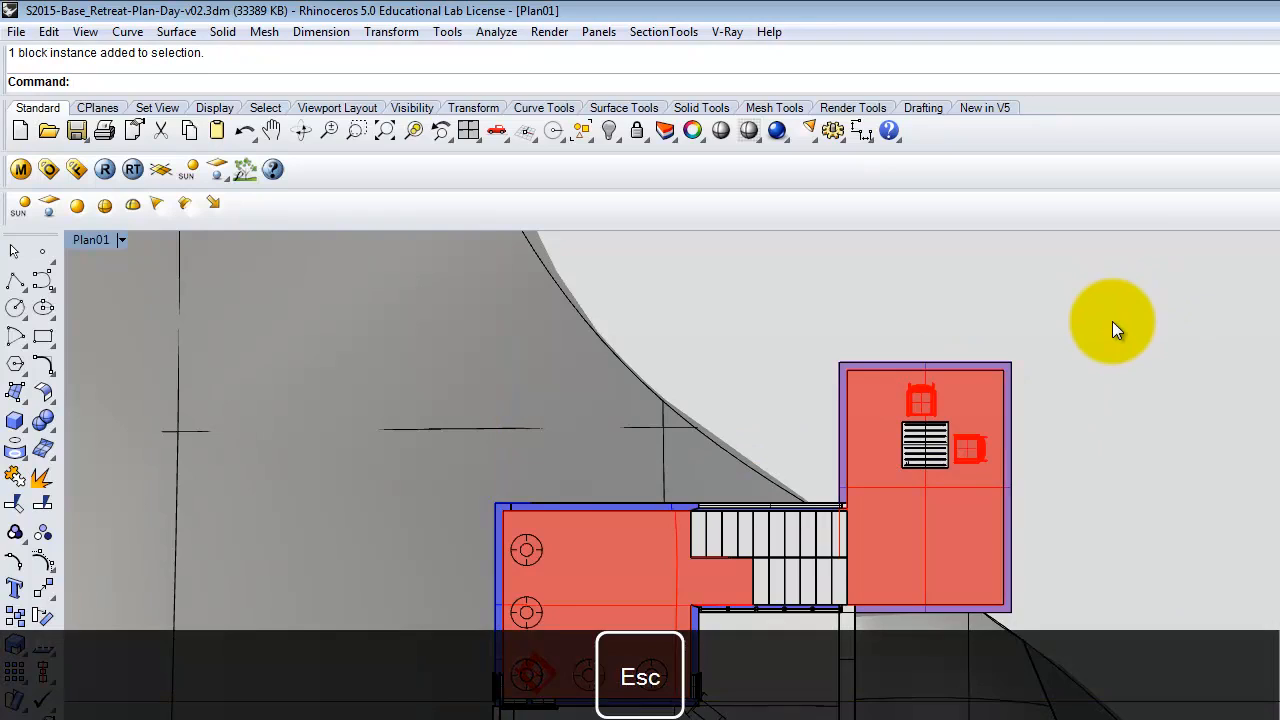
Select all objects and undo the previous Make2D drawing.
key(ctrl+Caps_Lock)
key(ctrl+a)
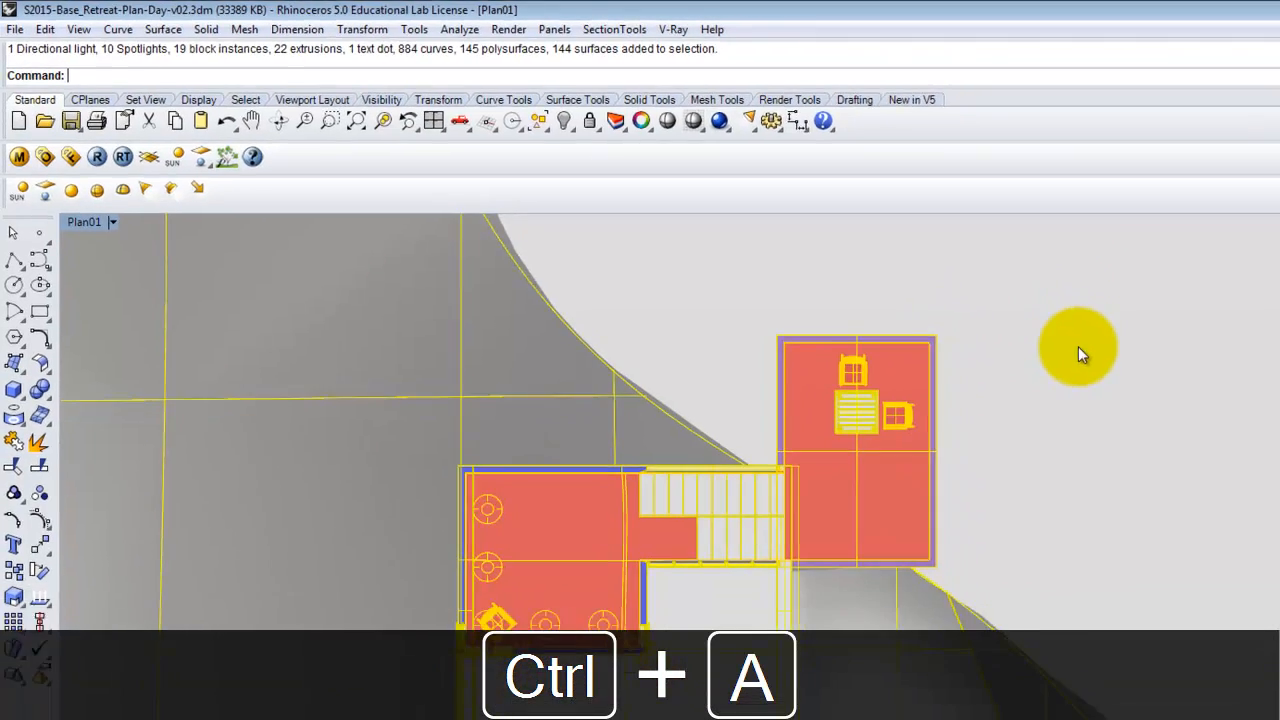
text(Make2D)
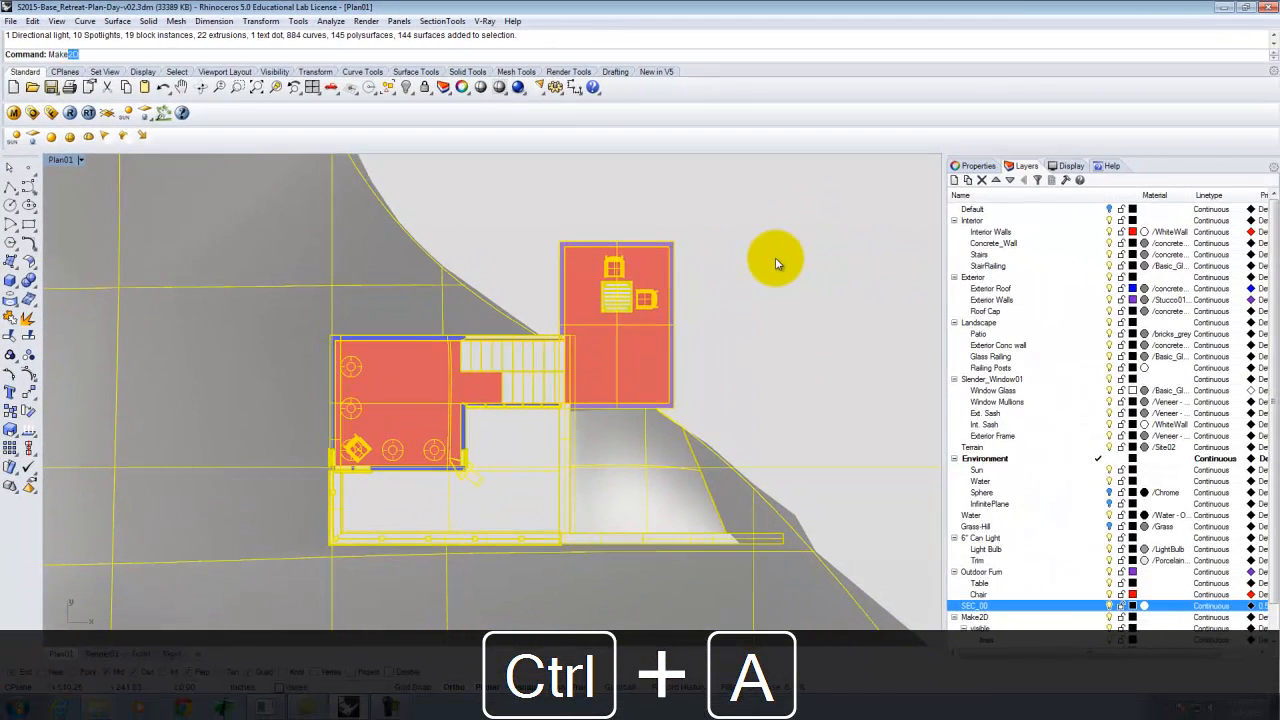
key(Return)
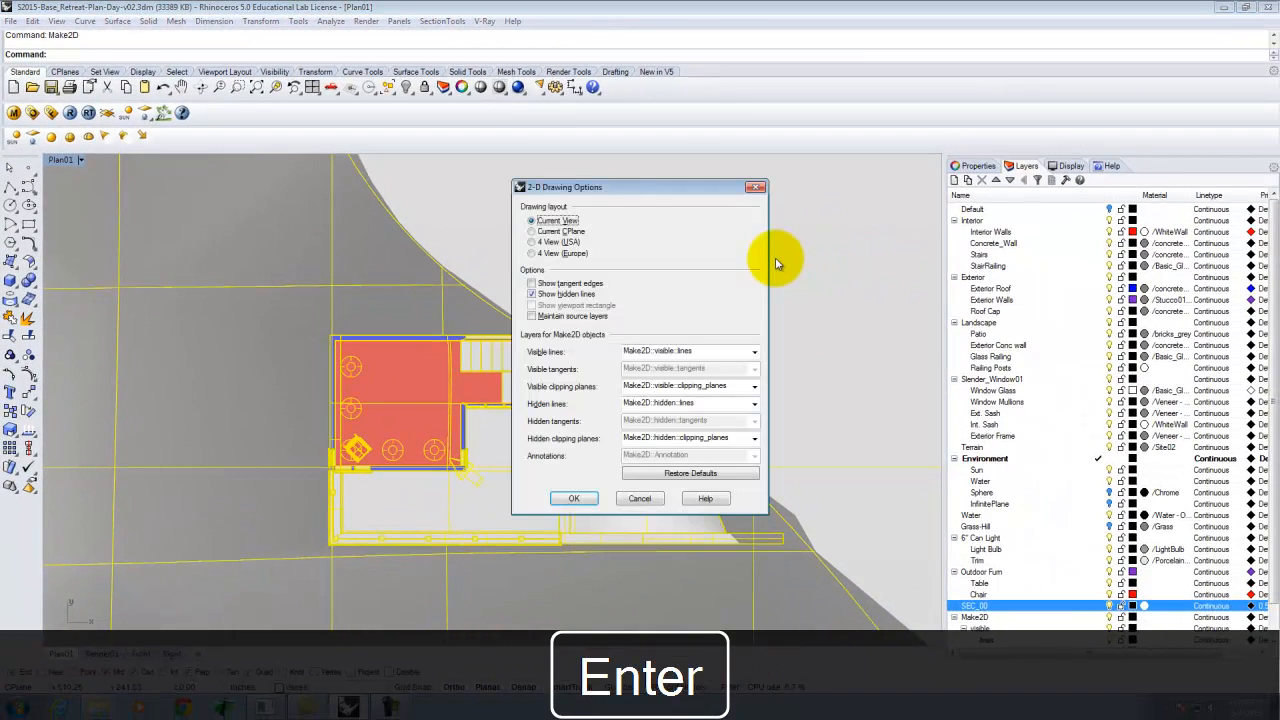
key(Escape)
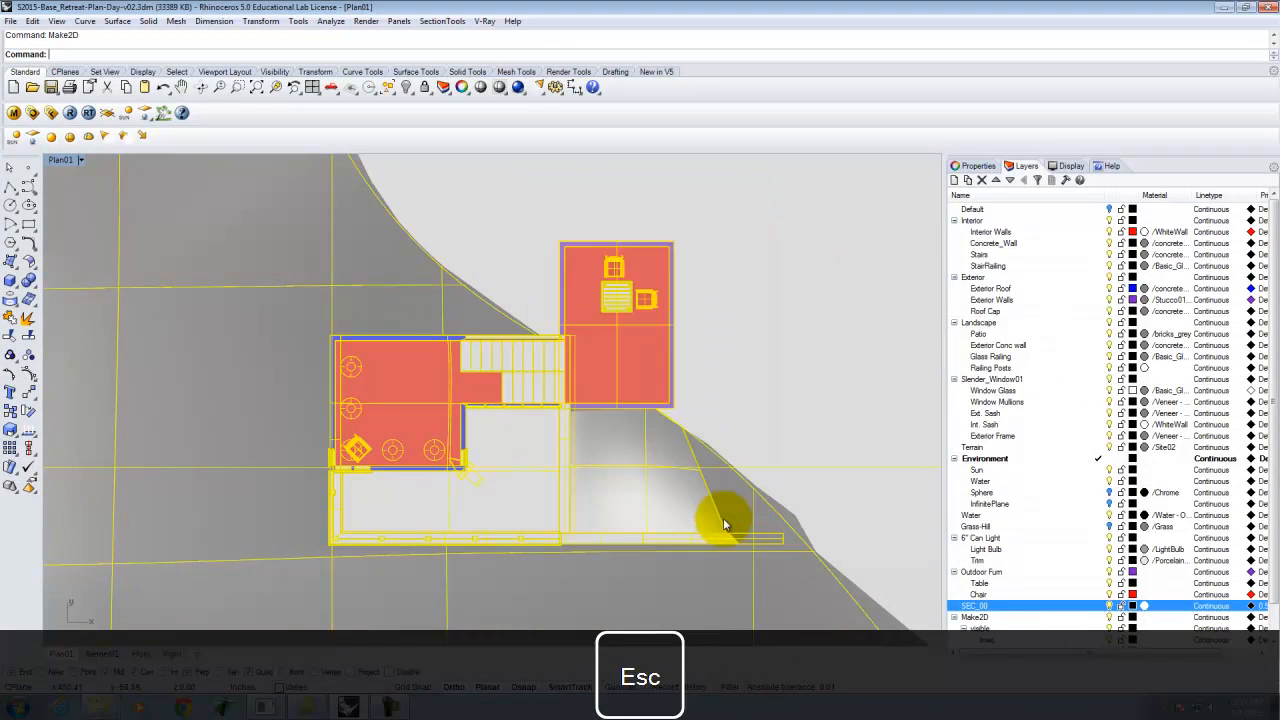
key(ctrl+z)
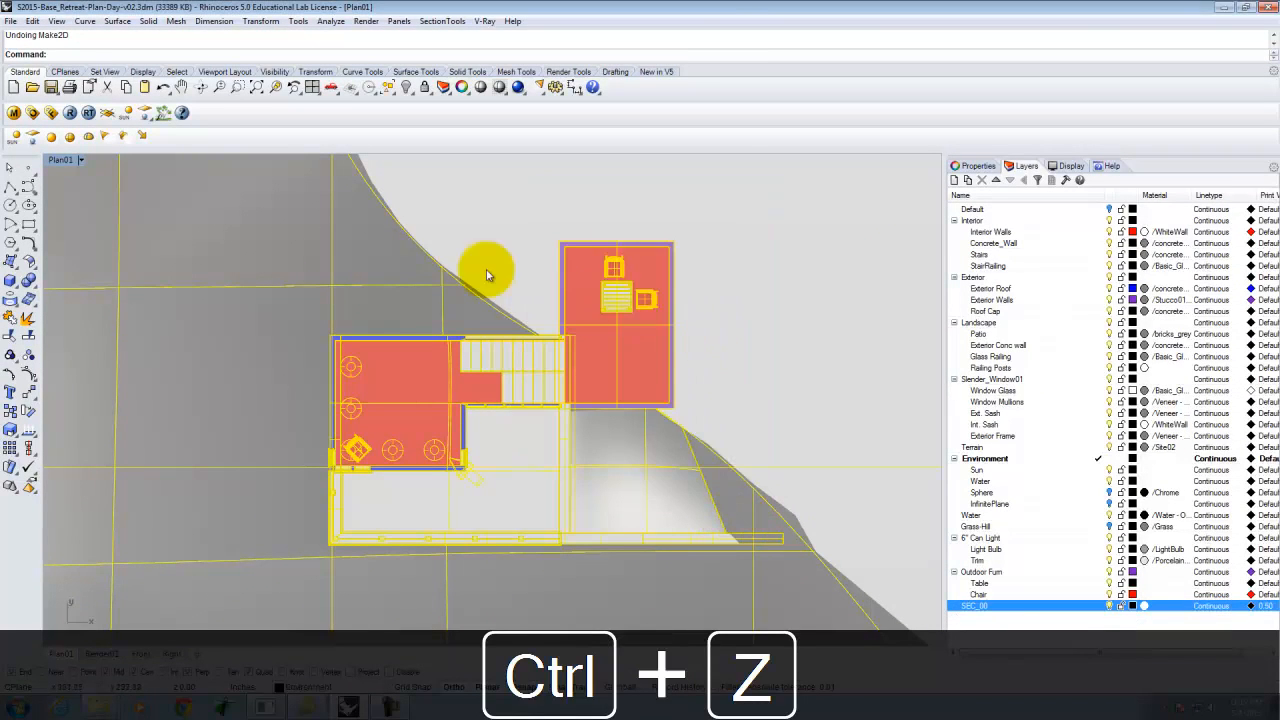
Rerun Make2D on the selection from the current view and restore the four-viewport layout.
key(Return)
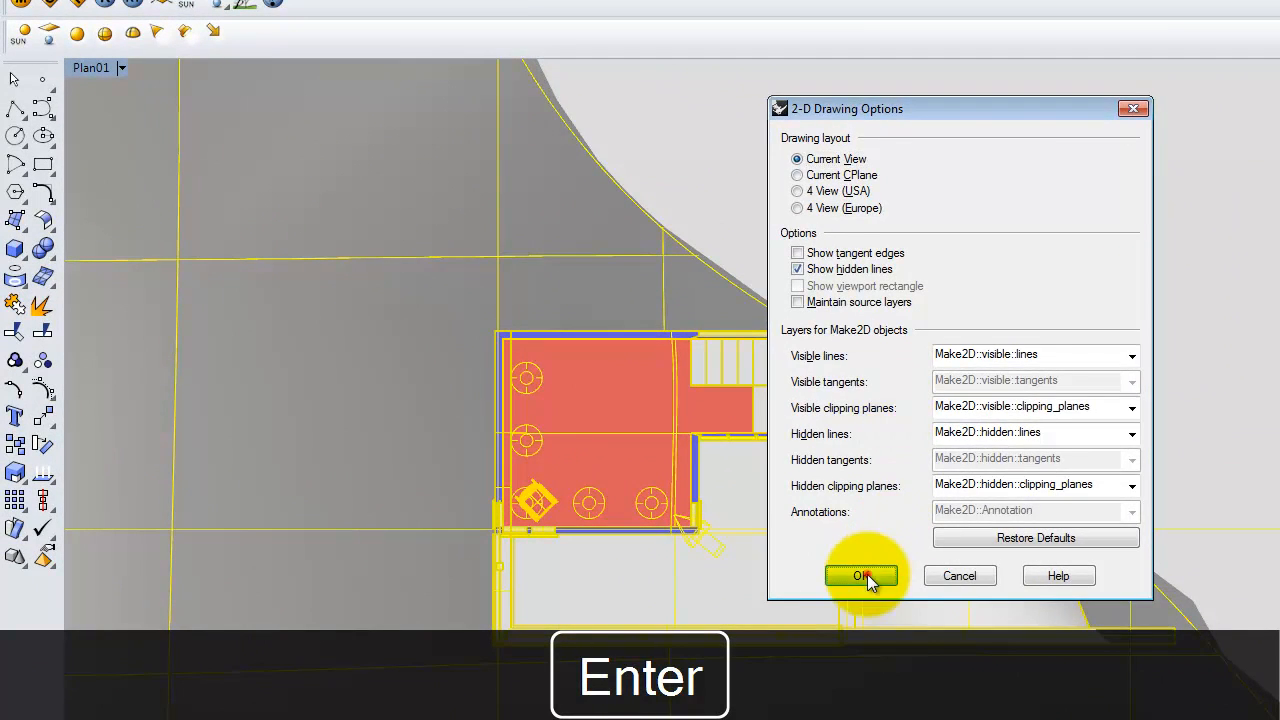
click(862, 576)
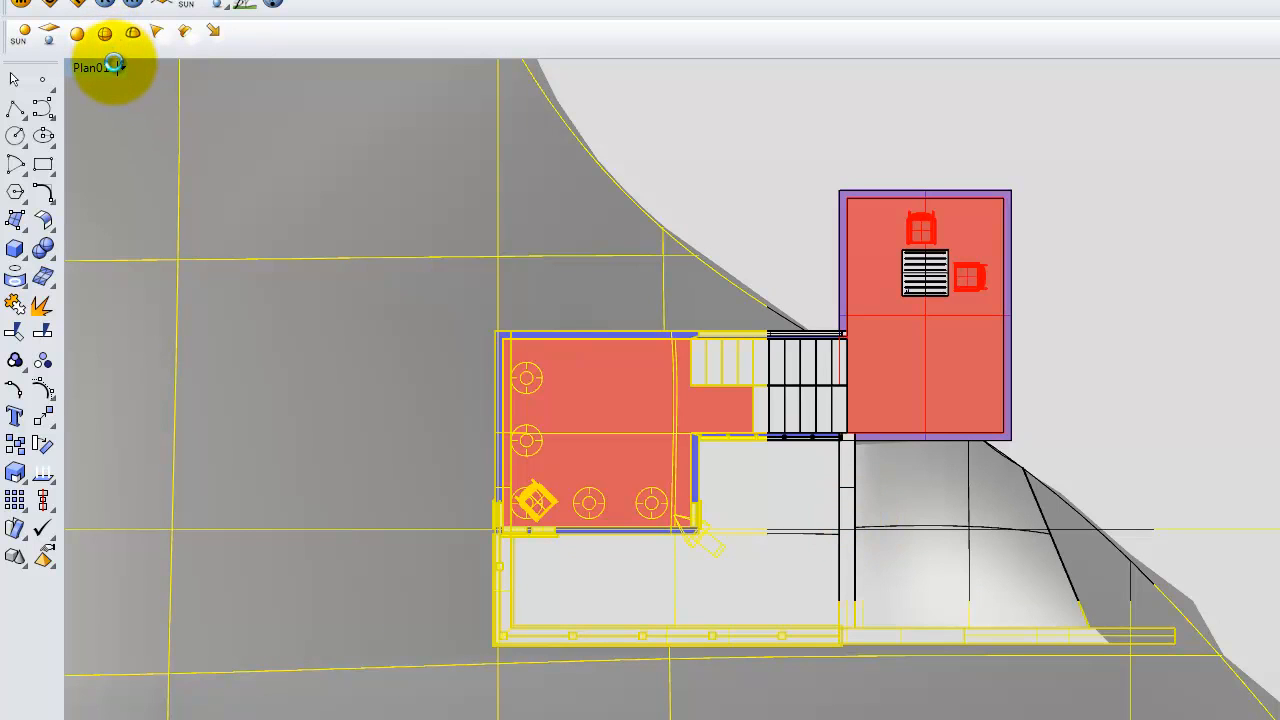
double_click(82, 66)
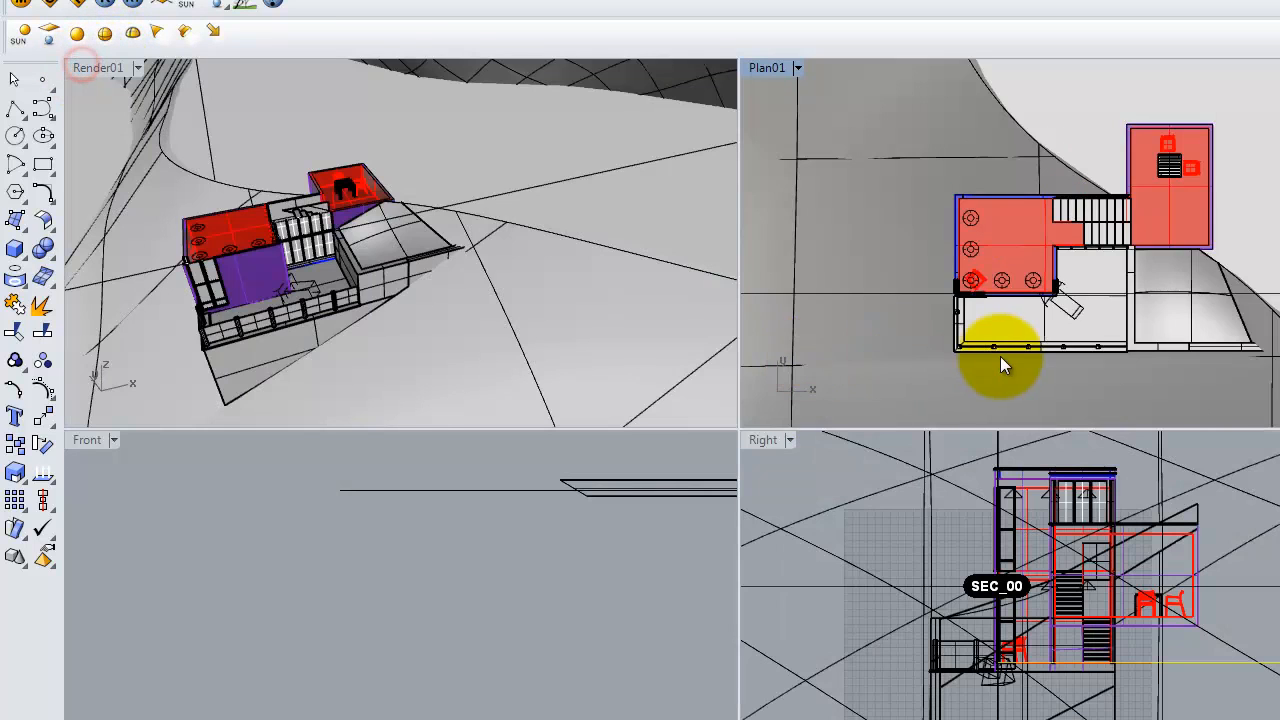
scroll(986, 356, down, 10)
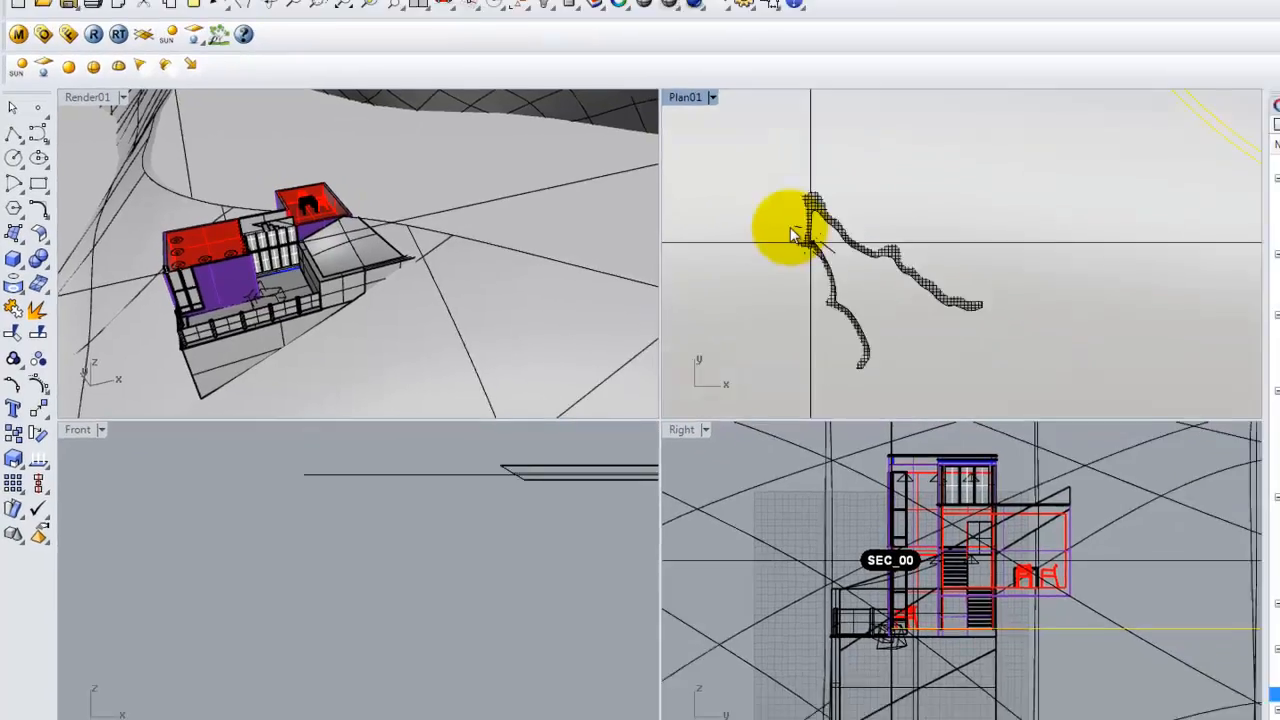
scroll(790, 235, down, 15)
scroll(689, 226, up, 18)
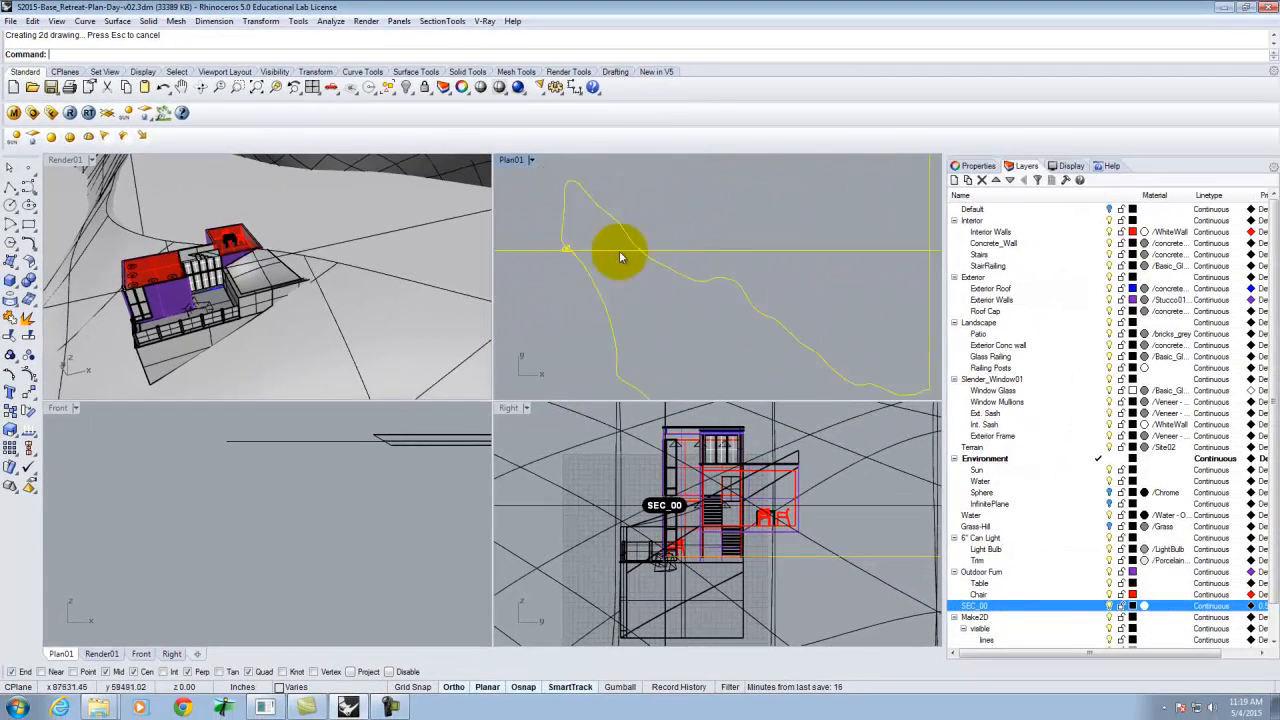
scroll(619, 257, up, 10)
scroll(712, 260, down, 10)
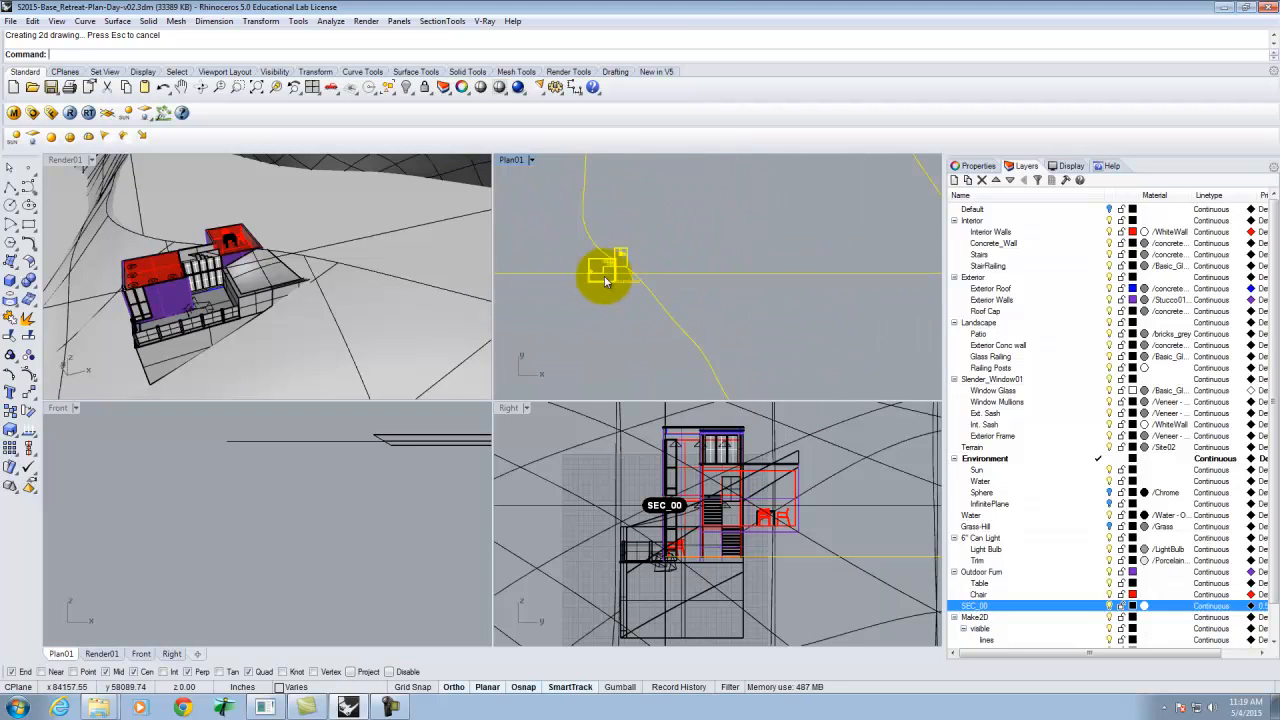
key(Return)
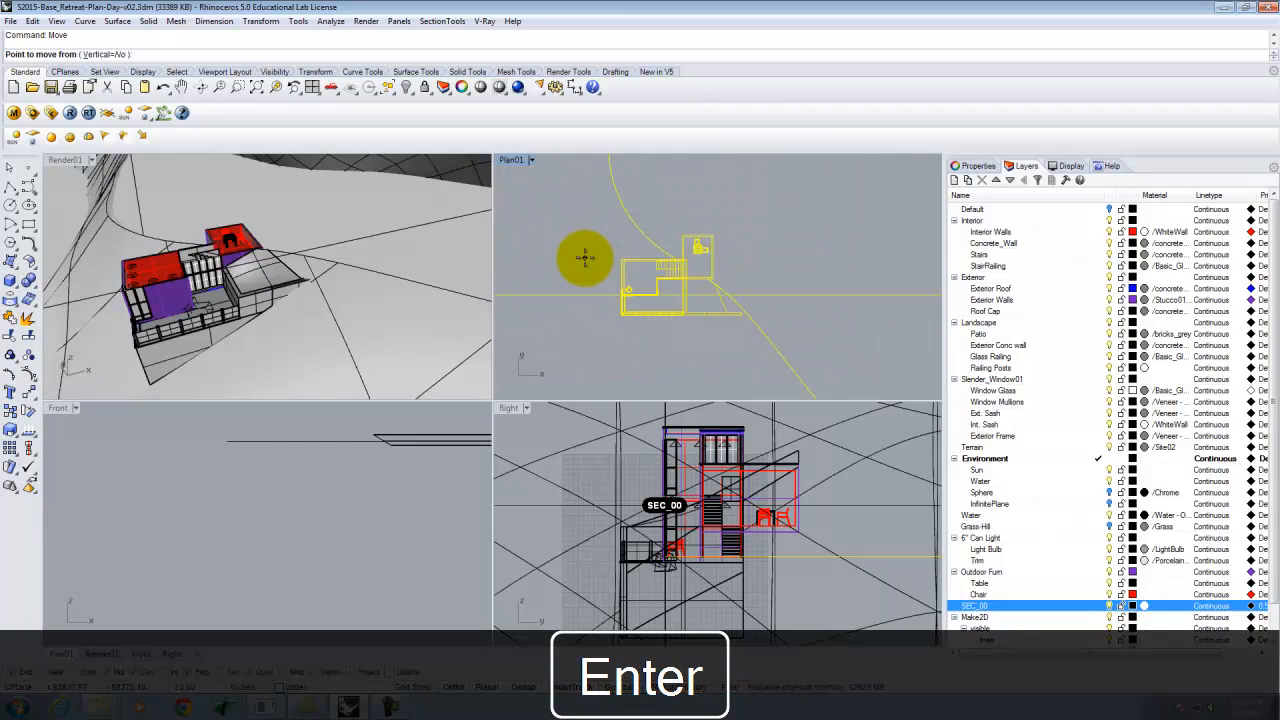
click(555, 270)
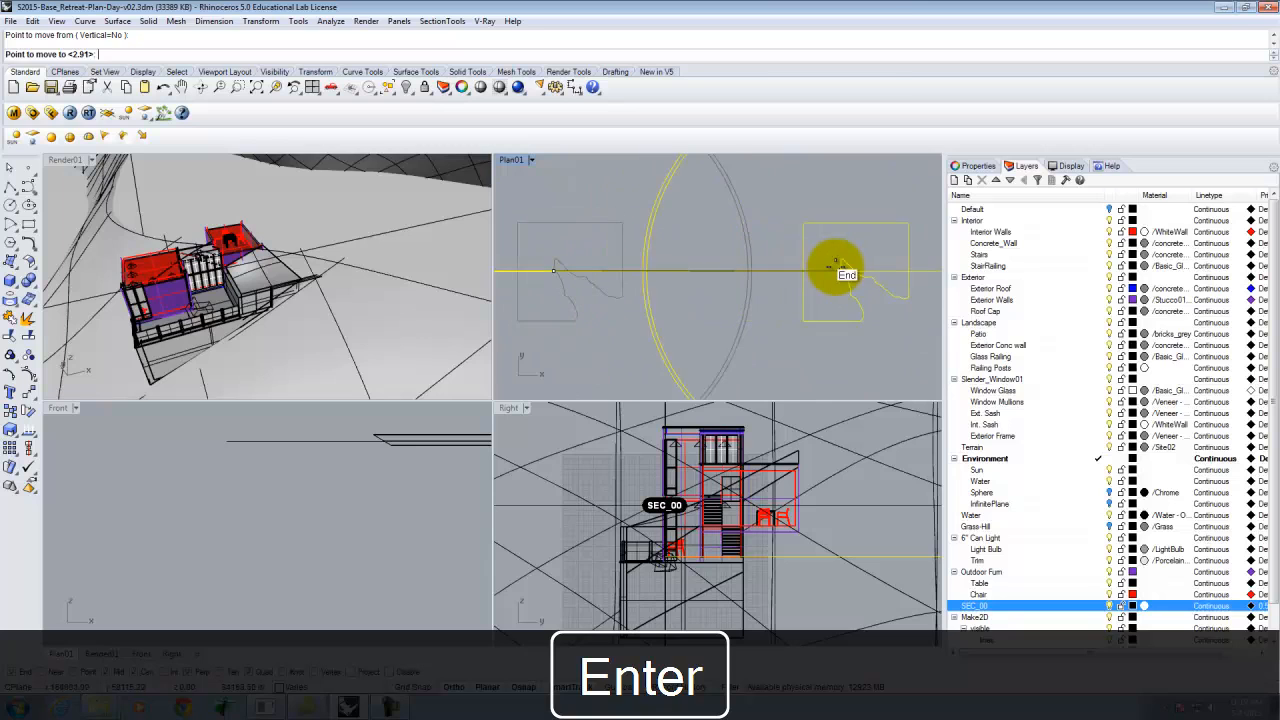
key(Escape)
key(Escape)
Zoom and pan around the Plan01 view to inspect the generated Make2D linework.
scroll(859, 268, up, 5)
right_drag(836, 281, 706, 286)
scroll(706, 286, up, 4)
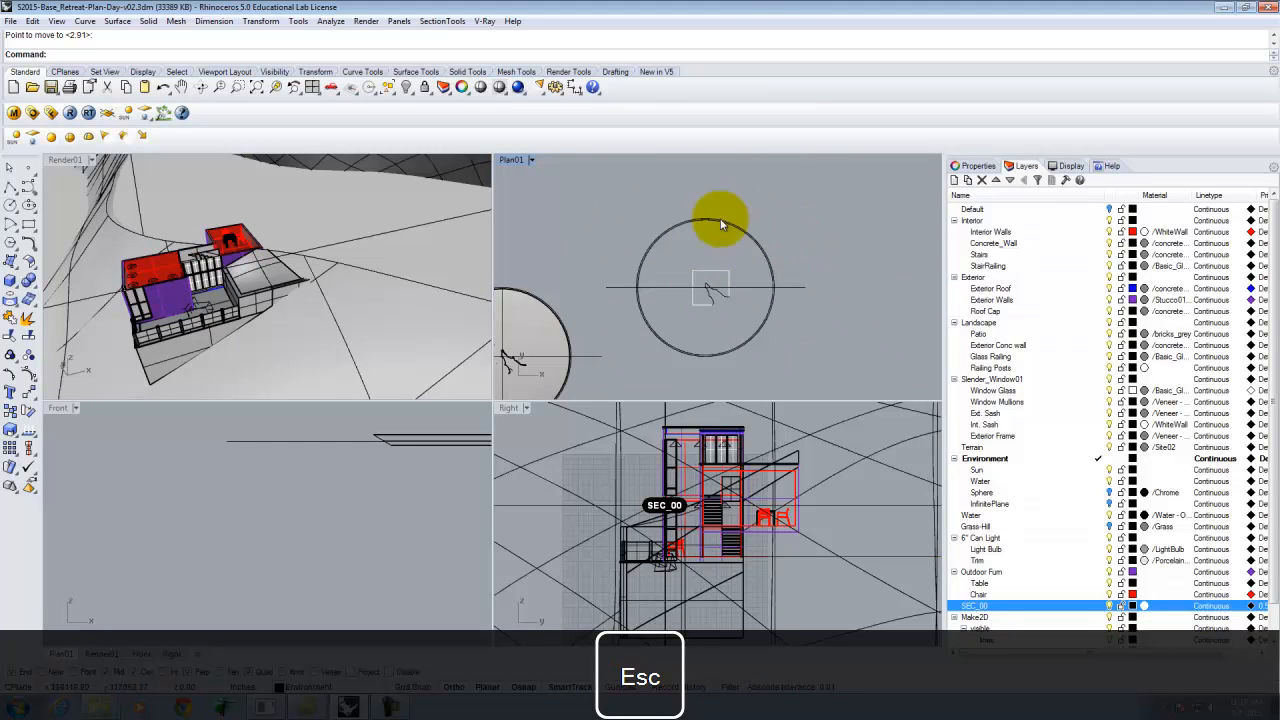
scroll(747, 293, up, 12)
scroll(614, 275, down, 5)
right_drag(614, 277, 689, 287)
scroll(627, 265, up, 10)
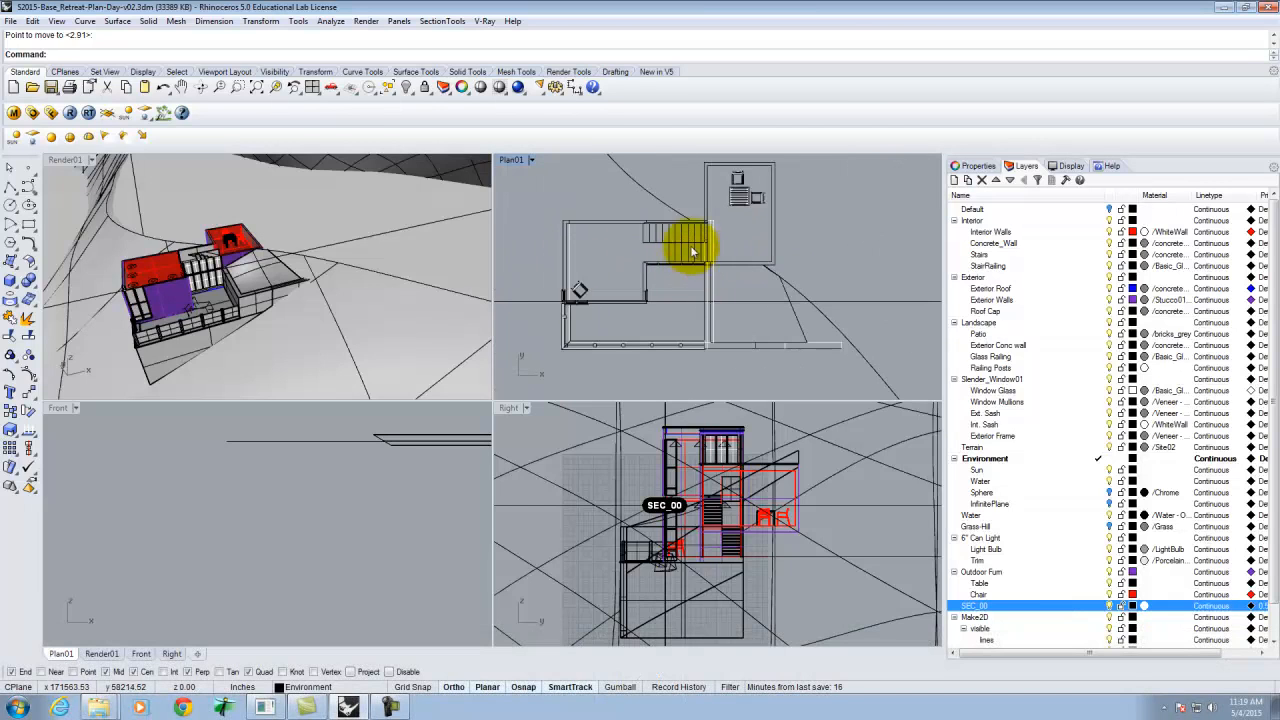
scroll(580, 278, up, 8)
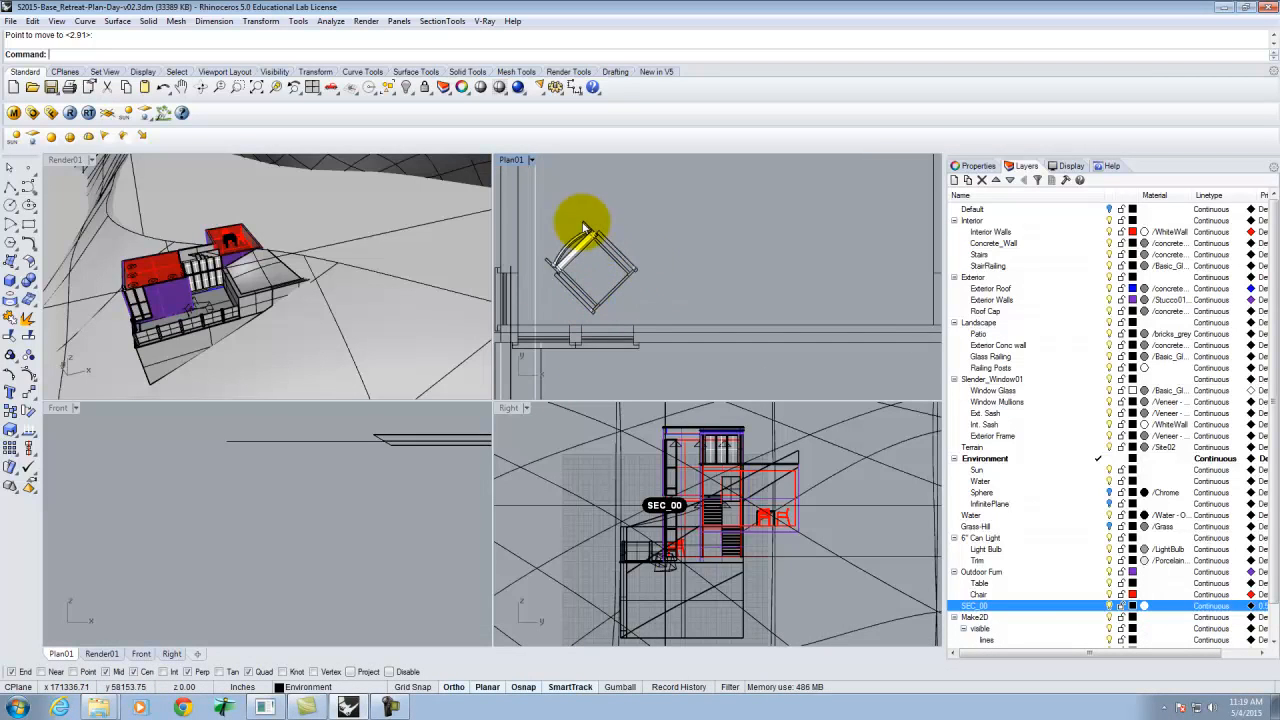
scroll(530, 330, down, 4)
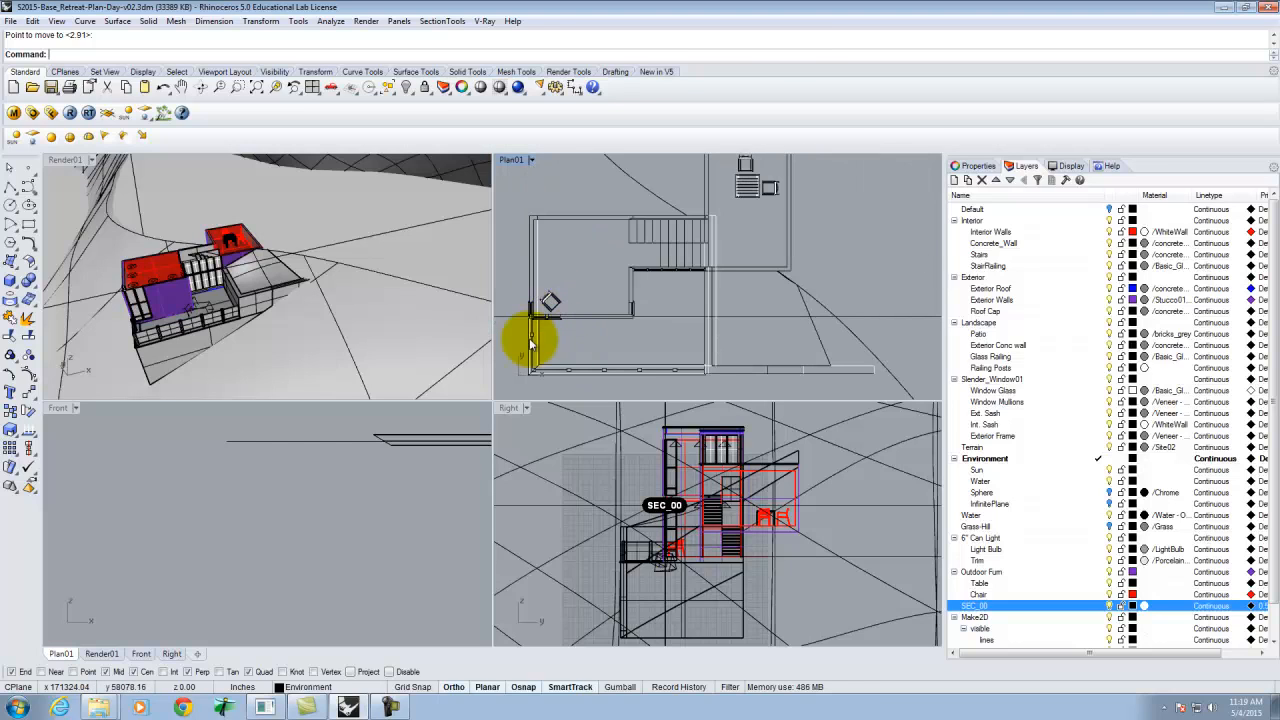
scroll(720, 330, up, 6)
scroll(640, 300, down, 6)
Select the Make2D plan linework and start exporting the selection as an AutoCAD Drawing (*.dwg).
drag(753, 214, 564, 349)
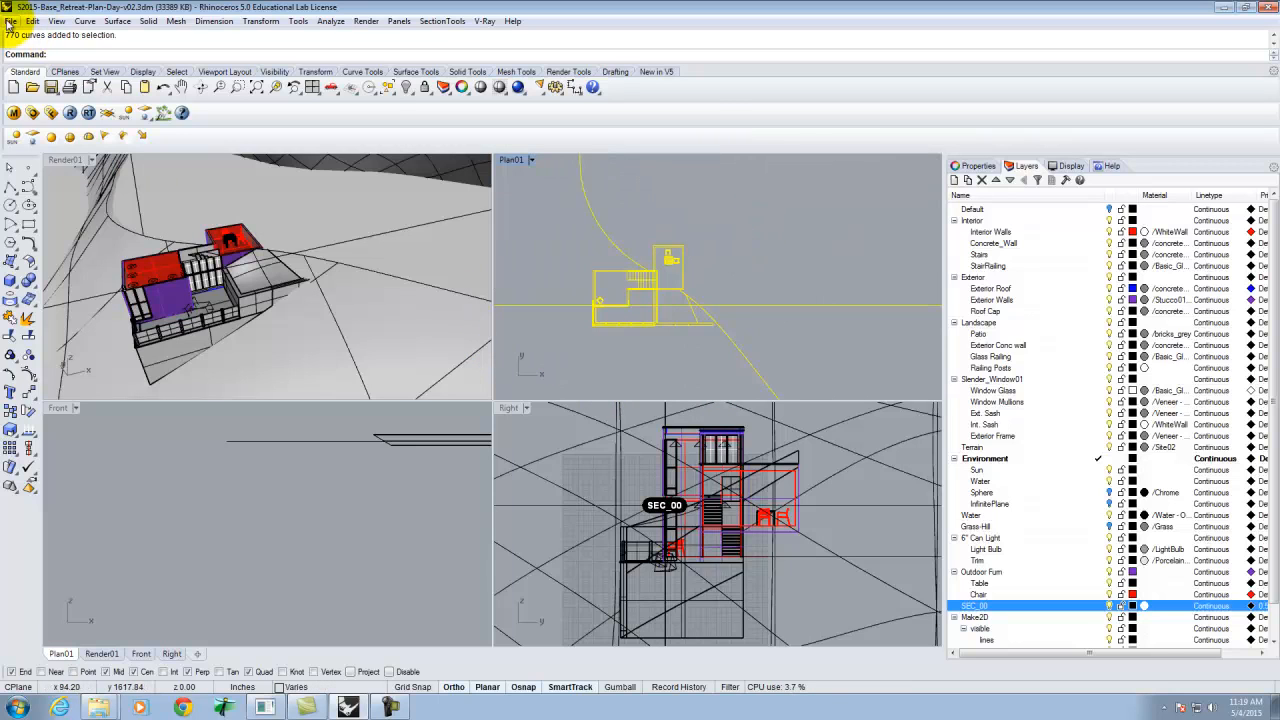
click(9, 21)
click(55, 196)
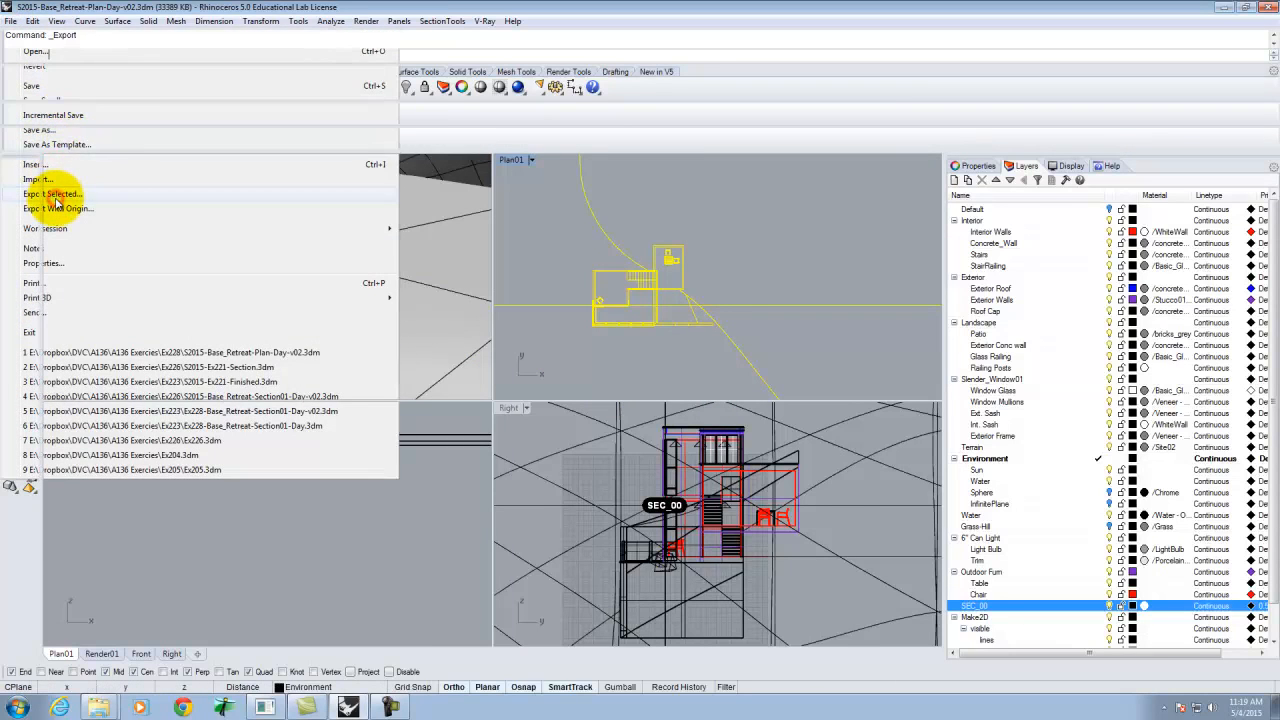
click(557, 462)
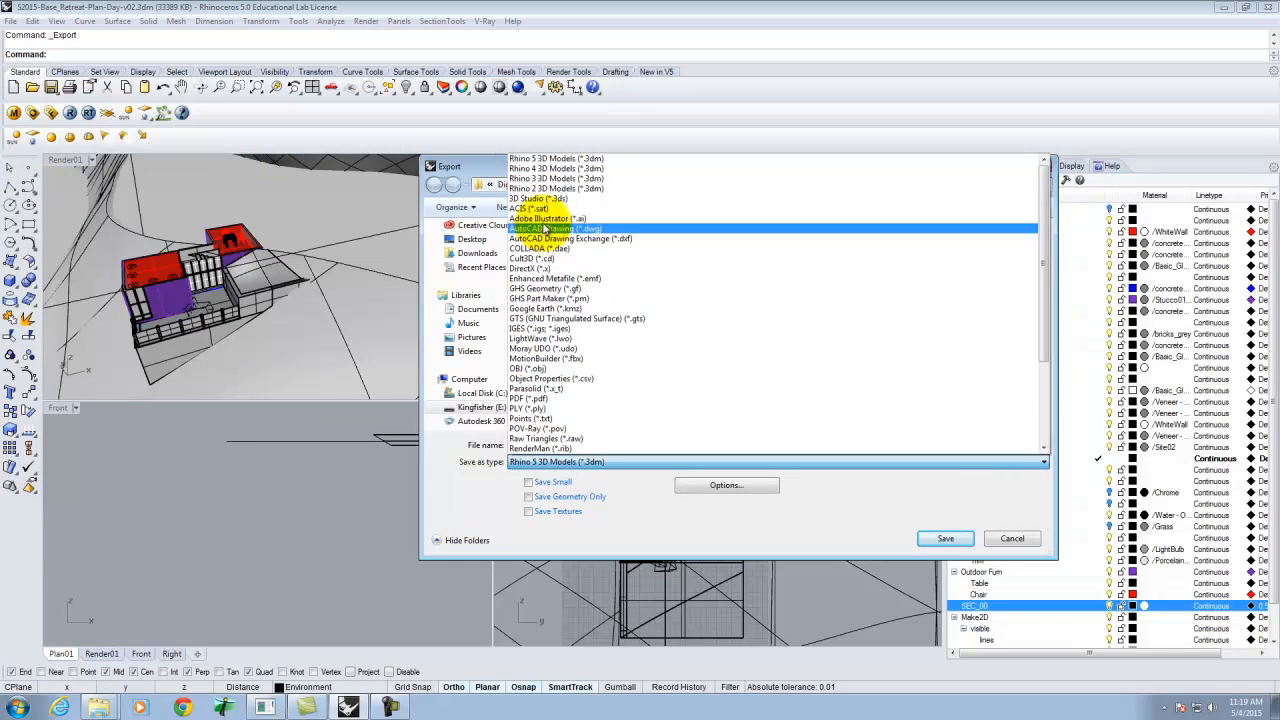
click(548, 228)
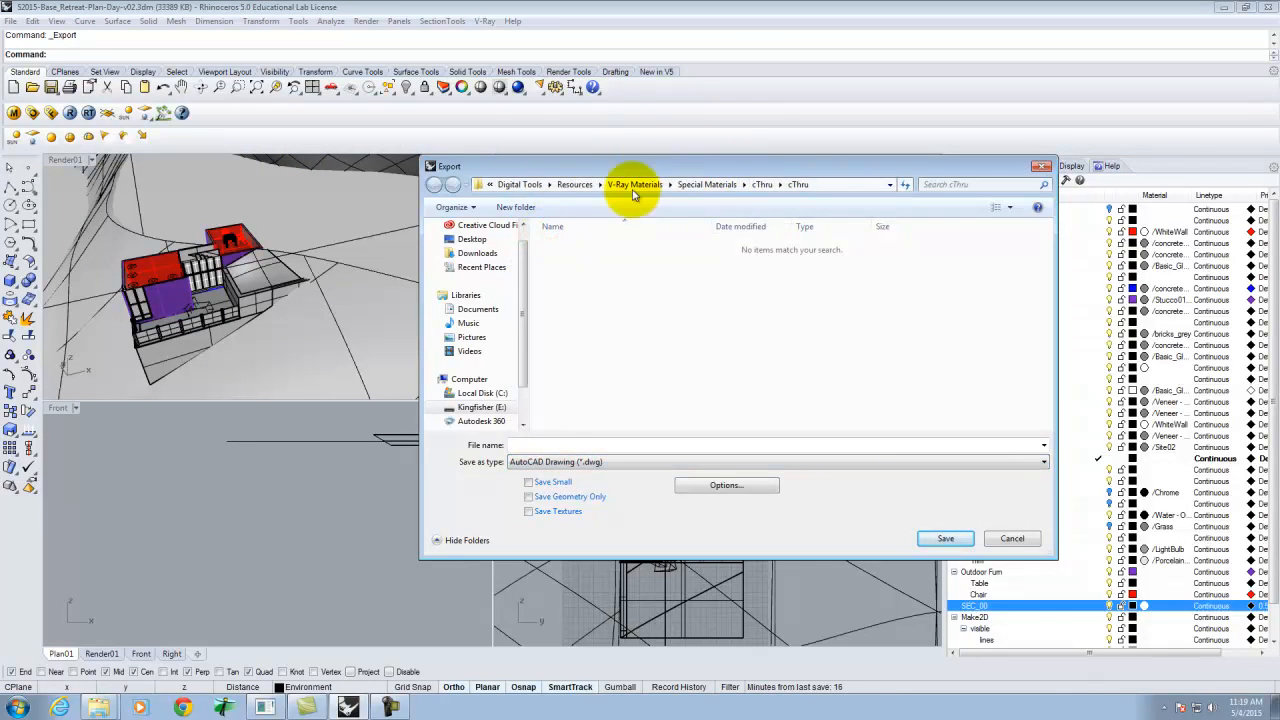
Save the export as Plan01_Lines in the A136 Exercies\Ex228 folder using the Default export scheme.
click(475, 407)
click(578, 302)
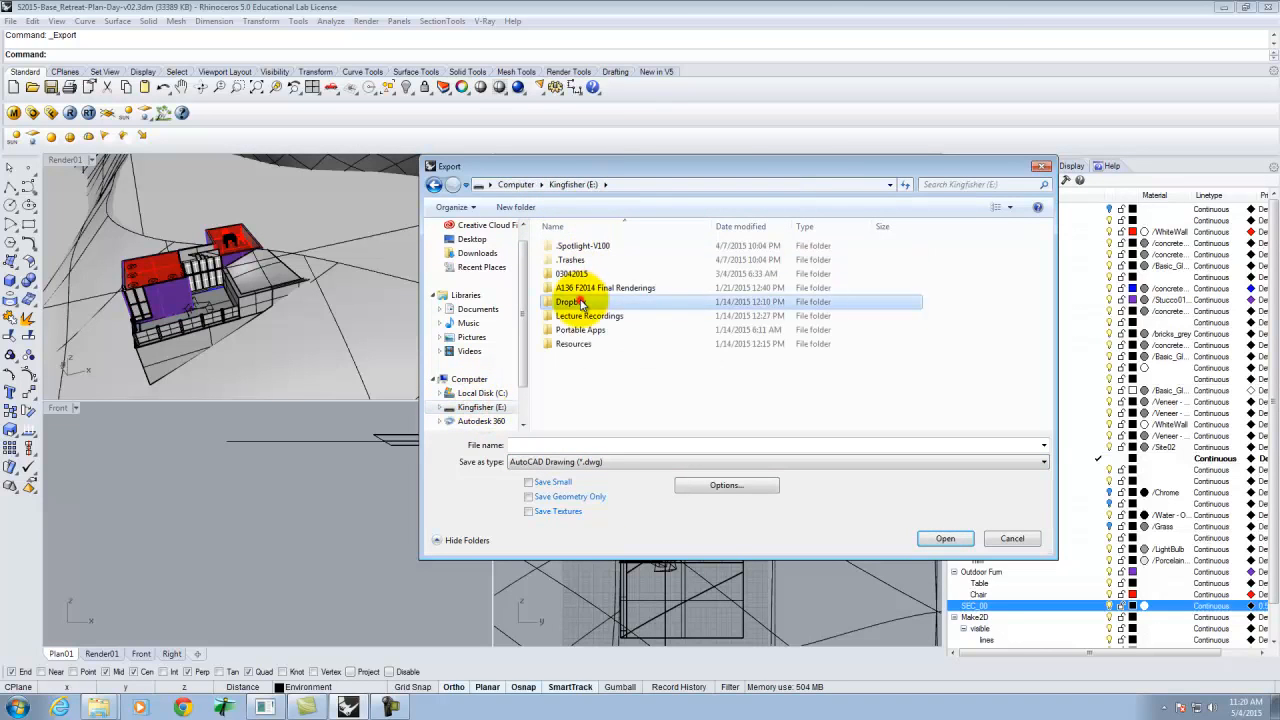
double_click(578, 302)
double_click(555, 252)
double_click(568, 260)
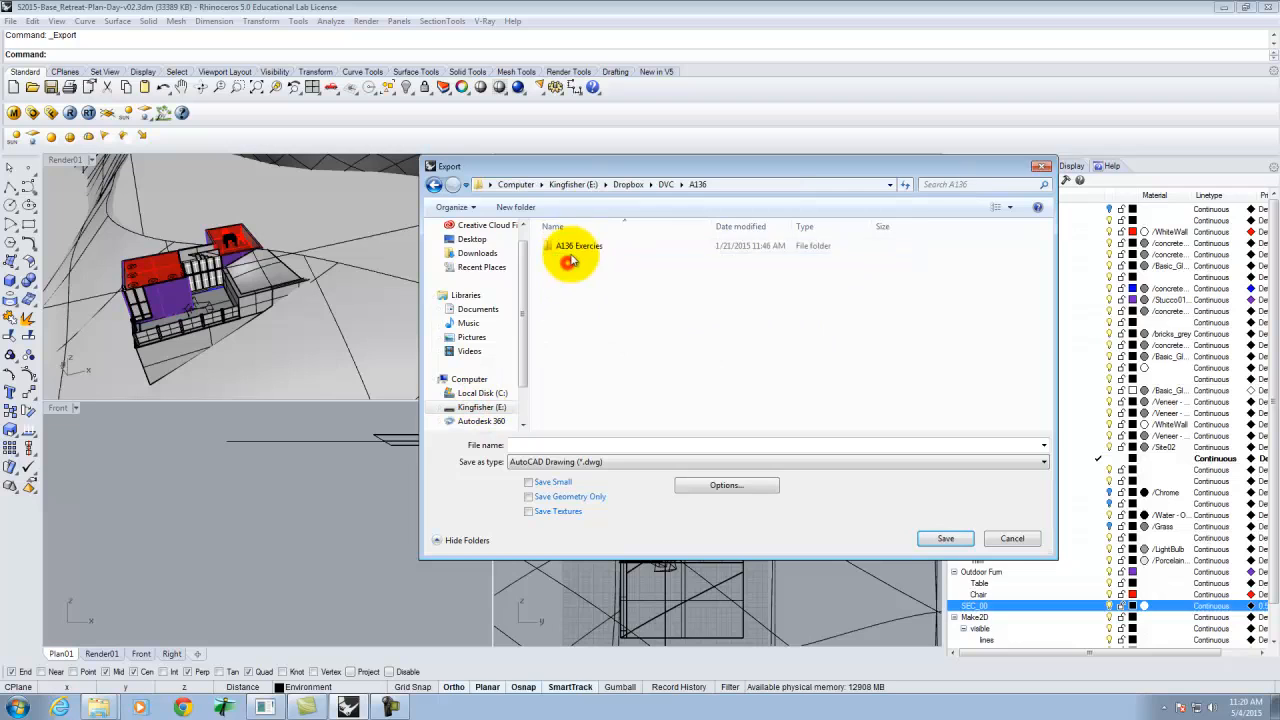
scroll(591, 391, down, 3)
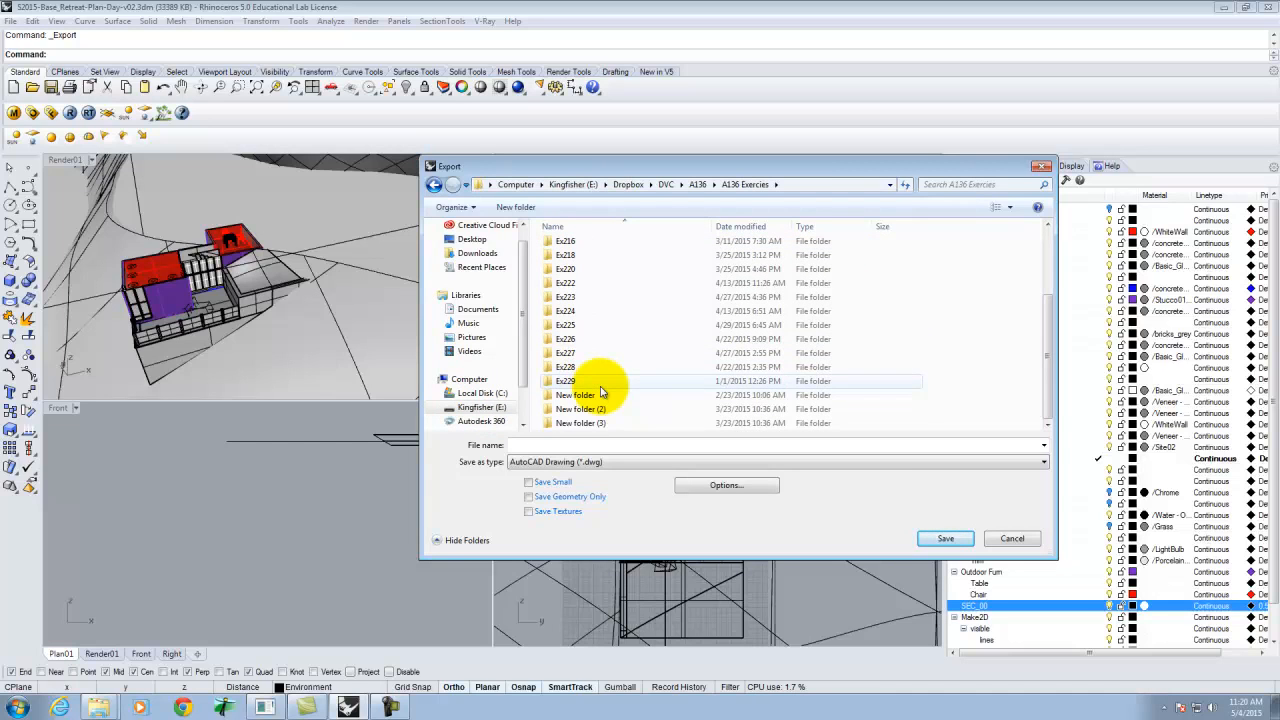
double_click(568, 366)
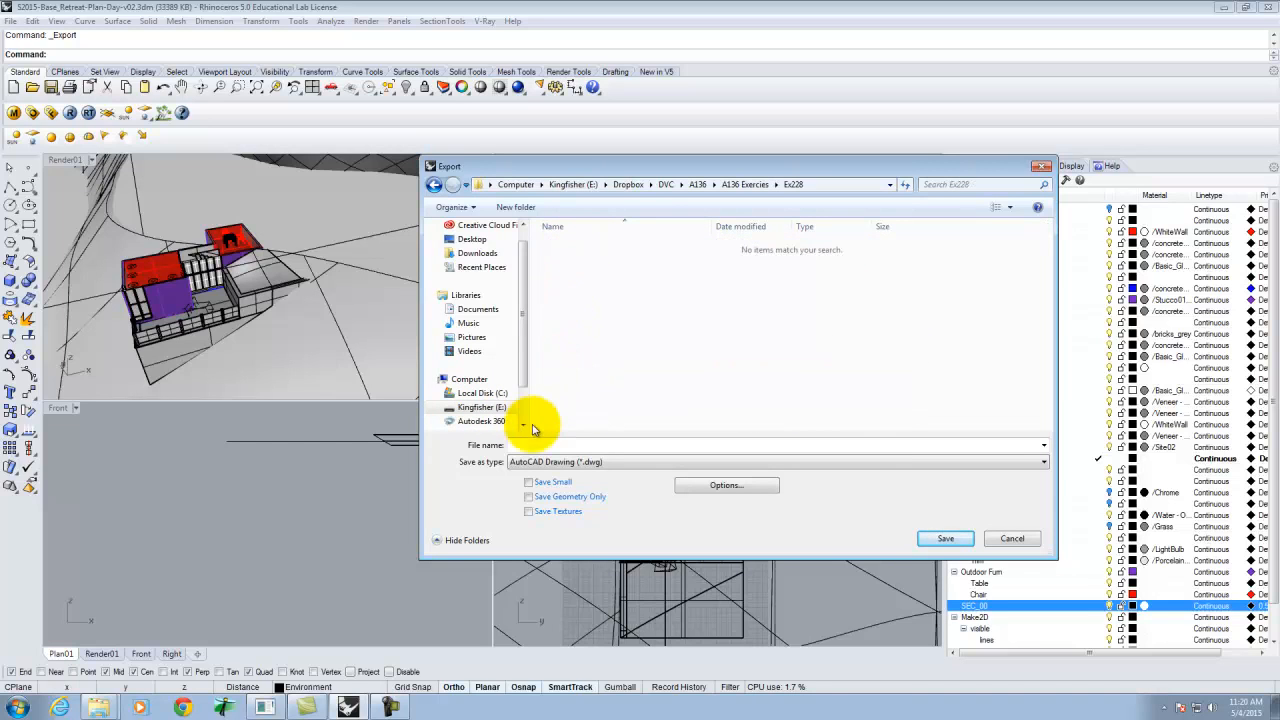
click(534, 442)
text(pl)
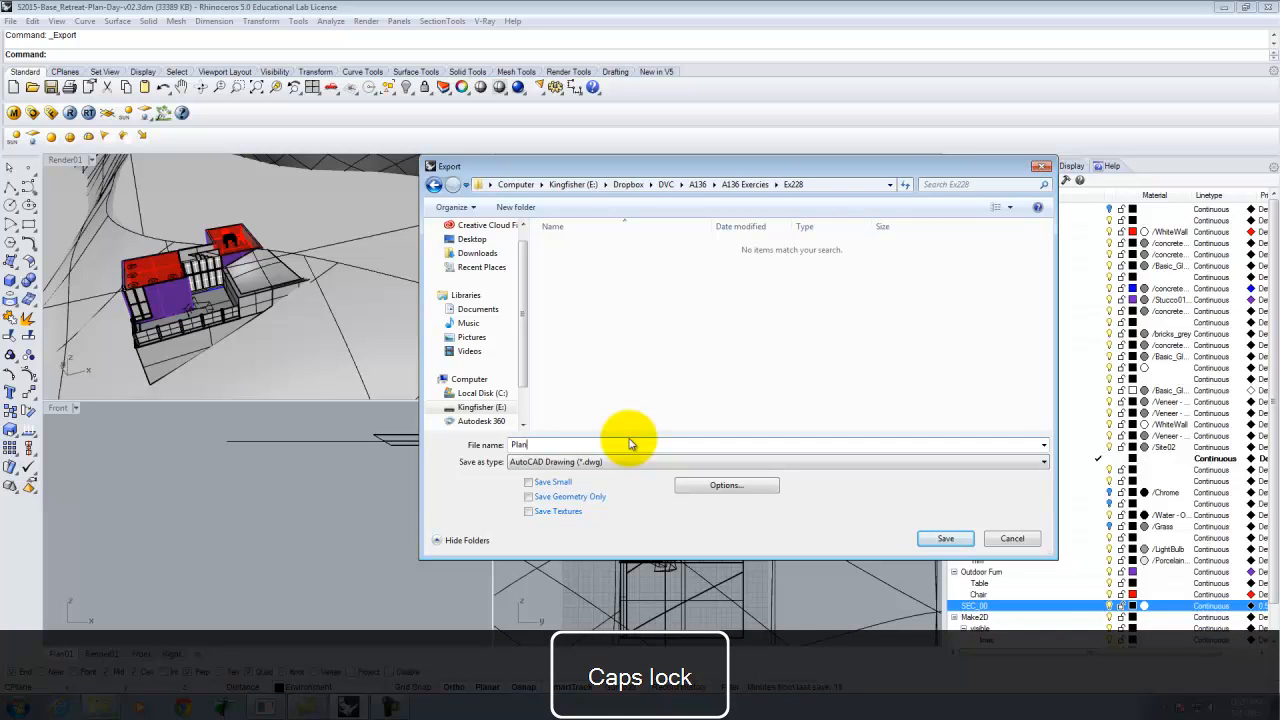
text(an01_Lines)
click(945, 539)
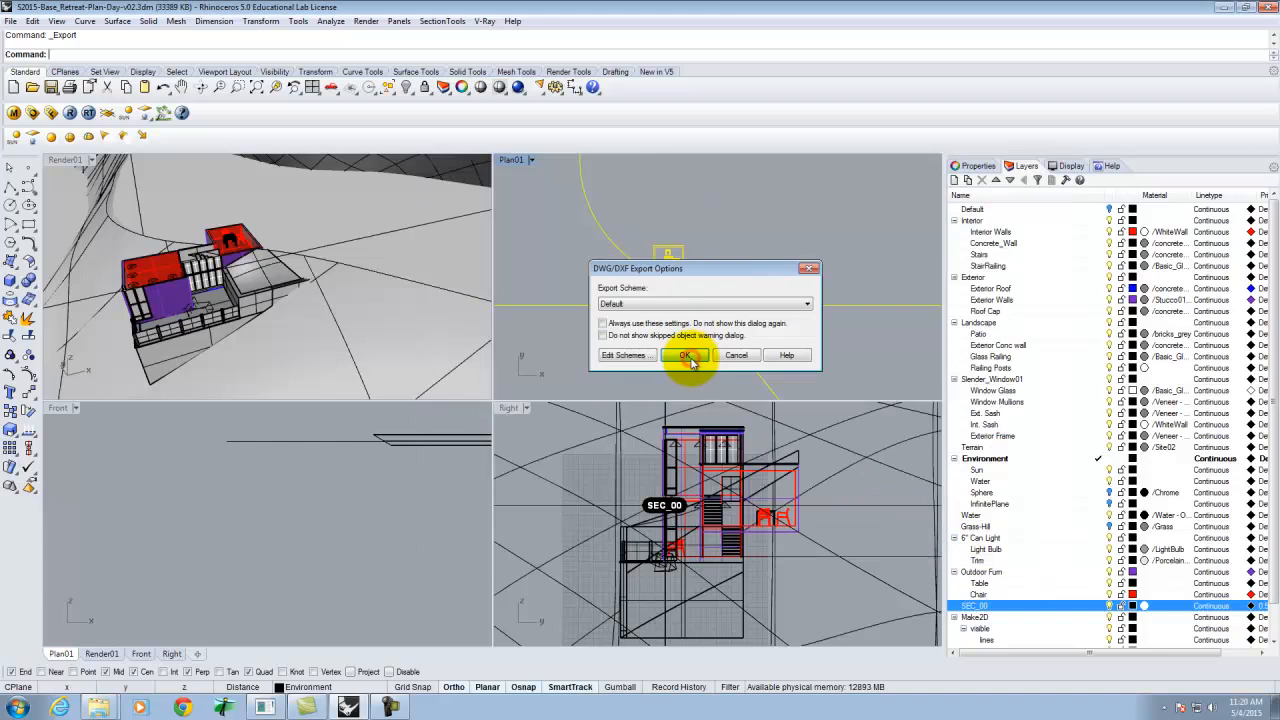
click(689, 360)
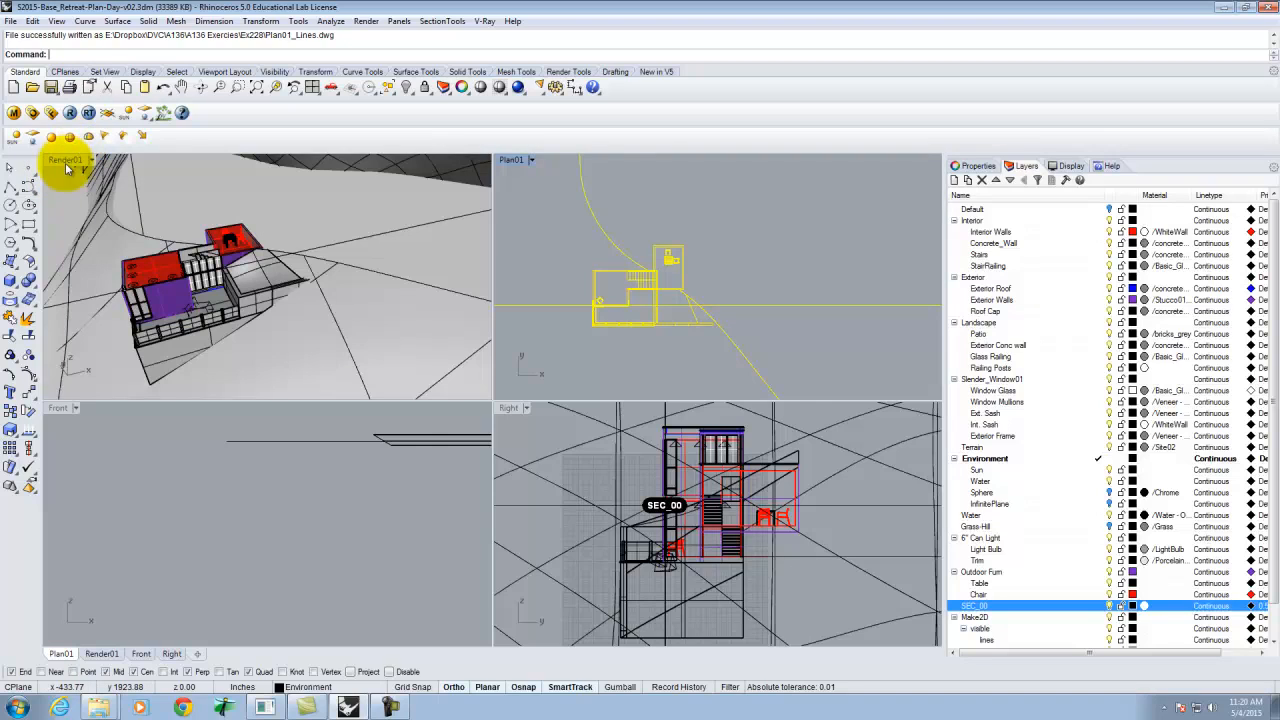
Set the active viewport to the Plan01 named view.
click(531, 159)
mouse_move(635, 388)
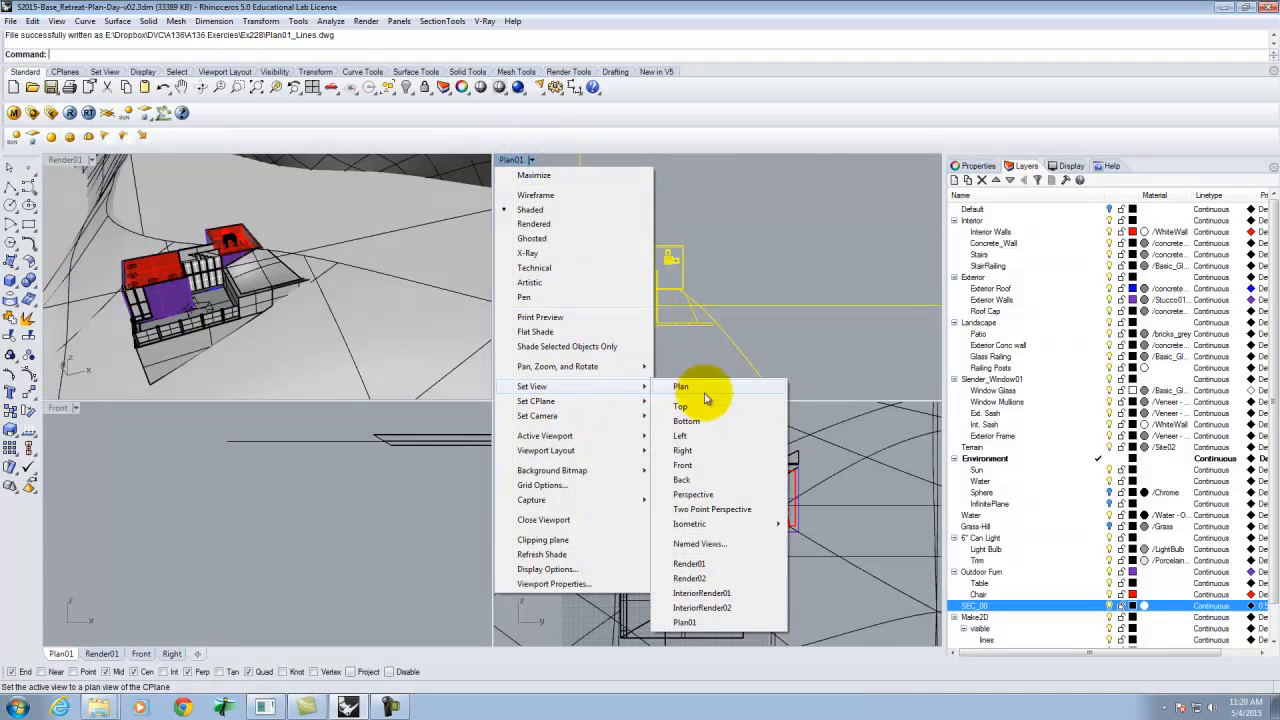
click(698, 625)
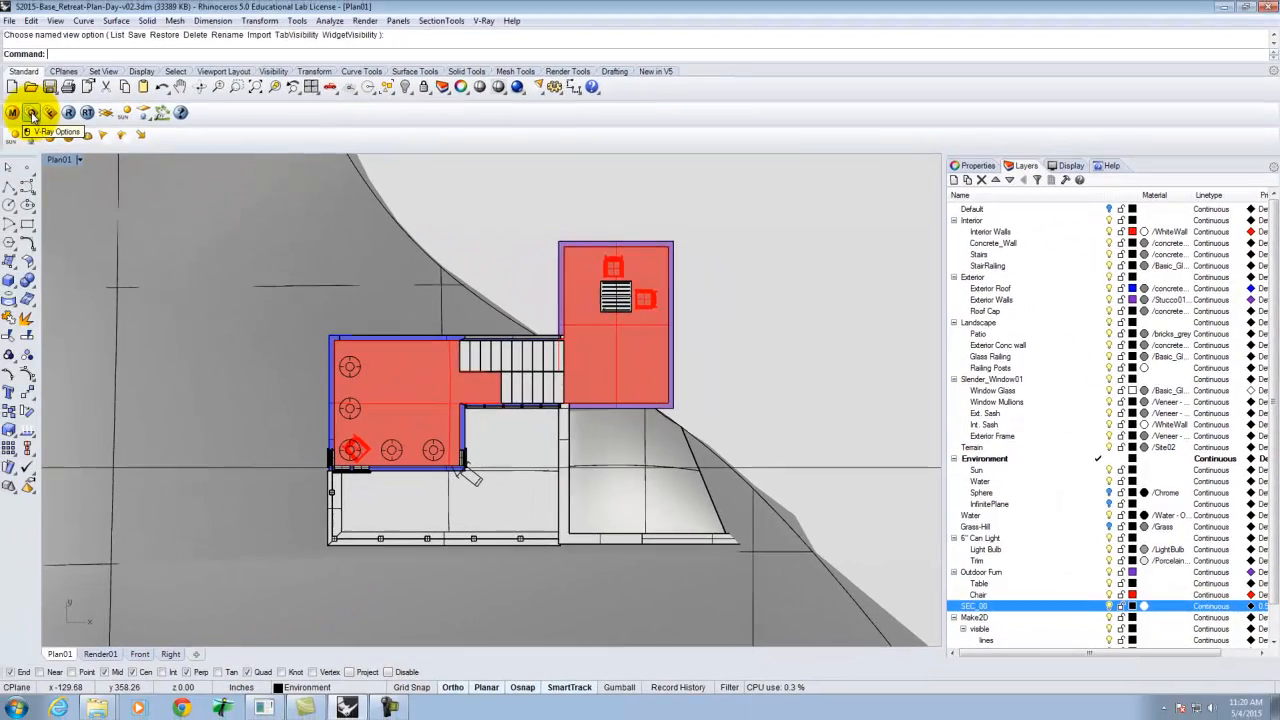
In the V-Ray options' global switches, enable Override materials and set the override colour to White.
click(33, 113)
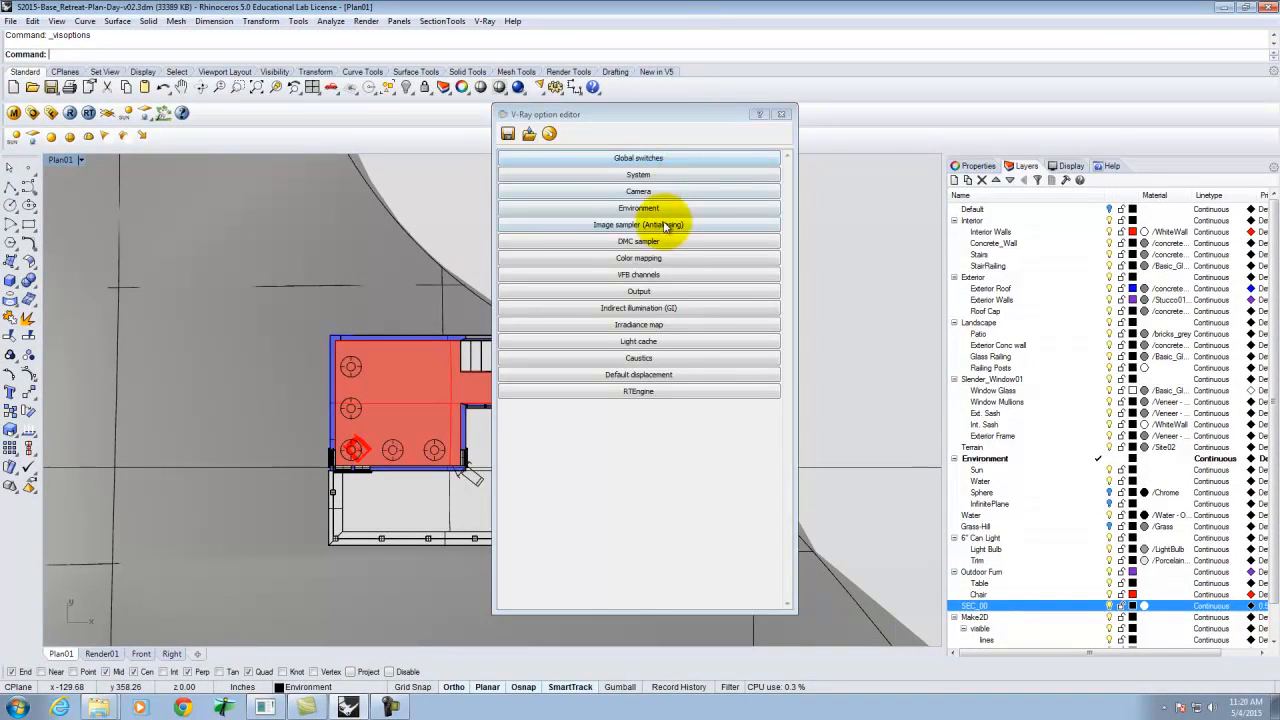
click(650, 158)
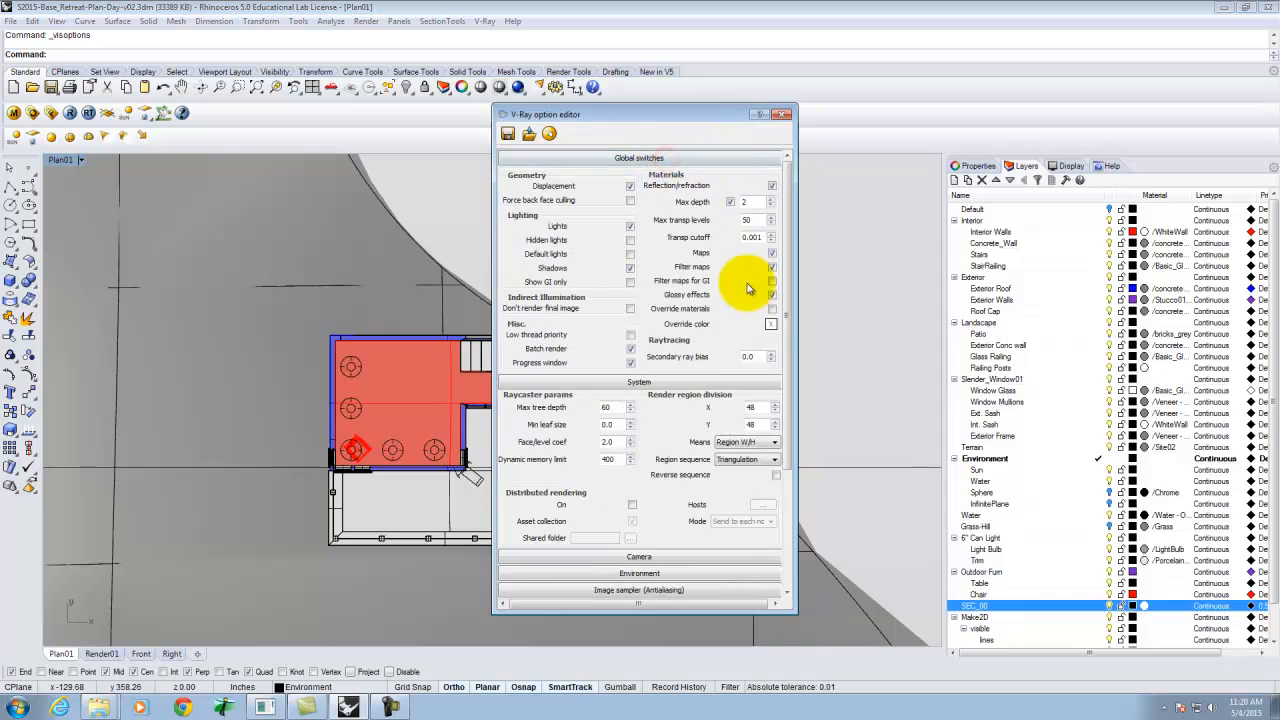
click(771, 308)
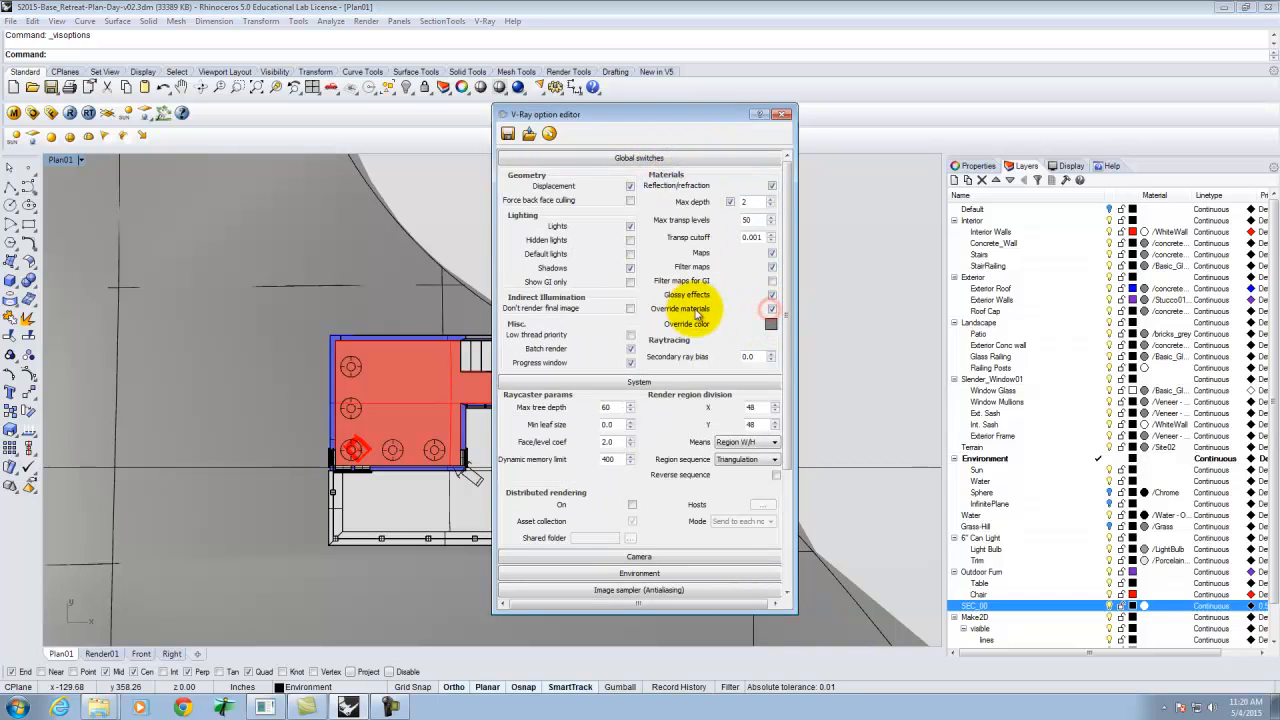
click(771, 330)
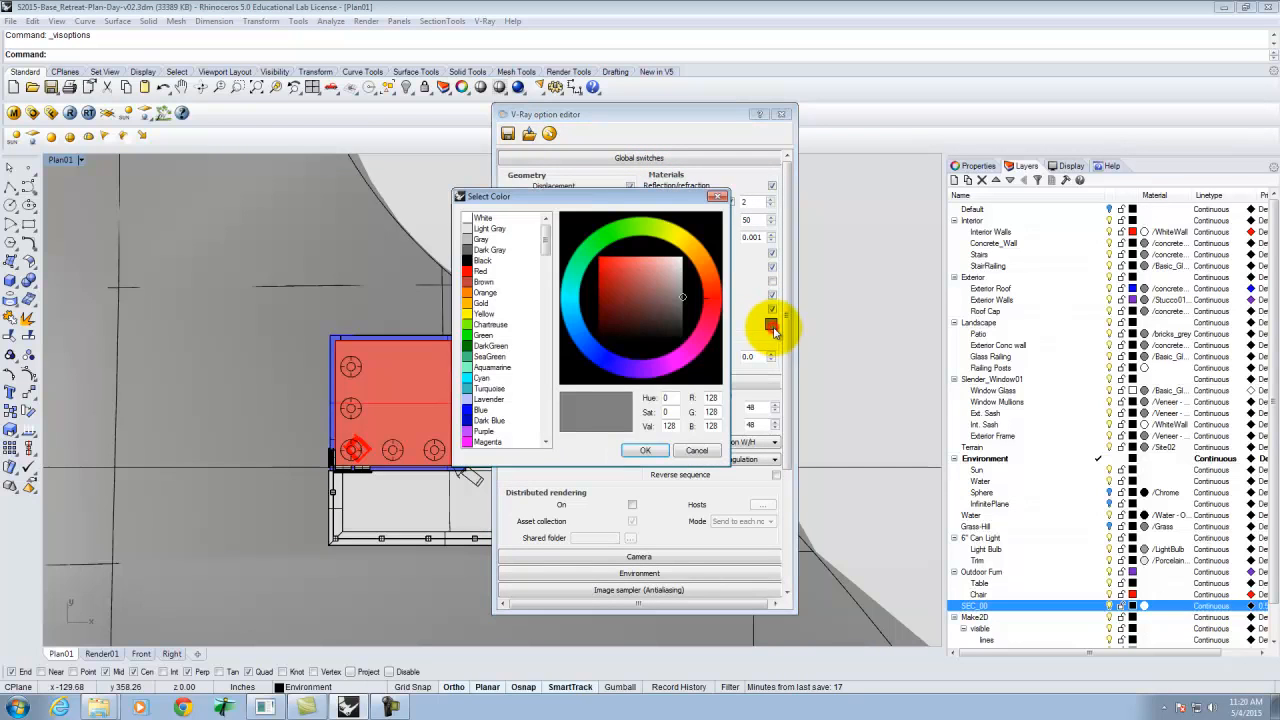
click(480, 217)
click(665, 452)
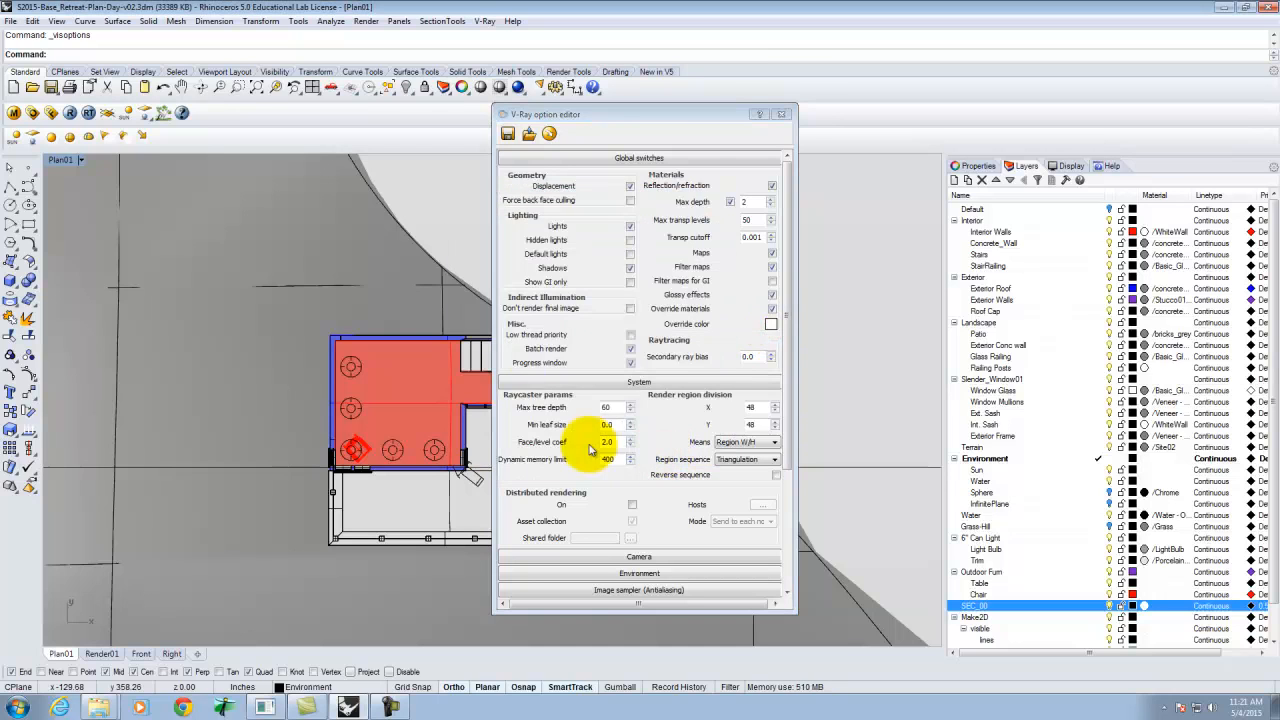
click(783, 115)
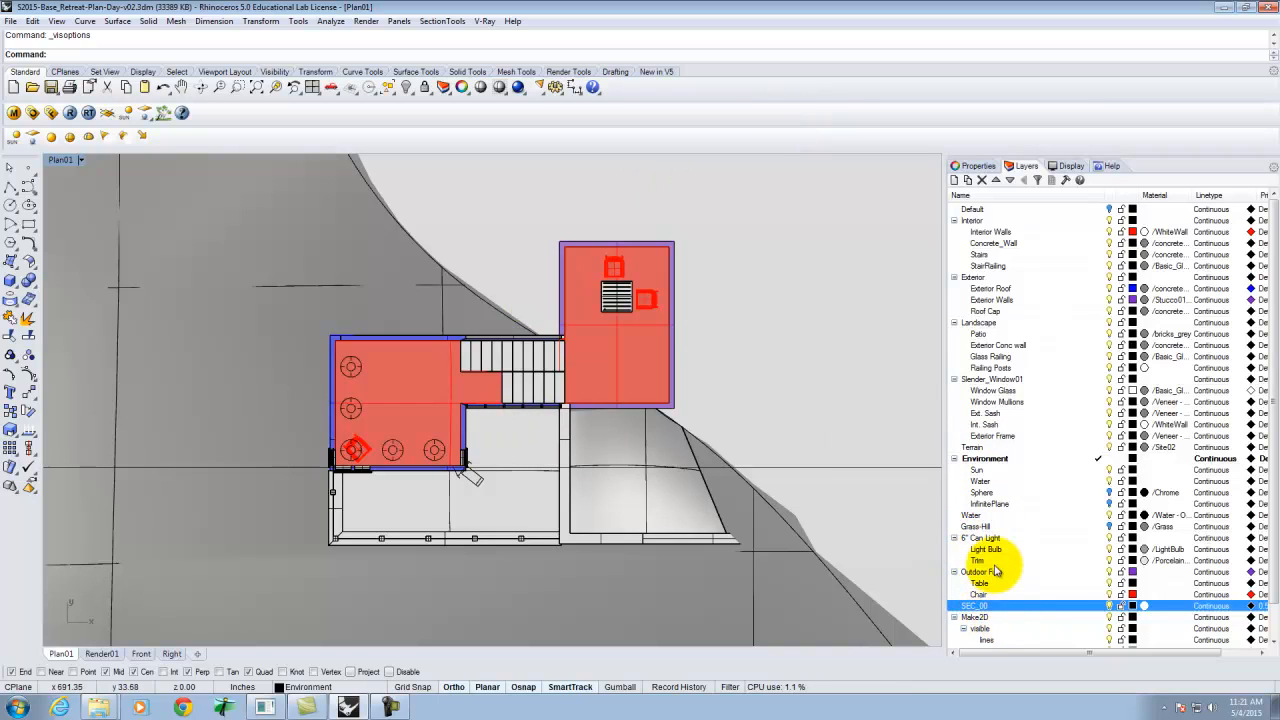
Open the V-Ray options and load the Clay_Render.visopt preset from Kingfisher (E:)\Resources\Digital Tools\Resources\V-Ray VisOpt Settings.
click(1110, 471)
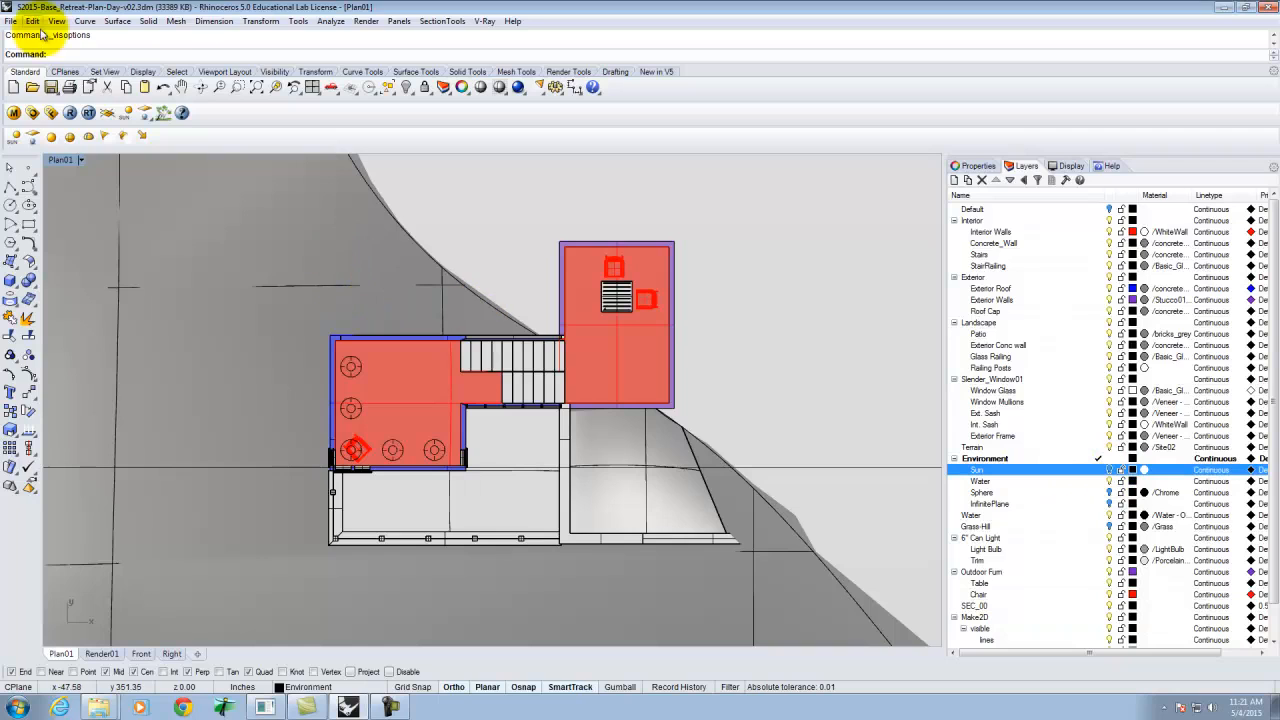
click(33, 114)
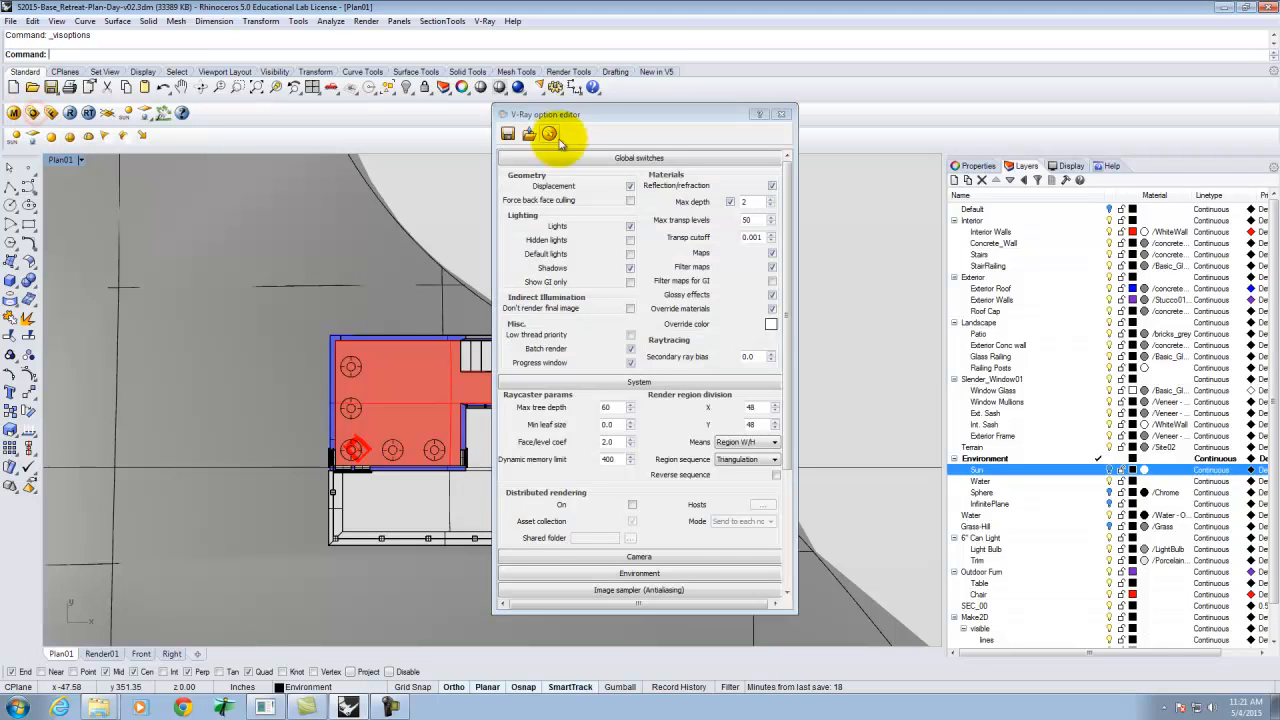
click(635, 160)
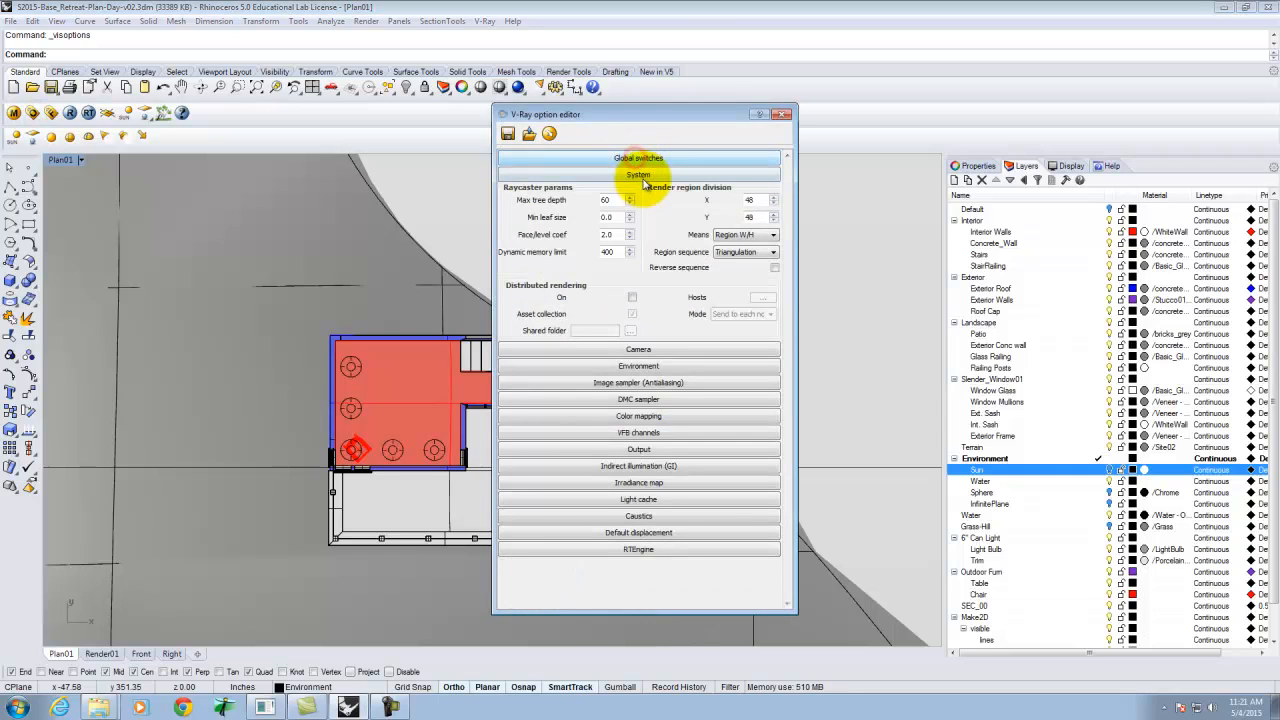
click(640, 177)
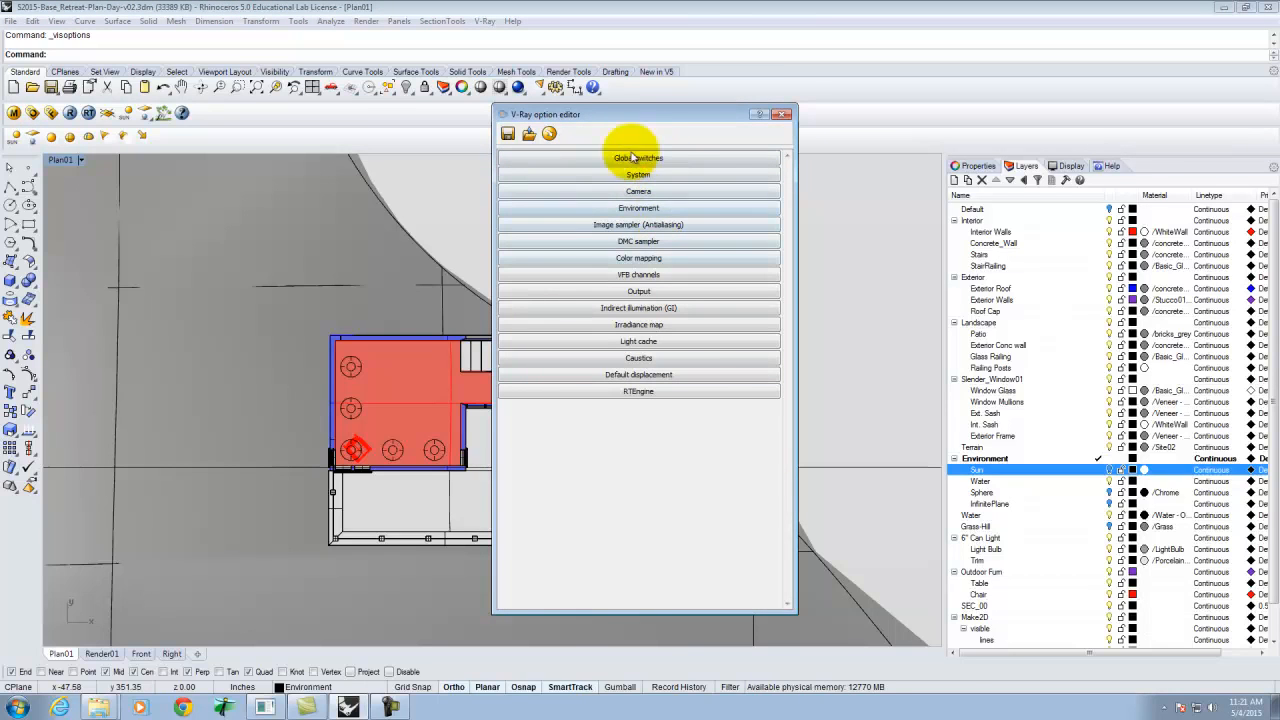
click(529, 135)
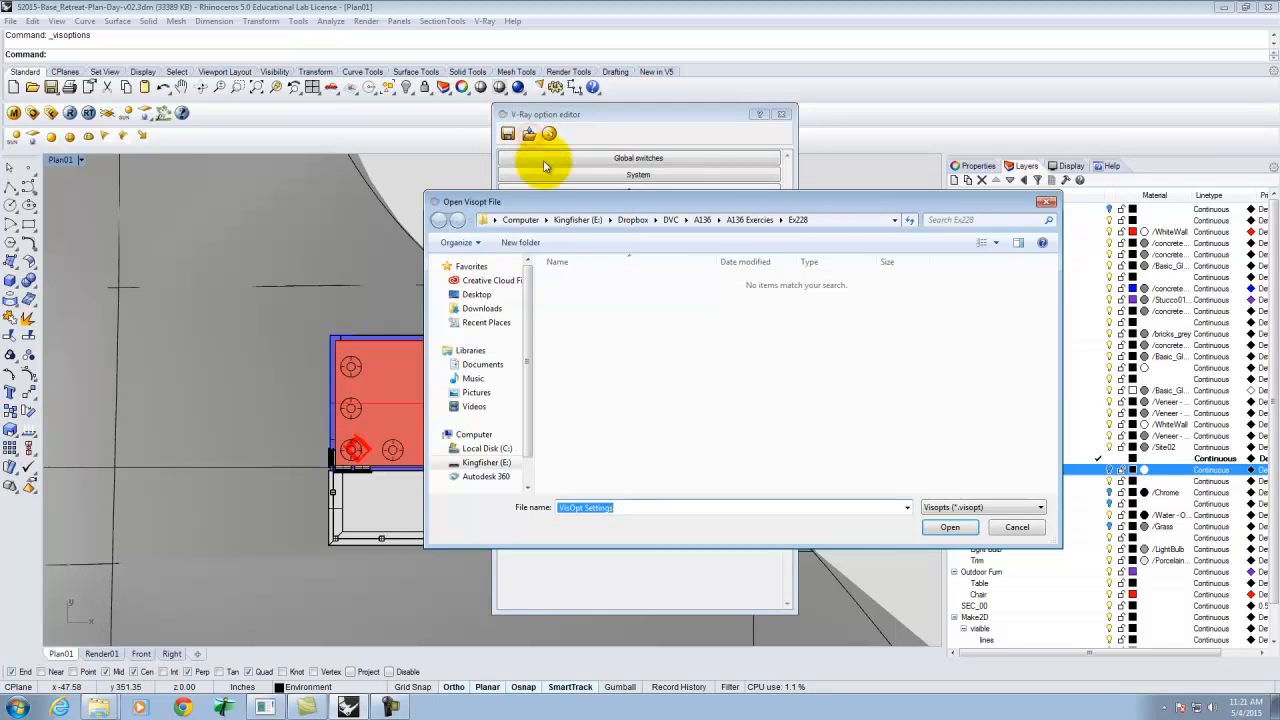
click(577, 221)
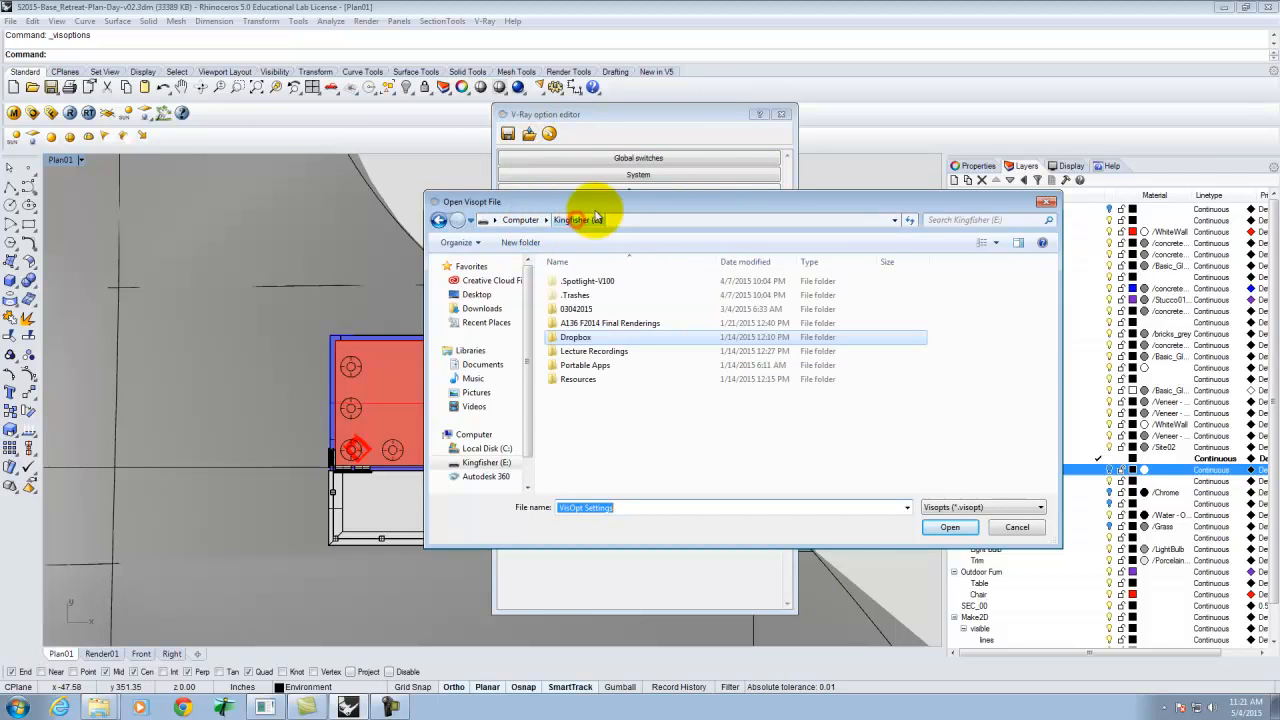
double_click(587, 338)
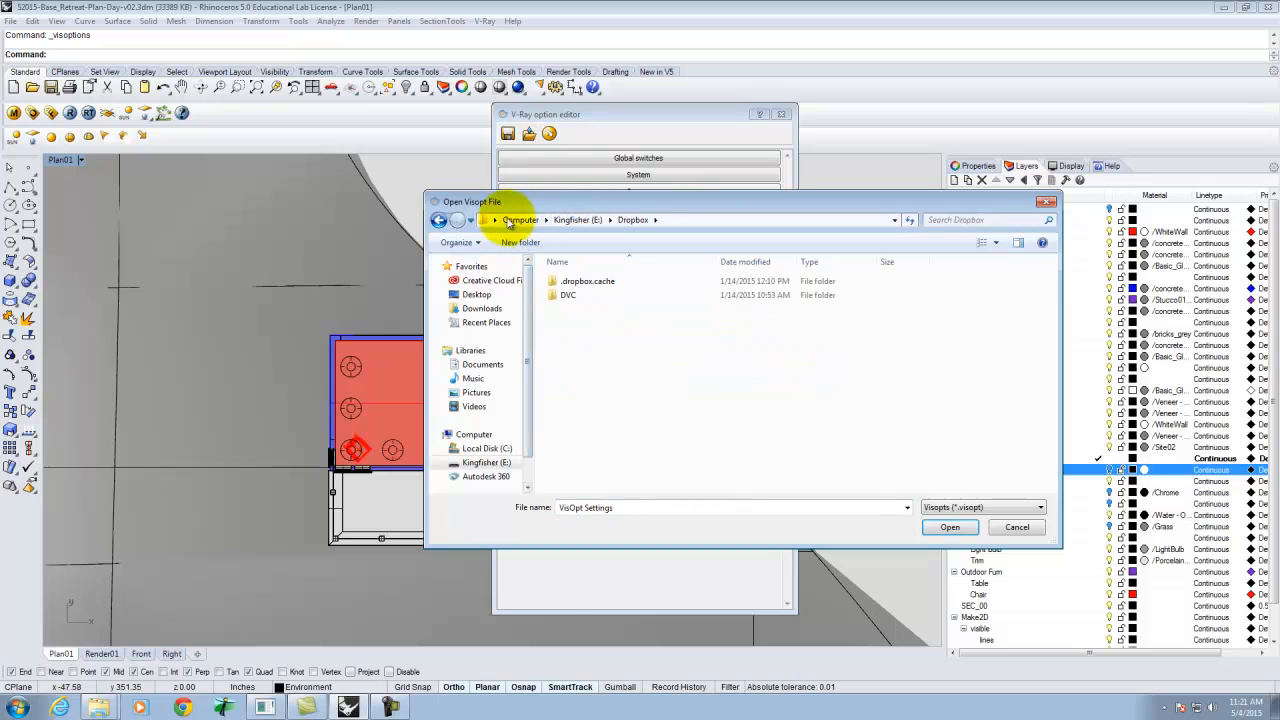
click(517, 220)
double_click(755, 348)
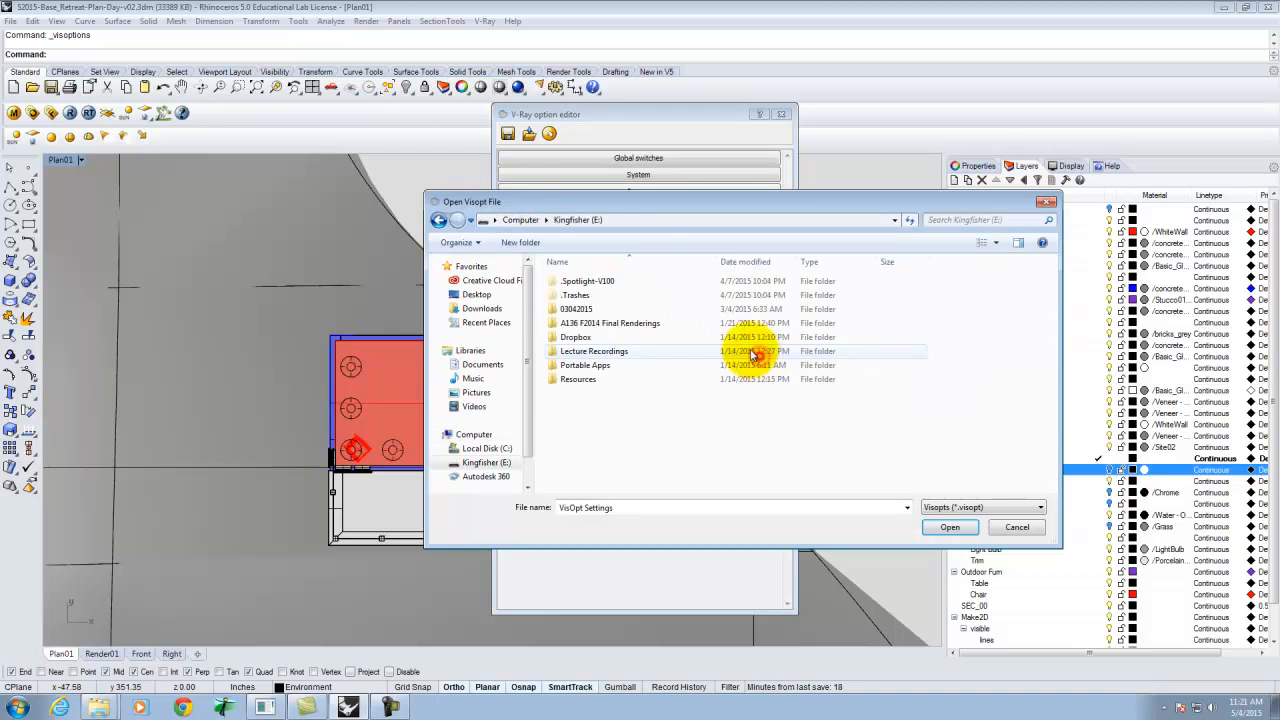
double_click(577, 380)
double_click(583, 323)
double_click(578, 282)
double_click(585, 351)
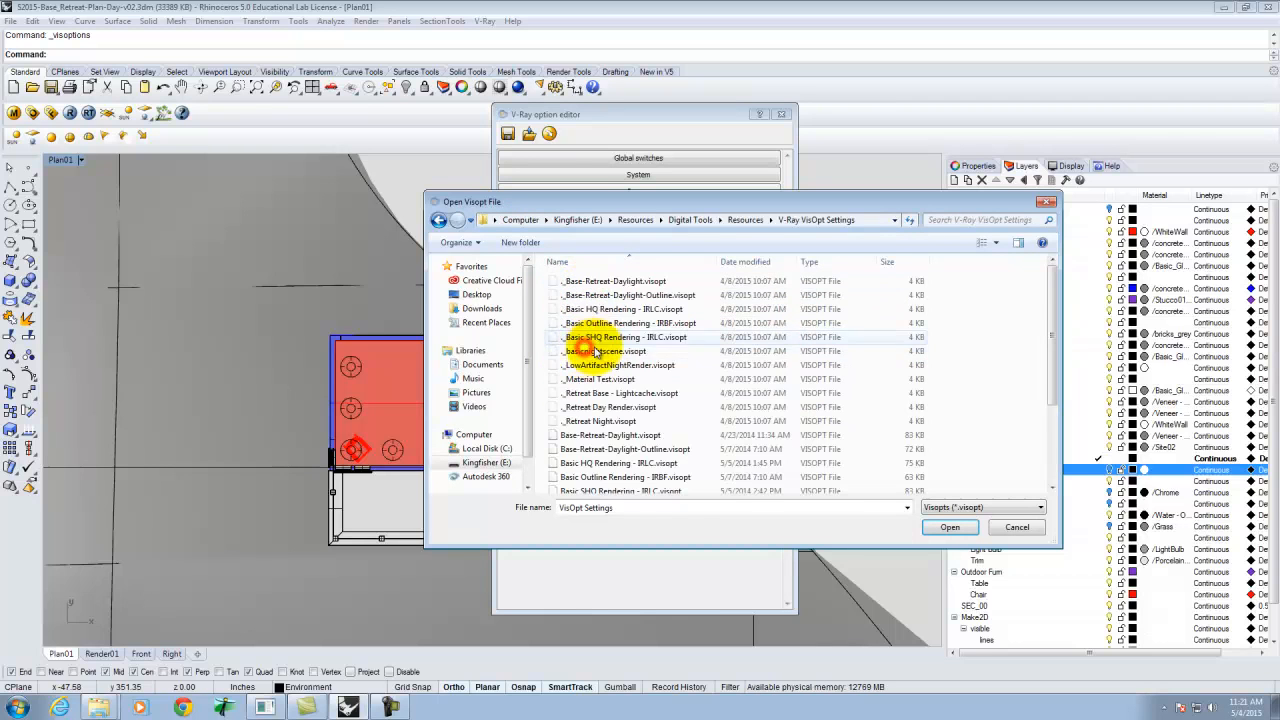
scroll(628, 468, down, 3)
click(594, 415)
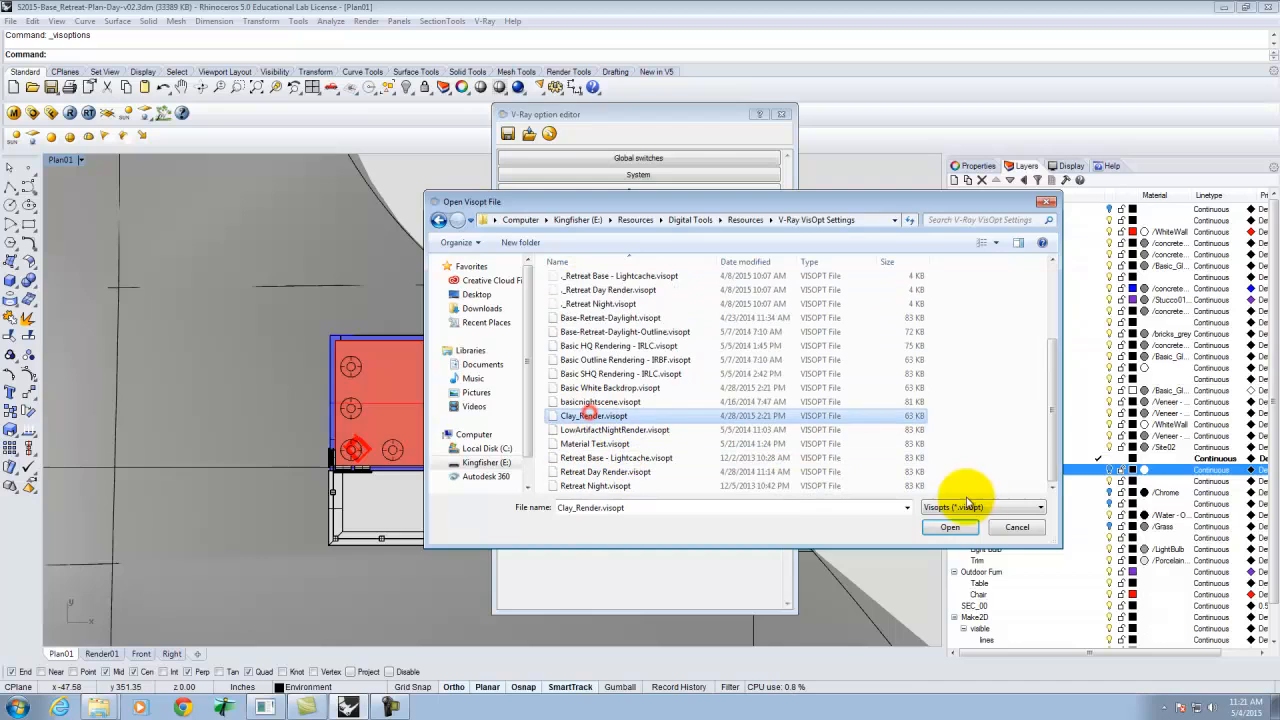
click(948, 528)
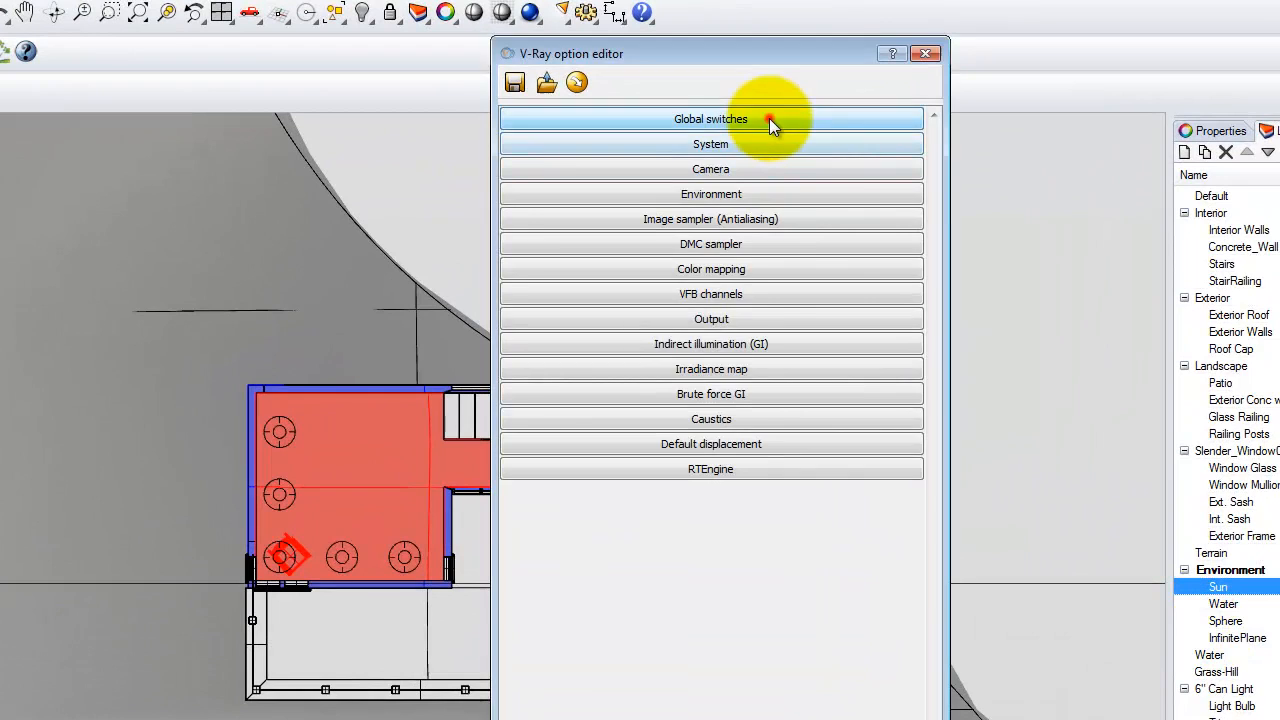
Under global switches, turn on Override materials with a White override colour, then close the V-Ray option editor.
click(769, 118)
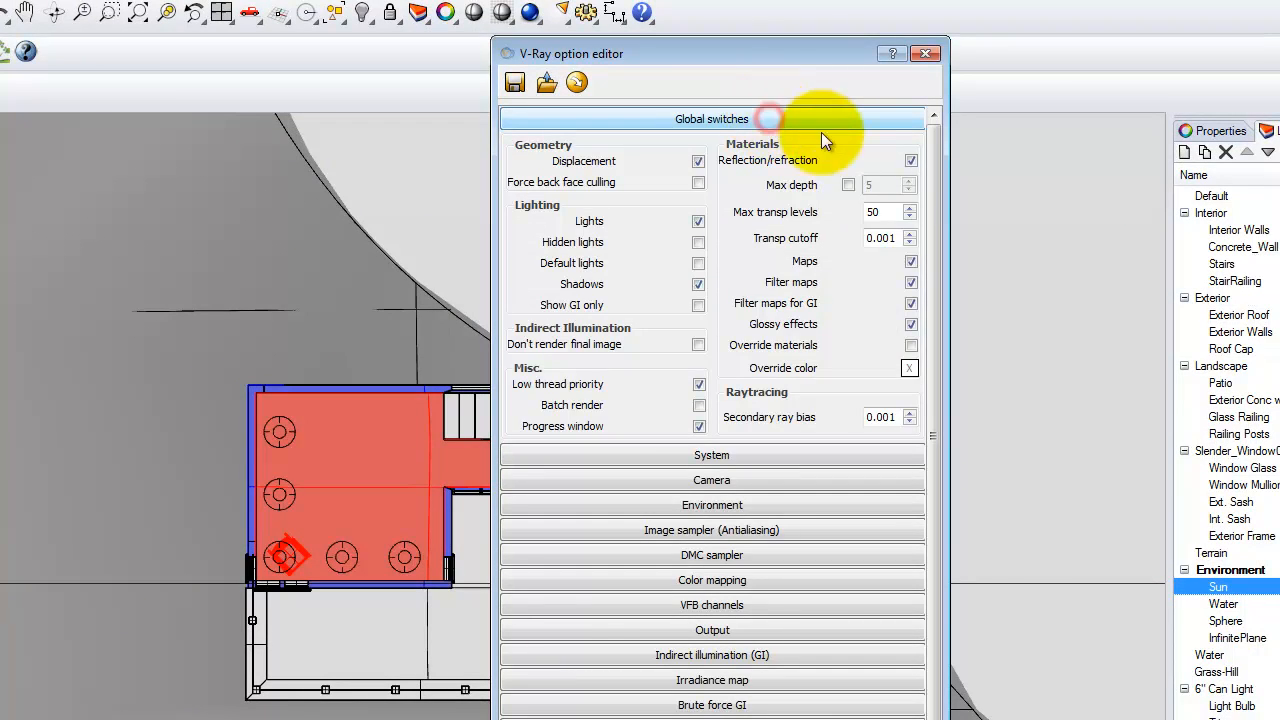
click(911, 345)
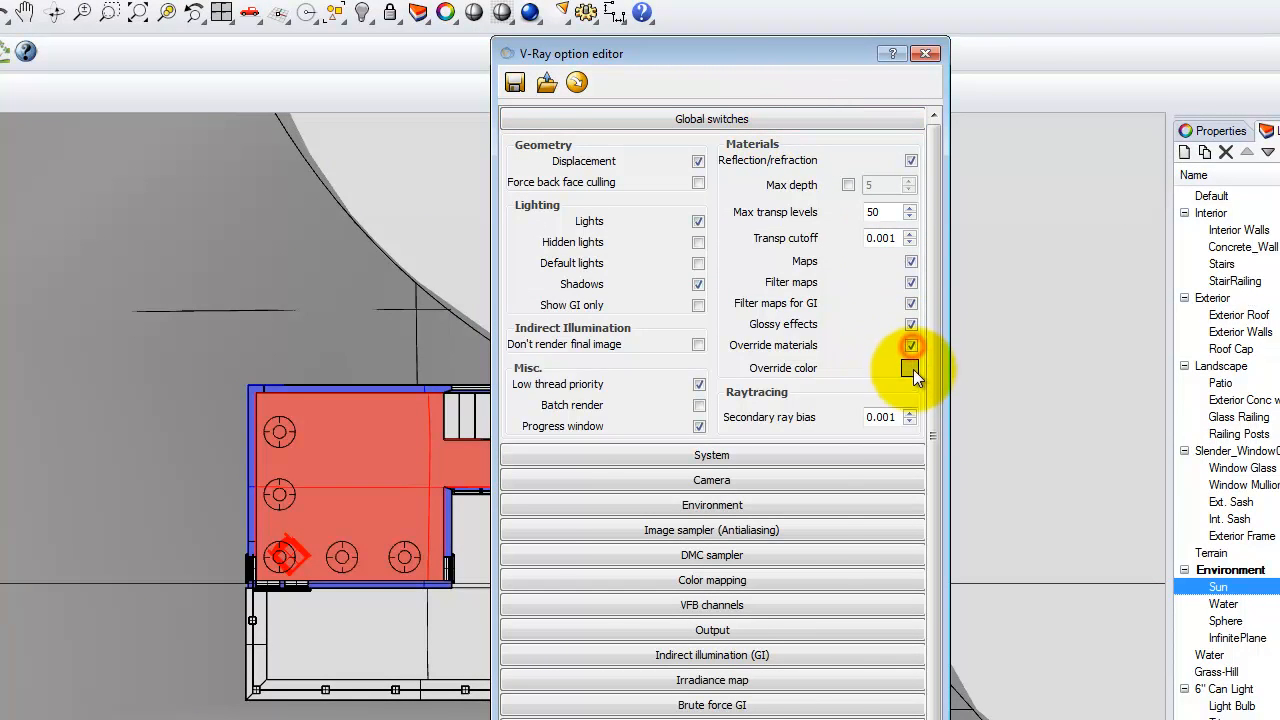
click(910, 368)
click(572, 244)
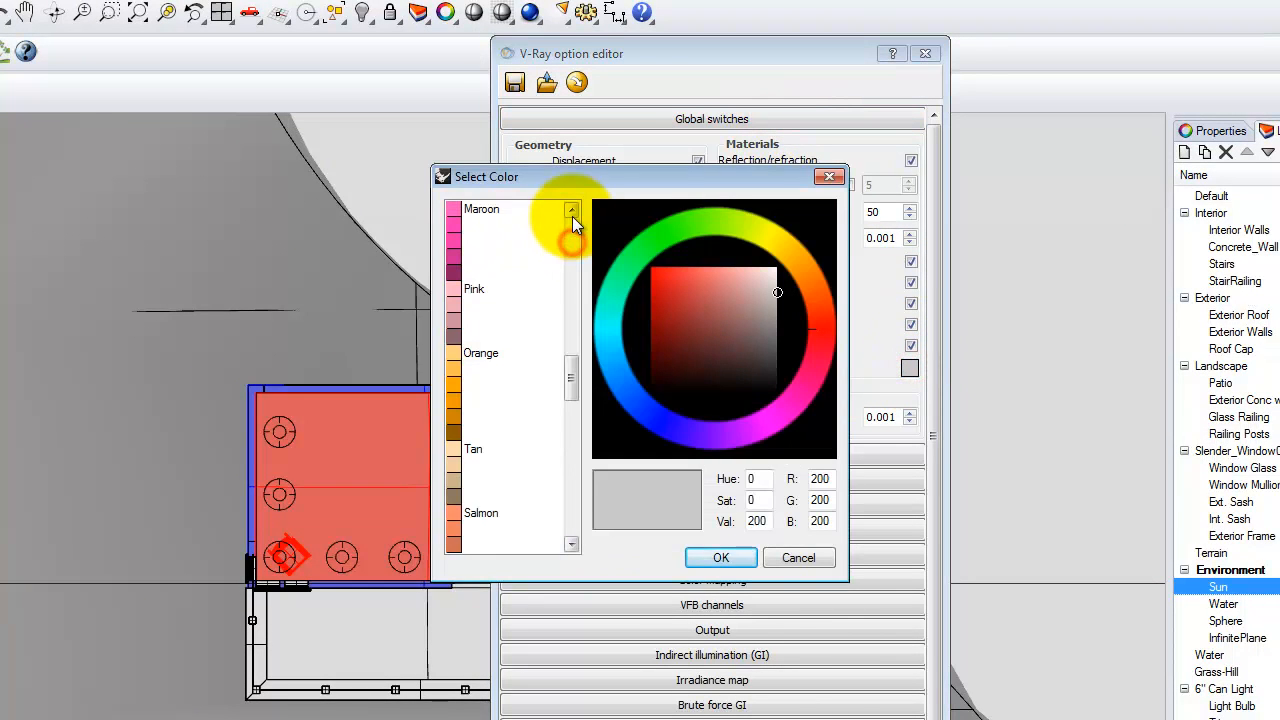
click(480, 209)
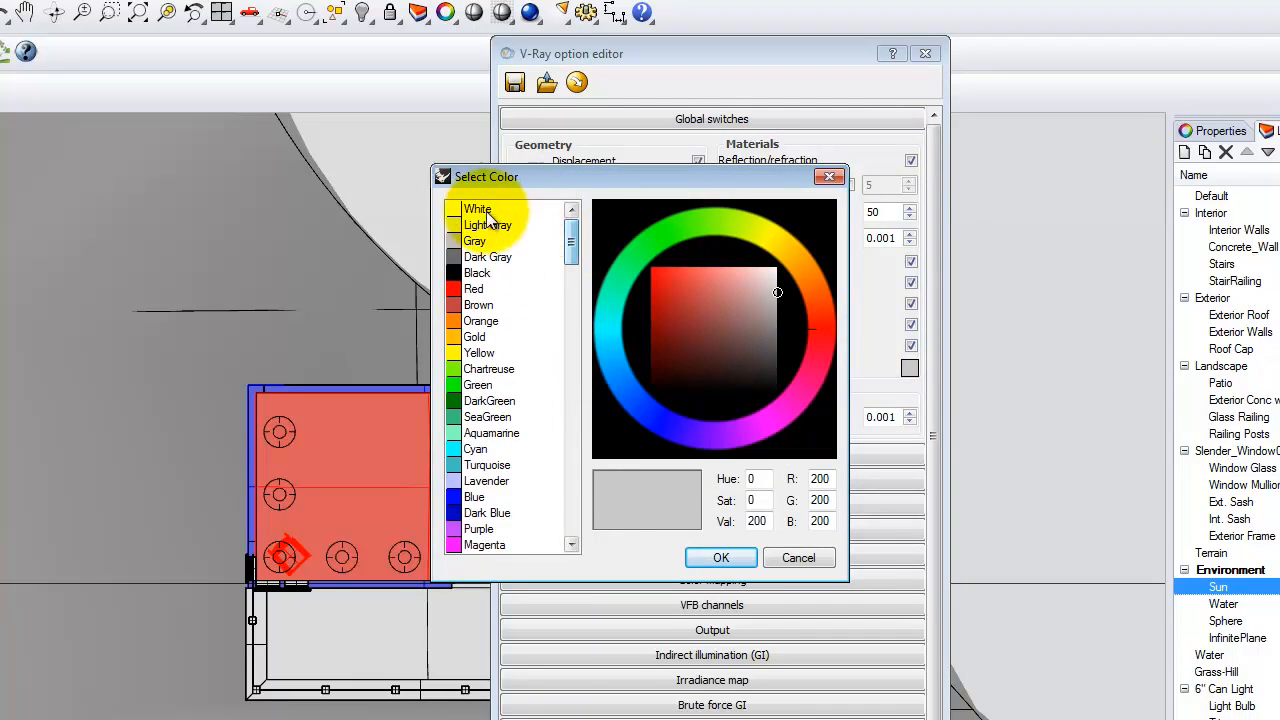
click(721, 557)
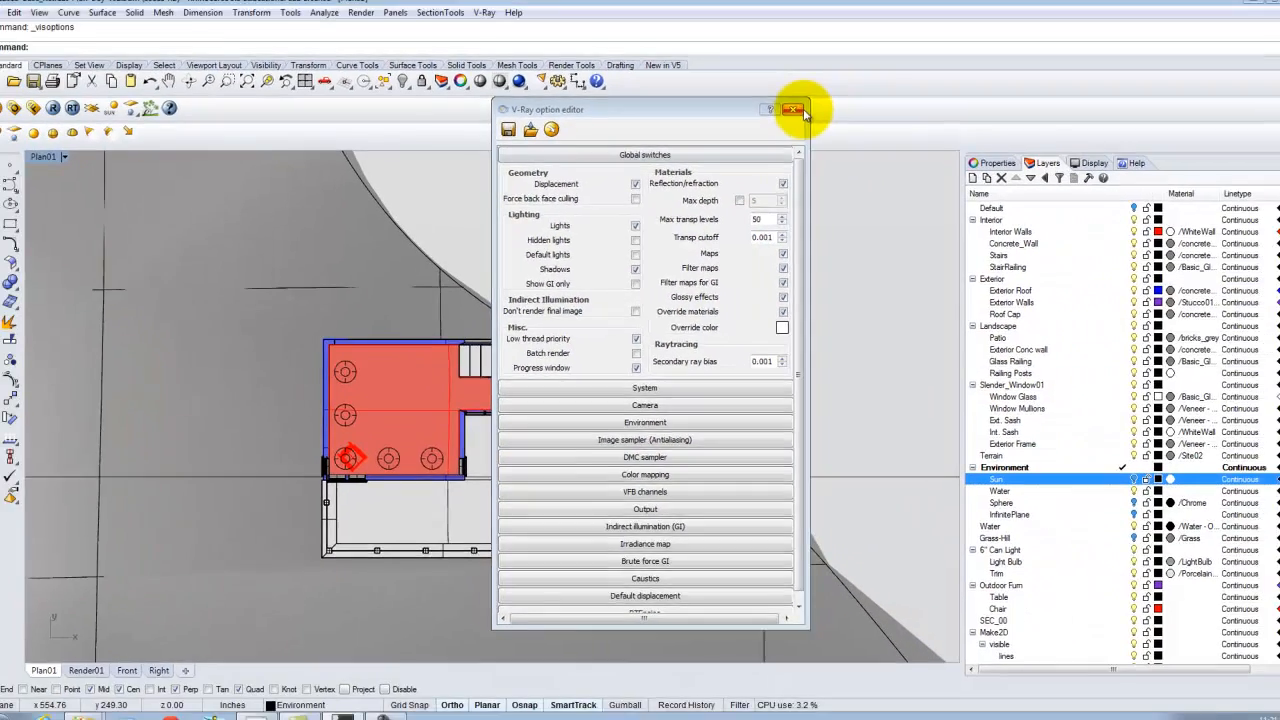
click(925, 53)
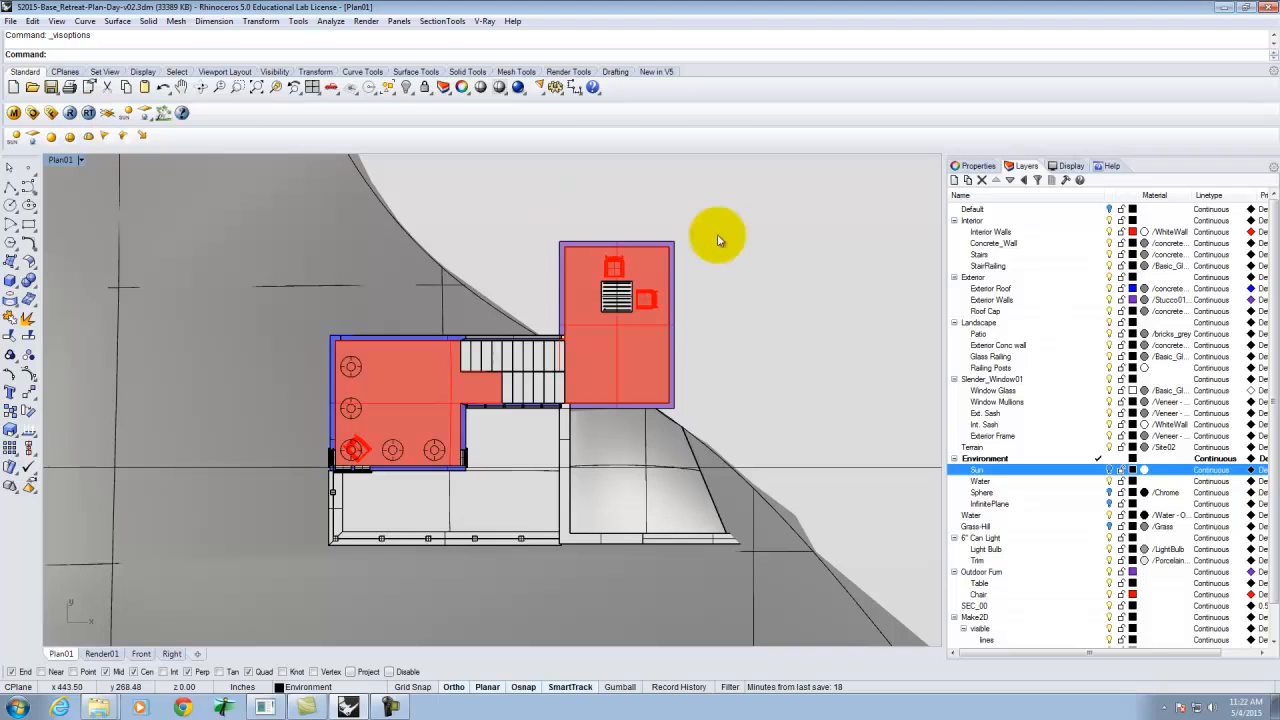
Switch to the four-viewport layout and show all hidden objects.
double_click(62, 160)
scroll(336, 471, down, 8)
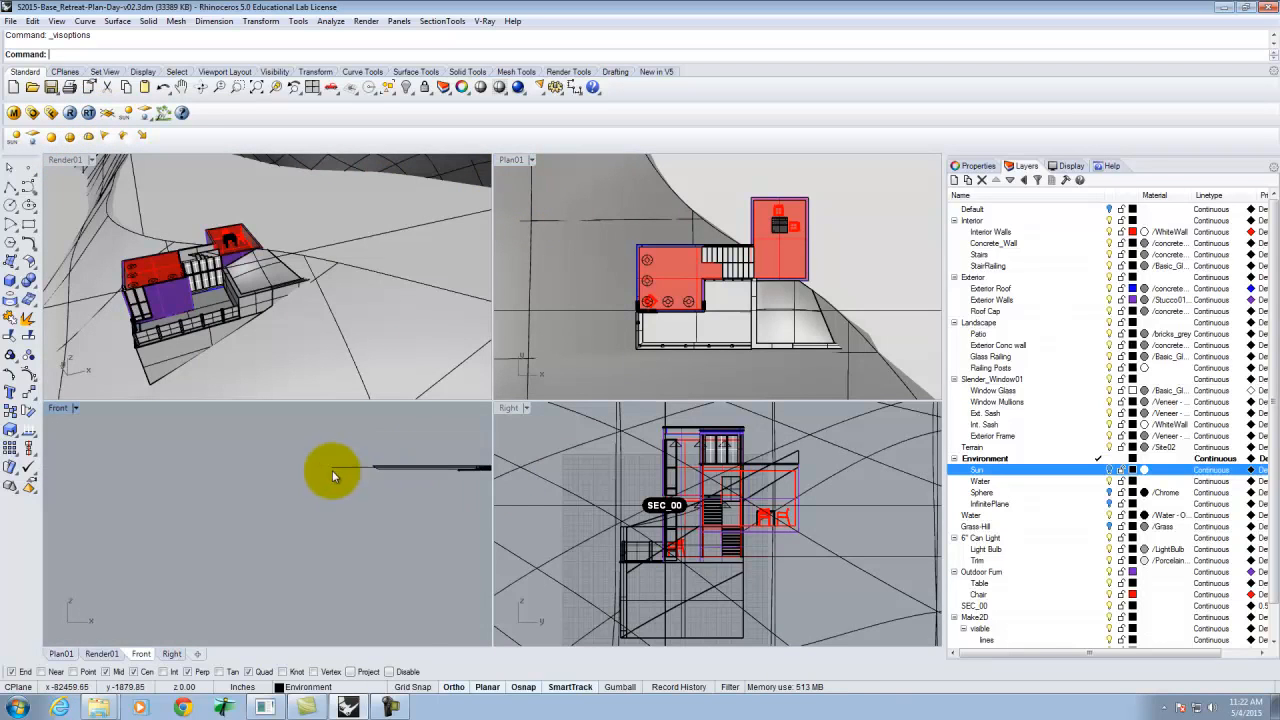
scroll(324, 473, up, 10)
scroll(374, 470, up, 5)
scroll(315, 462, up, 2)
scroll(315, 463, down, 5)
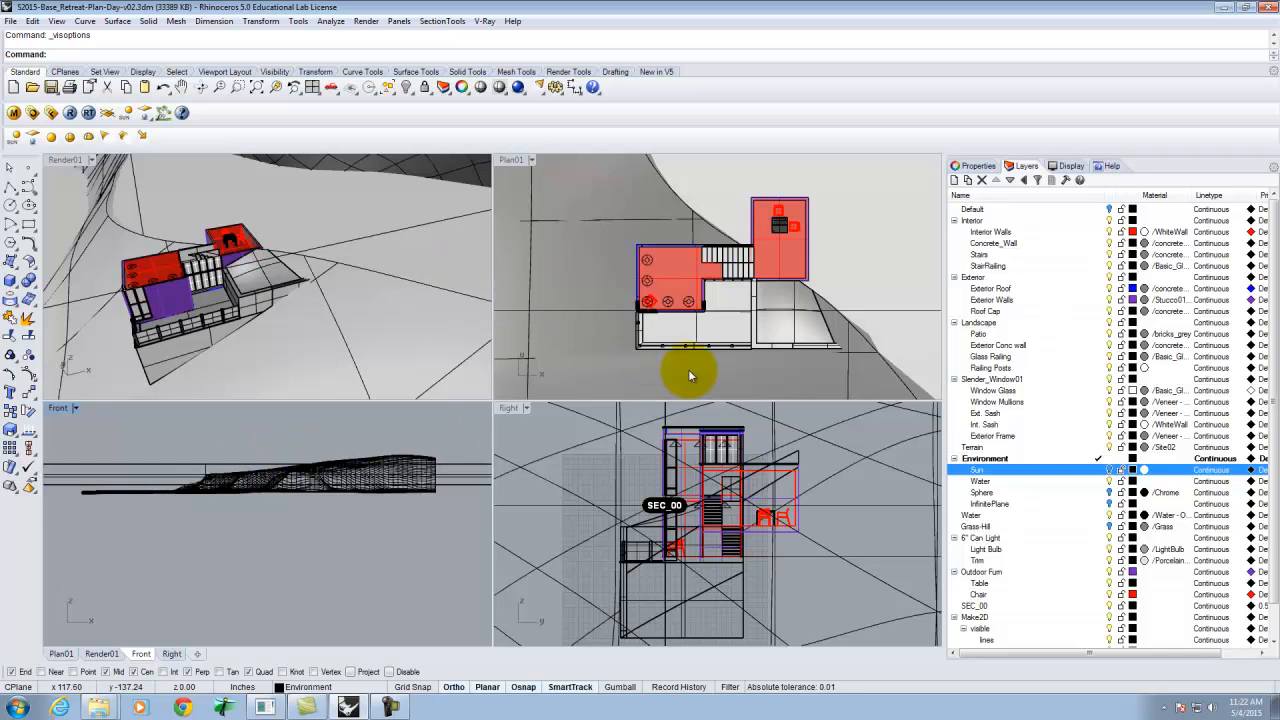
text(nhide)
key(Return)
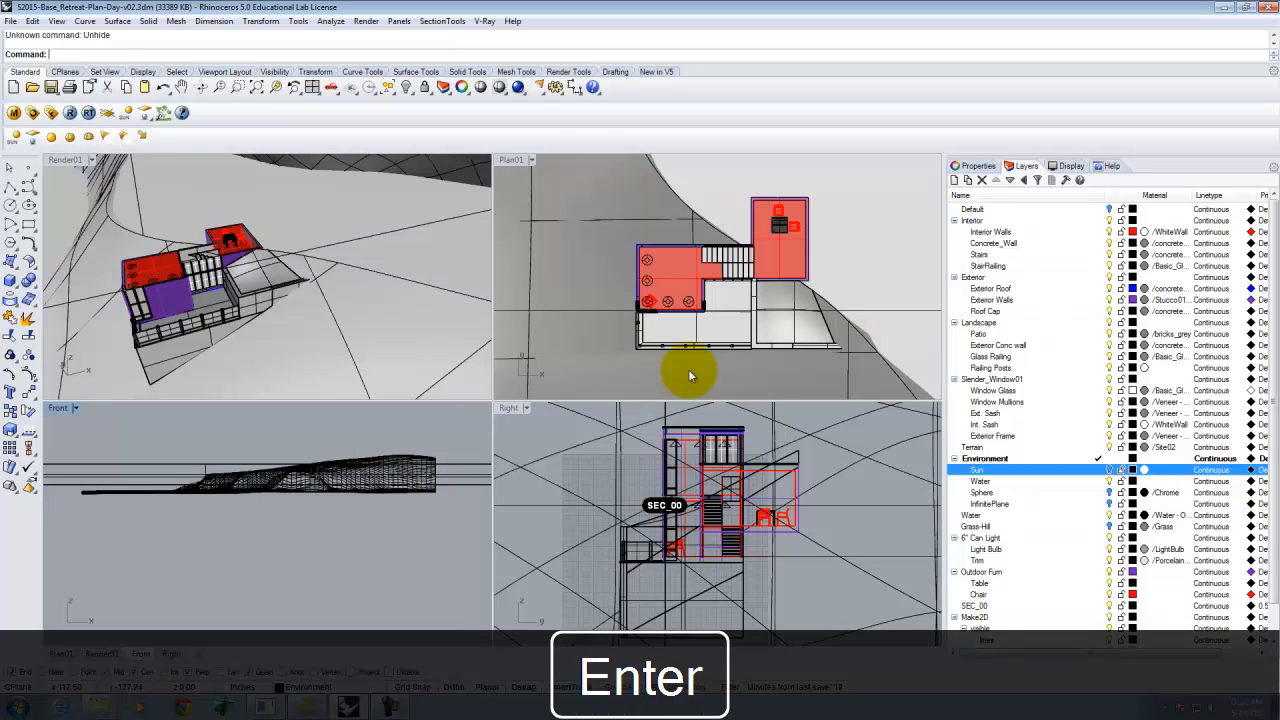
text(show)
key(Return)
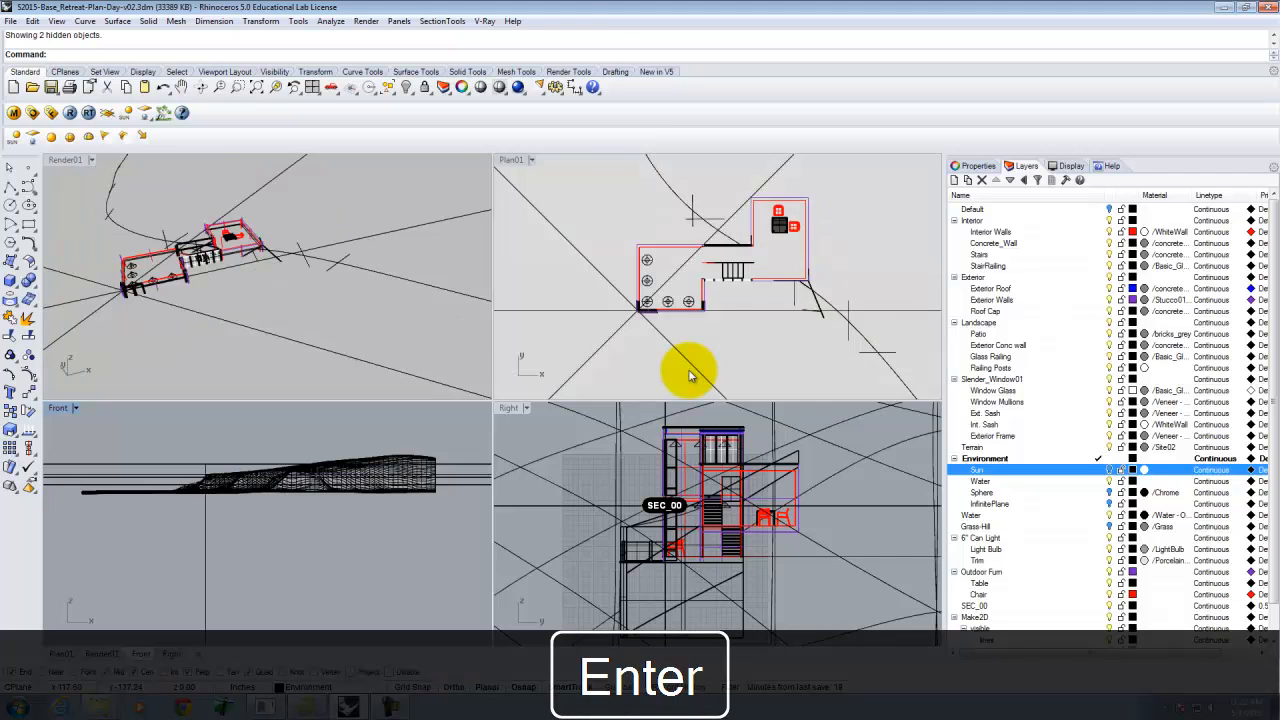
Examine the newly shown objects by selecting them in the Front and Render01 views.
click(441, 472)
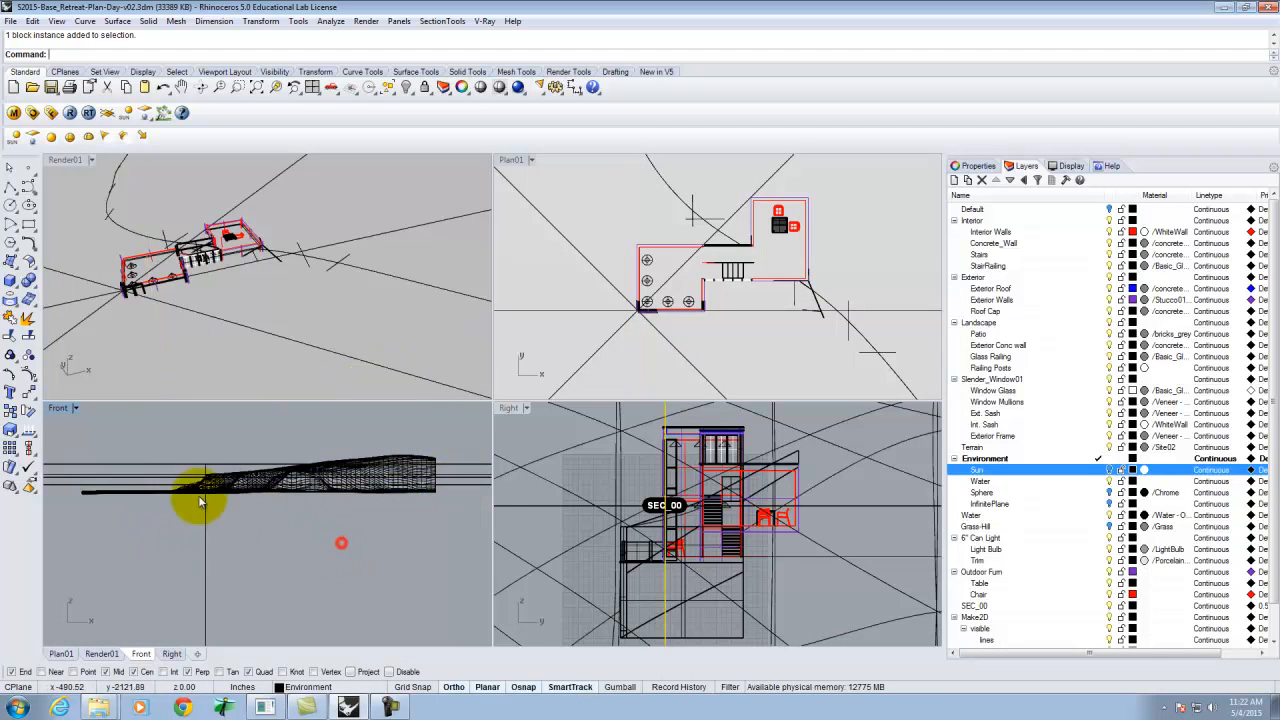
click(184, 487)
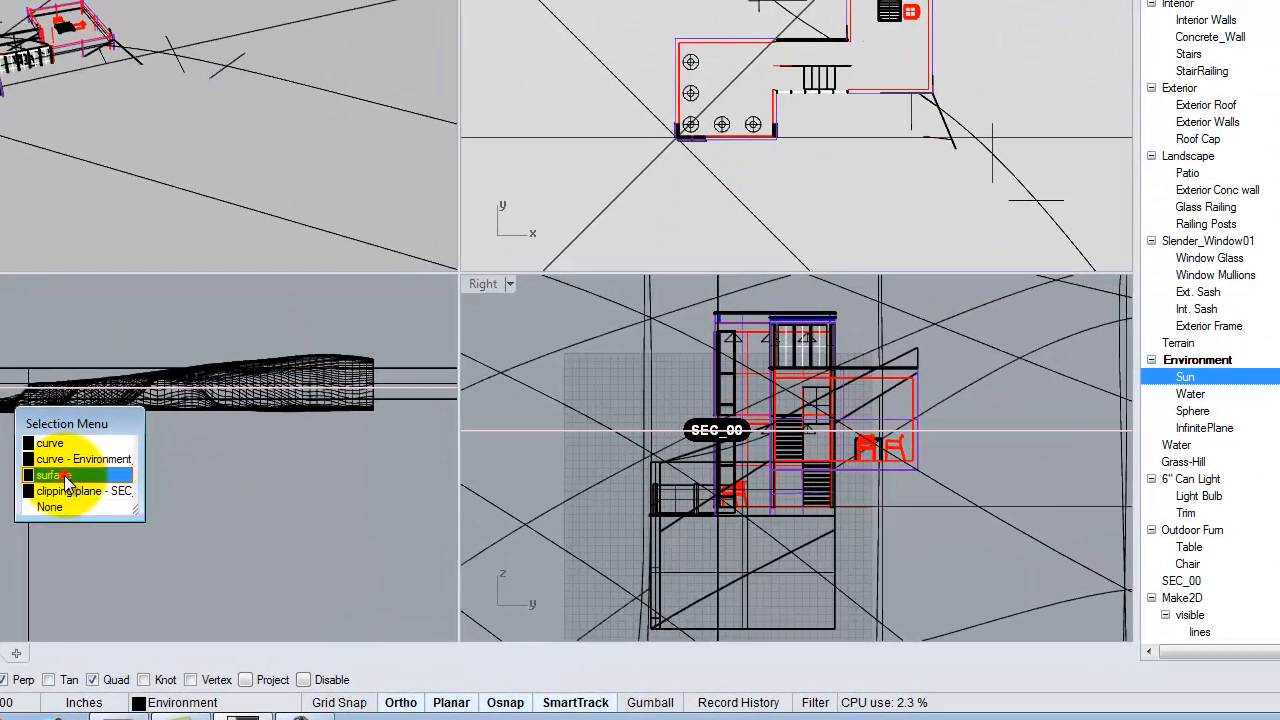
click(226, 535)
key(Escape)
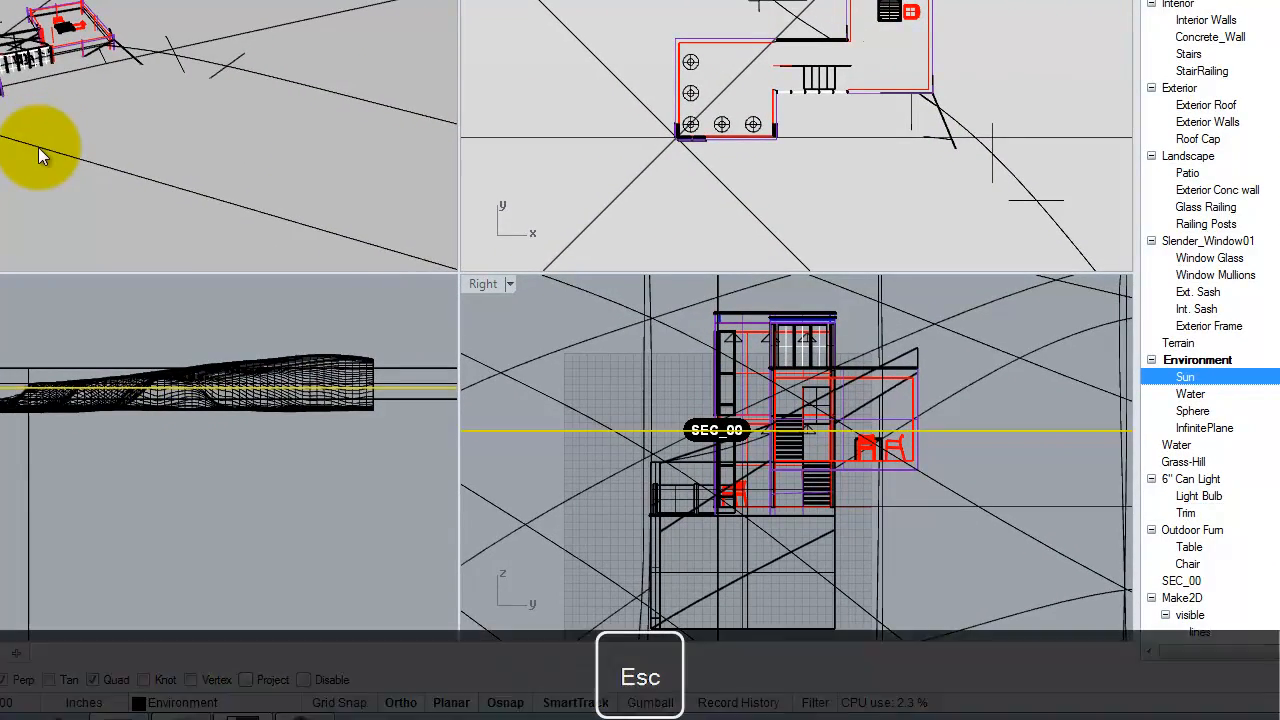
click(35, 150)
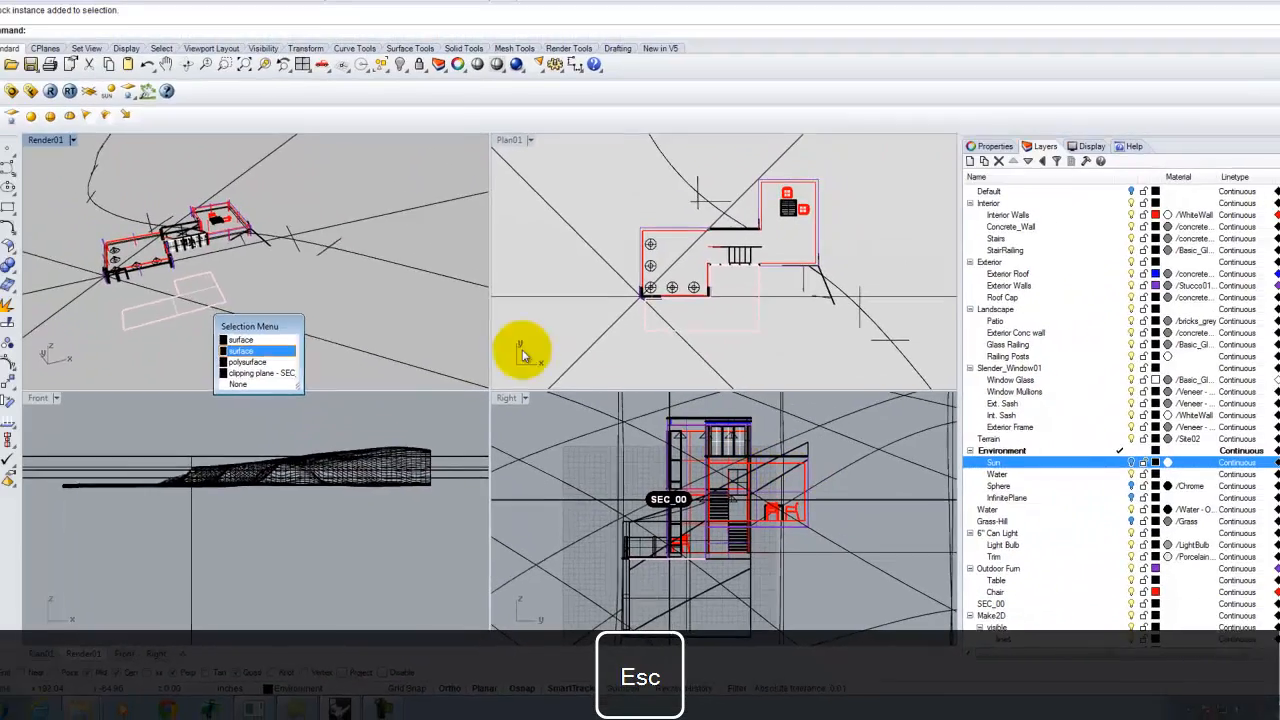
key(Escape)
scroll(178, 430, down, 2)
scroll(354, 547, down, 10)
click(198, 551)
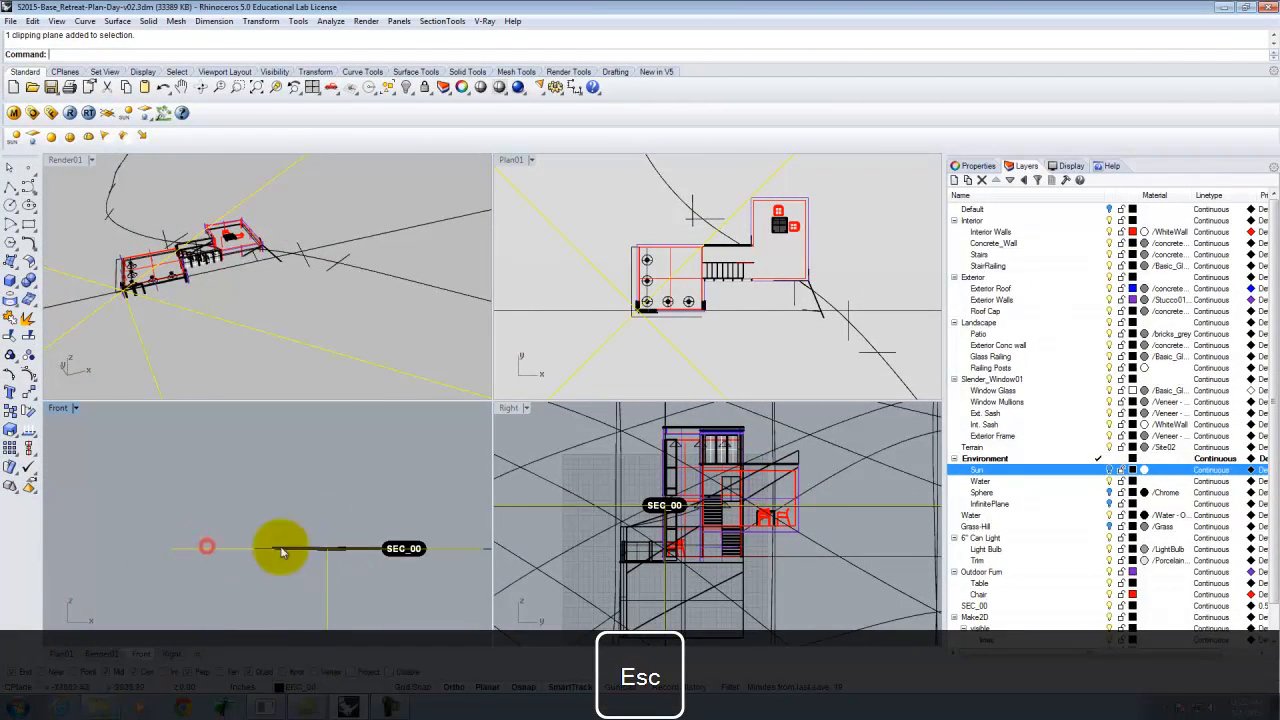
scroll(295, 479, down, 3)
scroll(310, 510, up, 4)
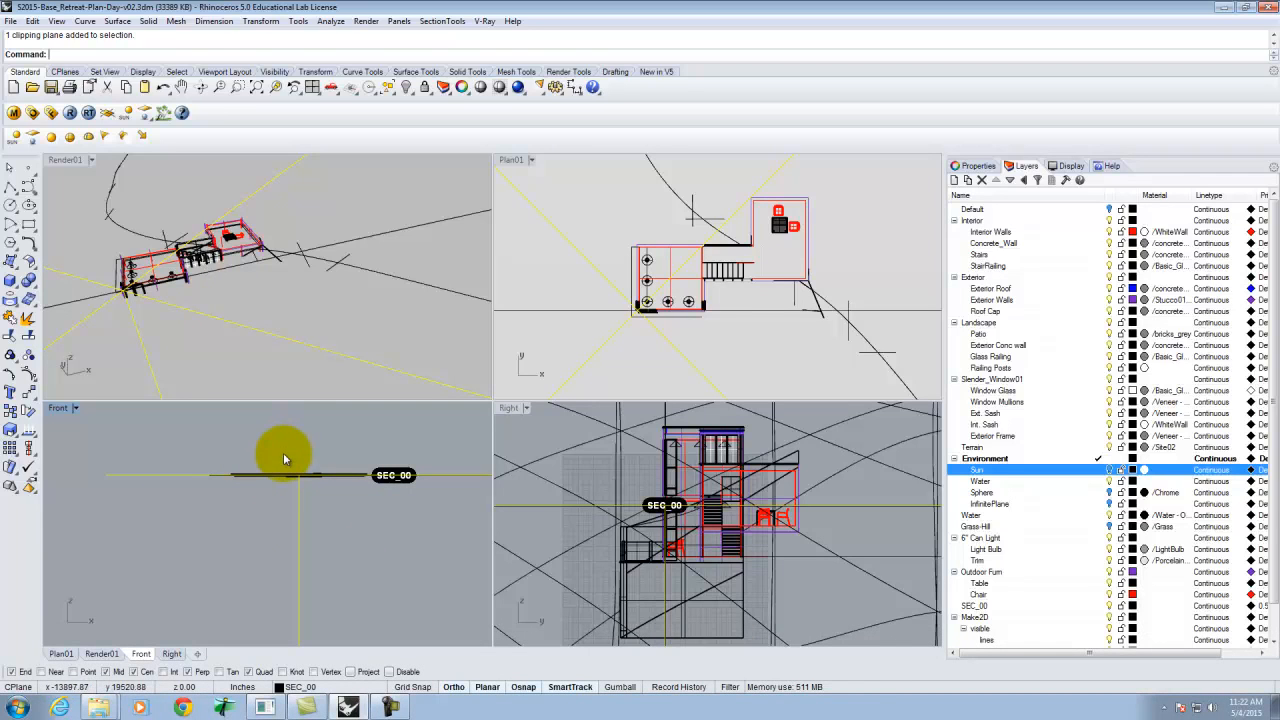
scroll(258, 505, up, 4)
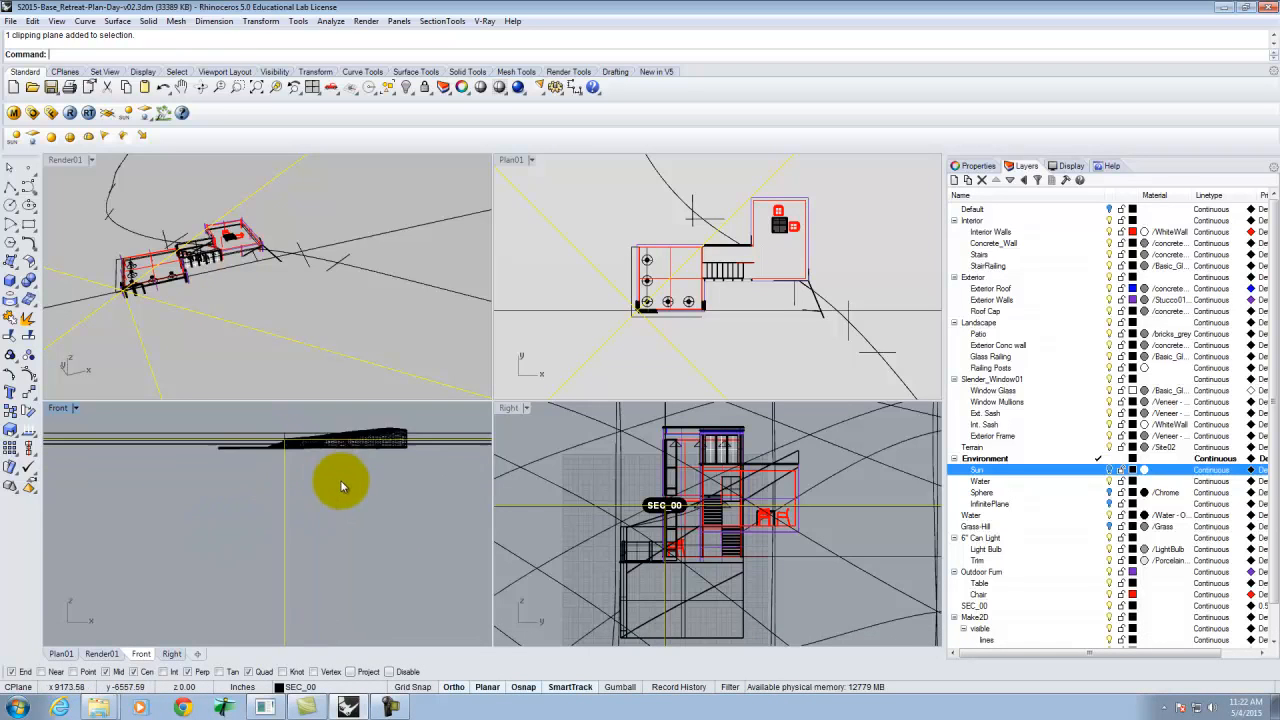
key(Escape)
scroll(337, 329, up, 6)
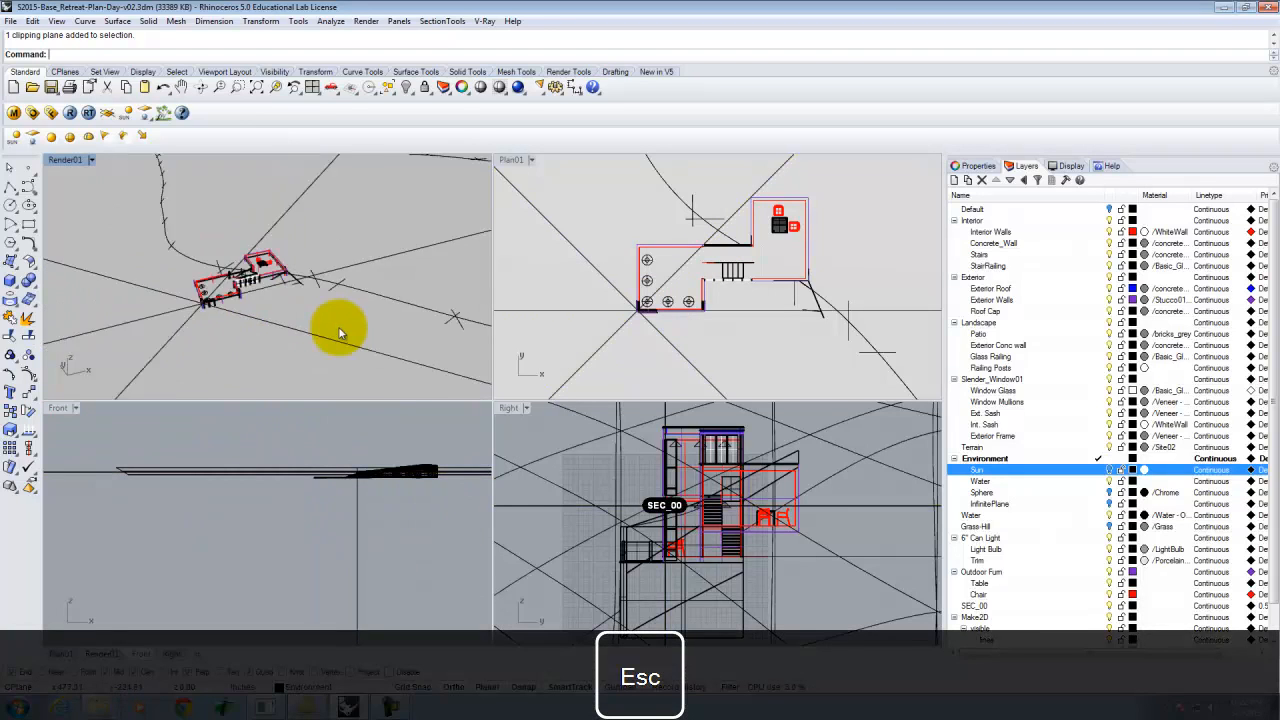
scroll(315, 335, down, 5)
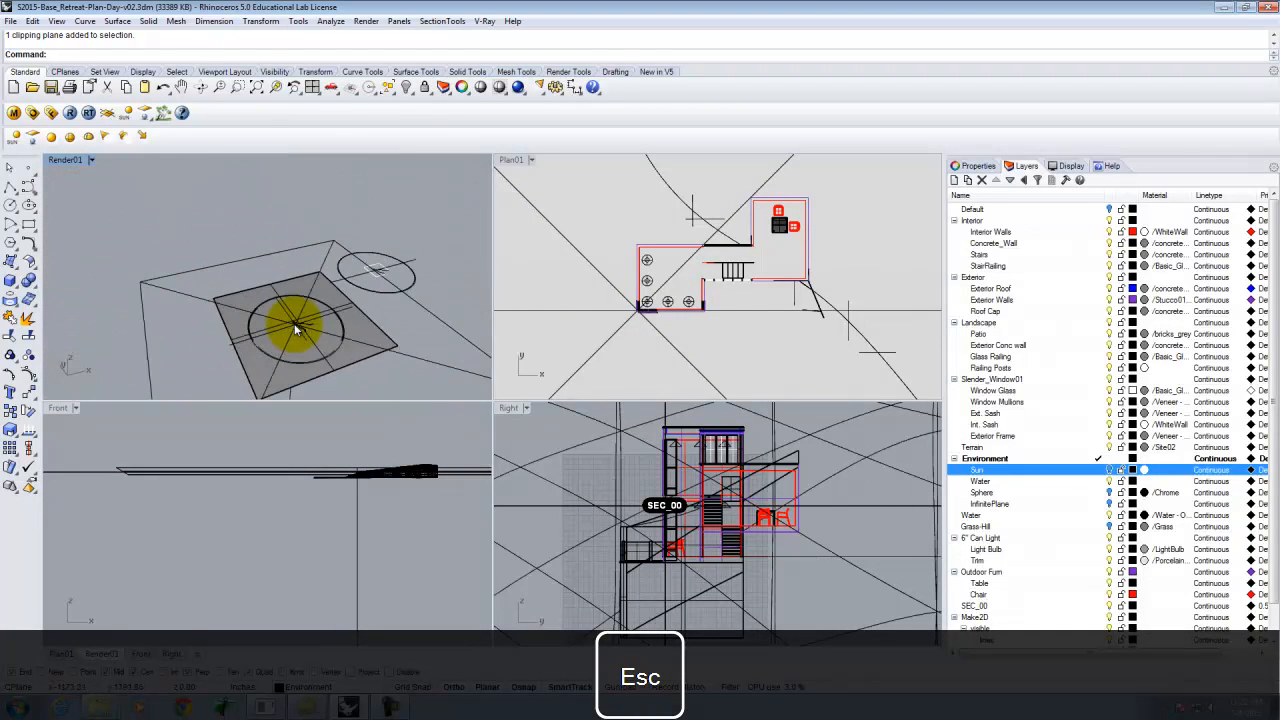
click(322, 290)
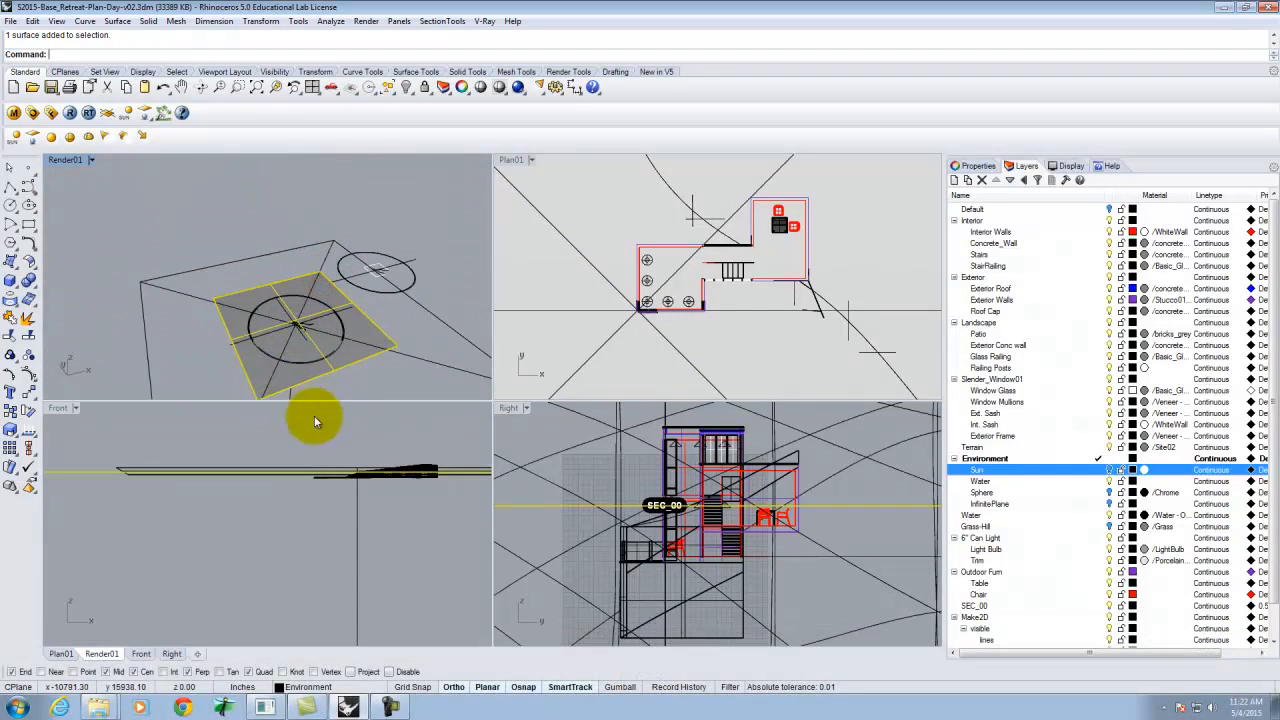
scroll(443, 456, up, 3)
scroll(430, 452, up, 8)
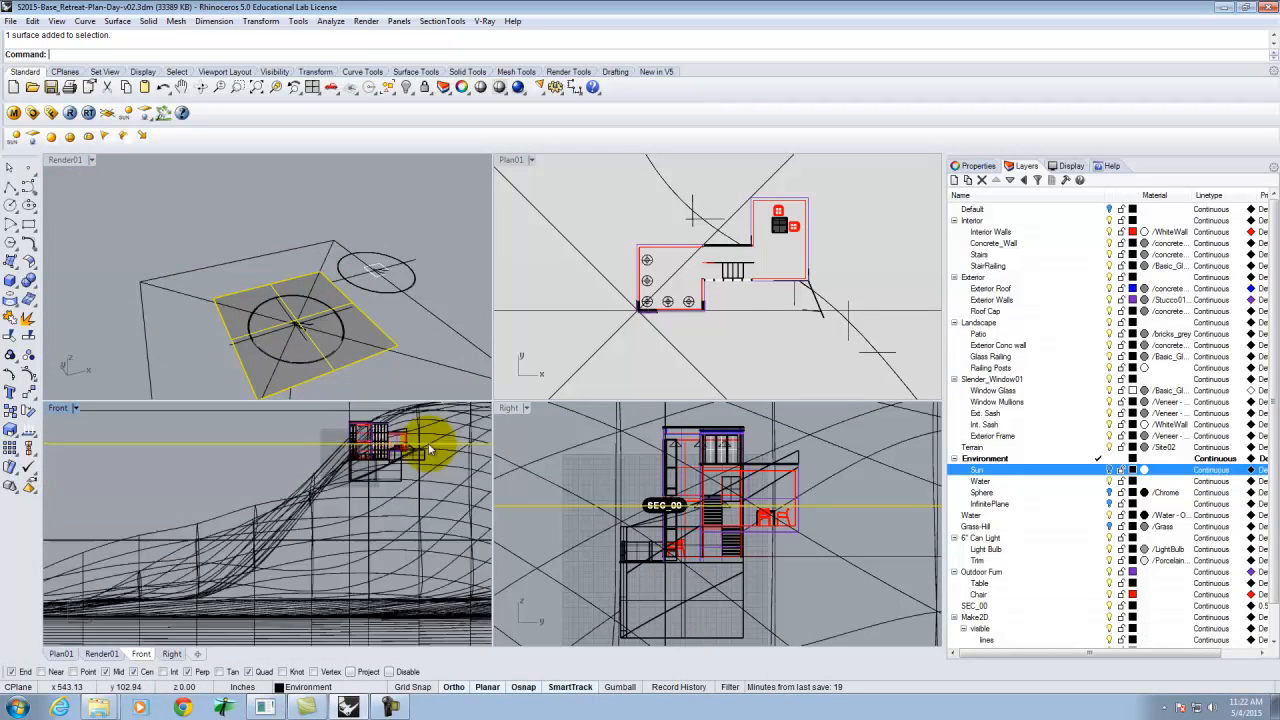
scroll(381, 497, up, 3)
key(Escape)
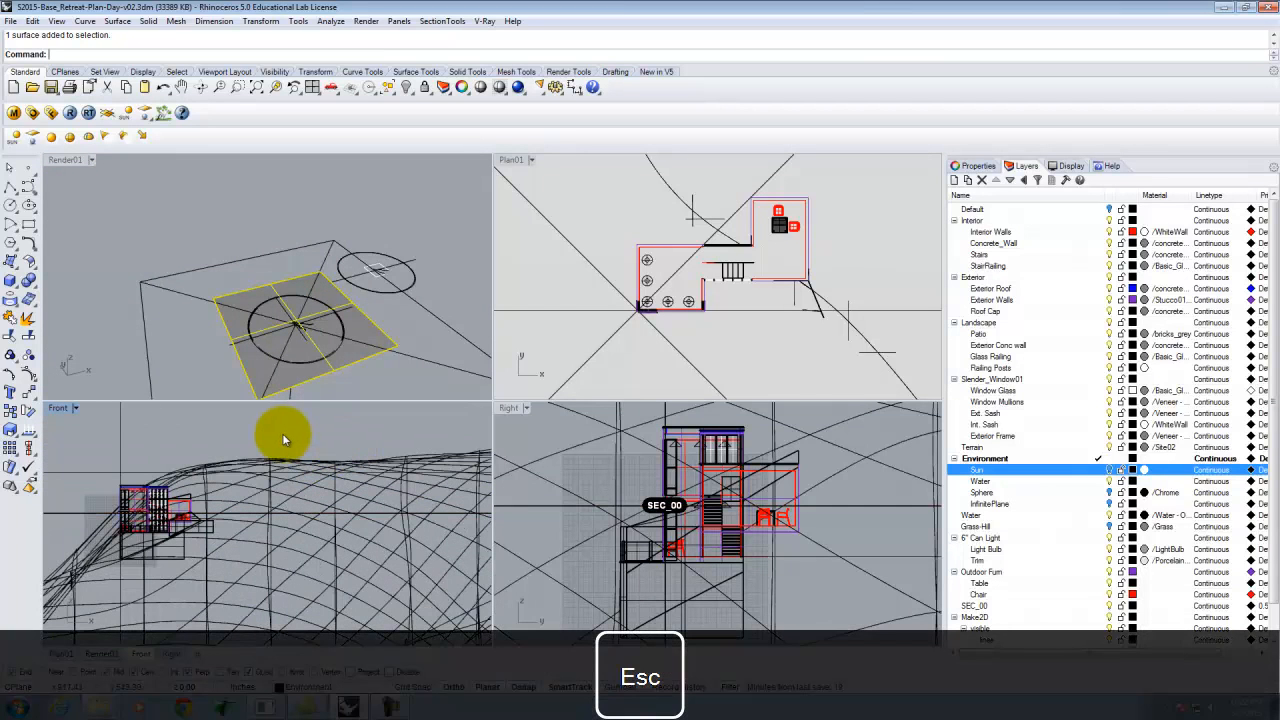
Split the house, terrain and surrounding objects in the Front view with the horizontal cutting plane surface.
text(Split)
key(Return)
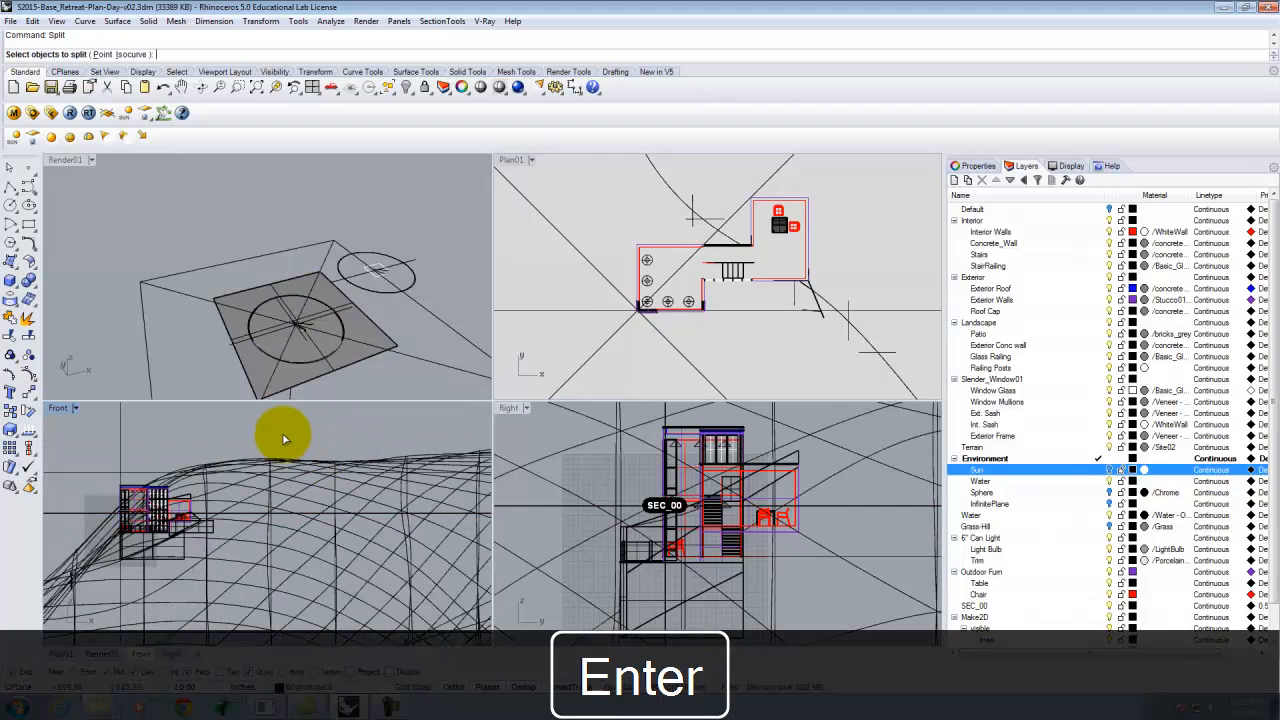
drag(270, 433, 86, 606)
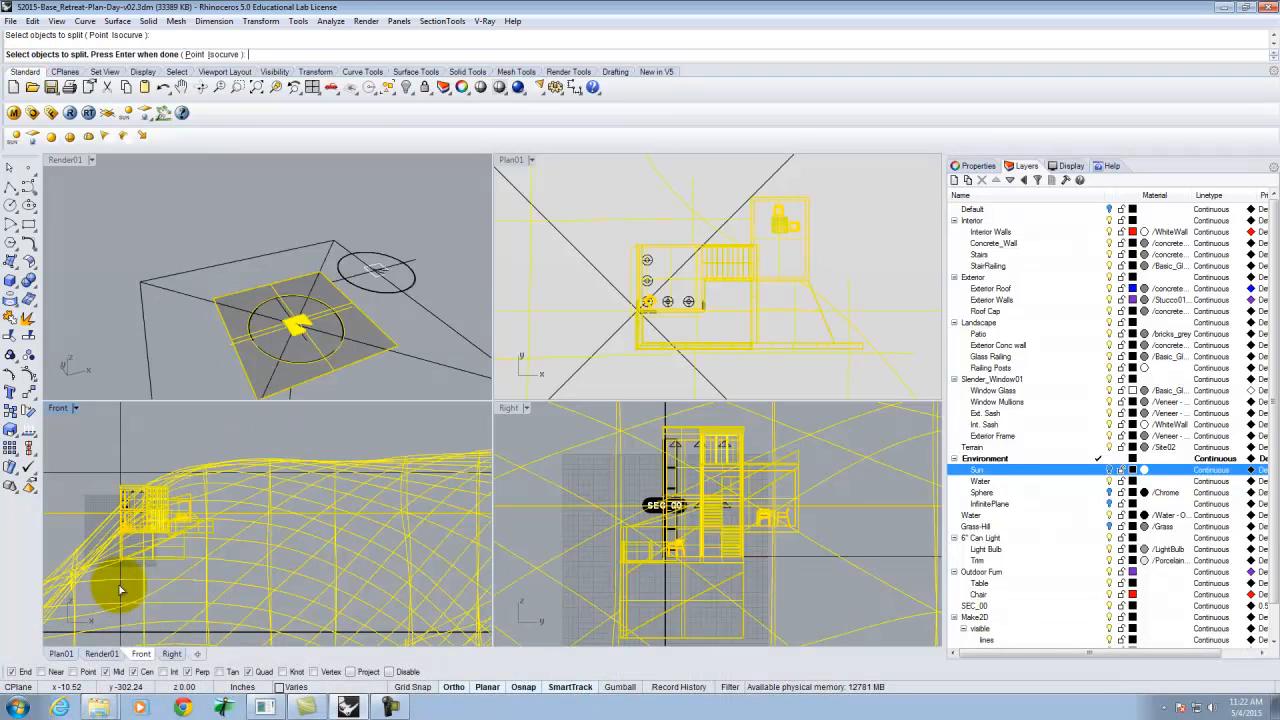
ctrl+click(68, 513)
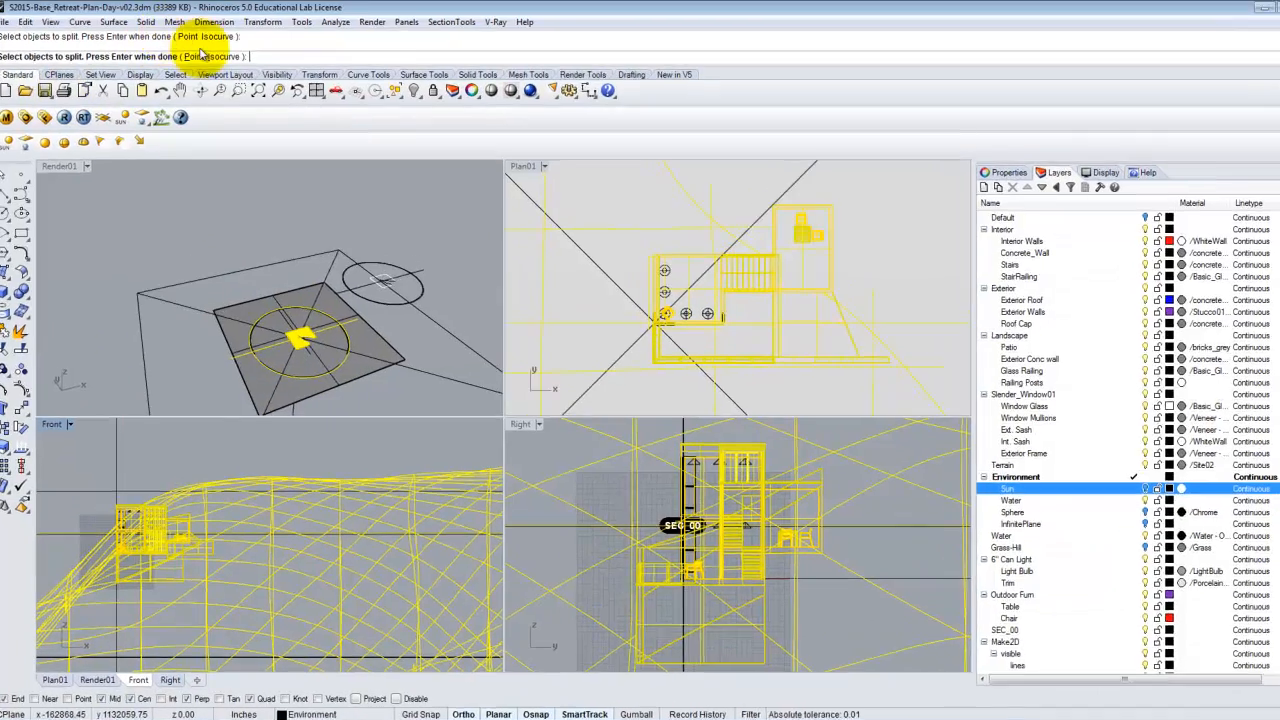
key(Return)
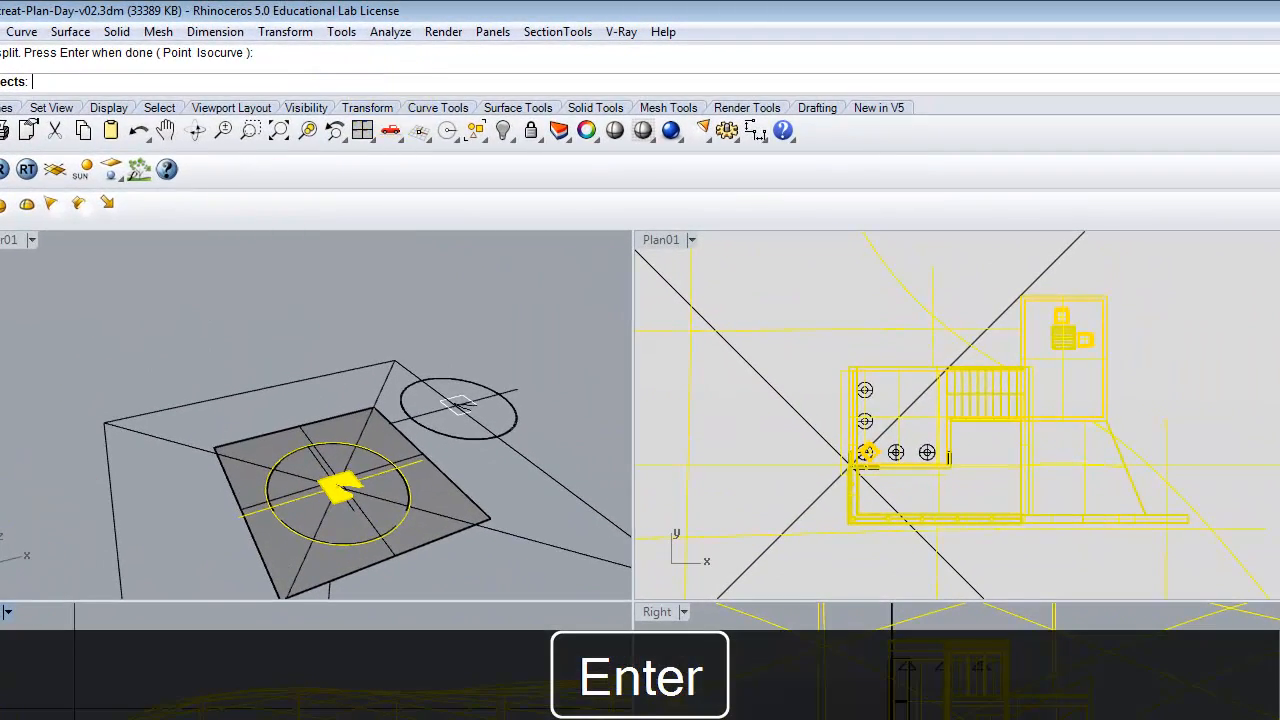
click(258, 445)
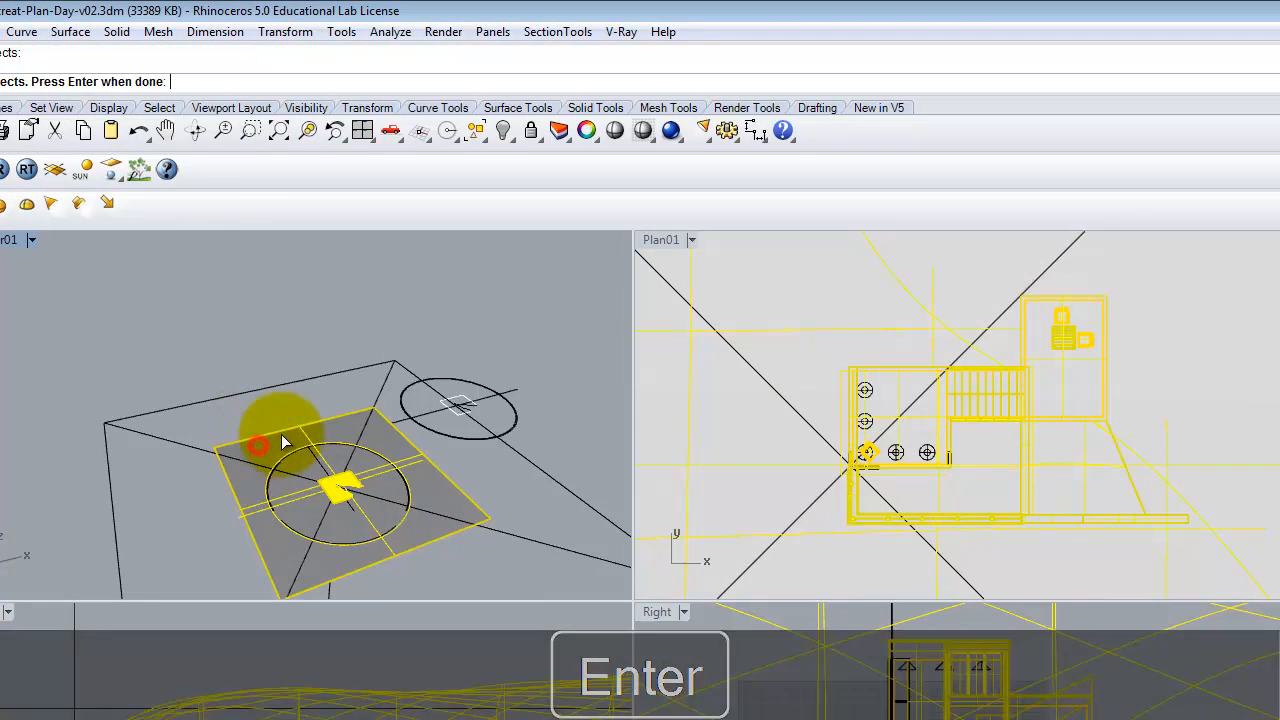
key(Return)
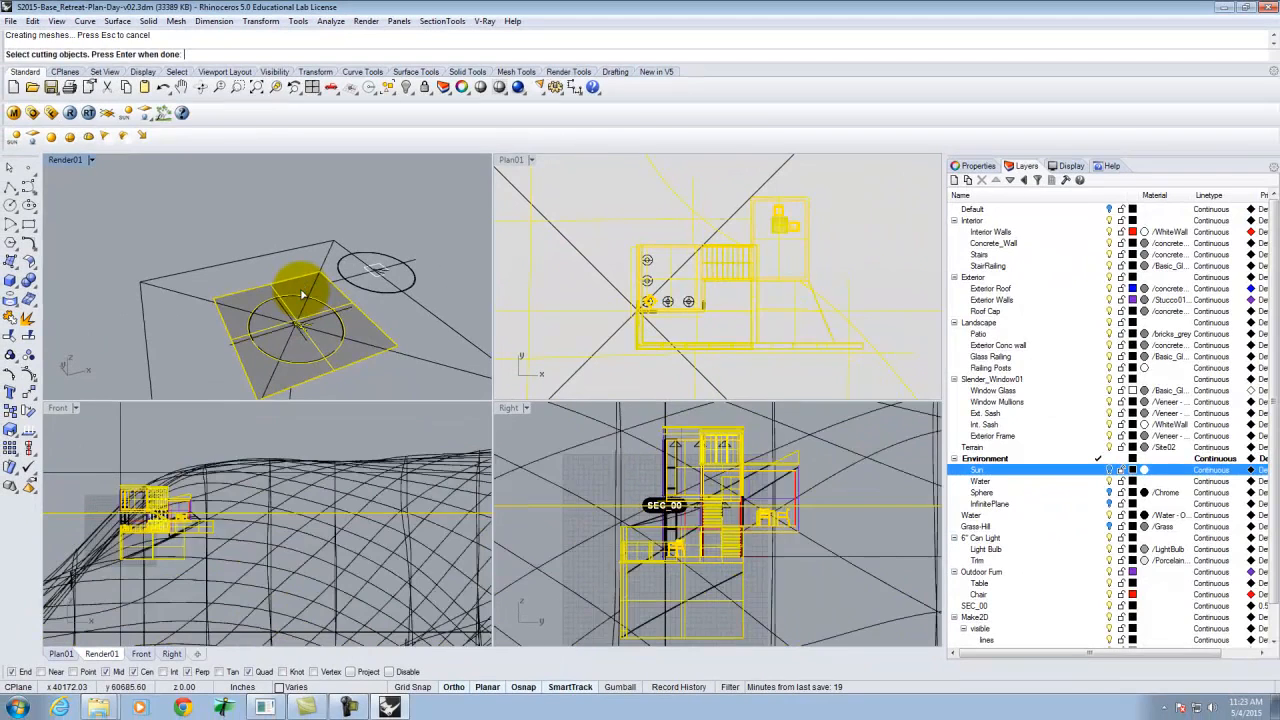
key(Return)
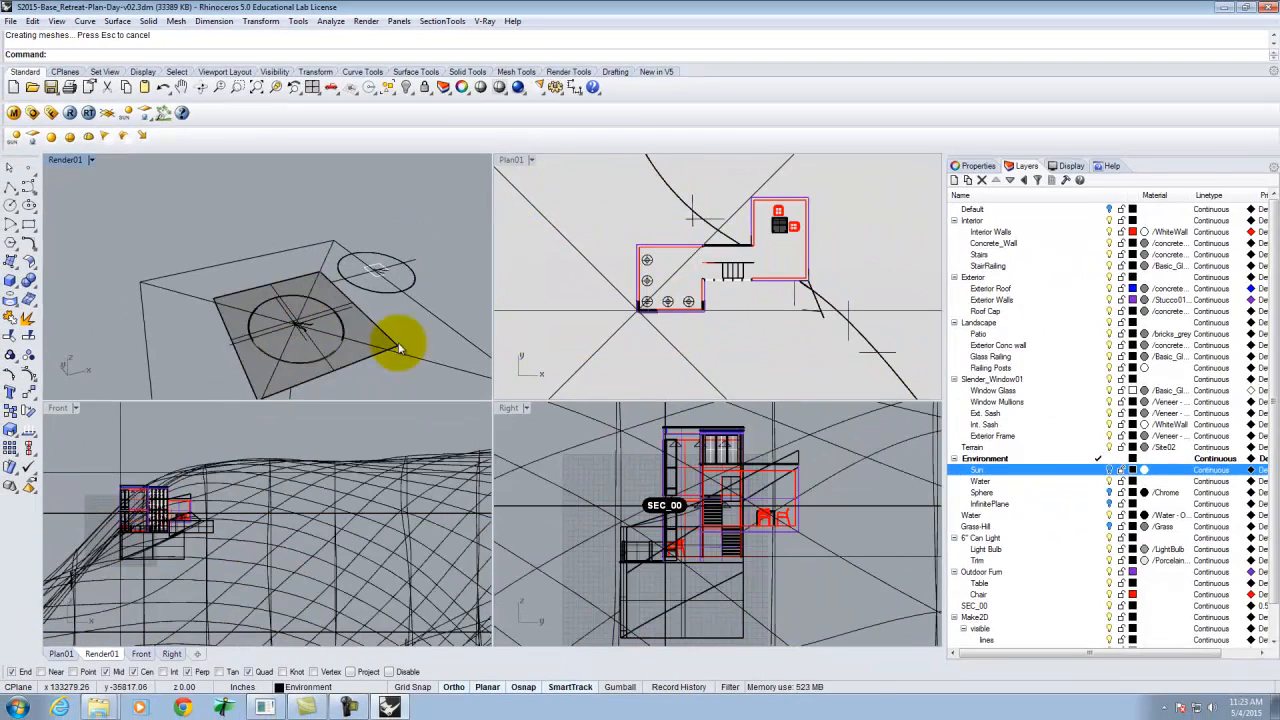
Select the window block instances in the Front view and explode them.
drag(300, 424, 88, 516)
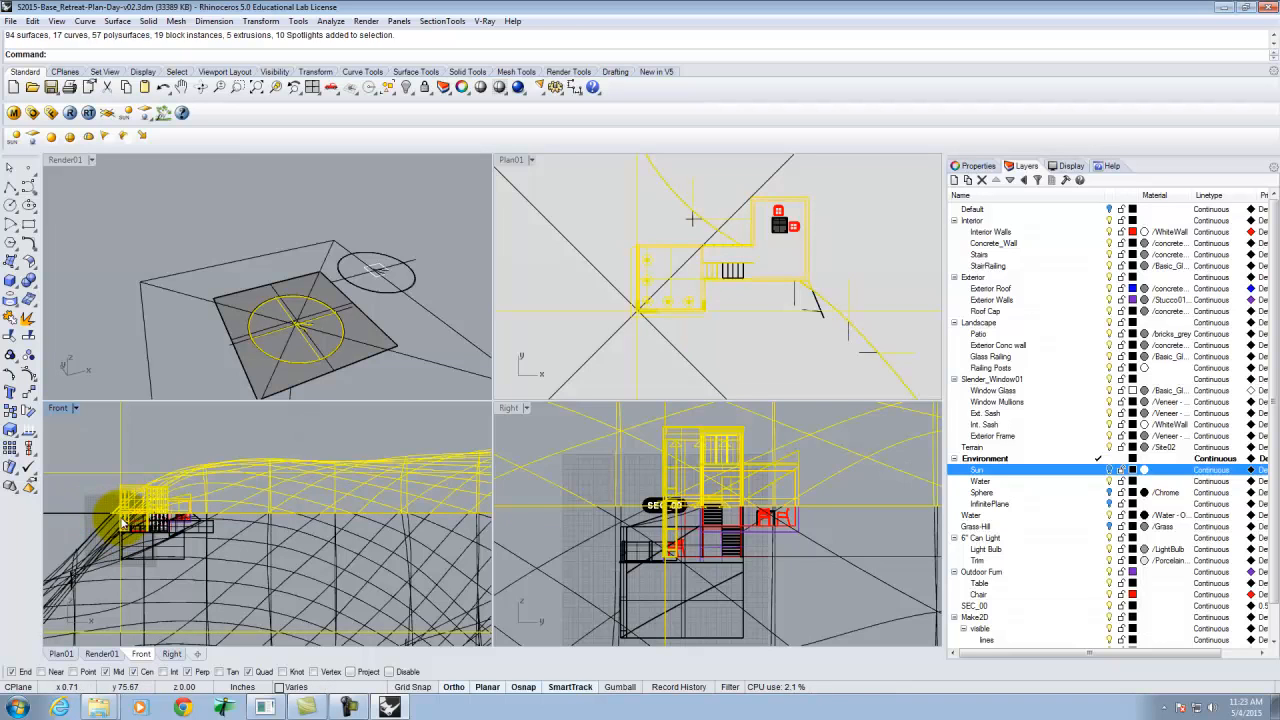
scroll(118, 527, up, 6)
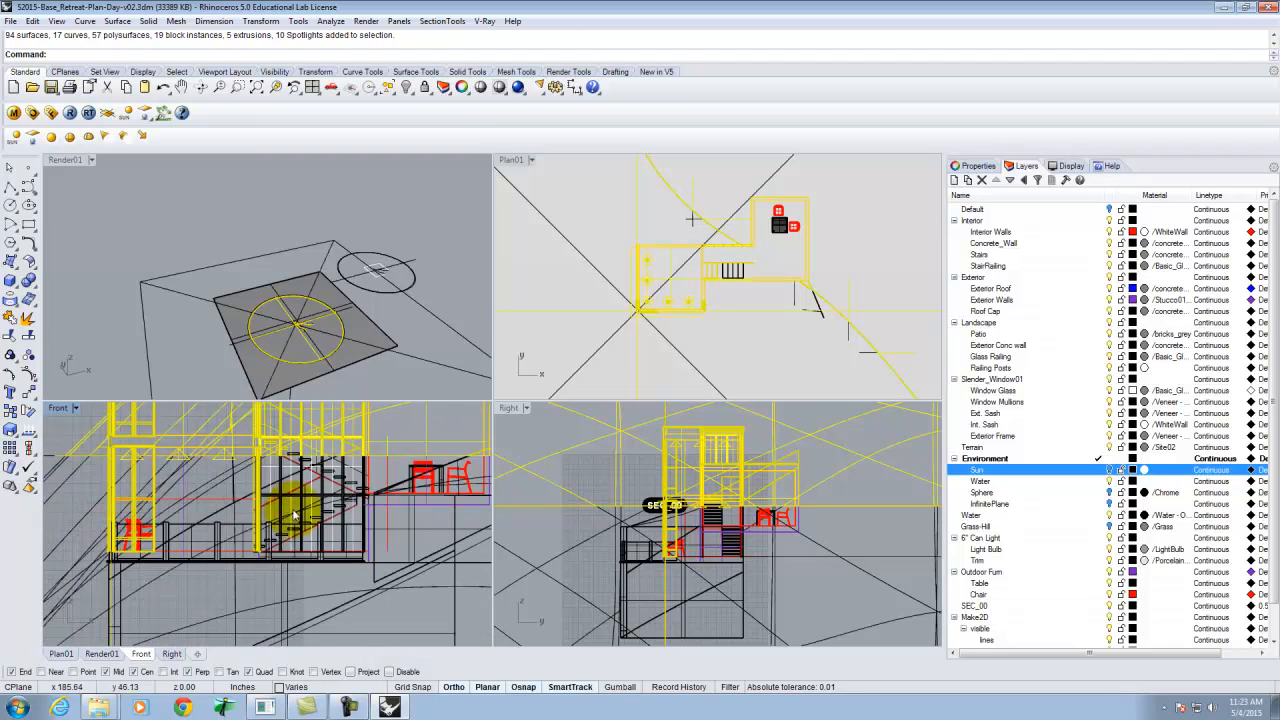
scroll(200, 483, up, 2)
key(Escape)
click(250, 488)
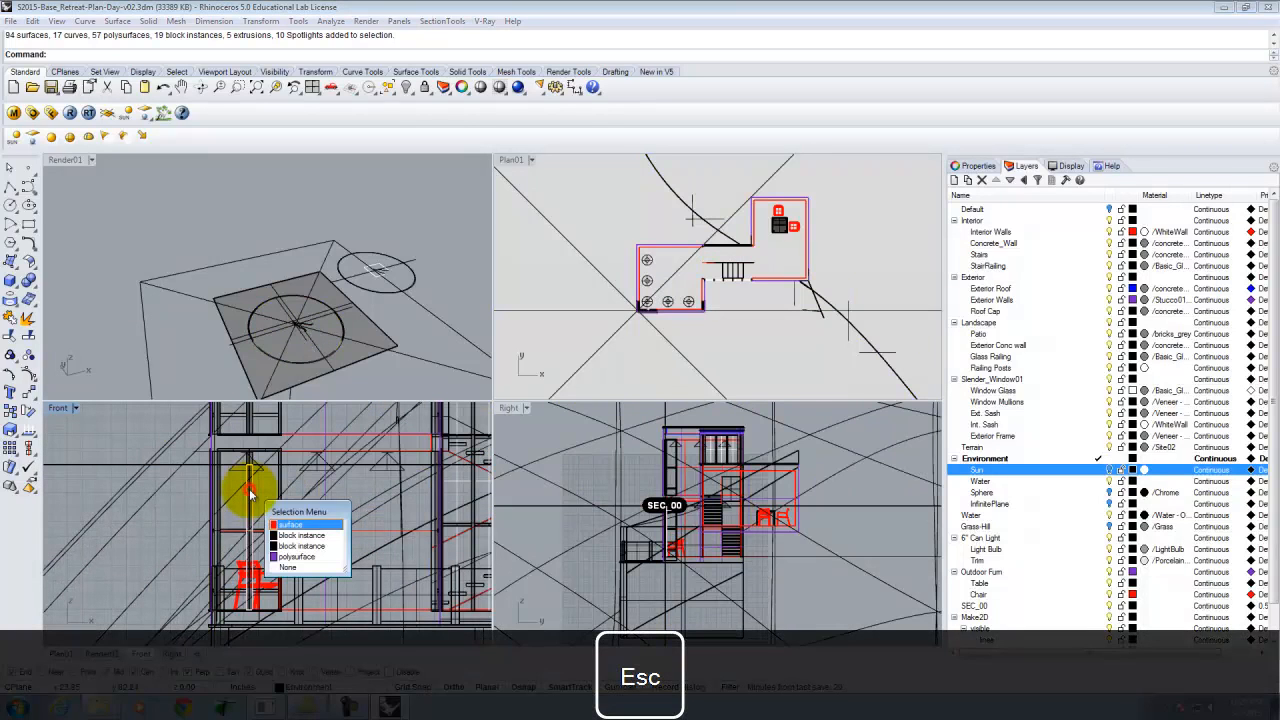
click(303, 538)
click(280, 487)
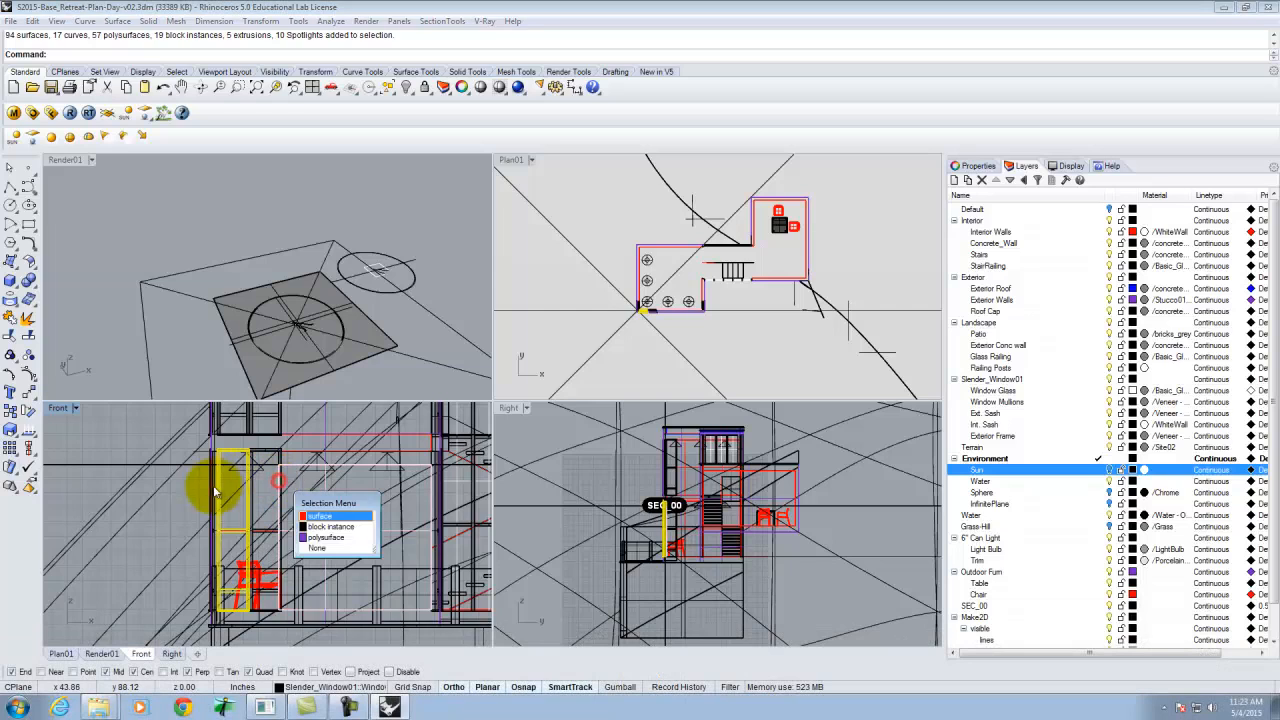
click(330, 528)
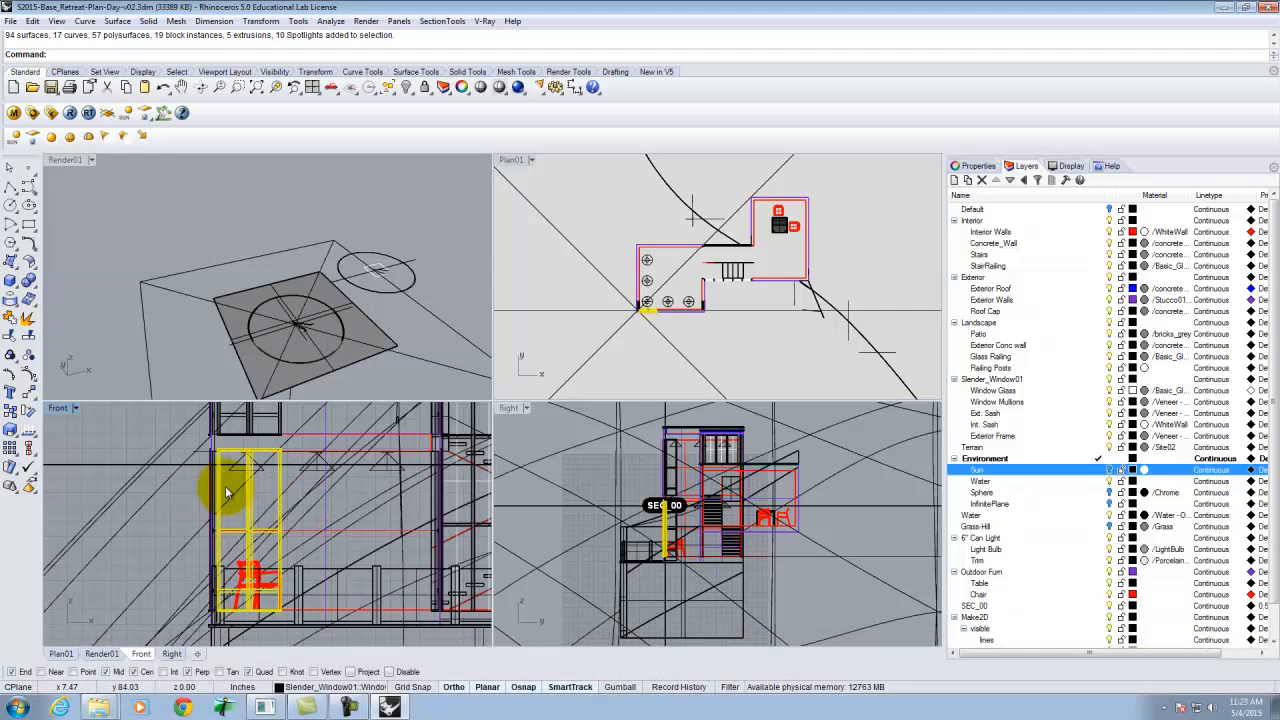
click(212, 487)
click(255, 520)
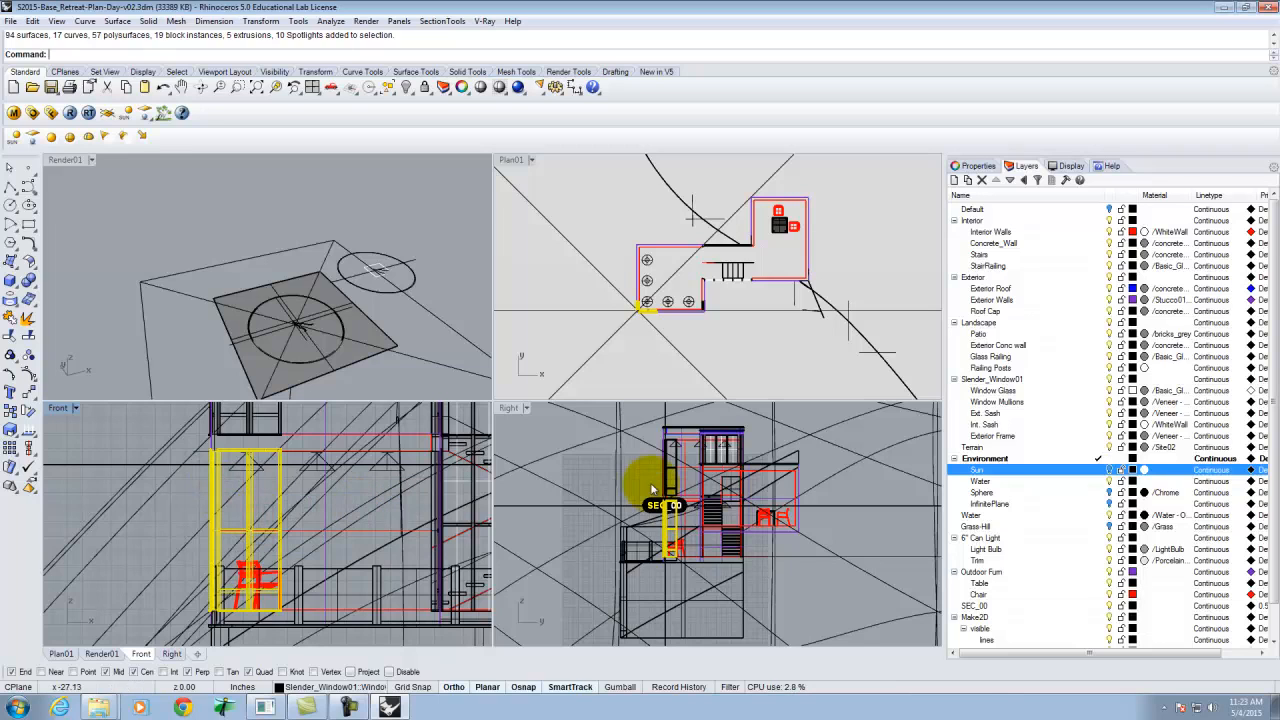
click(448, 484)
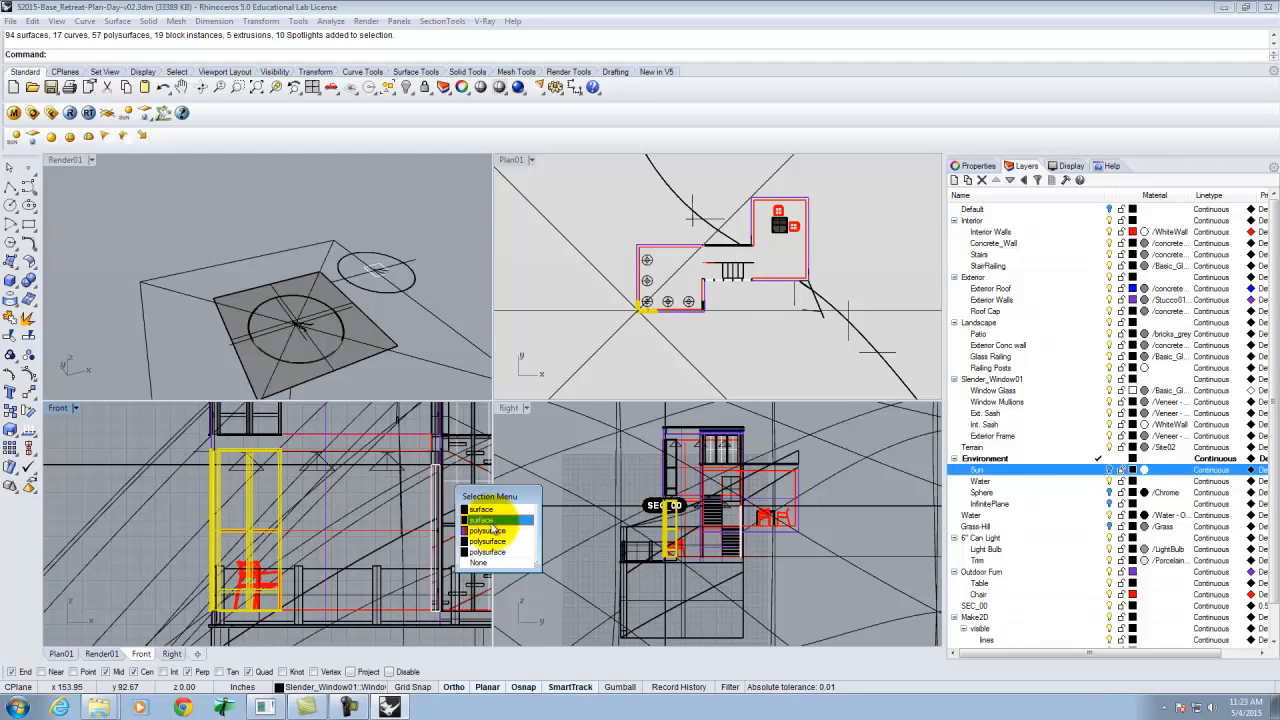
click(491, 565)
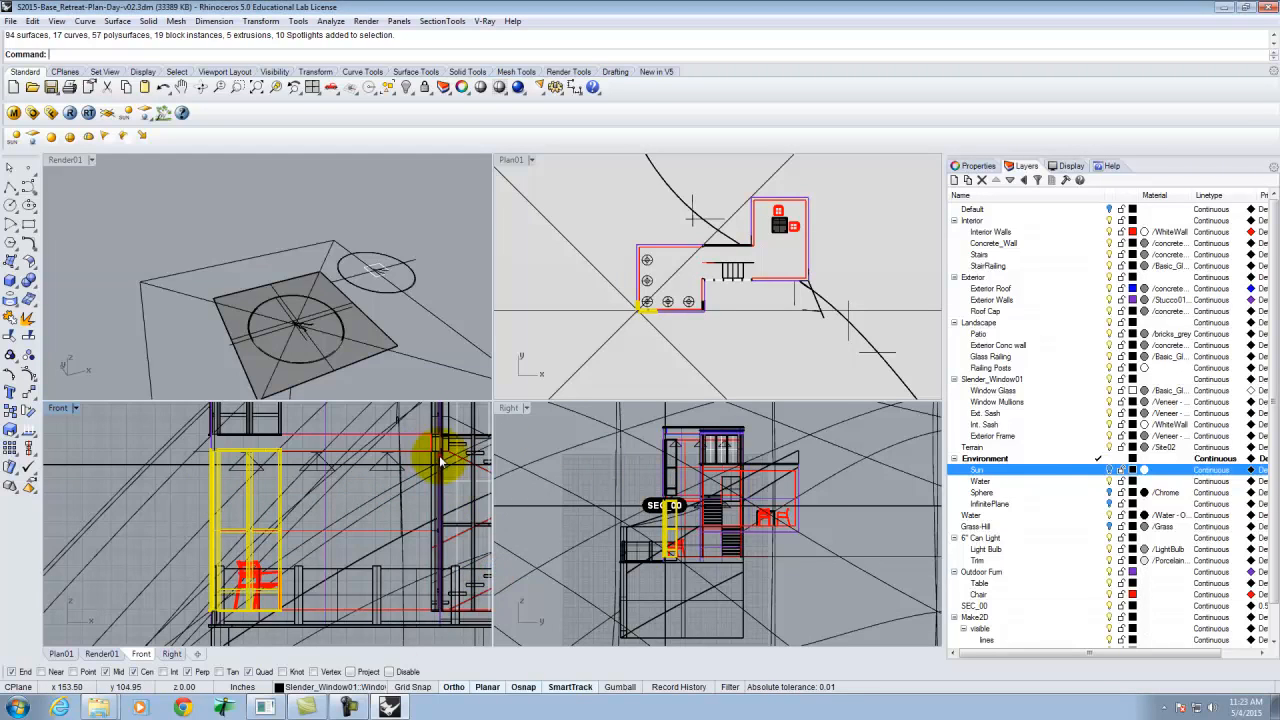
click(448, 466)
click(496, 502)
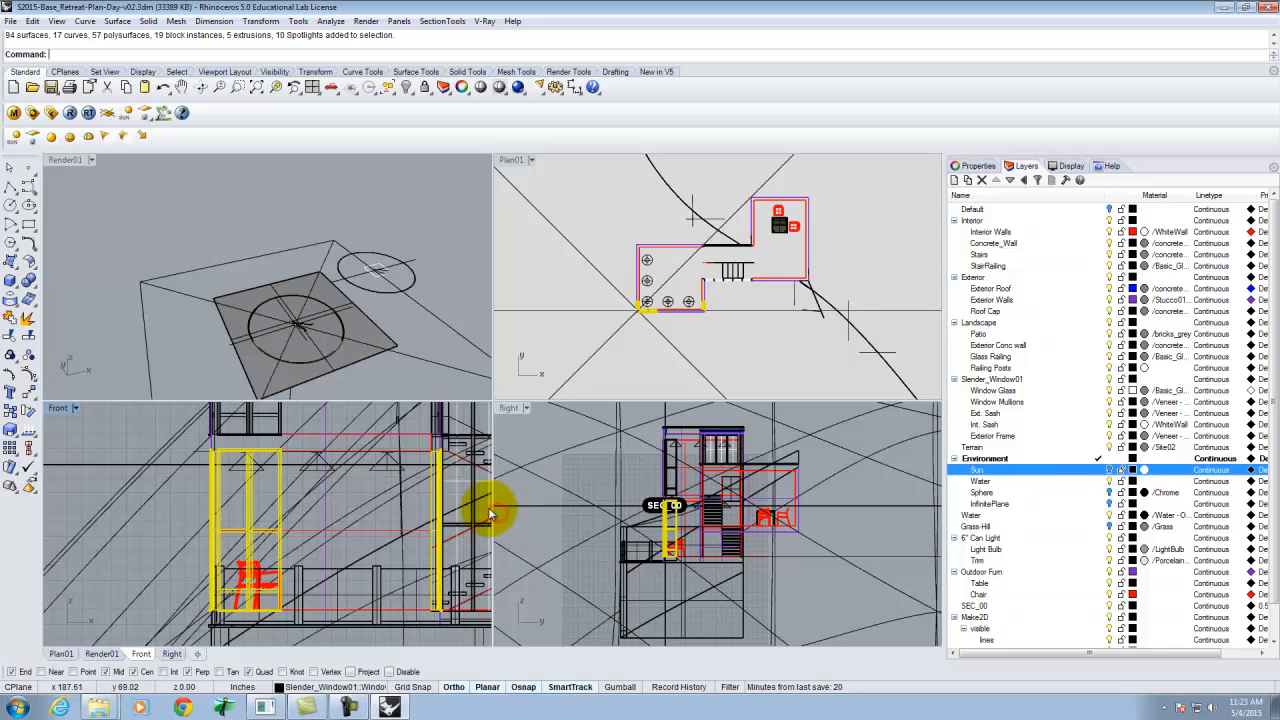
text(Explode)
key(Return)
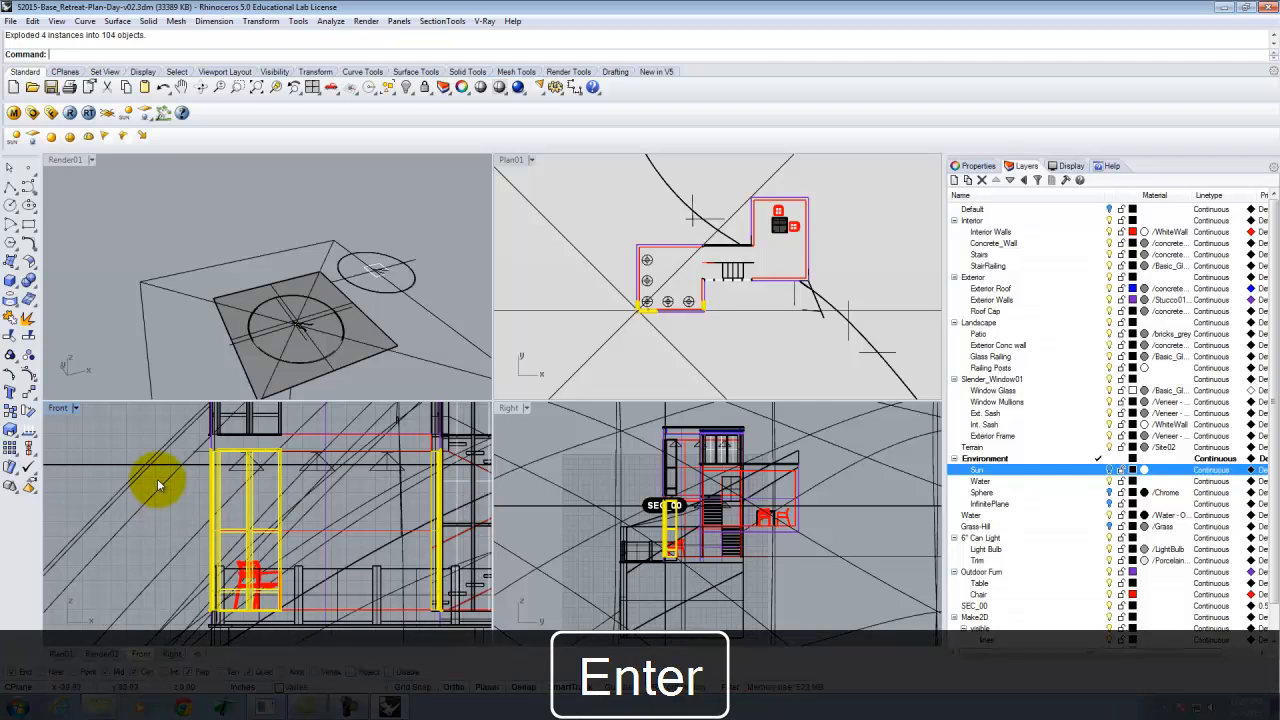
Split the exploded window parts with the horizontal cutting plane surface.
key(Return)
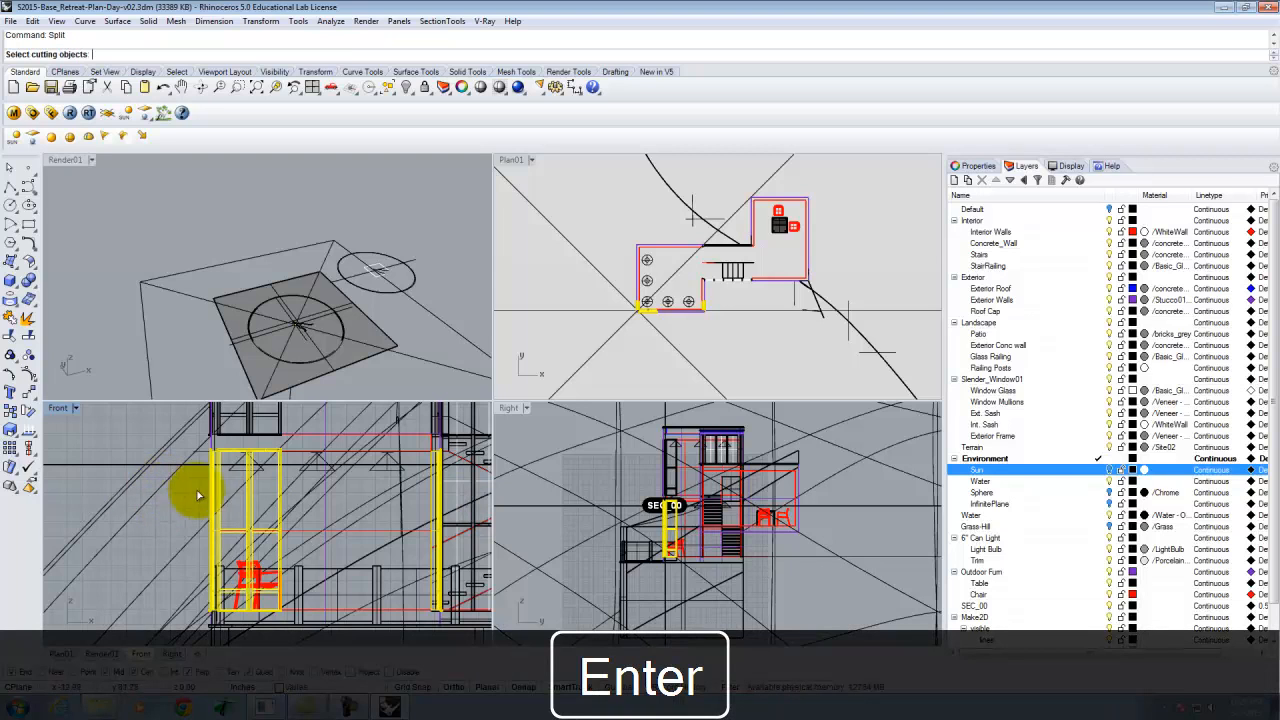
click(124, 470)
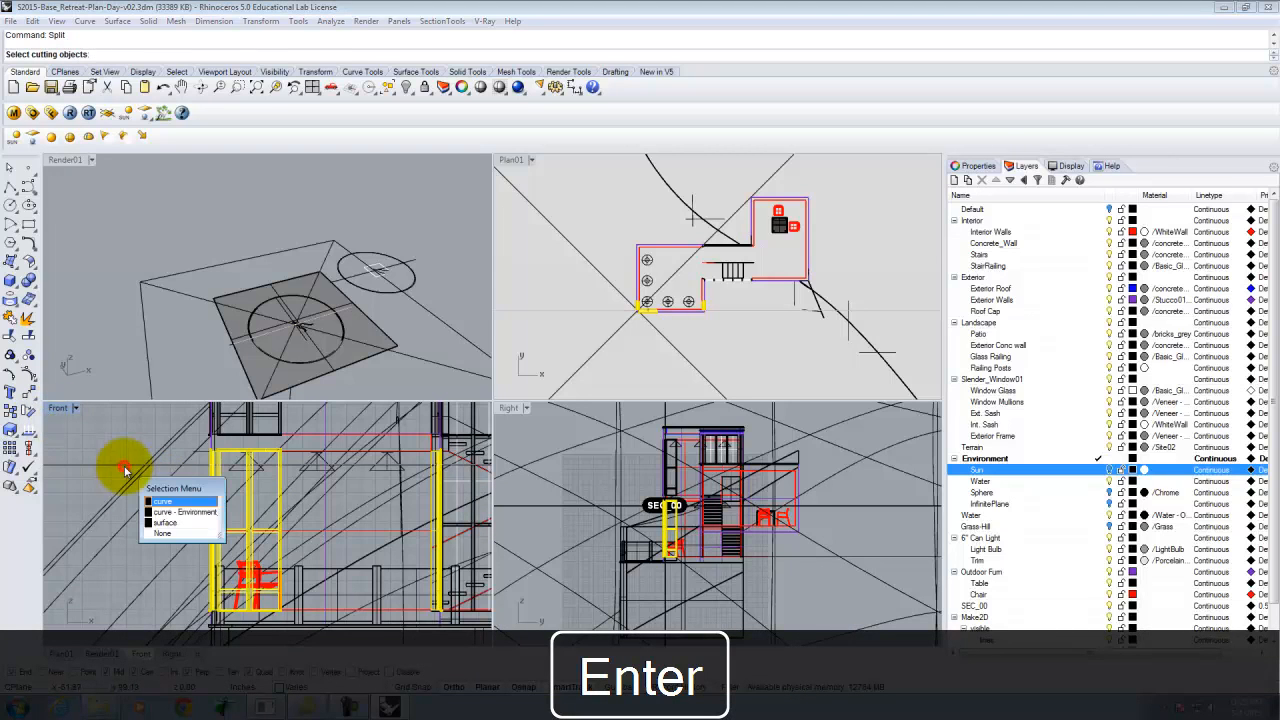
click(168, 522)
key(Return)
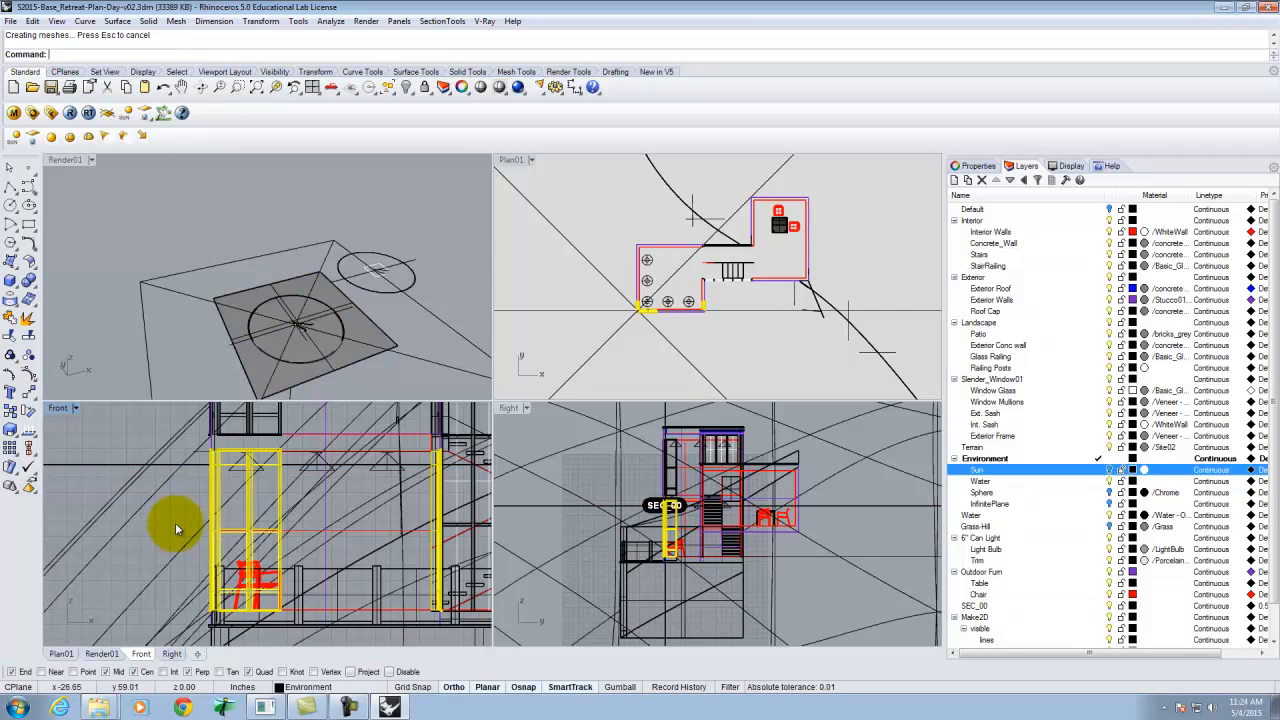
Select everything above the cut in the Front view and hide it.
click(126, 433)
scroll(140, 549, down, 12)
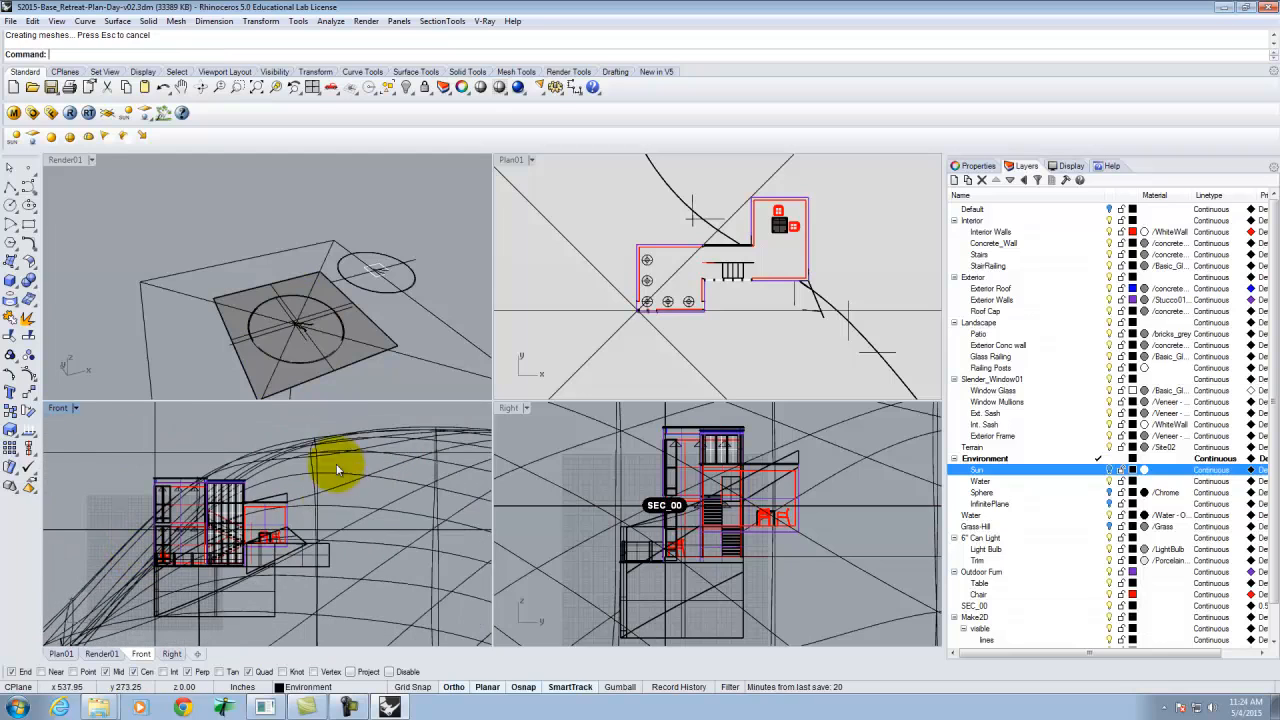
click(305, 420)
drag(318, 414, 114, 528)
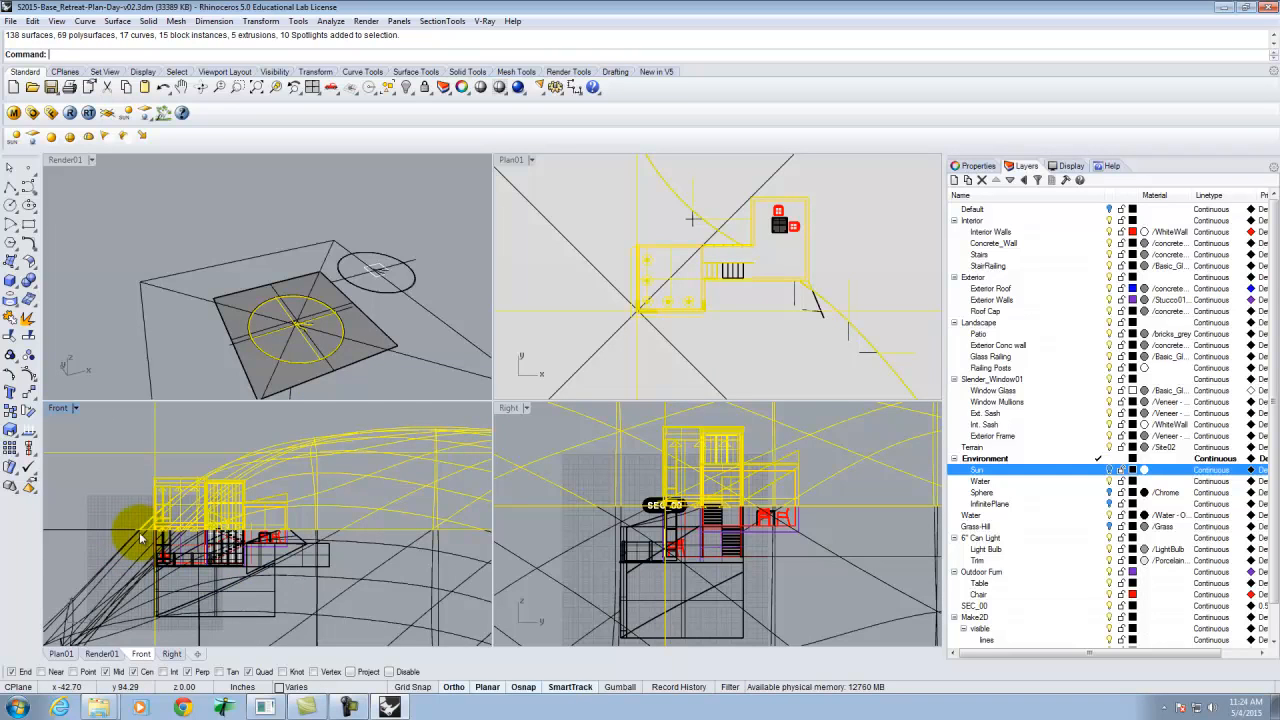
scroll(148, 532, up, 8)
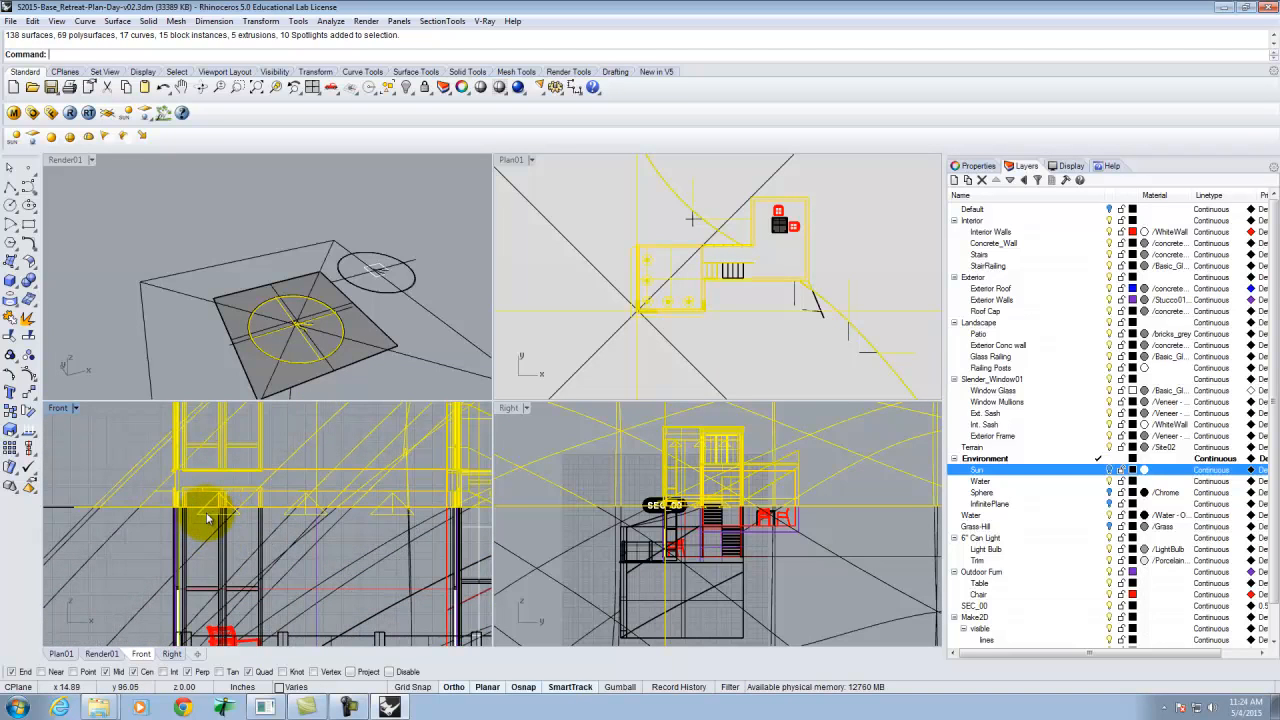
scroll(216, 520, down, 8)
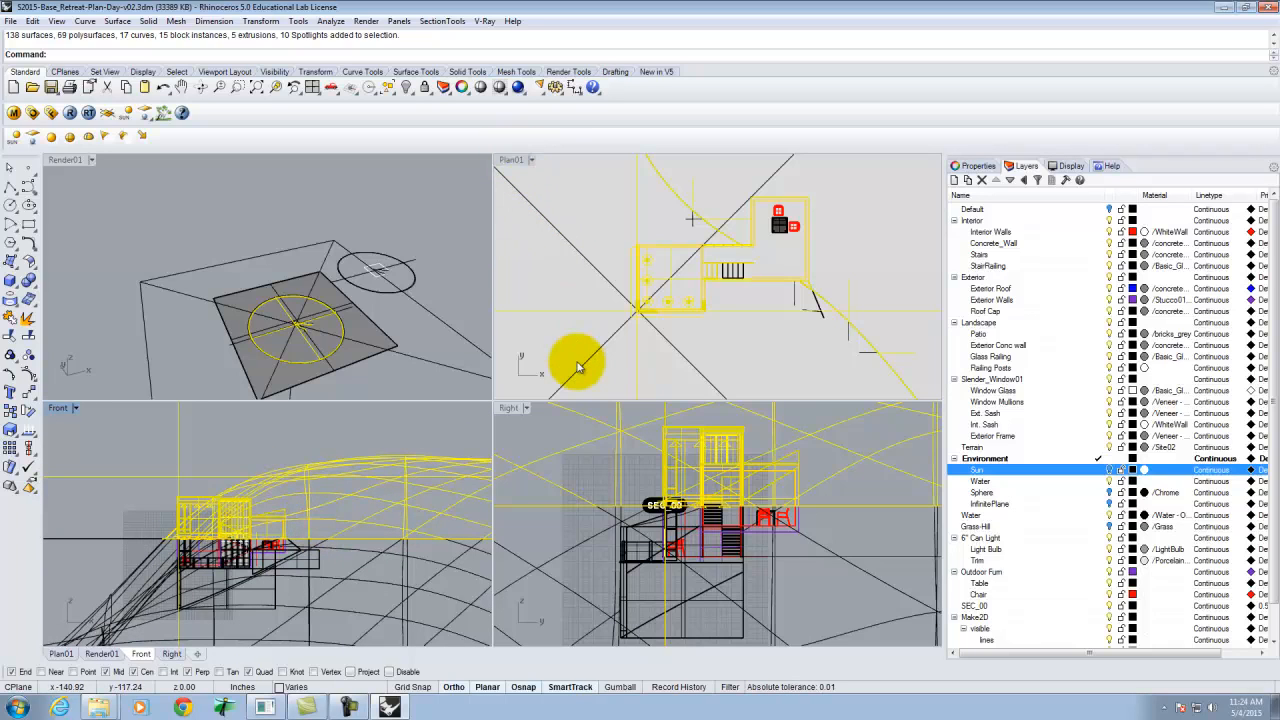
key(Return)
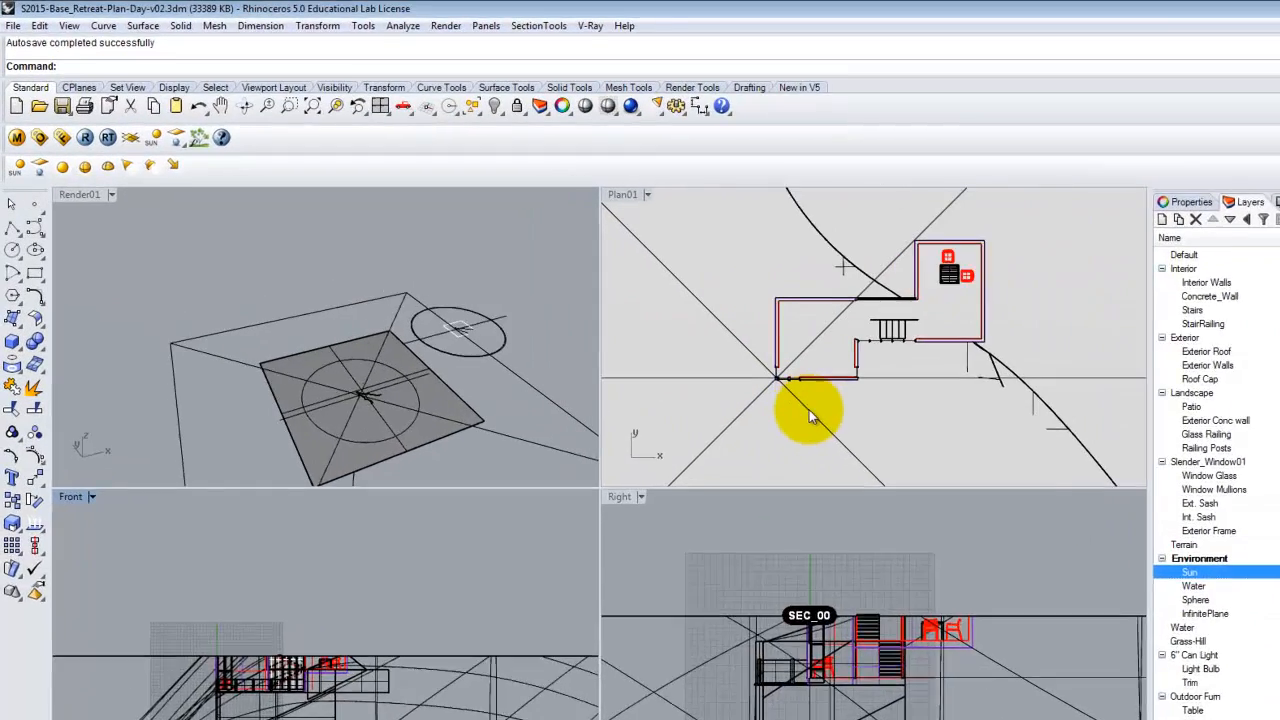
Hide the SEC_00 clipping plane and the horizontal cutting plane surface.
click(809, 411)
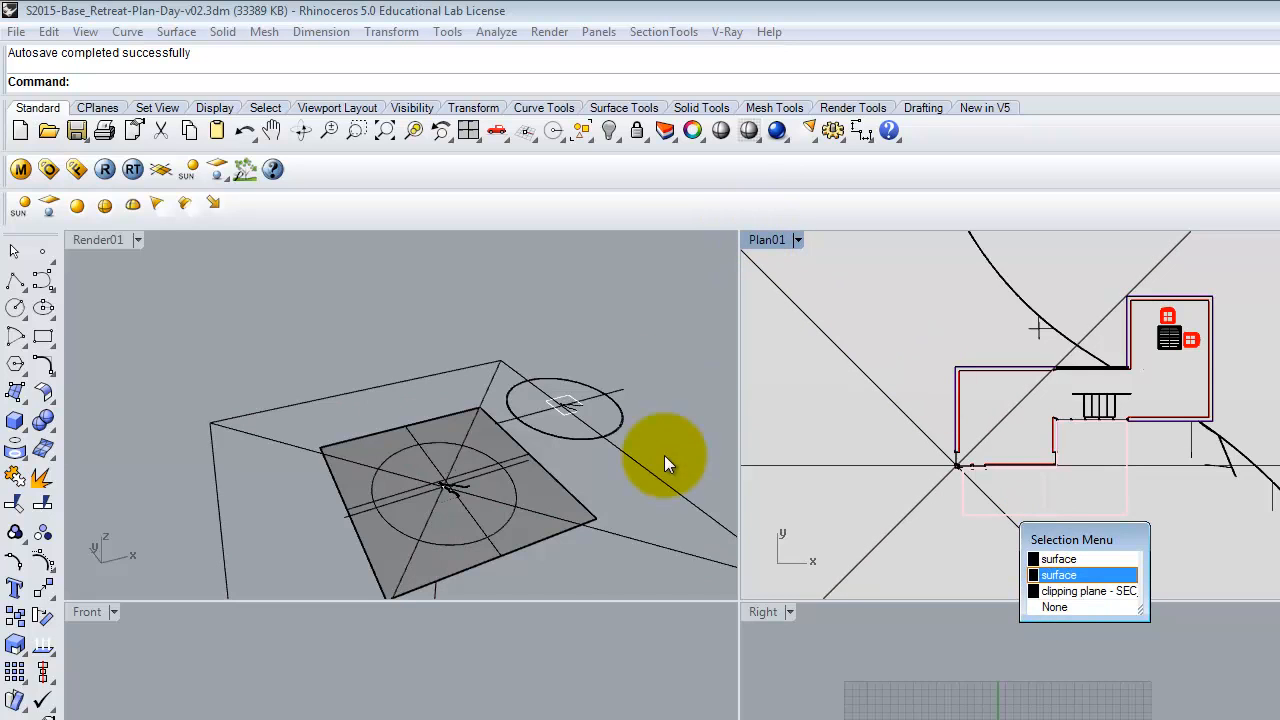
click(1077, 591)
key(Return)
click(928, 522)
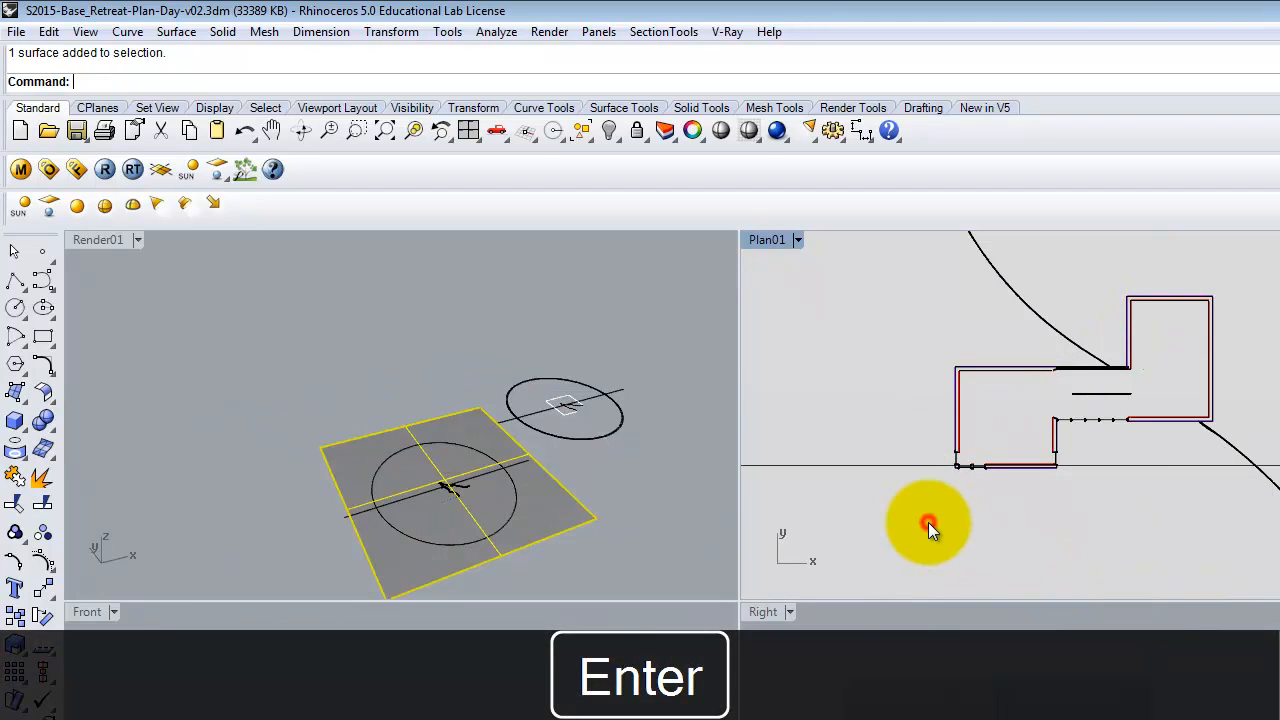
key(Return)
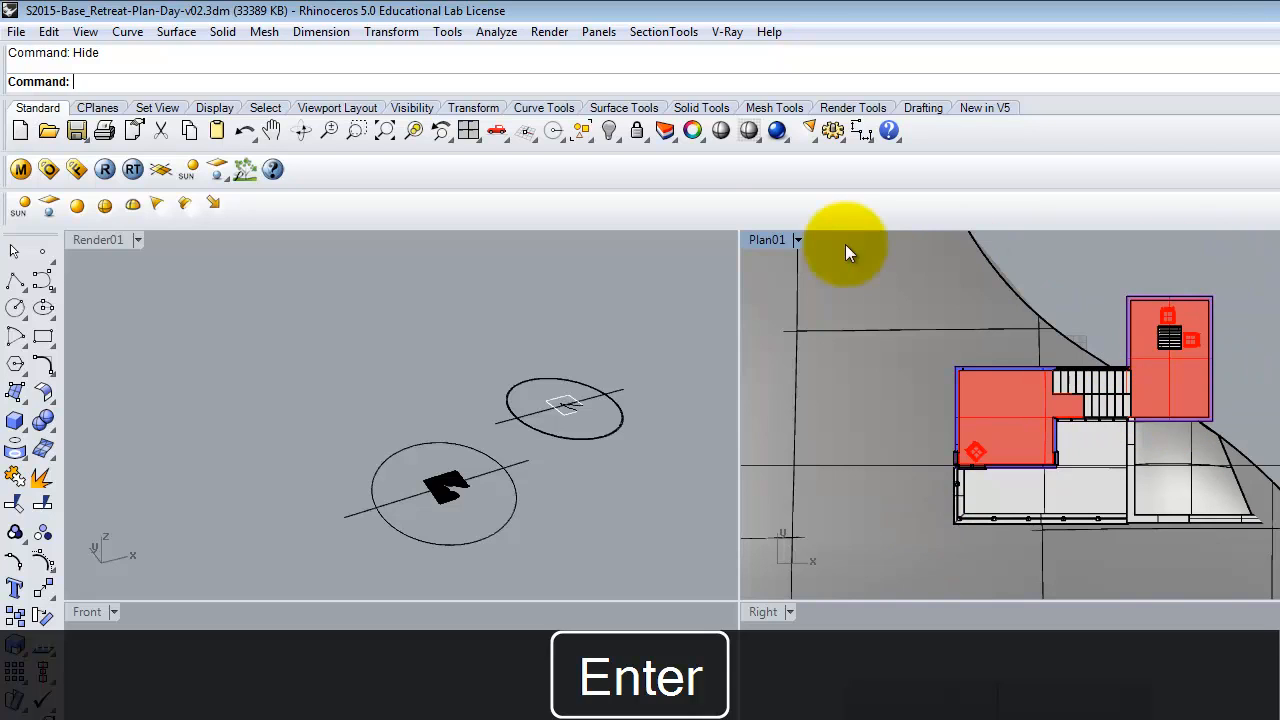
Maximize the Plan01 viewport and render it with V-Ray.
double_click(765, 240)
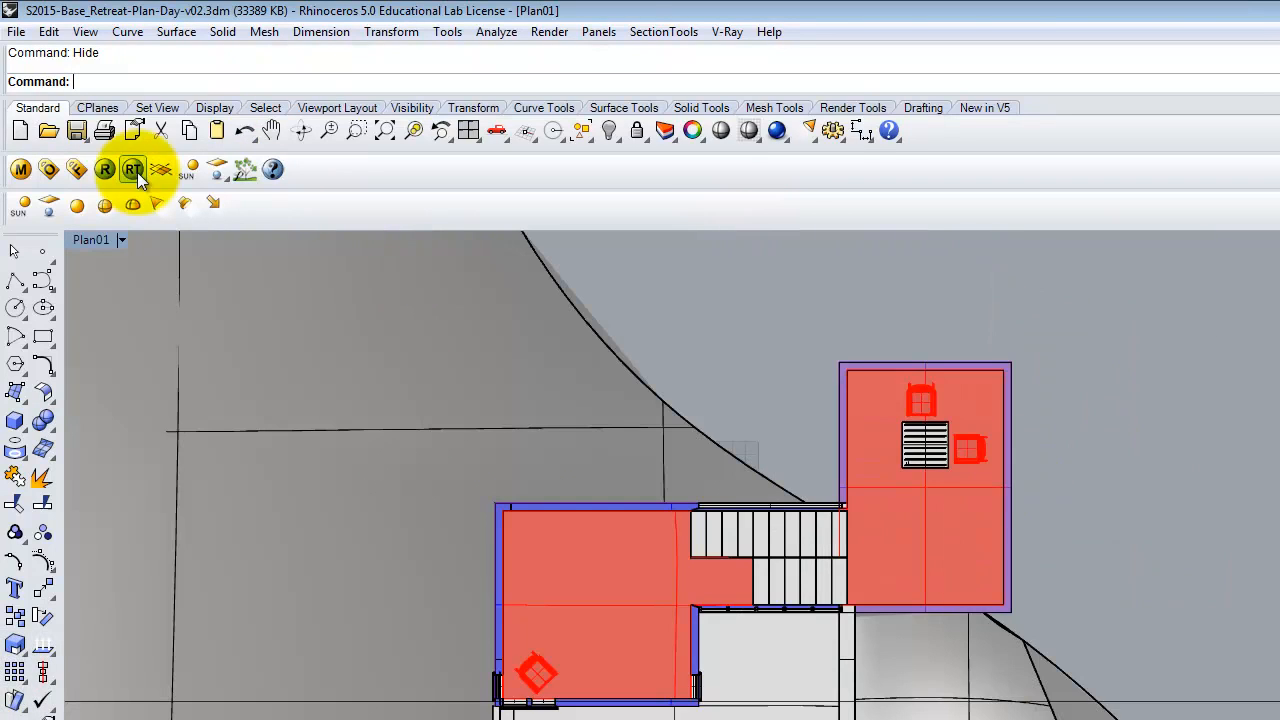
click(121, 240)
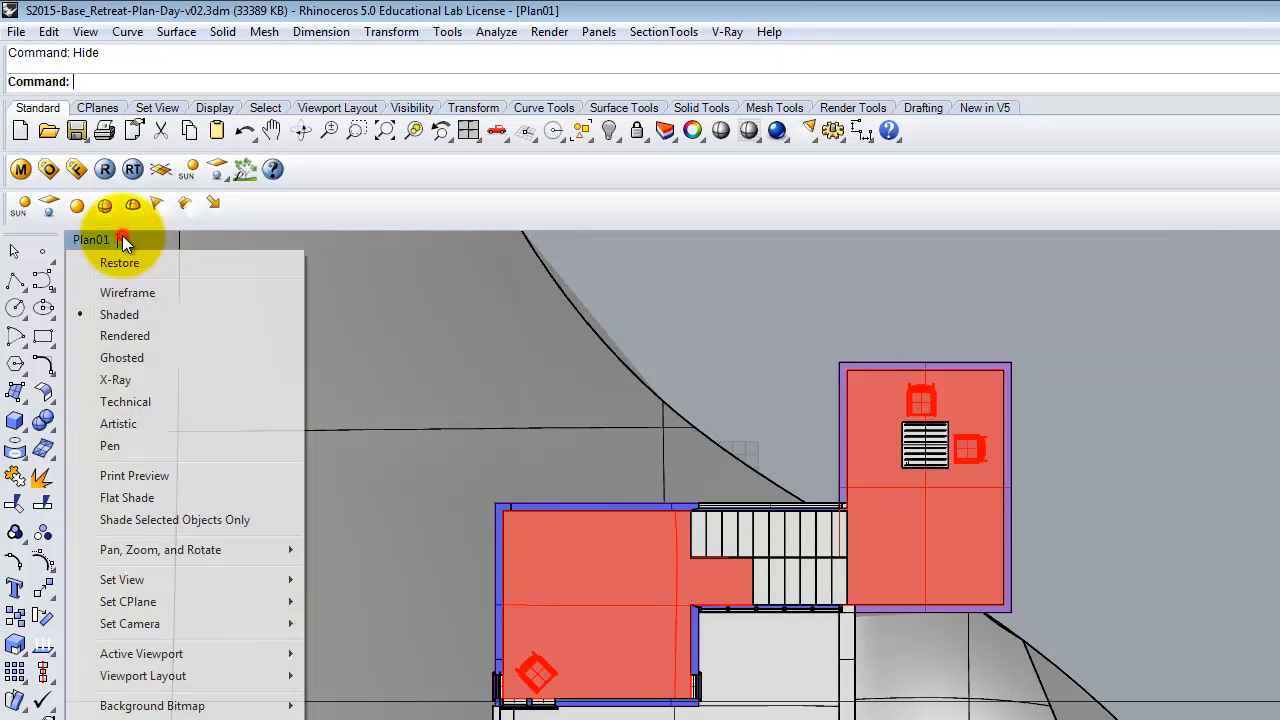
mouse_move(187, 580)
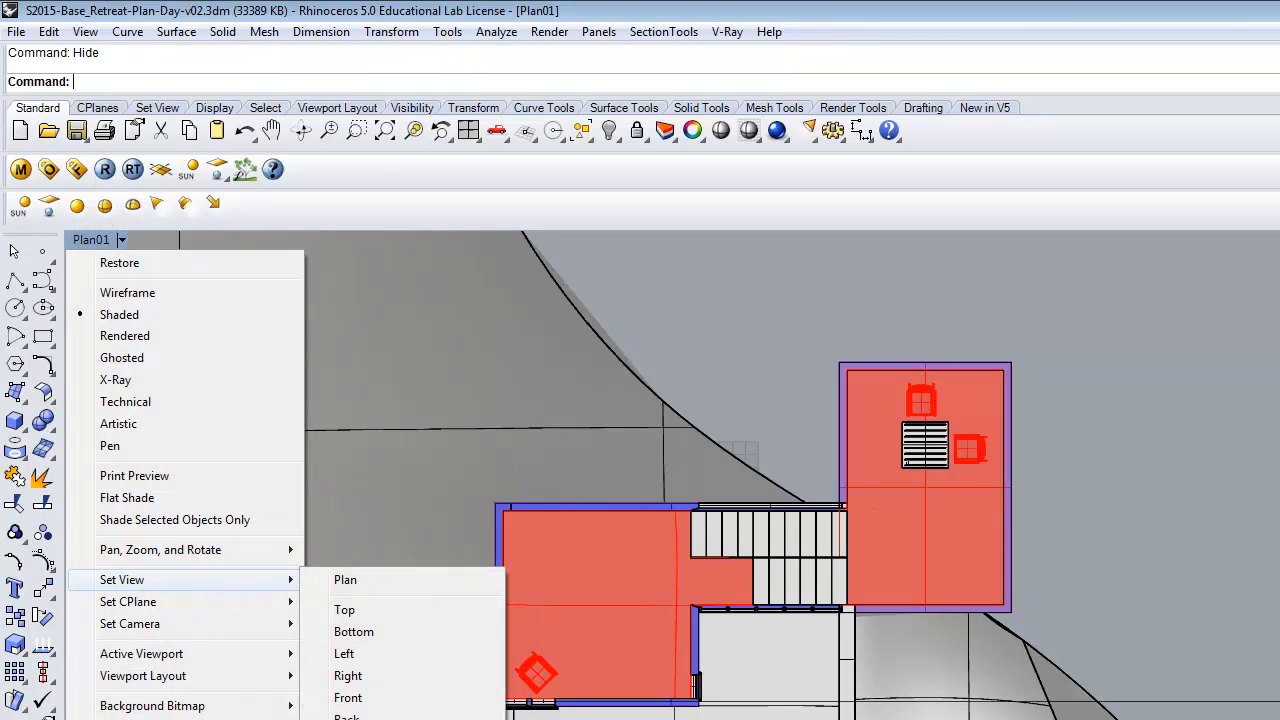
click(380, 718)
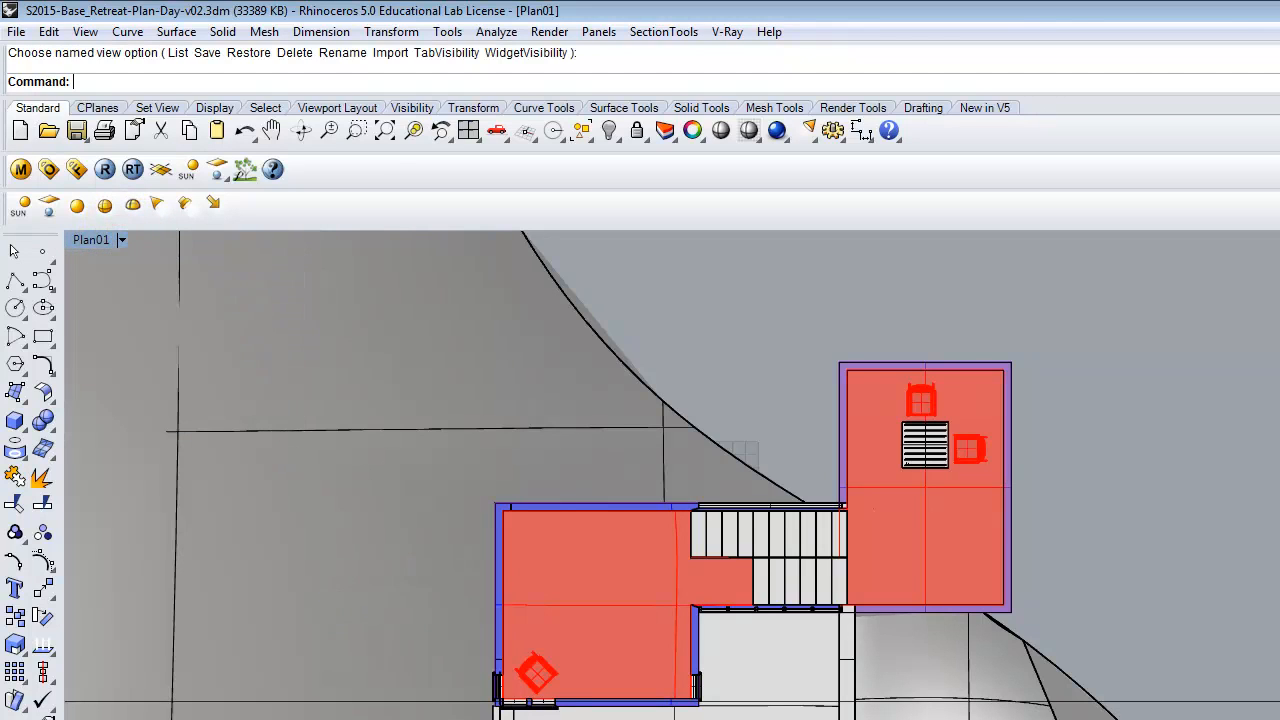
click(104, 169)
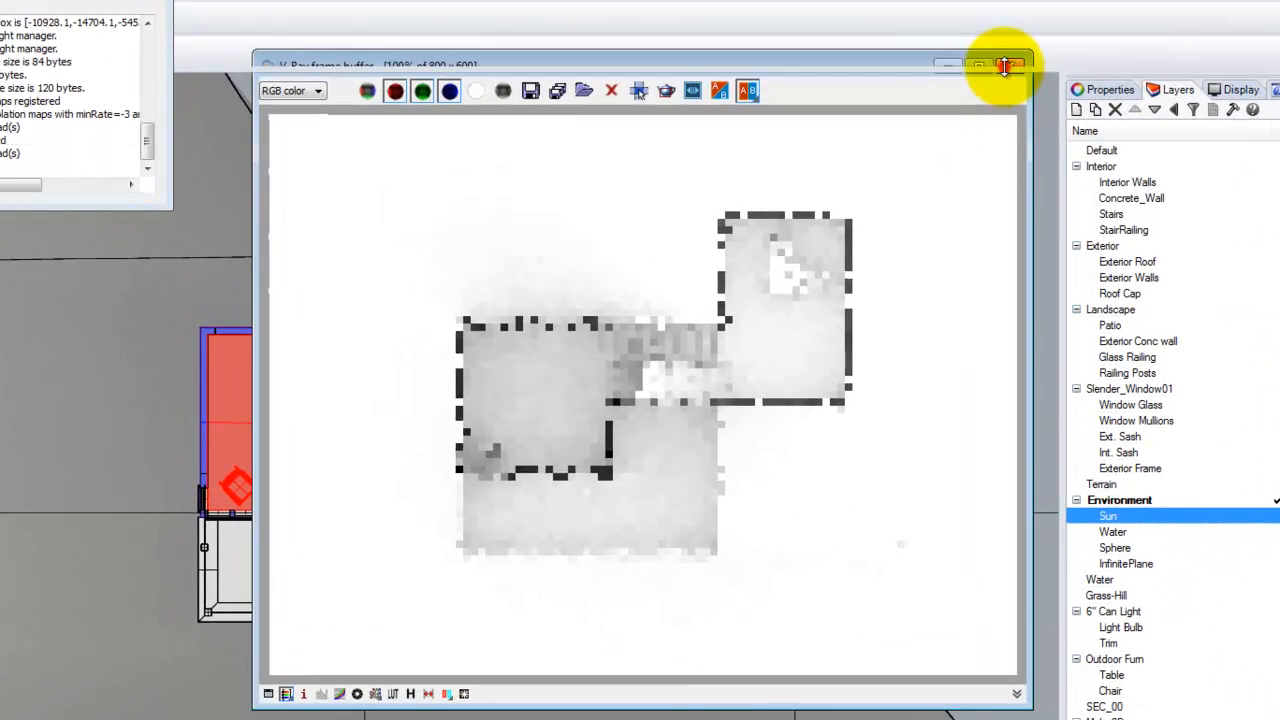
Lock the output aspect ratio, set the output width to 1024 and re-render the Plan01 view with V-Ray.
click(906, 148)
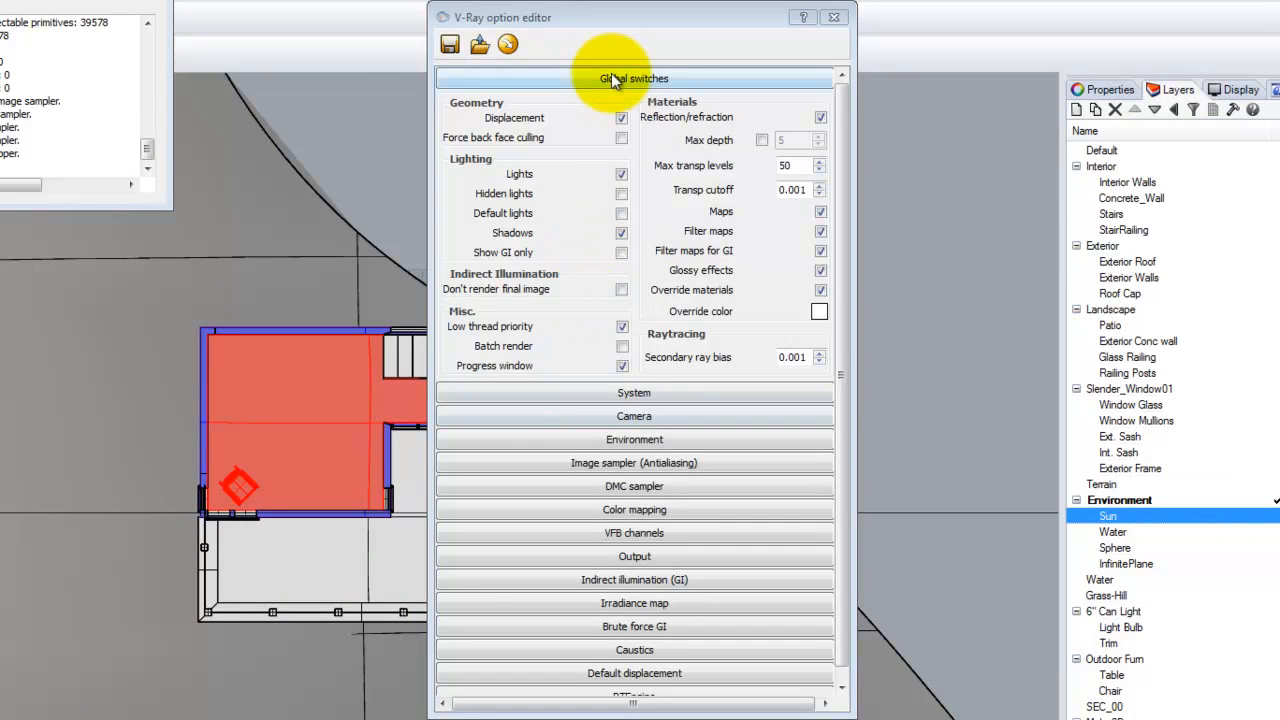
click(614, 80)
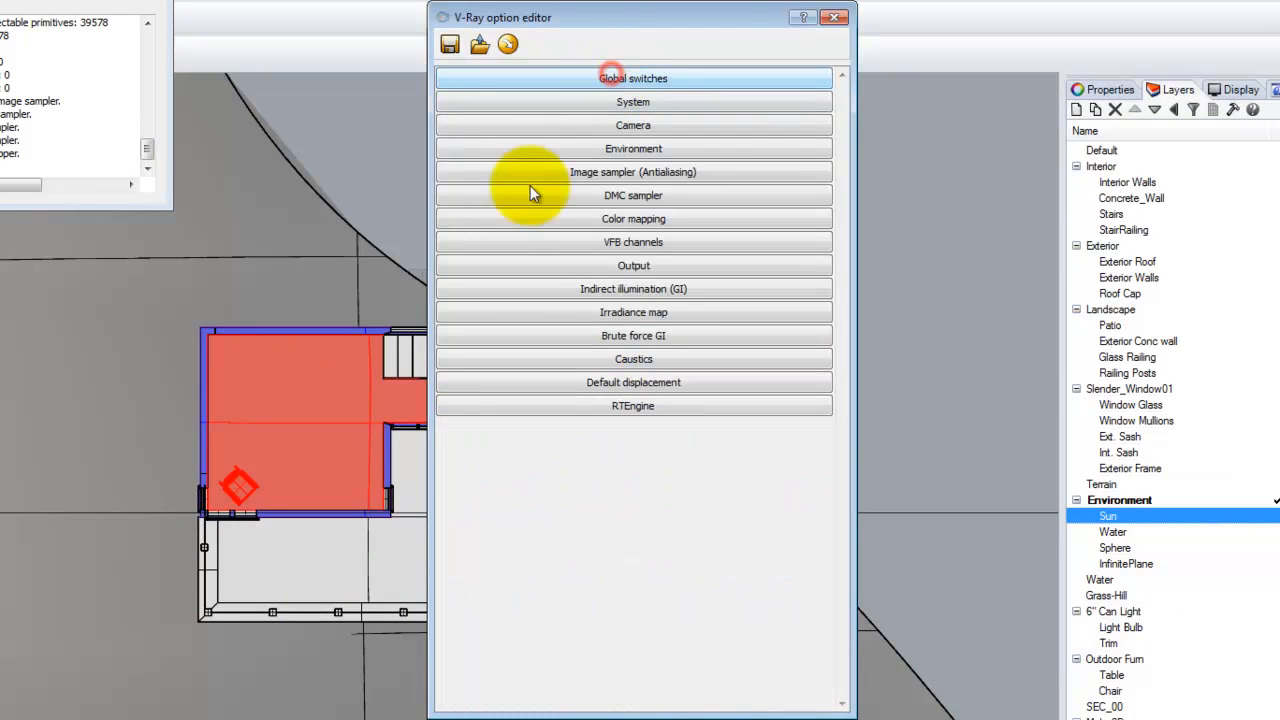
click(627, 264)
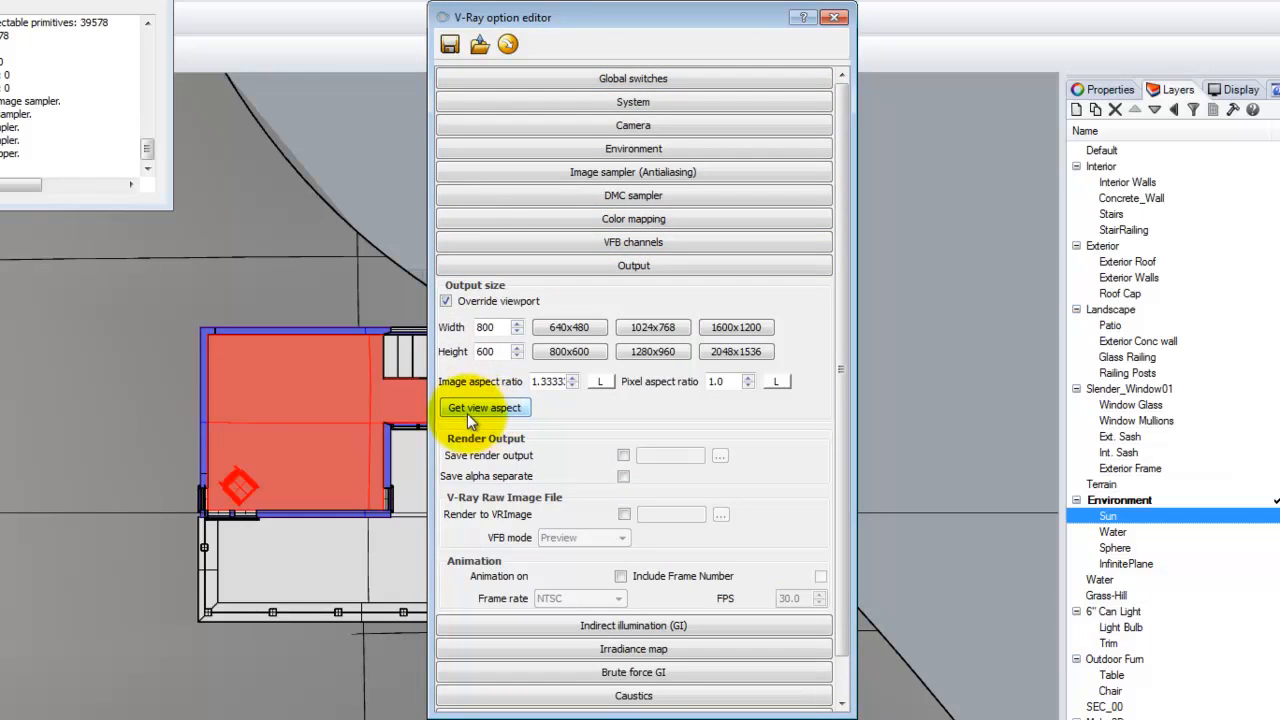
click(602, 382)
click(666, 322)
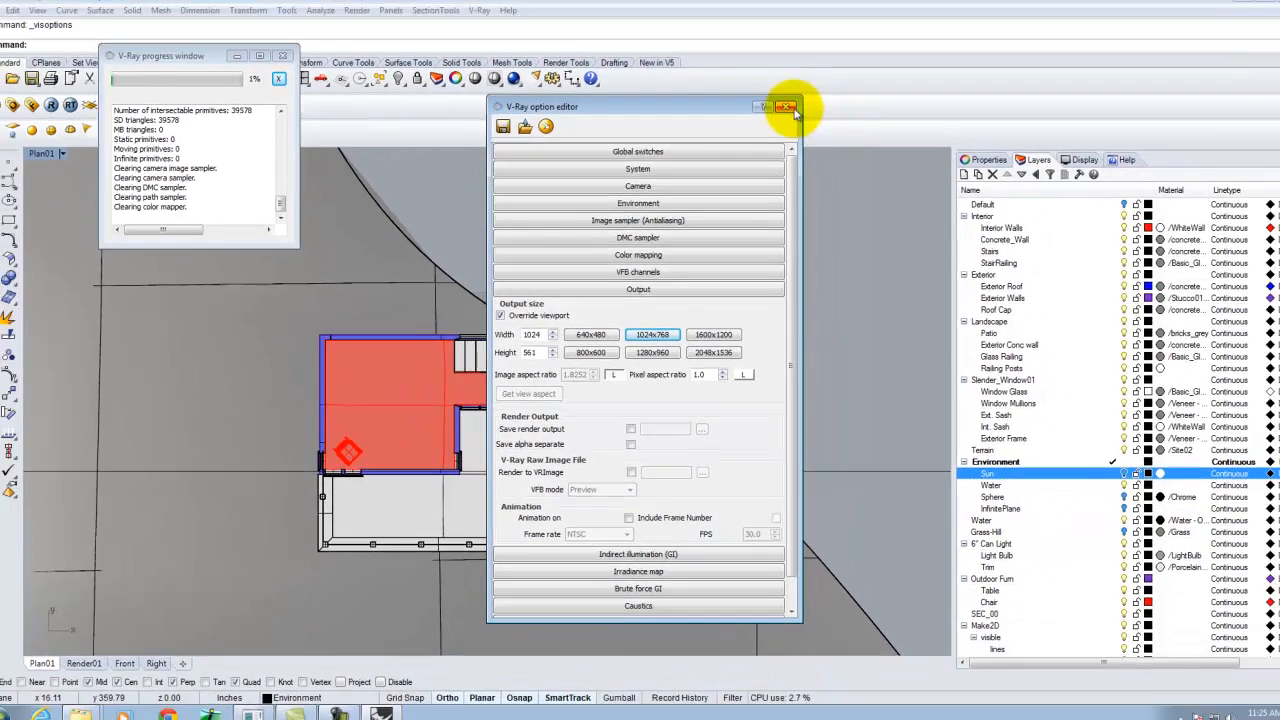
click(789, 108)
click(51, 104)
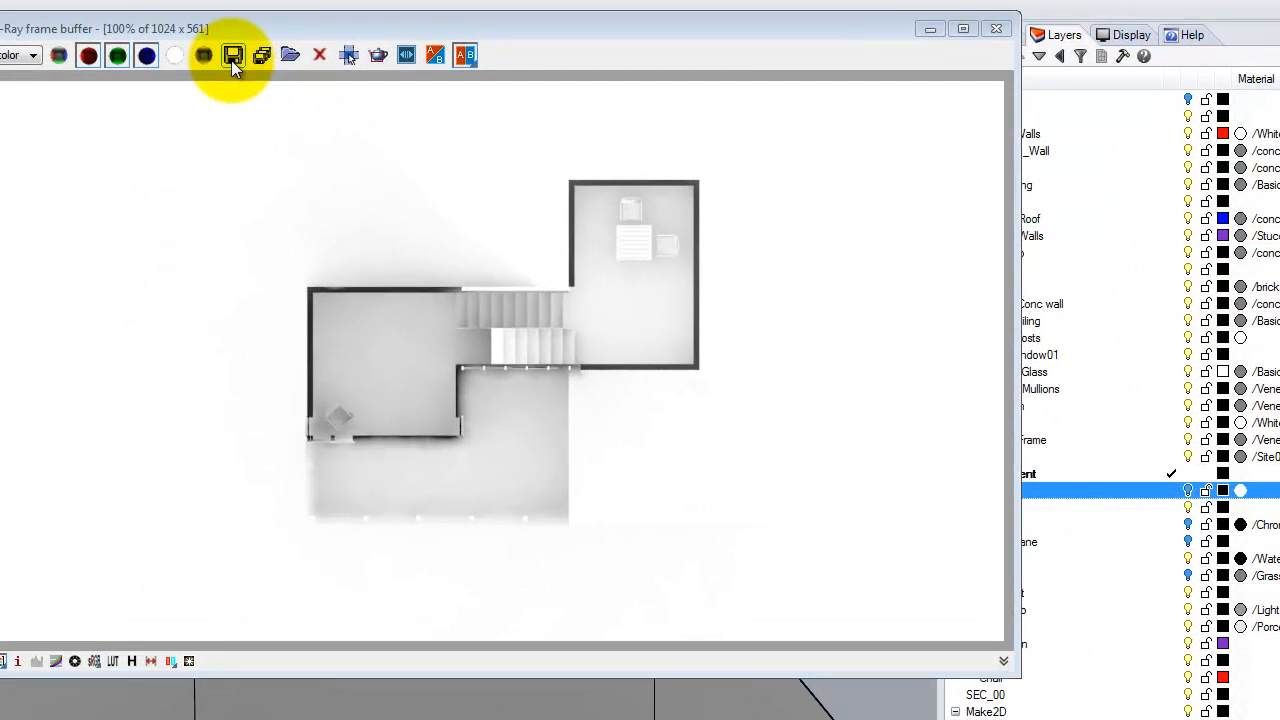
Save the rendered image as Plan01_Background.jpg in the Ex228 exercise folder.
click(232, 56)
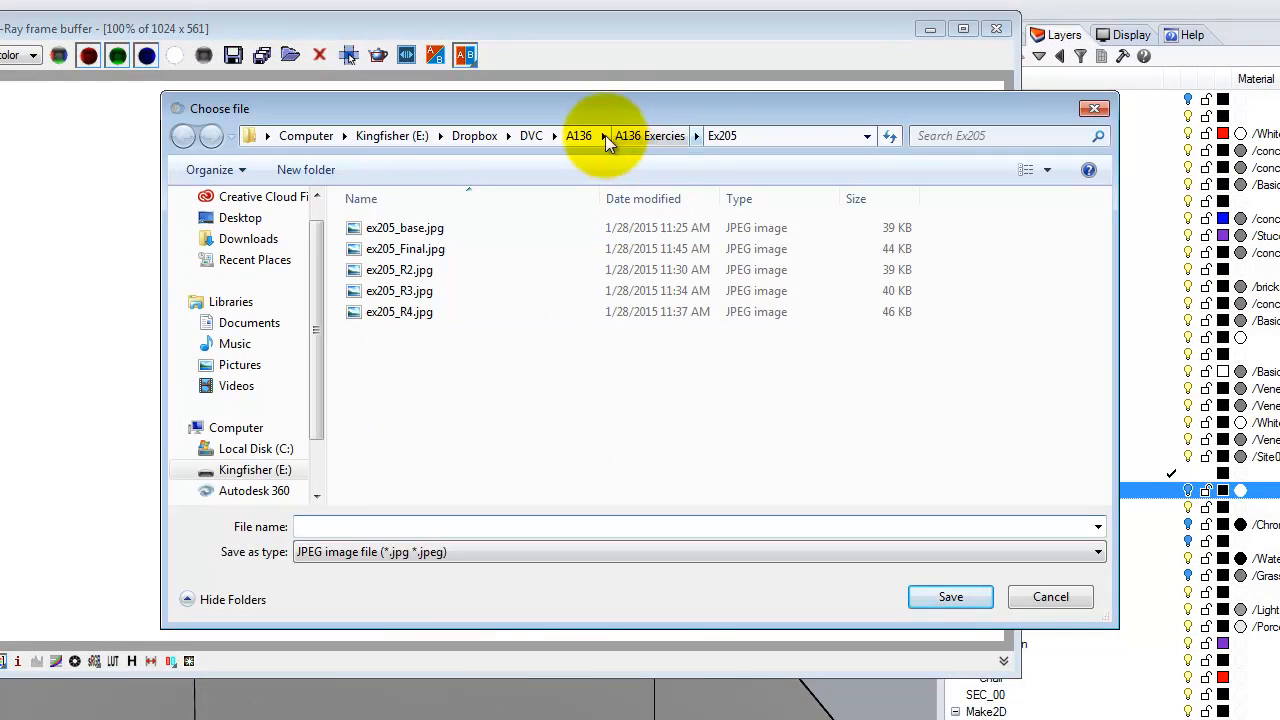
click(641, 140)
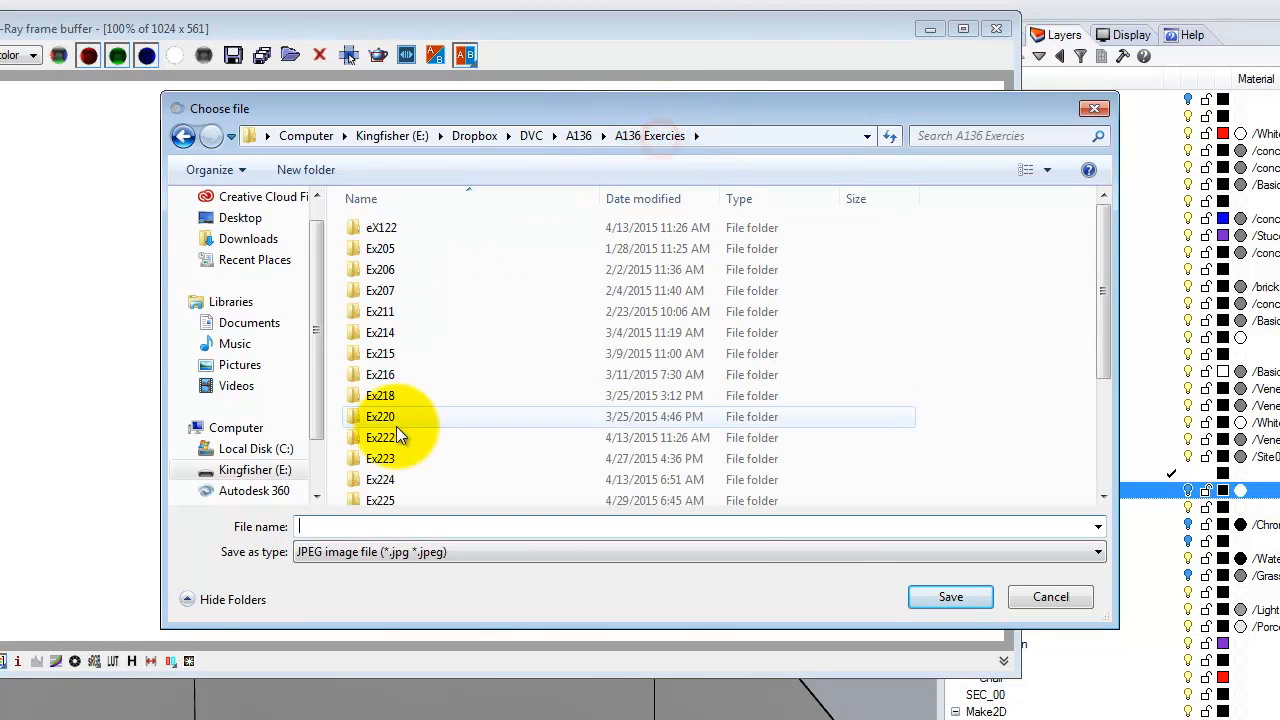
drag(1122, 267, 1094, 371)
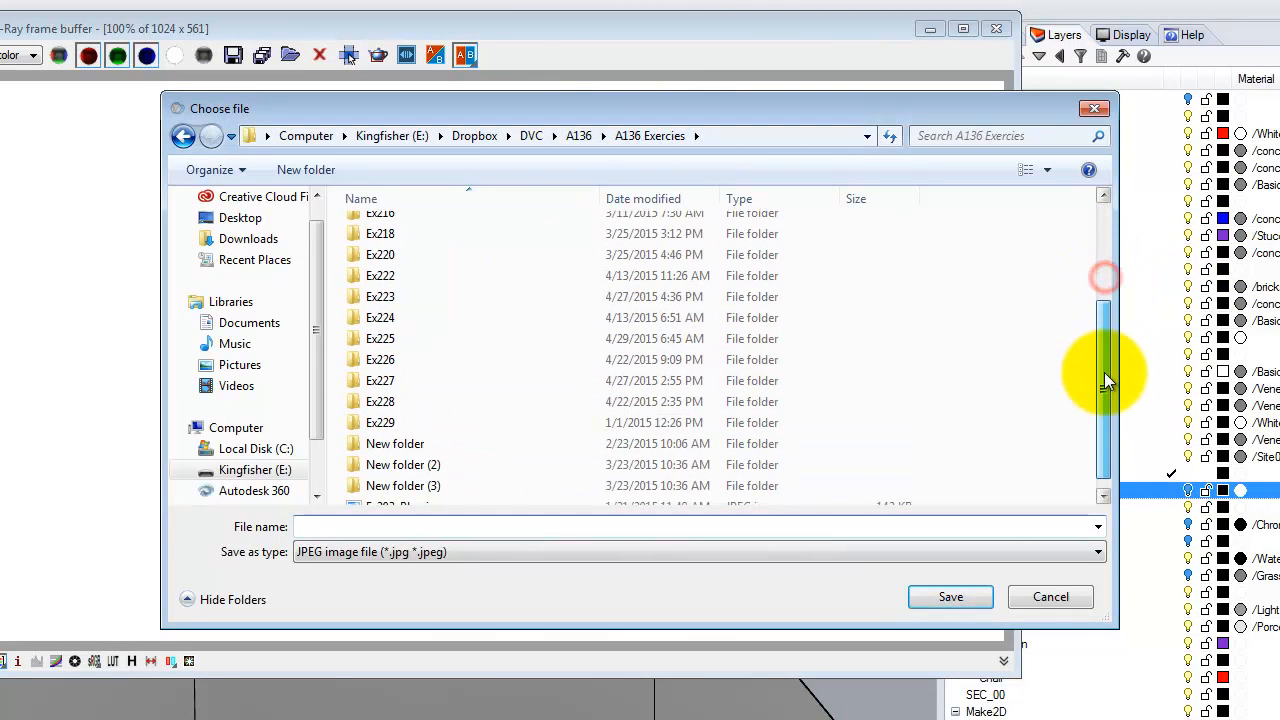
double_click(388, 401)
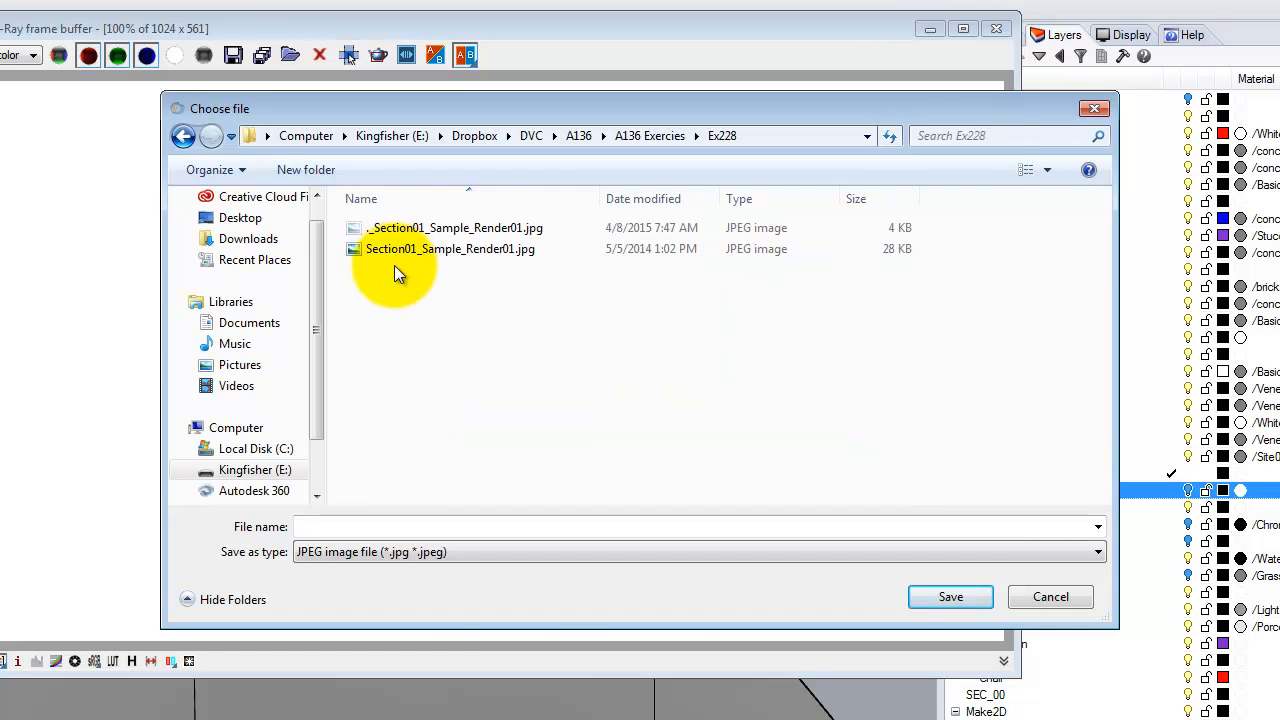
click(335, 526)
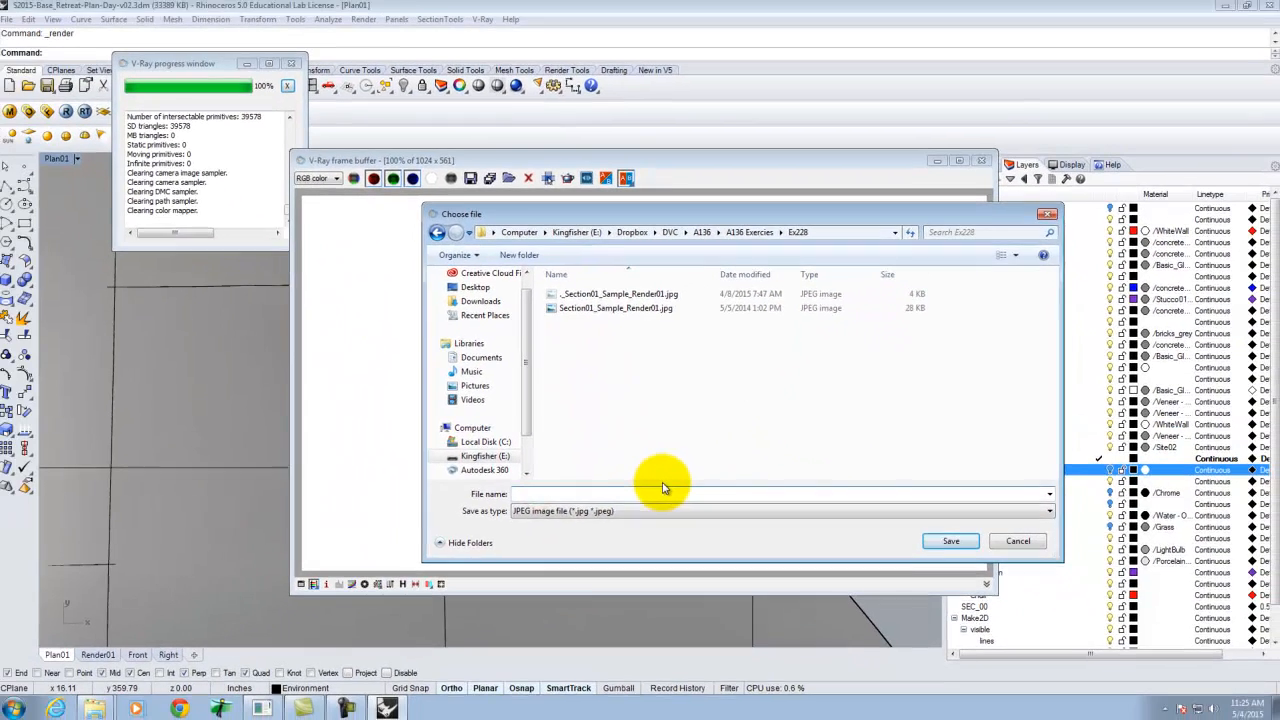
text(Plan)
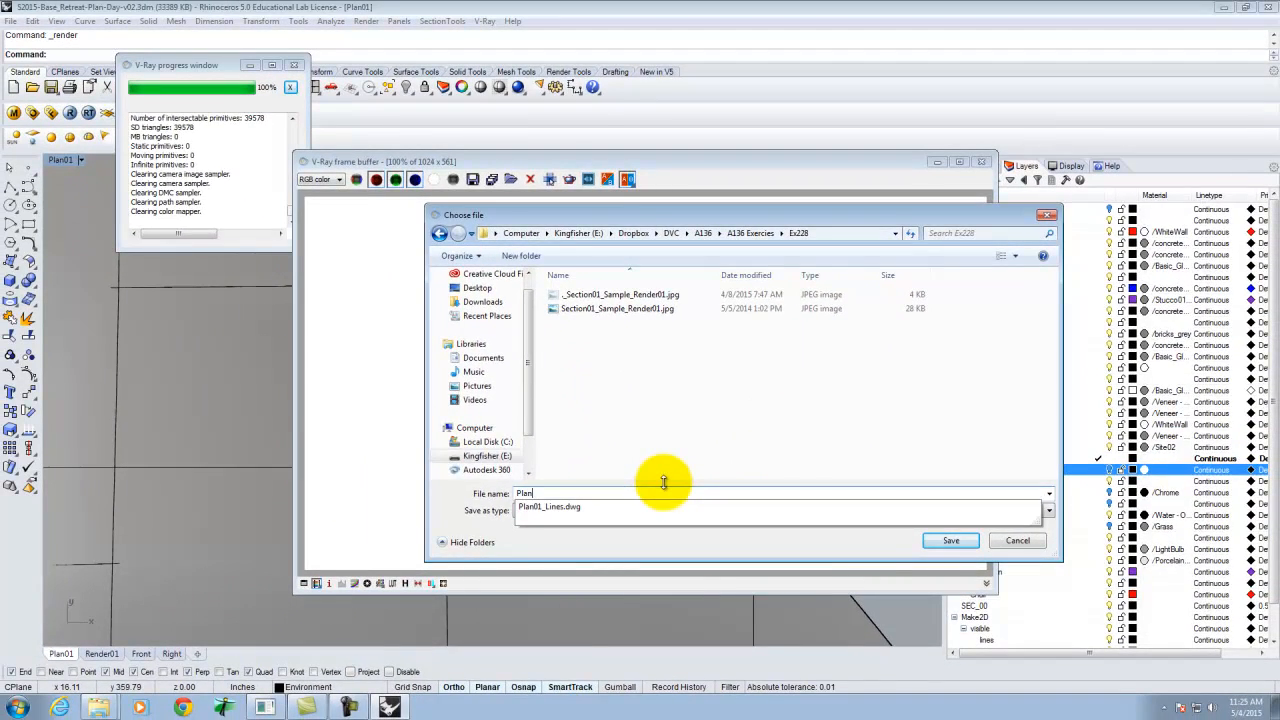
text(01_Background)
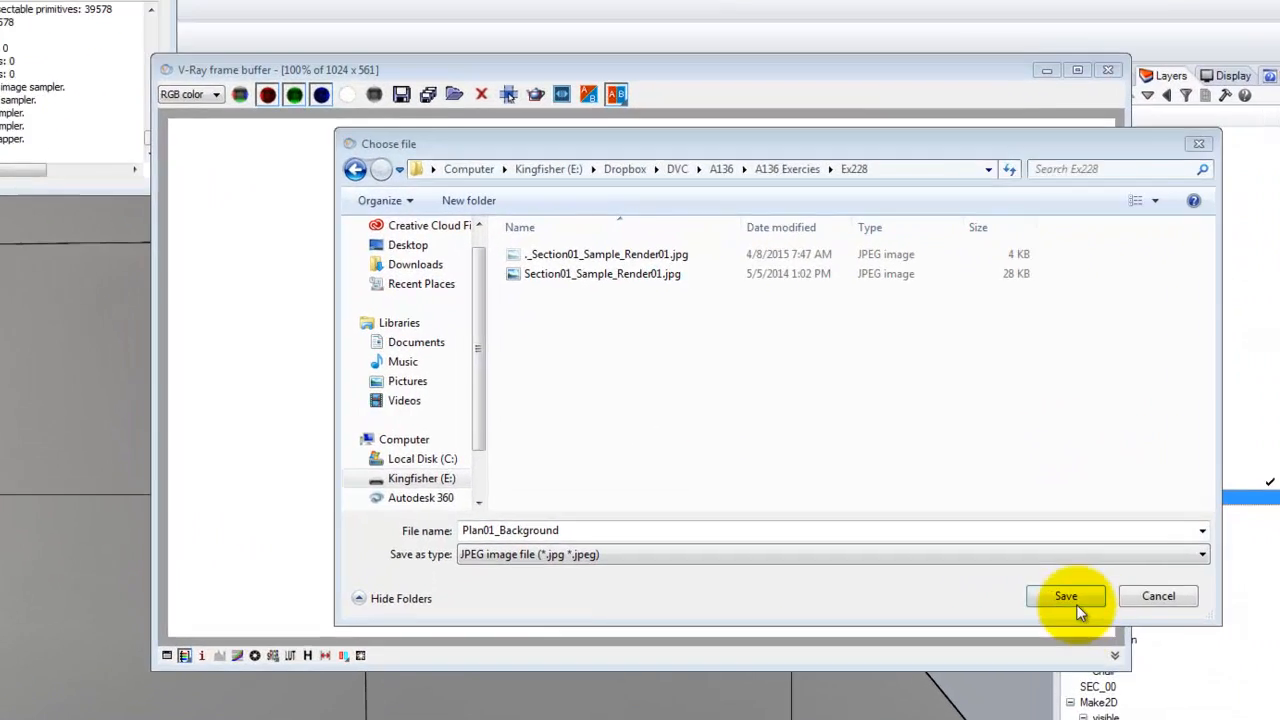
click(951, 540)
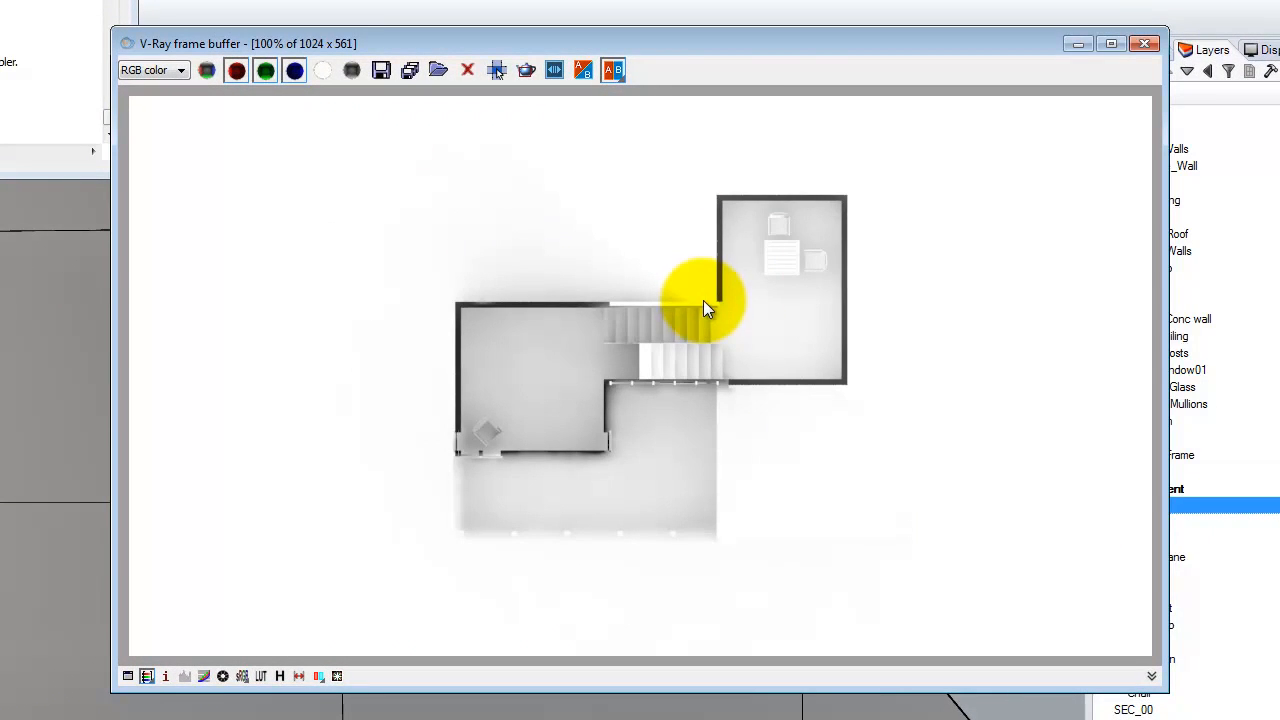
Close the V-Ray frame buffer and launch Adobe Illustrator.
click(1148, 50)
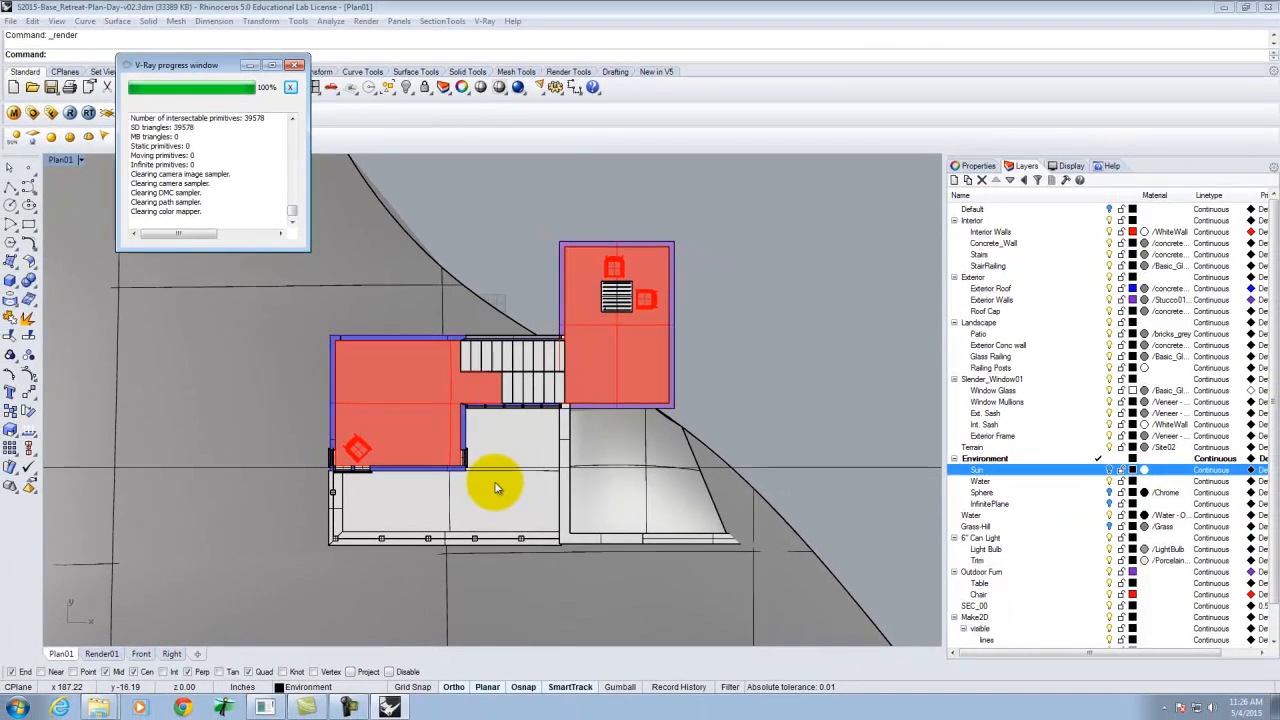
click(17, 707)
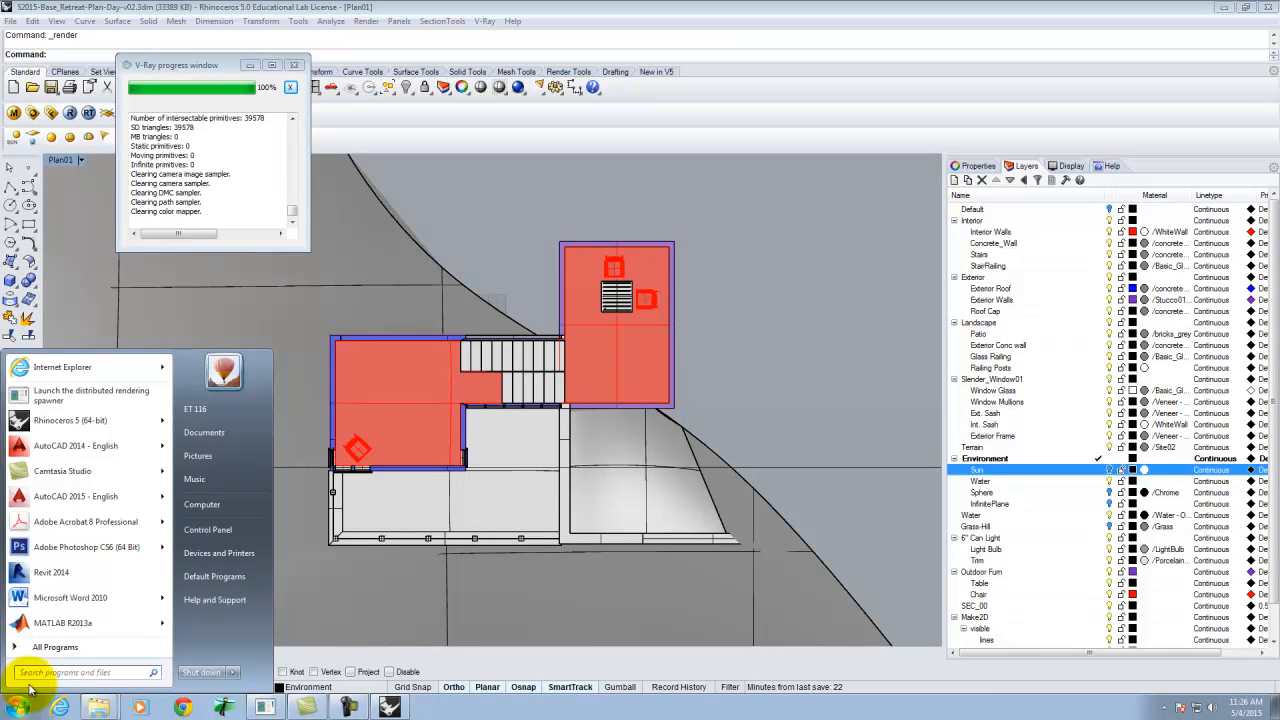
click(58, 649)
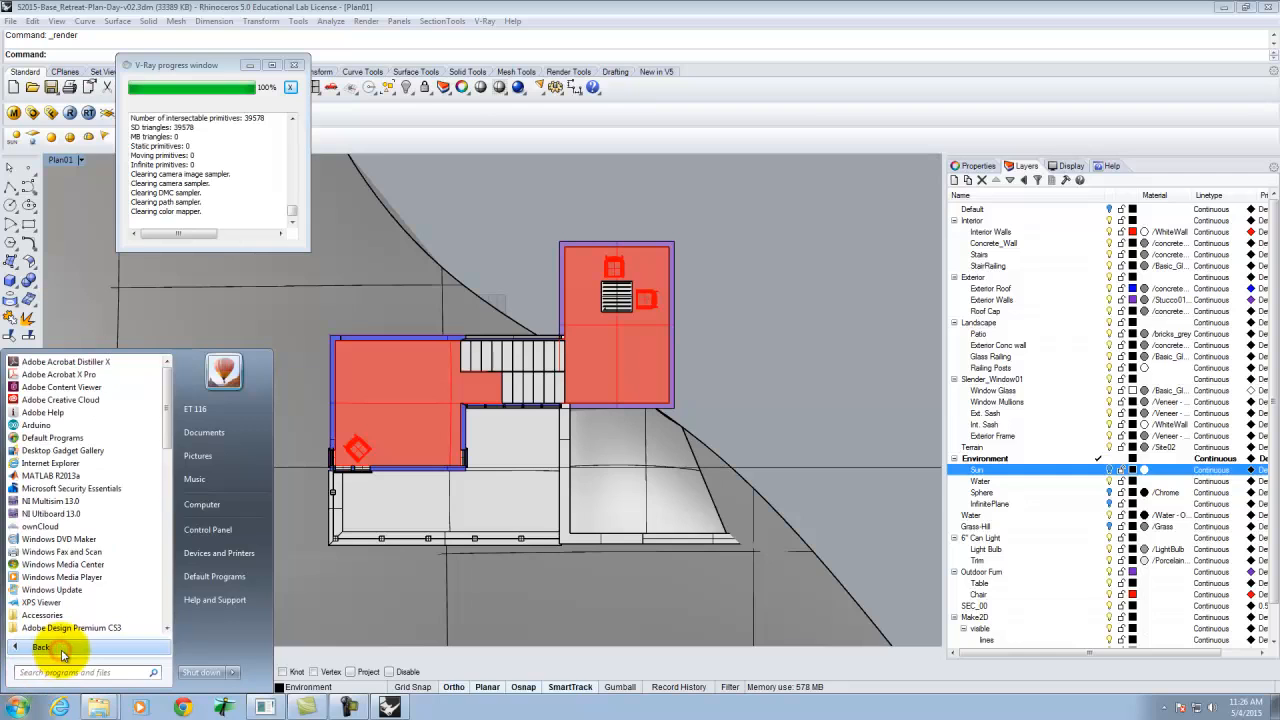
scroll(130, 500, down, 1)
click(110, 526)
click(73, 577)
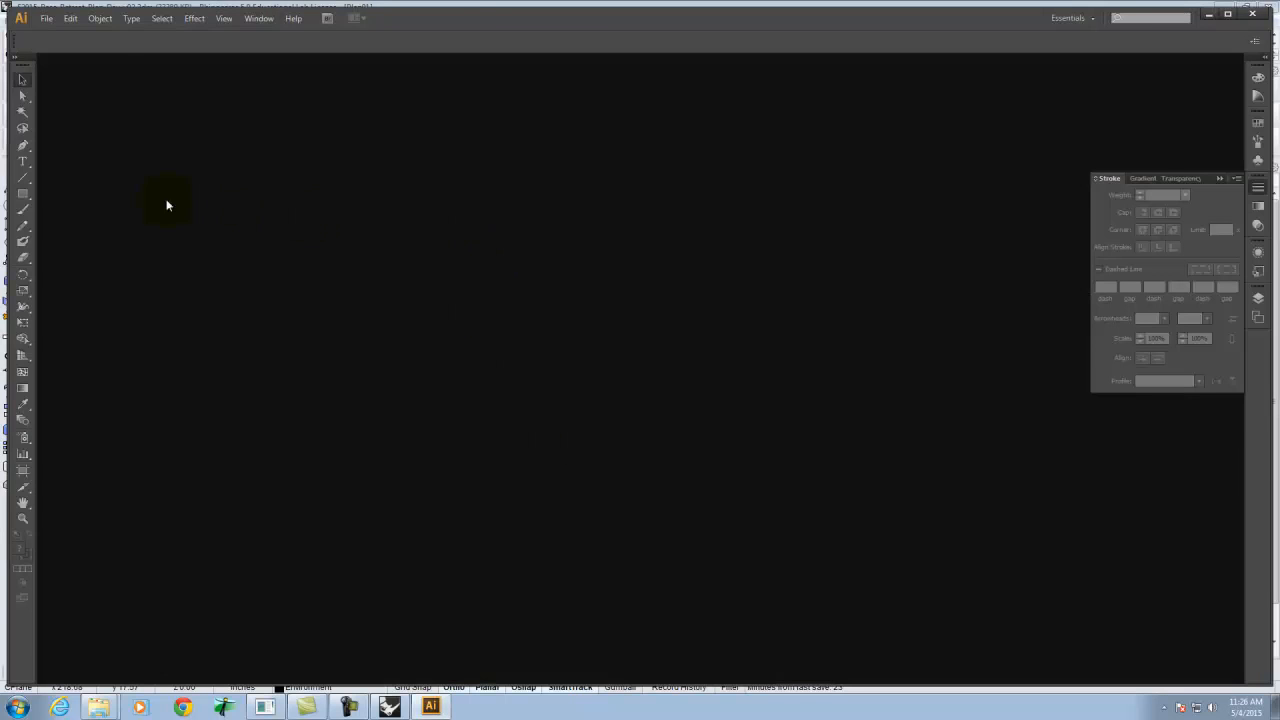
Open Plan01_Lines.dwg from the Ex228 folder in Illustrator, scaled to fit the artboard.
click(47, 19)
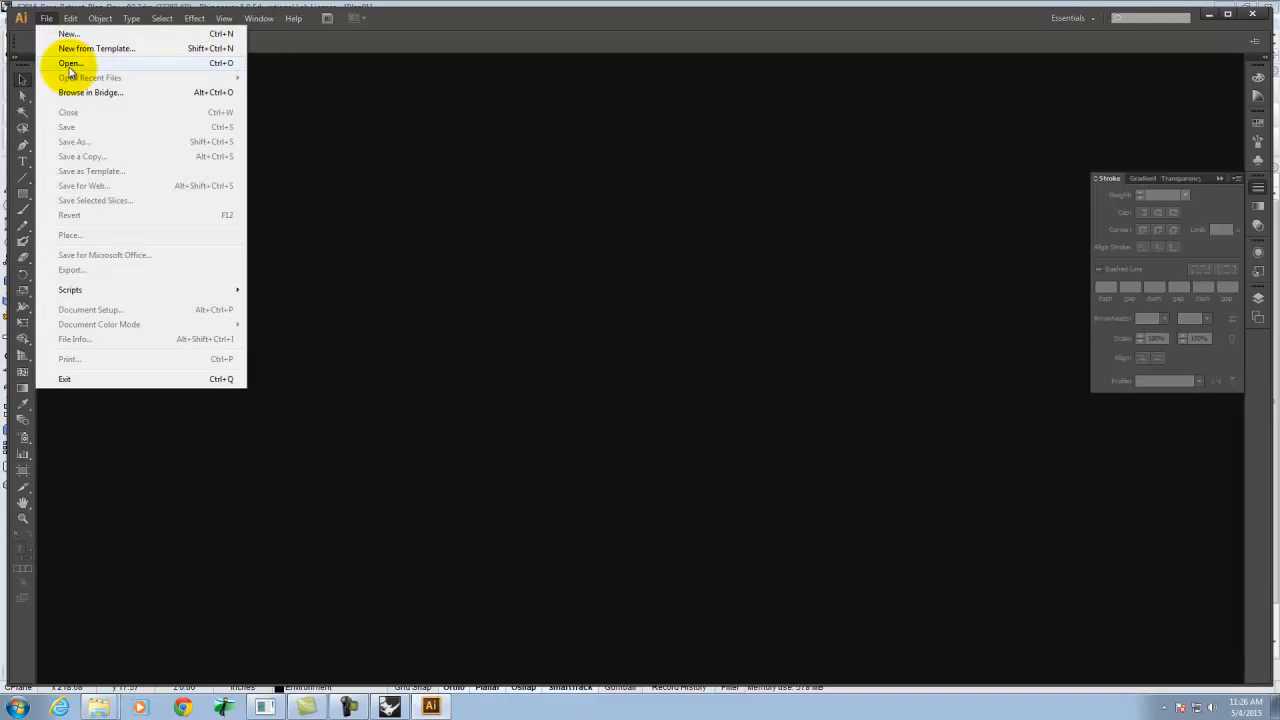
click(70, 63)
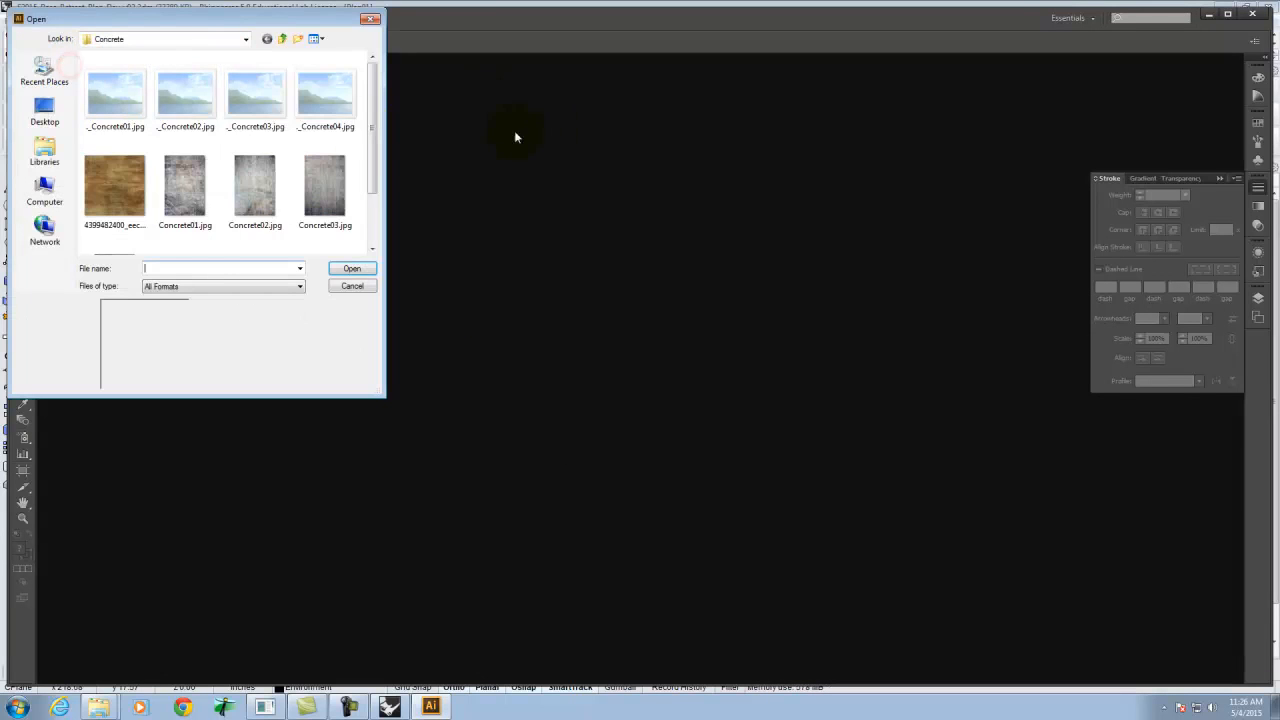
click(286, 40)
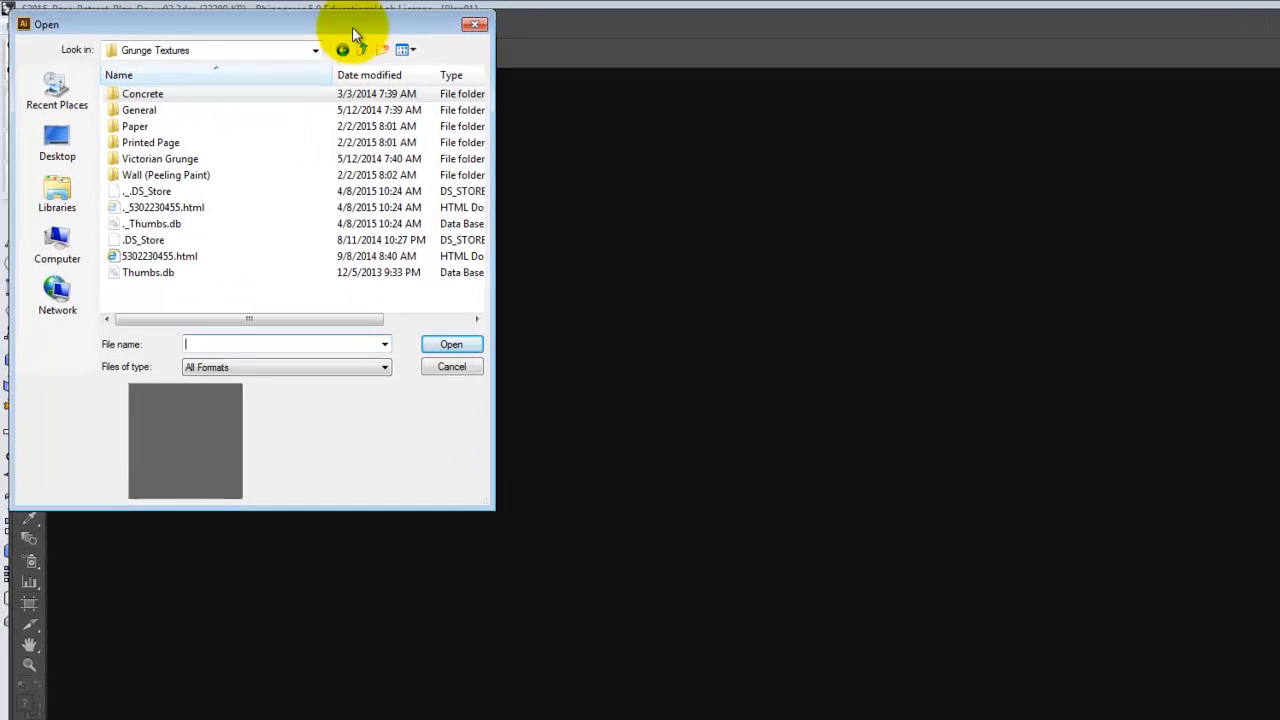
click(423, 60)
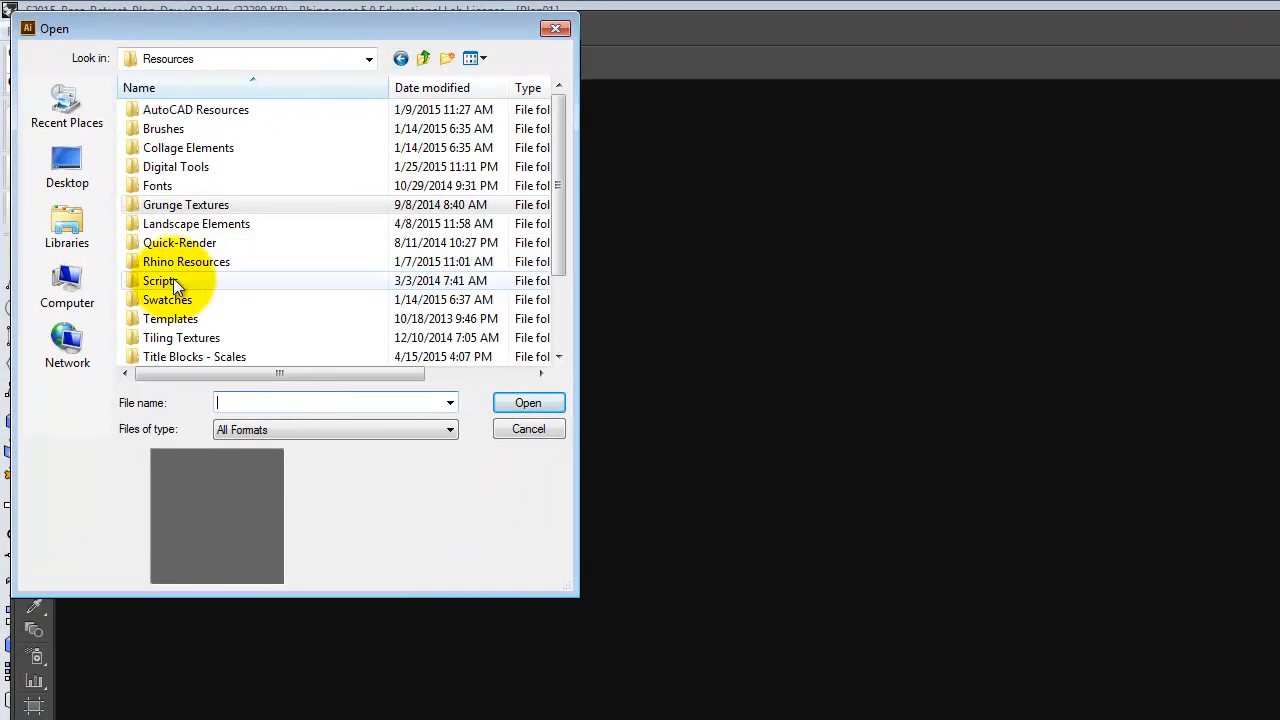
click(422, 60)
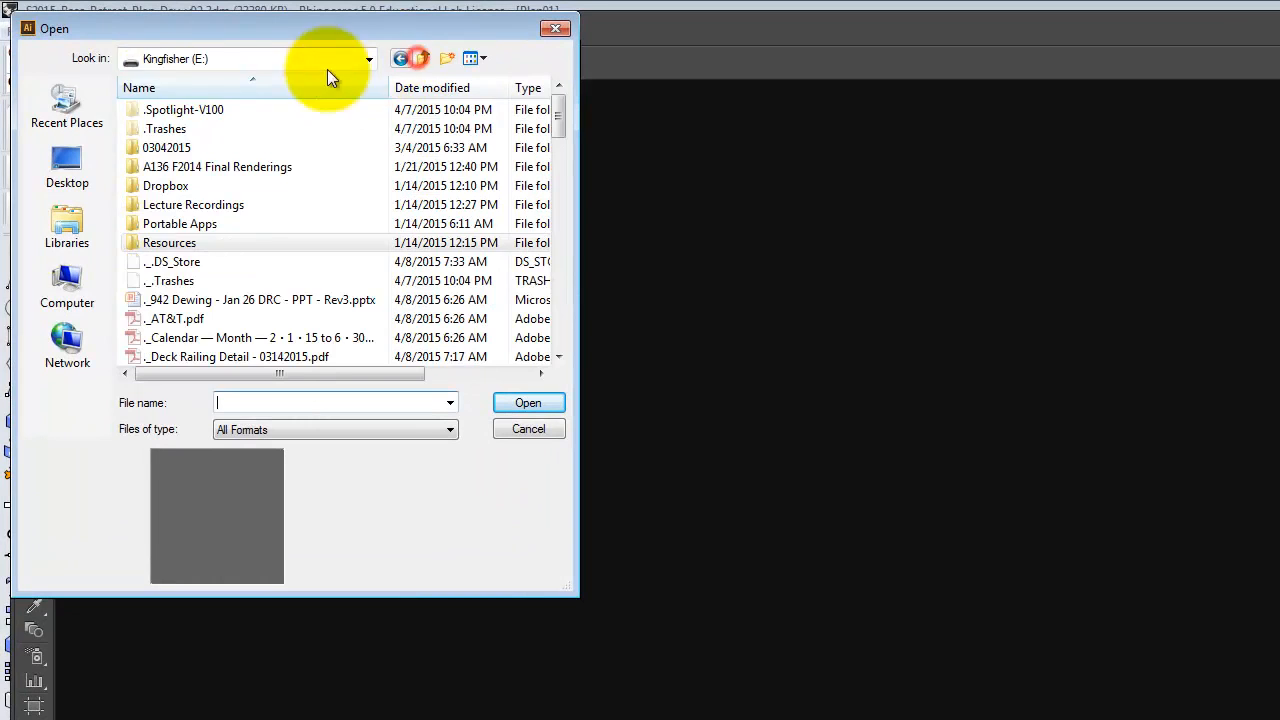
double_click(173, 192)
double_click(169, 127)
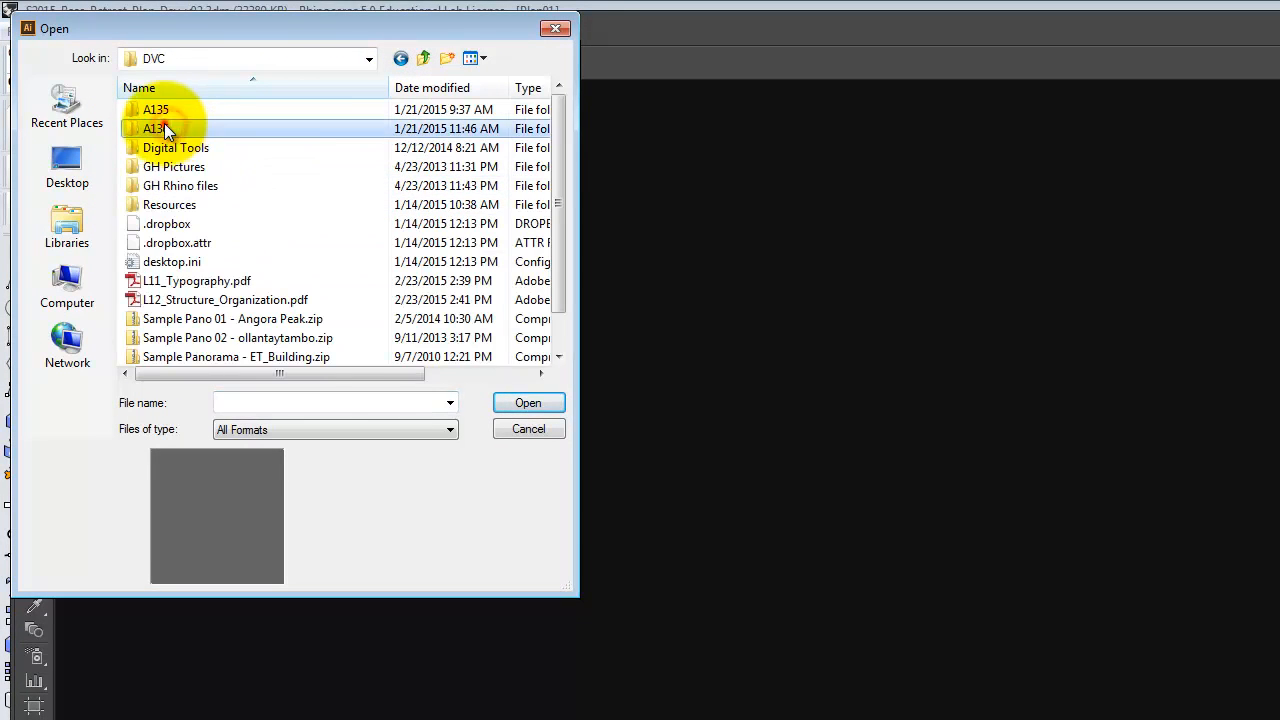
double_click(164, 125)
double_click(193, 113)
scroll(230, 258, down, 7)
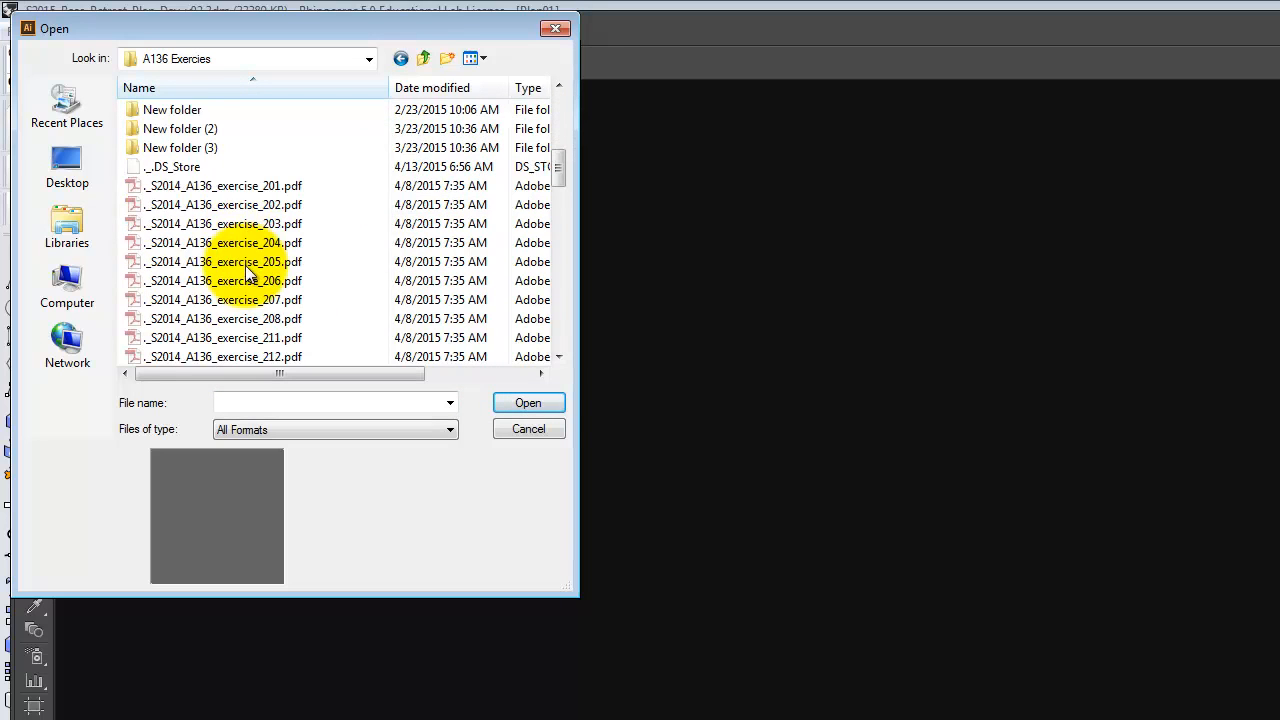
scroll(215, 152, up, 3)
double_click(166, 242)
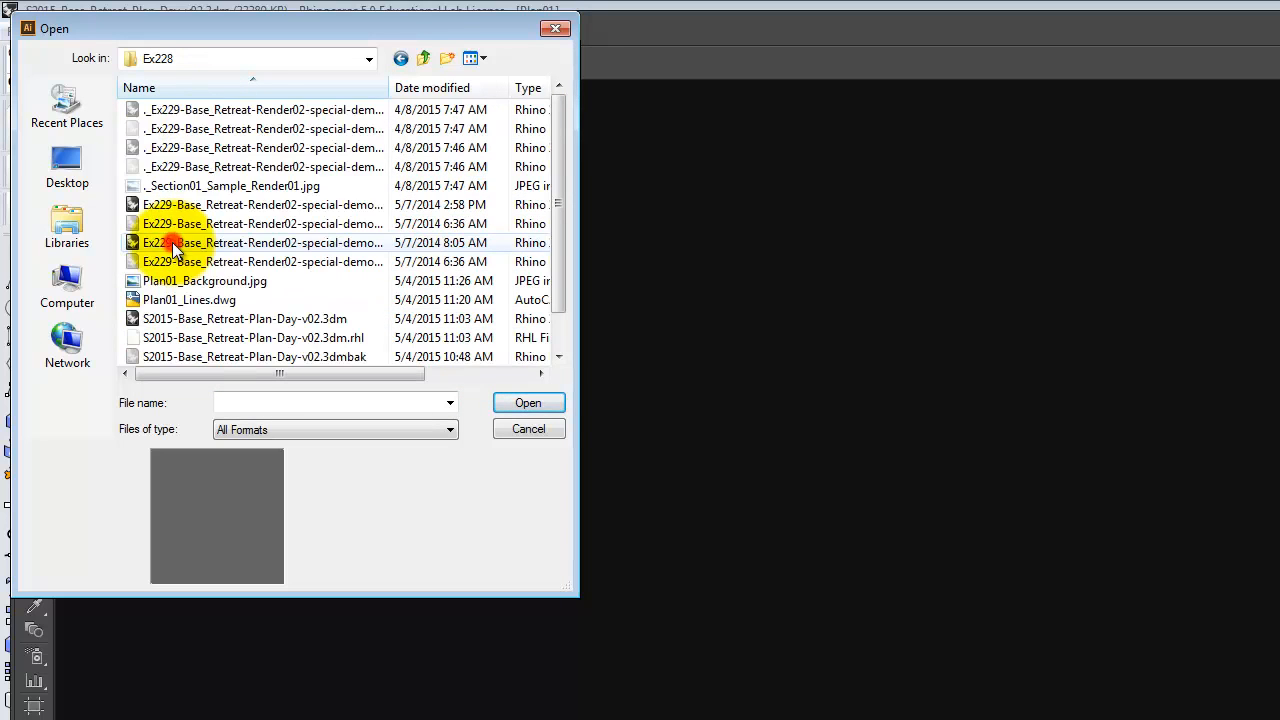
click(181, 300)
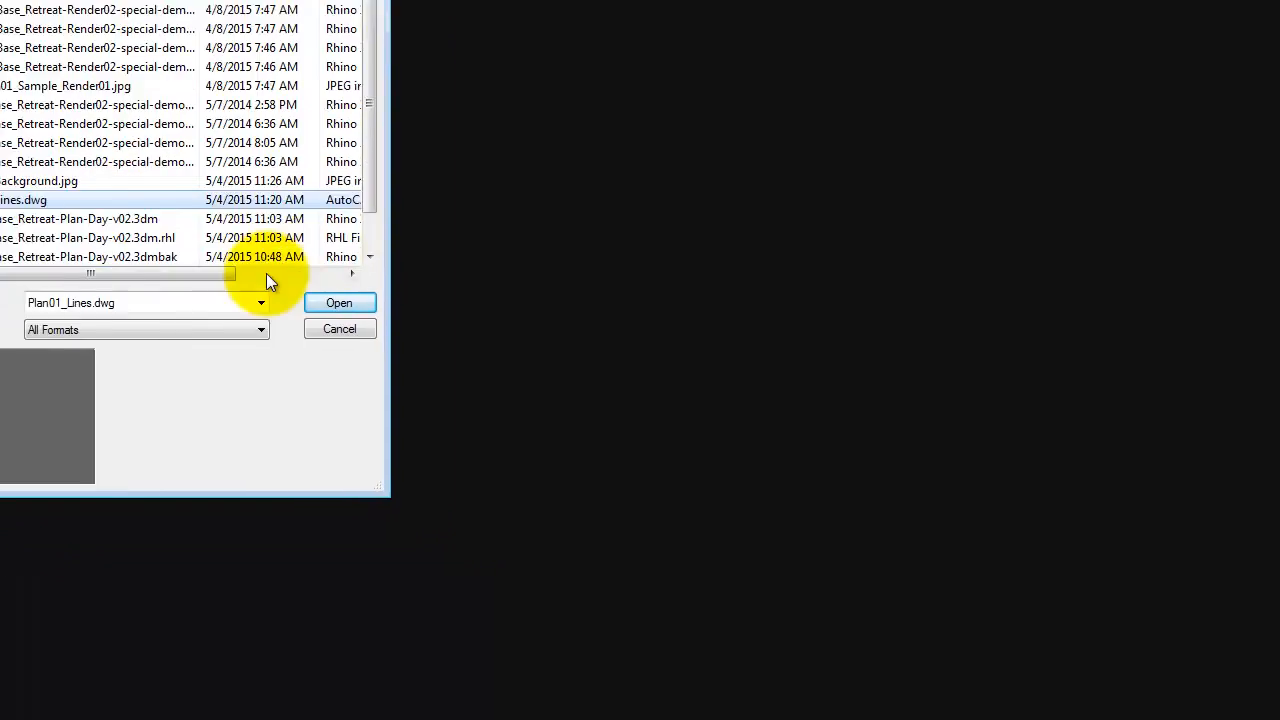
click(339, 302)
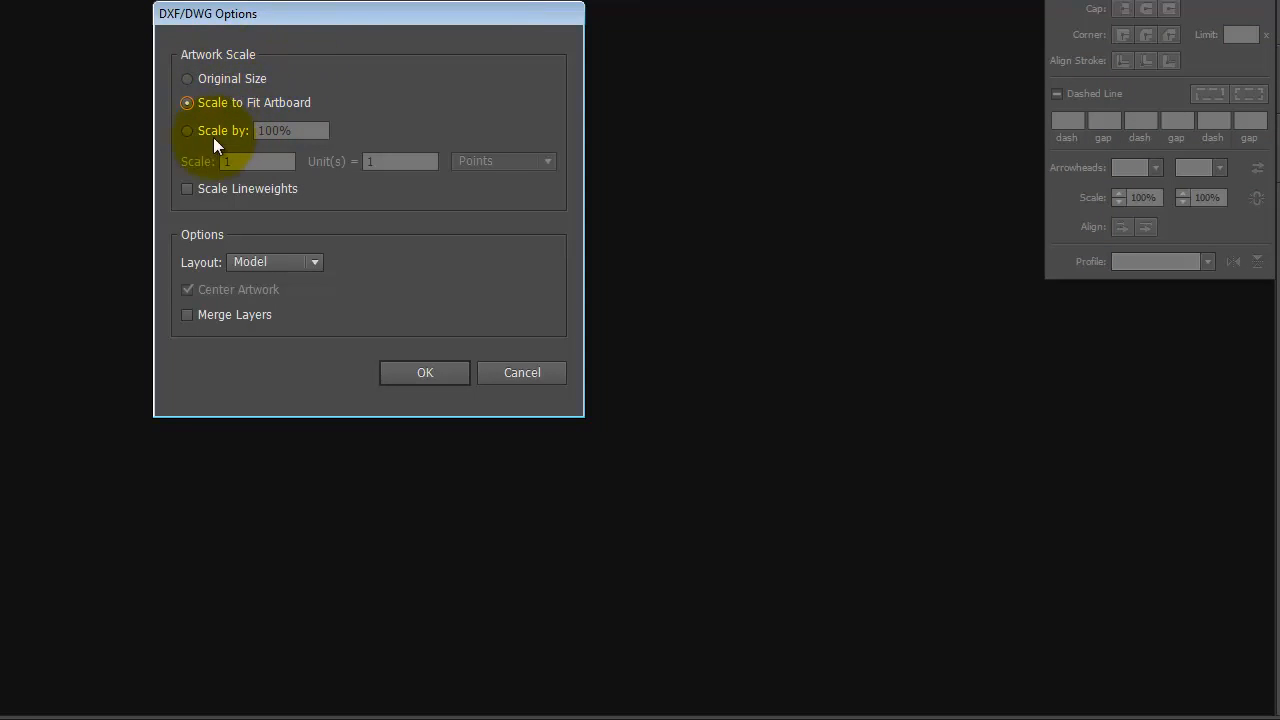
click(424, 372)
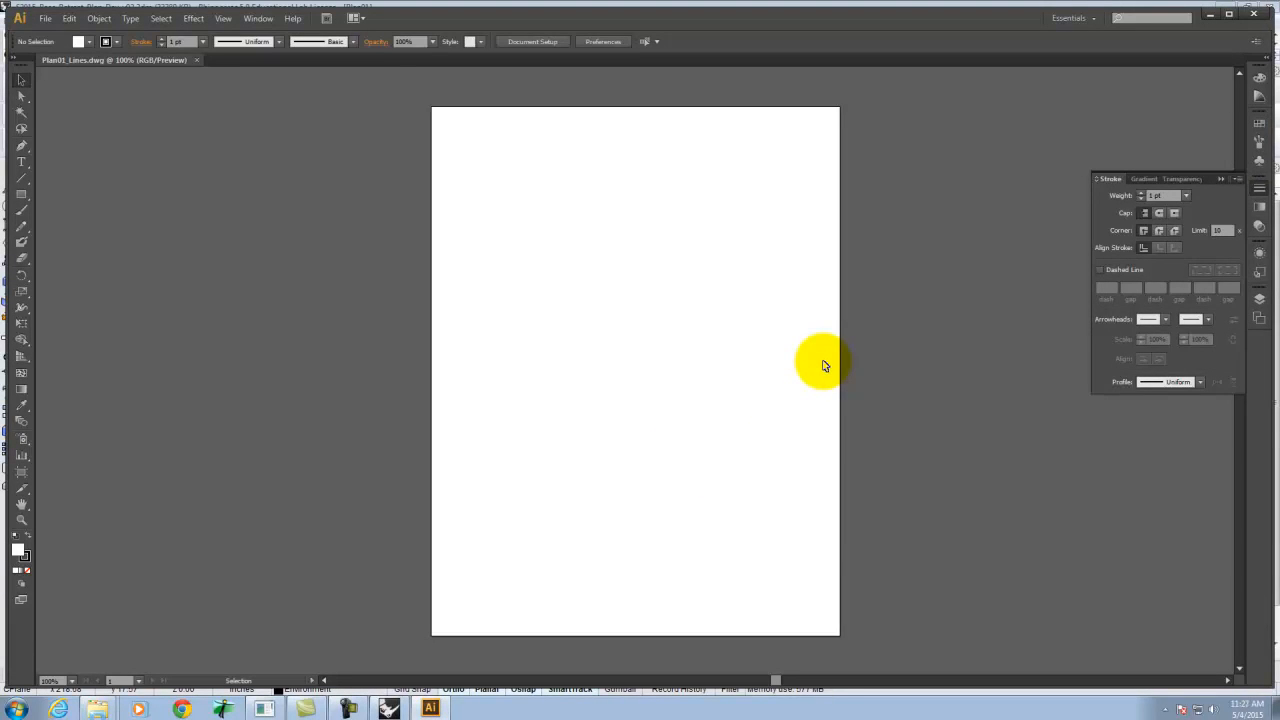
Select all the imported plan linework and set its stroke colour to black (000000).
click(1259, 301)
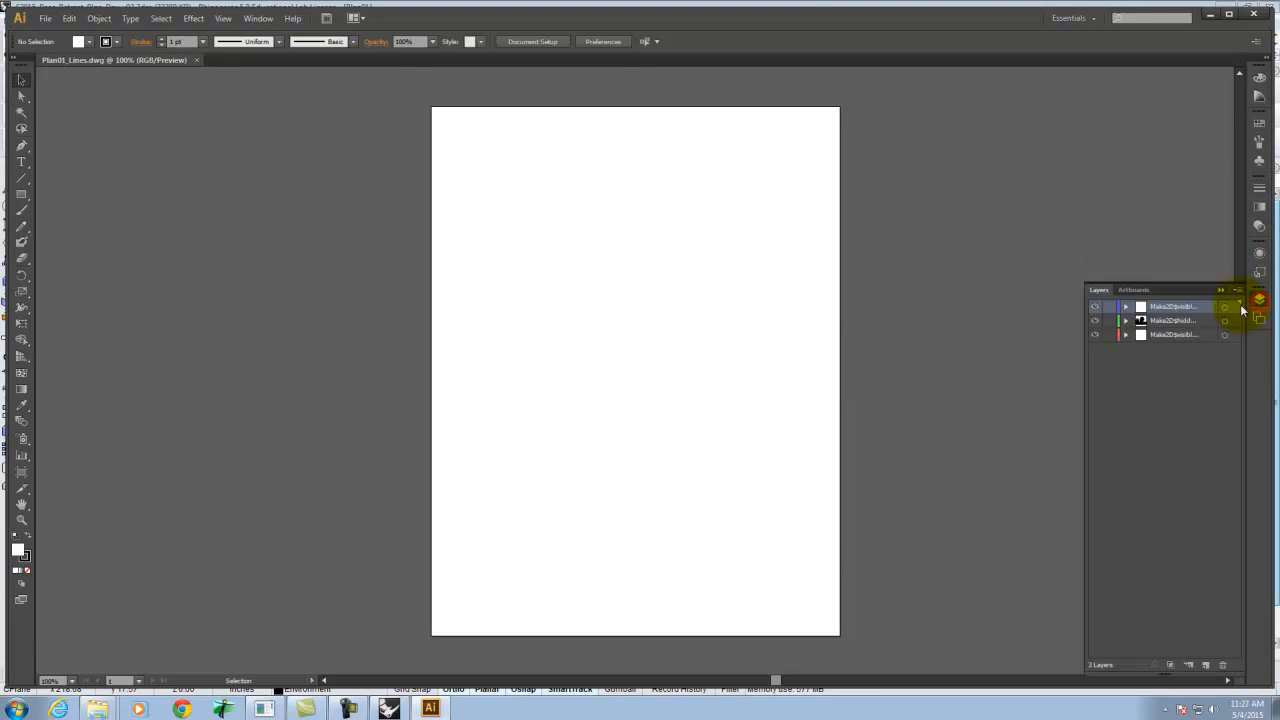
key(ctrl+a)
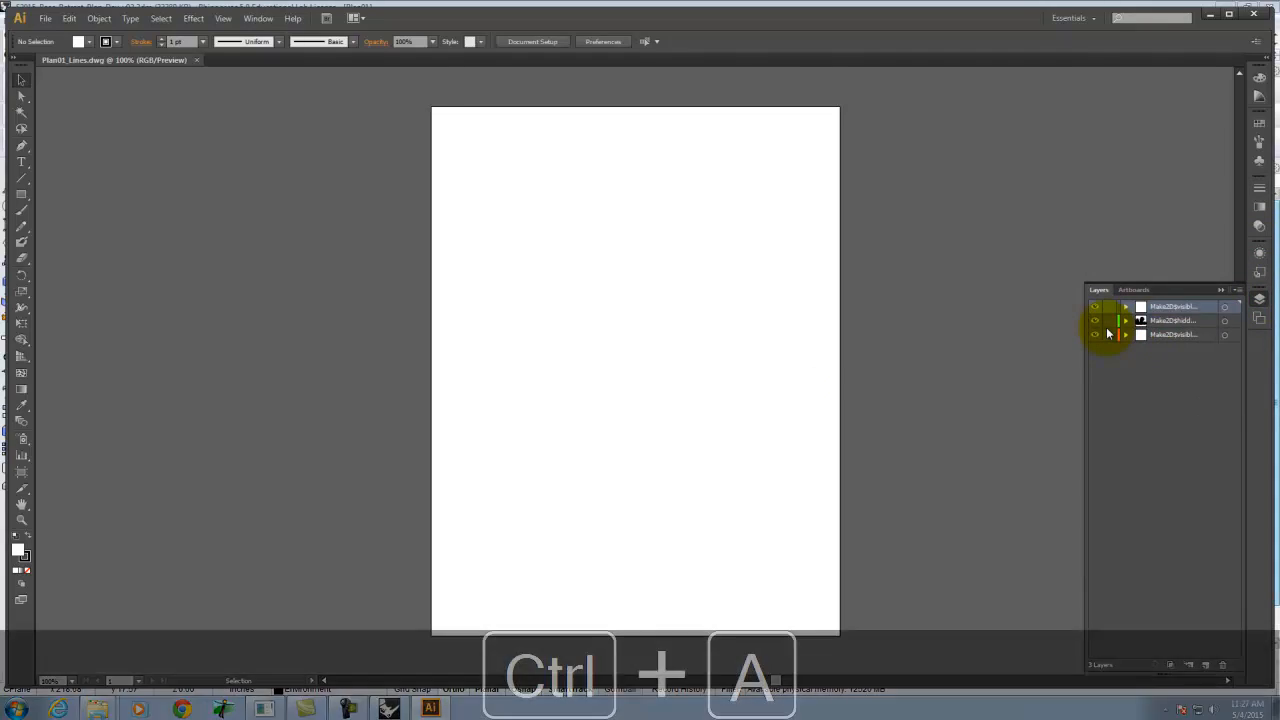
scroll(612, 377, up, 3)
scroll(682, 401, down, 3)
click(938, 403)
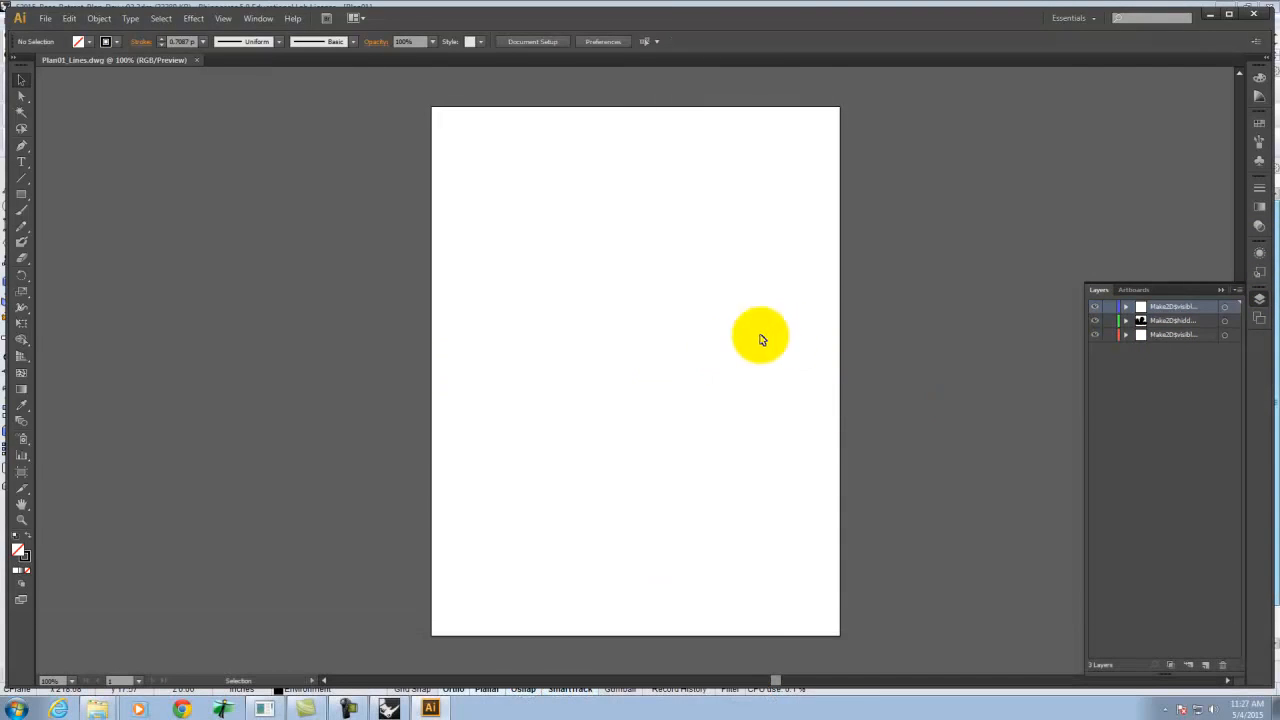
scroll(660, 374, up, 1)
key(ctrl+a)
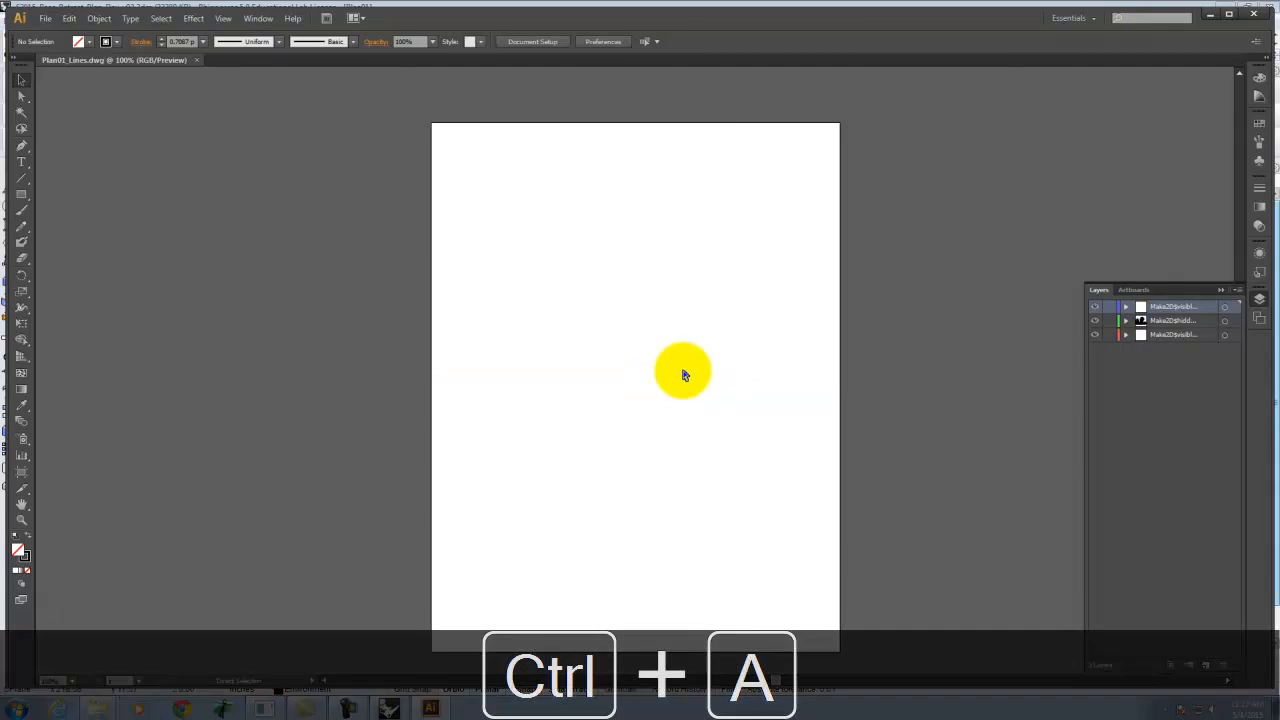
double_click(27, 564)
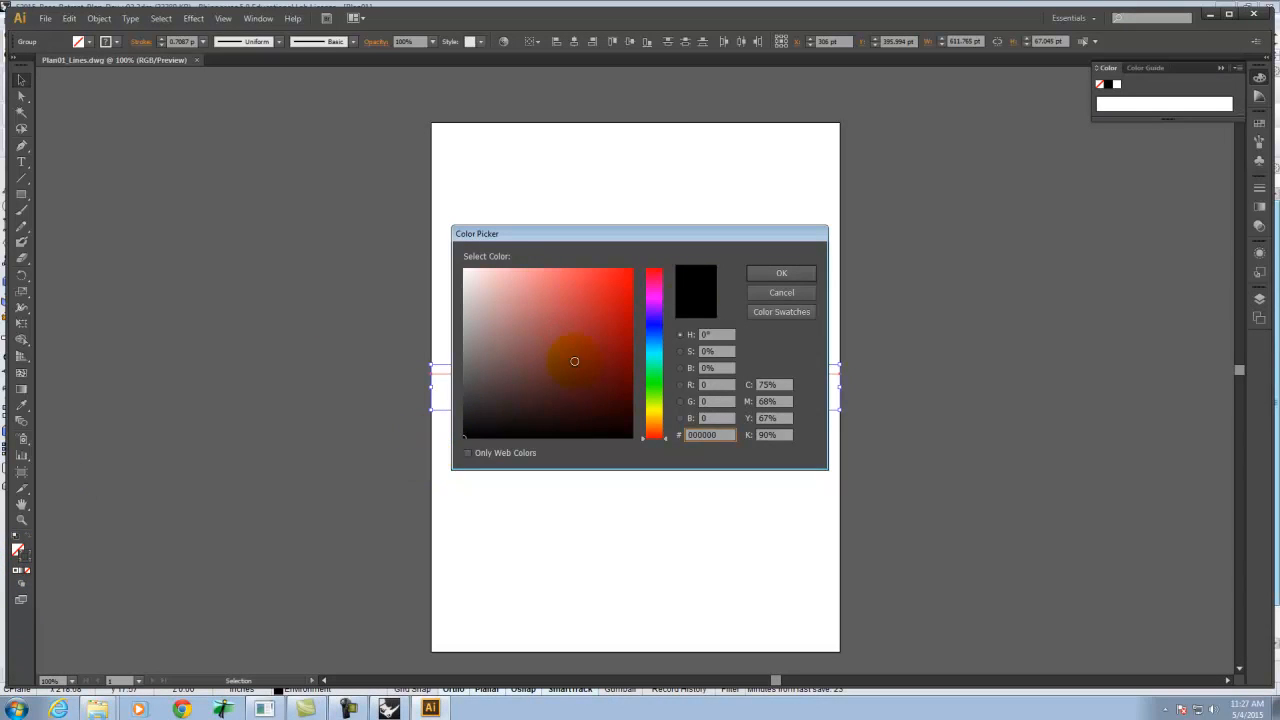
click(783, 276)
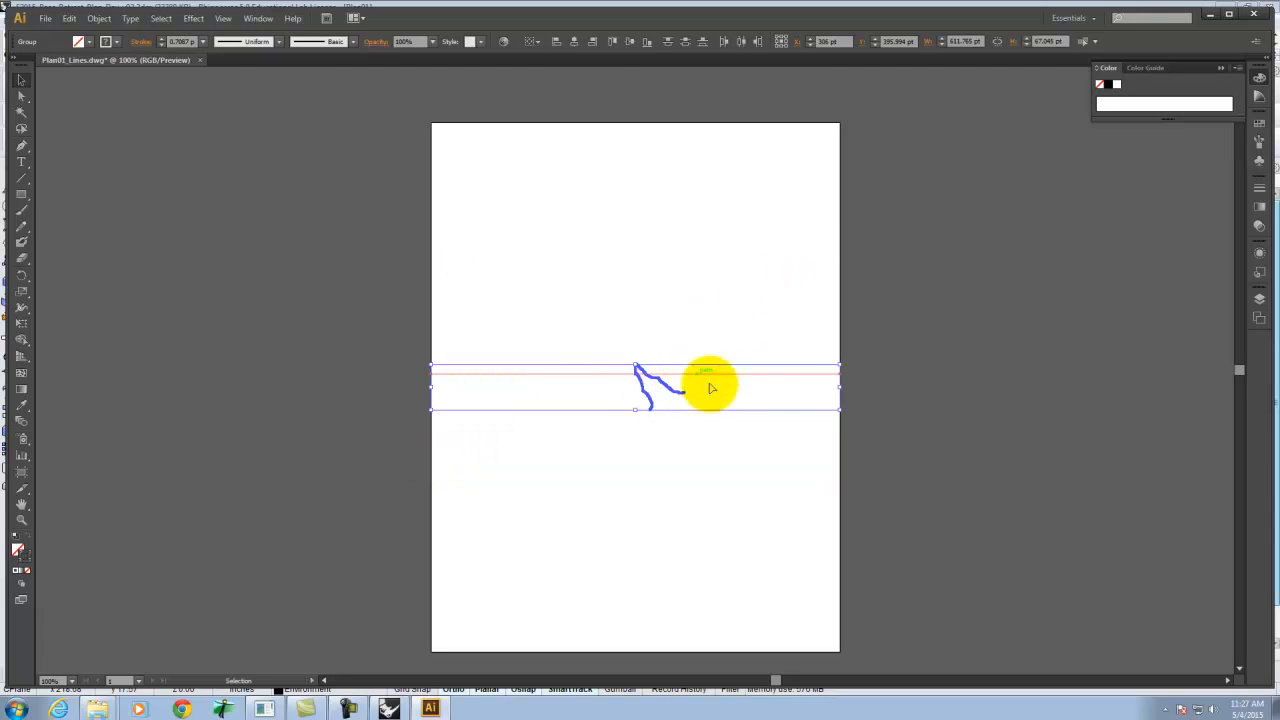
Minimize Illustrator and switch back to Rhino.
click(295, 211)
click(1211, 19)
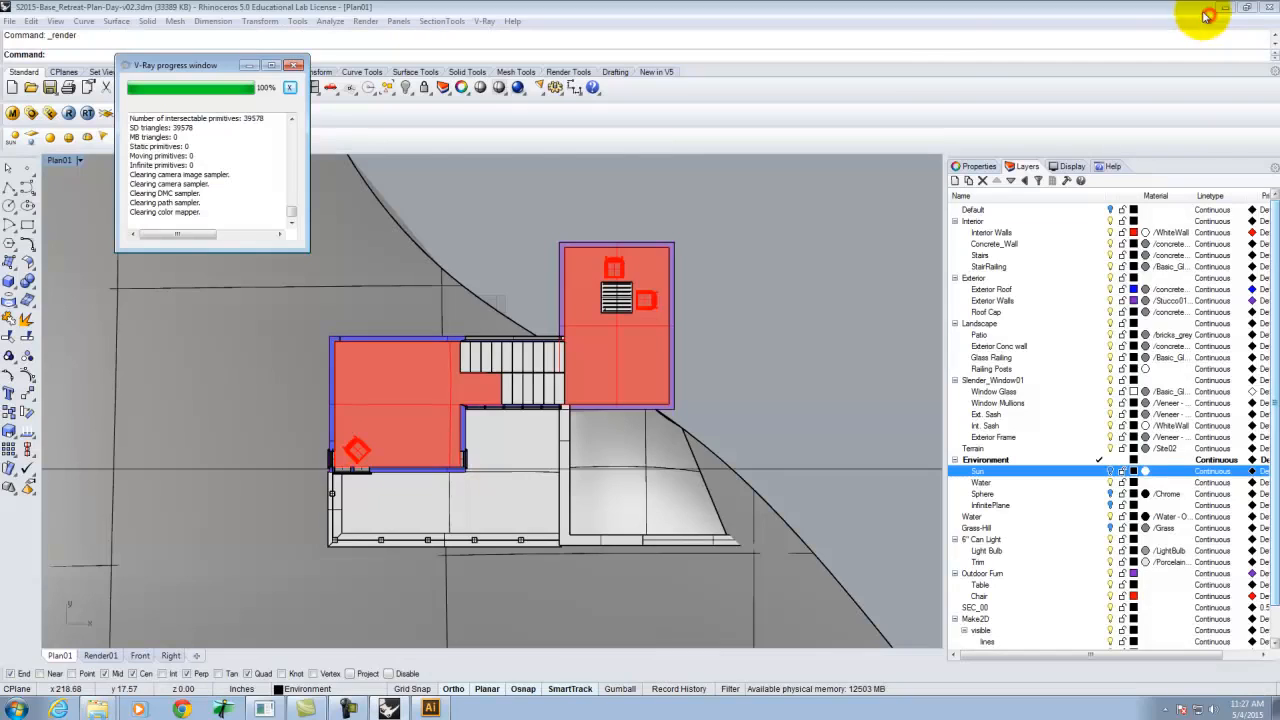
Launch AutoCAD 2015 and start a new drawing from scratch with imperial settings.
click(17, 710)
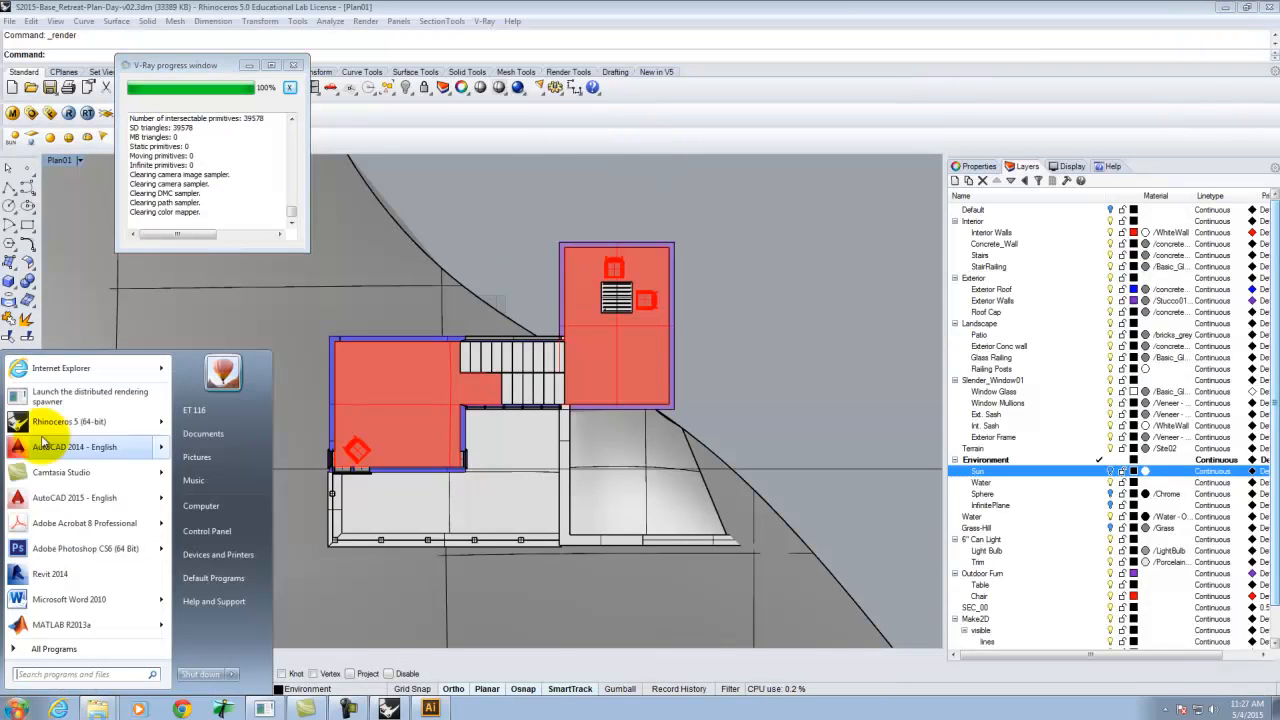
click(74, 497)
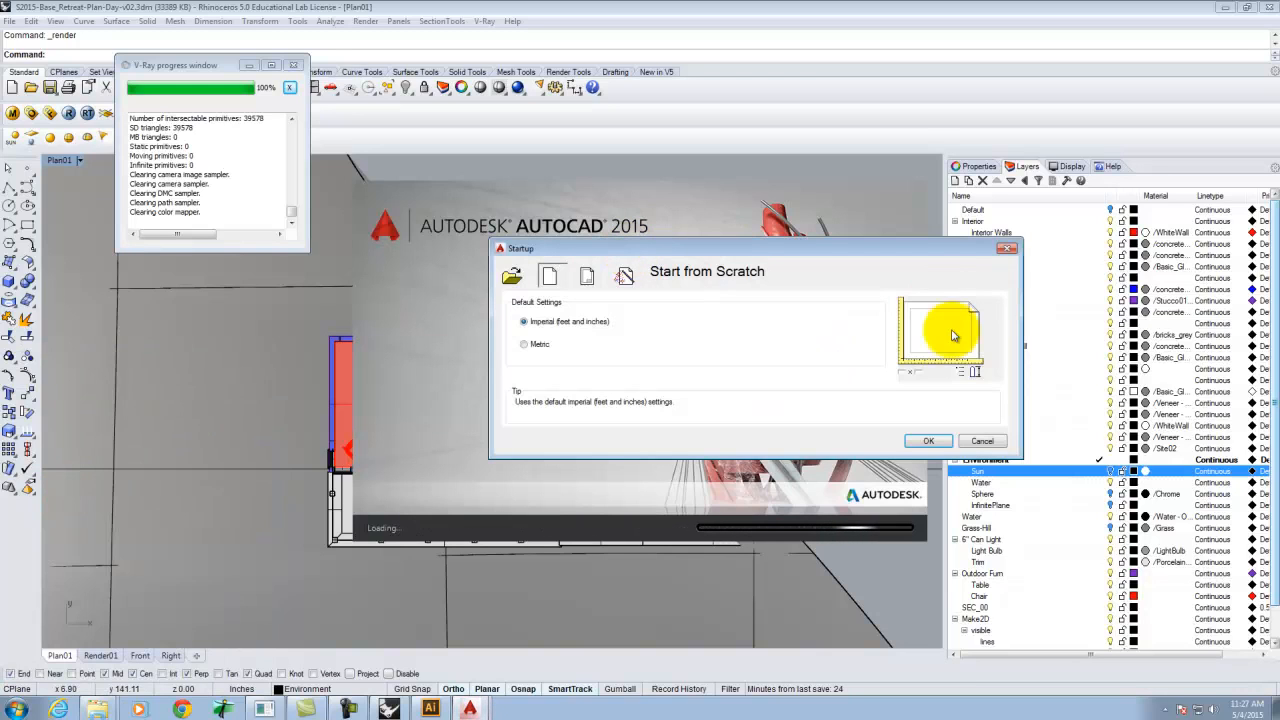
click(975, 438)
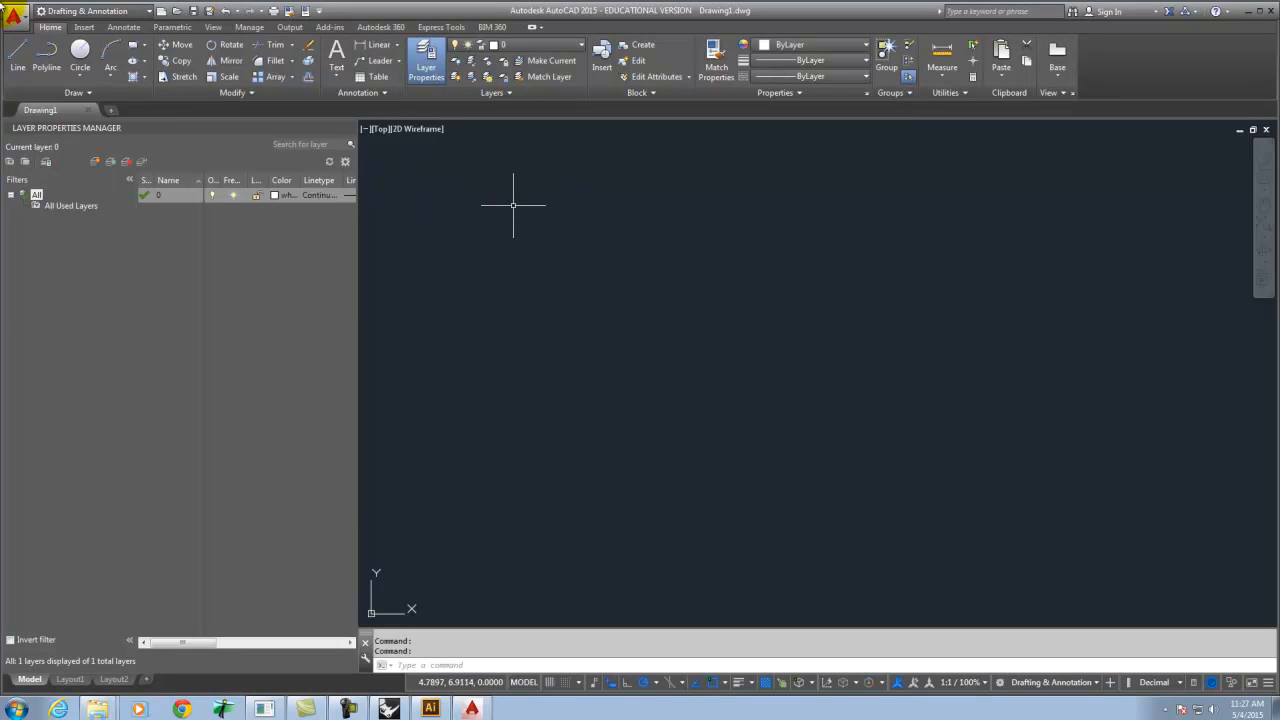
Open Plan01_Lines.dwg from the Ex228 folder, choosing to continue opening the foreign DWG file.
click(175, 14)
click(705, 212)
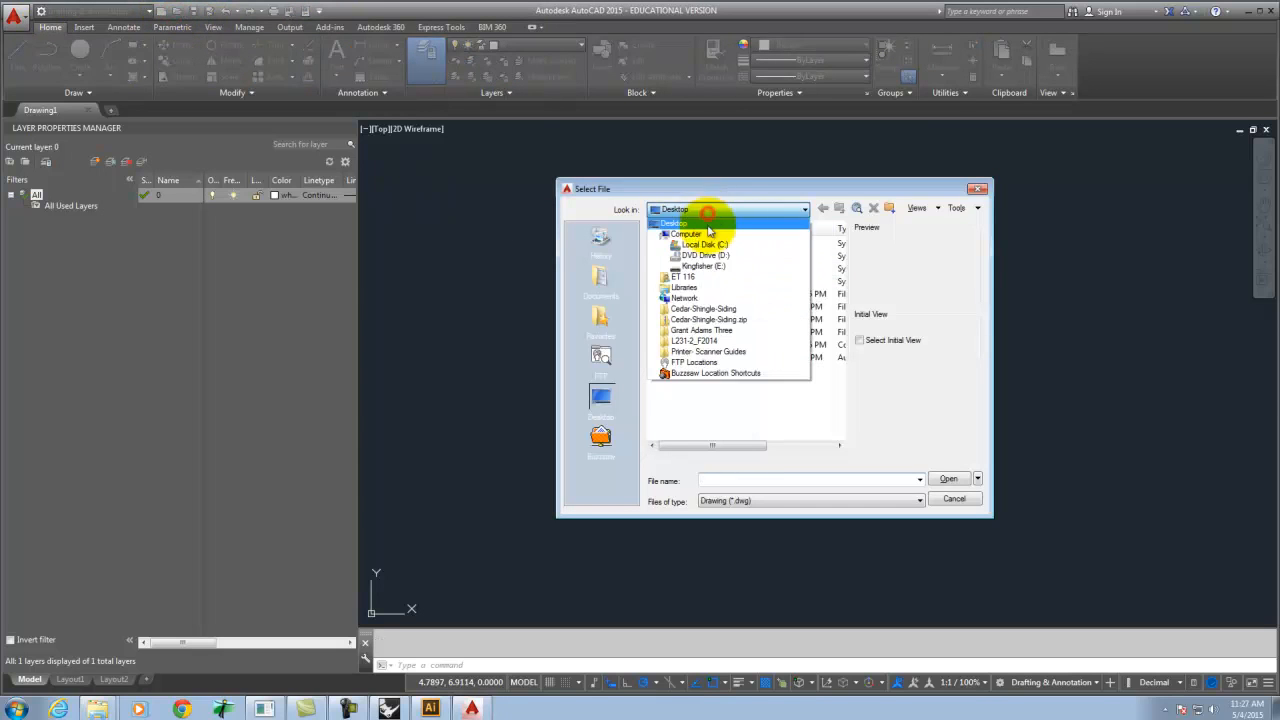
click(703, 266)
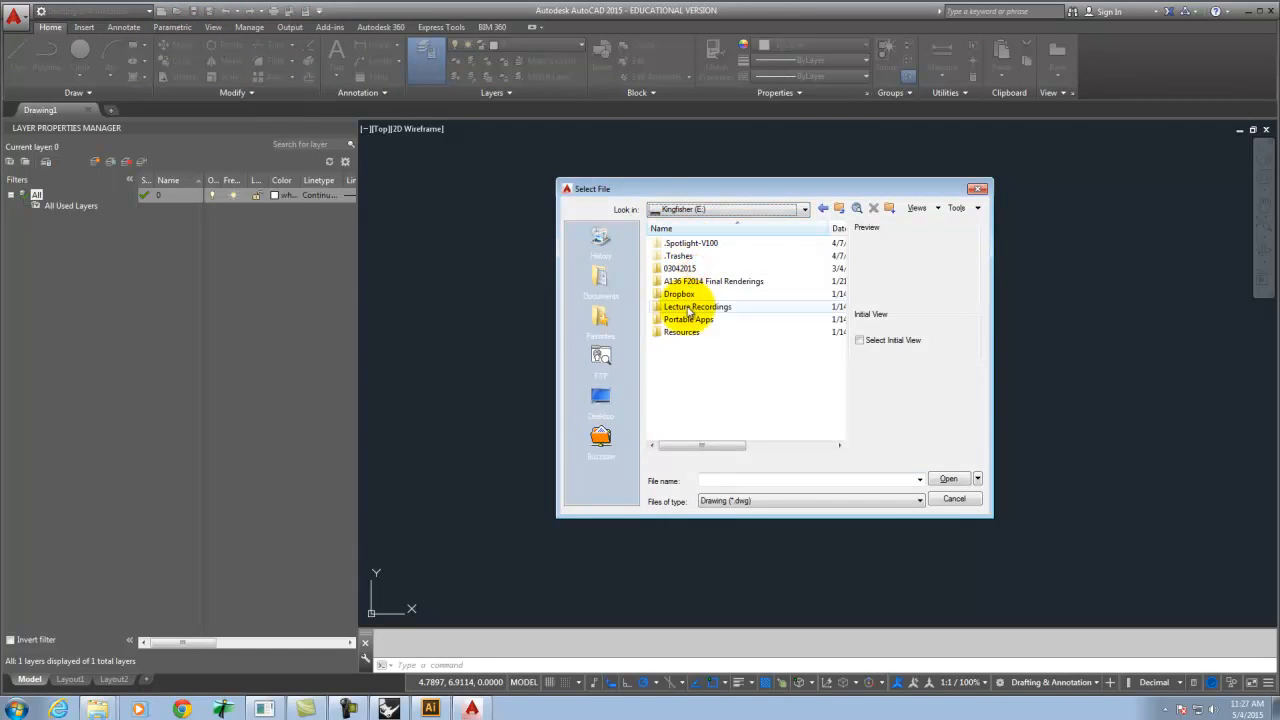
double_click(683, 294)
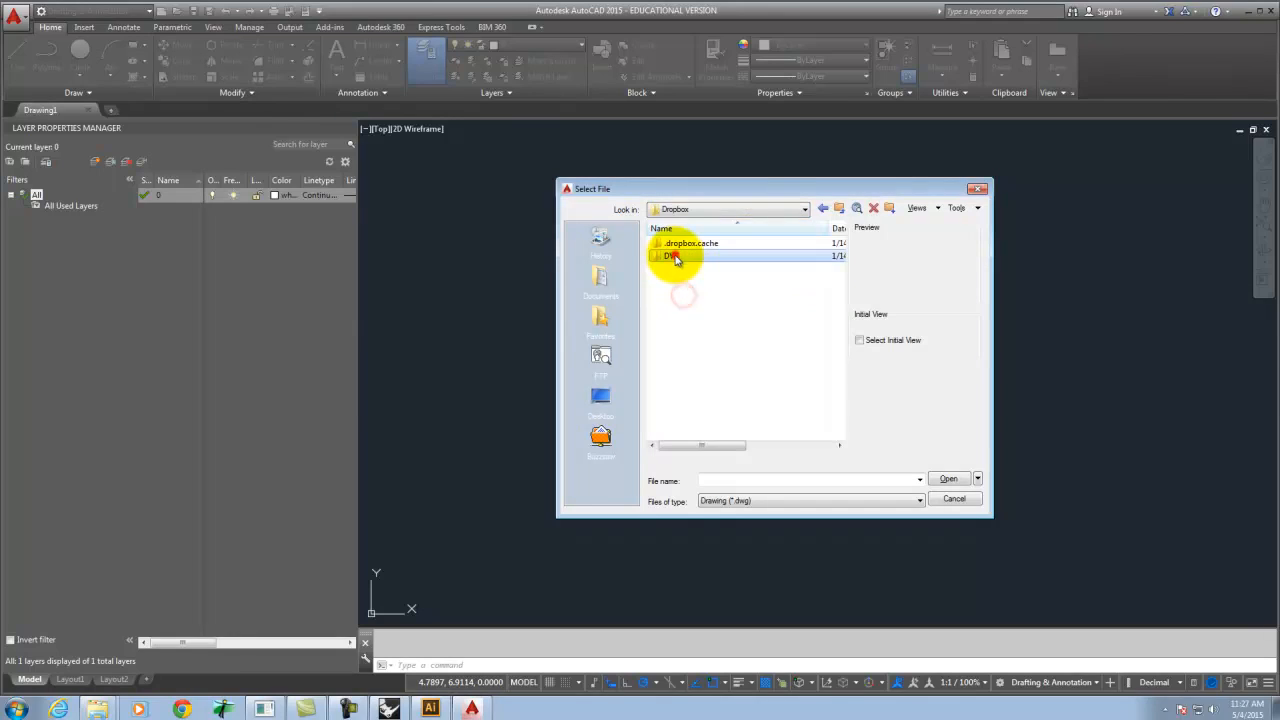
double_click(673, 256)
double_click(674, 252)
double_click(675, 243)
scroll(703, 266, down, 2)
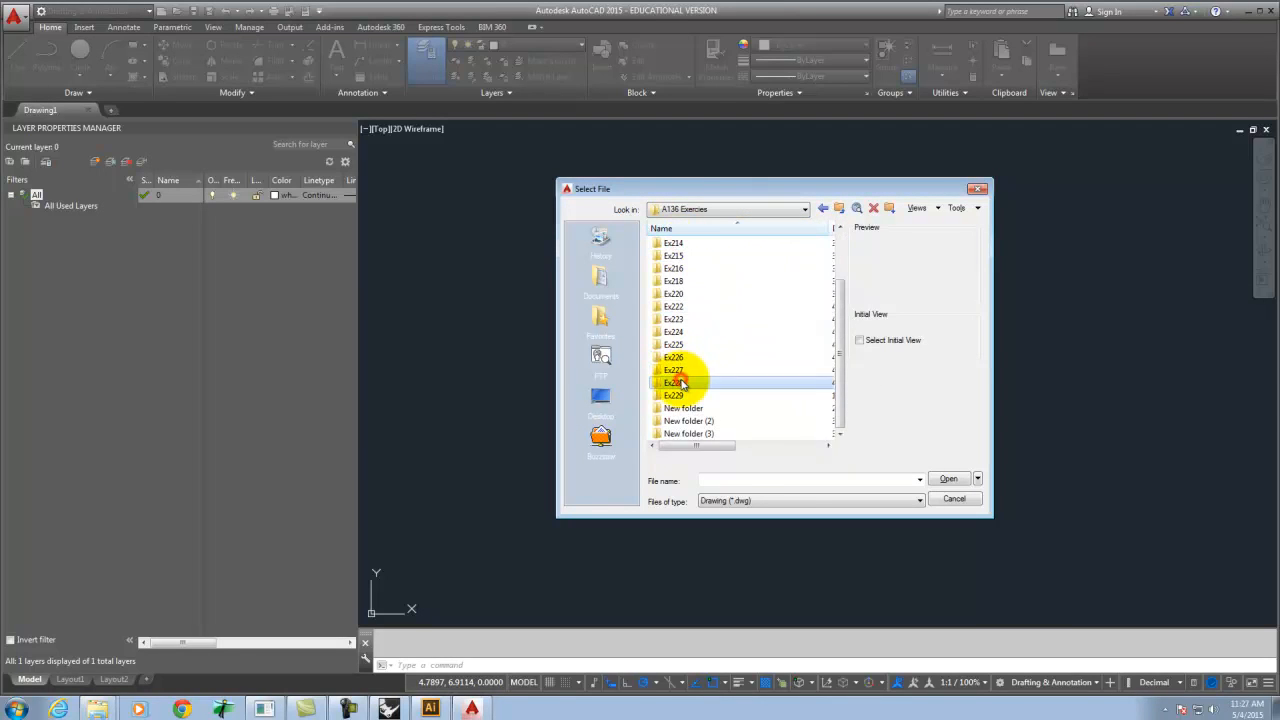
double_click(679, 383)
click(686, 245)
click(948, 479)
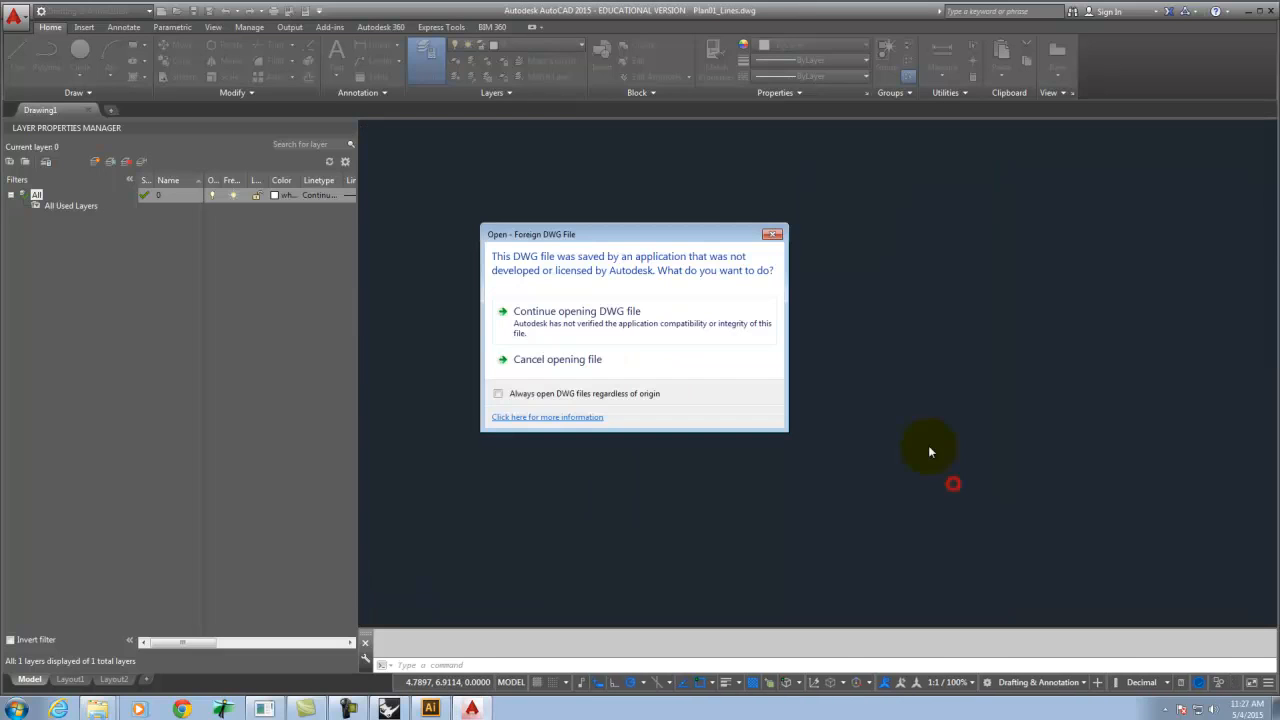
click(590, 316)
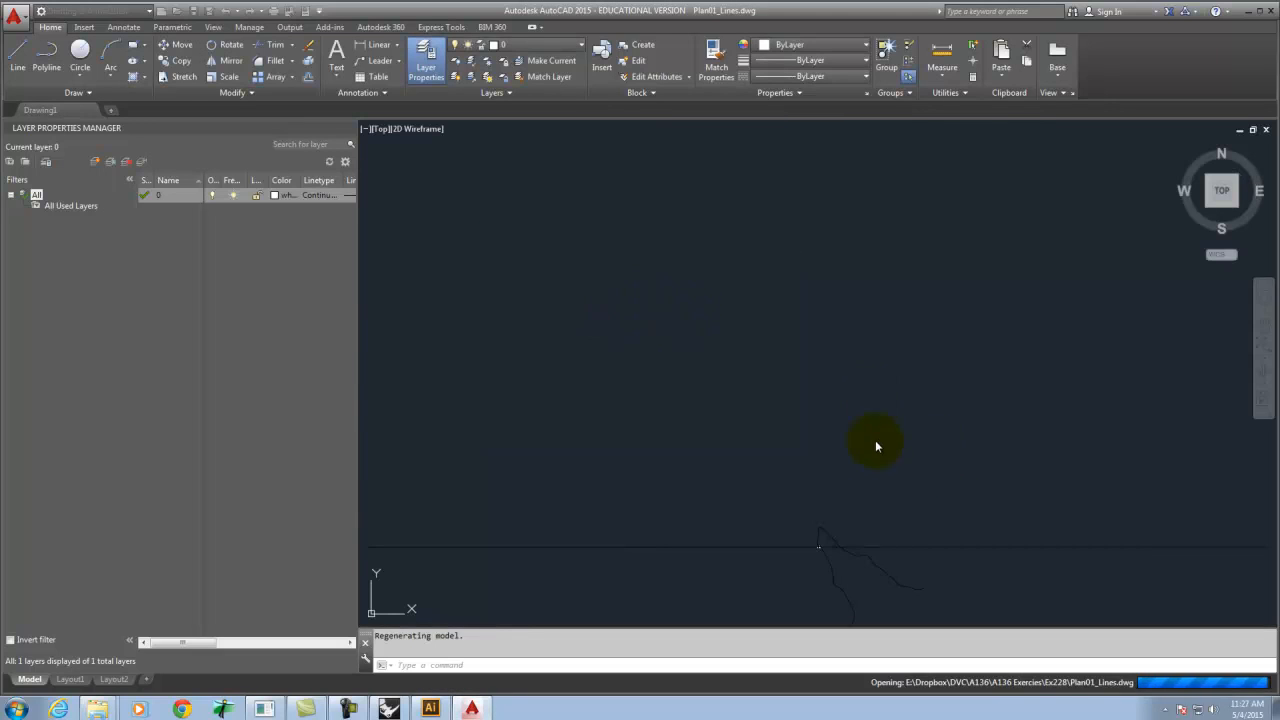
Draw a rectangle framing the house plan to serve as a trimming boundary.
click(857, 566)
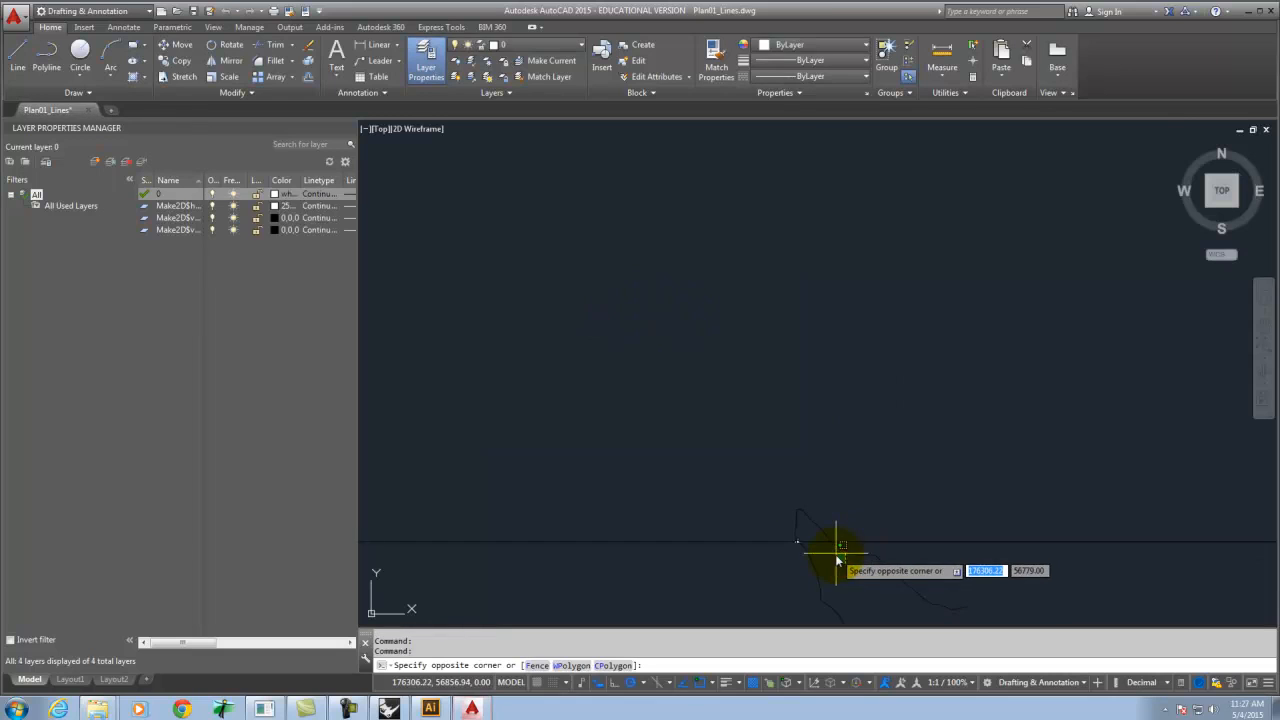
scroll(796, 546, up, 3)
key(Escape)
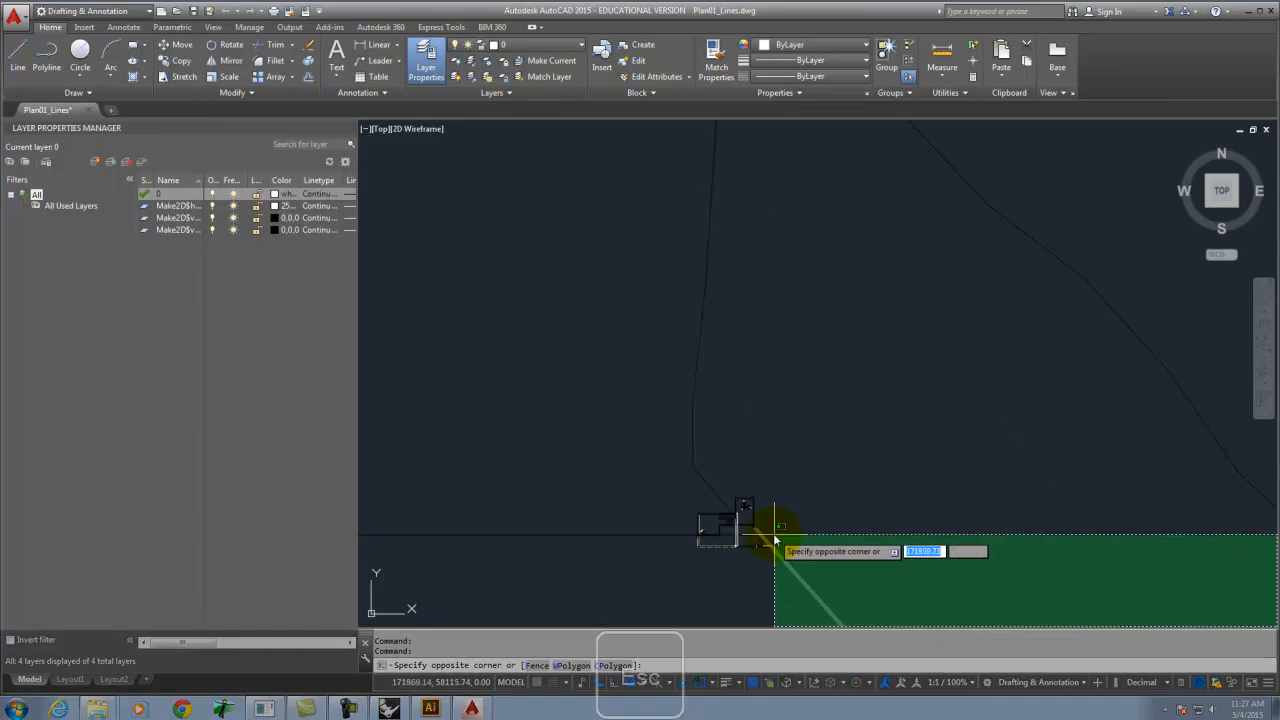
scroll(800, 534, up, 4)
scroll(749, 571, down, 3)
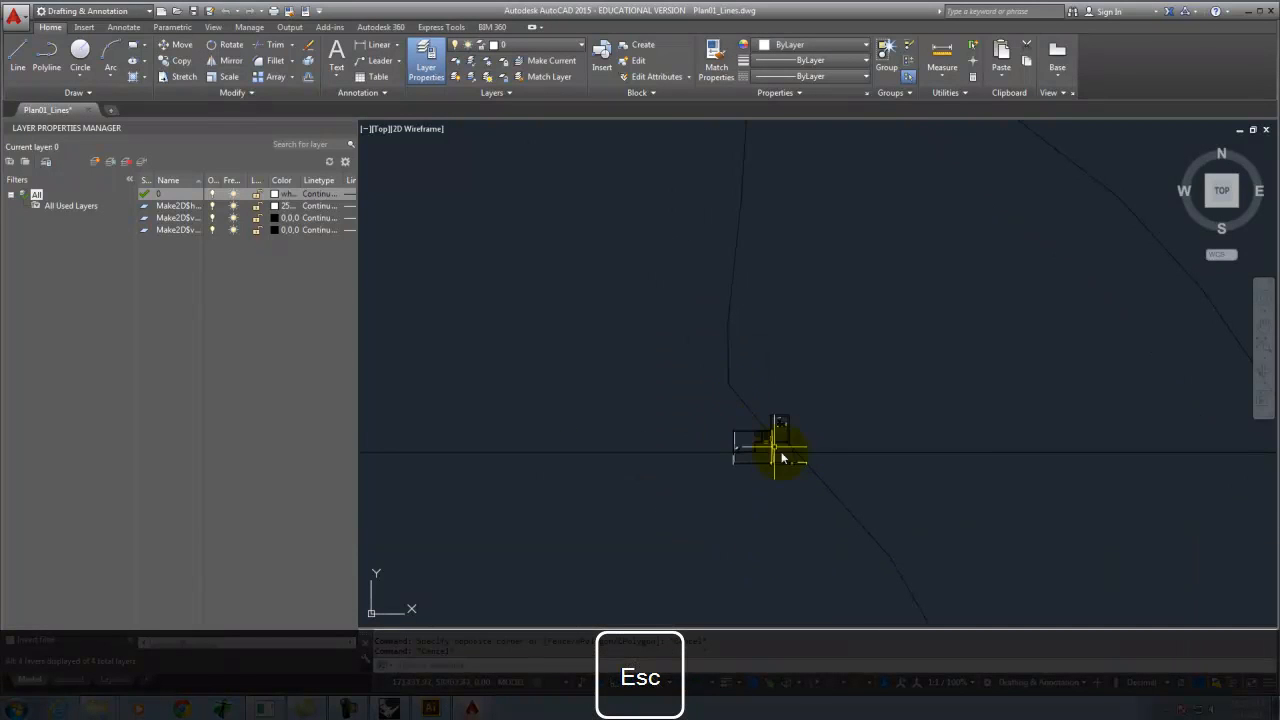
click(23, 50)
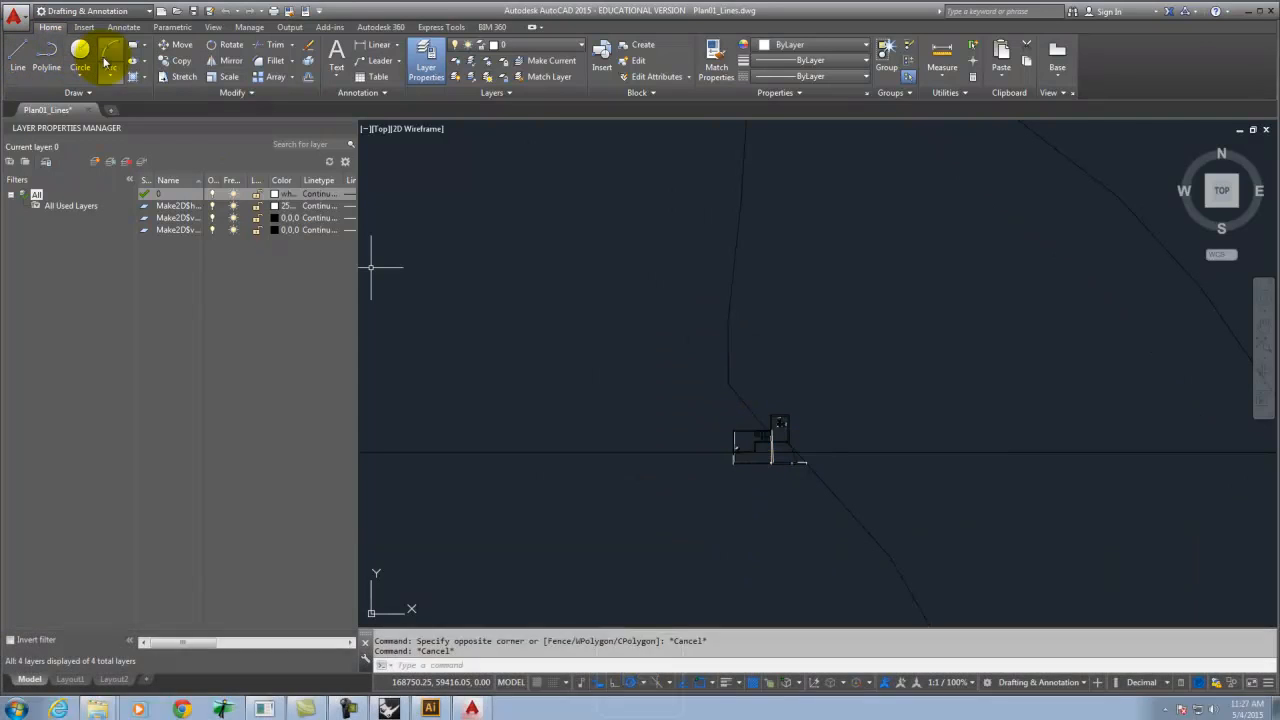
click(131, 46)
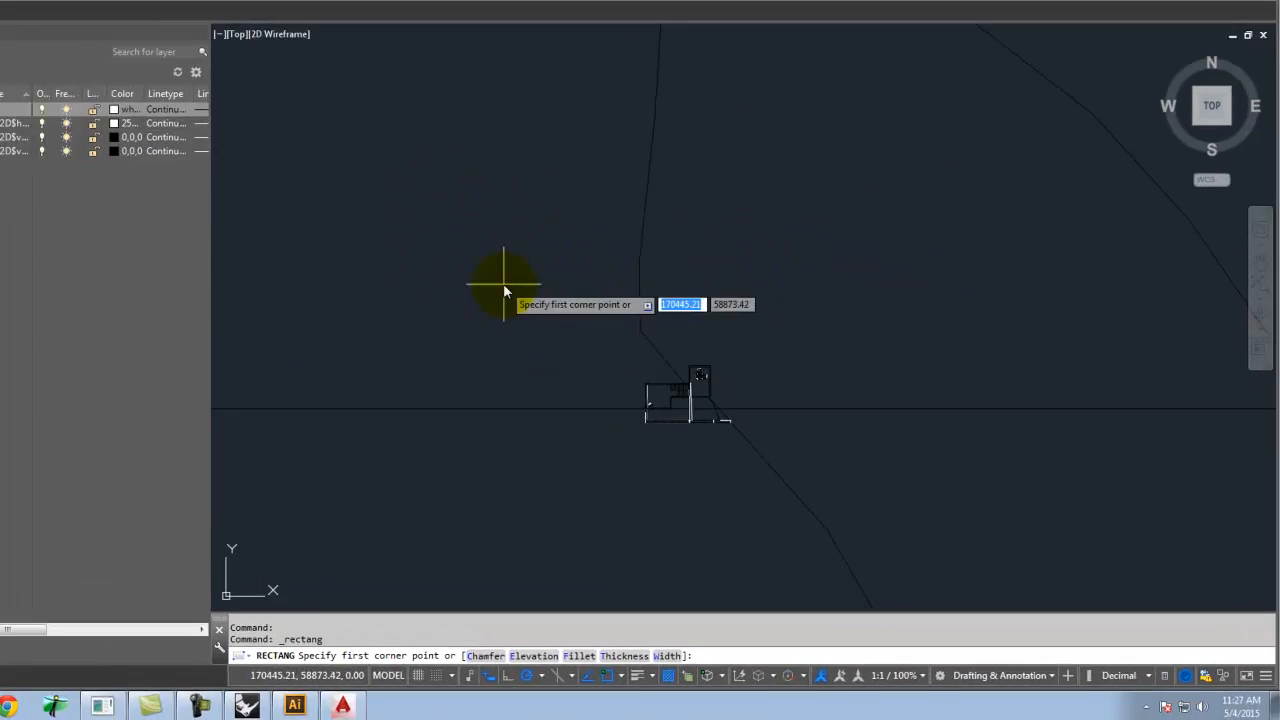
click(504, 285)
click(927, 503)
key(Escape)
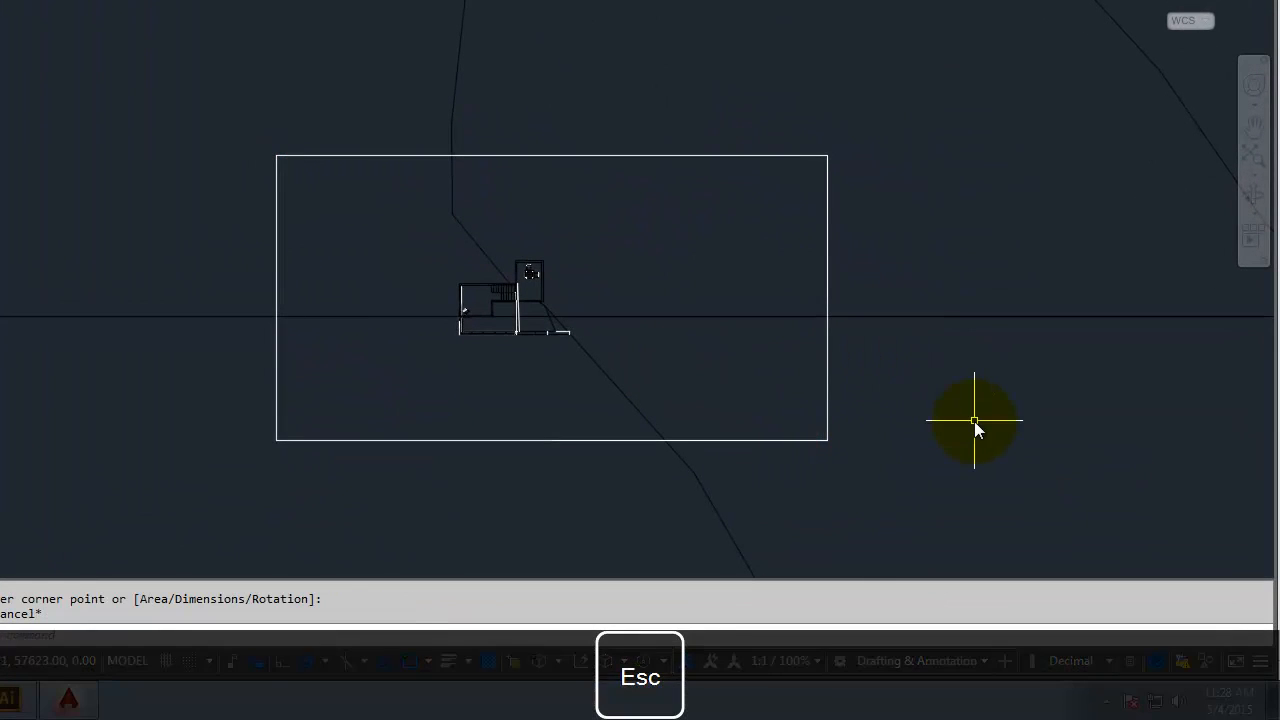
Trim away all linework outside the rectangle, using the rectangle as the cutting edge.
text(tr)
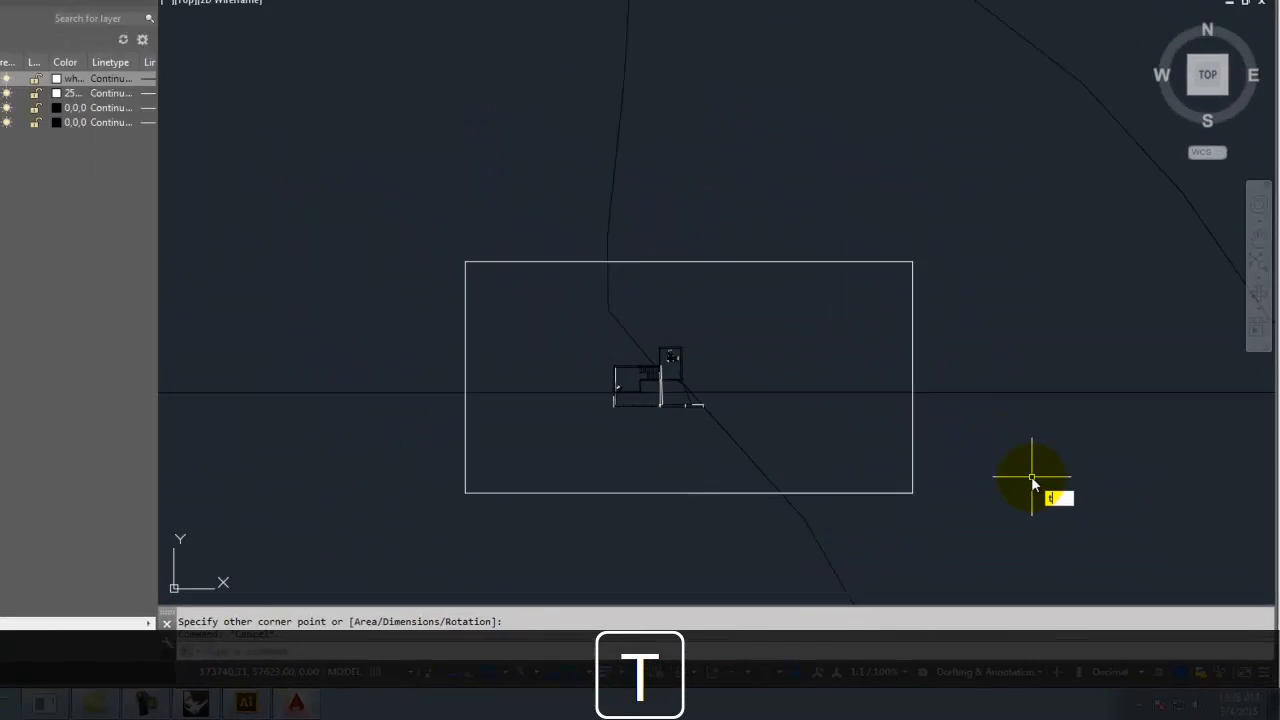
key(Return)
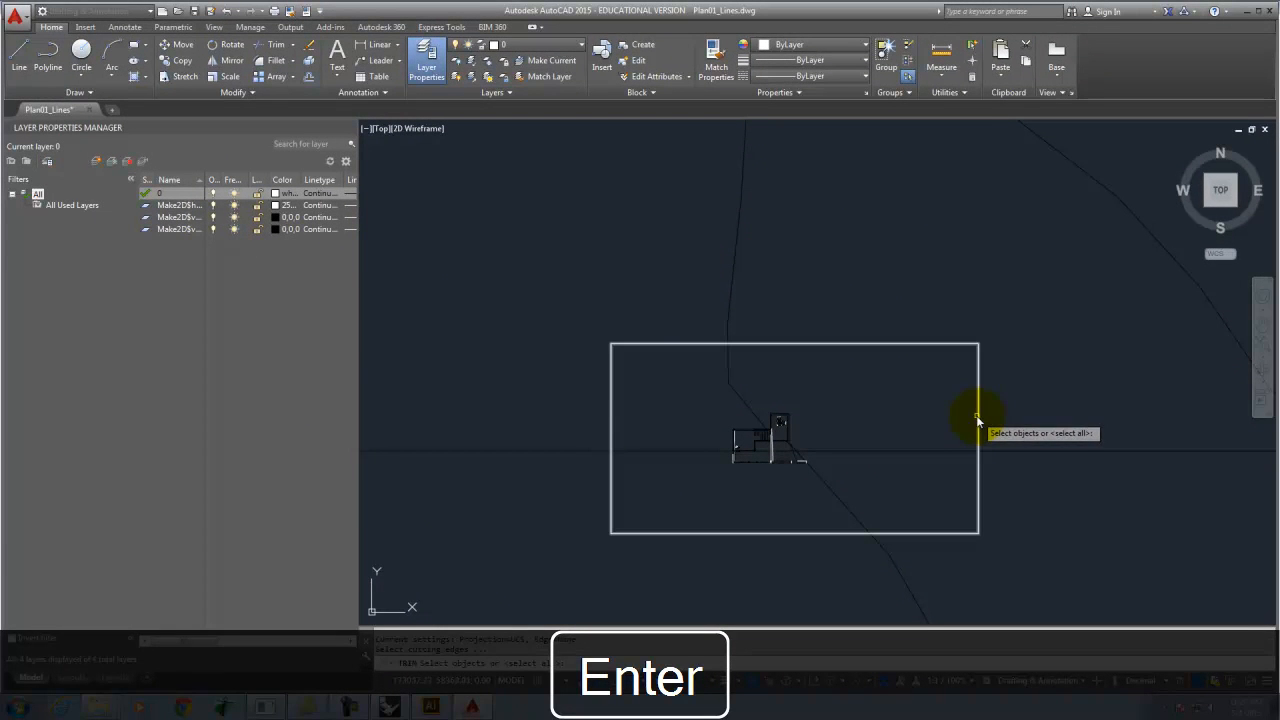
click(979, 418)
key(Return)
click(880, 562)
click(1209, 497)
click(1165, 396)
click(919, 309)
click(603, 277)
click(534, 502)
click(466, 383)
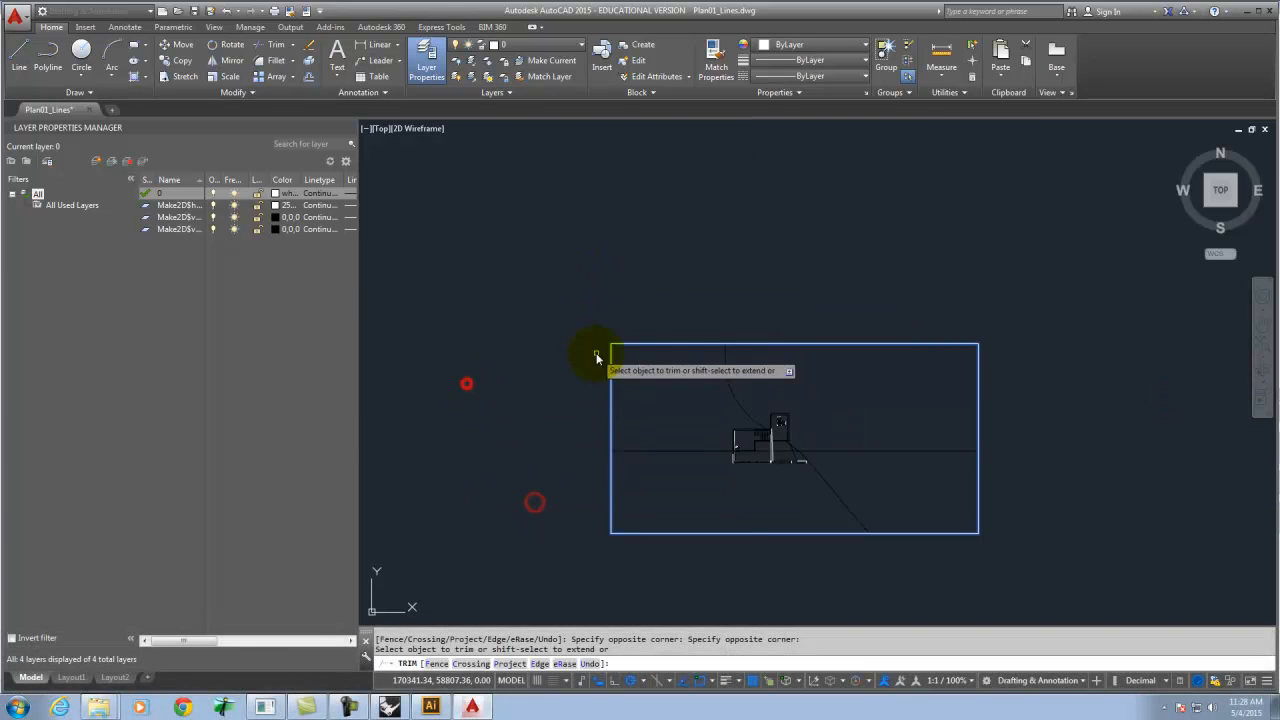
key(Escape)
key(Escape)
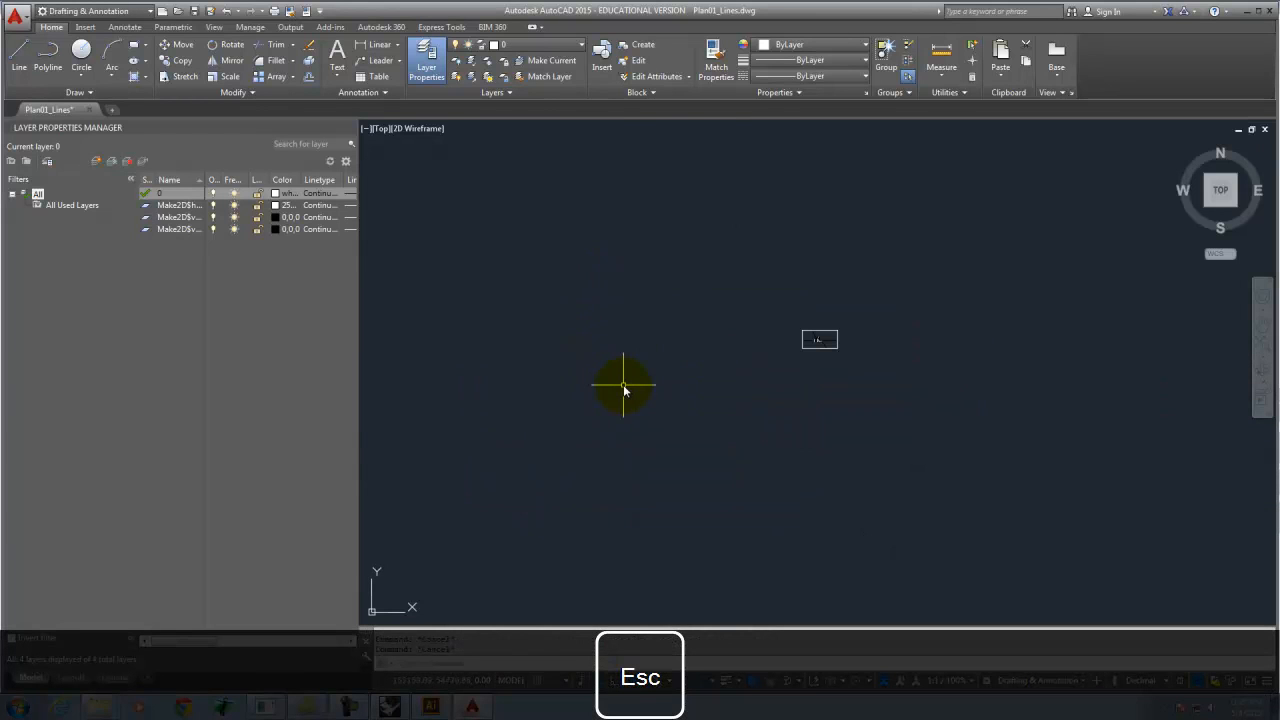
Zoom to the drawing extents and save the trimmed Plan01_Lines drawing.
text(z)
key(Return)
text(e)
key(Return)
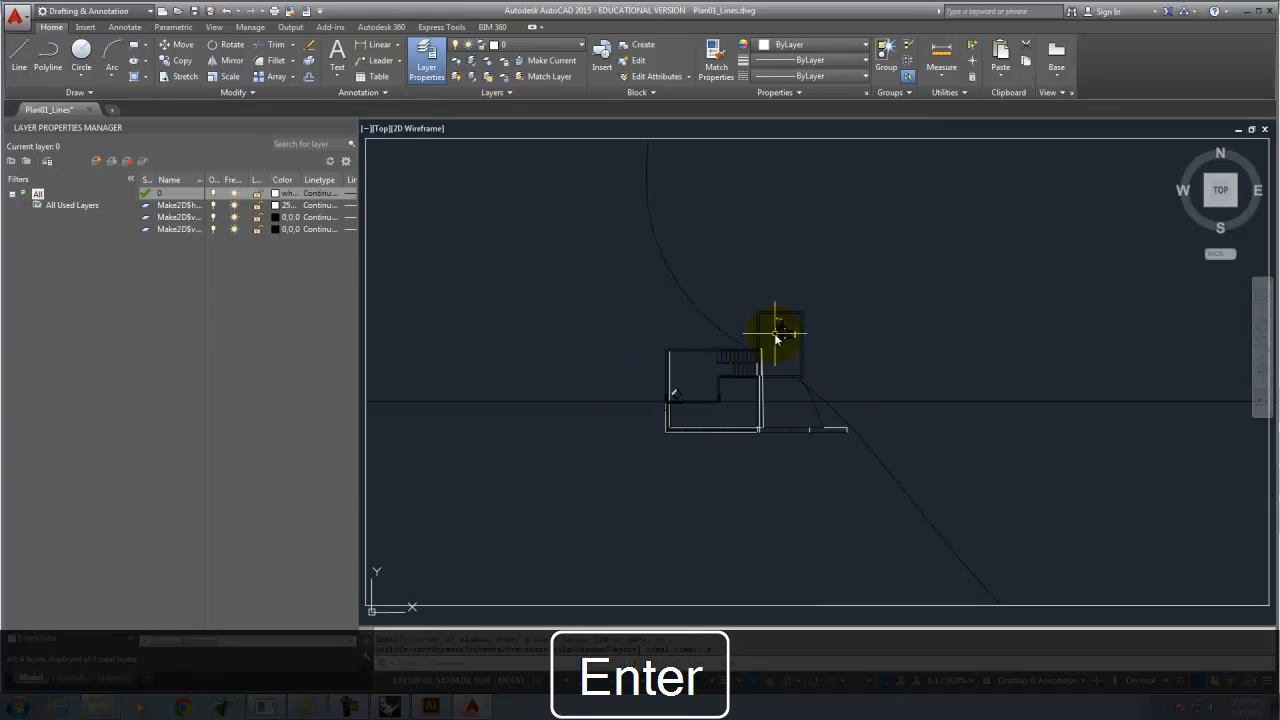
click(737, 372)
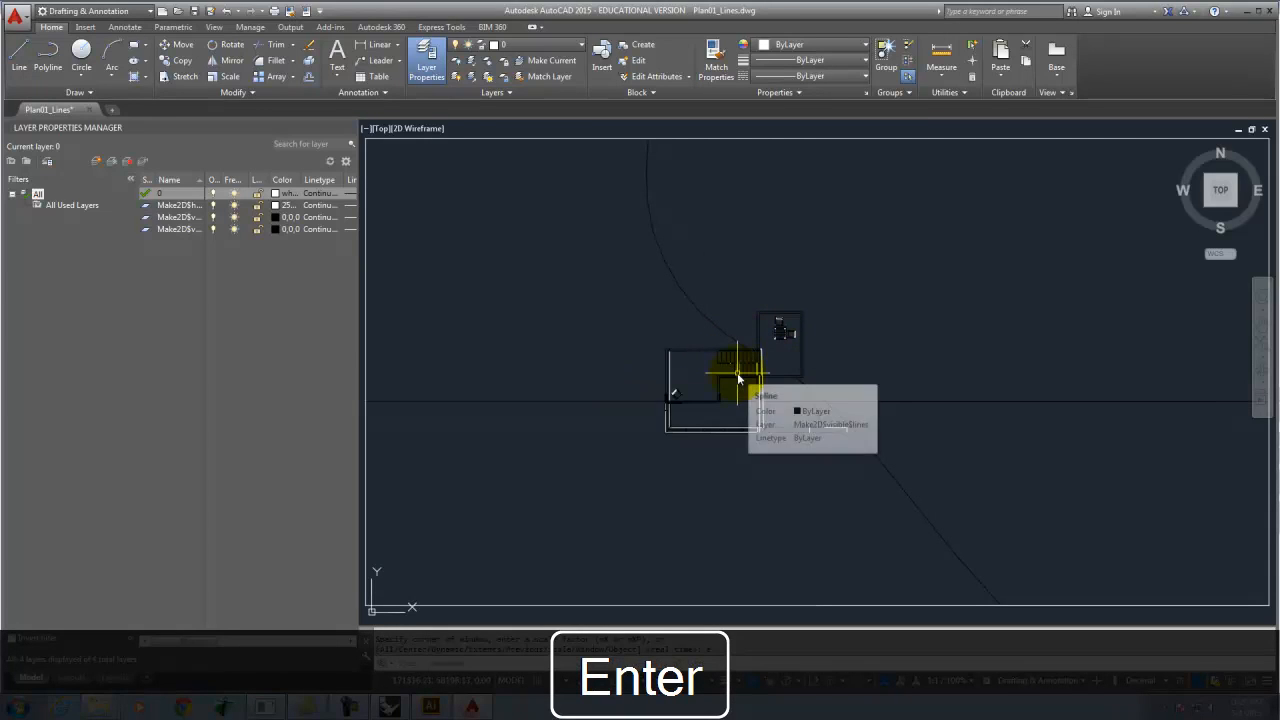
key(Escape)
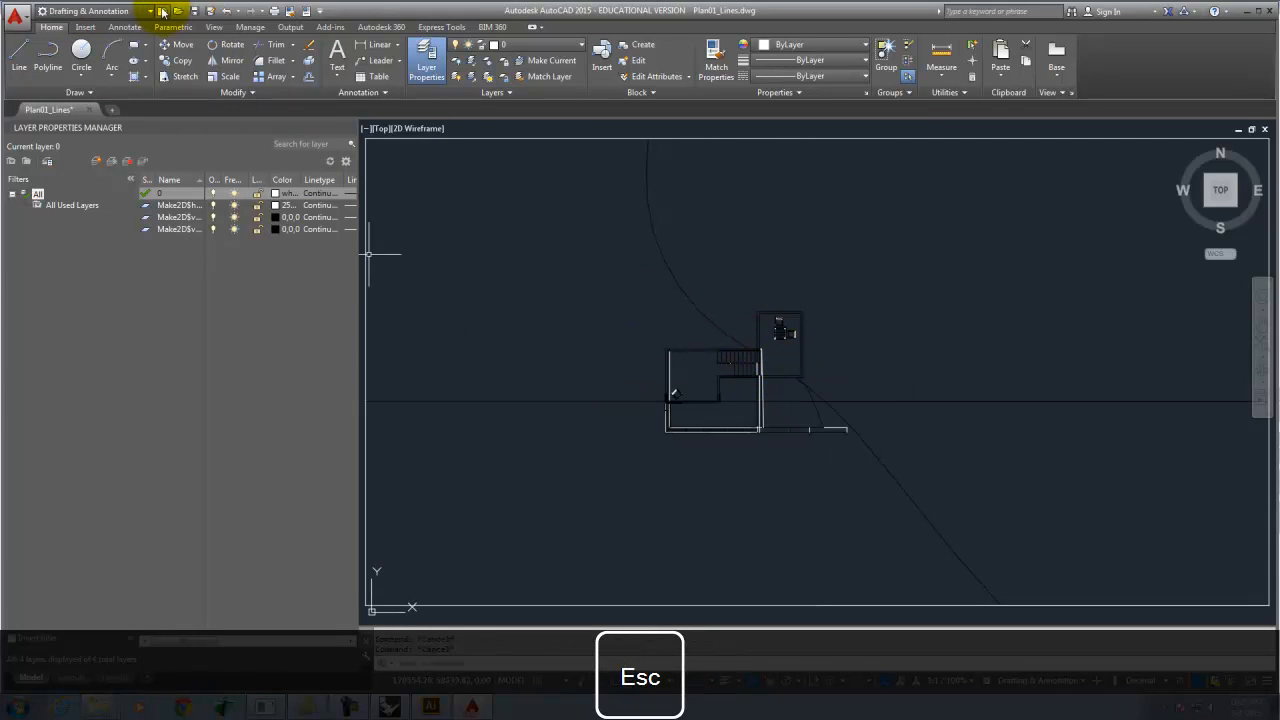
click(200, 11)
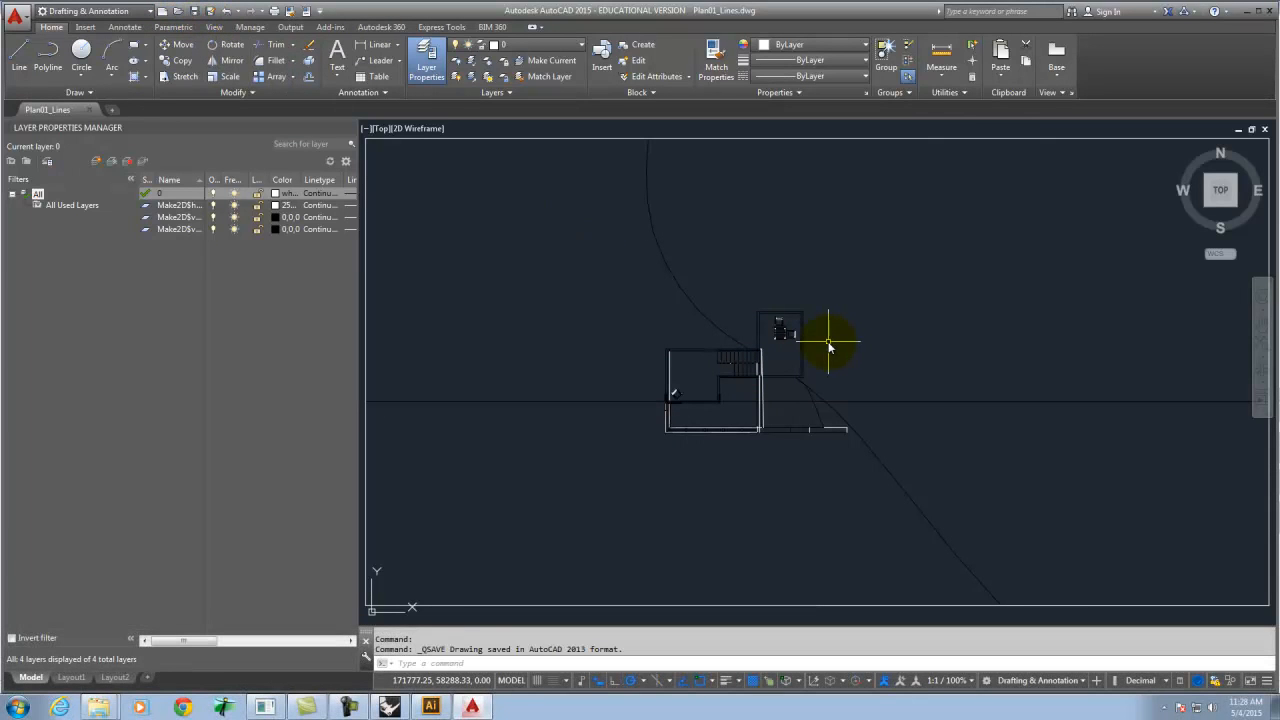
Switch to Illustrator and create a new document with the Tabloid size preset.
click(431, 707)
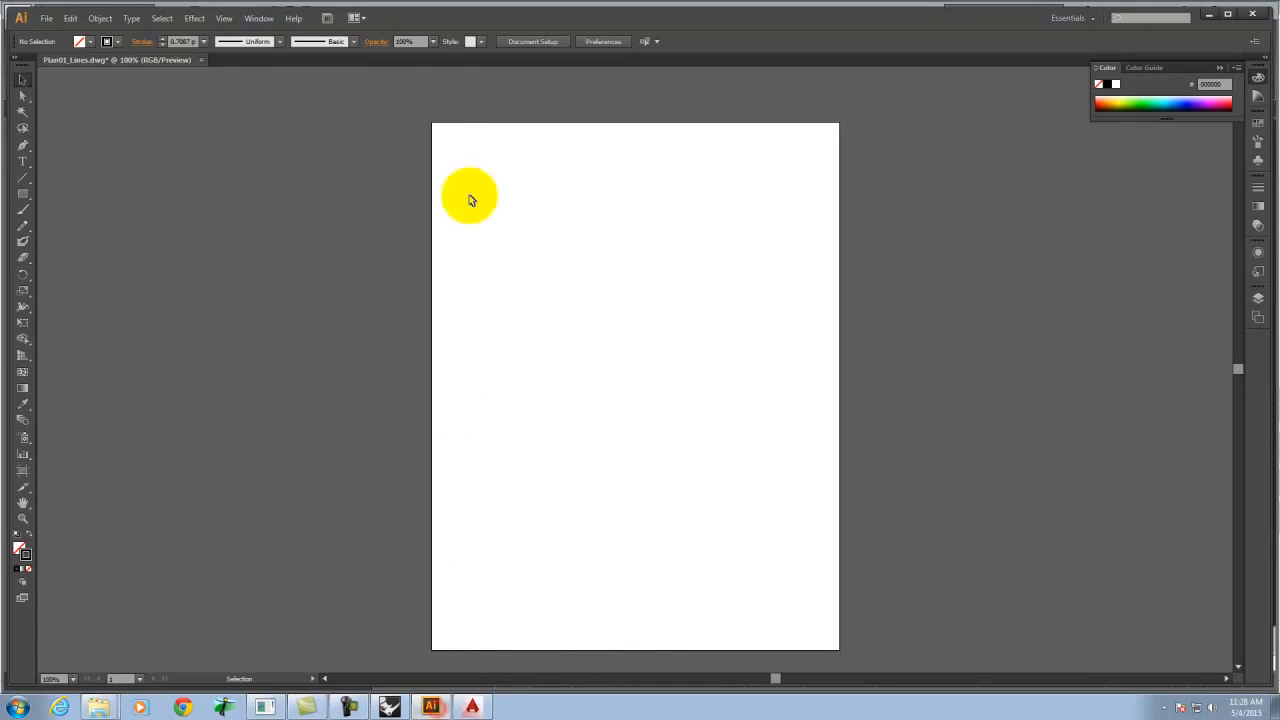
click(48, 18)
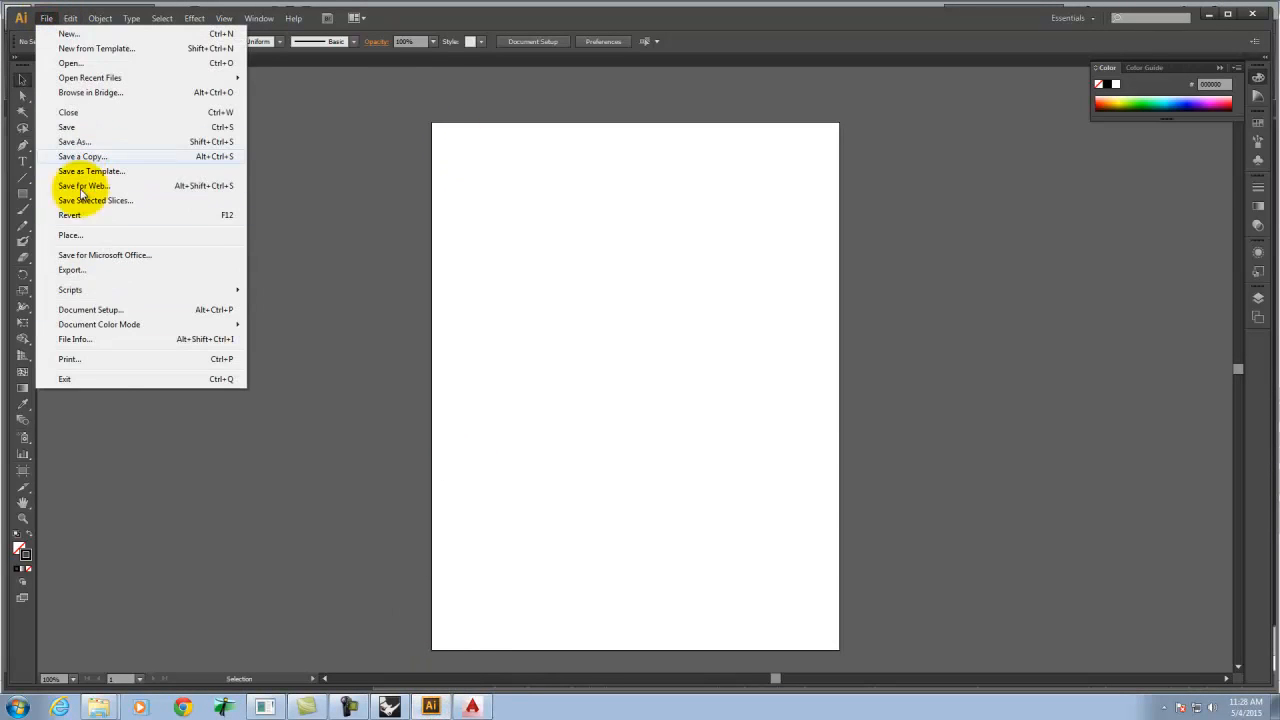
click(100, 310)
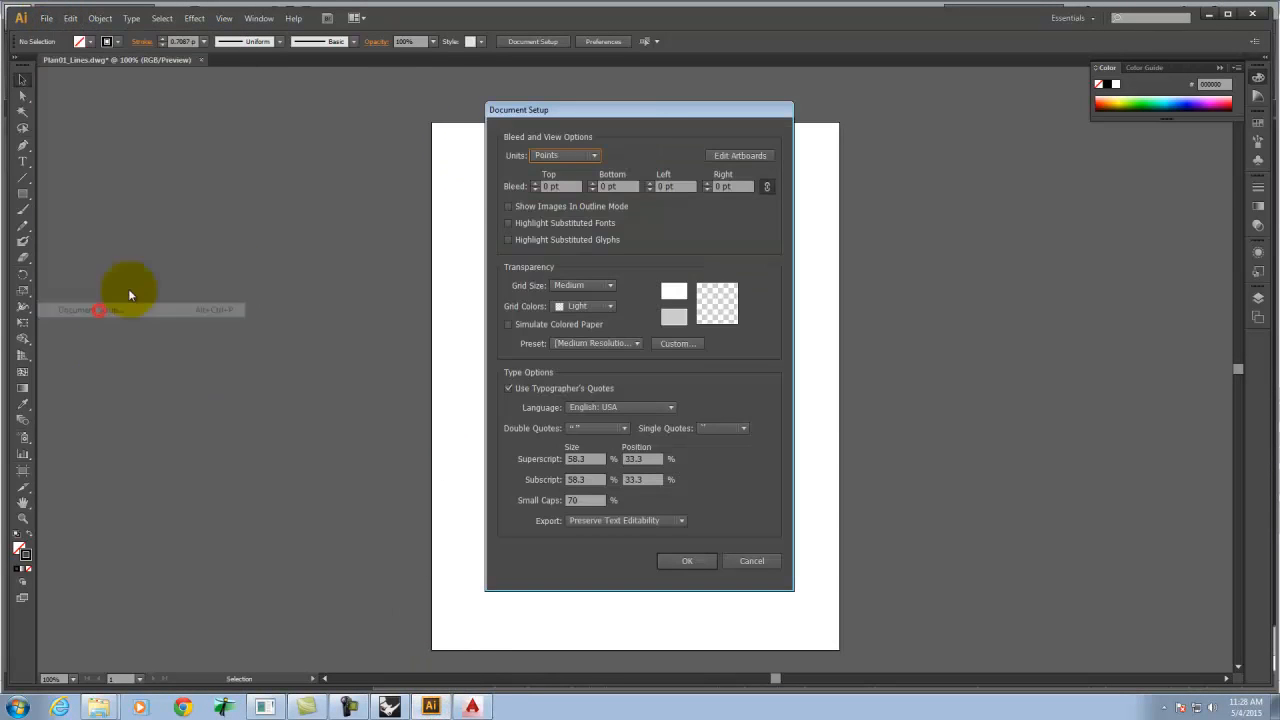
click(745, 563)
click(48, 19)
click(55, 31)
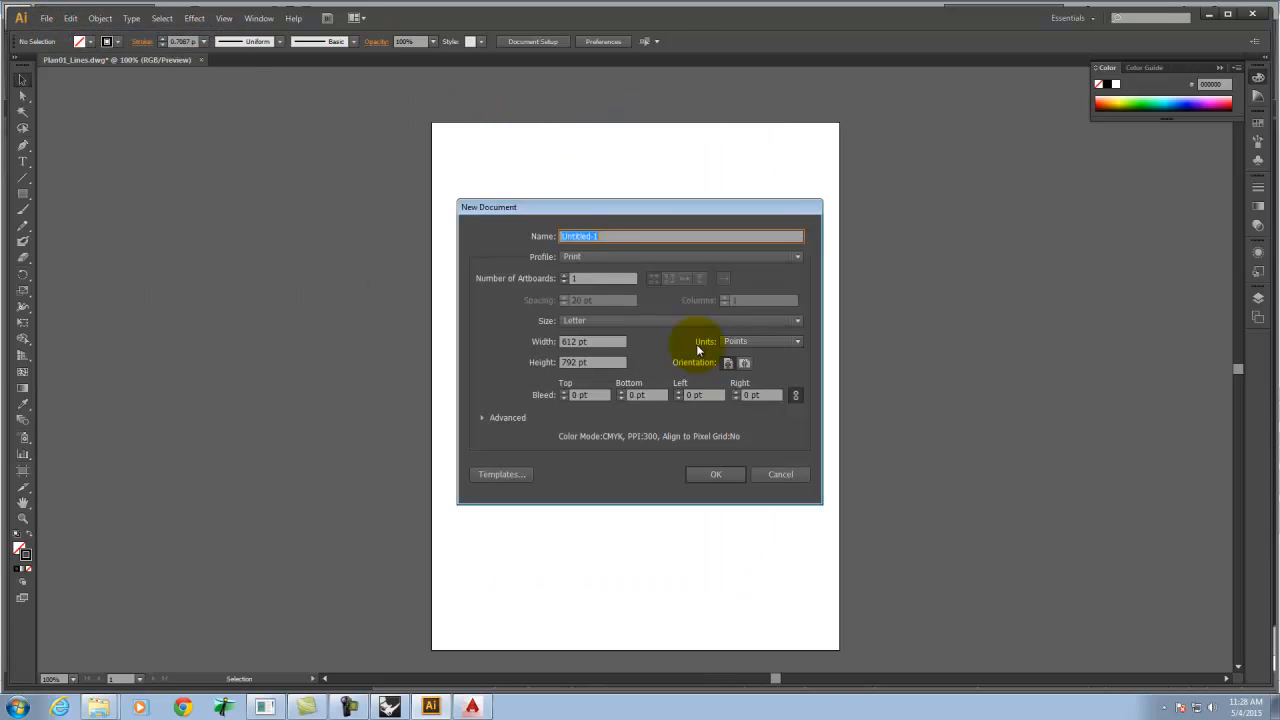
click(615, 318)
click(612, 430)
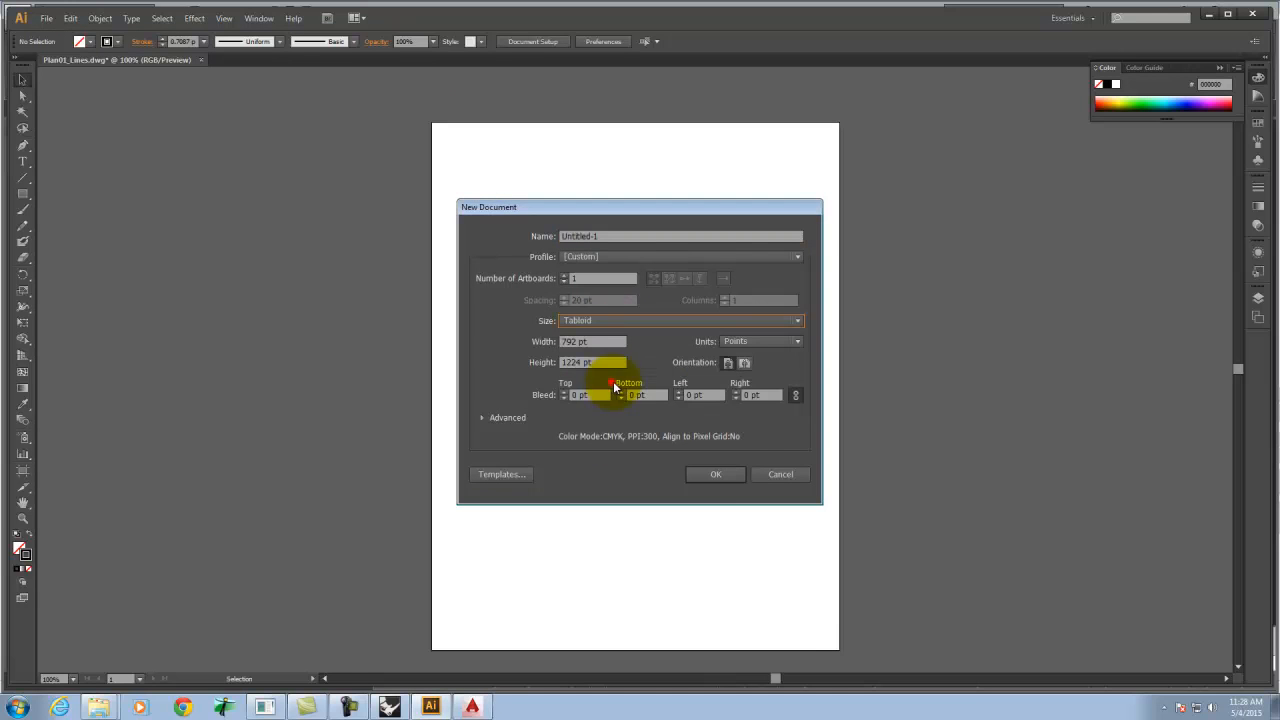
click(720, 473)
Switch the new document's artboard to landscape orientation.
click(46, 18)
click(70, 18)
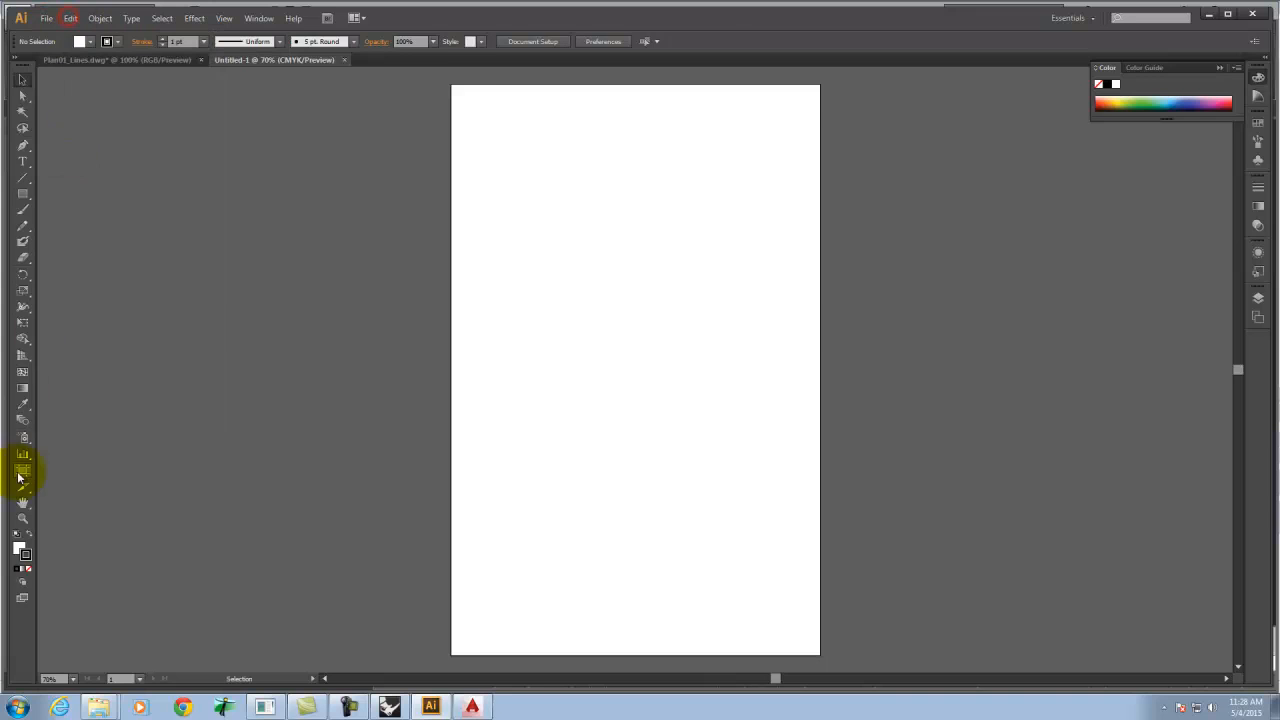
click(22, 470)
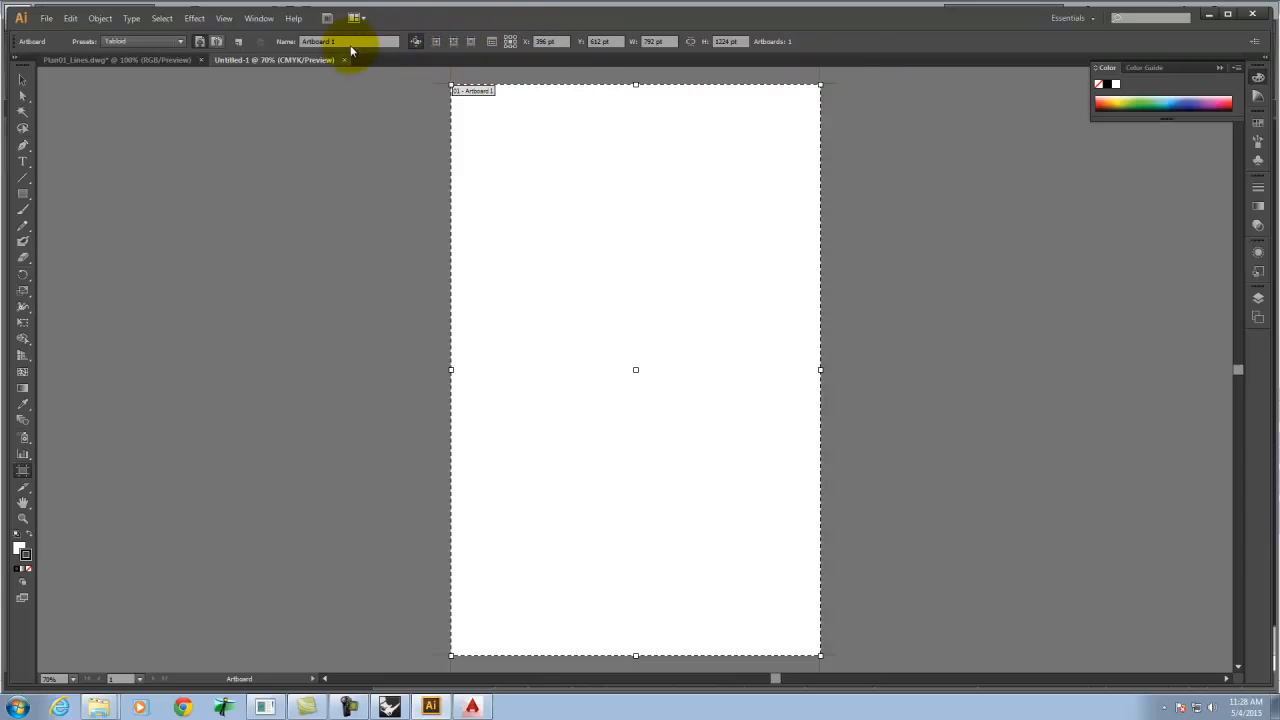
click(219, 41)
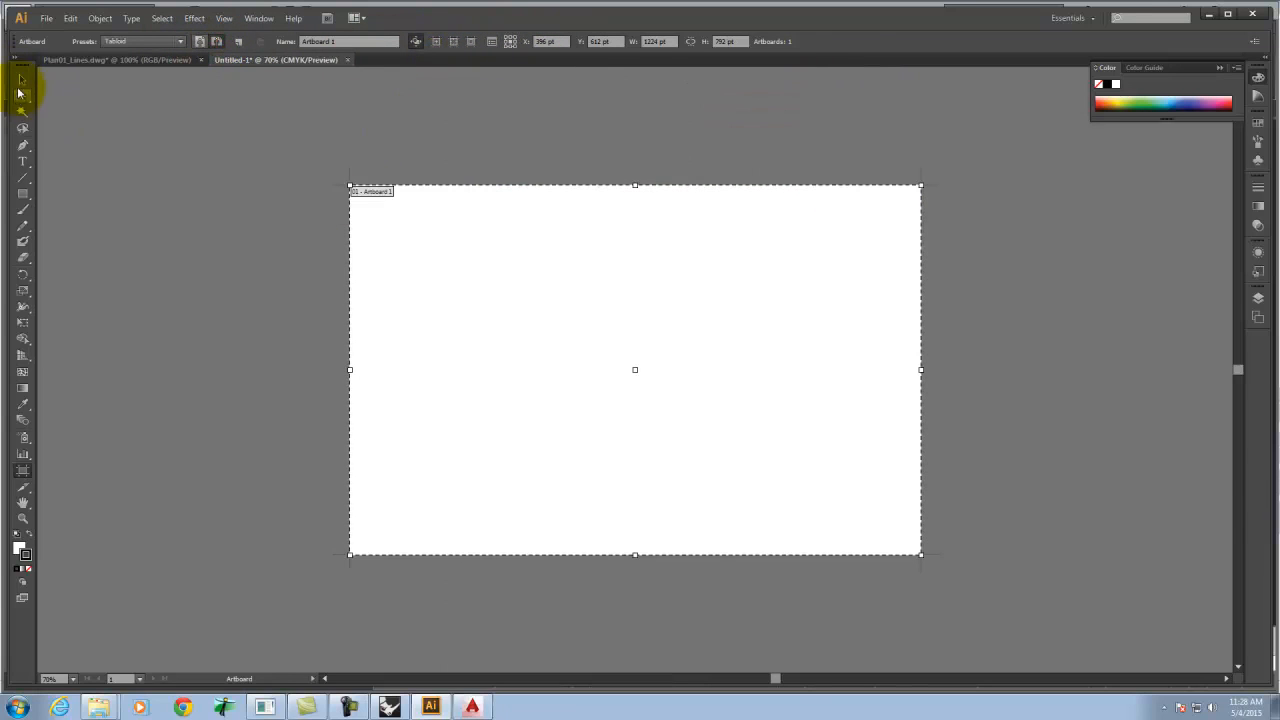
click(22, 80)
click(172, 126)
Try to place Plan01_Lines.dwg from the Ex228 folder into the new document.
click(46, 18)
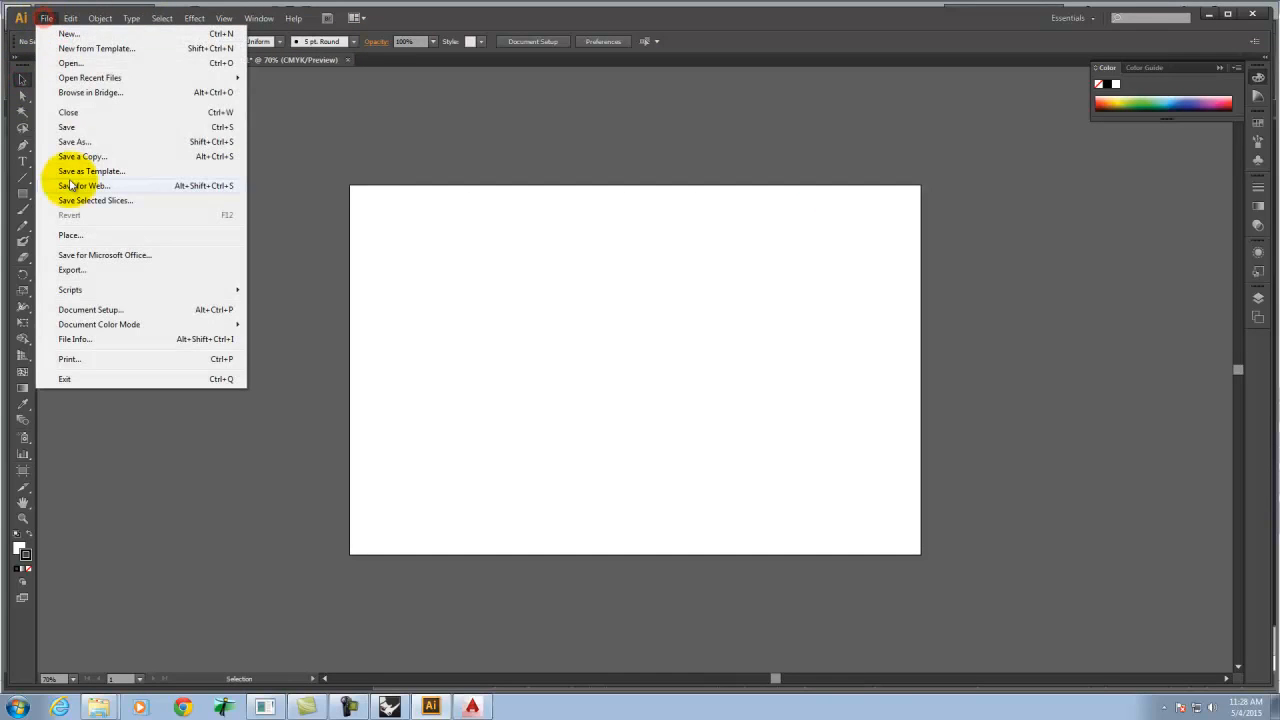
click(72, 235)
click(120, 212)
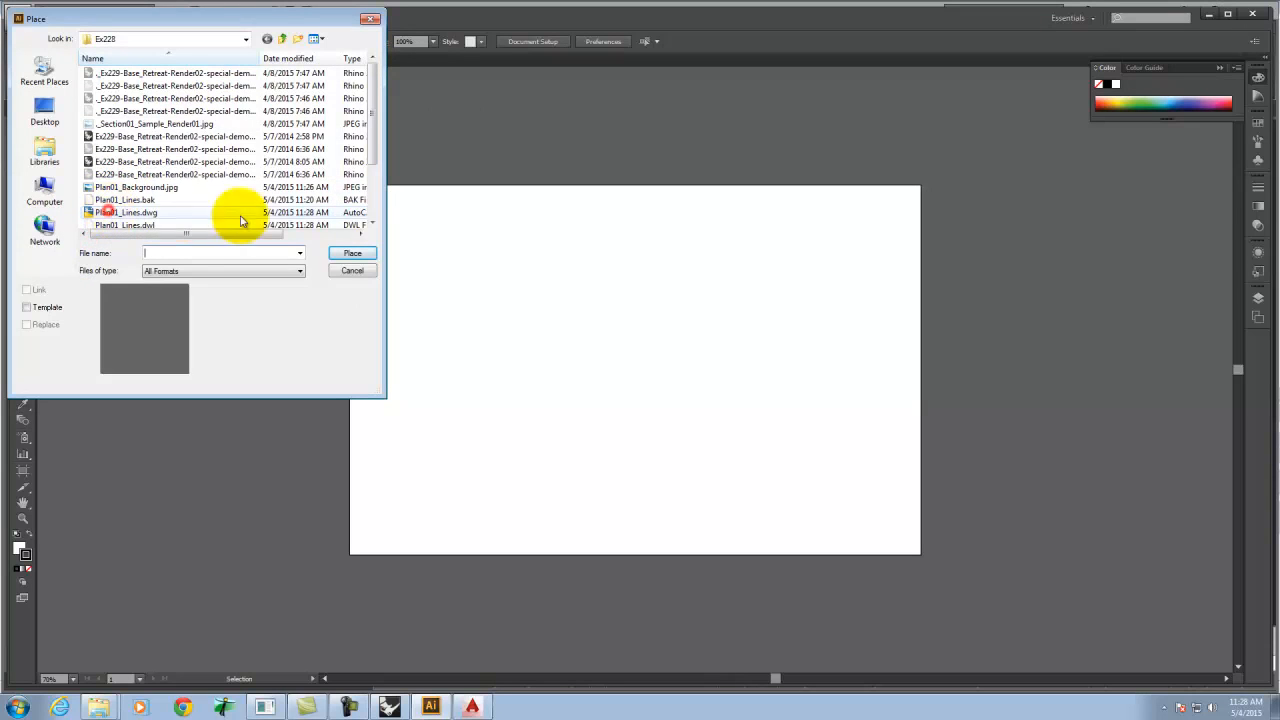
click(352, 253)
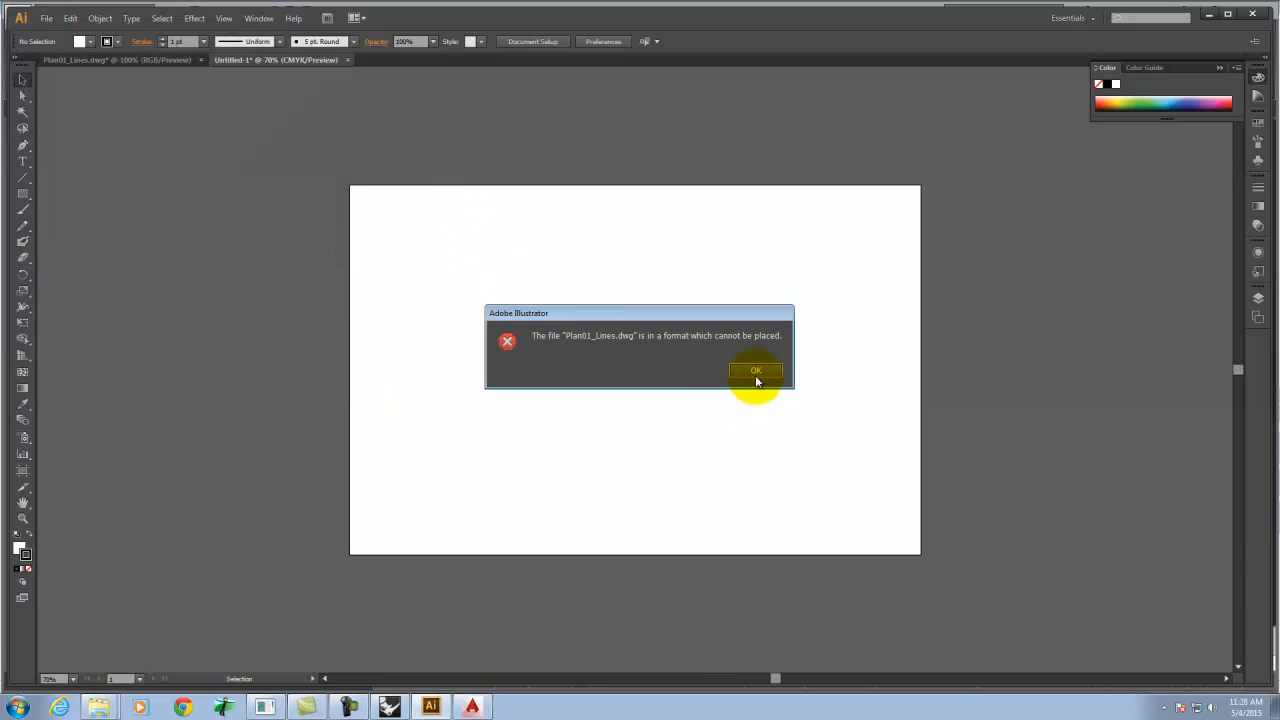
click(757, 371)
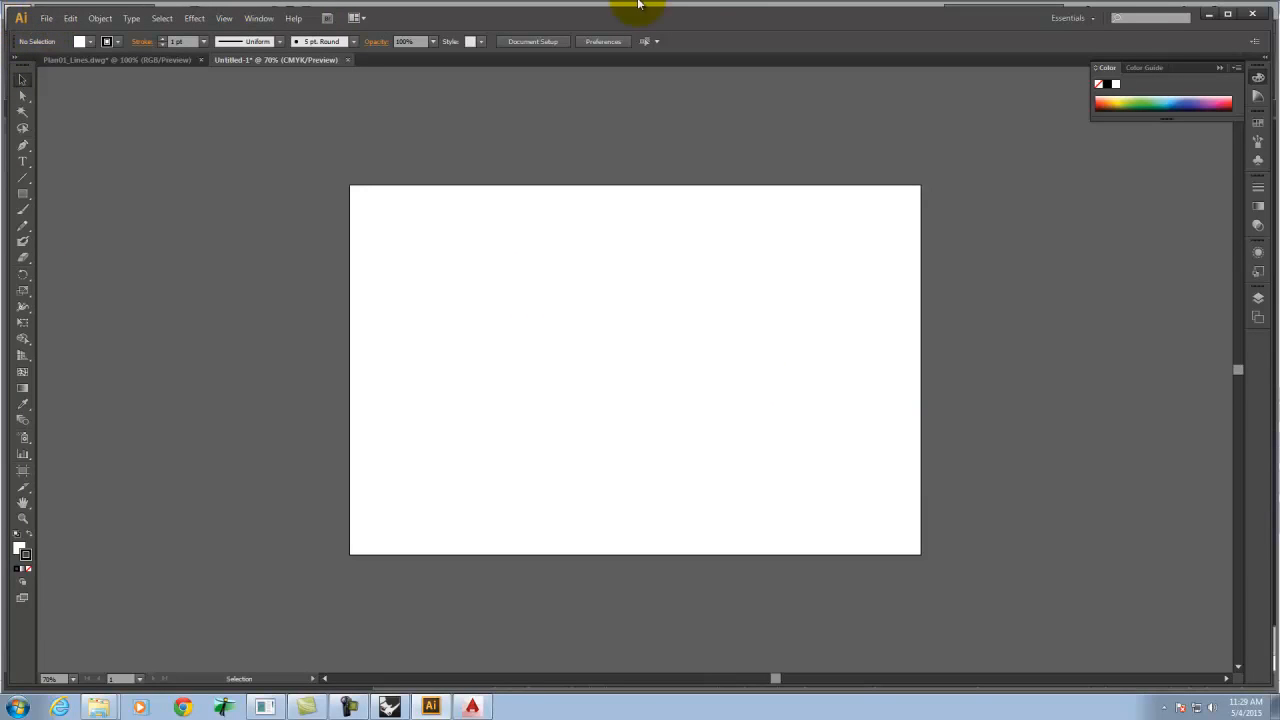
Switch to AutoCAD and save Plan01_Lines.dwg as an AutoCAD 2004/LT2004 Drawing, replacing the existing file.
click(472, 706)
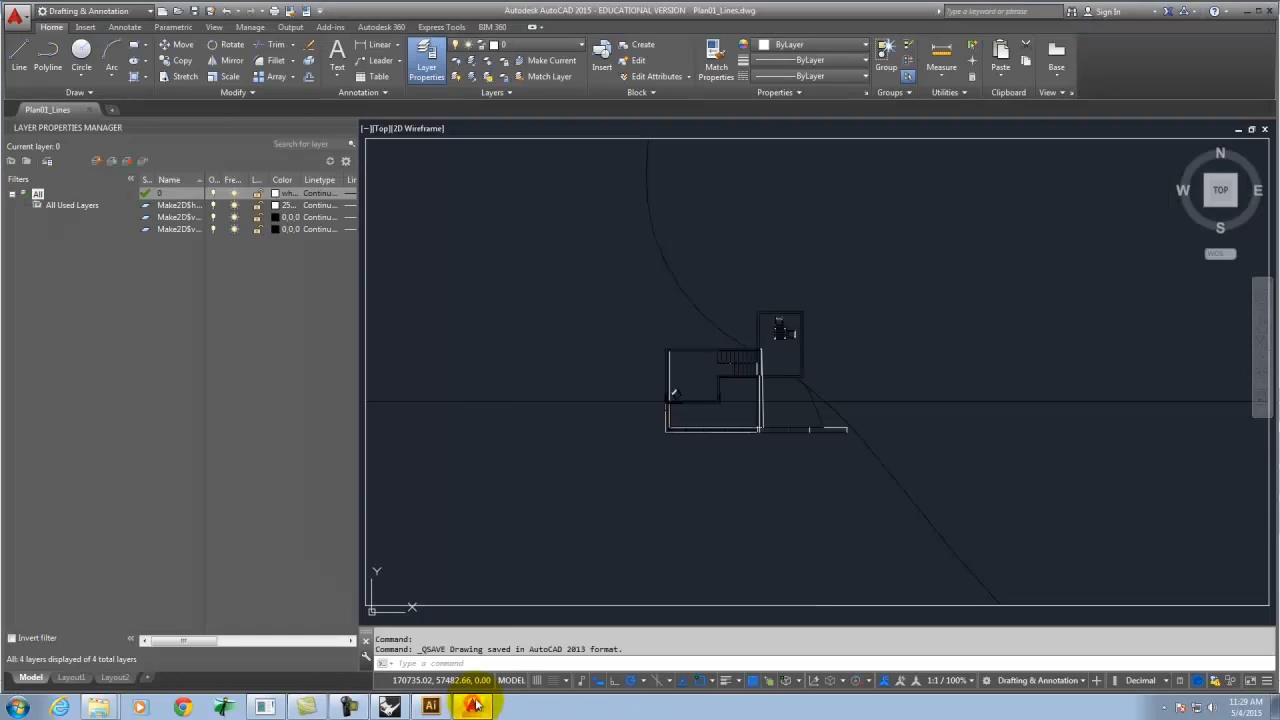
click(214, 12)
click(530, 499)
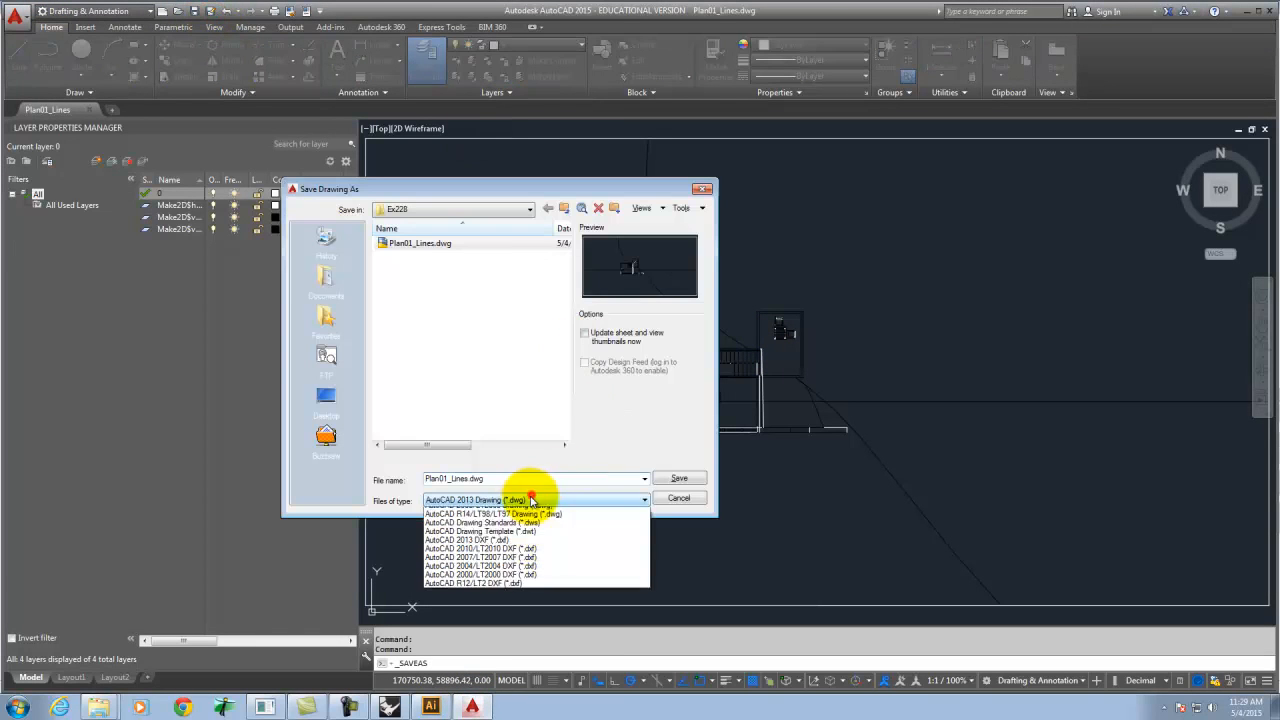
click(489, 538)
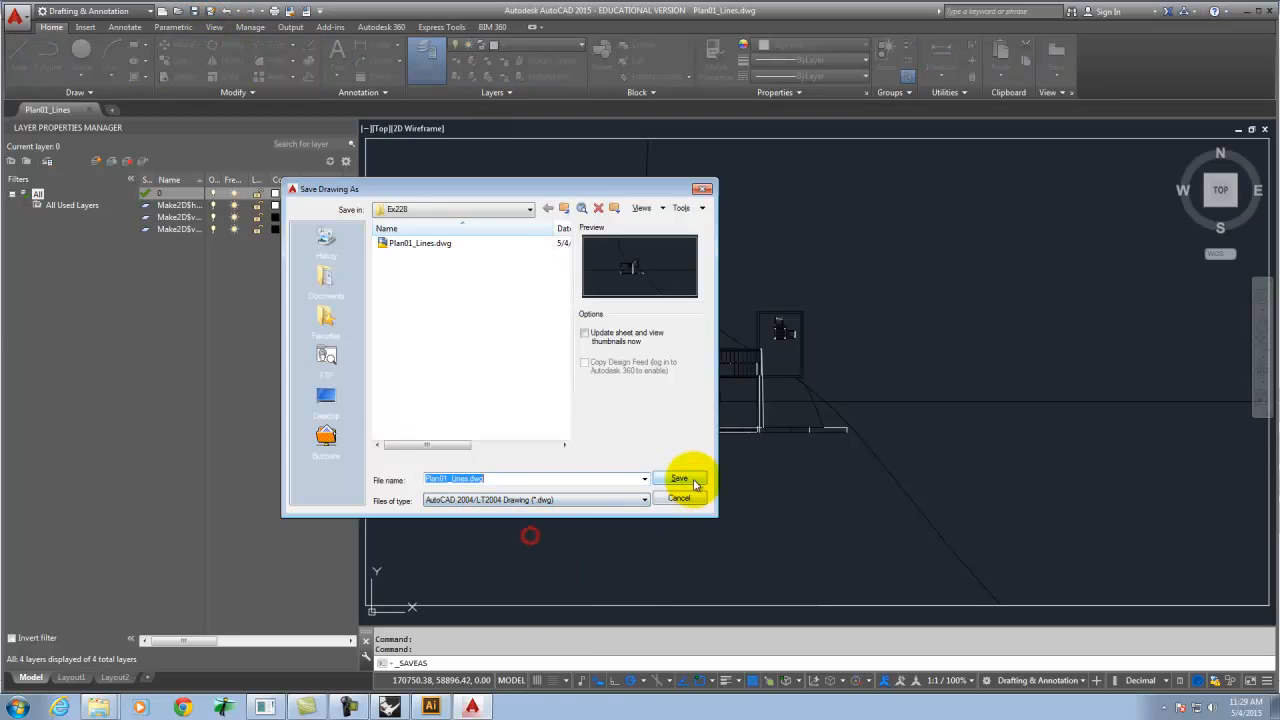
click(690, 479)
click(495, 388)
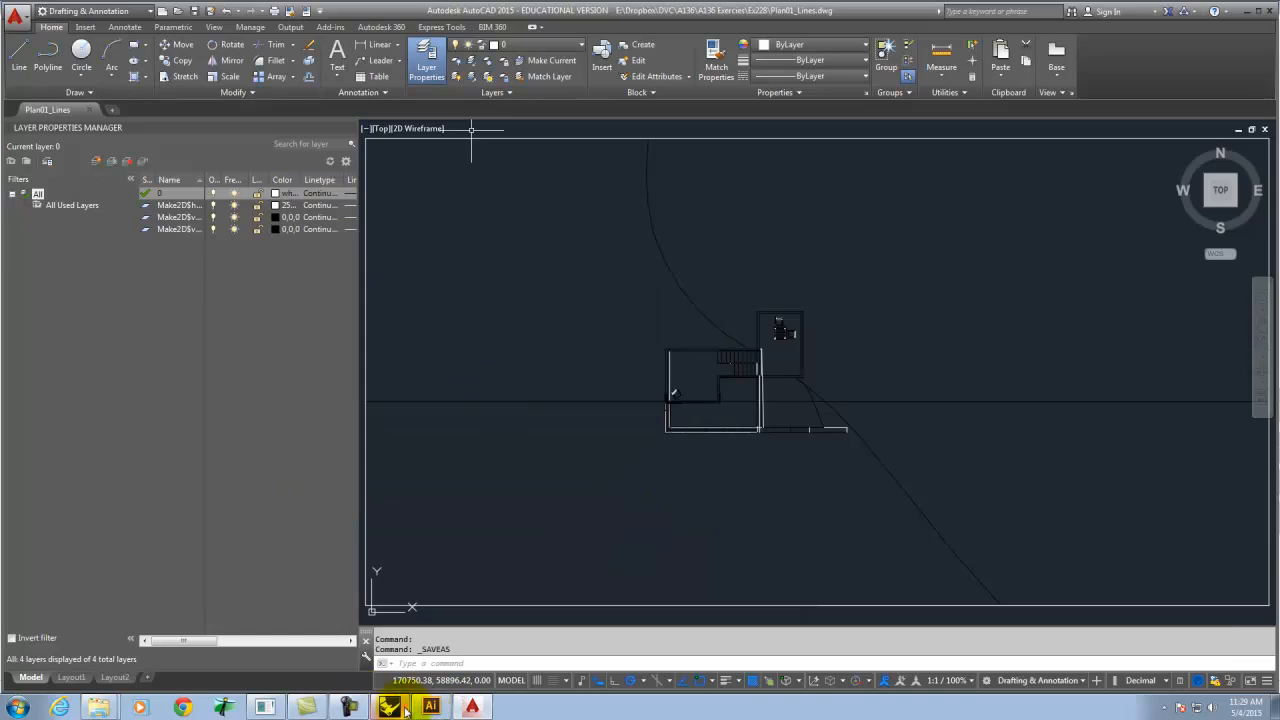
Return to Illustrator and place Plan01_Lines.dwg from the Ex228 folder into the new document.
click(411, 660)
click(18, 82)
click(46, 19)
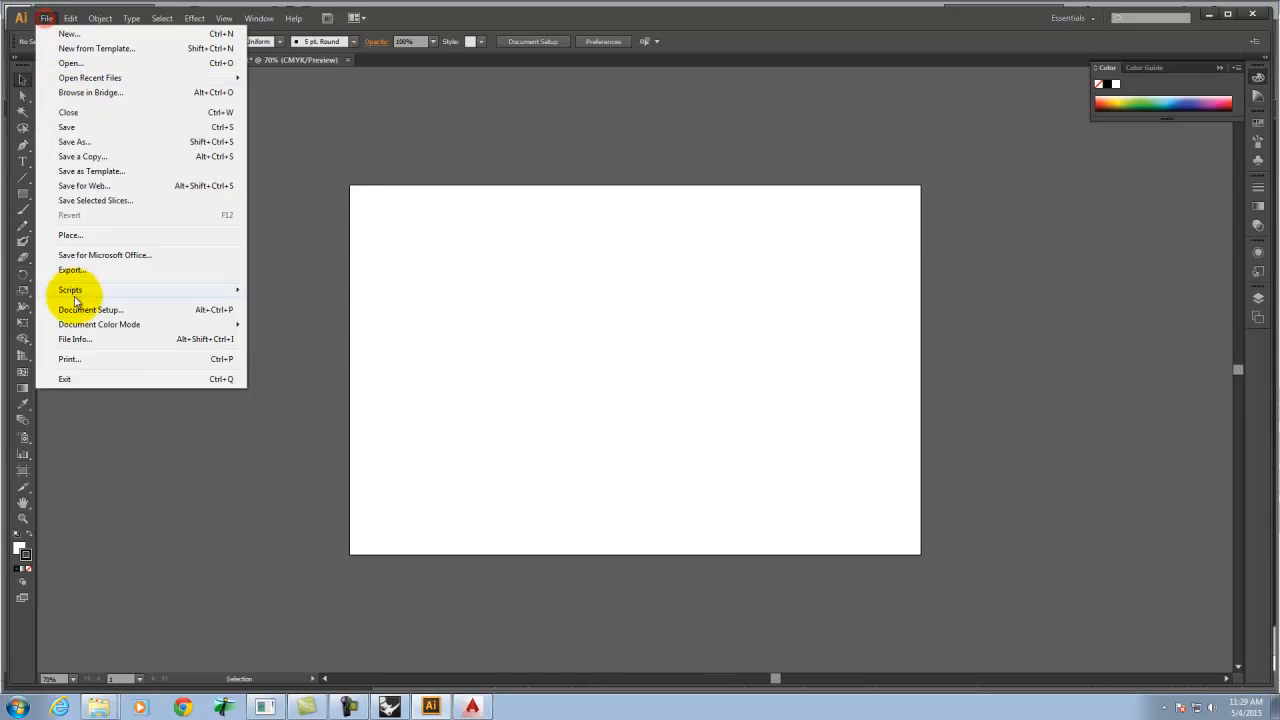
click(70, 234)
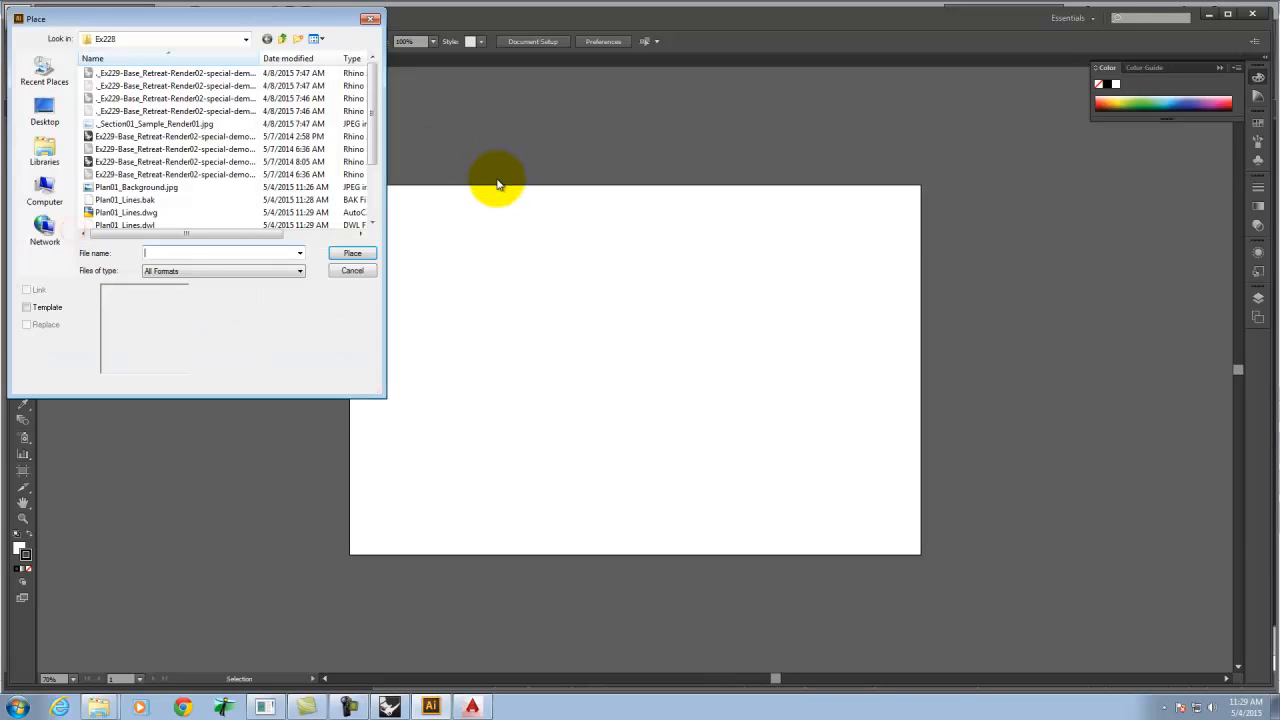
click(125, 212)
click(350, 255)
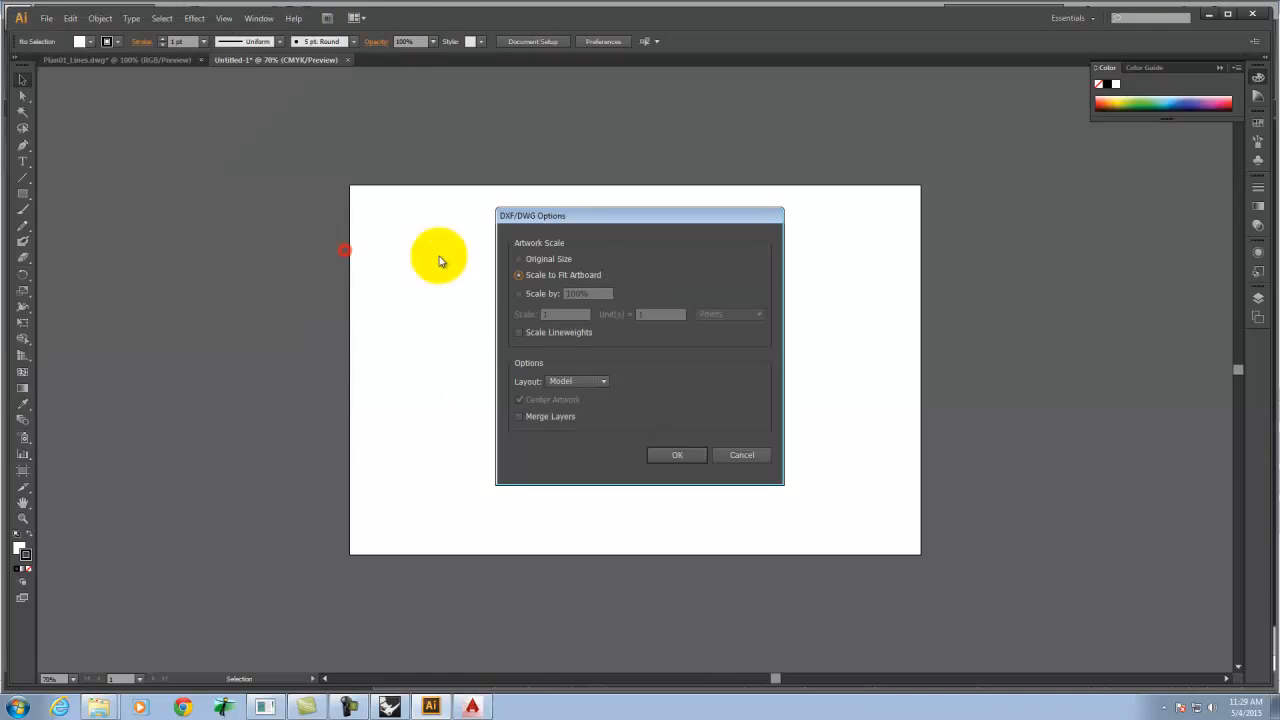